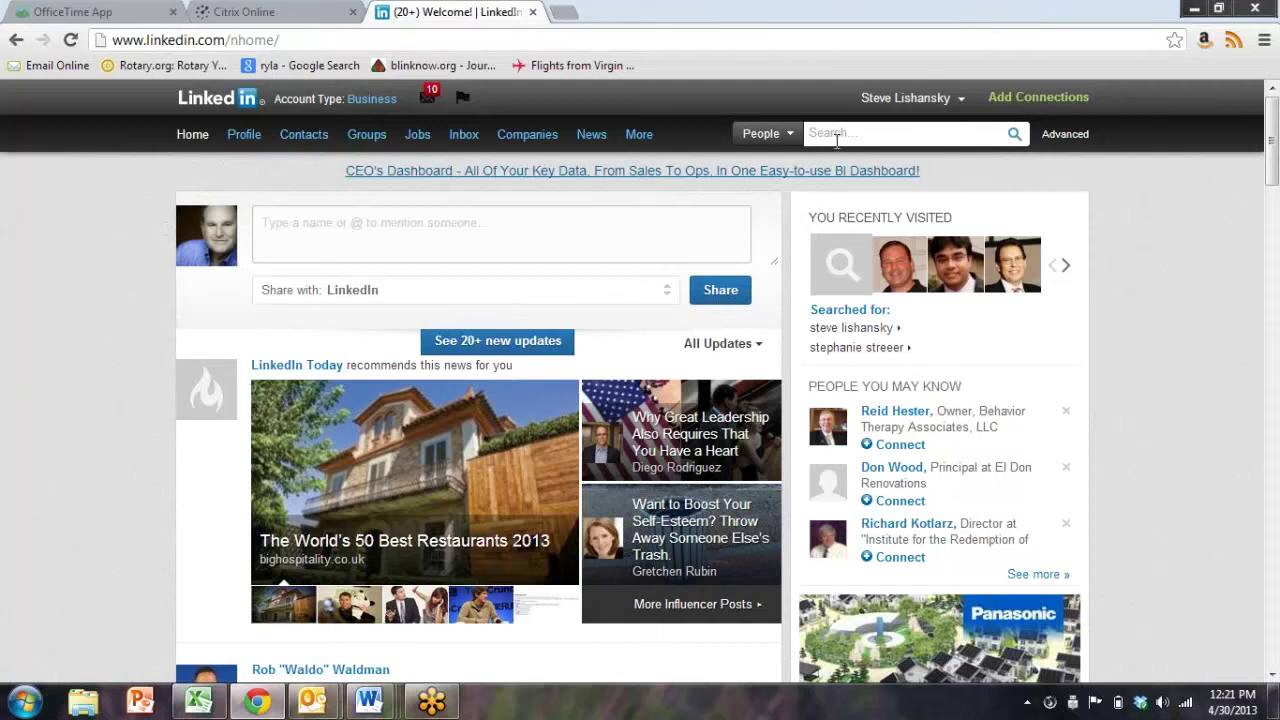
Open LinkedIn's Advanced People Search form from the link beside the top search box
{"action": "left_click", "coordinate": [1066, 138]}
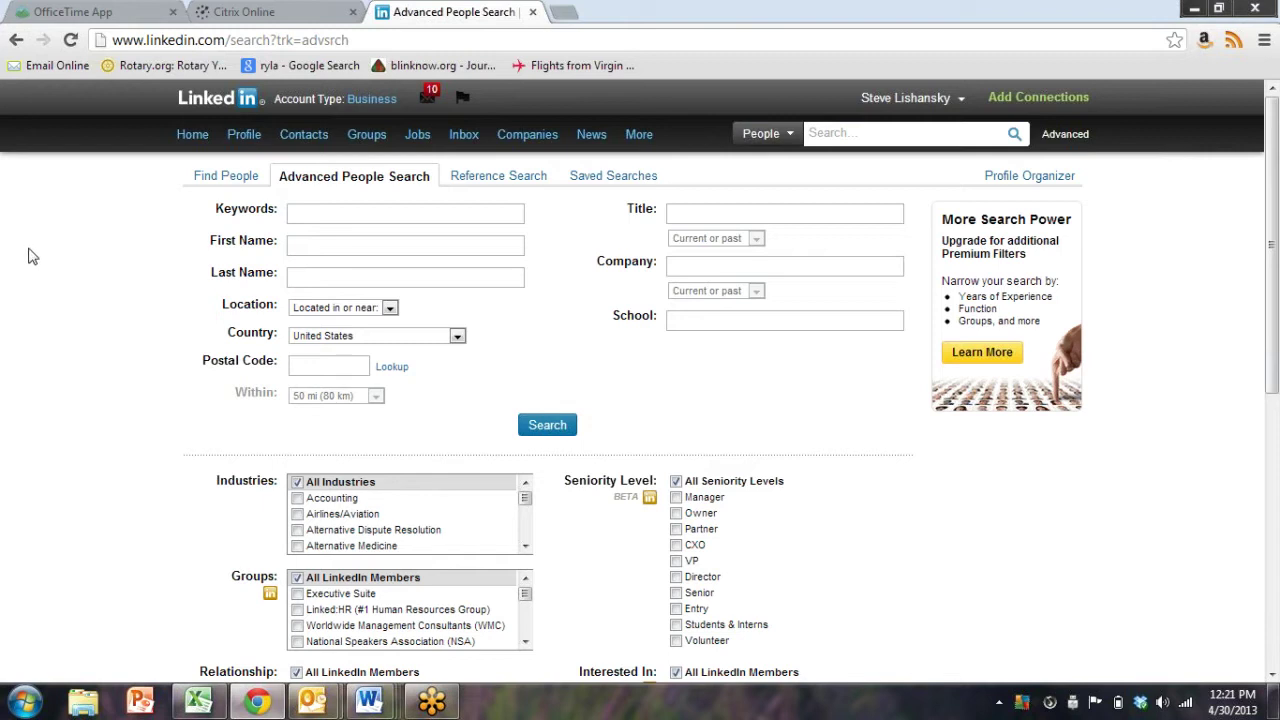
{"action": "left_click", "coordinate": [416, 219]}
{"action": "left_click", "coordinate": [404, 246]}
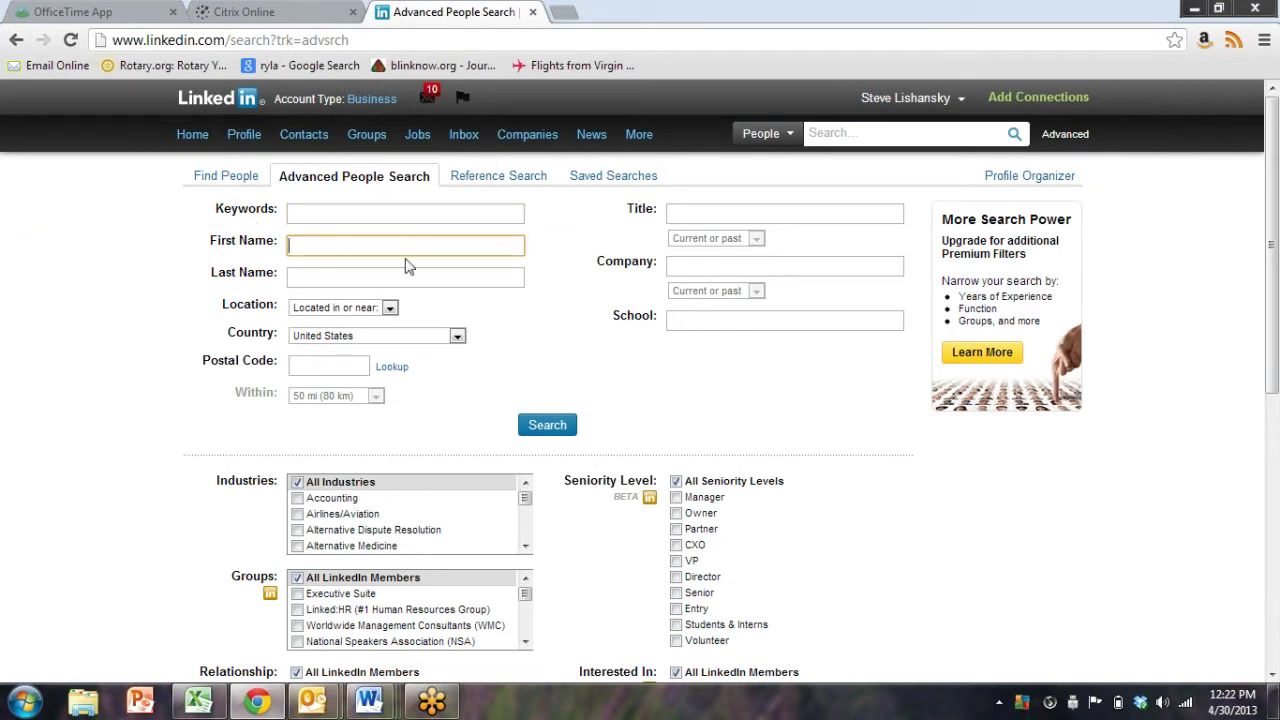
{"action": "left_click", "coordinate": [406, 279]}
{"action": "left_click", "coordinate": [380, 310]}
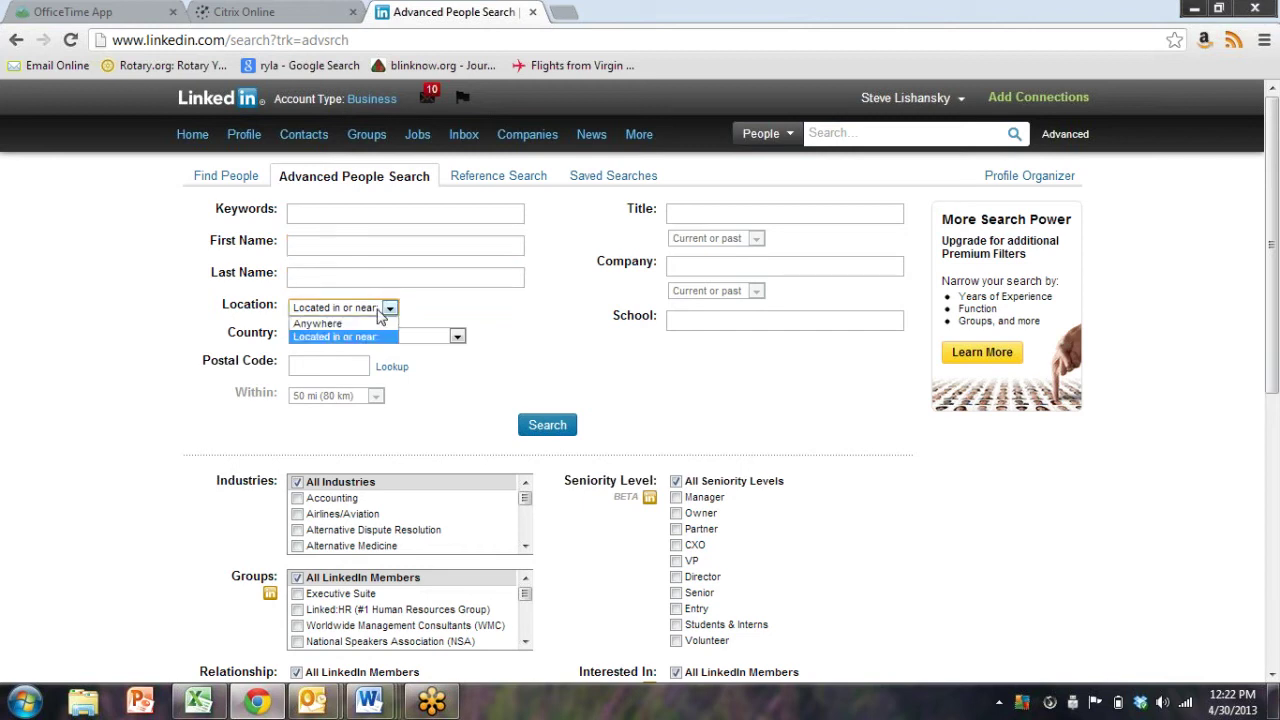
{"action": "left_click", "coordinate": [380, 313]}
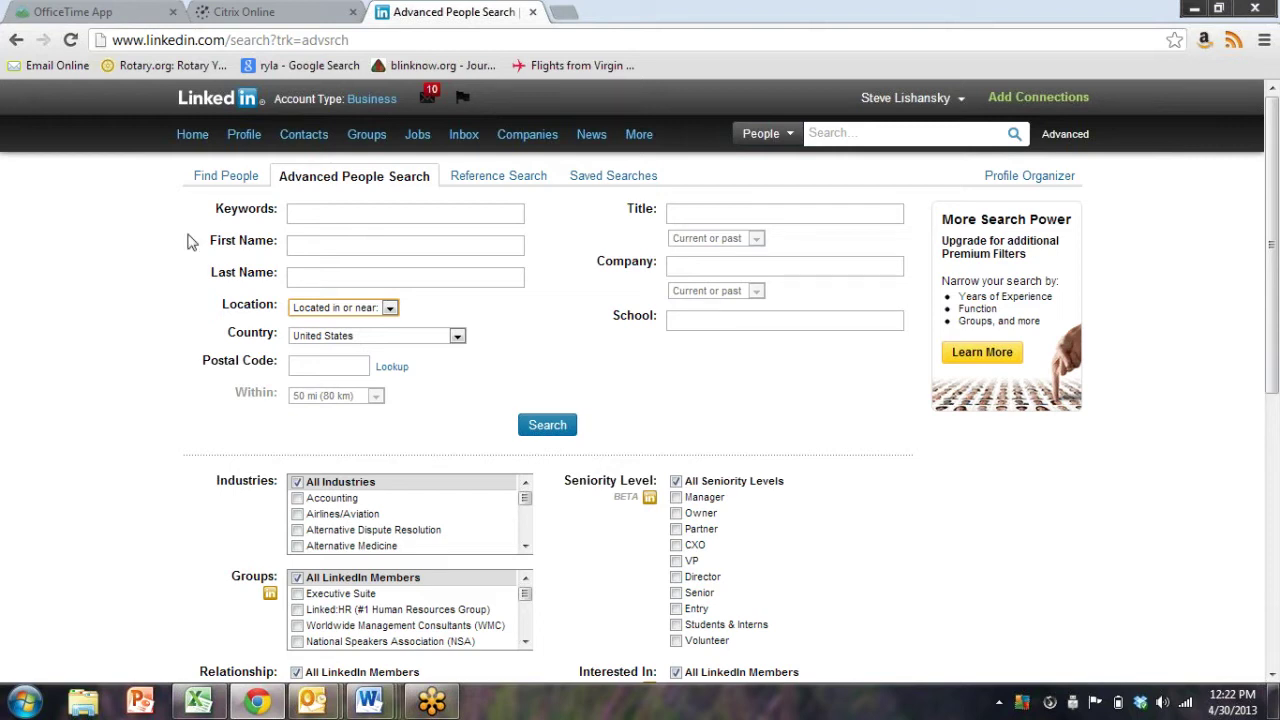
{"action": "left_click", "coordinate": [453, 215]}
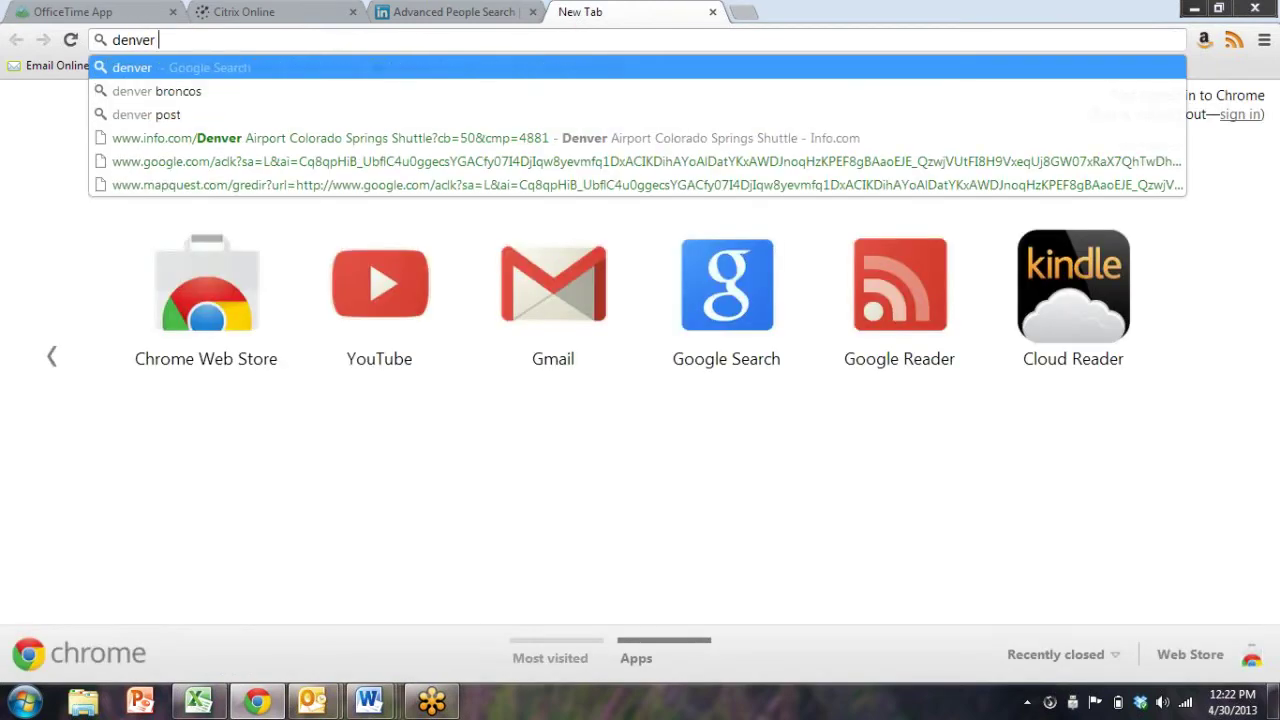
Google 'denver zip code' in a new tab, skim the results, and switch back to LinkedIn
{"action": "type", "text": "zip co"}
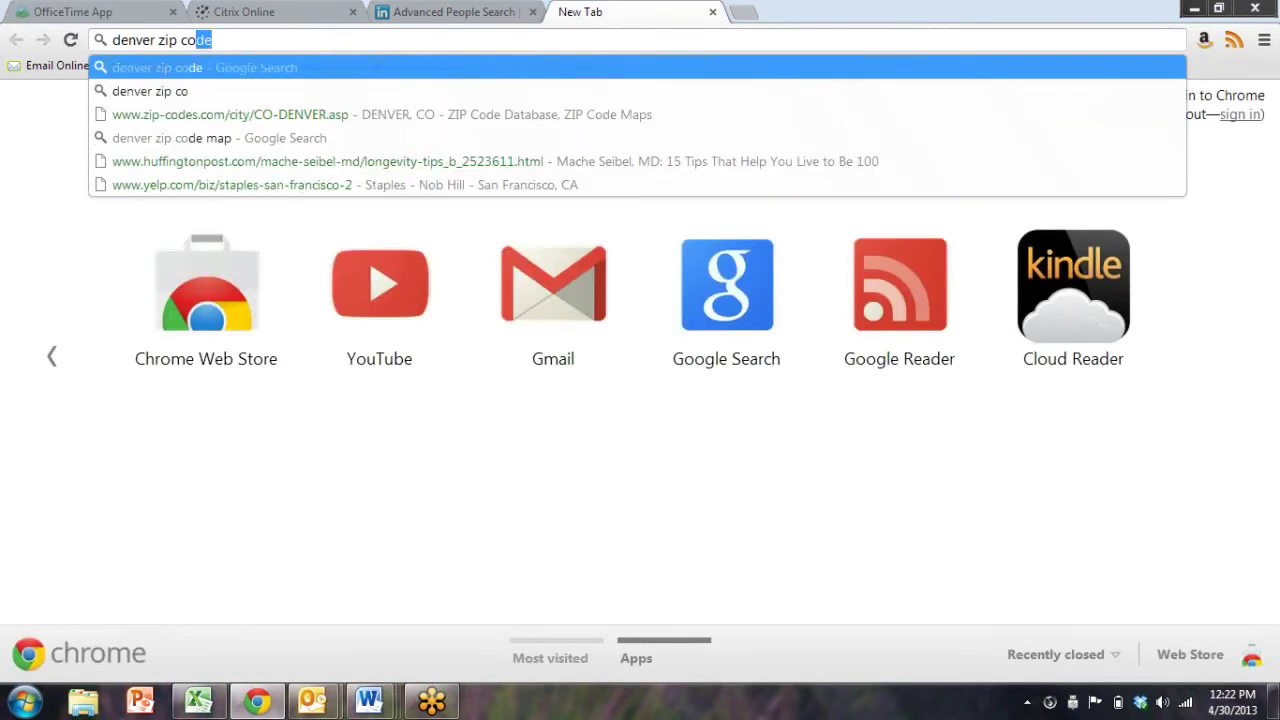
{"action": "key", "text": "Return"}
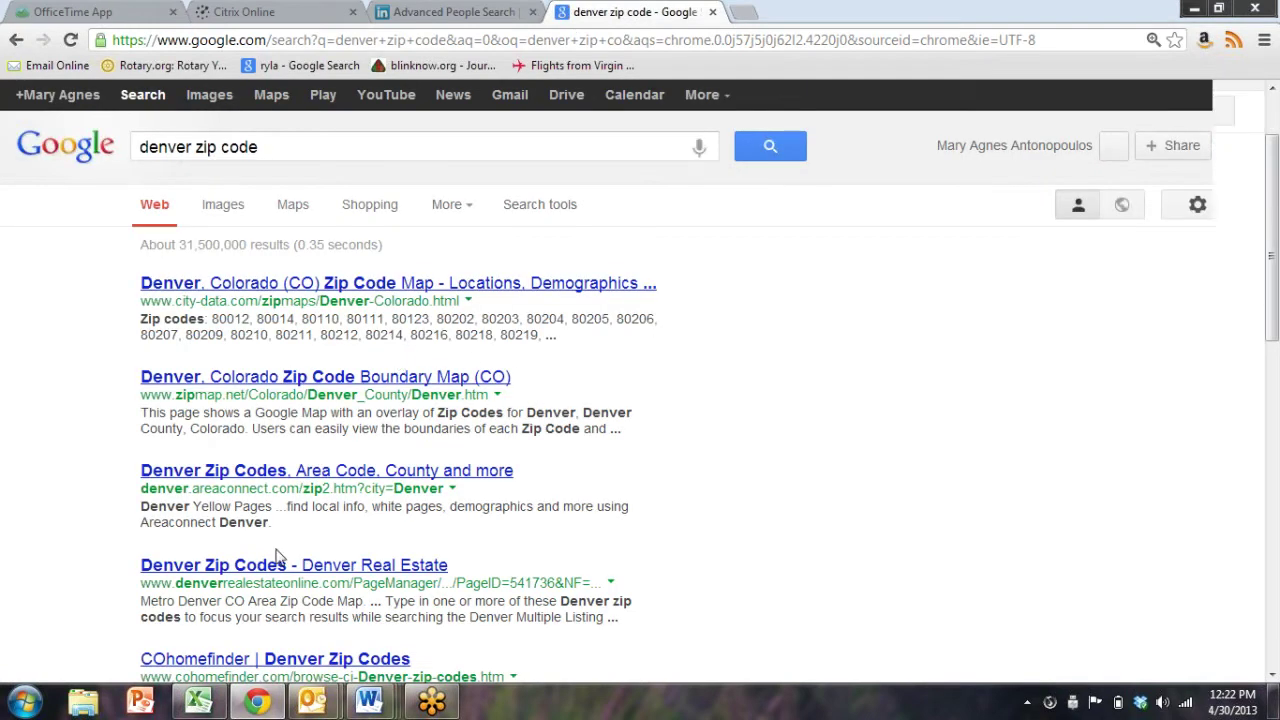
{"action": "scroll", "coordinate": [277, 557], "scroll_direction": "down", "scroll_amount": 1}
{"action": "scroll", "coordinate": [277, 557], "scroll_direction": "down", "scroll_amount": 2}
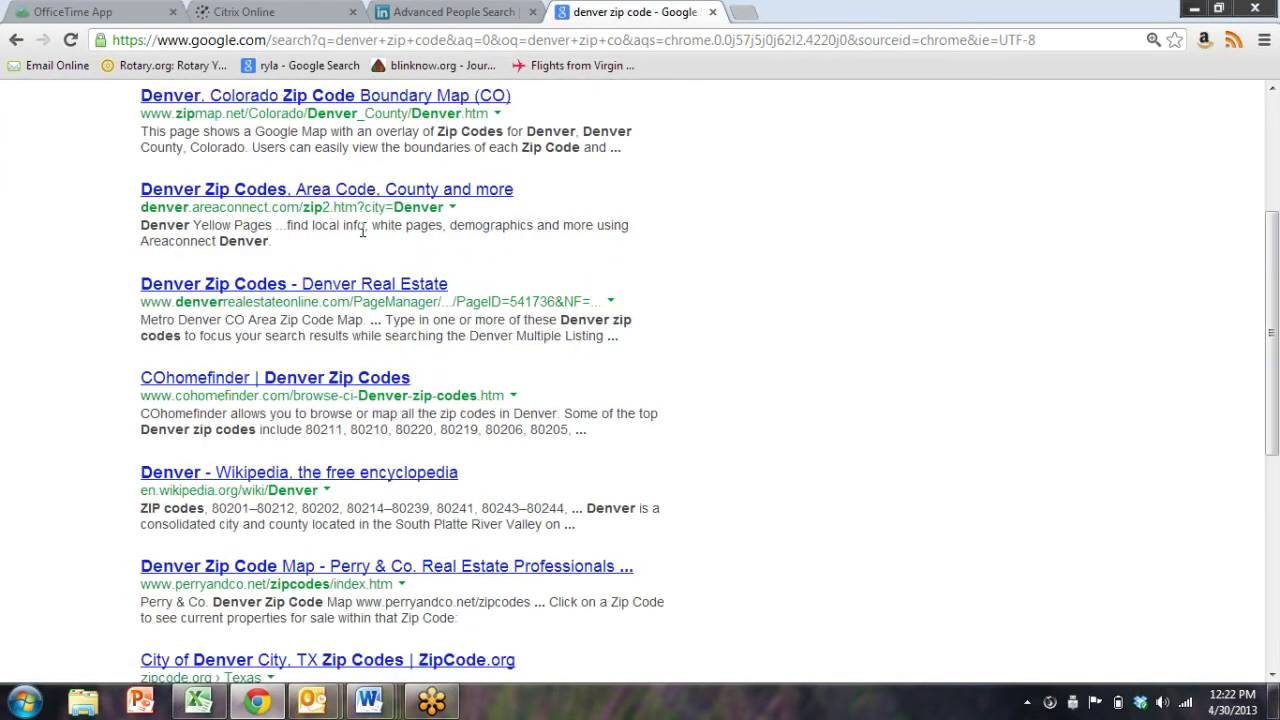
{"action": "left_click", "coordinate": [489, 10]}
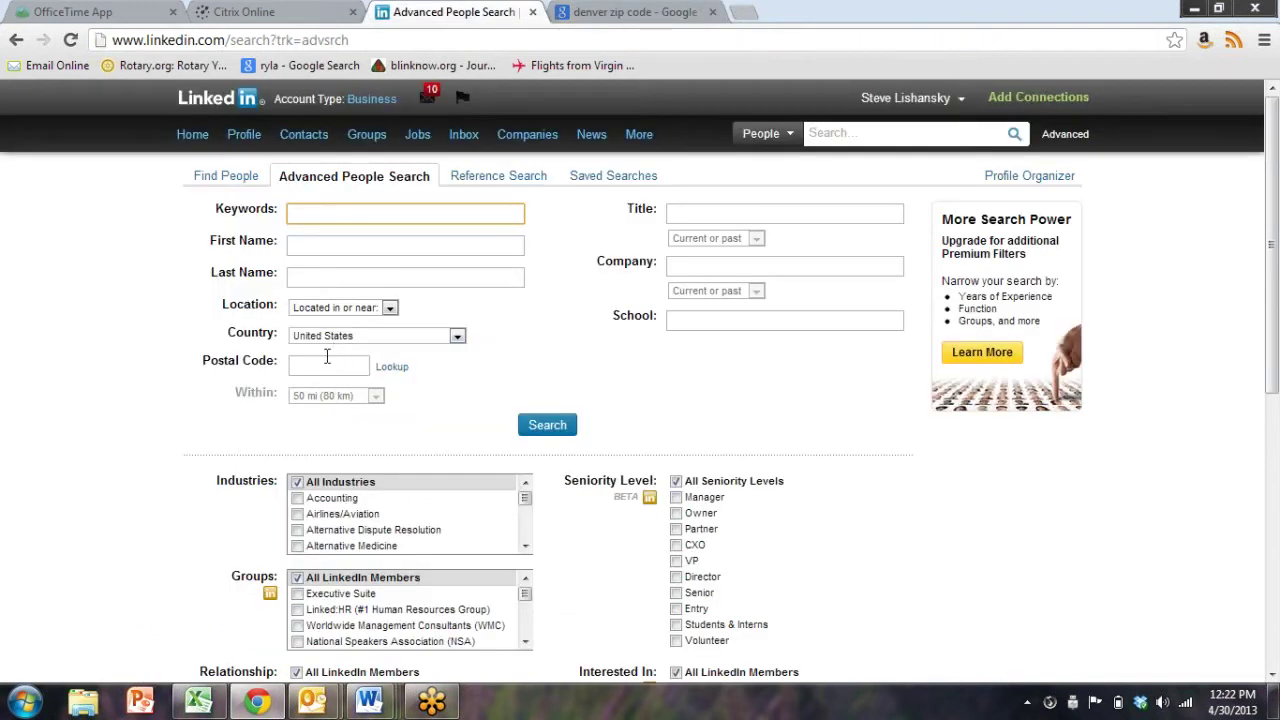
Enter postal code 80212 and job title CMO in the search form
{"action": "left_click", "coordinate": [326, 364]}
{"action": "type", "text": "80212"}
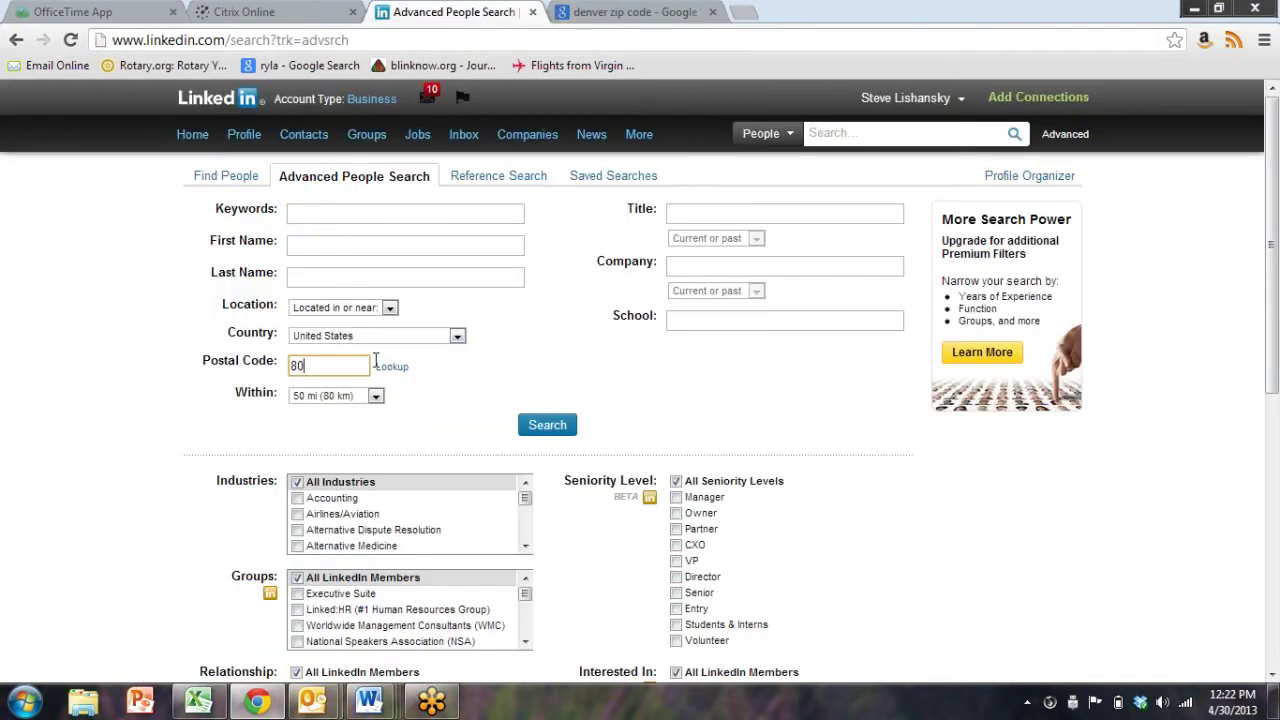
{"action": "left_click", "coordinate": [731, 211]}
{"action": "type", "text": "C"}
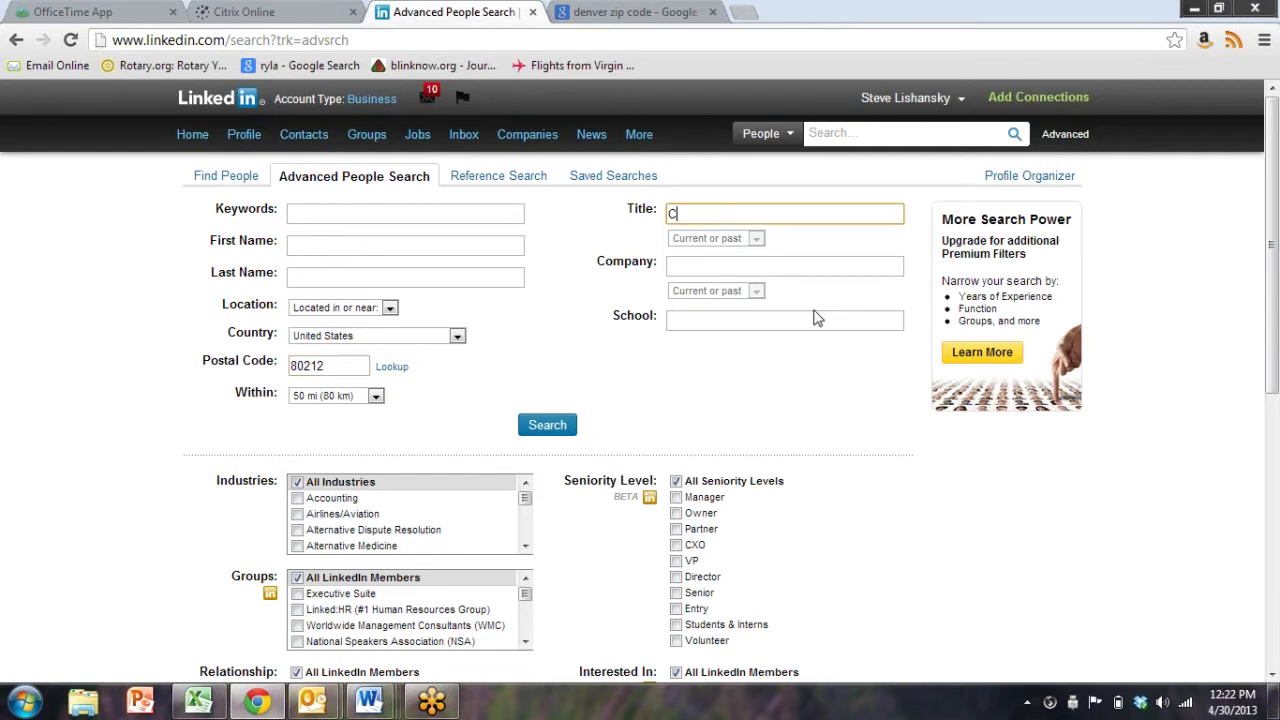
{"action": "type", "text": "MO"}
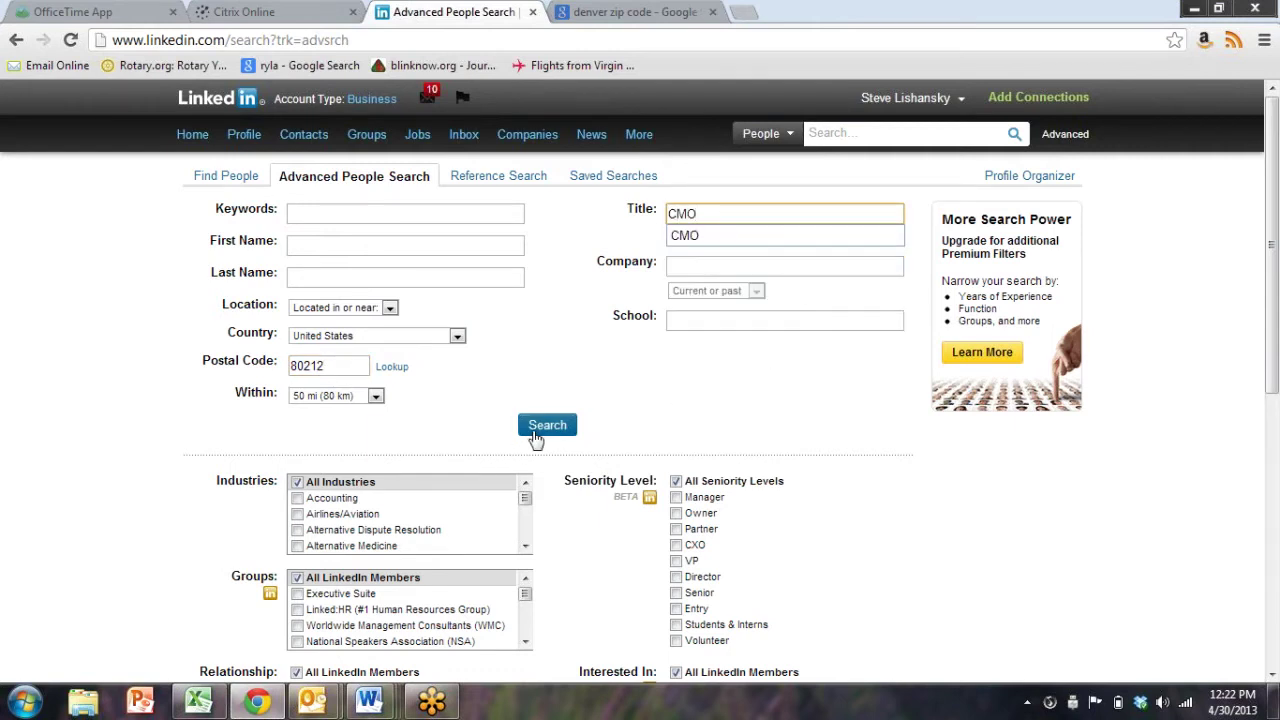
Tick the Venture Capital group in the Groups filter list
{"action": "scroll", "coordinate": [503, 435], "scroll_direction": "down", "scroll_amount": 3}
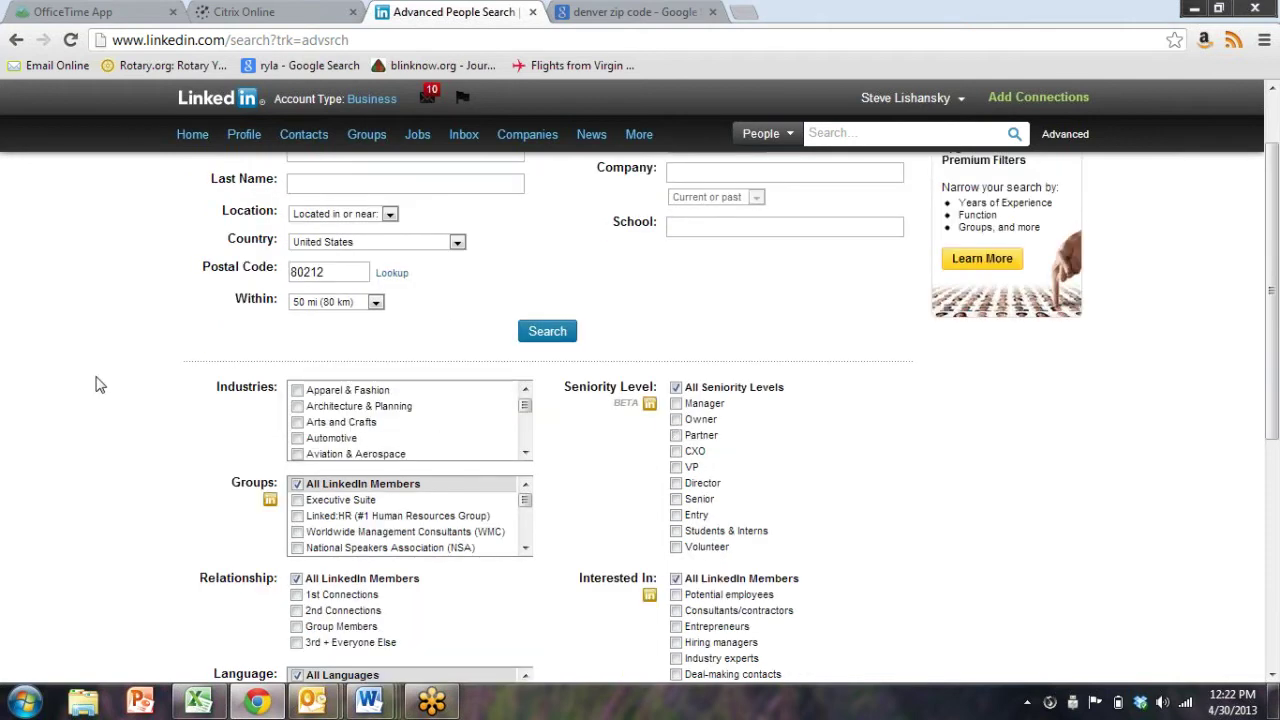
{"action": "scroll", "coordinate": [100, 385], "scroll_direction": "down", "scroll_amount": 6}
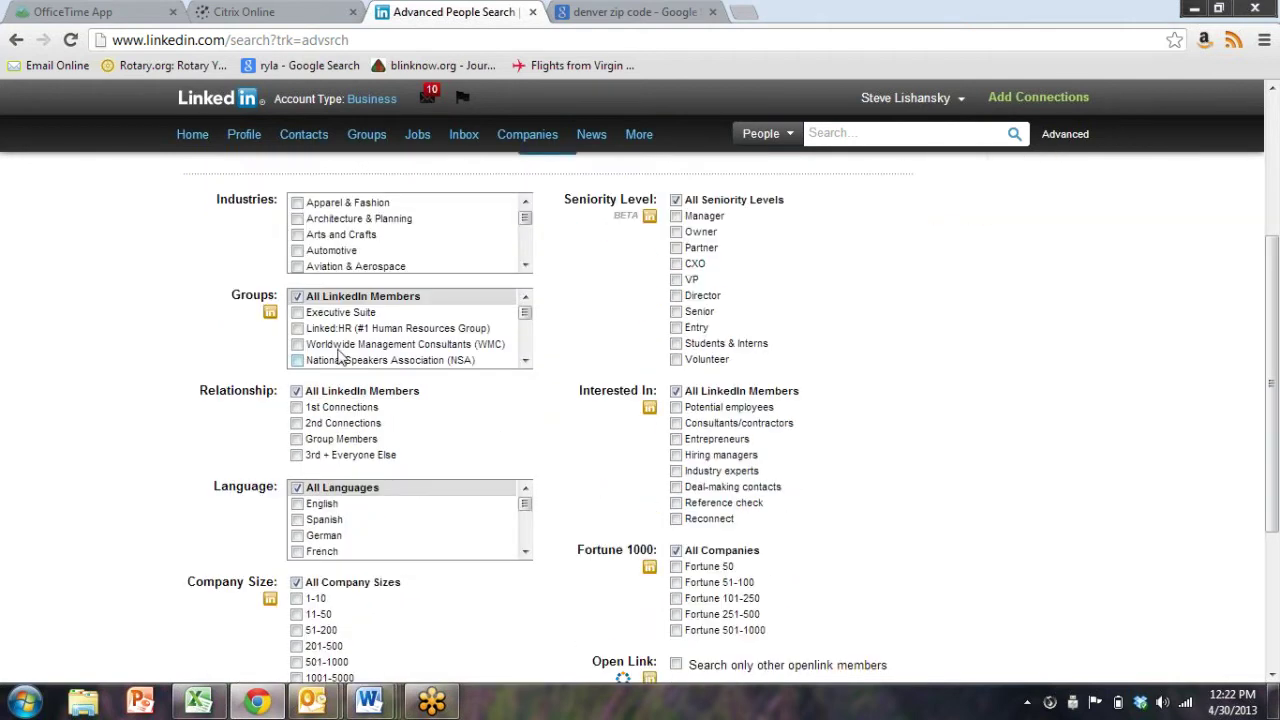
{"action": "scroll", "coordinate": [380, 322], "scroll_direction": "down", "scroll_amount": 3}
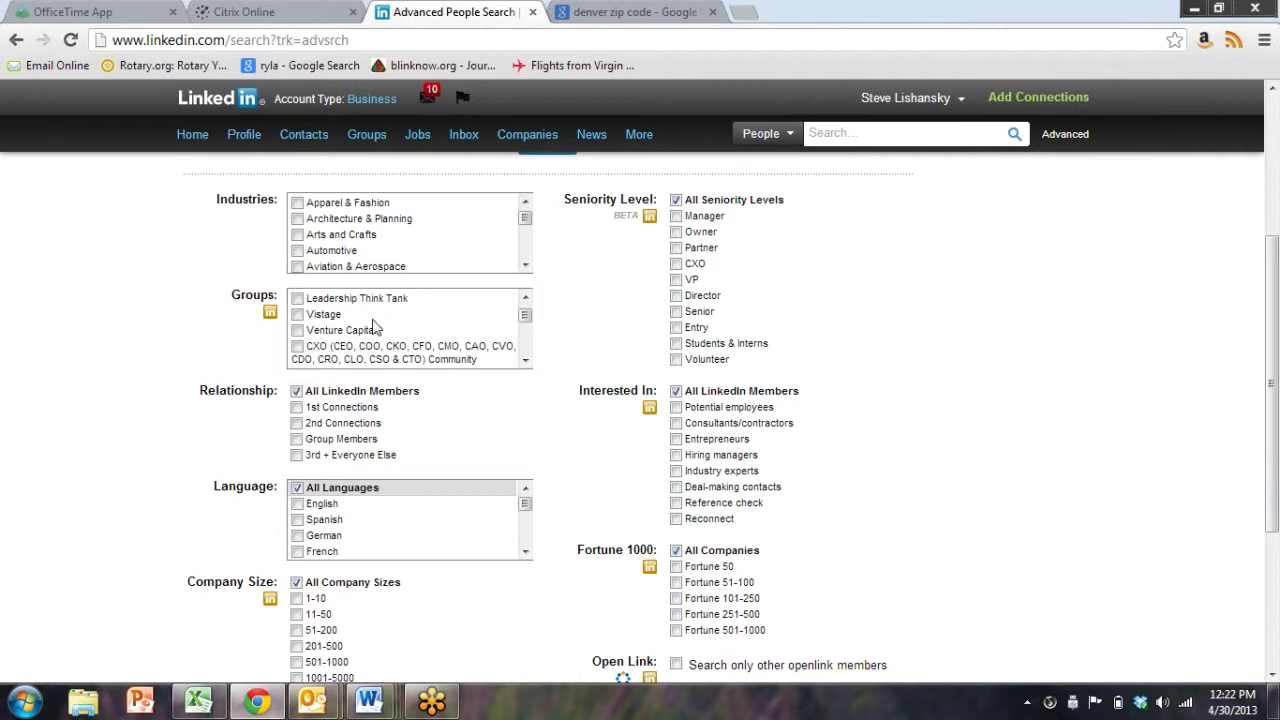
{"action": "left_click", "coordinate": [298, 330]}
{"action": "scroll", "coordinate": [912, 495], "scroll_direction": "up", "scroll_amount": 5}
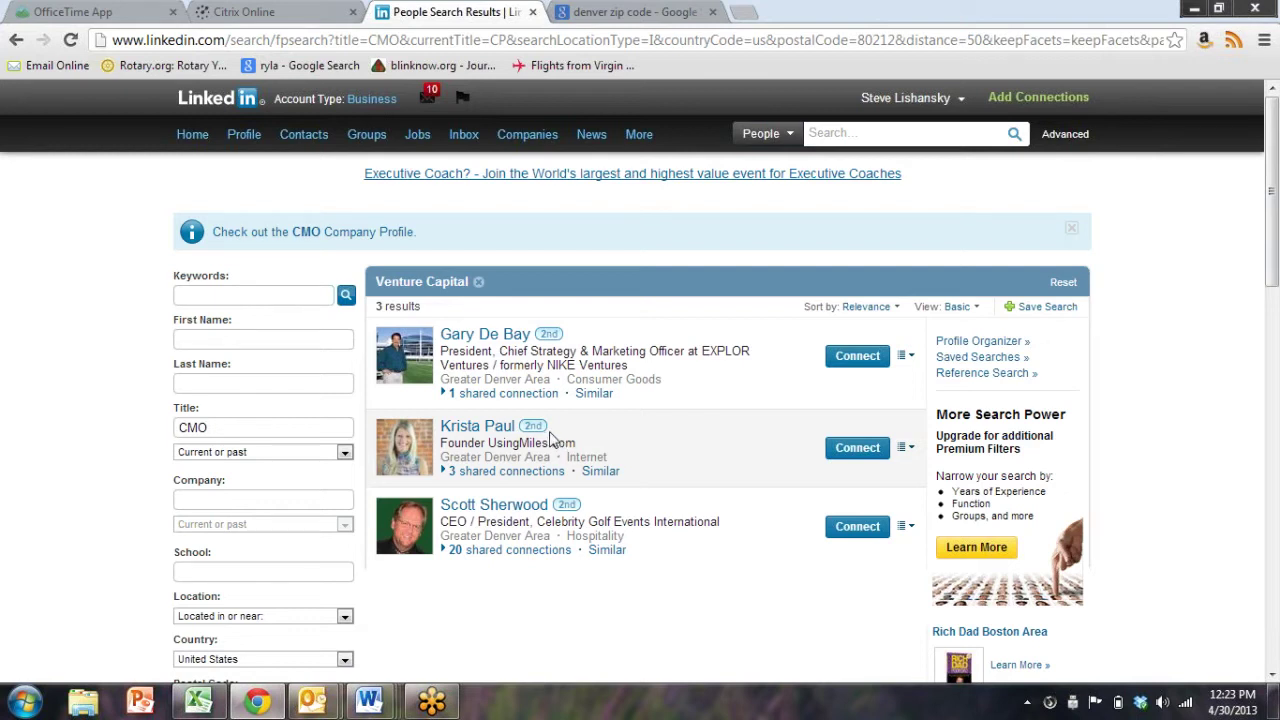
Go back from the three CMO results to the Advanced People Search form
{"action": "left_click", "coordinate": [16, 42]}
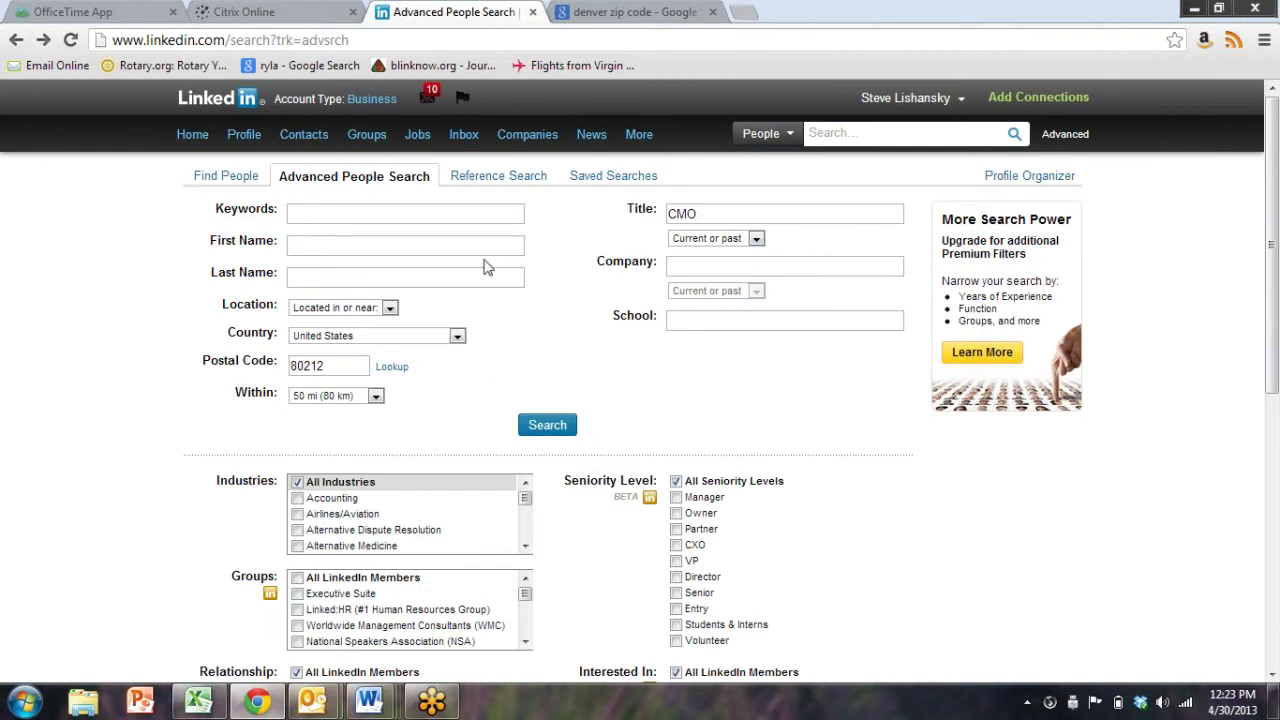
Select the CMO title text and scroll through the form's filter lists
{"action": "left_click_drag", "start_coordinate": [720, 214], "coordinate": [556, 242]}
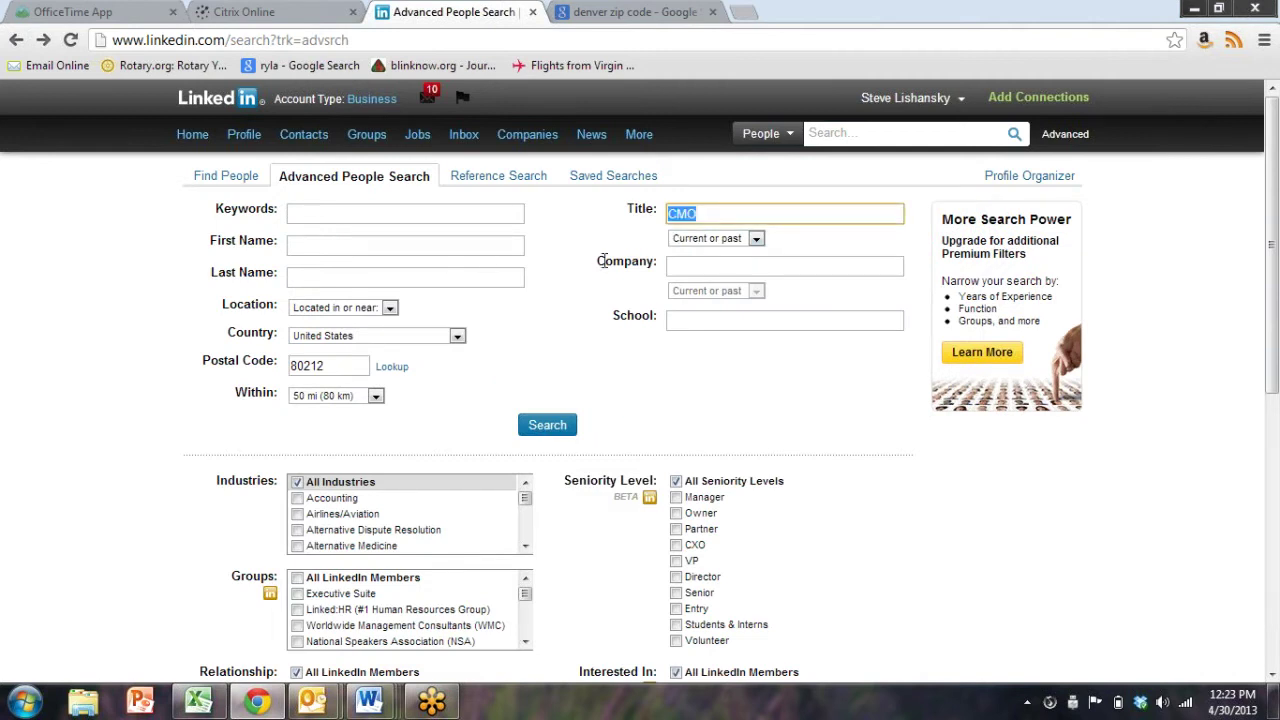
{"action": "scroll", "coordinate": [110, 660], "scroll_direction": "down", "scroll_amount": 1}
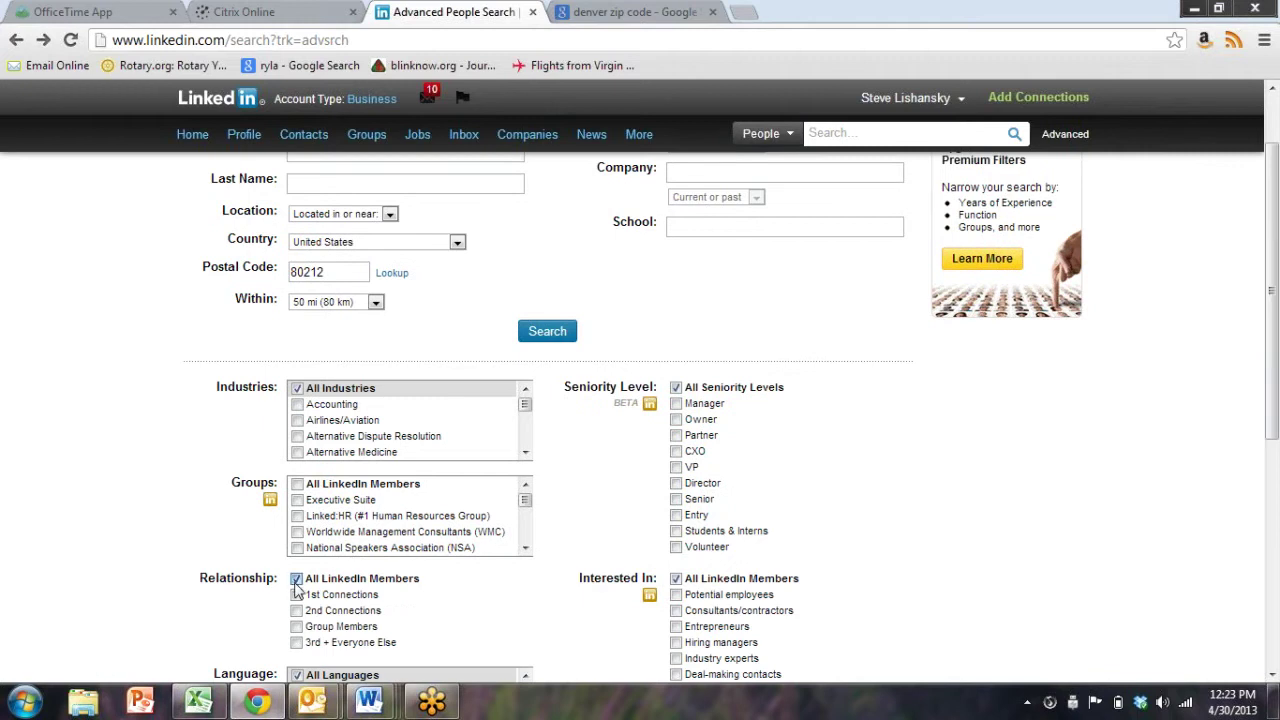
{"action": "scroll", "coordinate": [302, 452], "scroll_direction": "down", "scroll_amount": 3}
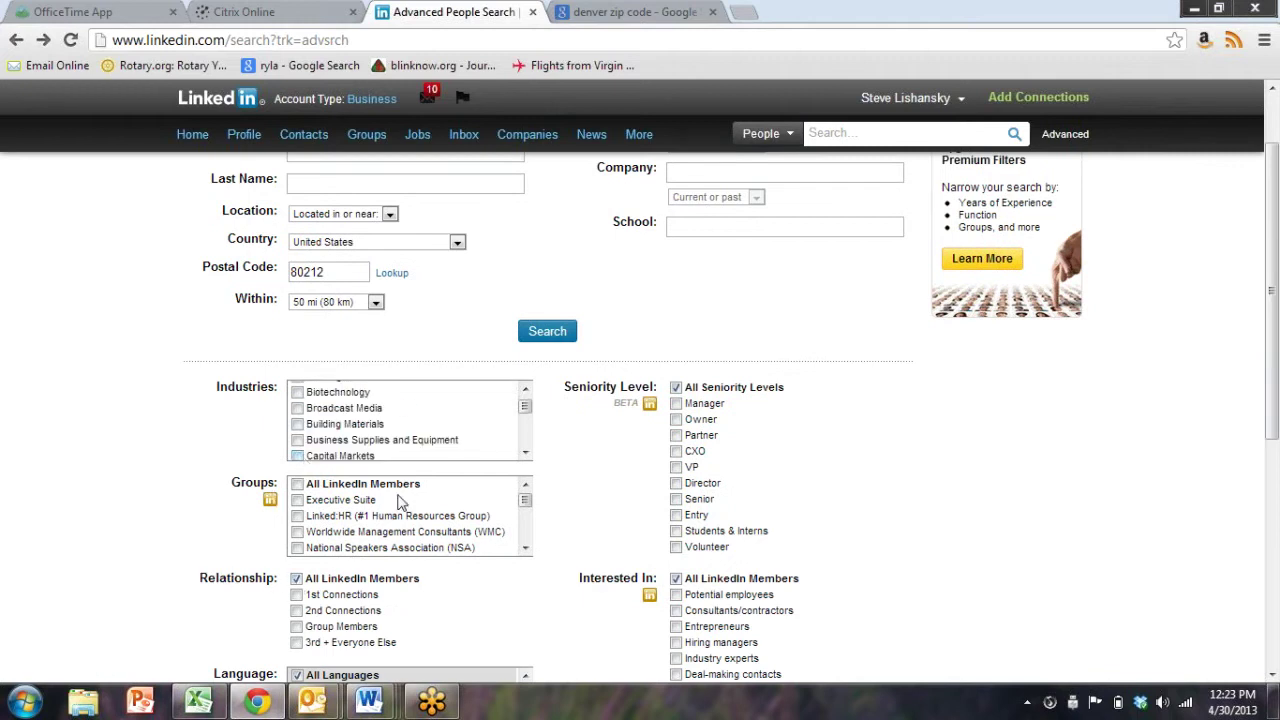
{"action": "scroll", "coordinate": [440, 537], "scroll_direction": "down", "scroll_amount": 5}
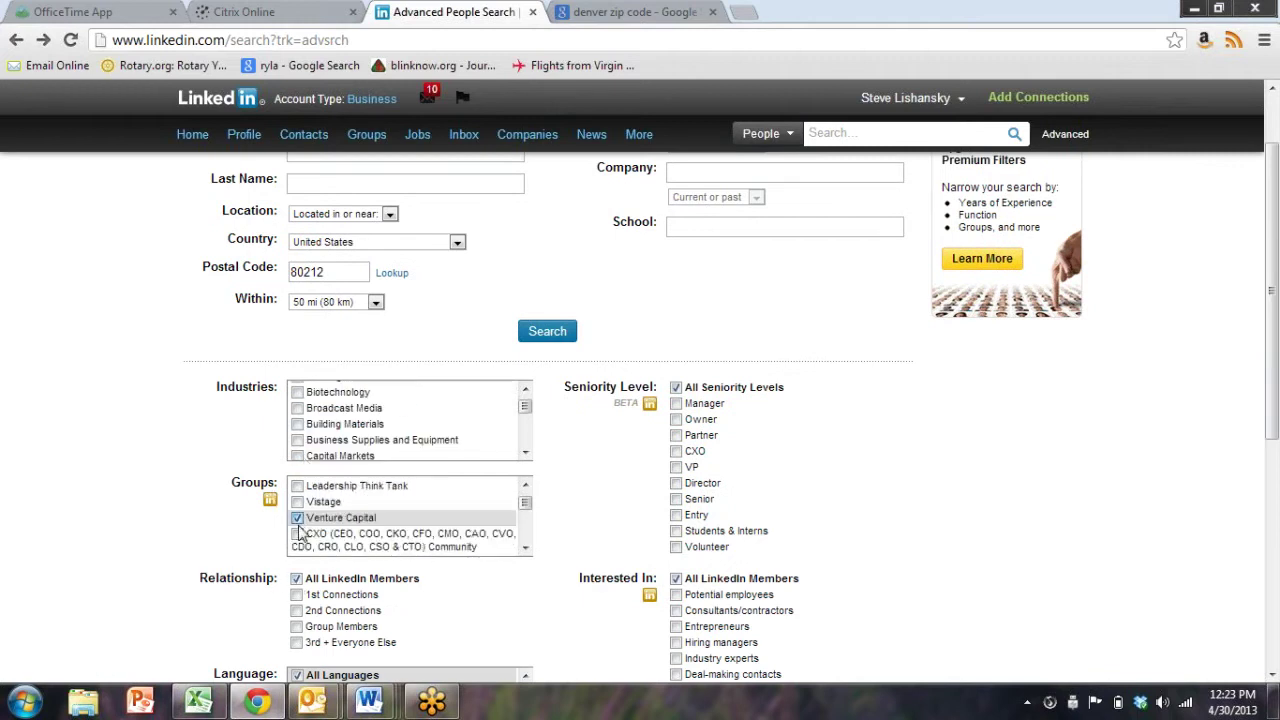
{"action": "left_click", "coordinate": [298, 518]}
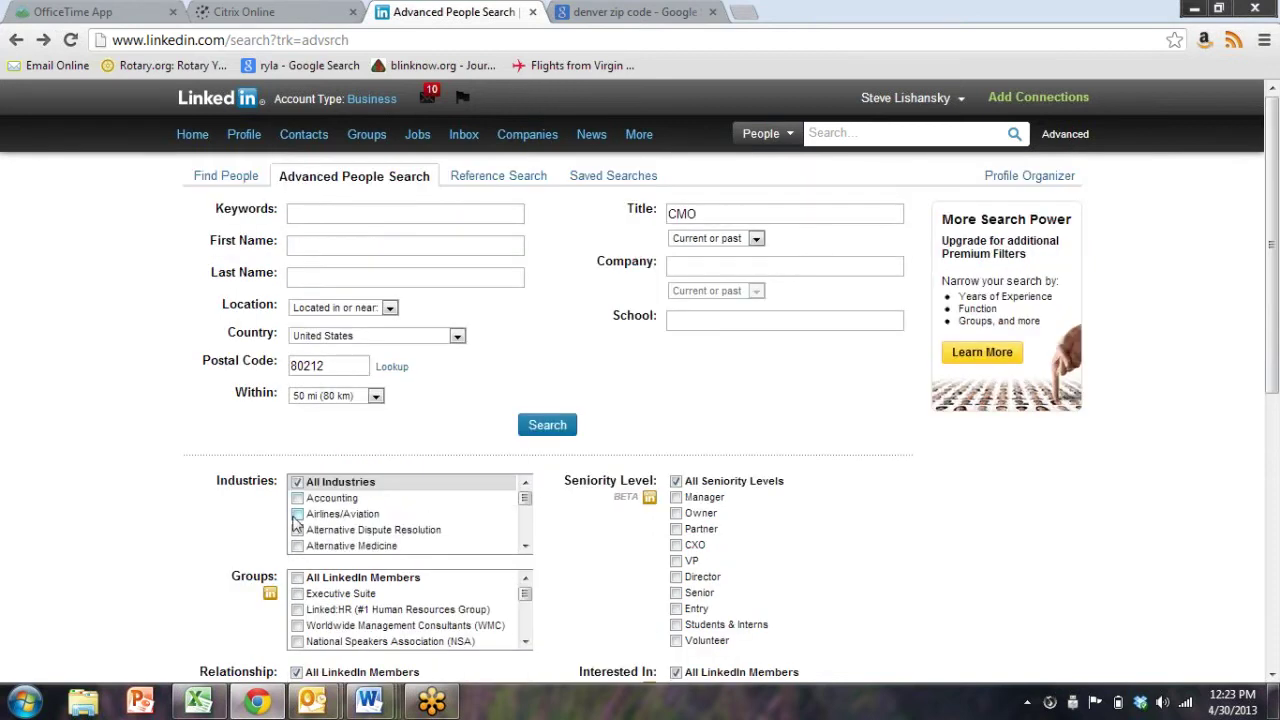
{"action": "scroll", "coordinate": [245, 555], "scroll_direction": "down", "scroll_amount": 2}
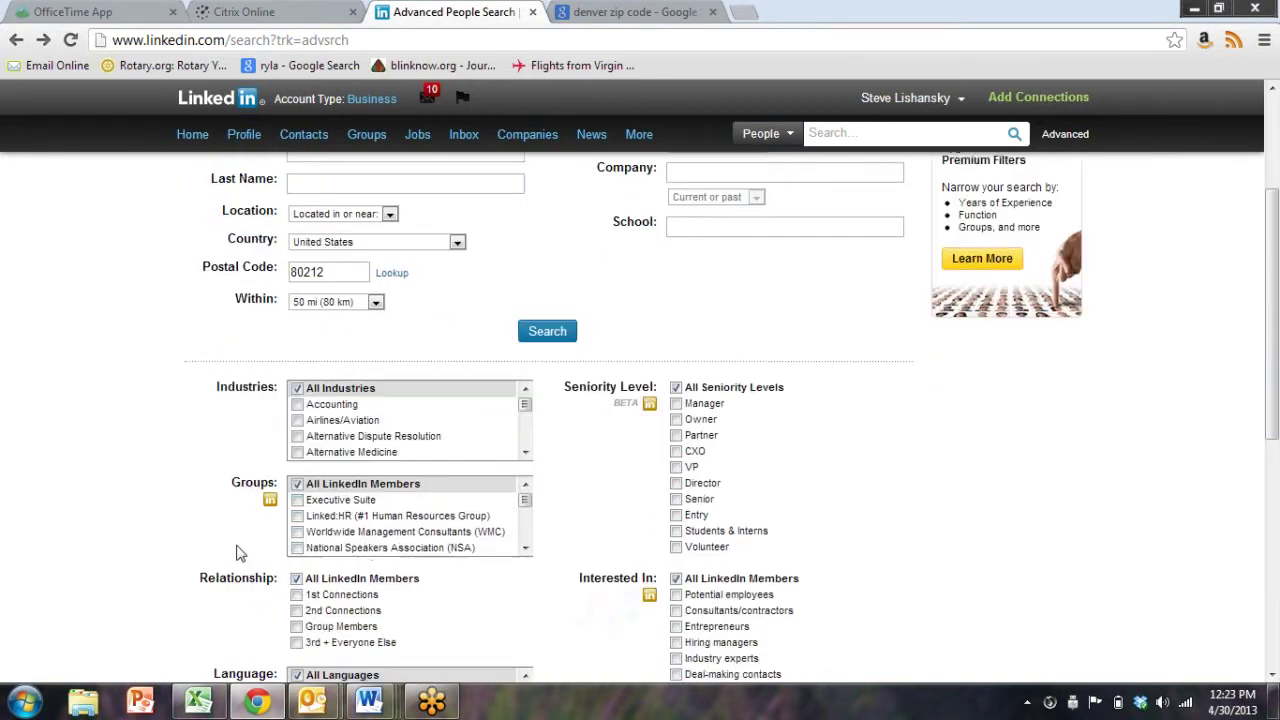
{"action": "scroll", "coordinate": [370, 450], "scroll_direction": "down", "scroll_amount": 3}
{"action": "scroll", "coordinate": [370, 450], "scroll_direction": "down", "scroll_amount": 3}
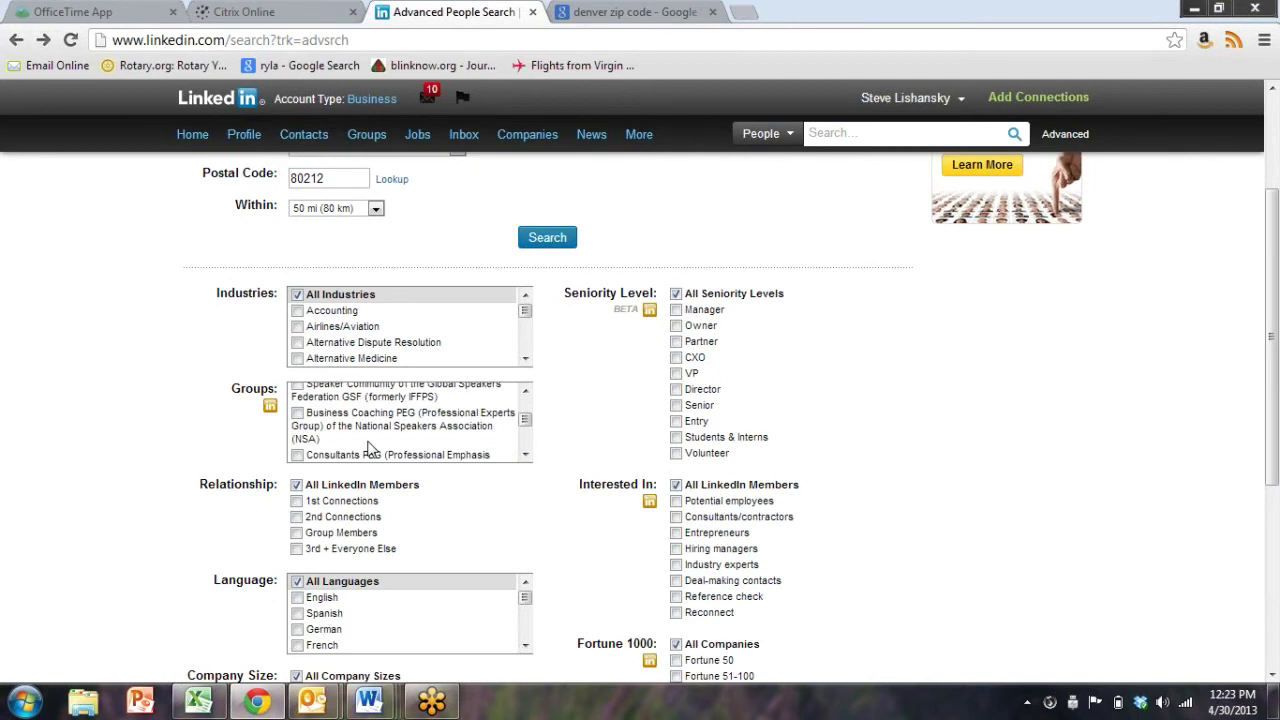
{"action": "scroll", "coordinate": [370, 450], "scroll_direction": "down", "scroll_amount": 1}
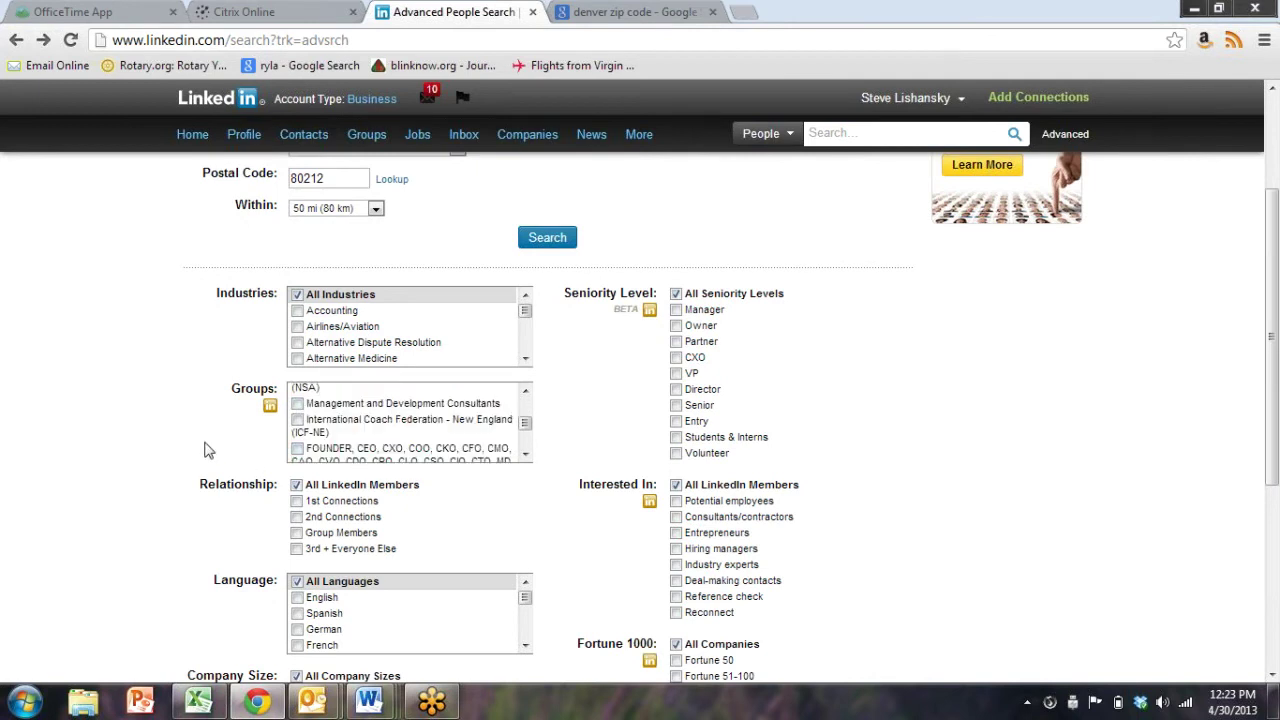
{"action": "scroll", "coordinate": [208, 450], "scroll_direction": "down", "scroll_amount": 1}
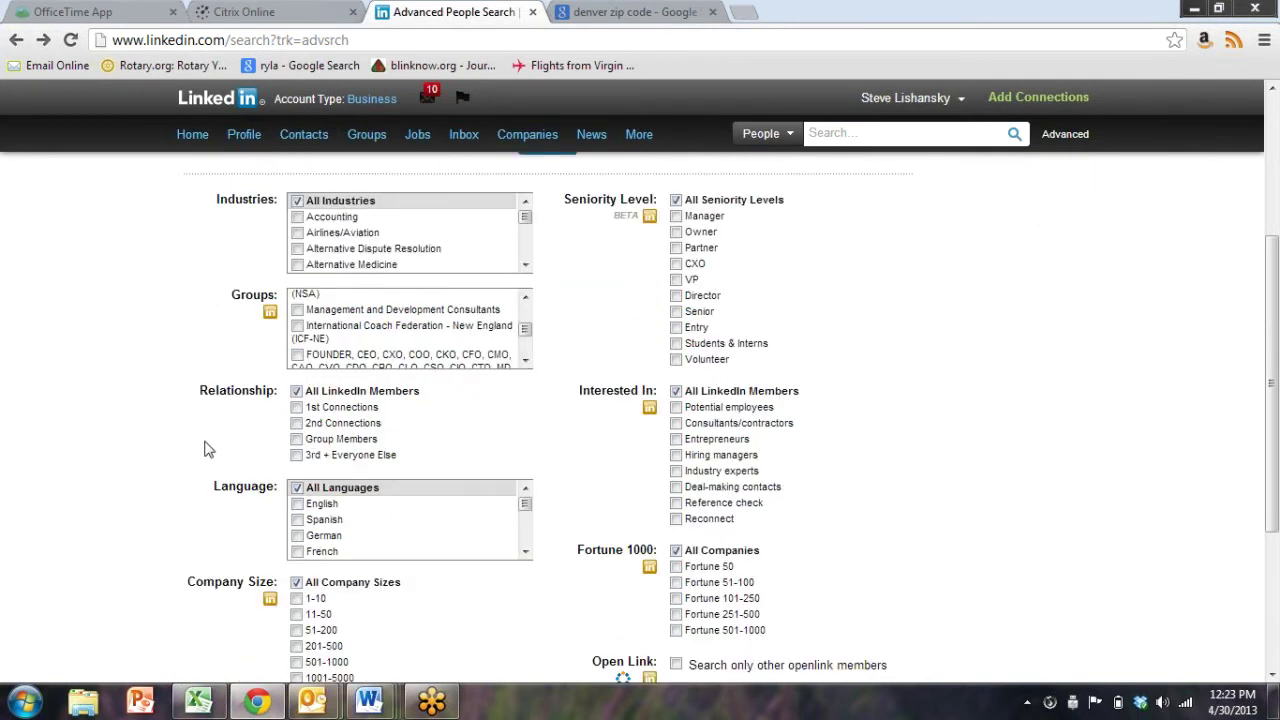
{"action": "scroll", "coordinate": [208, 450], "scroll_direction": "up", "scroll_amount": 3}
Replace the title CMO with CEO, keeping postal code 80212 within 50 mi
{"action": "left_click_drag", "start_coordinate": [760, 208], "coordinate": [335, 193]}
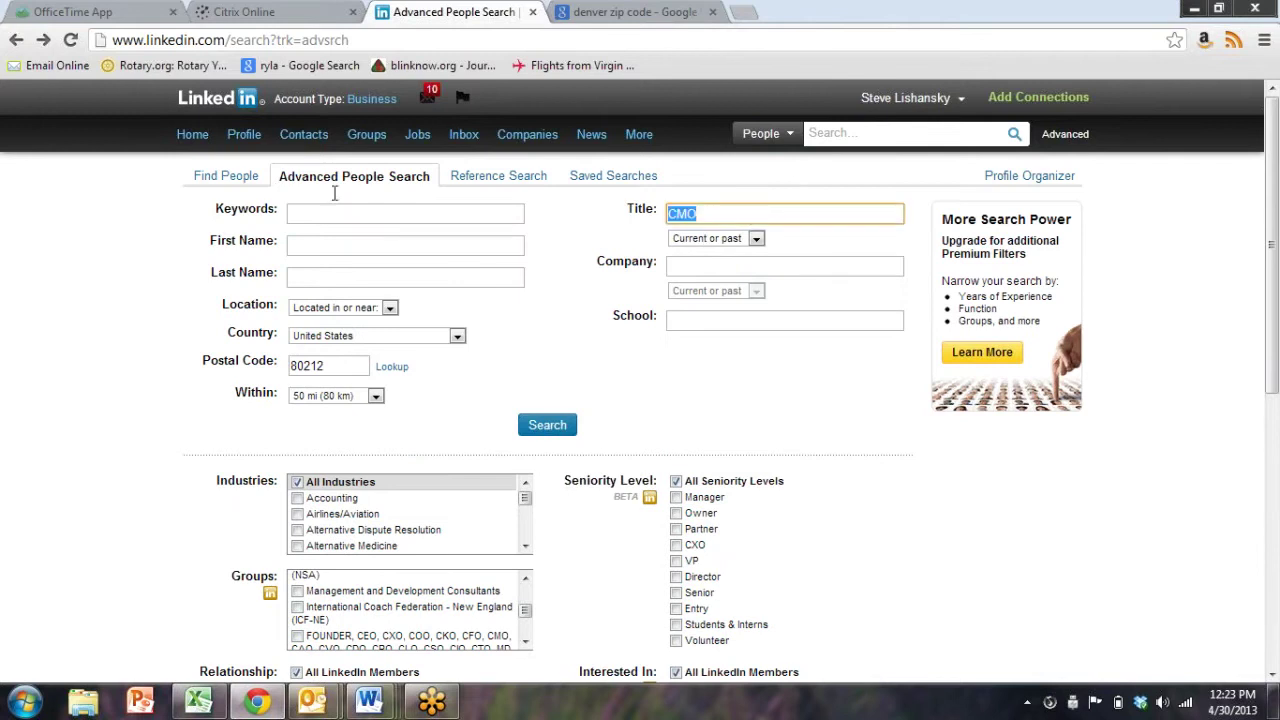
{"action": "type", "text": "c"}
{"action": "key", "text": "BackSpace"}
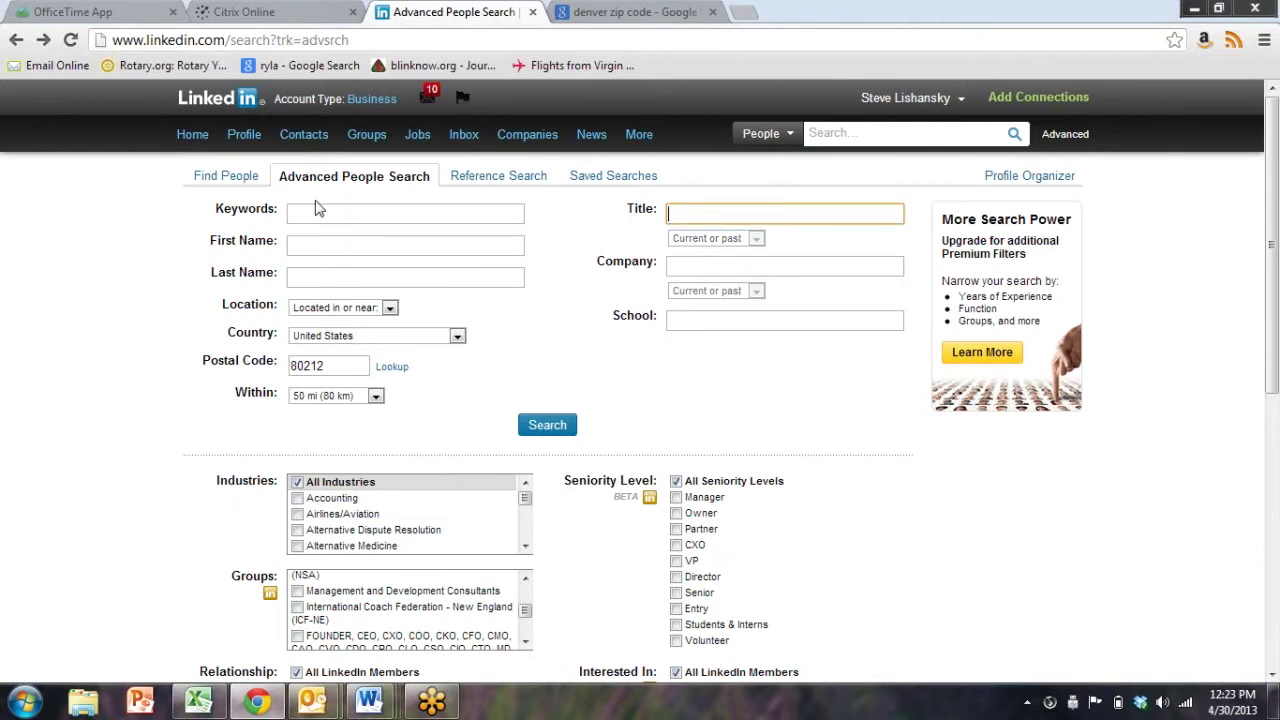
{"action": "type", "text": "CEO"}
{"action": "scroll", "coordinate": [180, 608], "scroll_direction": "down", "scroll_amount": 2}
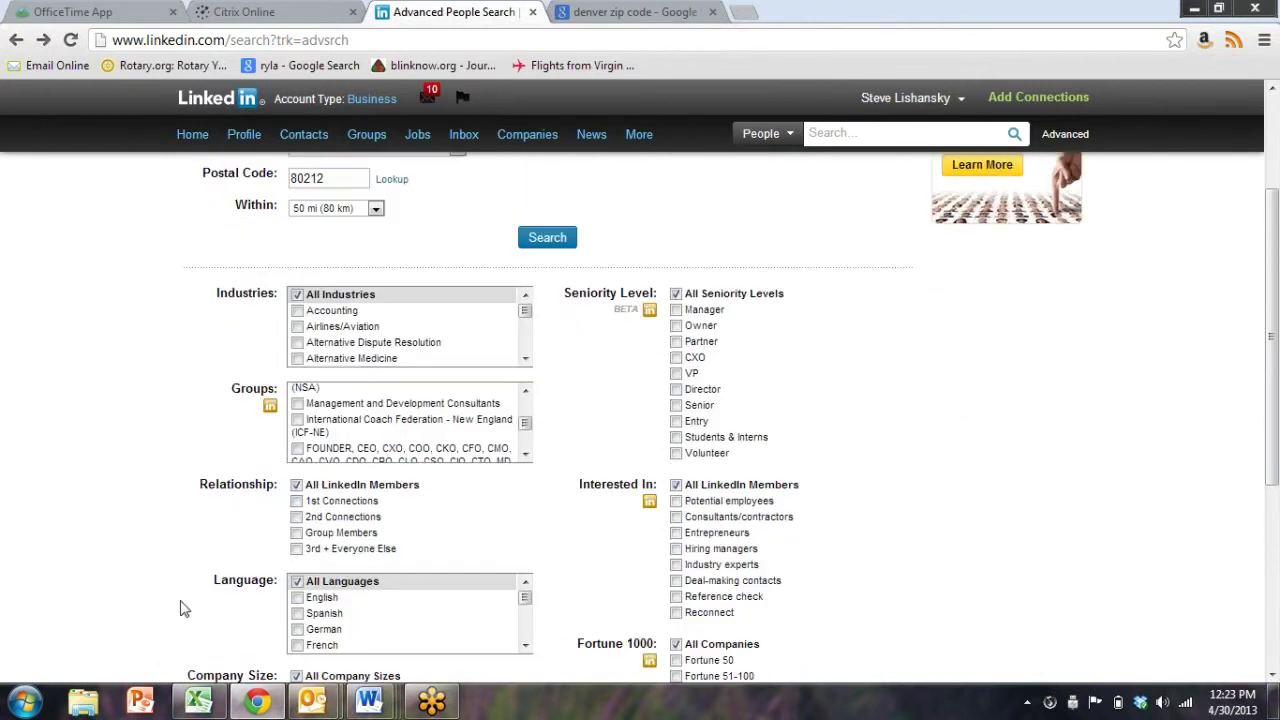
{"action": "scroll", "coordinate": [393, 427], "scroll_direction": "down", "scroll_amount": 5}
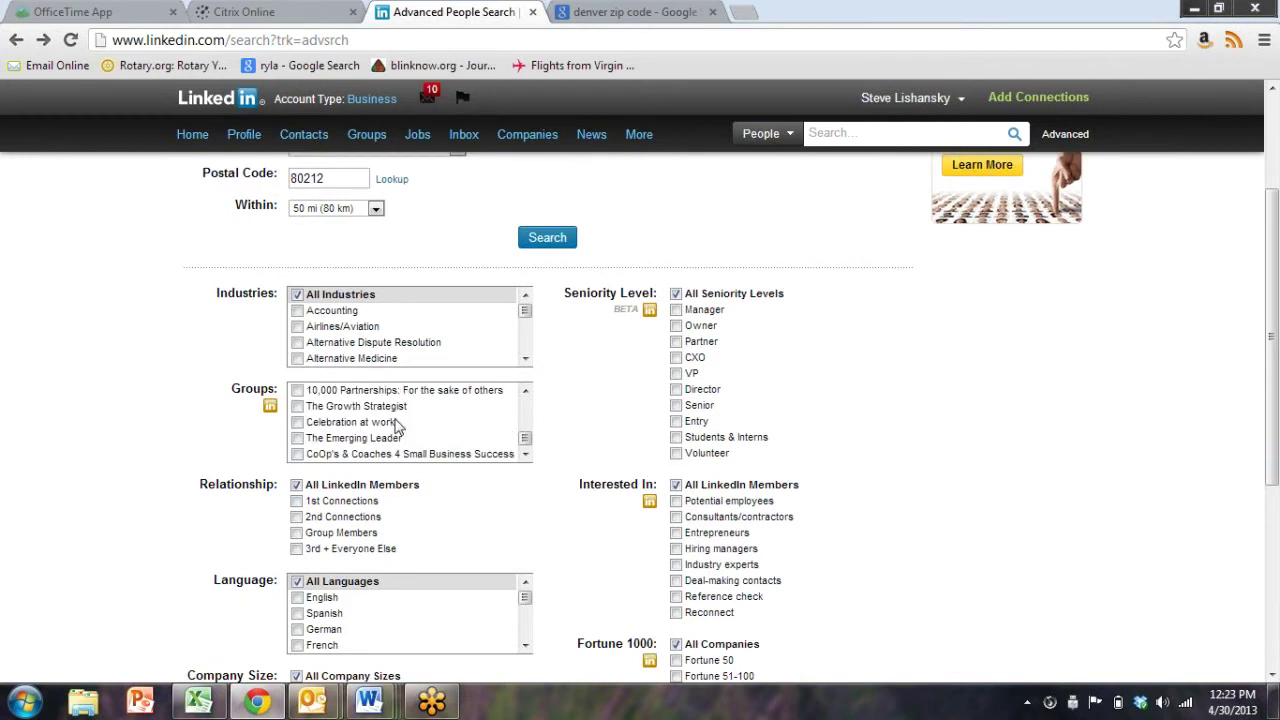
{"action": "scroll", "coordinate": [394, 425], "scroll_direction": "down", "scroll_amount": 2}
{"action": "scroll", "coordinate": [551, 365], "scroll_direction": "up", "scroll_amount": 2}
{"action": "left_click_drag", "start_coordinate": [525, 440], "coordinate": [534, 389]}
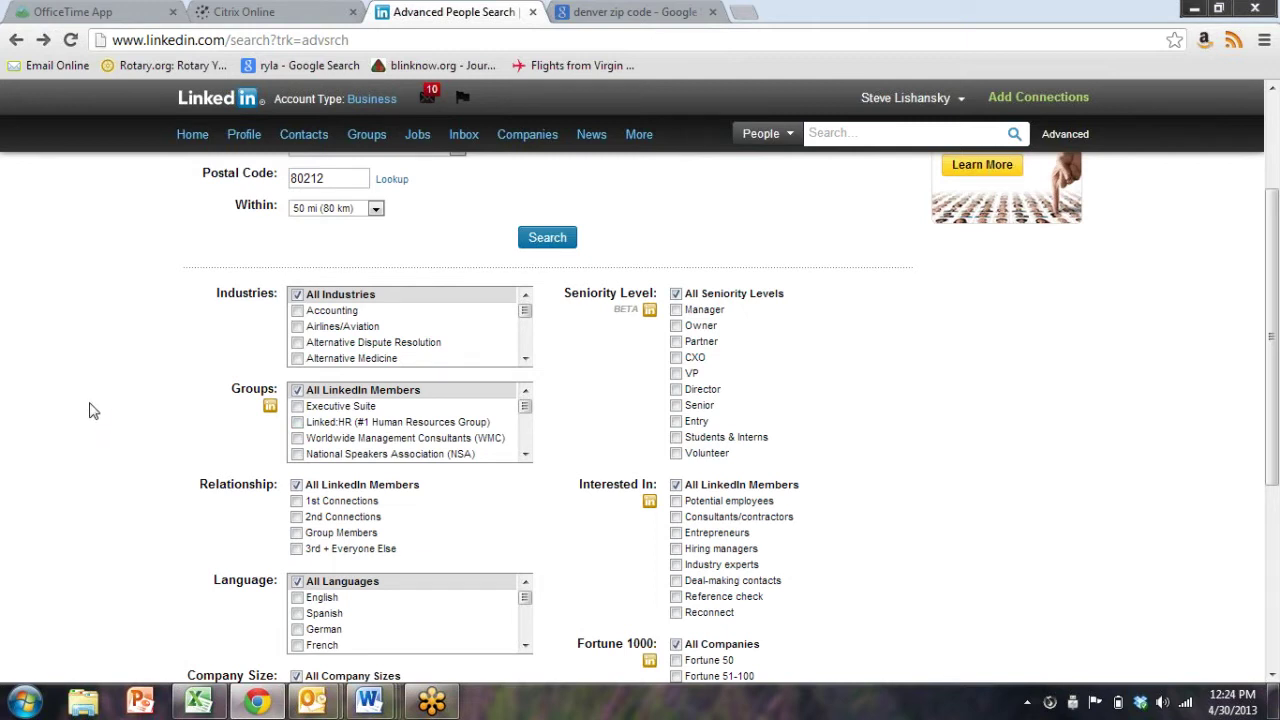
{"action": "scroll", "coordinate": [100, 410], "scroll_direction": "up", "scroll_amount": 3}
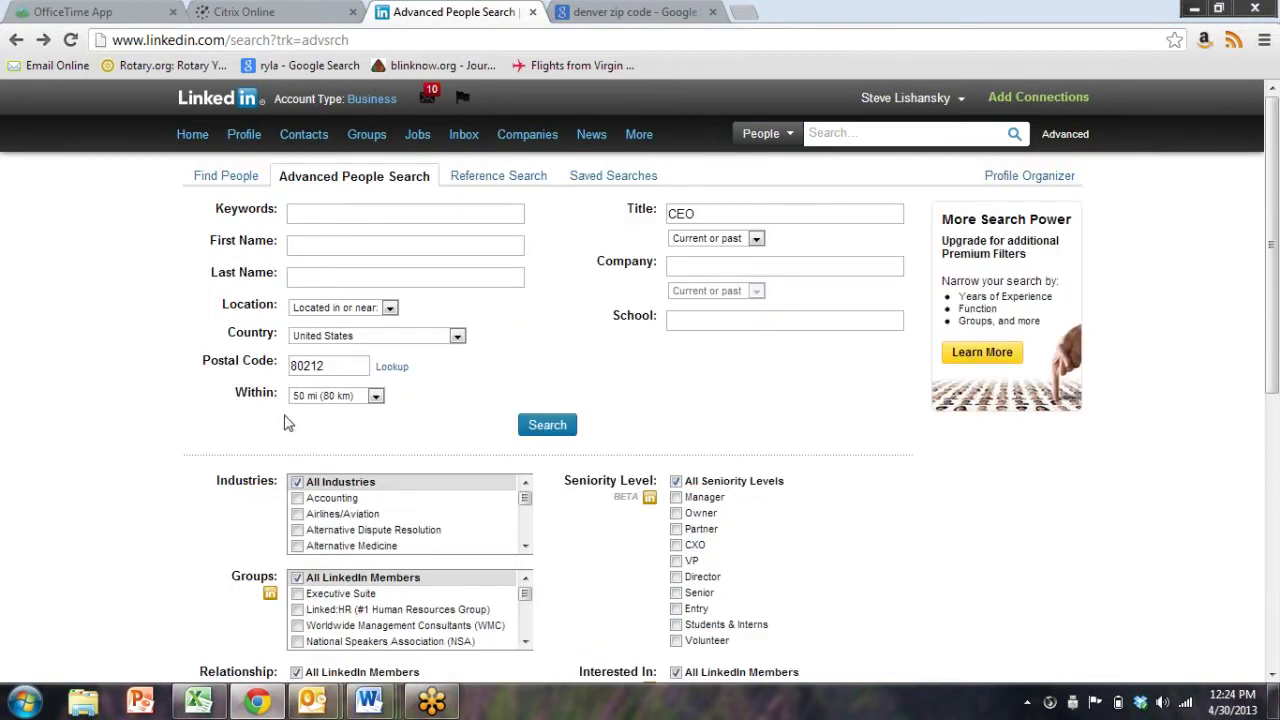
Change the postal code from 80212 to 02140
{"action": "double_click", "coordinate": [341, 364]}
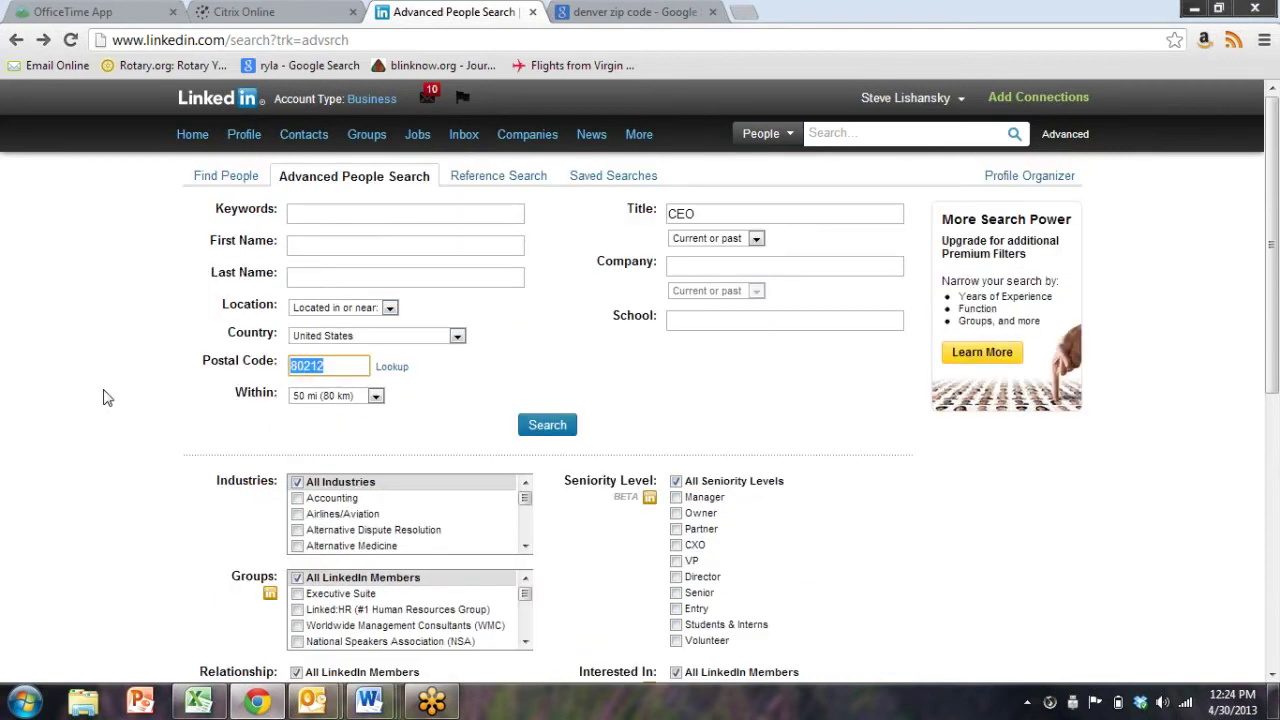
{"action": "key", "text": "BackSpace"}
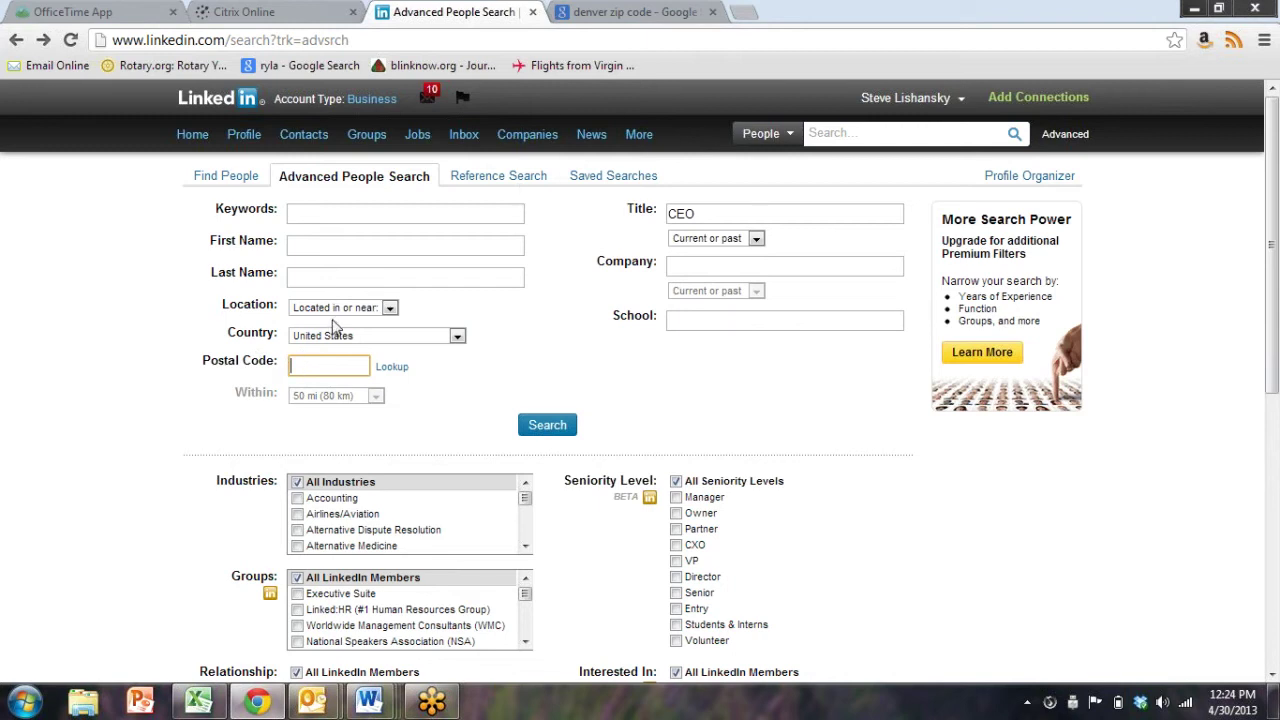
{"action": "type", "text": "02140"}
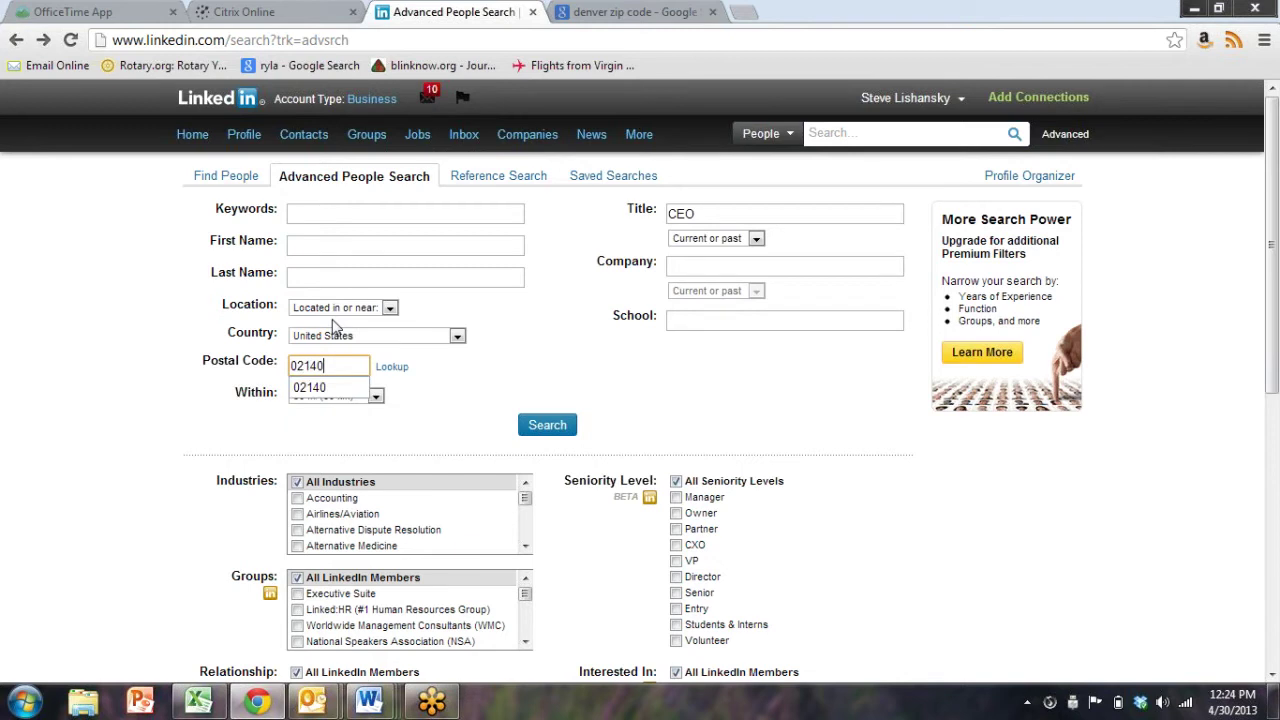
{"action": "left_click", "coordinate": [500, 385]}
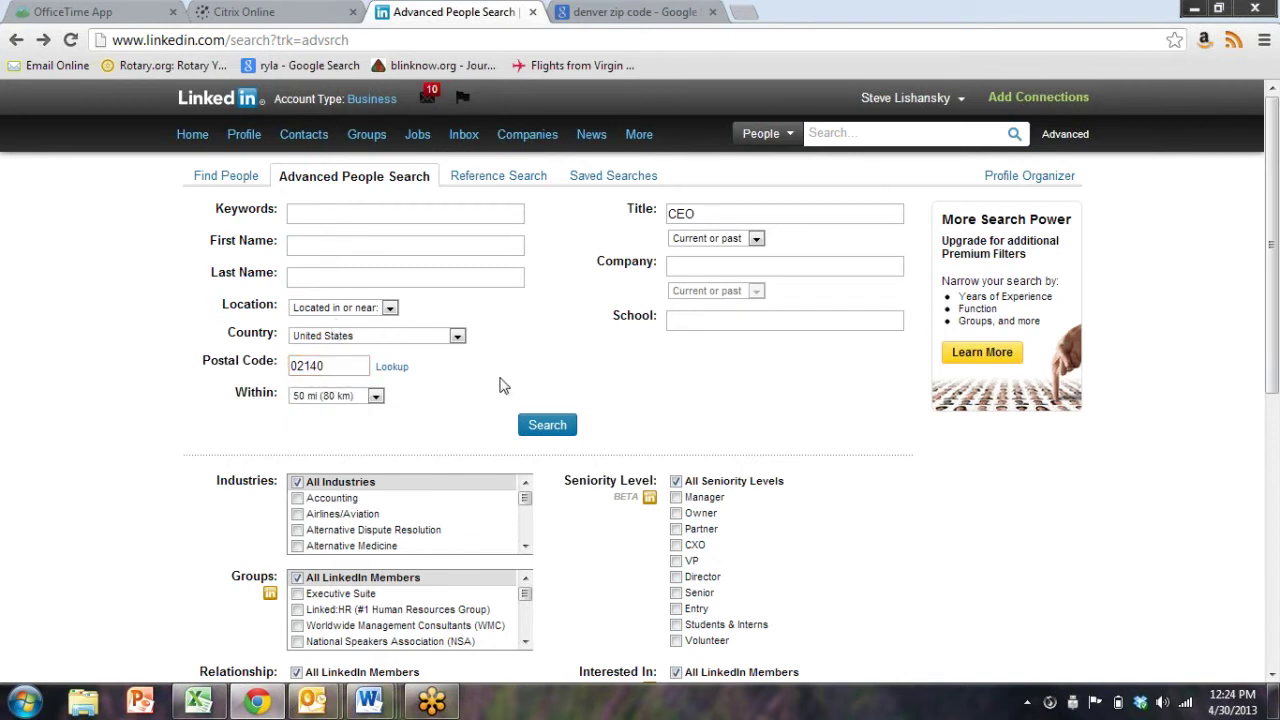
{"action": "left_click", "coordinate": [726, 205]}
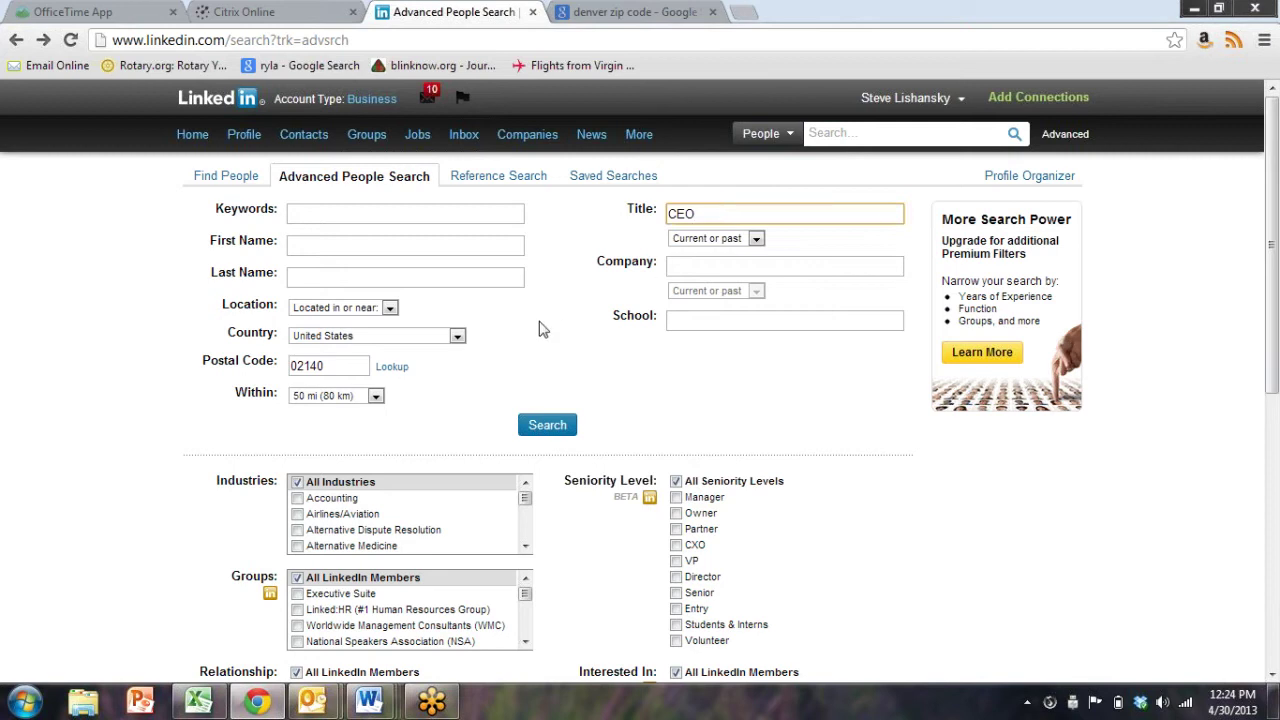
Limit the CEO search to the Executive Suite group and run it
{"action": "scroll", "coordinate": [106, 434], "scroll_direction": "down", "scroll_amount": 2}
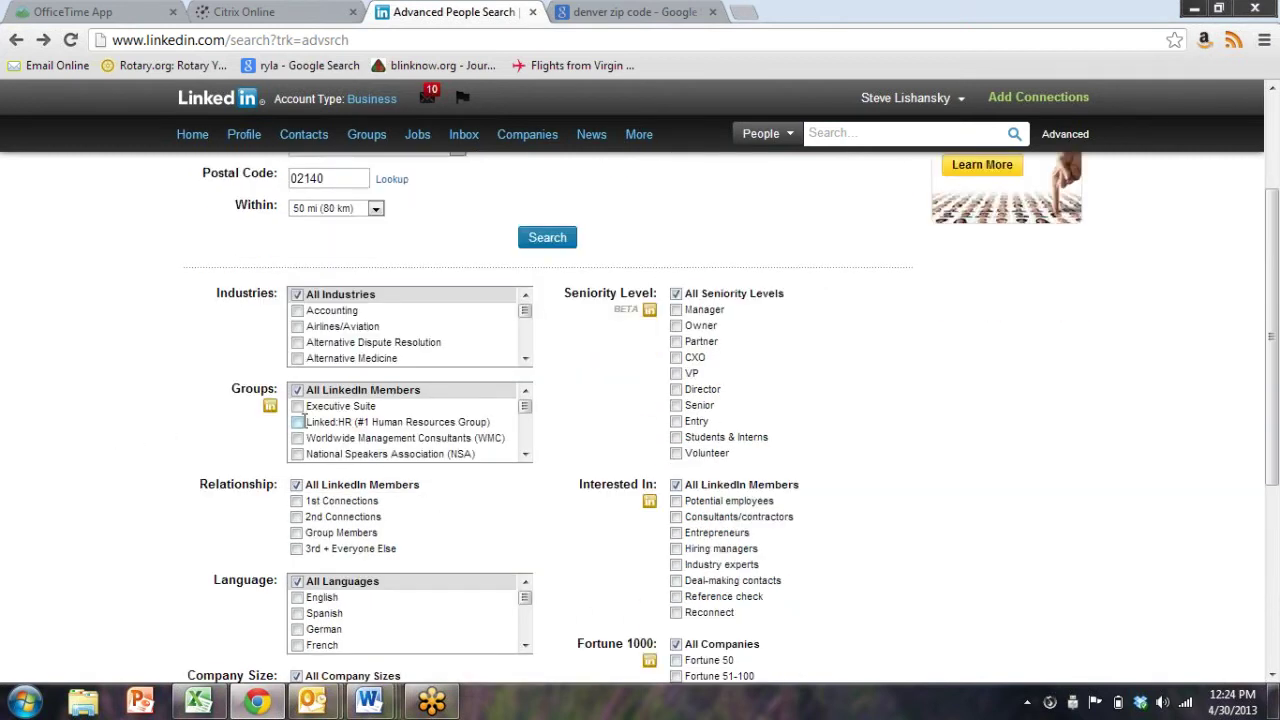
{"action": "left_click", "coordinate": [297, 406]}
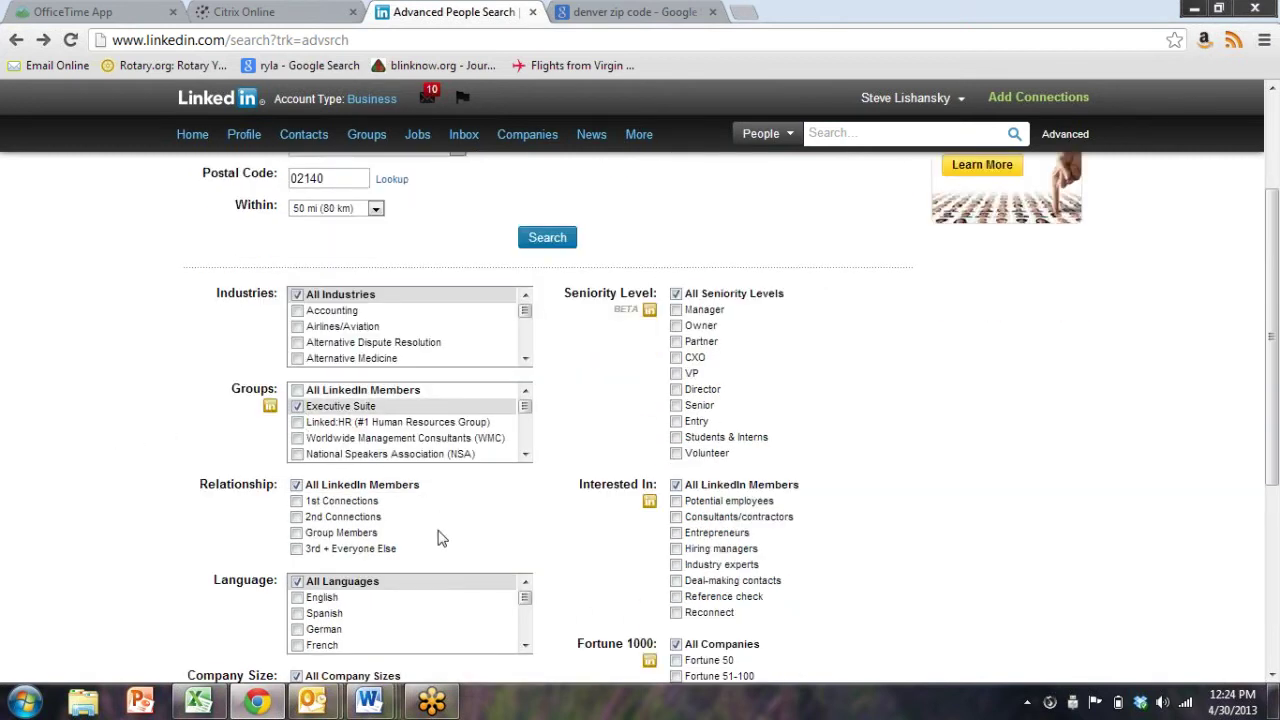
{"action": "scroll", "coordinate": [445, 532], "scroll_direction": "down", "scroll_amount": 4}
{"action": "left_click", "coordinate": [547, 557]}
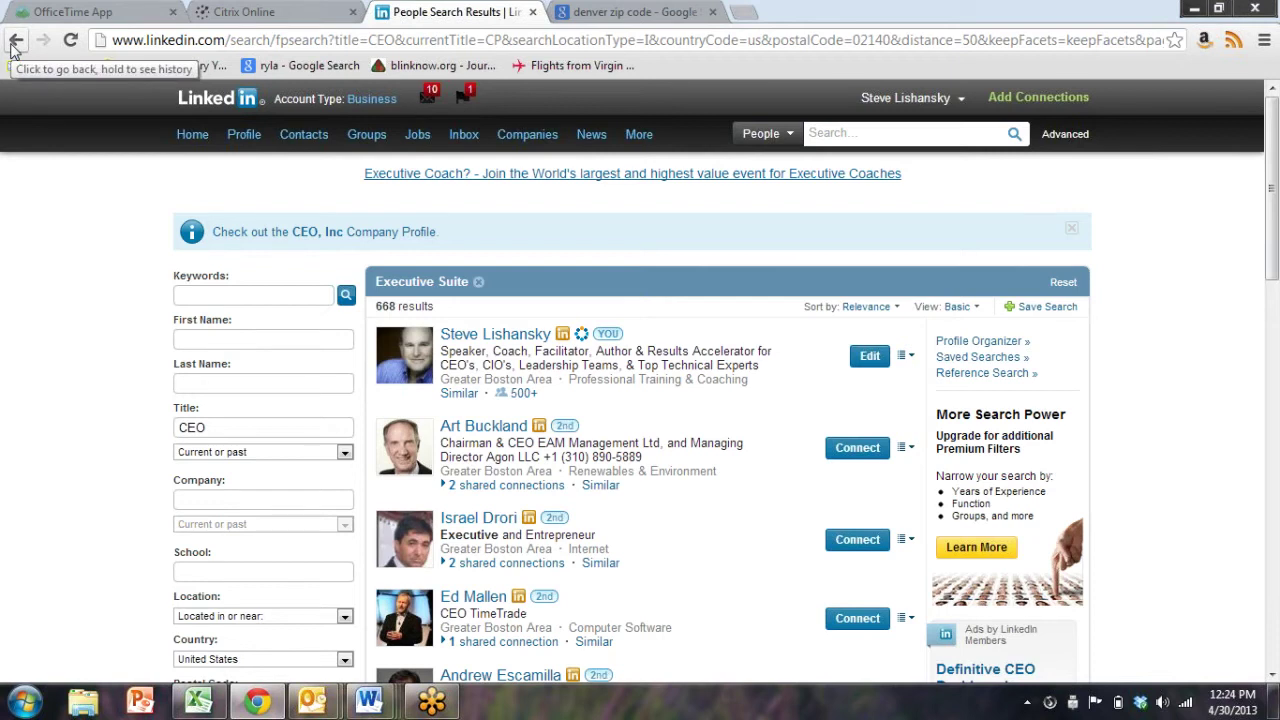
Go back to the form, review the Executive Suite group filter, and rerun the CEO search
{"action": "left_click", "coordinate": [15, 42]}
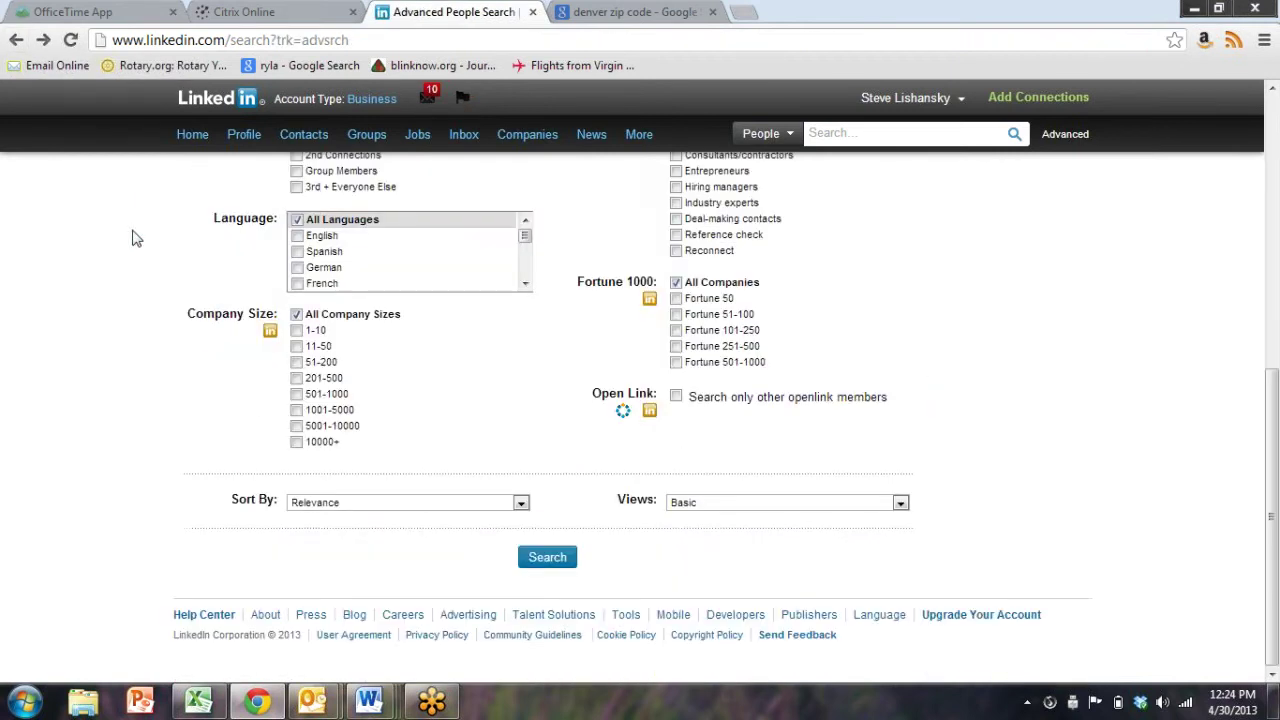
{"action": "scroll", "coordinate": [485, 412], "scroll_direction": "up", "scroll_amount": 3}
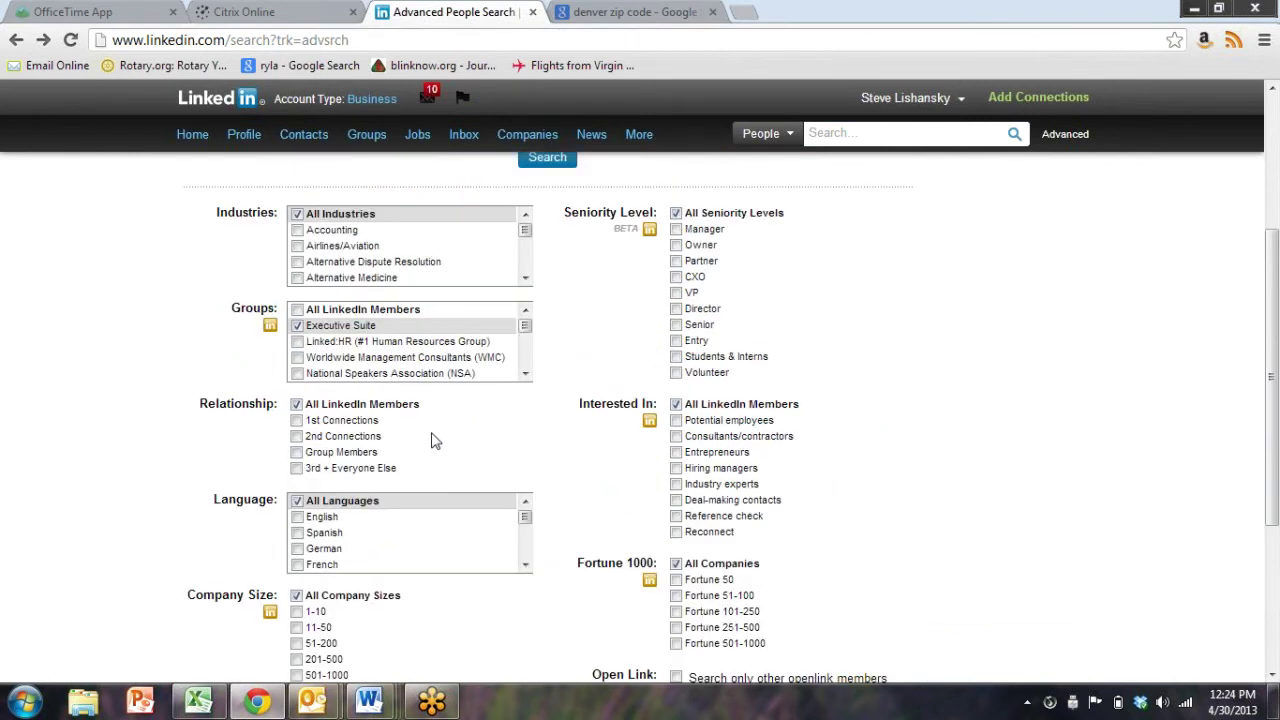
{"action": "scroll", "coordinate": [412, 357], "scroll_direction": "down", "scroll_amount": 5}
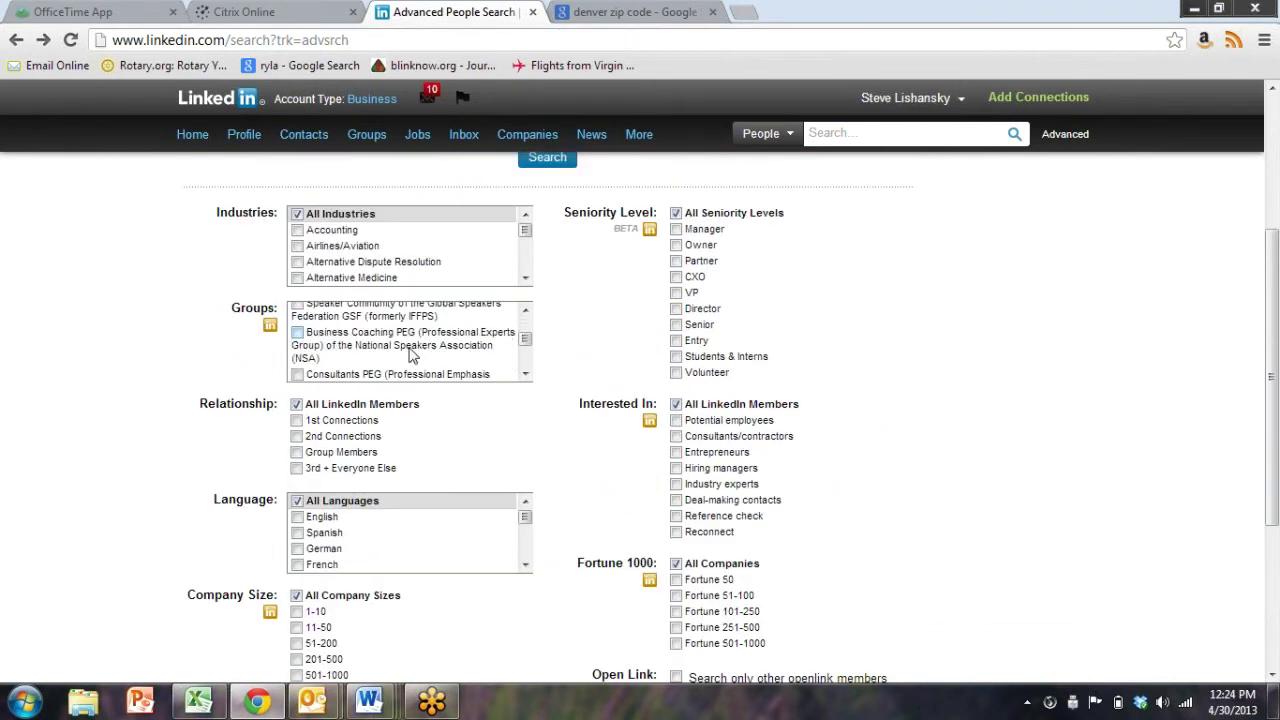
{"action": "scroll", "coordinate": [412, 357], "scroll_direction": "down", "scroll_amount": 6}
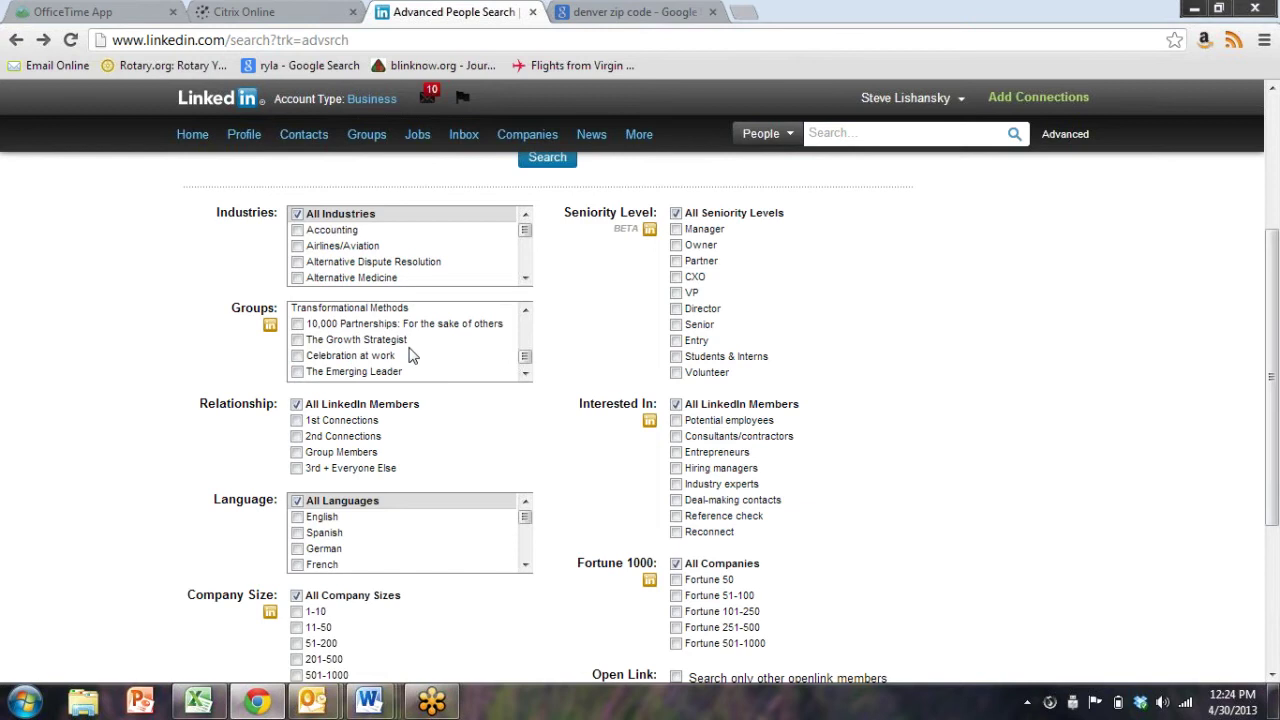
{"action": "scroll", "coordinate": [410, 355], "scroll_direction": "down", "scroll_amount": 2}
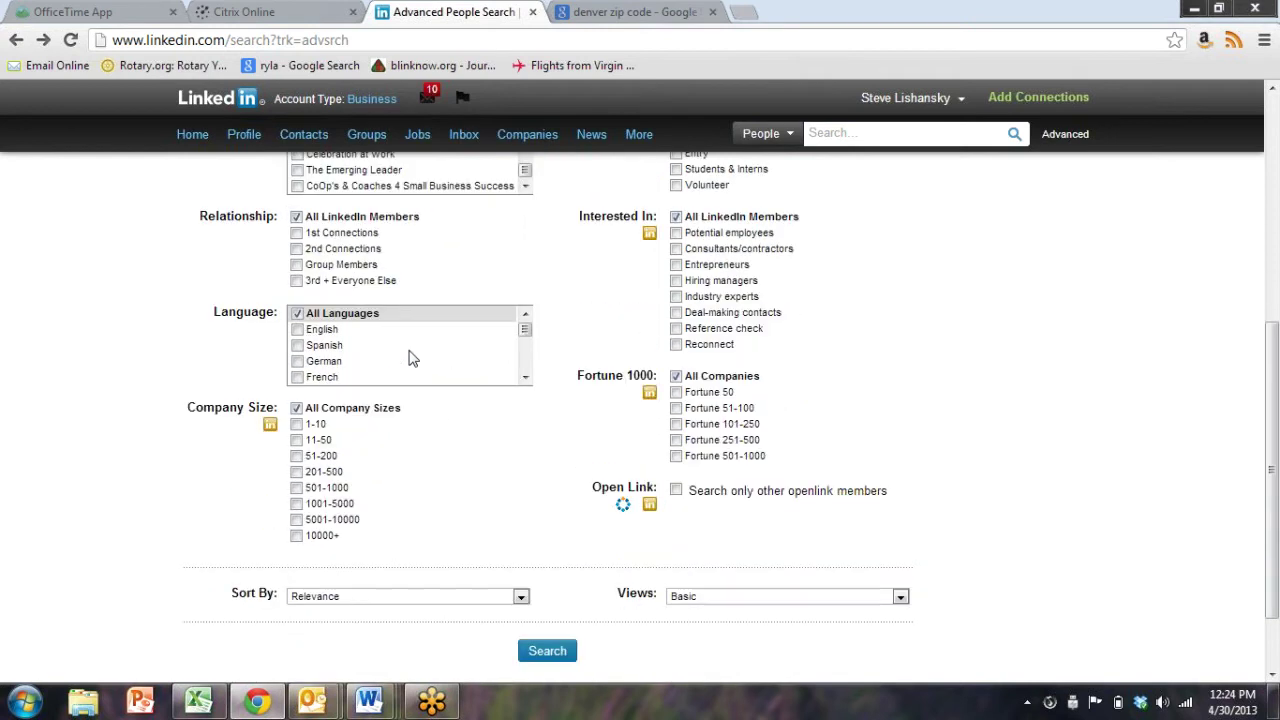
{"action": "scroll", "coordinate": [410, 355], "scroll_direction": "up", "scroll_amount": 4}
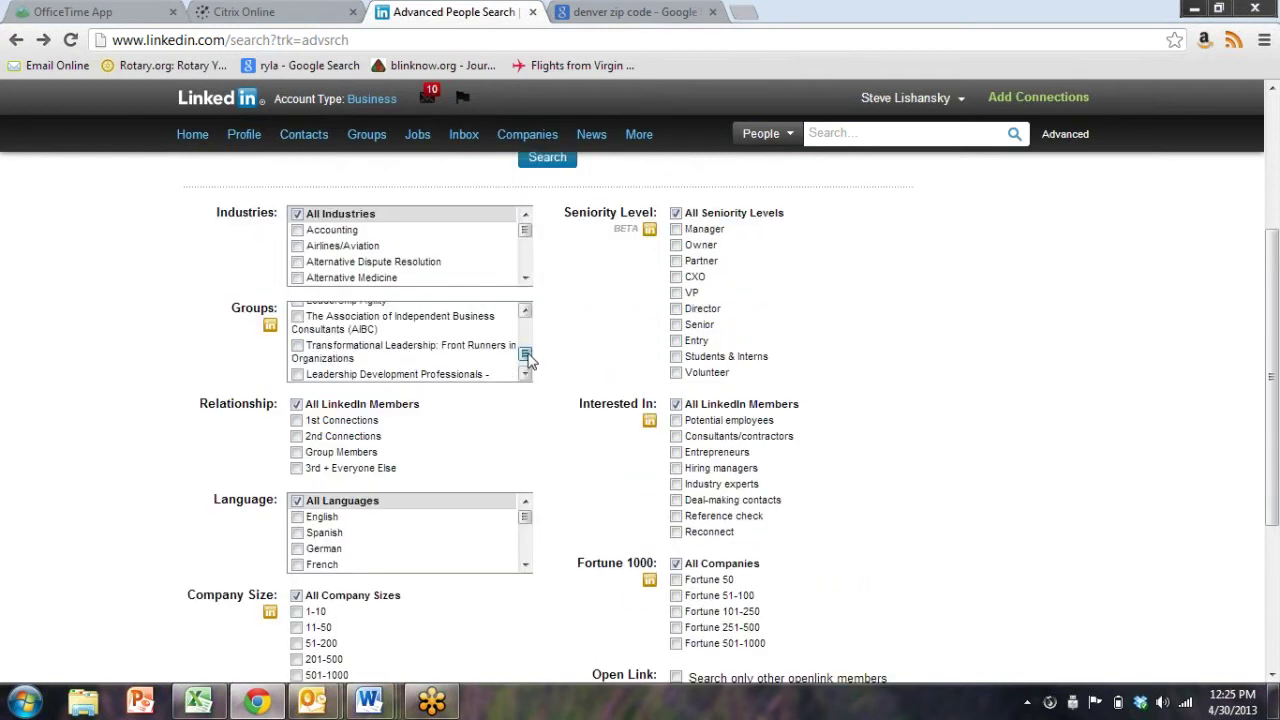
{"action": "left_click_drag", "start_coordinate": [525, 353], "coordinate": [530, 318]}
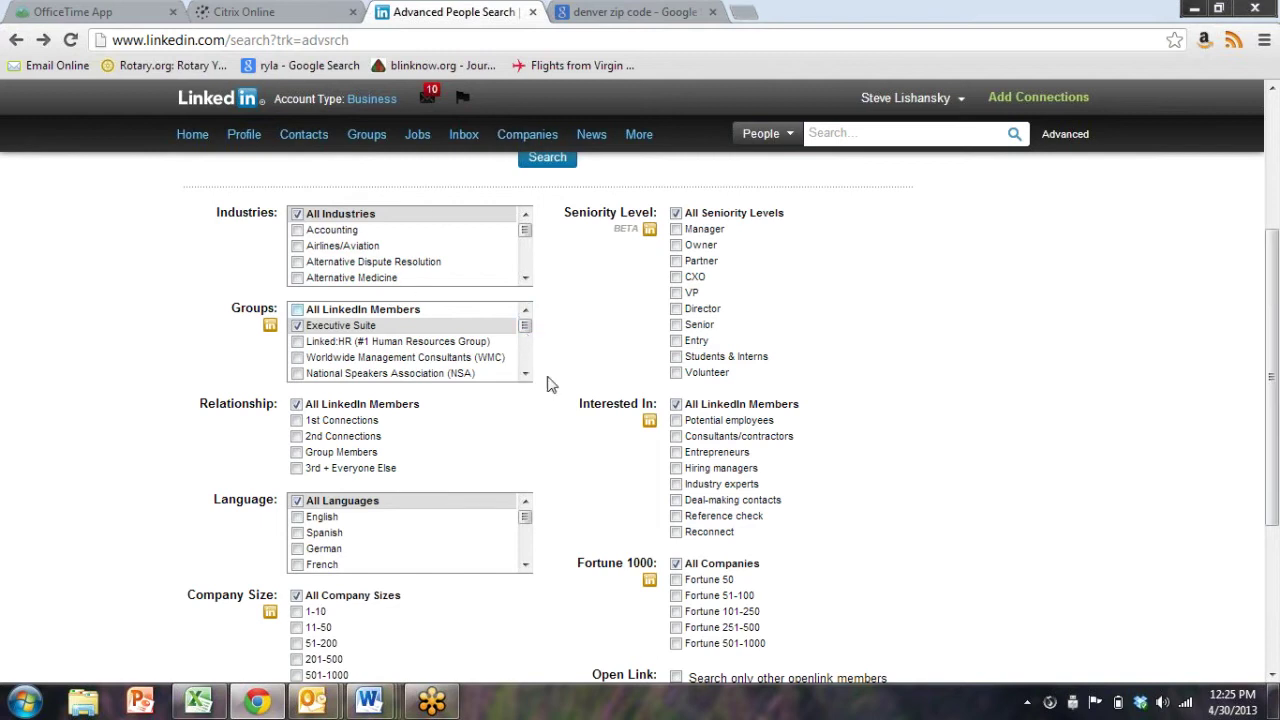
{"action": "scroll", "coordinate": [1096, 636], "scroll_direction": "down", "scroll_amount": 3}
{"action": "left_click", "coordinate": [547, 557]}
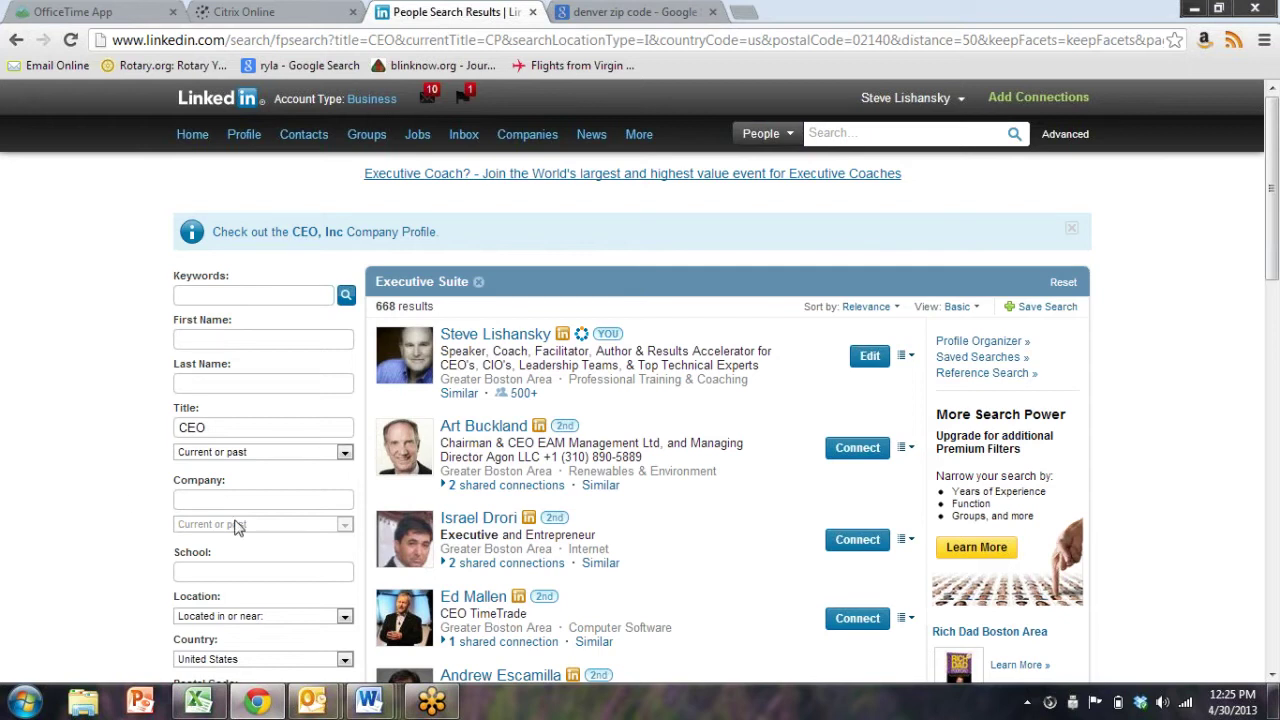
Sort the 668 CEO results by Relationship
{"action": "left_click", "coordinate": [899, 309]}
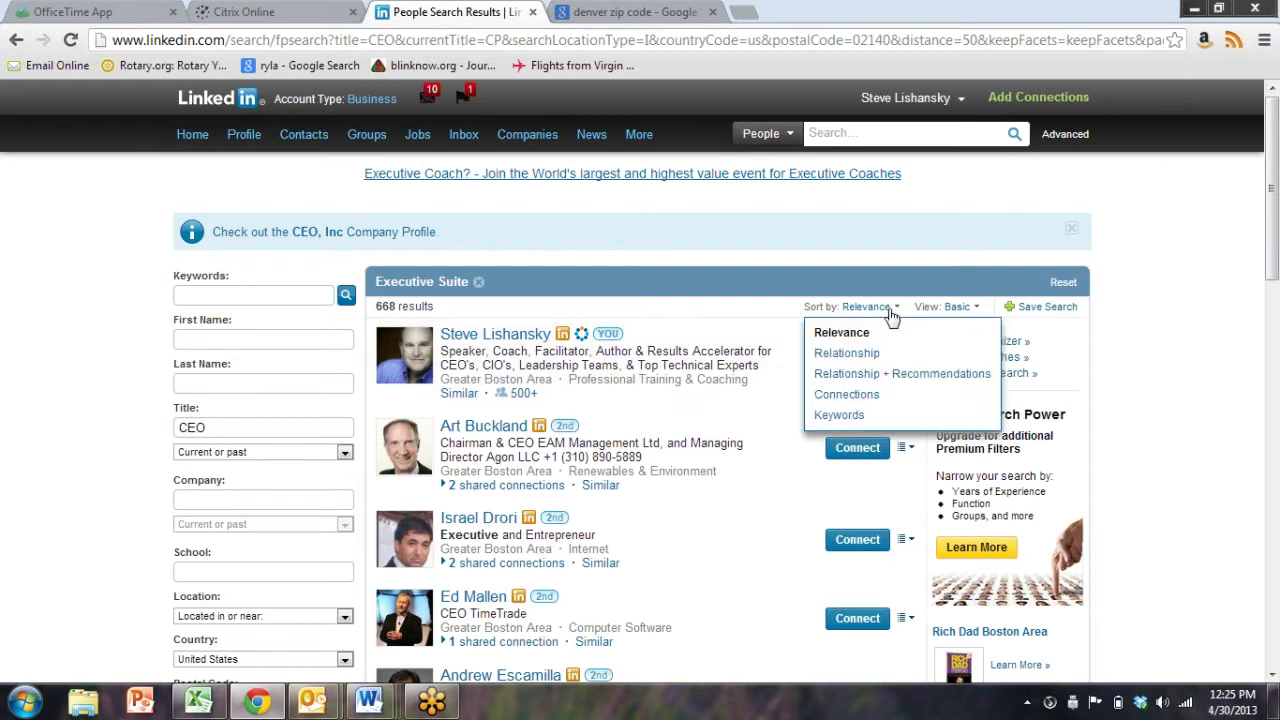
{"action": "left_click", "coordinate": [862, 358]}
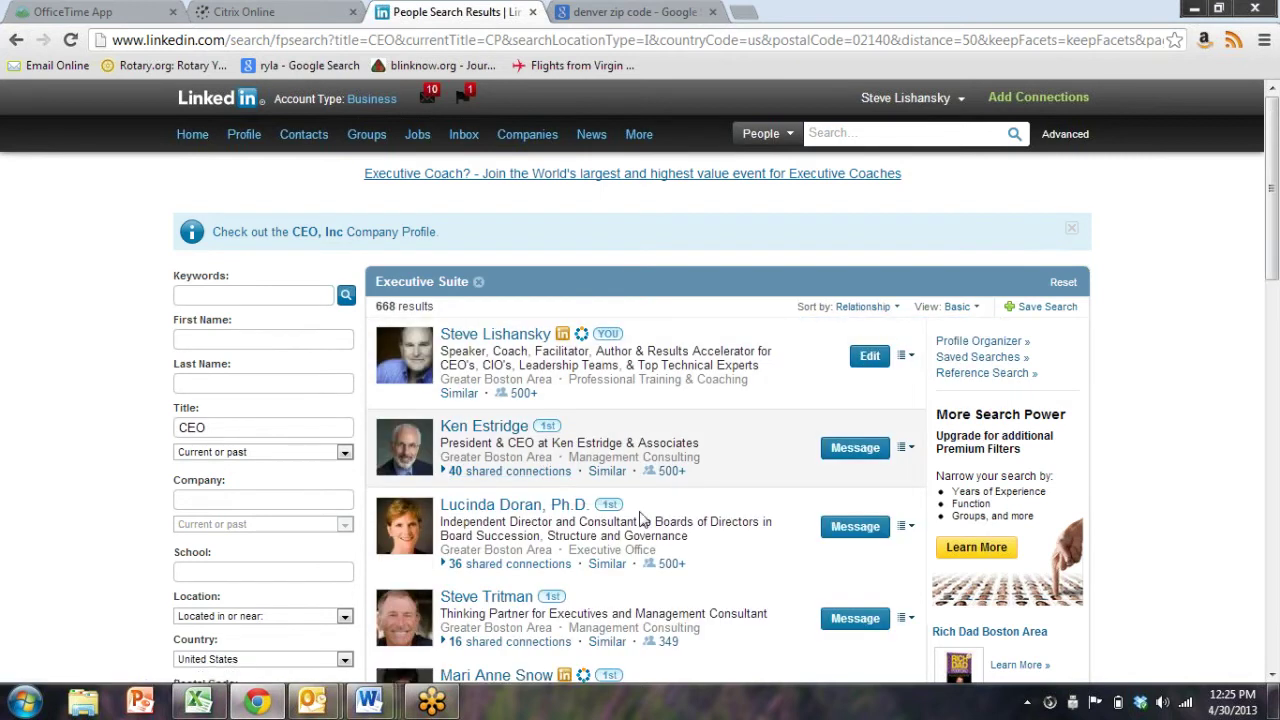
{"action": "scroll", "coordinate": [605, 535], "scroll_direction": "down", "scroll_amount": 1}
{"action": "scroll", "coordinate": [605, 535], "scroll_direction": "down", "scroll_amount": 5}
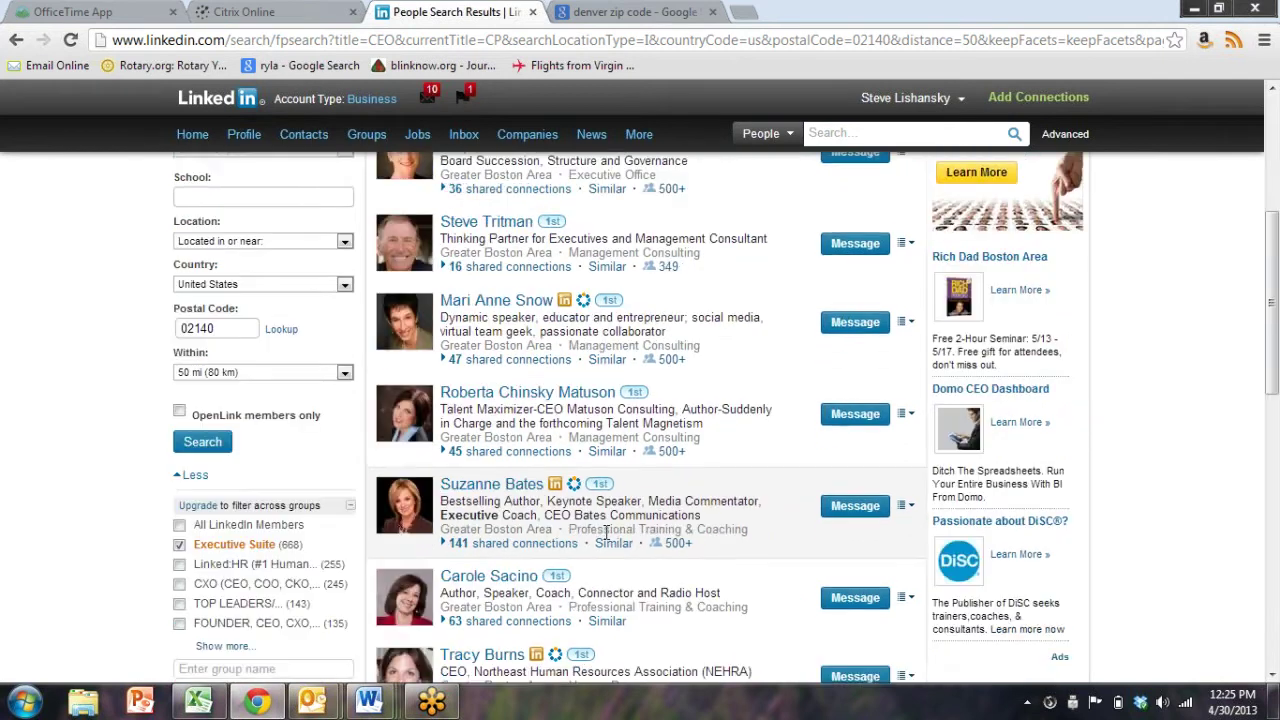
{"action": "scroll", "coordinate": [605, 535], "scroll_direction": "up", "scroll_amount": 1}
{"action": "scroll", "coordinate": [605, 535], "scroll_direction": "up", "scroll_amount": 5}
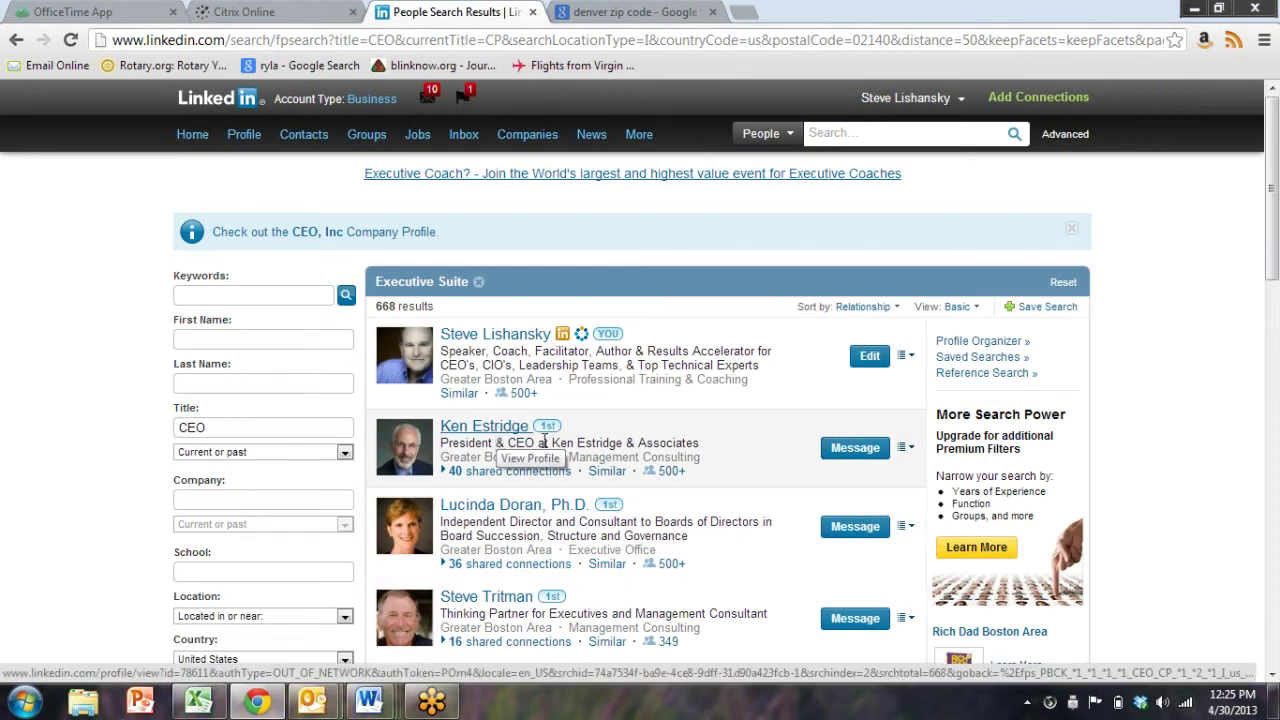
Scroll through the sorted results and jump to page 10
{"action": "scroll", "coordinate": [502, 438], "scroll_direction": "down", "scroll_amount": 1}
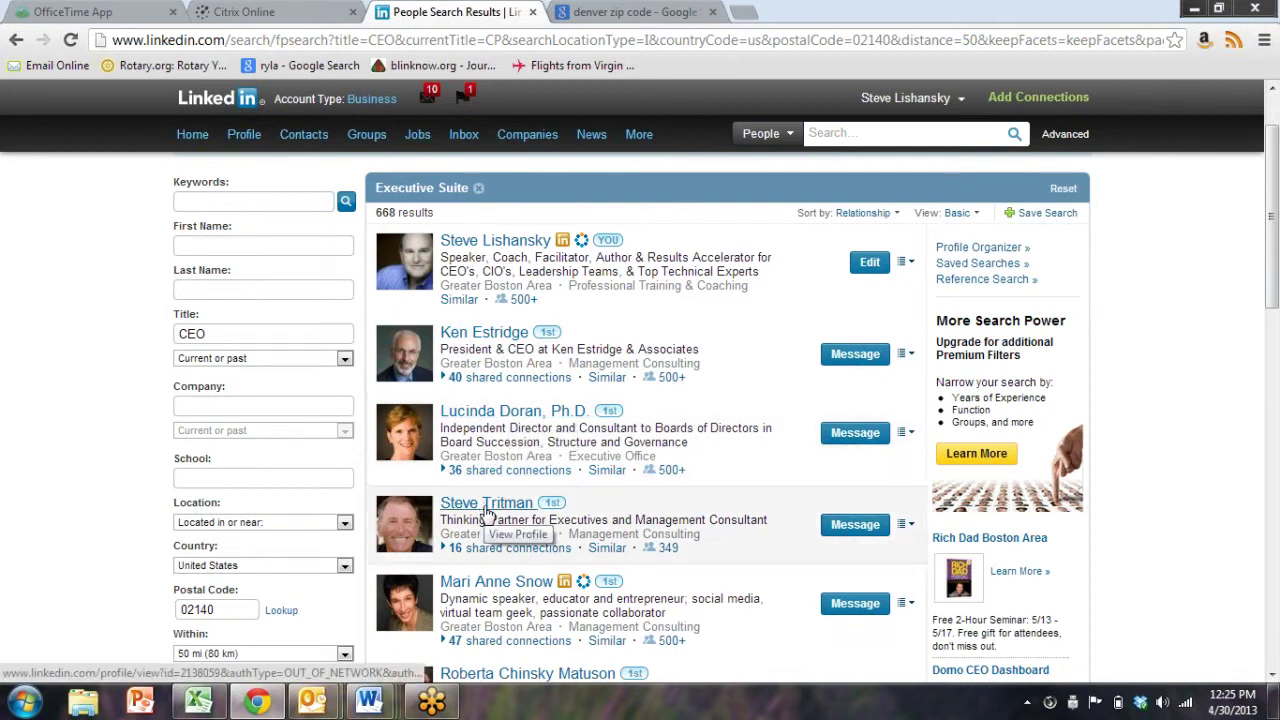
{"action": "scroll", "coordinate": [735, 570], "scroll_direction": "down", "scroll_amount": 2}
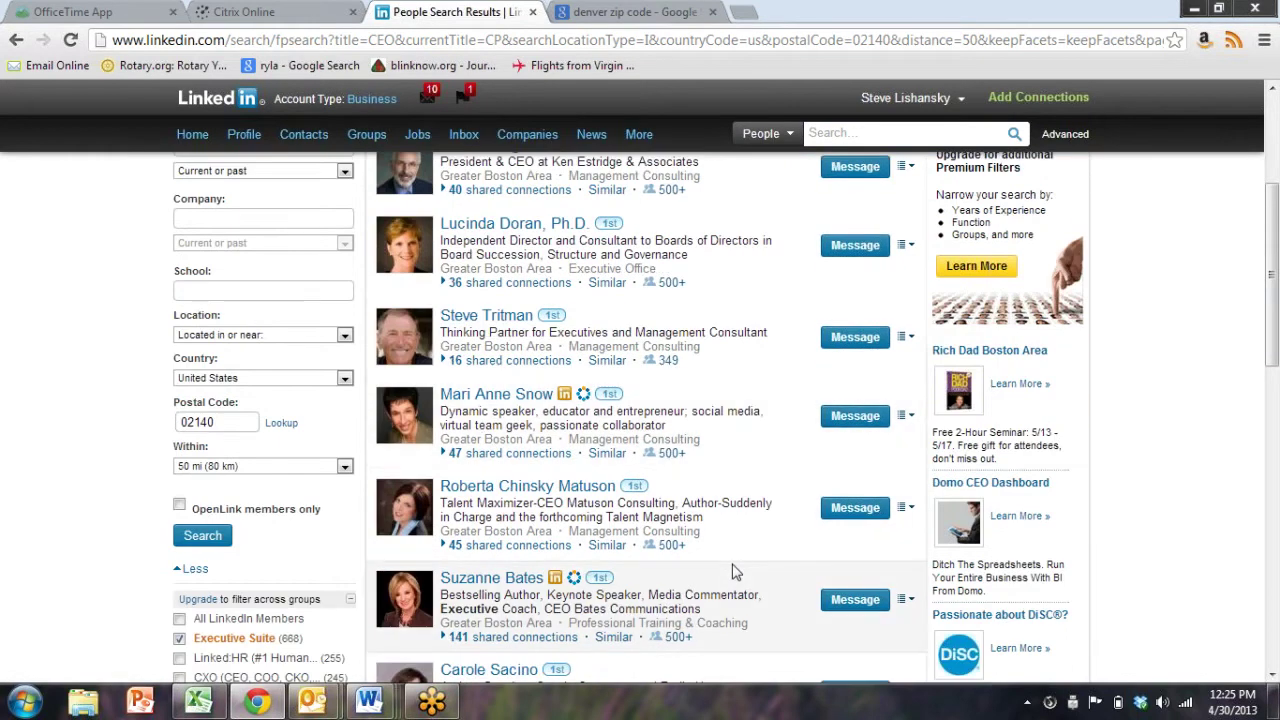
{"action": "scroll", "coordinate": [735, 570], "scroll_direction": "down", "scroll_amount": 2}
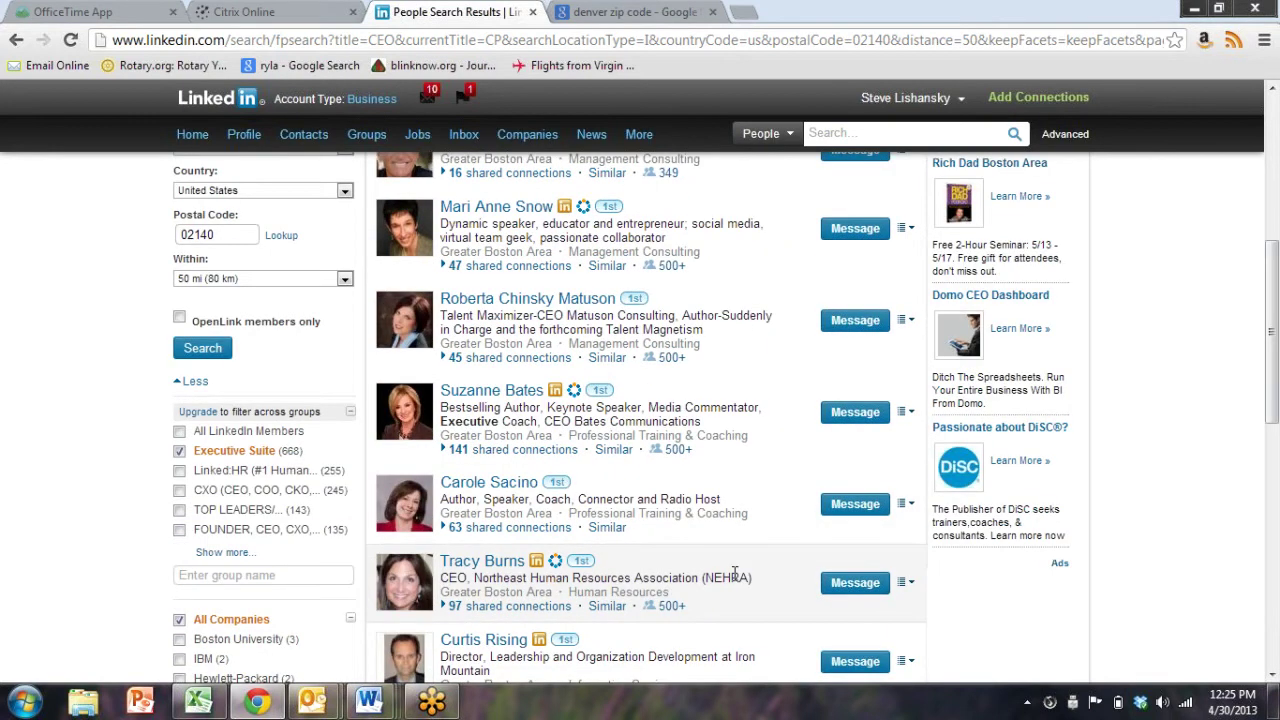
{"action": "scroll", "coordinate": [735, 573], "scroll_direction": "up", "scroll_amount": 5}
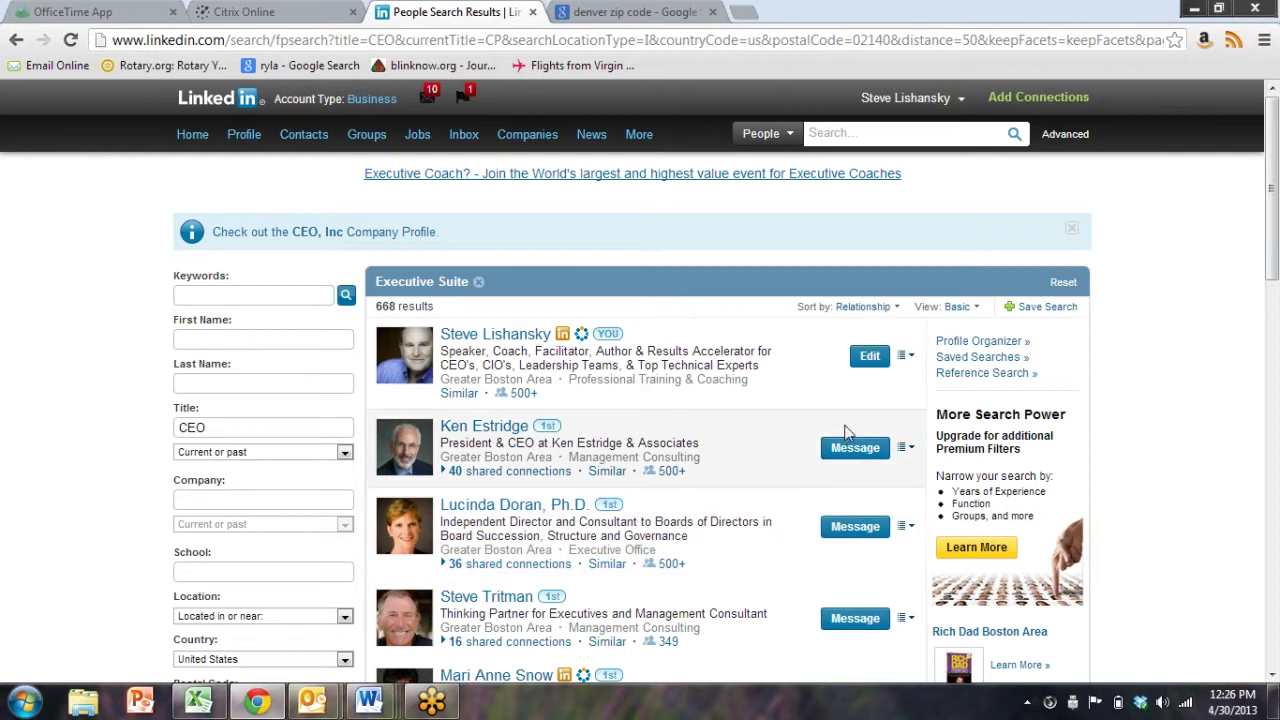
{"action": "scroll", "coordinate": [897, 343], "scroll_direction": "down", "scroll_amount": 4}
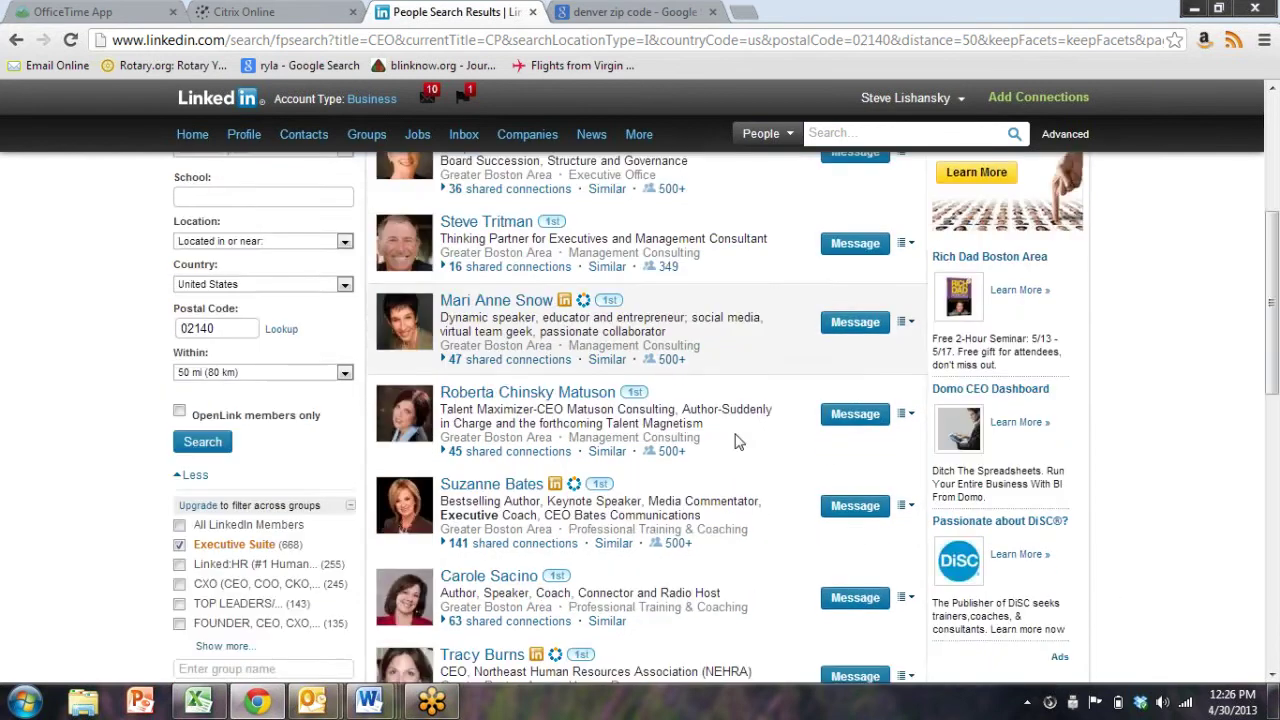
{"action": "scroll", "coordinate": [735, 441], "scroll_direction": "down", "scroll_amount": 5}
{"action": "left_click", "coordinate": [680, 366]}
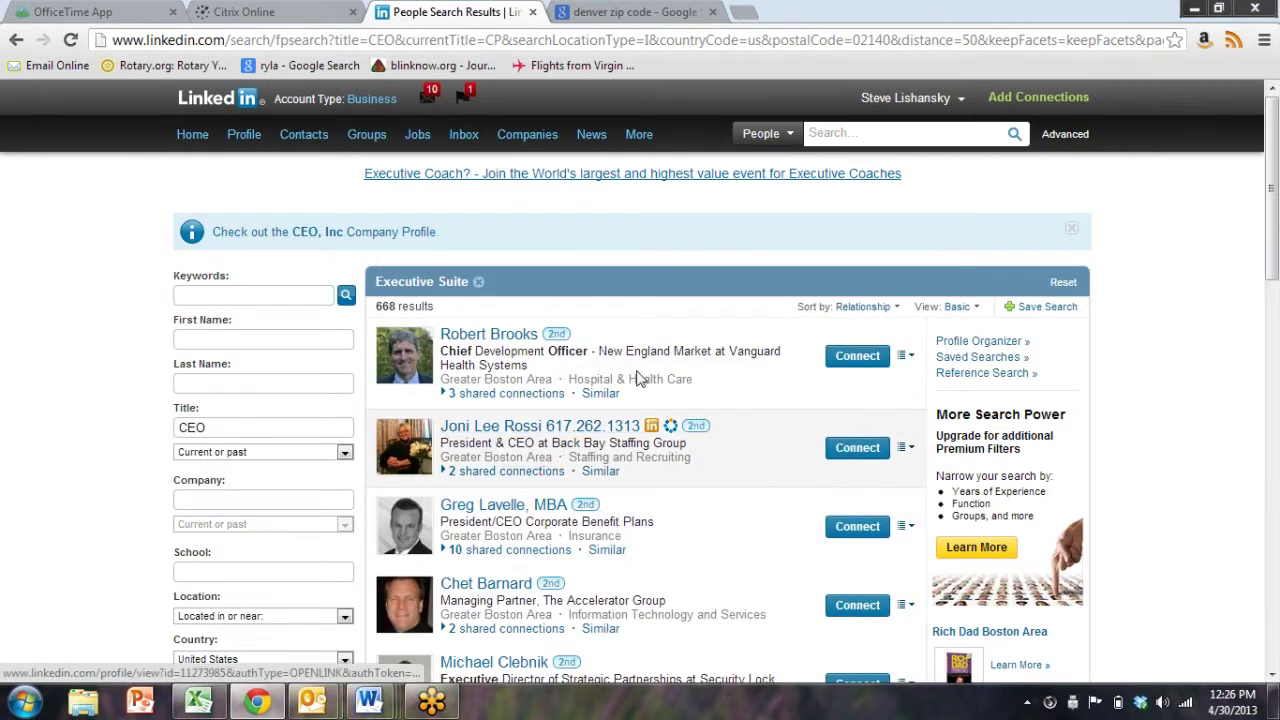
Choose Get introduced from the first CEO result's actions dropdown
{"action": "left_click", "coordinate": [907, 355]}
{"action": "left_click", "coordinate": [908, 358]}
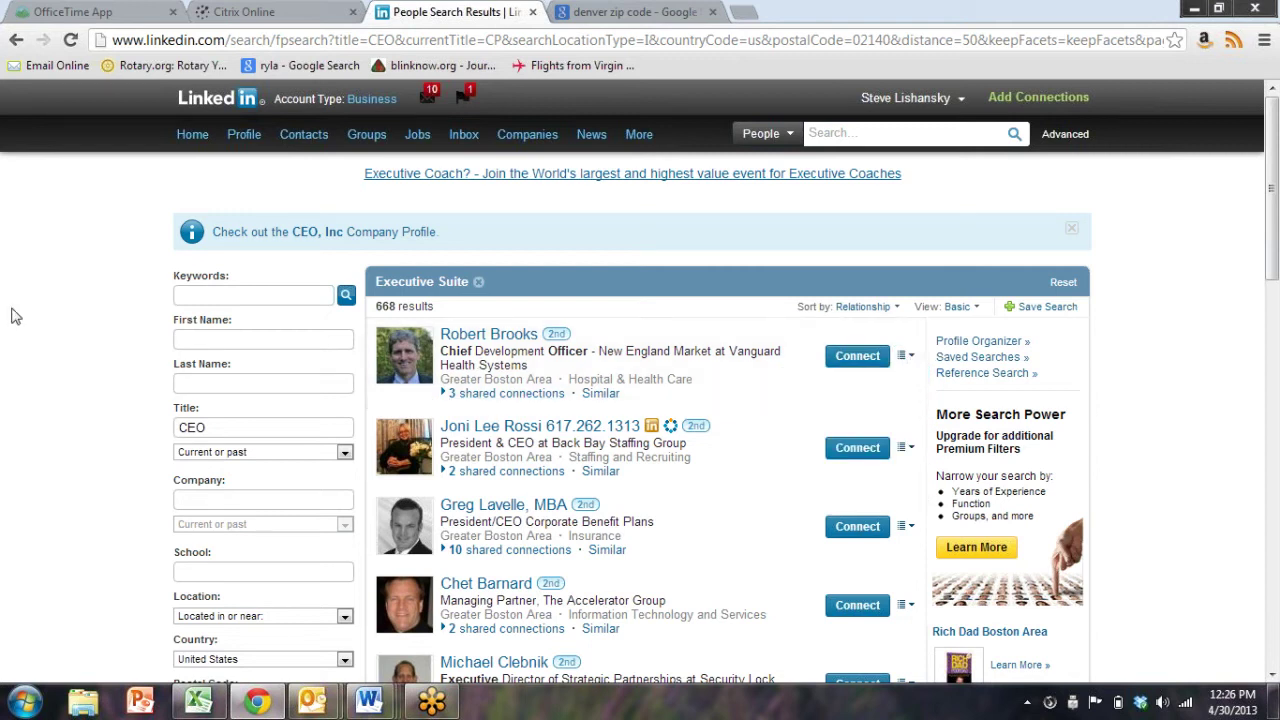
{"action": "left_click", "coordinate": [908, 358]}
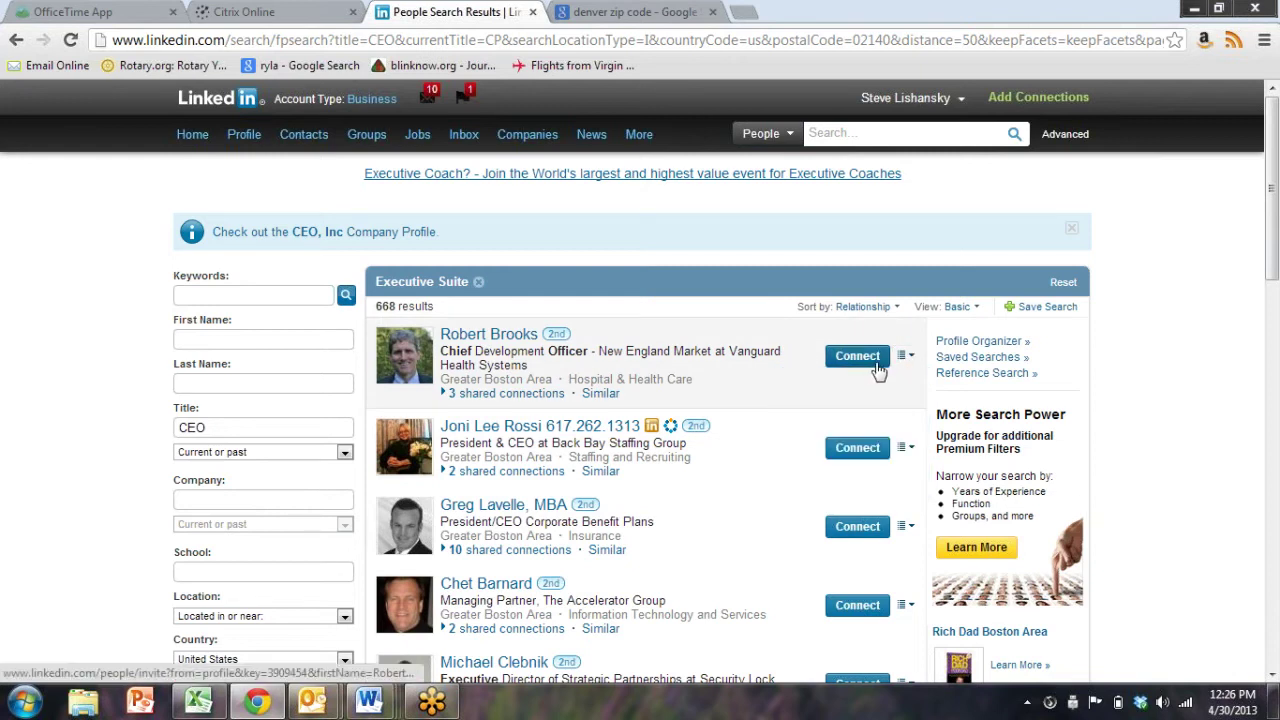
{"action": "mouse_move", "coordinate": [907, 362]}
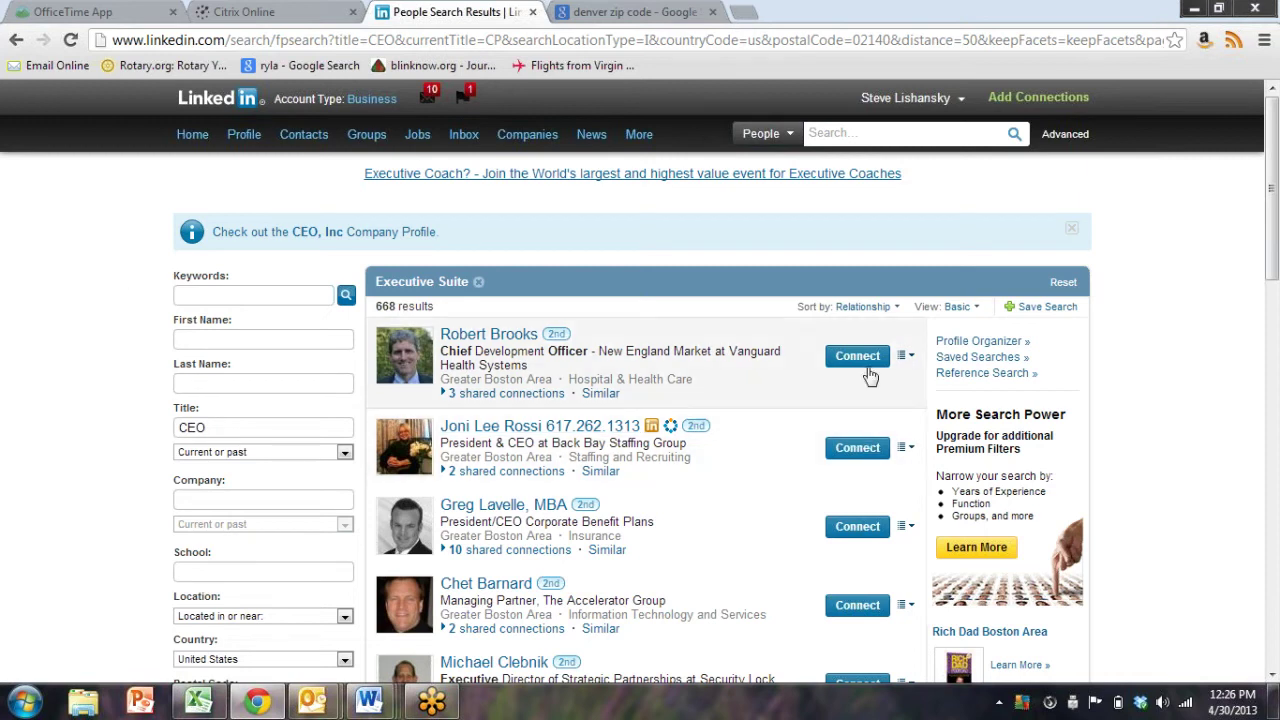
{"action": "left_click", "coordinate": [905, 362]}
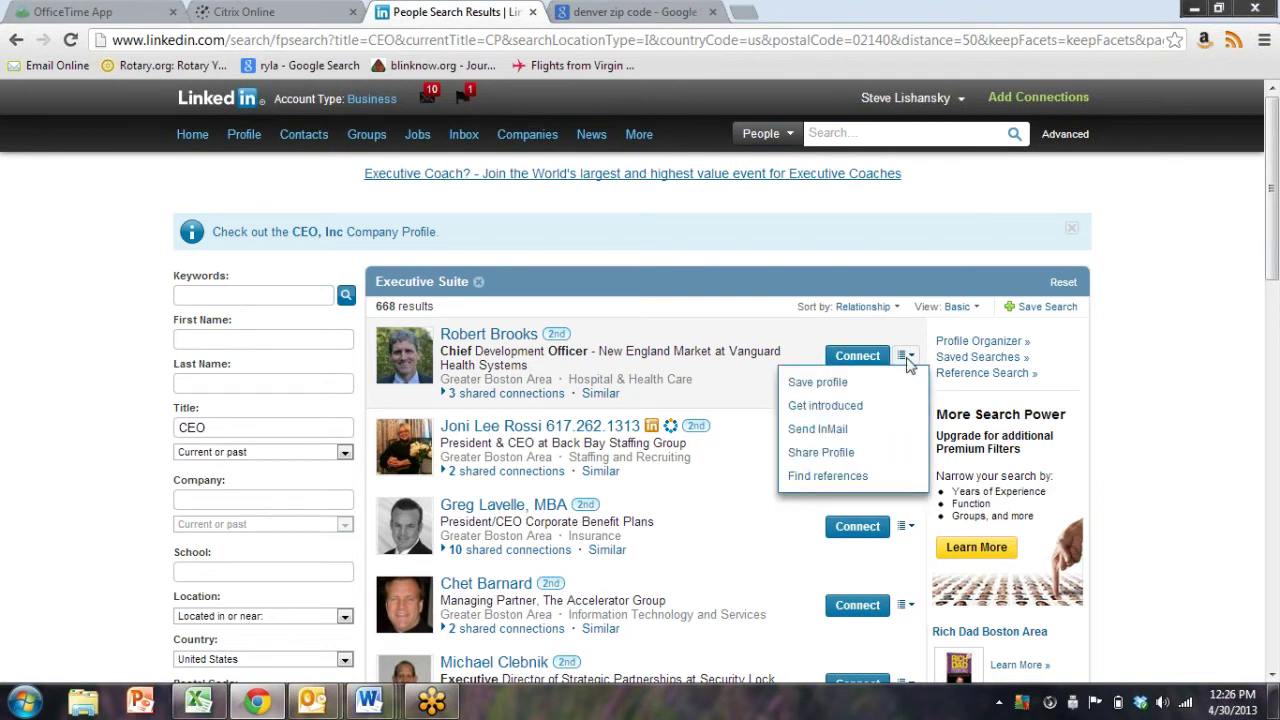
{"action": "left_click", "coordinate": [851, 414]}
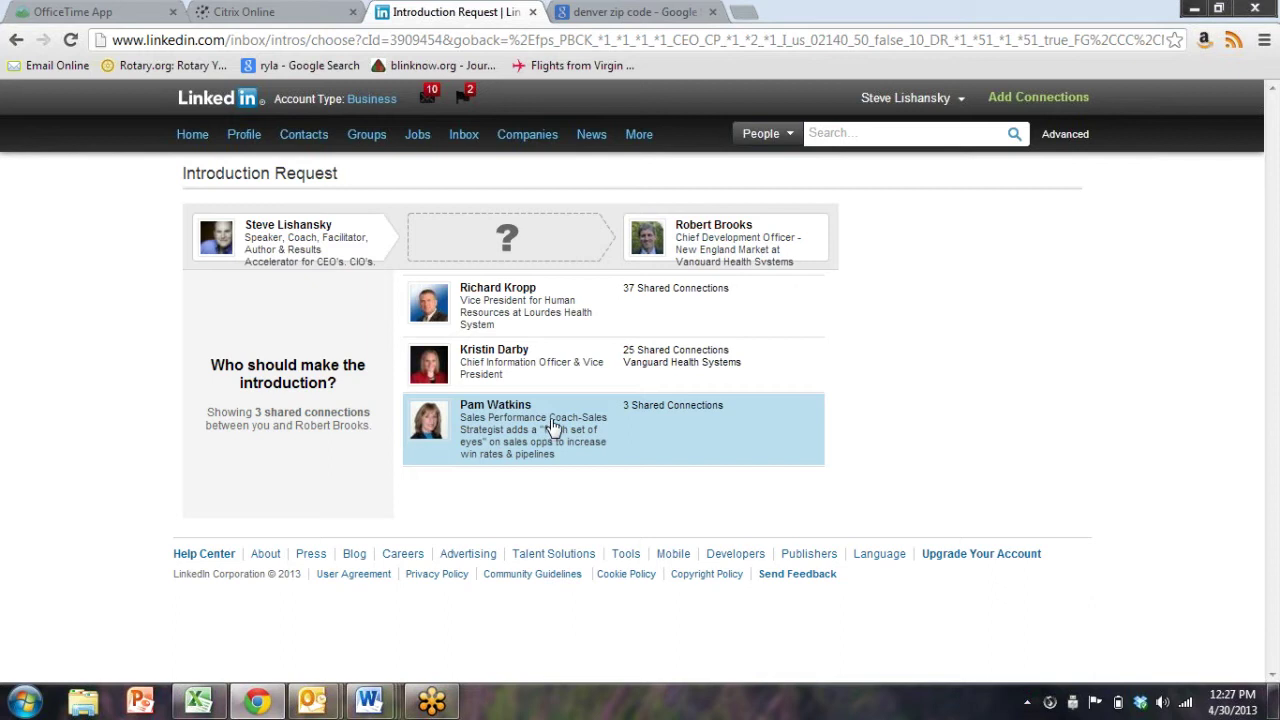
Pick the third shared connection and reuse the 'Invitation to Select Event in Boston' subject
{"action": "left_click", "coordinate": [538, 436]}
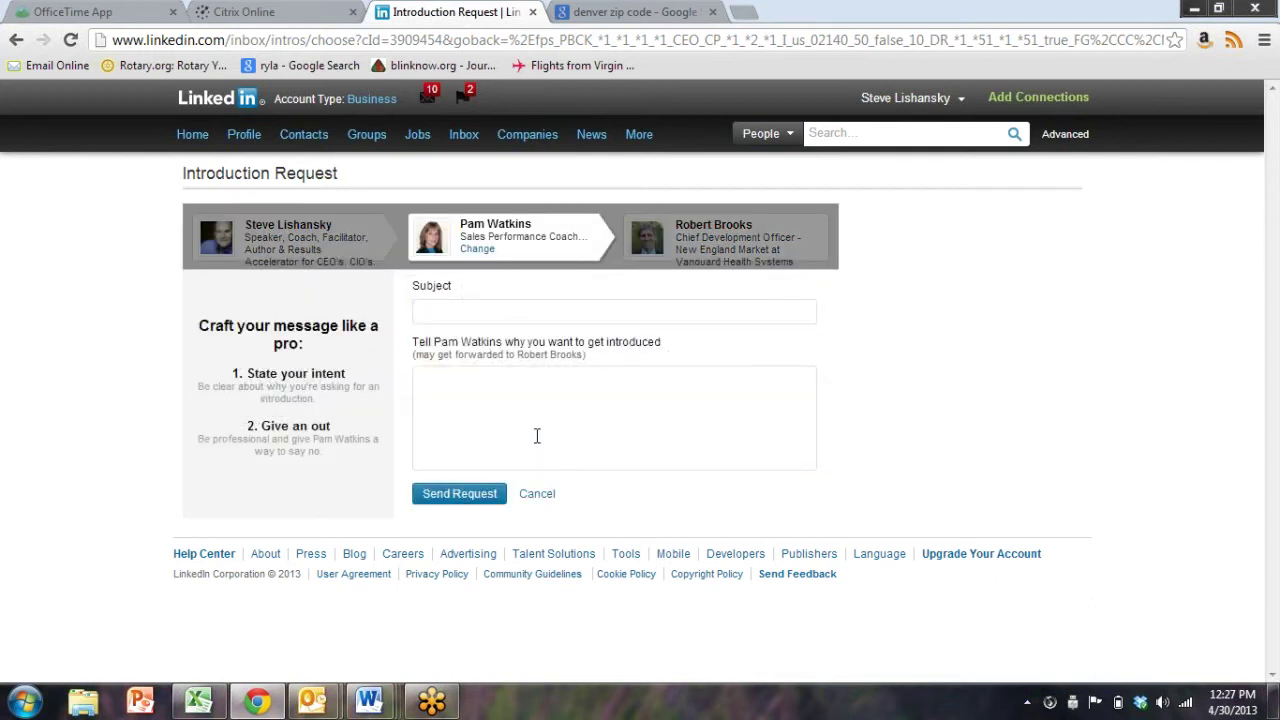
{"action": "left_click", "coordinate": [546, 305]}
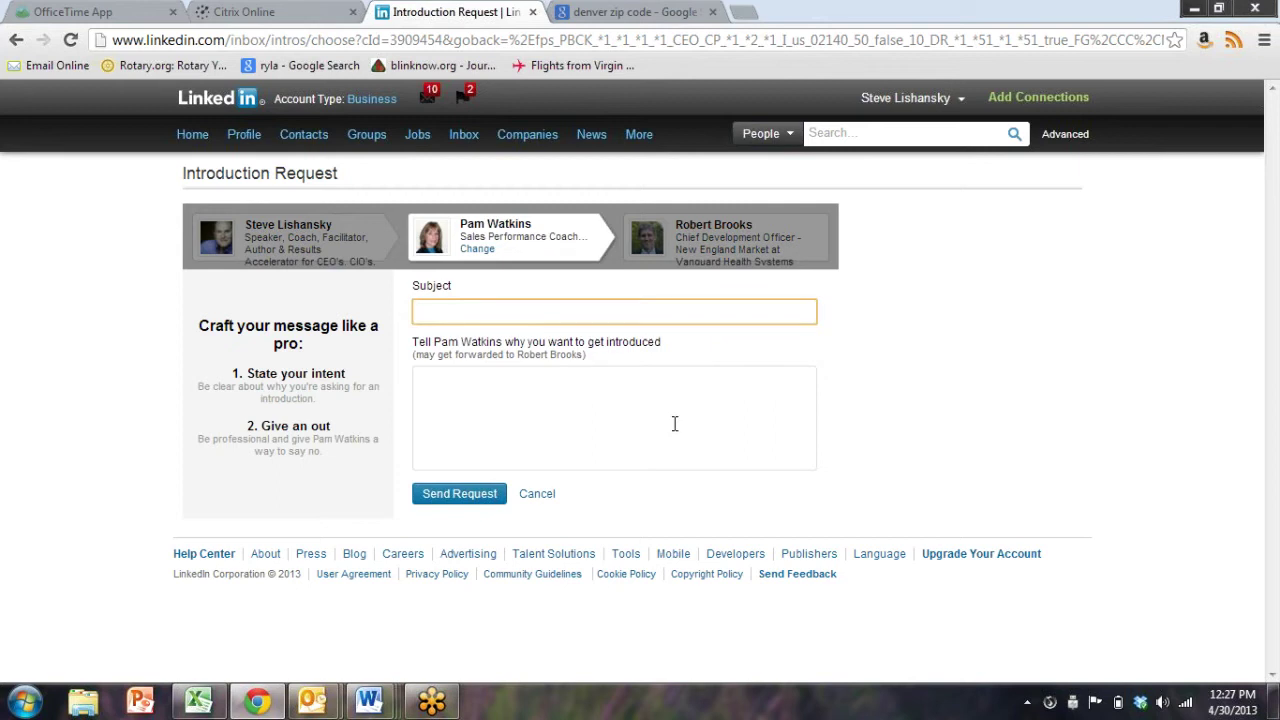
{"action": "left_click", "coordinate": [621, 314]}
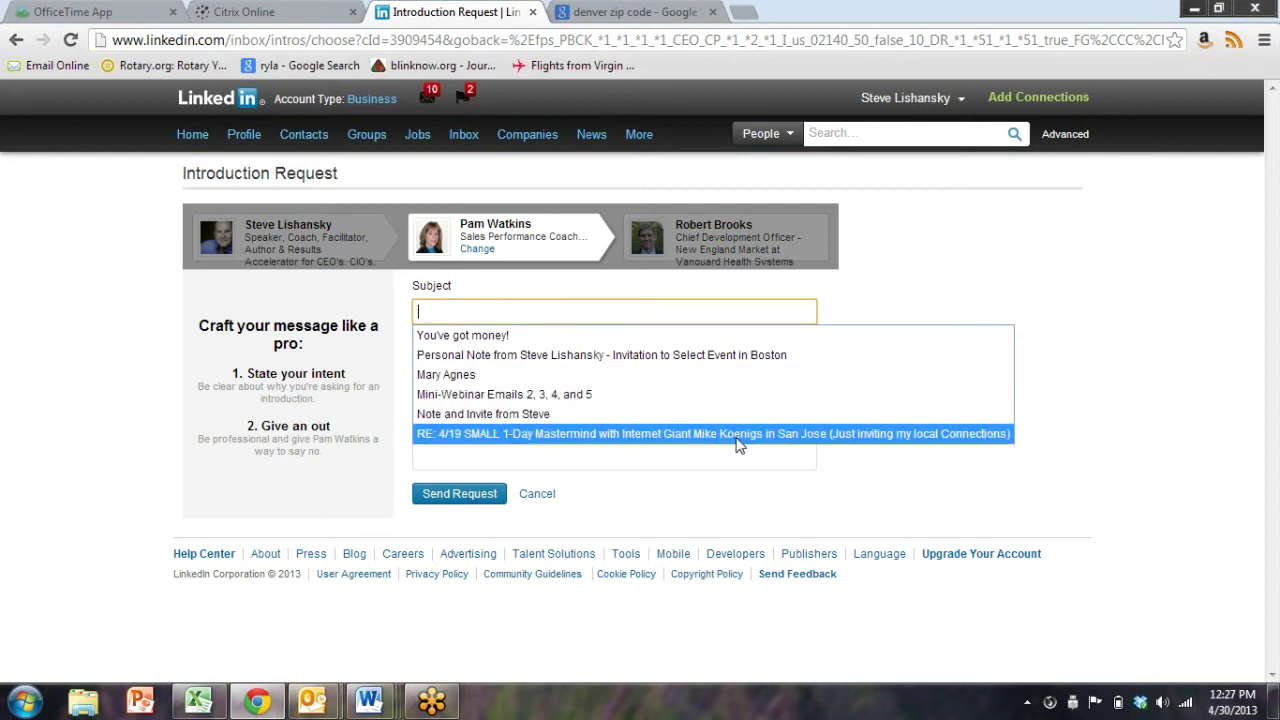
{"action": "left_click", "coordinate": [700, 360]}
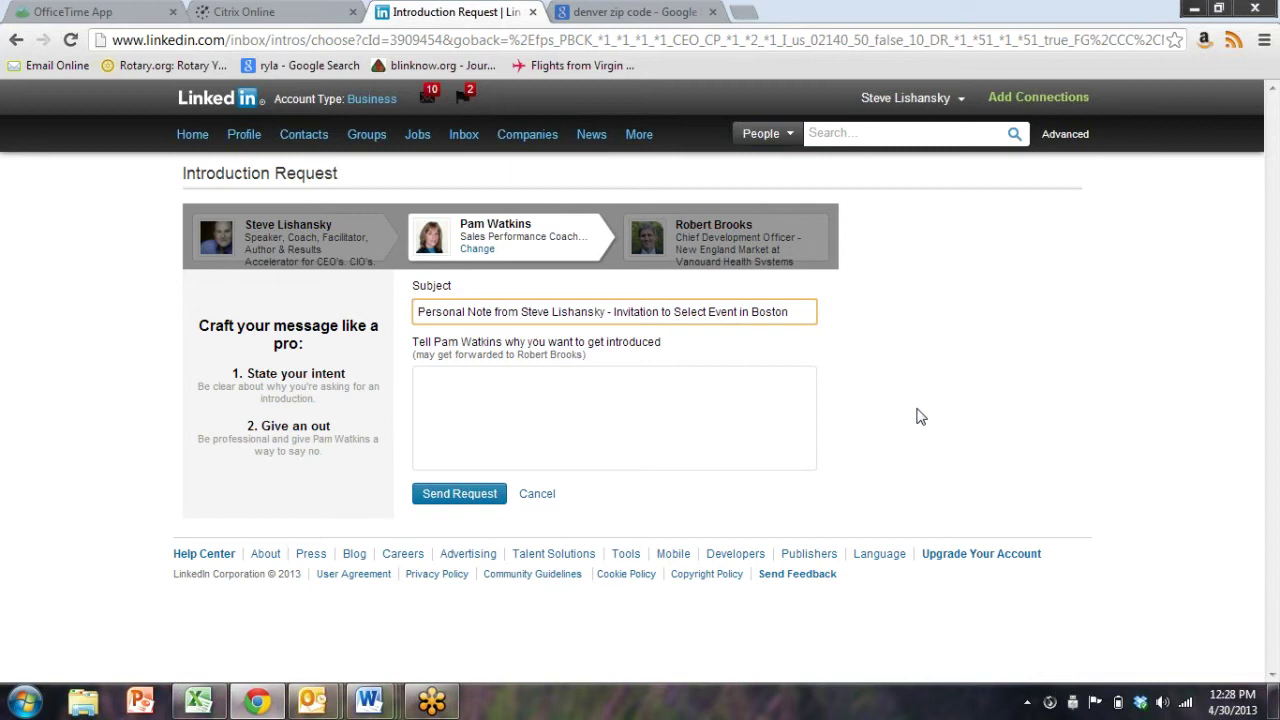
{"action": "left_click", "coordinate": [621, 378]}
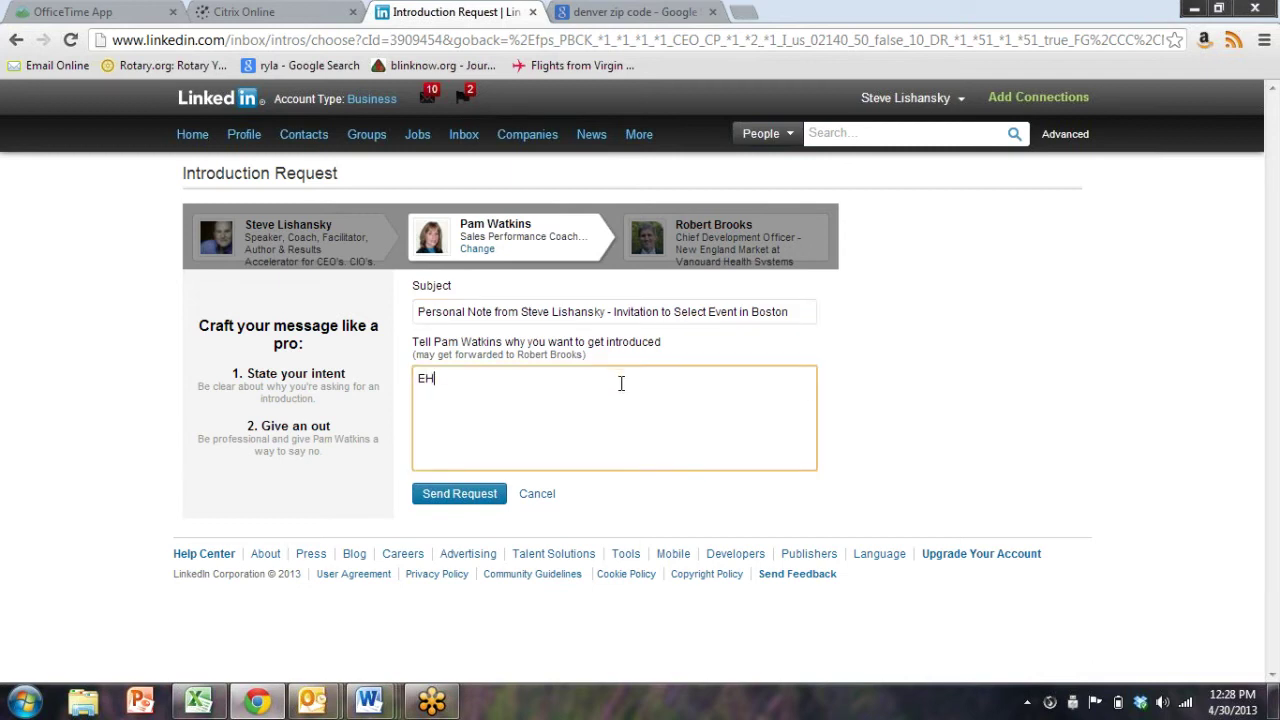
Draft the introduction about an intimate exclusive training event in Boston in June, fixing typos
{"action": "key", "text": "BackSpace"}
{"action": "key", "text": "BackSpace"}
{"action": "type", "text": "Hey Pam, I'm hosting a n i"}
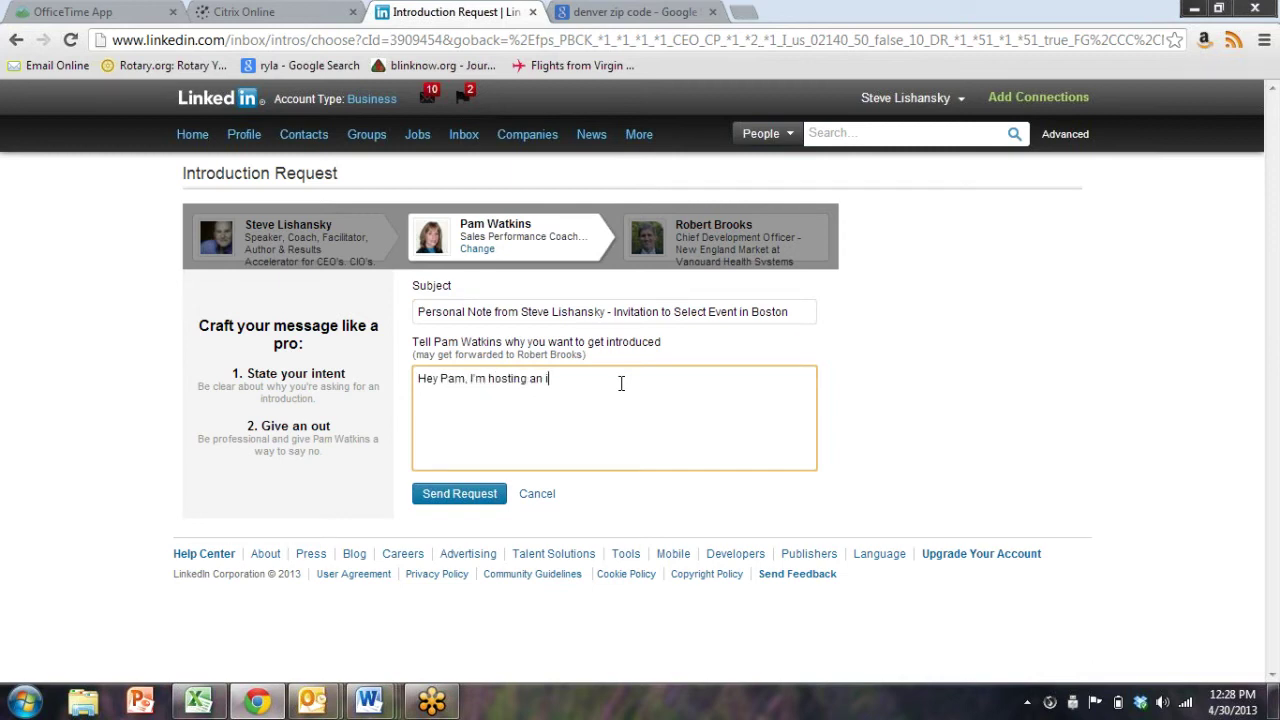
{"action": "type", "text": "ntimate exclusive training event in Bost"}
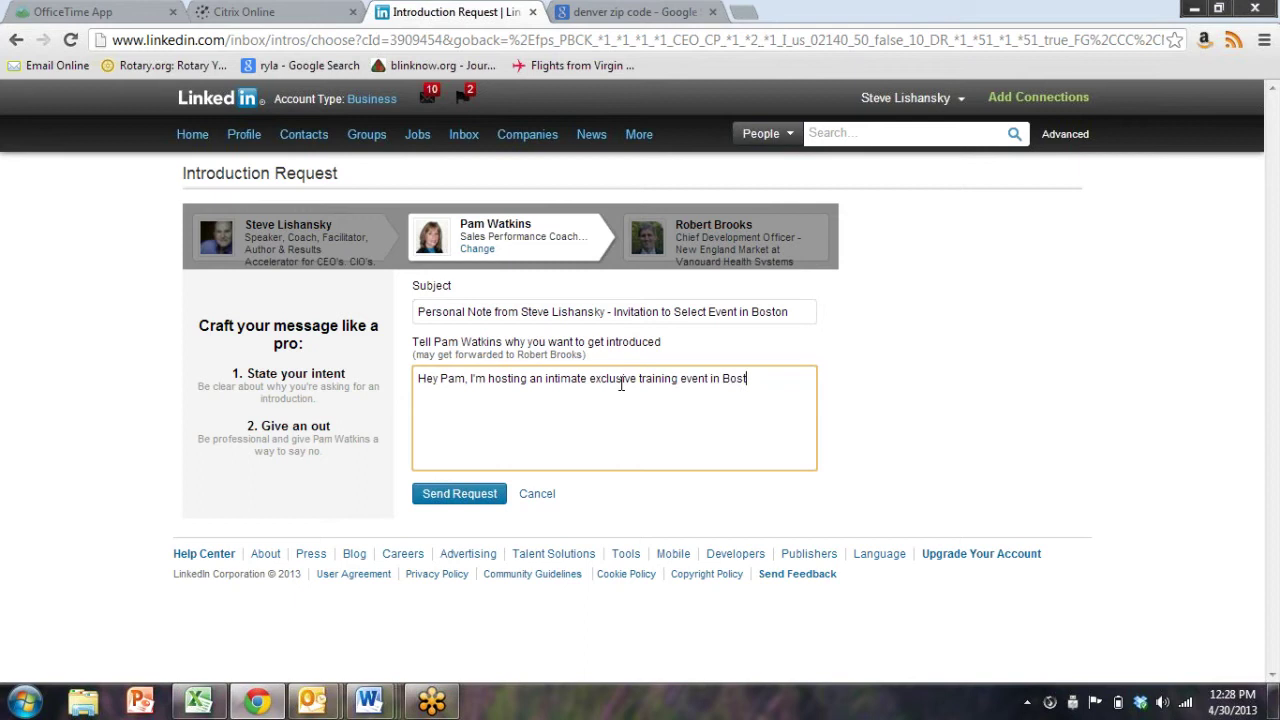
{"action": "type", "text": "on in June, adn"}
{"action": "key", "text": "BackSpace"}
{"action": "key", "text": "BackSpace"}
{"action": "key", "text": "BackSpace"}
{"action": "key", "text": "BackSpace"}
{"action": "type", "text": "and I'd love to i"}
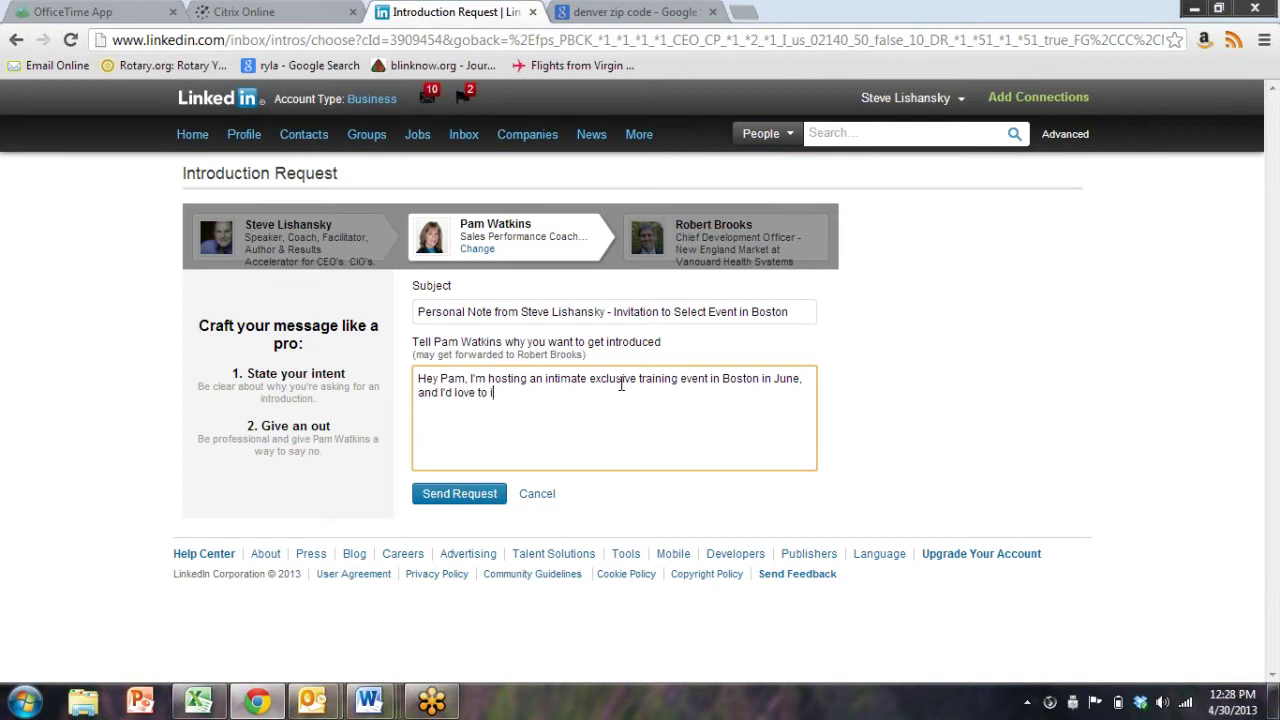
{"action": "type", "text": "nvite Rocam"}
{"action": "key", "text": "ctrl+BackSpace"}
{"action": "type", "text": "- I'd"}
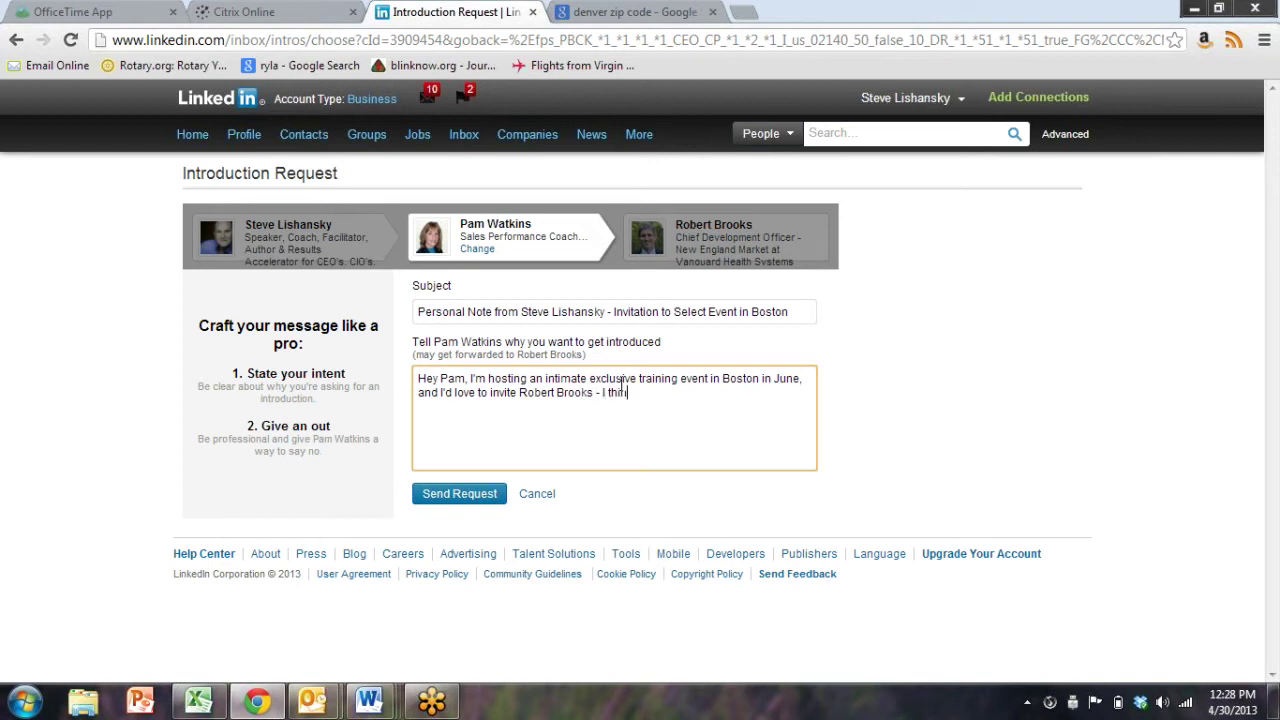
{"action": "key", "text": "ctrl+BackSpace"}
{"action": "type", "text": "This would have great value"}
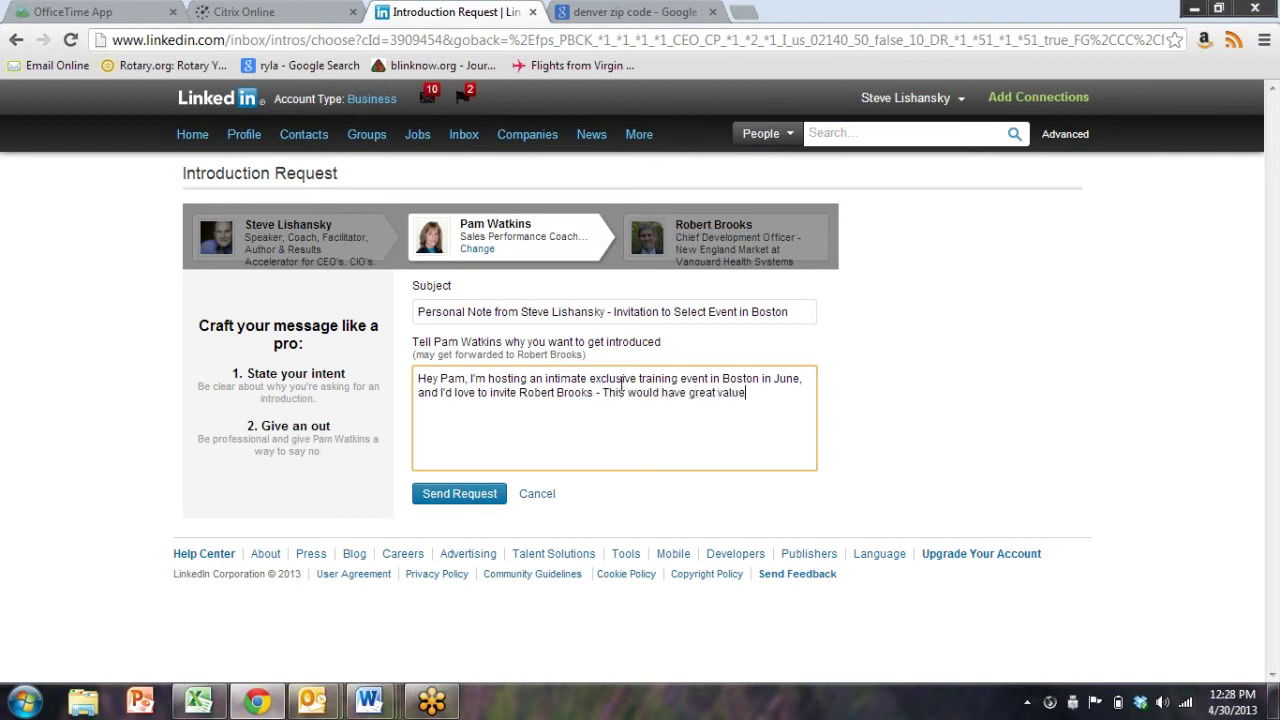
{"action": "type", "text": " for him. Woudl you pss"}
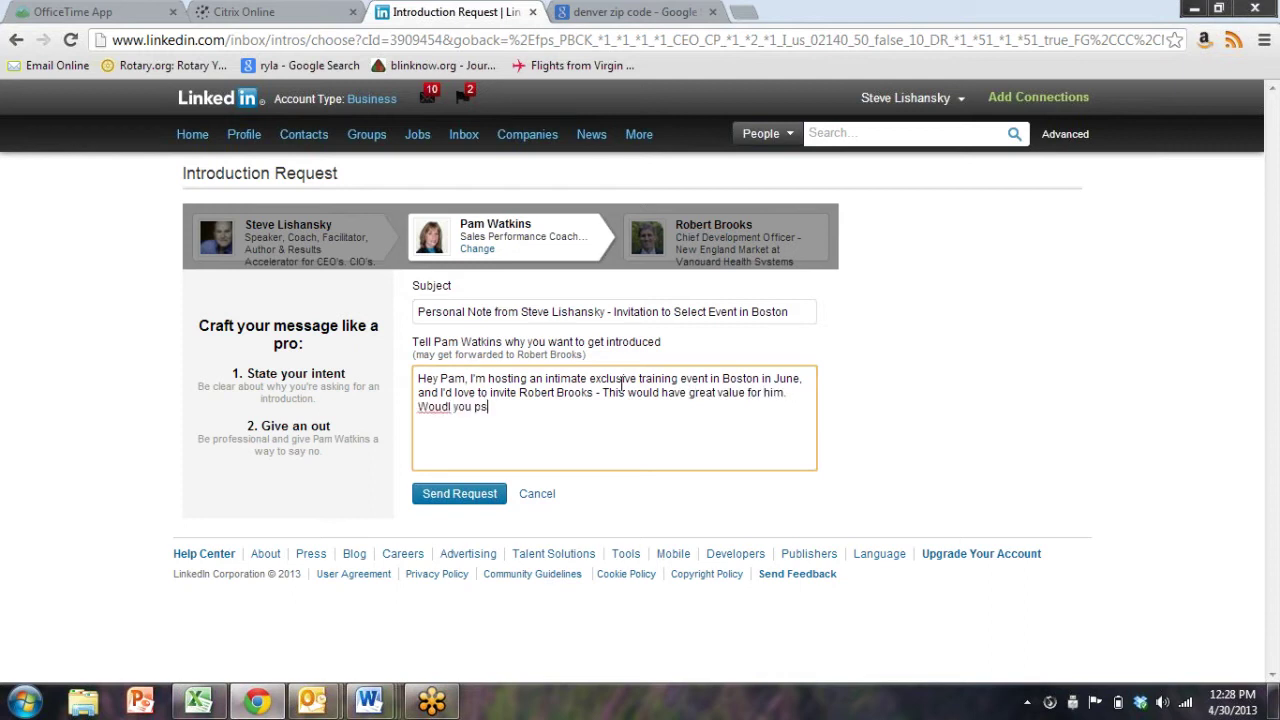
Trim the unfinished closing sentence, select the whole message, and abandon the request
{"action": "key", "text": "BackSpace"}
{"action": "key", "text": "BackSpace"}
{"action": "key", "text": "BackSpace"}
{"action": "key", "text": "BackSpace"}
{"action": "key", "text": "BackSpace"}
{"action": "key", "text": "BackSpace"}
{"action": "key", "text": "BackSpace"}
{"action": "key", "text": "BackSpace"}
{"action": "key", "text": "BackSpace"}
{"action": "key", "text": "BackSpace"}
{"action": "key", "text": "BackSpace"}
{"action": "key", "text": "BackSpace"}
{"action": "key", "text": "BackSpace"}
{"action": "key", "text": "BackSpace"}
{"action": "key", "text": "BackSpace"}
{"action": "key", "text": "BackSpace"}
{"action": "key", "text": "BackSpace"}
{"action": "key", "text": "BackSpace"}
{"action": "key", "text": "ctrl+a"}
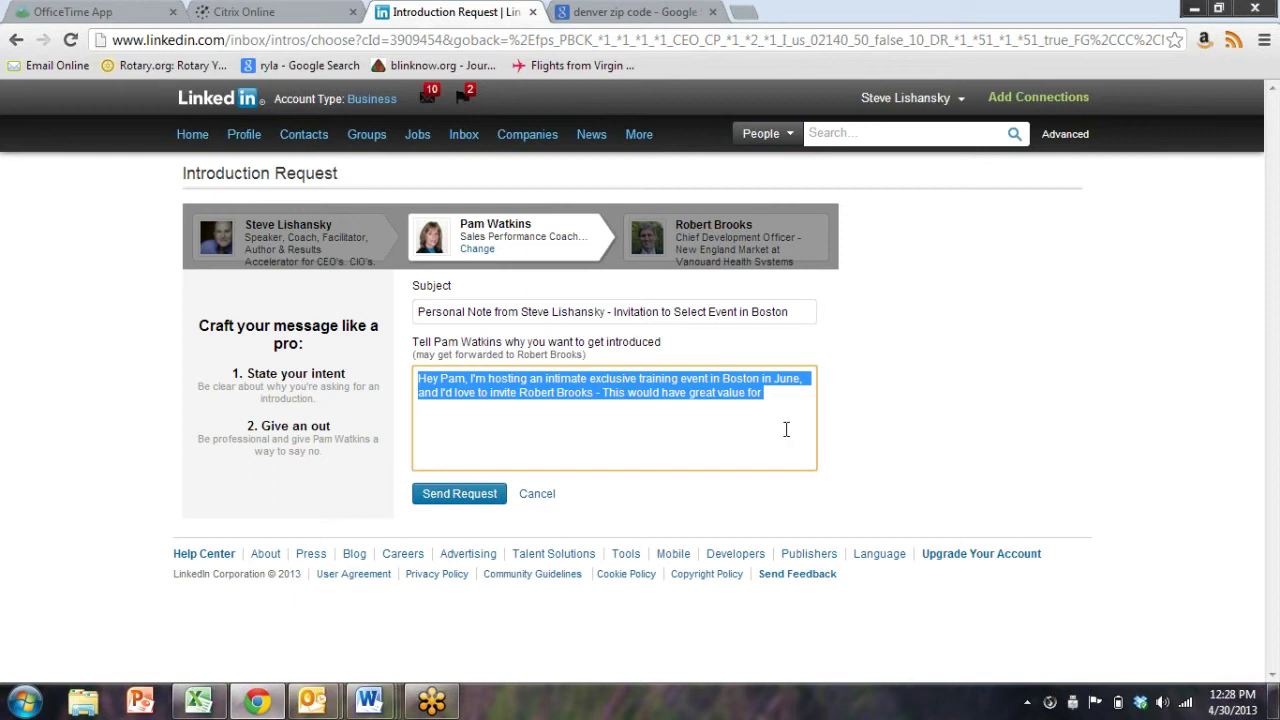
{"action": "left_click", "coordinate": [547, 496]}
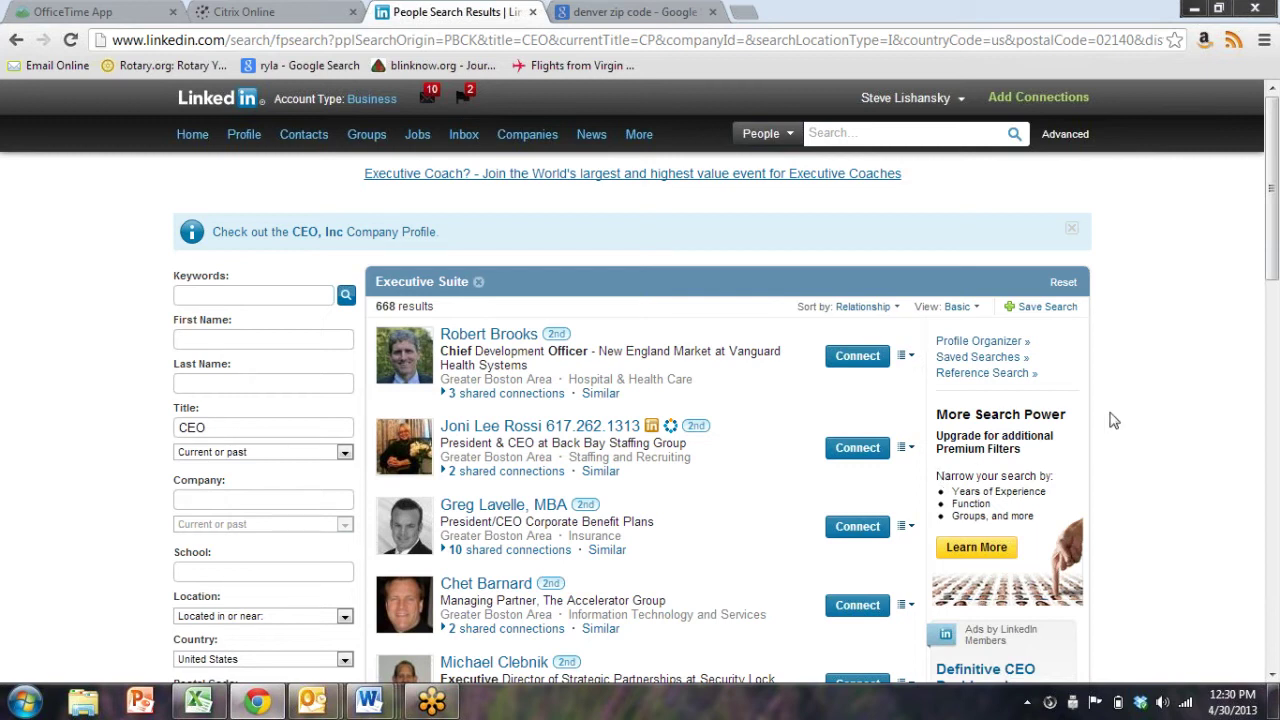
Request an introduction to the first CEO result via the third shared connection, then switch to Word
{"action": "left_click", "coordinate": [905, 357]}
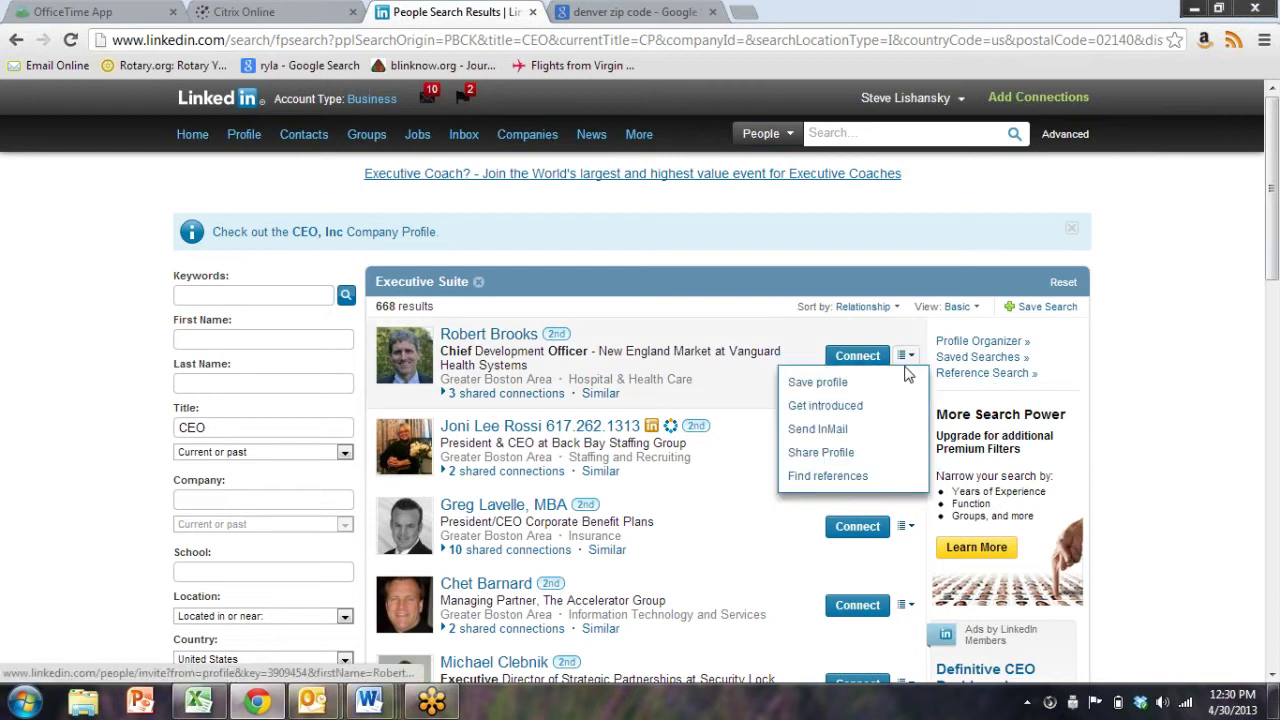
{"action": "left_click", "coordinate": [864, 405]}
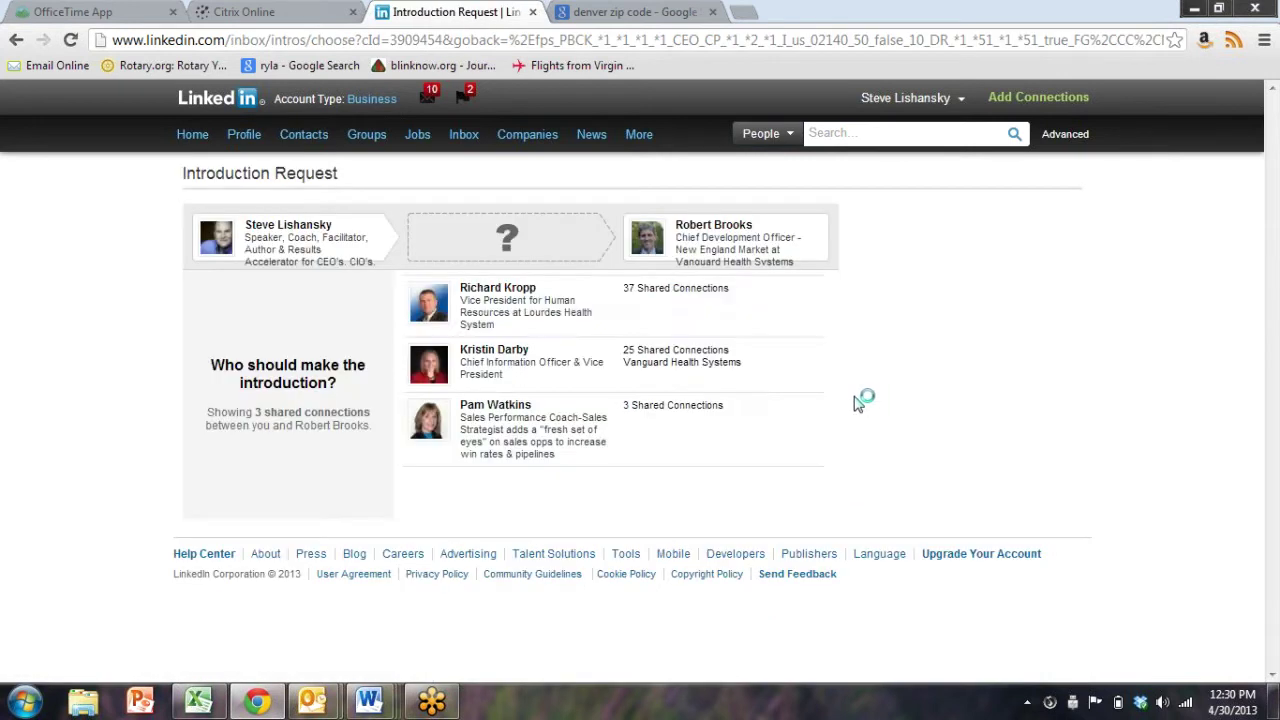
{"action": "left_click", "coordinate": [515, 428]}
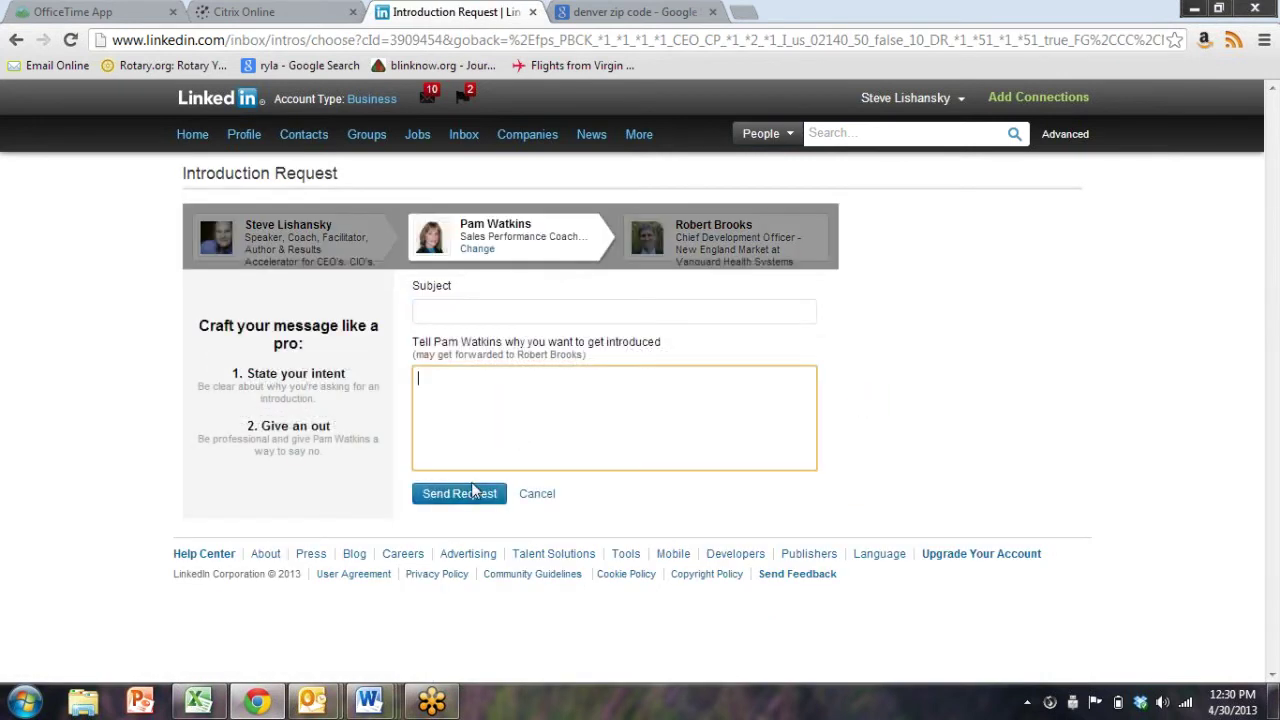
{"action": "left_click", "coordinate": [370, 701]}
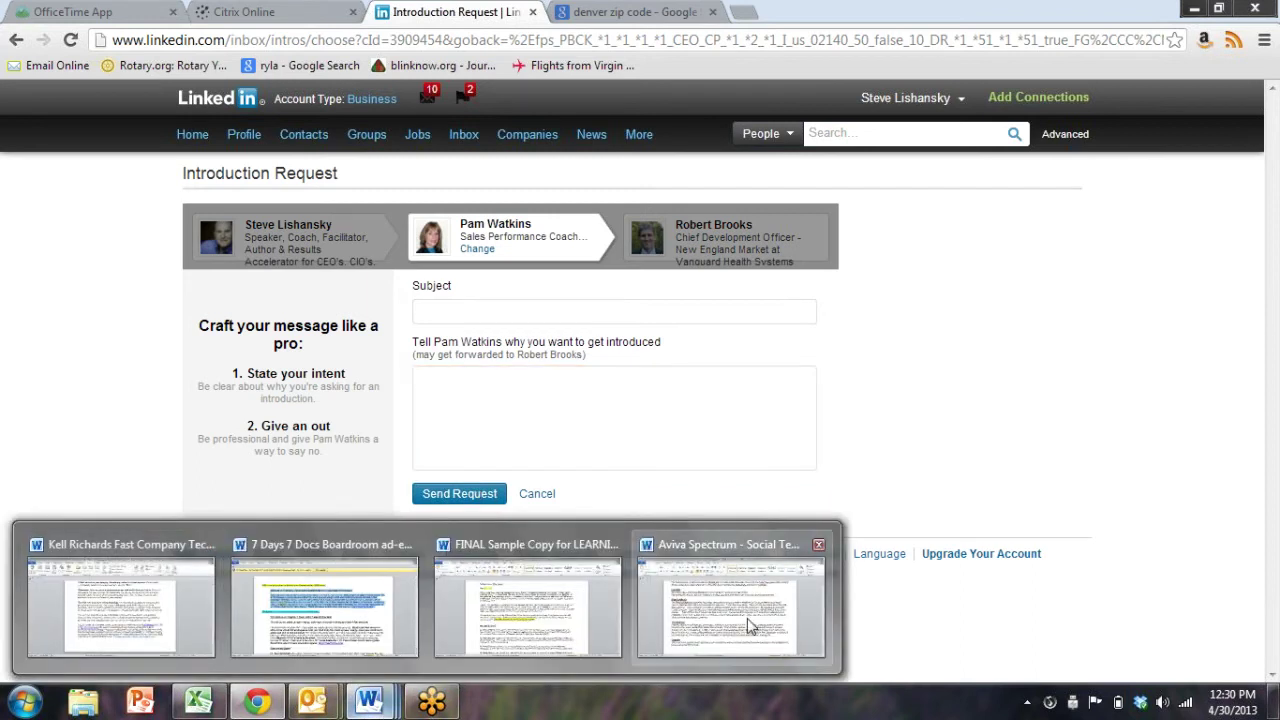
{"action": "left_click", "coordinate": [747, 618]}
Open the Note and Invite letter from the personal folder in Documents
{"action": "left_click", "coordinate": [27, 35]}
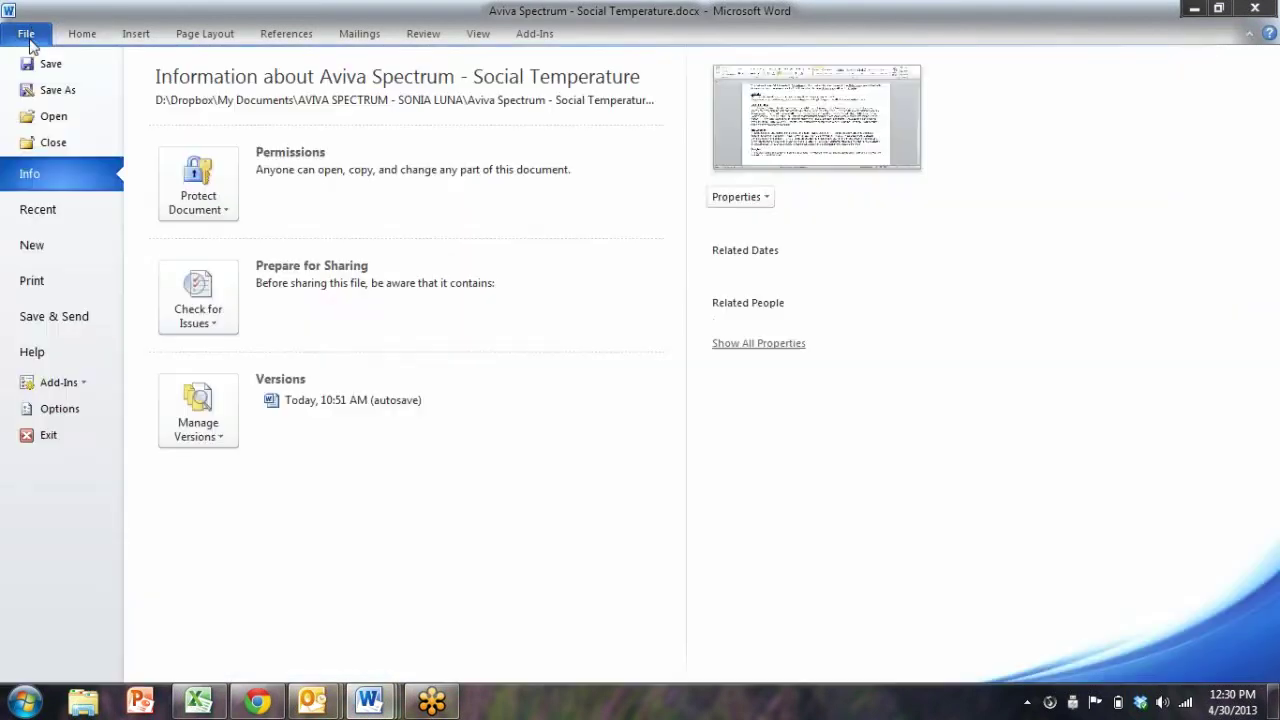
{"action": "left_click", "coordinate": [45, 117]}
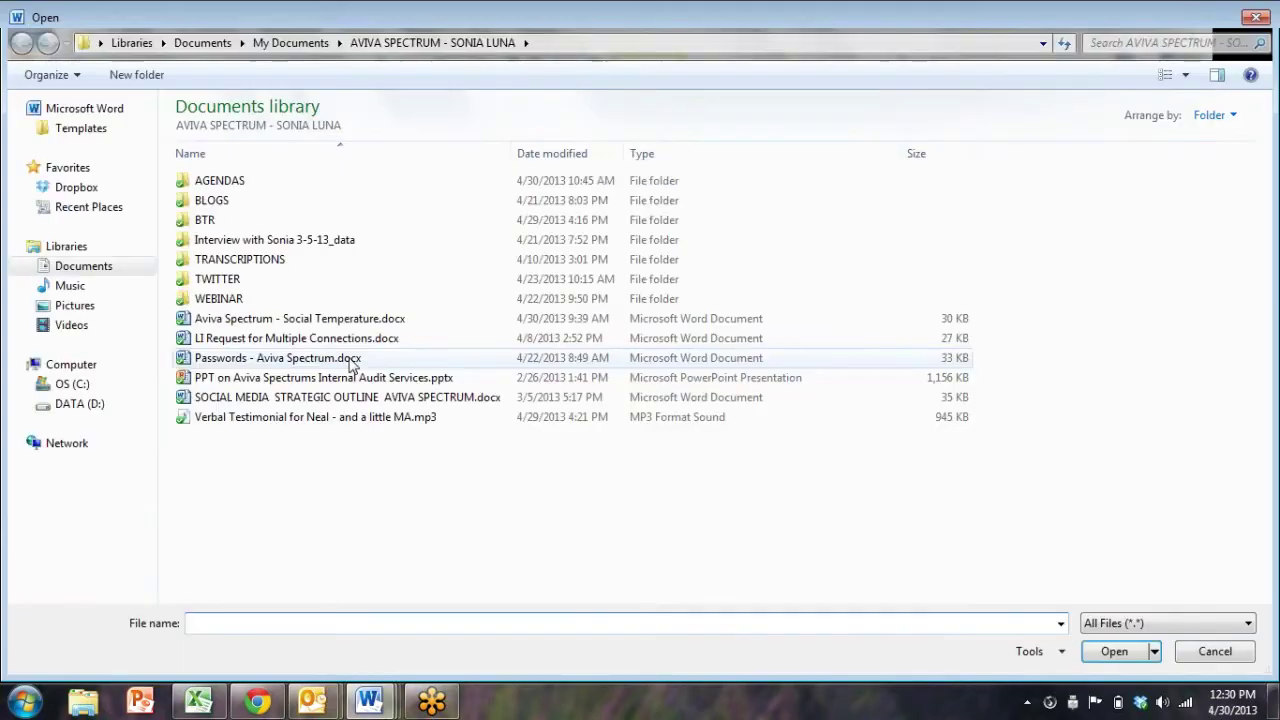
{"action": "left_click", "coordinate": [226, 45]}
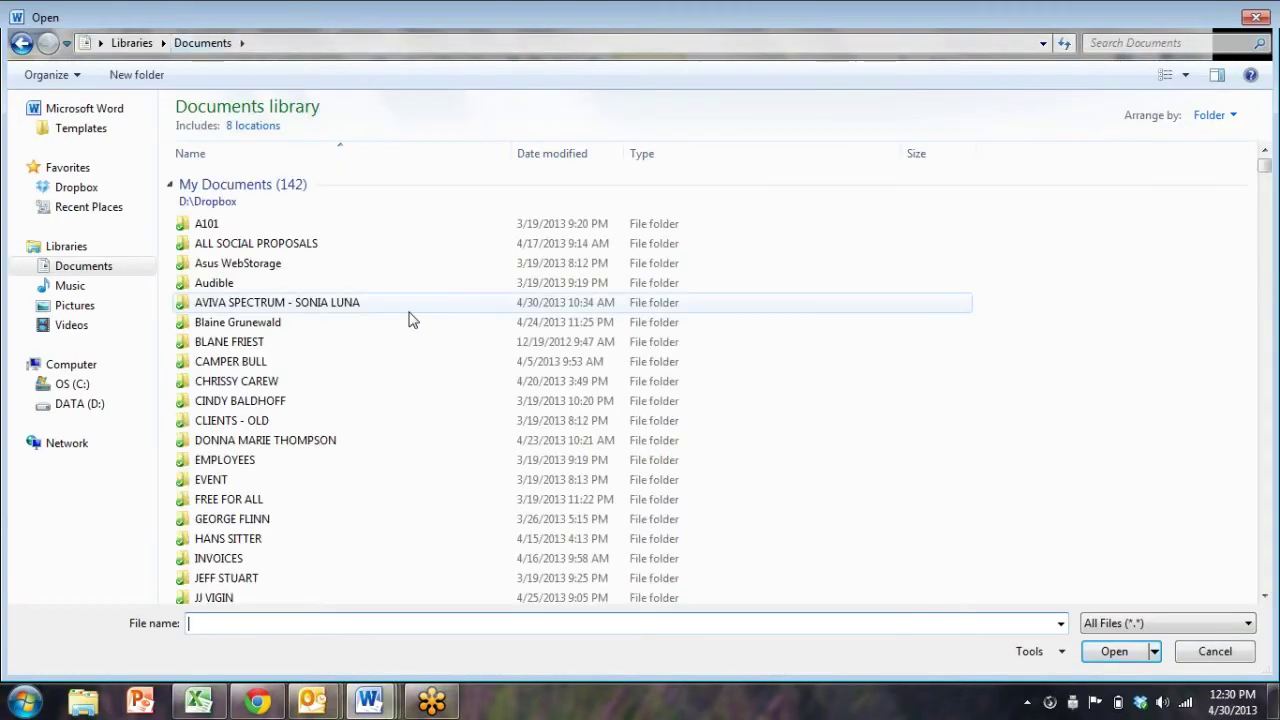
{"action": "left_click", "coordinate": [297, 157]}
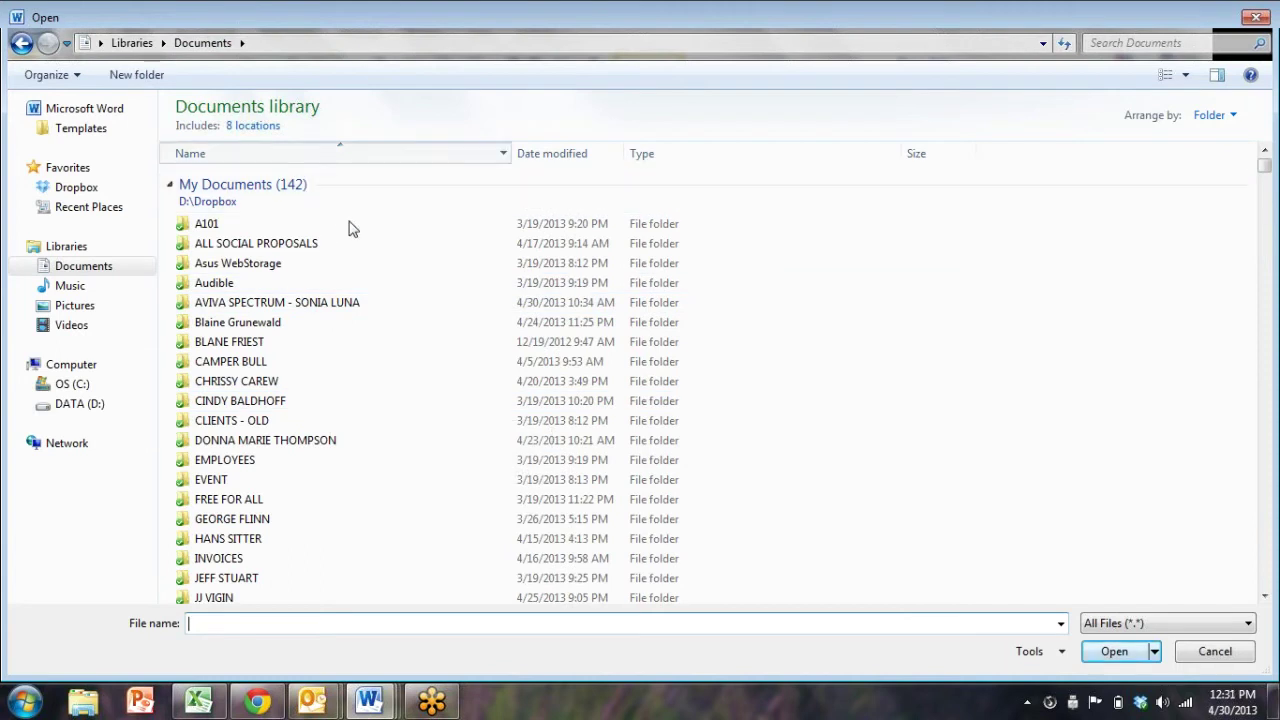
{"action": "double_click", "coordinate": [318, 289]}
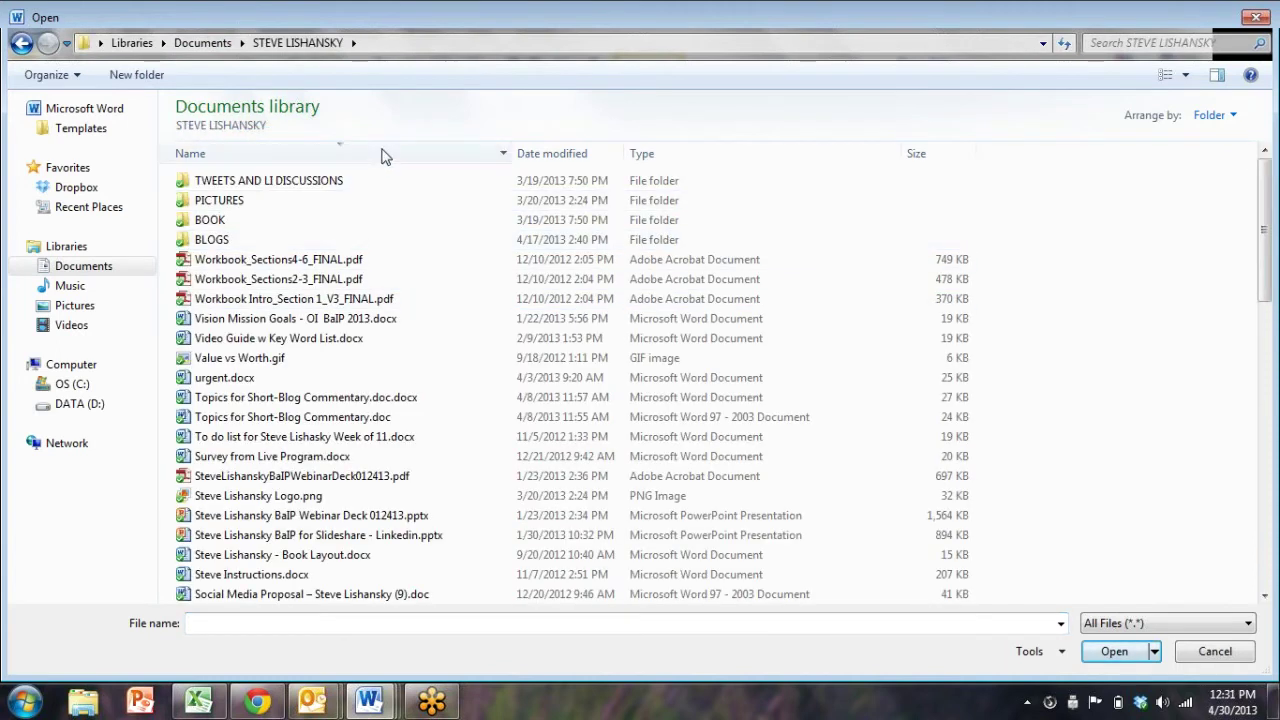
{"action": "left_click", "coordinate": [380, 156]}
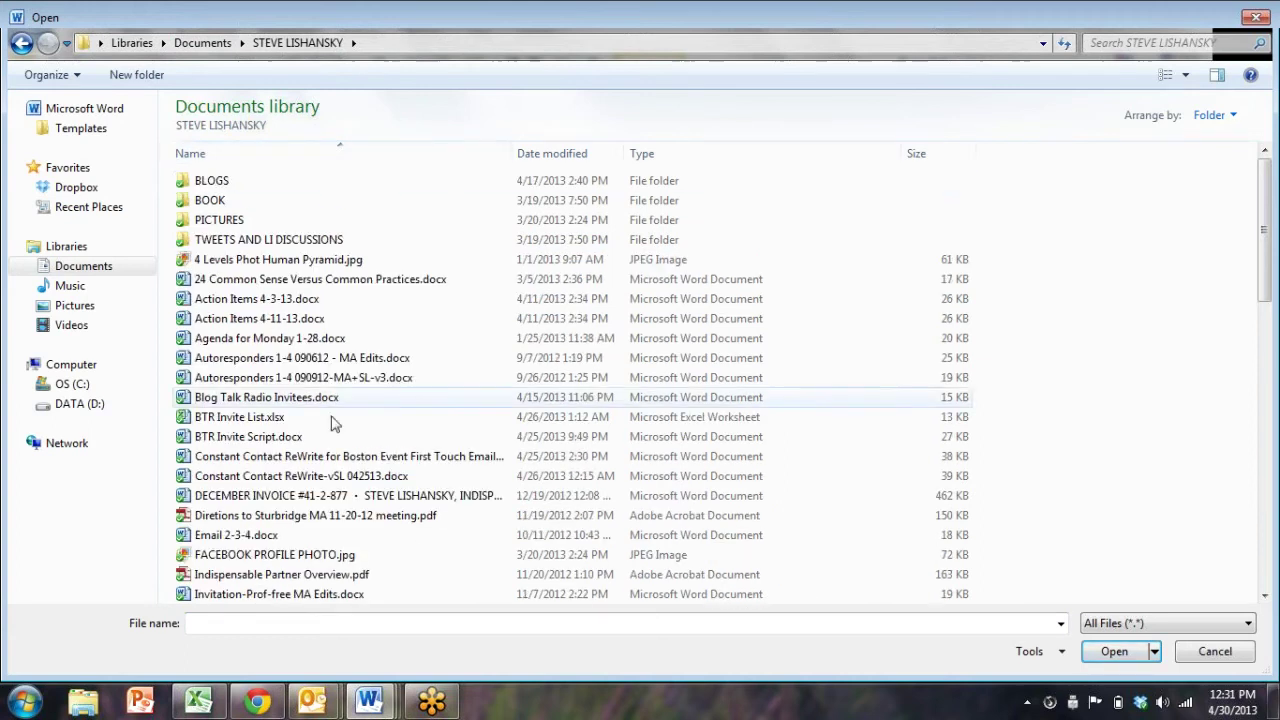
{"action": "scroll", "coordinate": [328, 427], "scroll_direction": "down", "scroll_amount": 1}
{"action": "scroll", "coordinate": [328, 427], "scroll_direction": "down", "scroll_amount": 3}
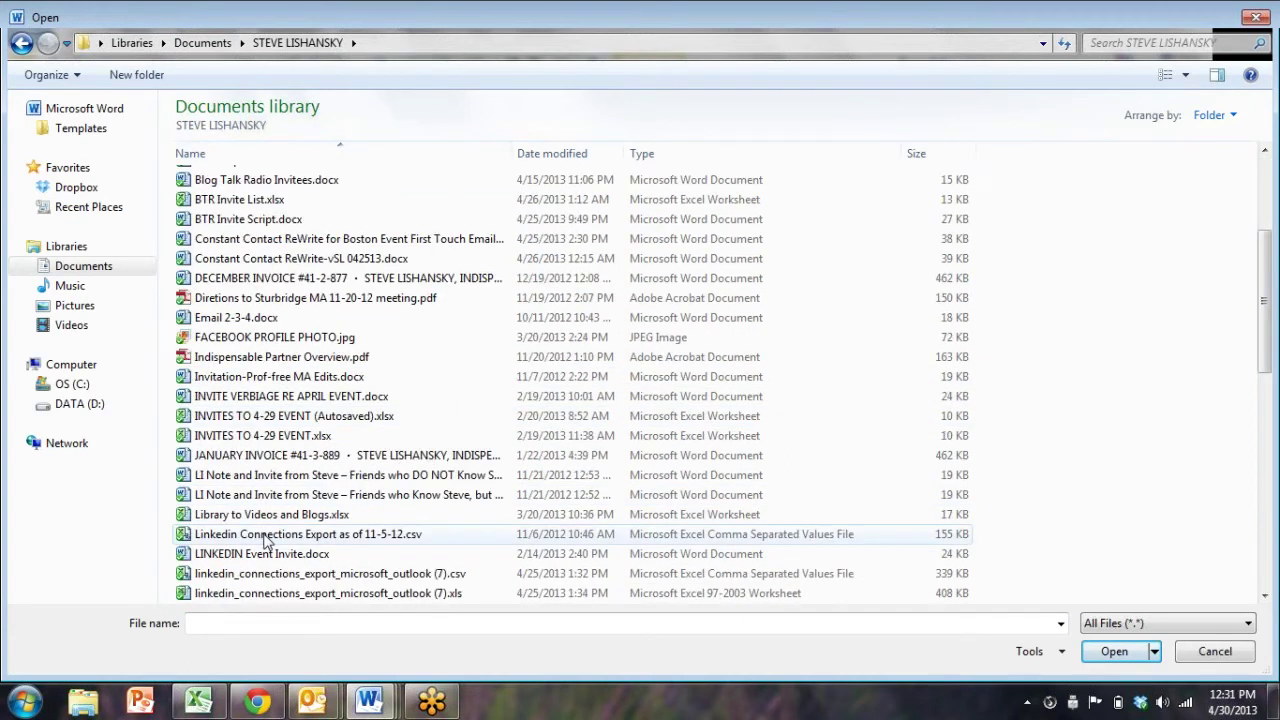
{"action": "scroll", "coordinate": [303, 568], "scroll_direction": "down", "scroll_amount": 2}
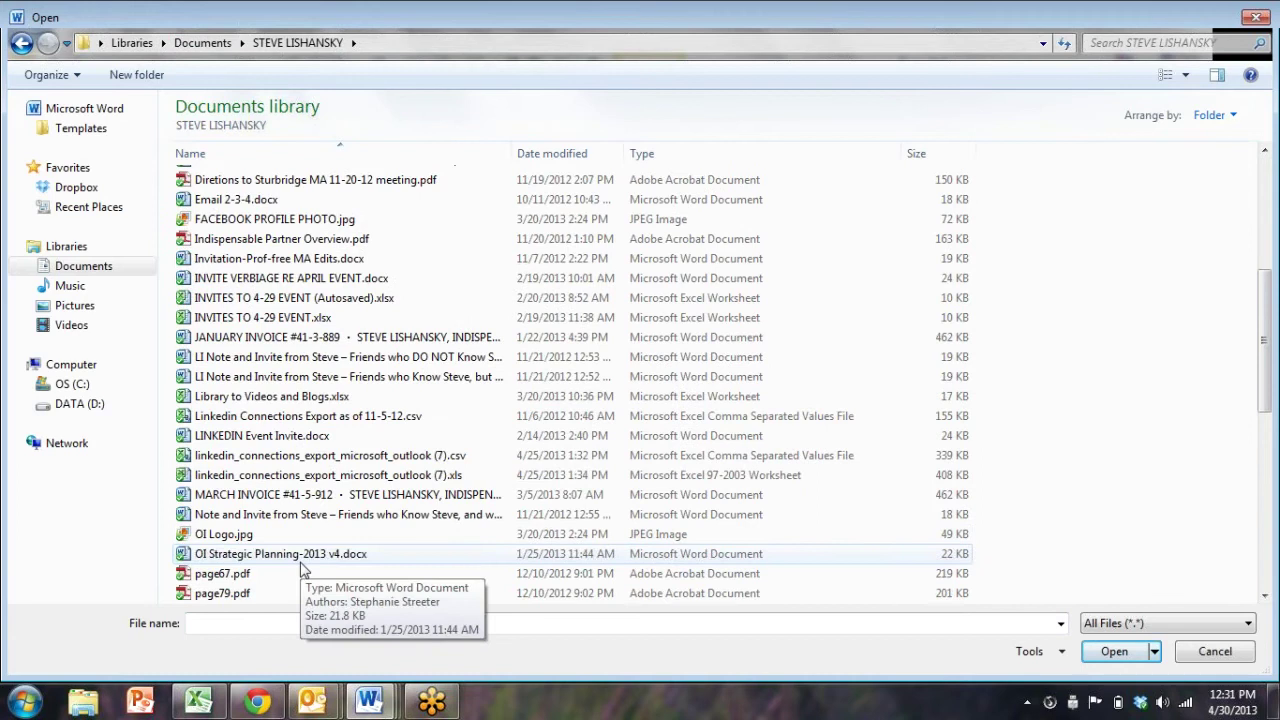
{"action": "double_click", "coordinate": [335, 514]}
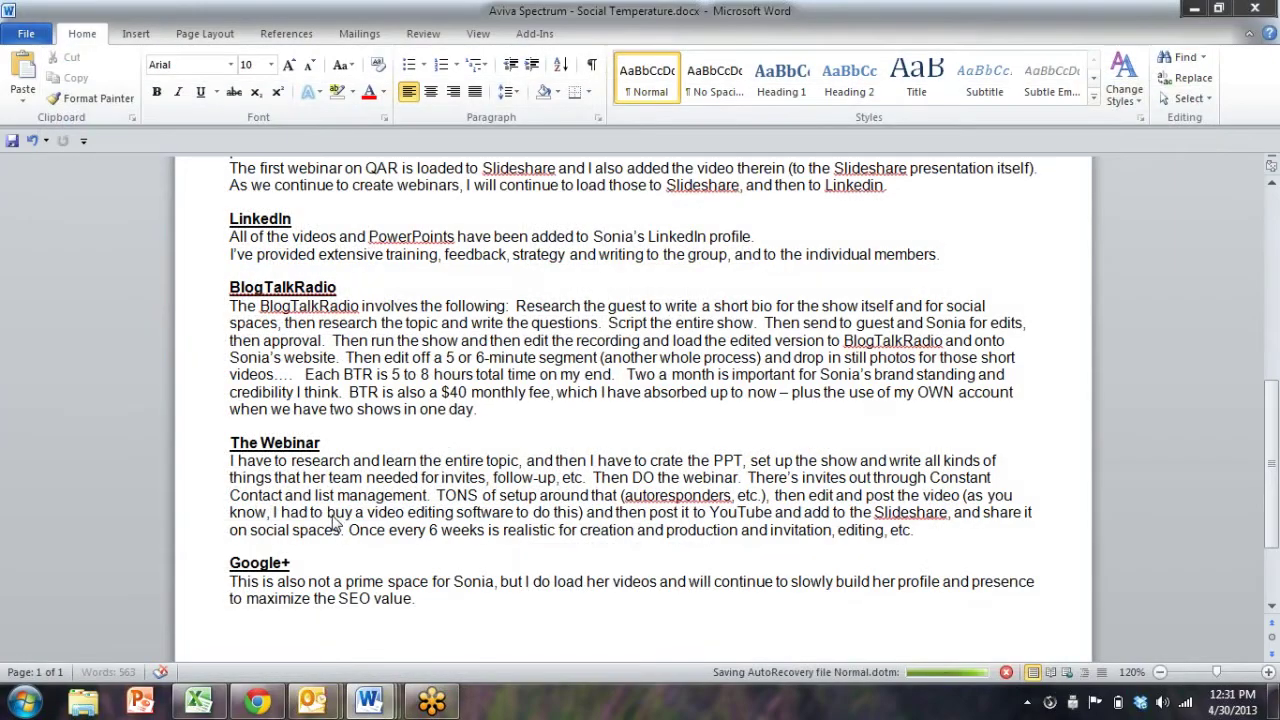
Copy the whole invitation letter and paste it into the LinkedIn introduction message
{"action": "scroll", "coordinate": [328, 388], "scroll_direction": "down", "scroll_amount": 2}
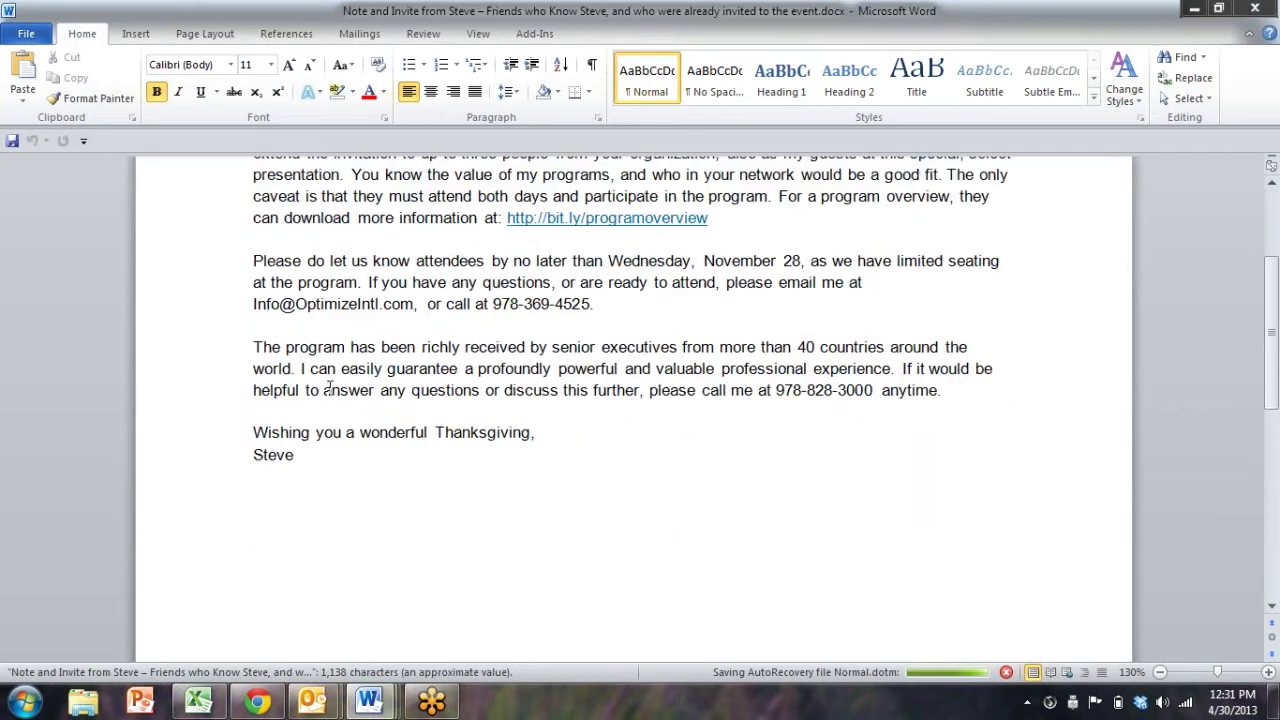
{"action": "key", "text": "ctrl+a"}
{"action": "key", "text": "ctrl+c"}
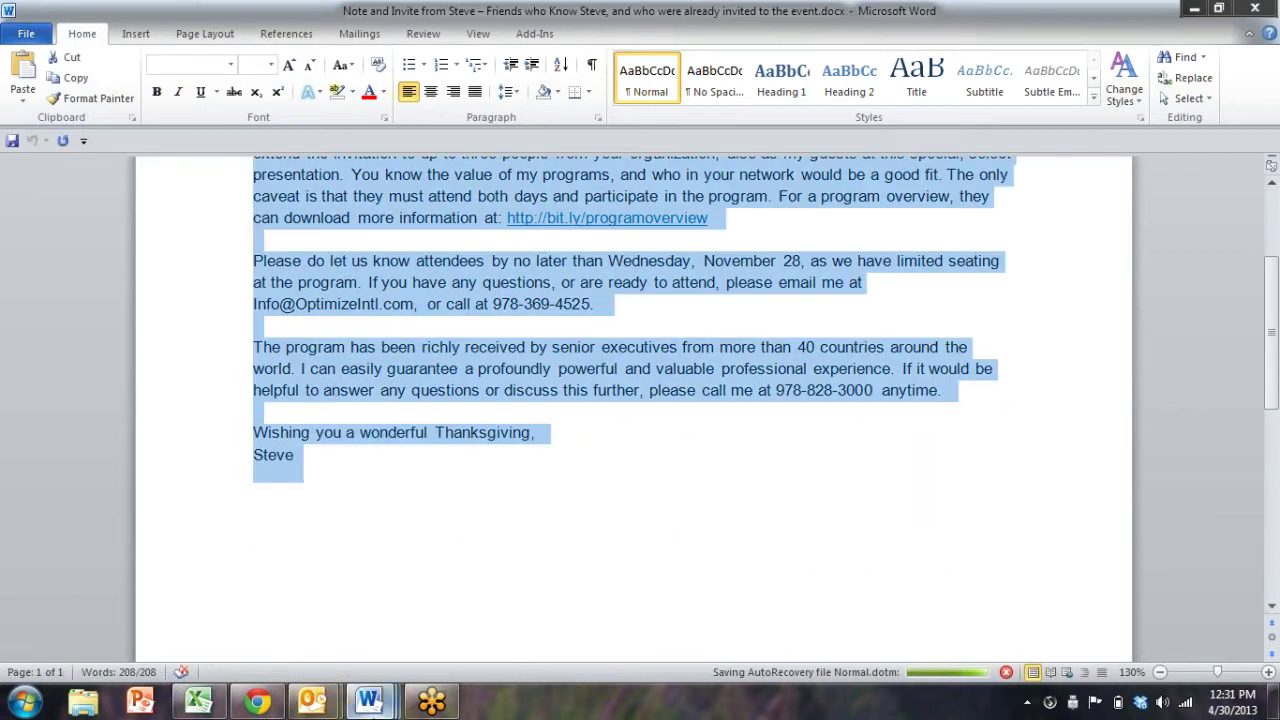
{"action": "left_click", "coordinate": [308, 703]}
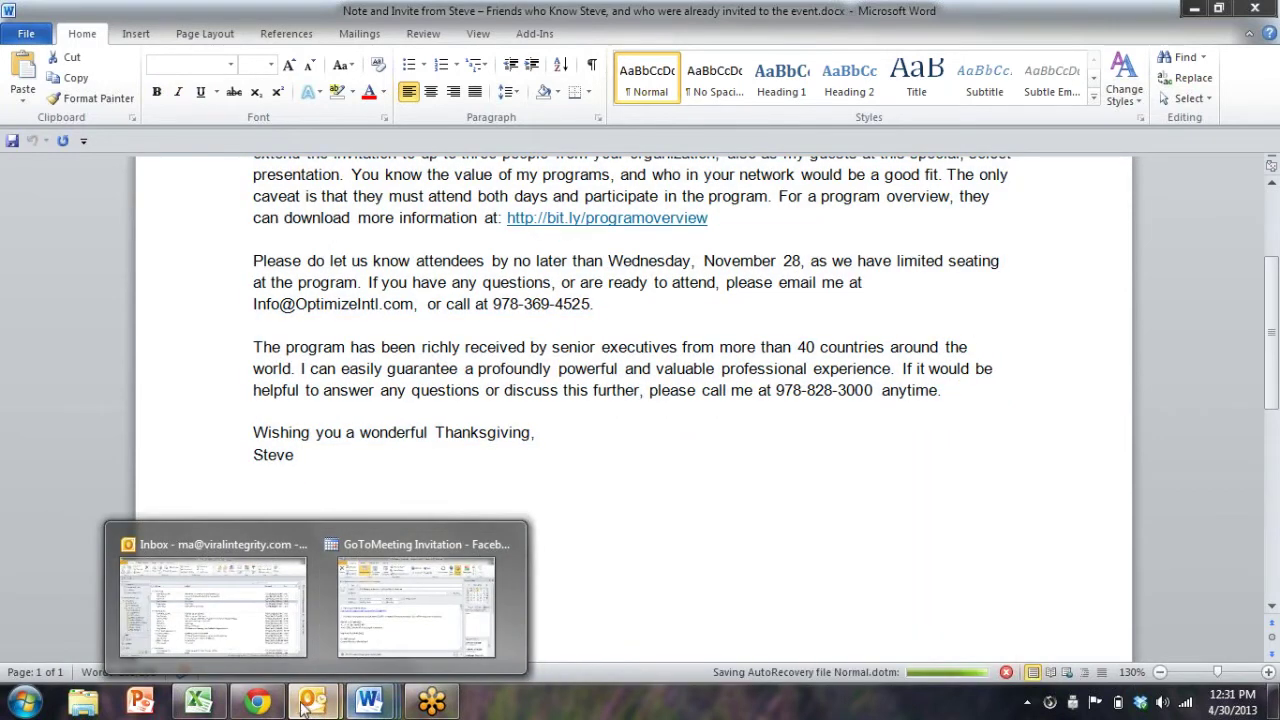
{"action": "left_click", "coordinate": [258, 703]}
{"action": "key", "text": "ctrl+v"}
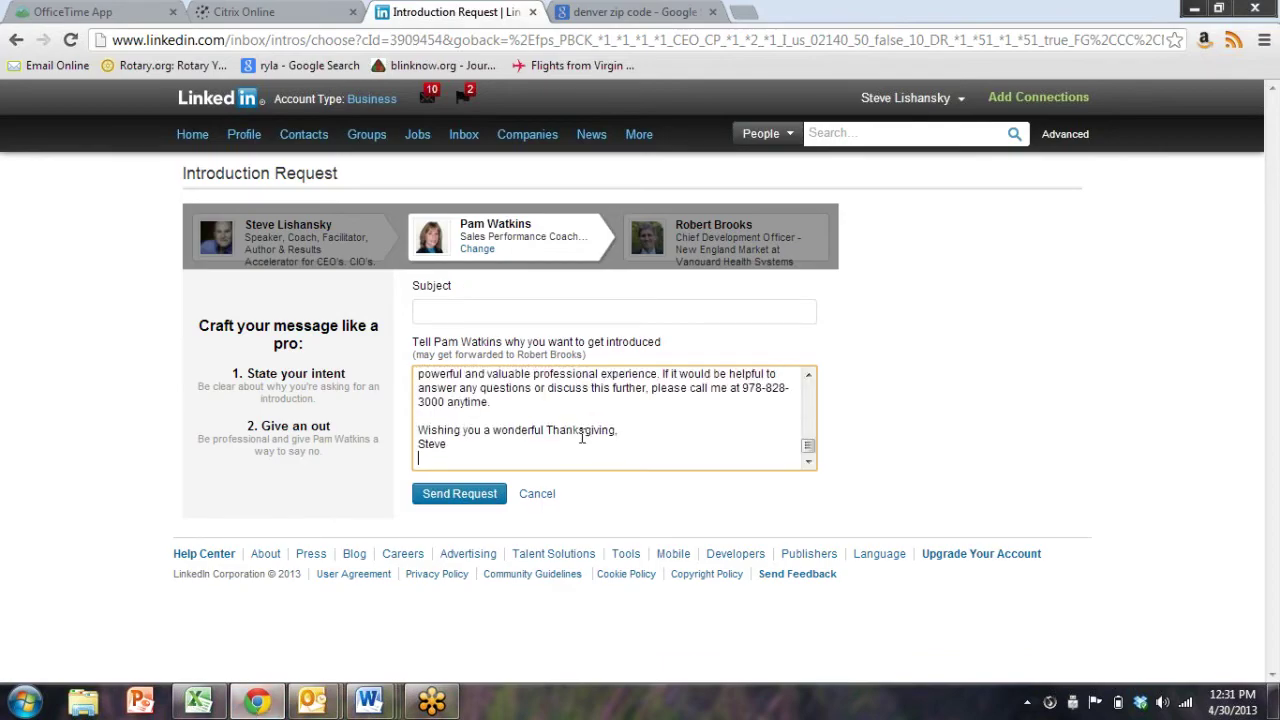
Select all of the pasted Thanksgiving letter in the message box and delete it
{"action": "key", "text": "ctrl+a"}
{"action": "key", "text": "BackSpace"}
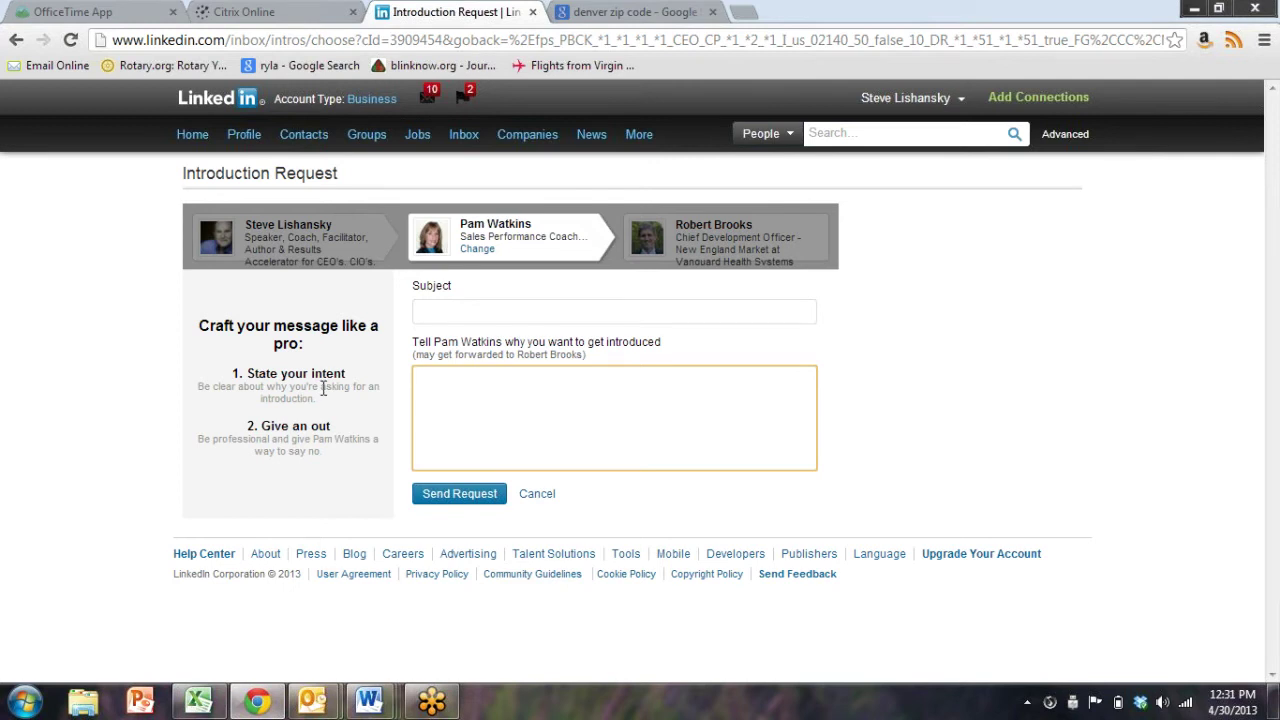
In Advanced people search, set the postal code to 02138
{"action": "left_click", "coordinate": [1084, 140]}
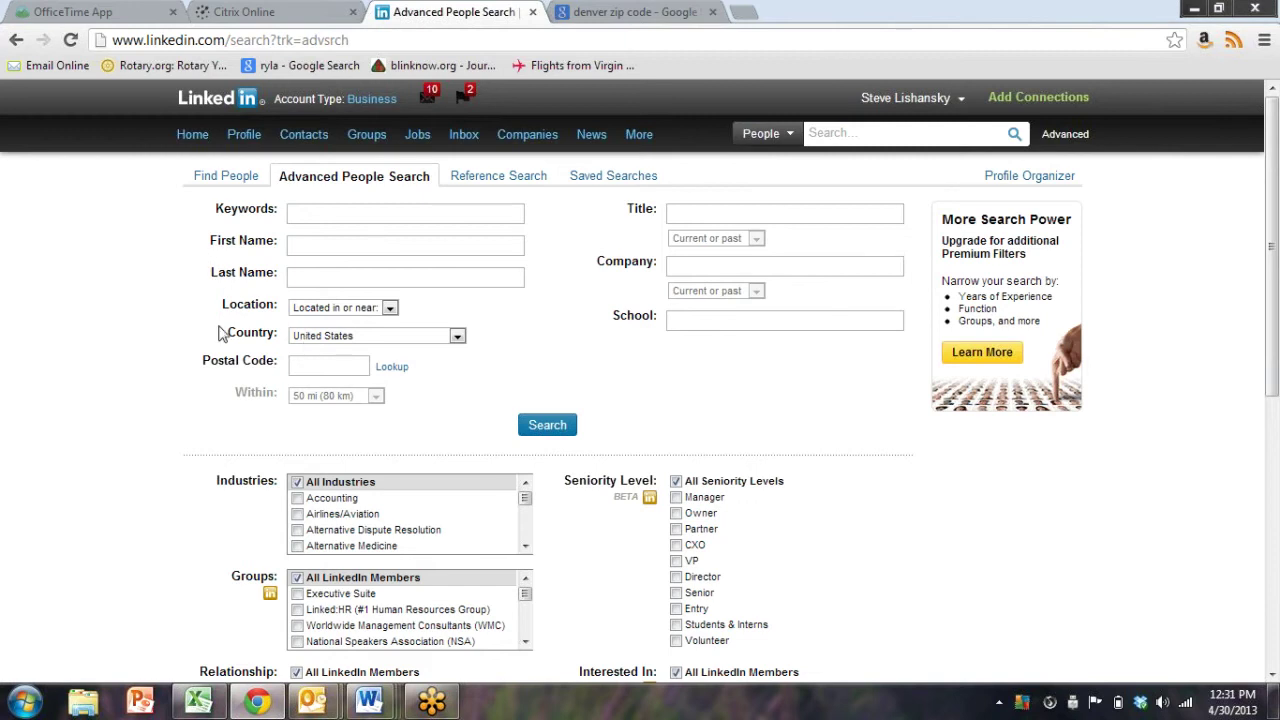
{"action": "left_click", "coordinate": [303, 361]}
{"action": "type", "text": "0"}
{"action": "left_click", "coordinate": [312, 428]}
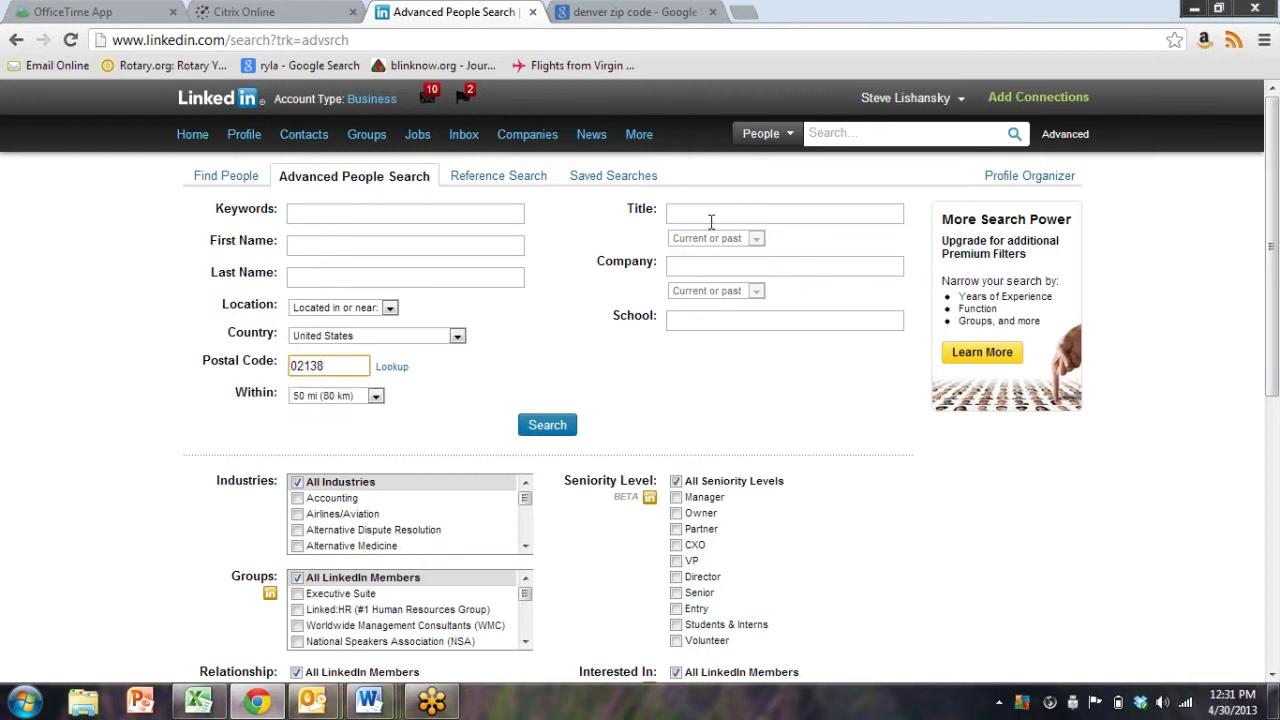
Search for keywords 'bloggers publicicists' within 25 mi of that postal code
{"action": "left_click", "coordinate": [291, 218]}
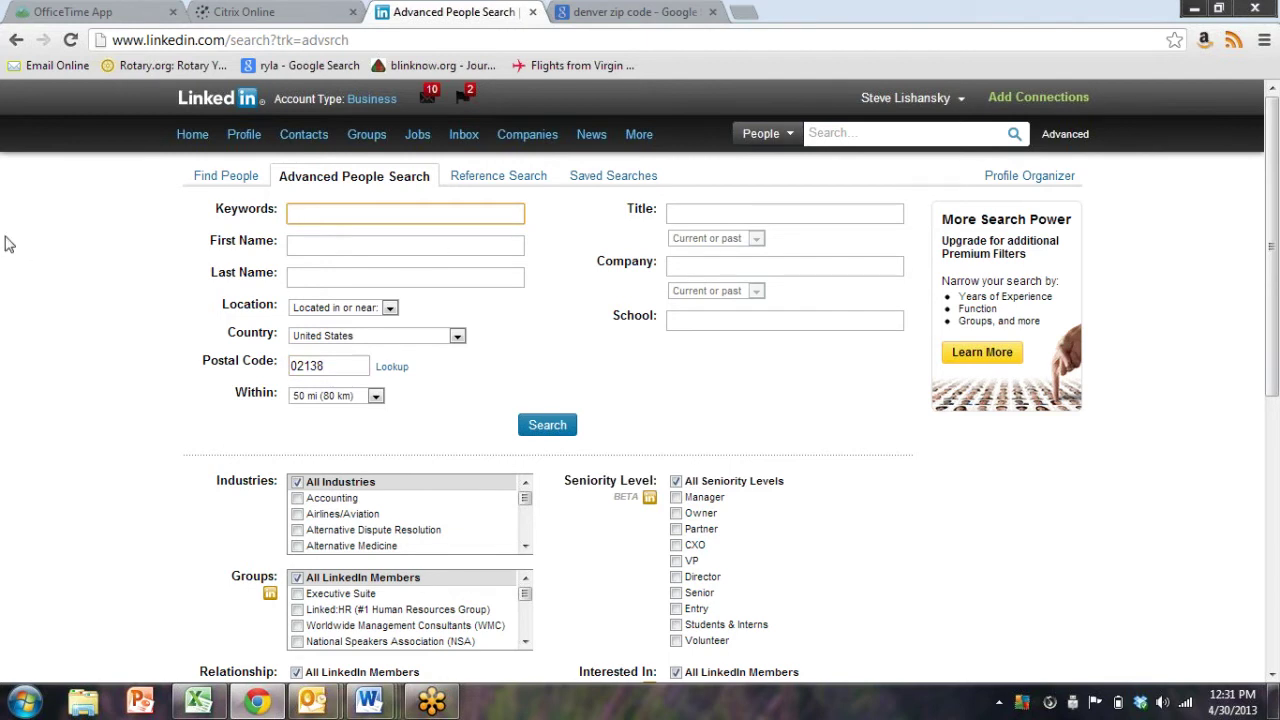
{"action": "type", "text": "bloggers"}
{"action": "left_click", "coordinate": [340, 398]}
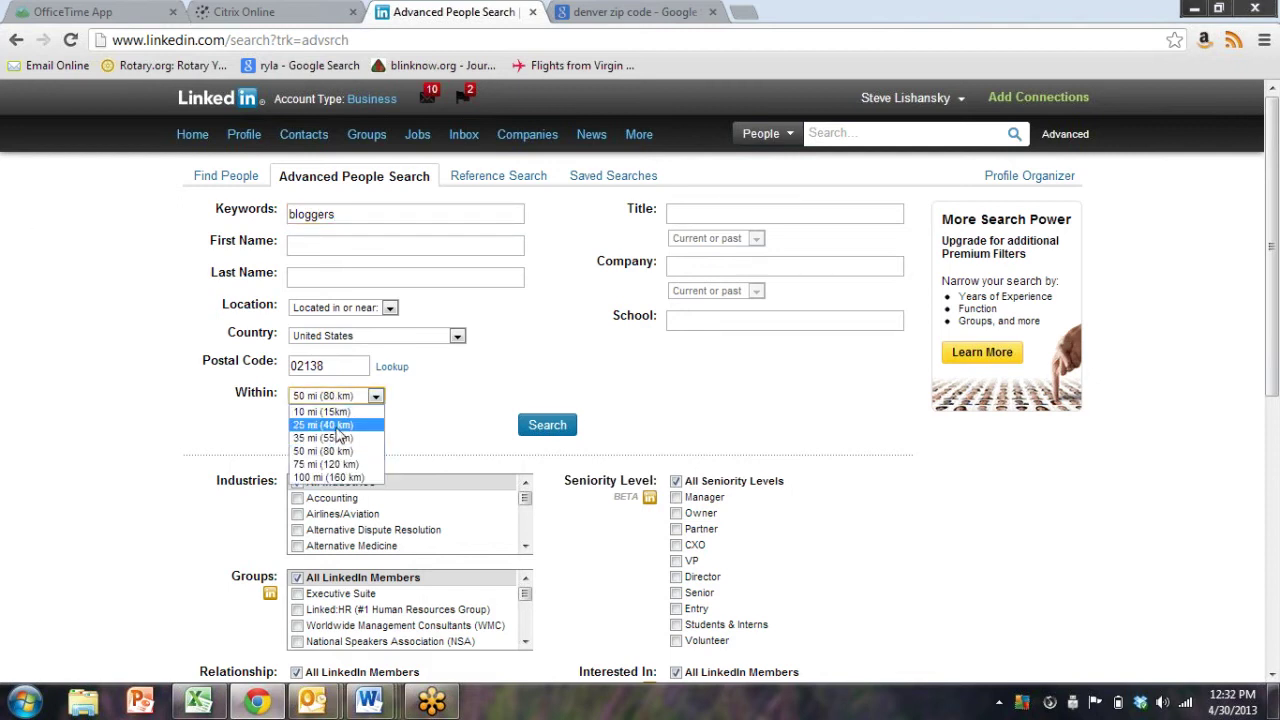
{"action": "left_click", "coordinate": [337, 428]}
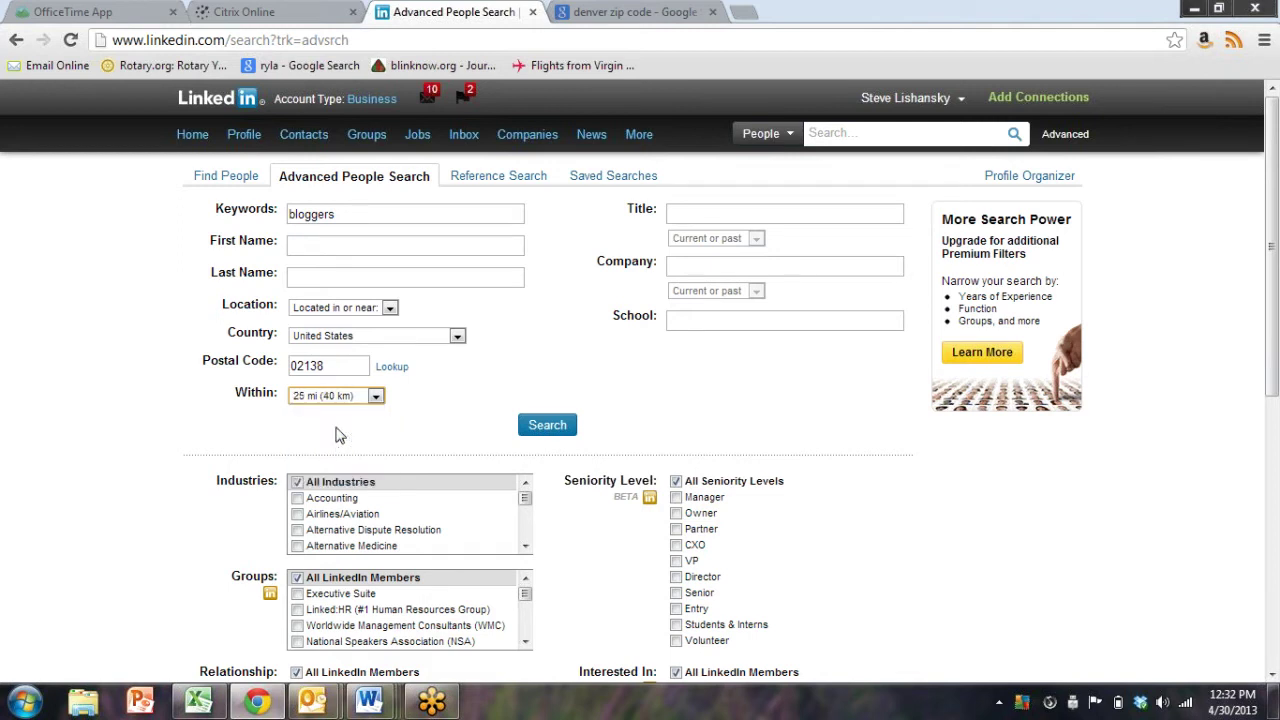
{"action": "left_click", "coordinate": [412, 210]}
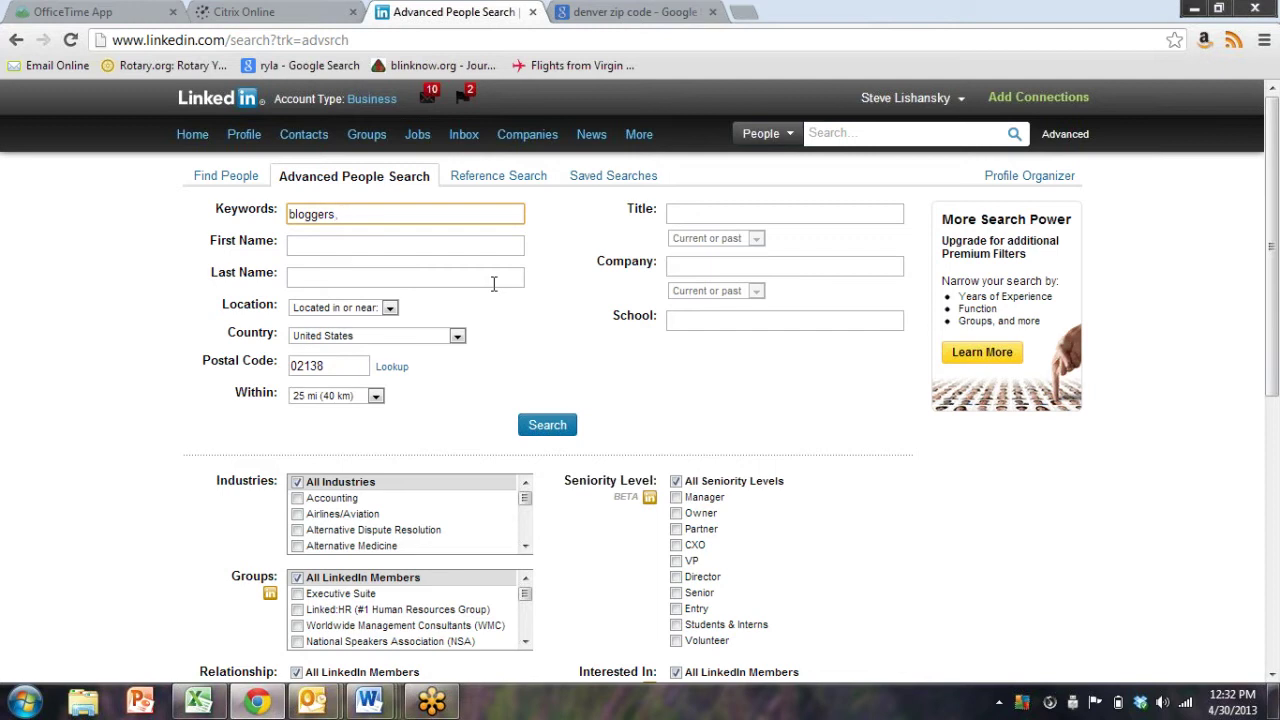
{"action": "type", "text": "publicicists"}
{"action": "left_click", "coordinate": [541, 425]}
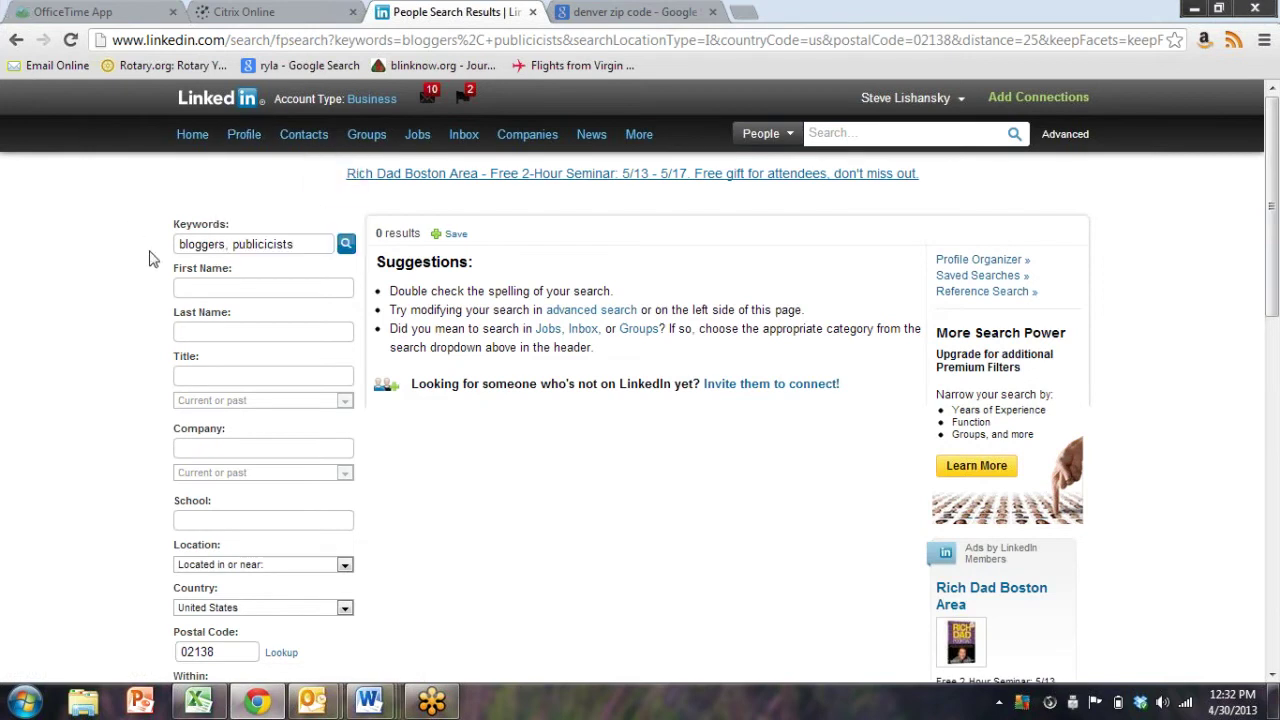
Go back from the zero-results page and rerun the search with only 'bloggers' as keyword
{"action": "left_click", "coordinate": [13, 39]}
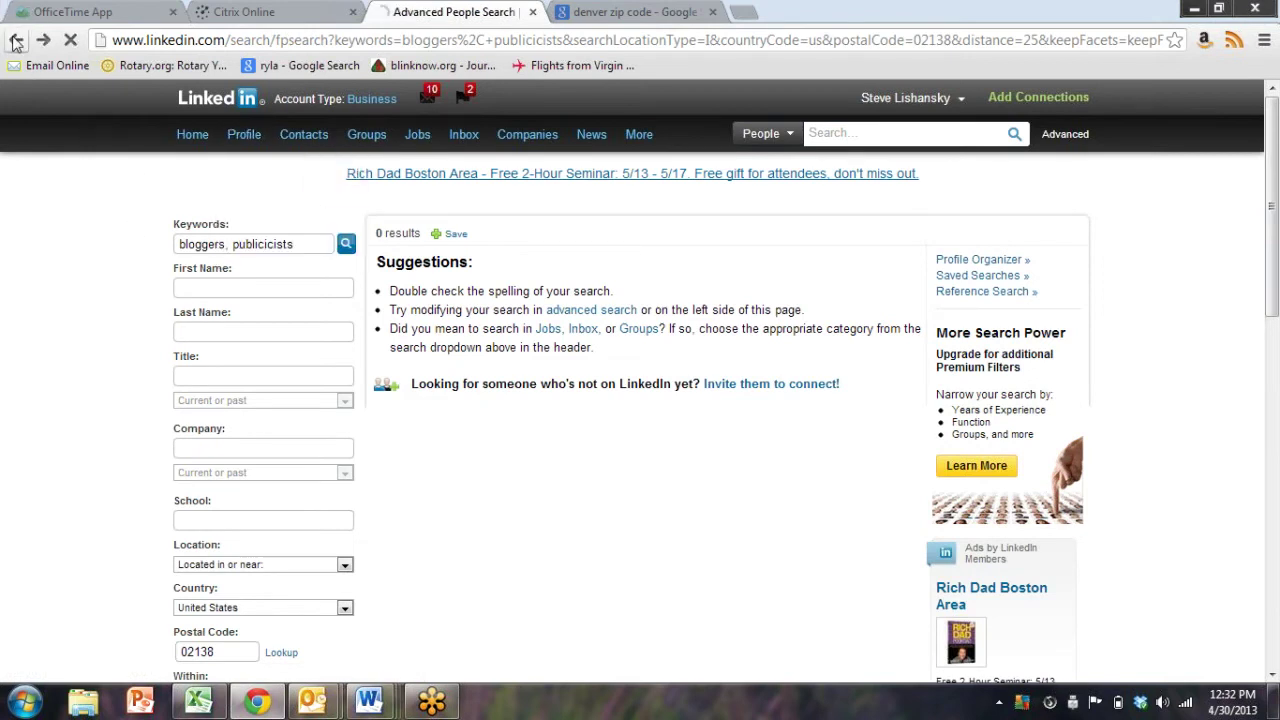
{"action": "left_click_drag", "start_coordinate": [481, 213], "coordinate": [228, 215]}
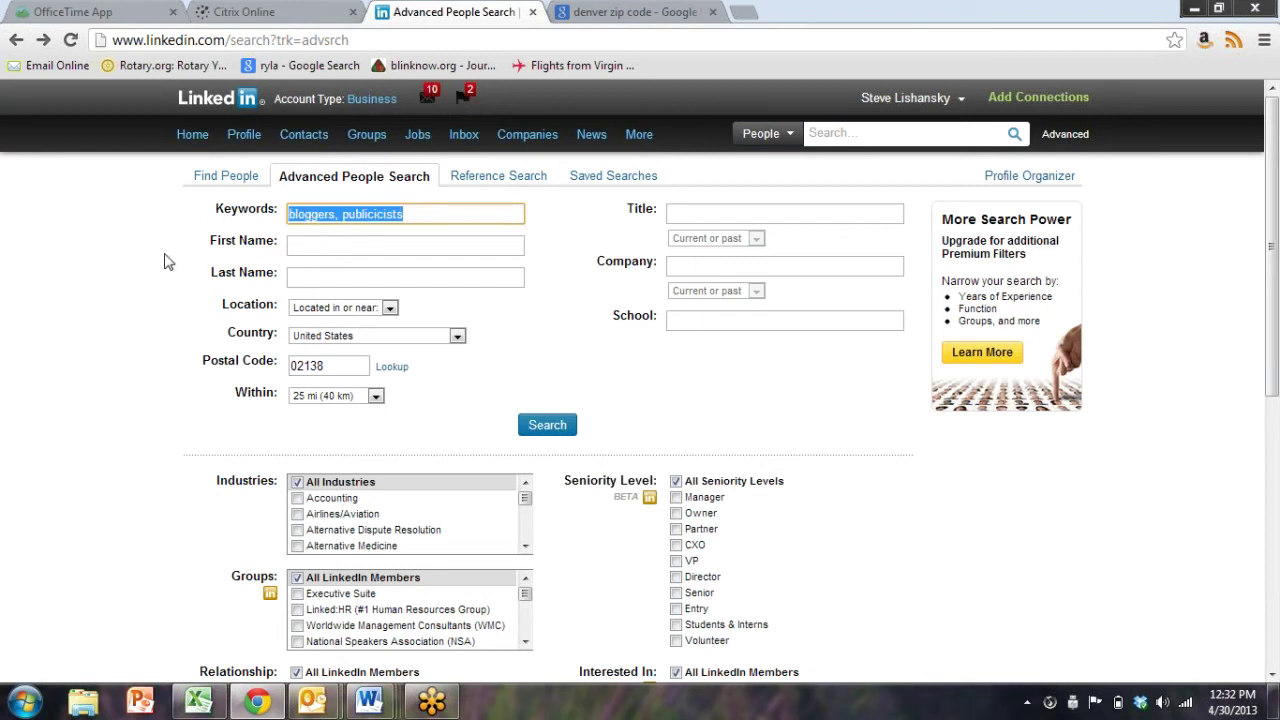
{"action": "type", "text": "bloggers"}
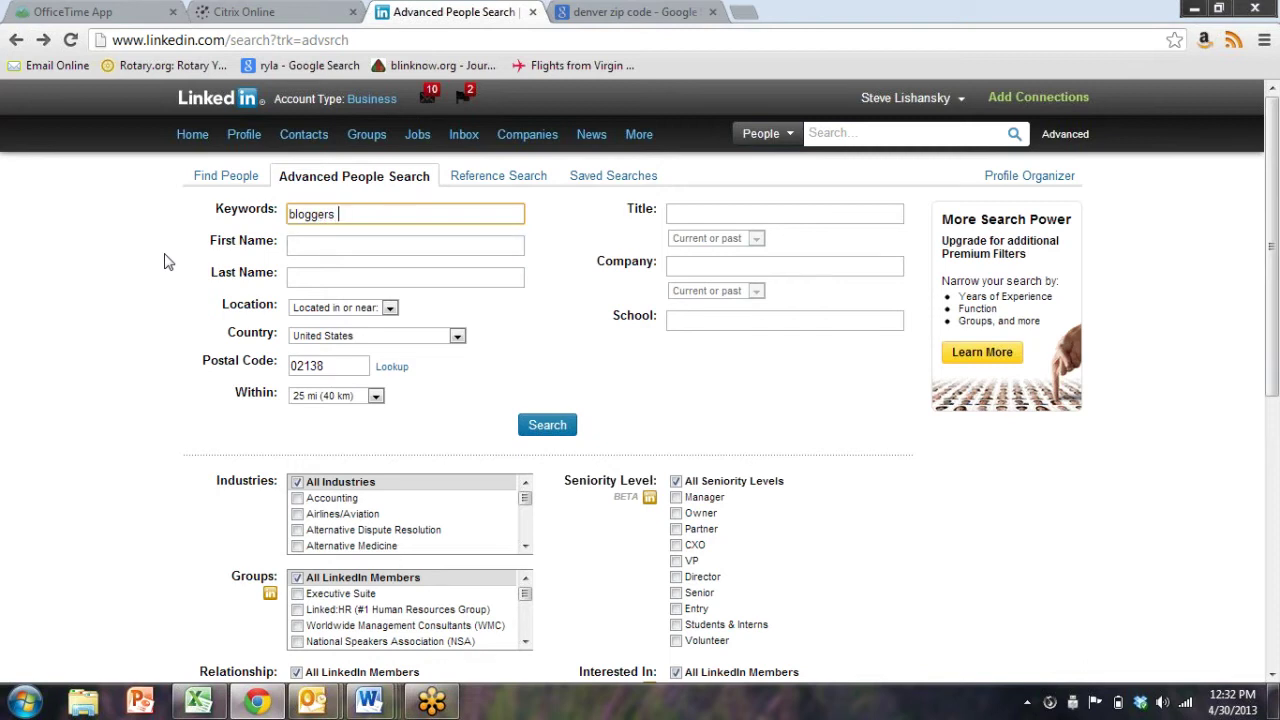
{"action": "left_click", "coordinate": [546, 426]}
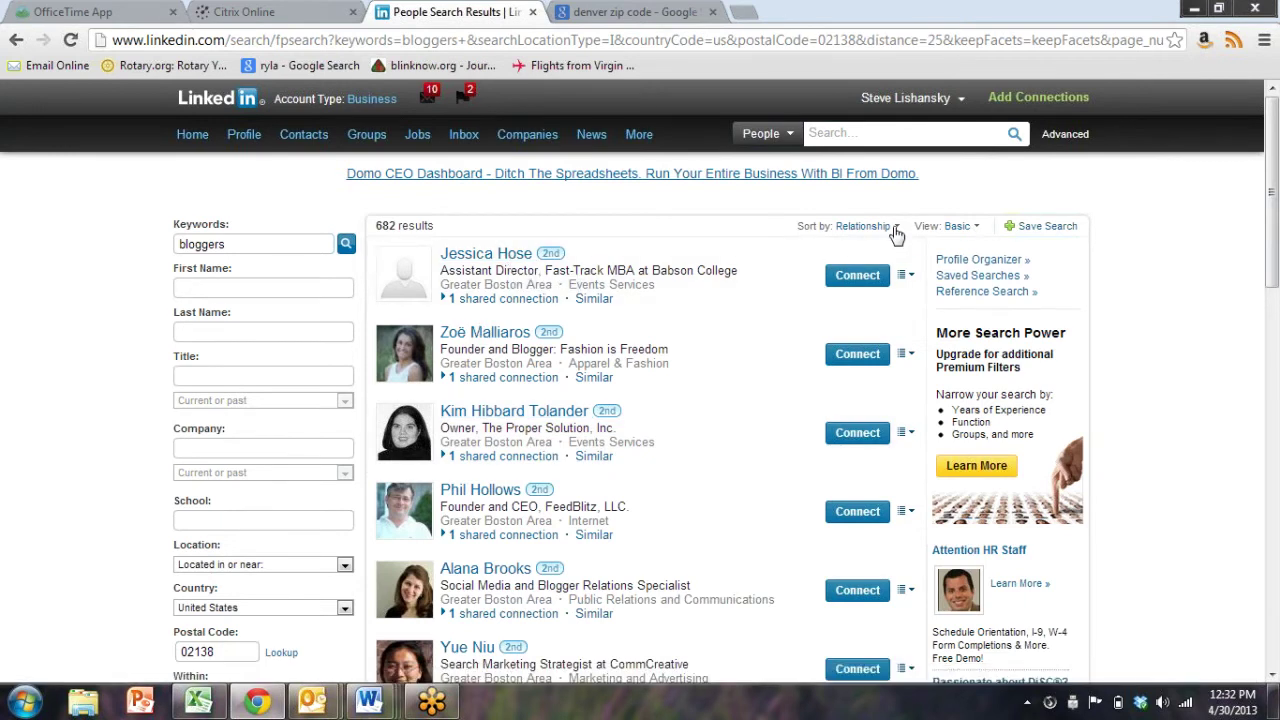
{"action": "left_click", "coordinate": [892, 228]}
Keep the results sorted by relationship and open the first result's actions menu
{"action": "left_click", "coordinate": [836, 278]}
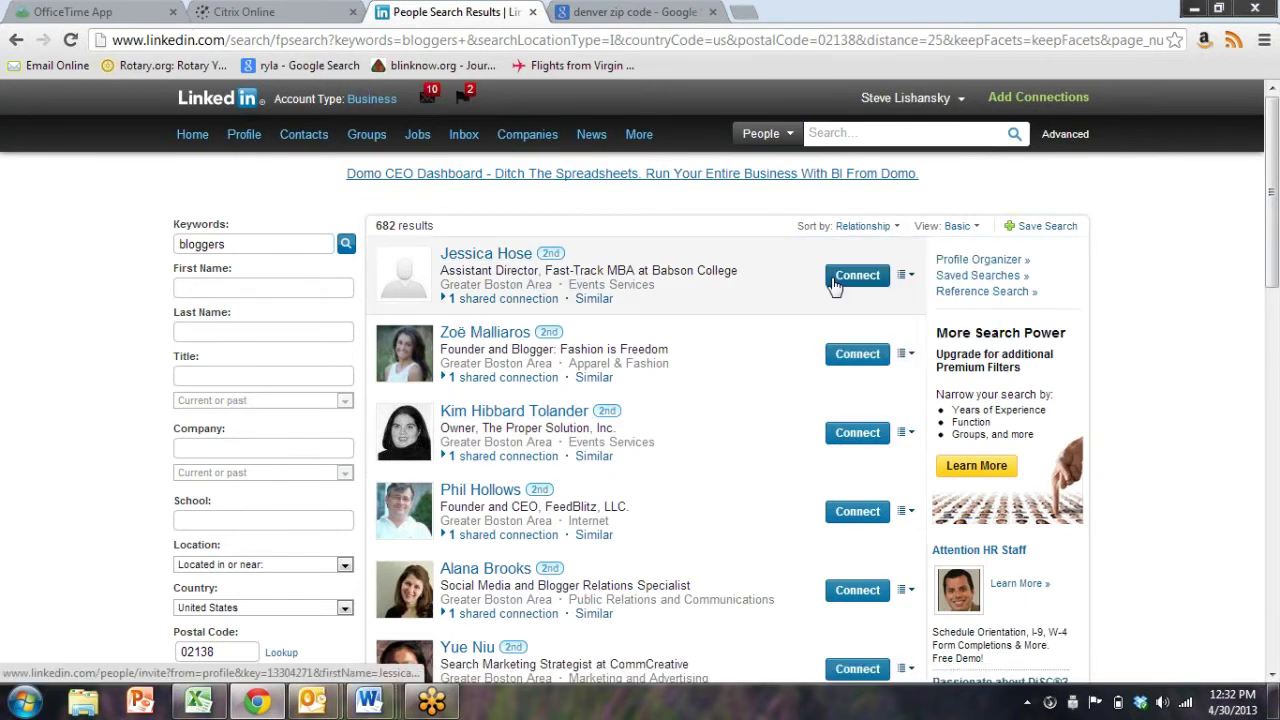
{"action": "scroll", "coordinate": [537, 276], "scroll_direction": "down", "scroll_amount": 8}
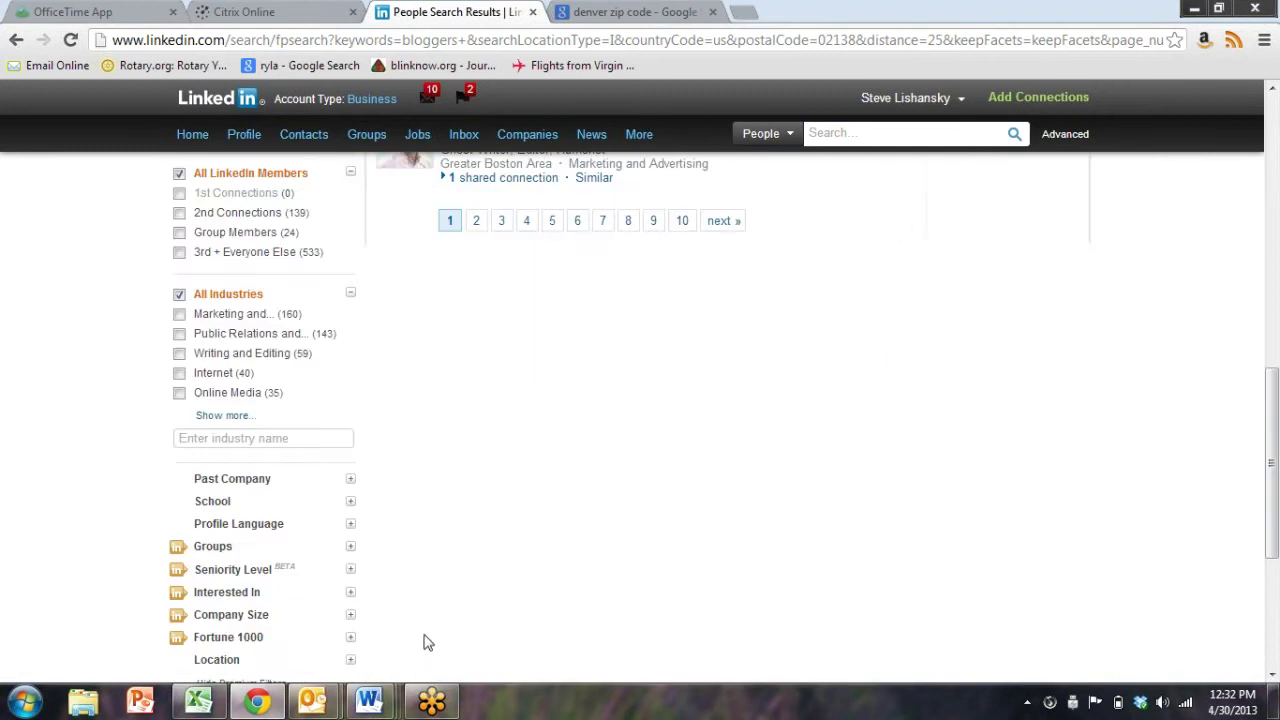
{"action": "scroll", "coordinate": [505, 281], "scroll_direction": "up", "scroll_amount": 2}
{"action": "scroll", "coordinate": [505, 281], "scroll_direction": "up", "scroll_amount": 8}
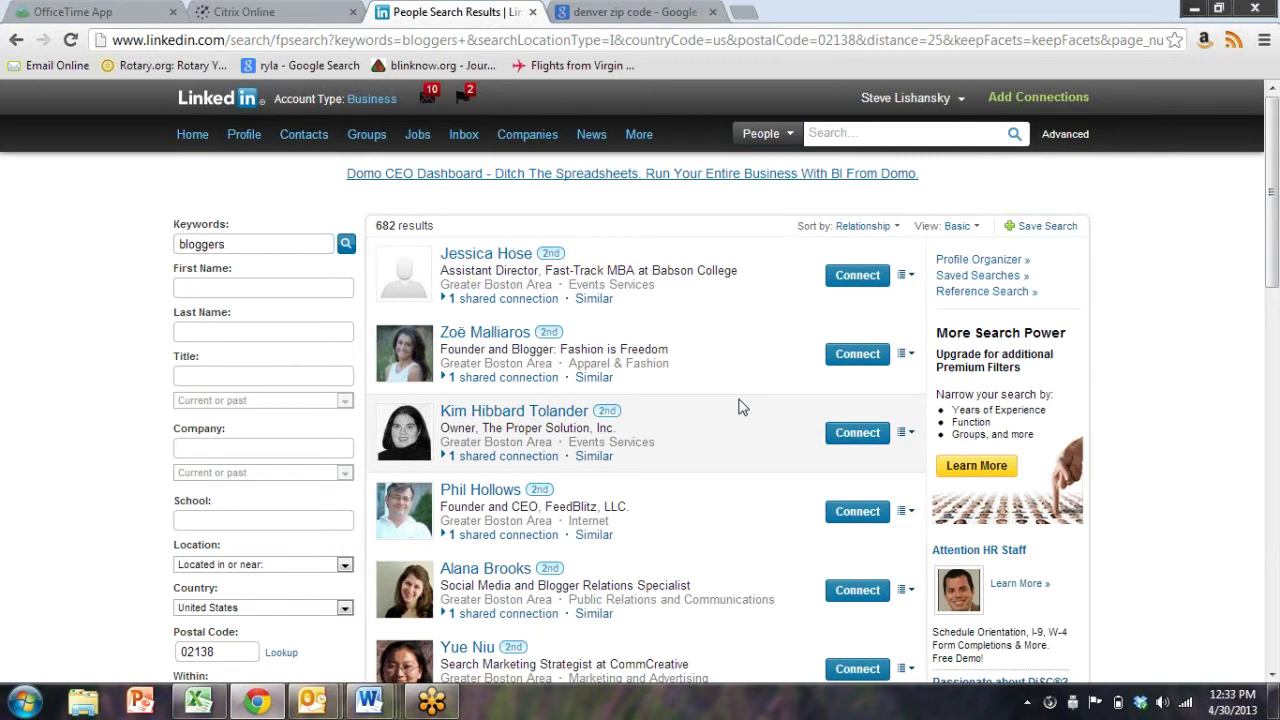
{"action": "scroll", "coordinate": [740, 406], "scroll_direction": "down", "scroll_amount": 1}
{"action": "scroll", "coordinate": [766, 397], "scroll_direction": "up", "scroll_amount": 1}
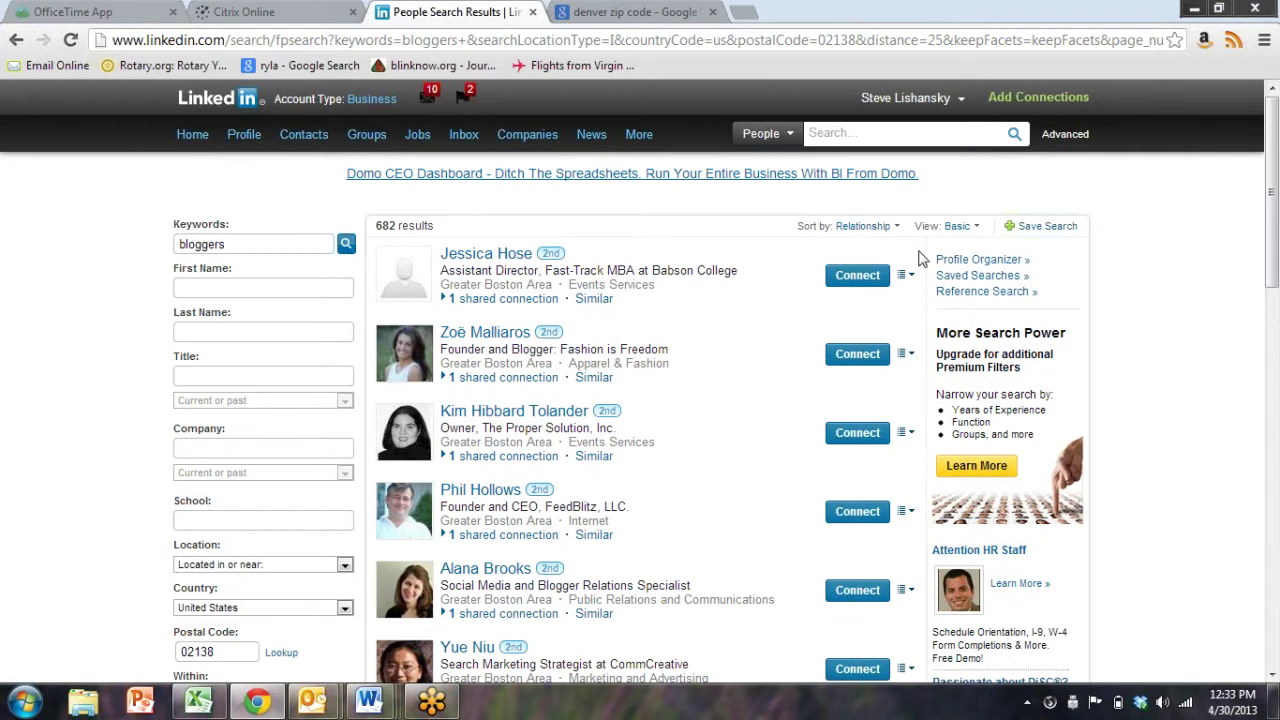
{"action": "left_click", "coordinate": [906, 275]}
{"action": "left_click", "coordinate": [908, 276]}
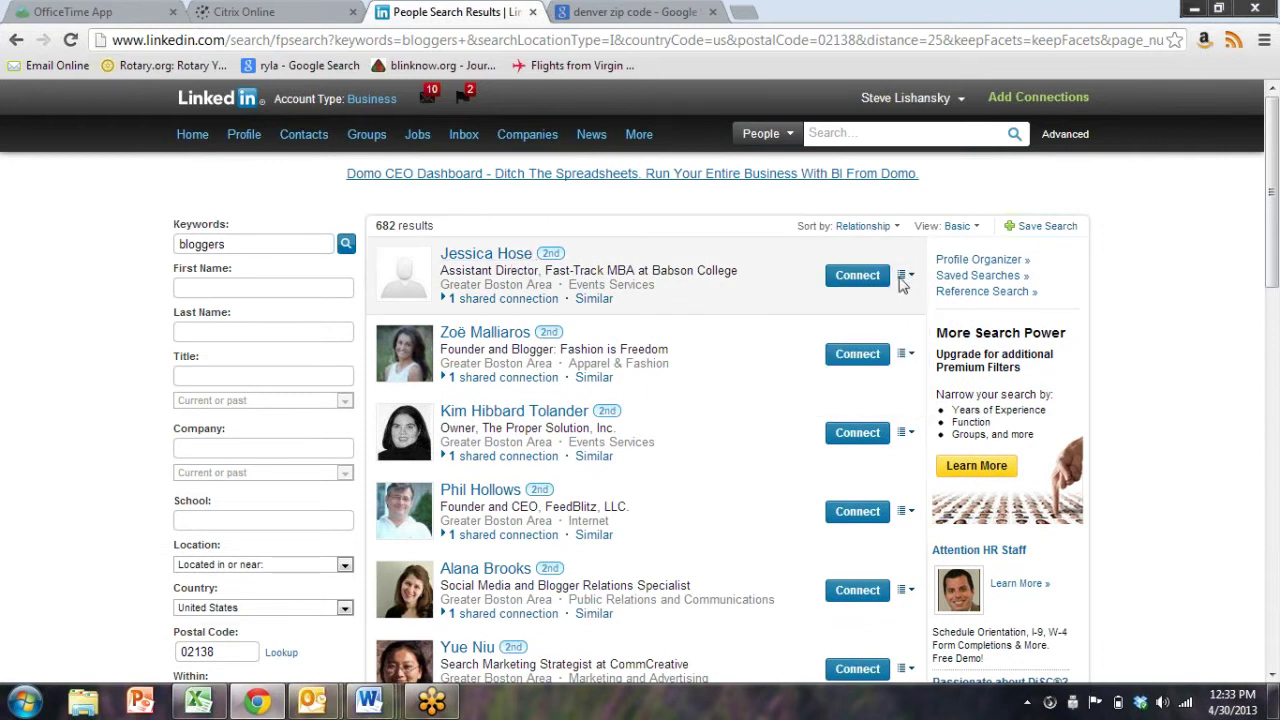
{"action": "left_click", "coordinate": [906, 275]}
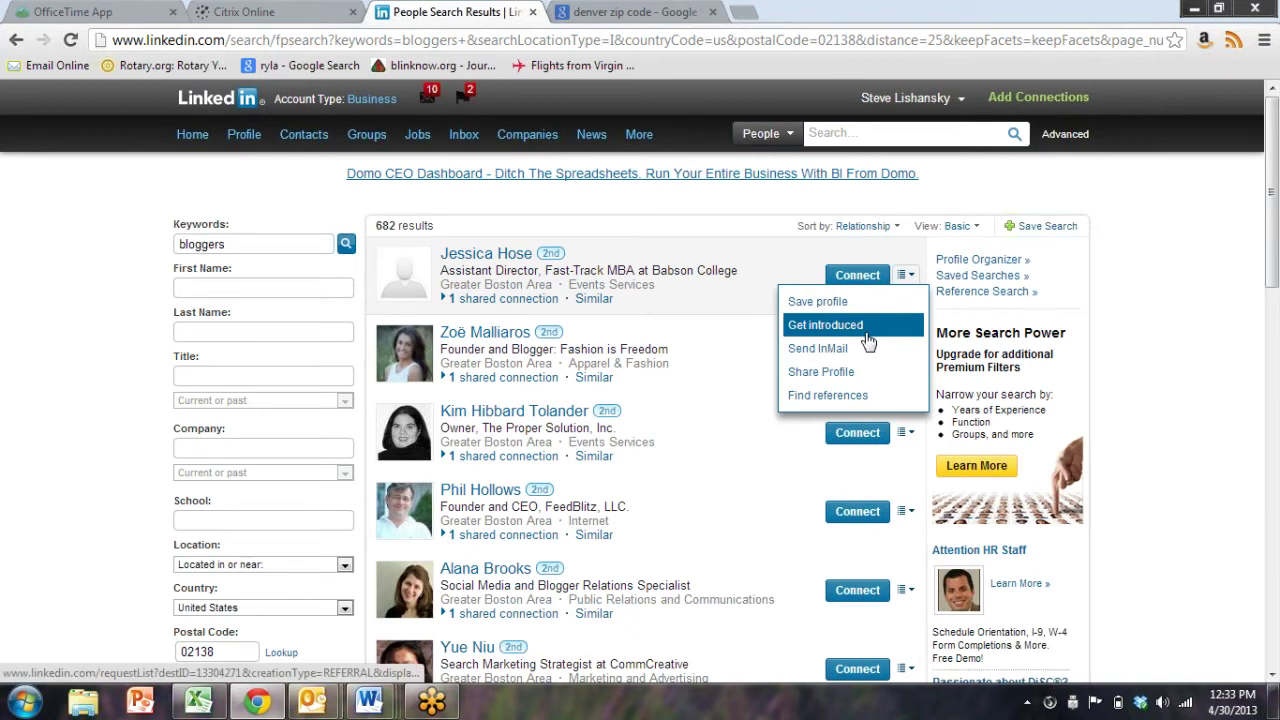
Request an introduction via the shared connection, reusing the saved Boston event invitation subject
{"action": "left_click", "coordinate": [867, 340]}
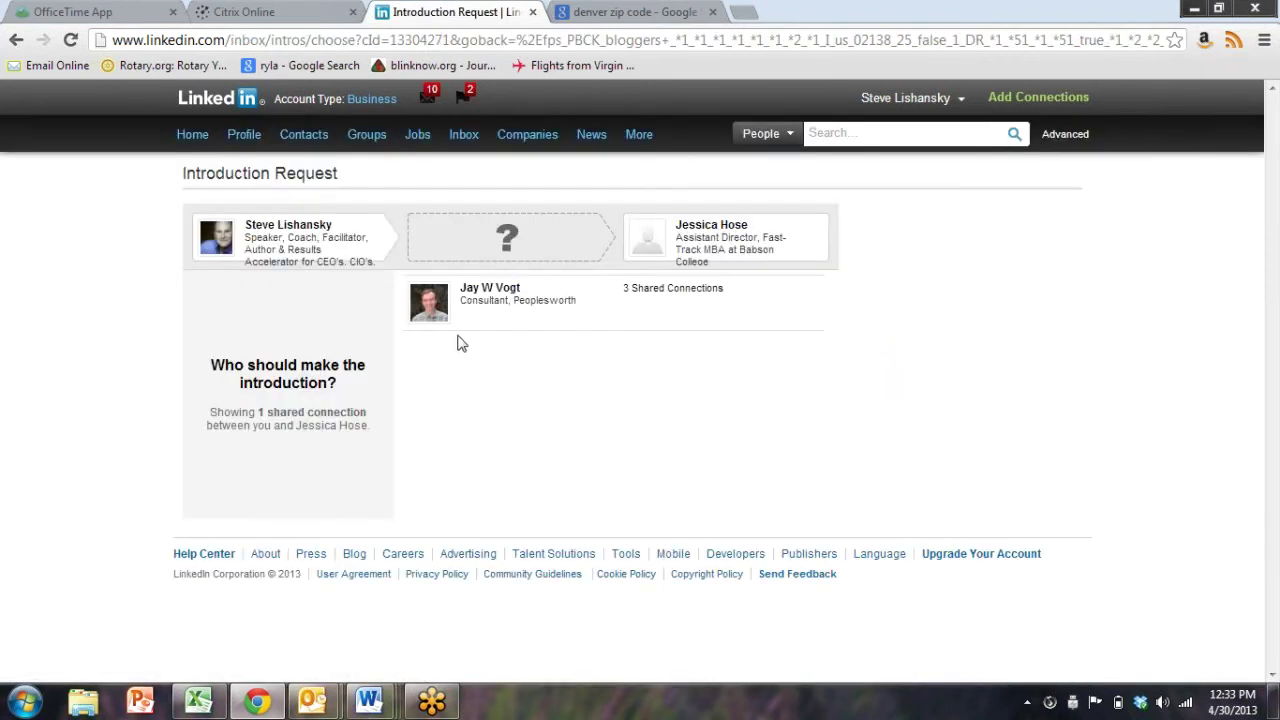
{"action": "left_click", "coordinate": [467, 309]}
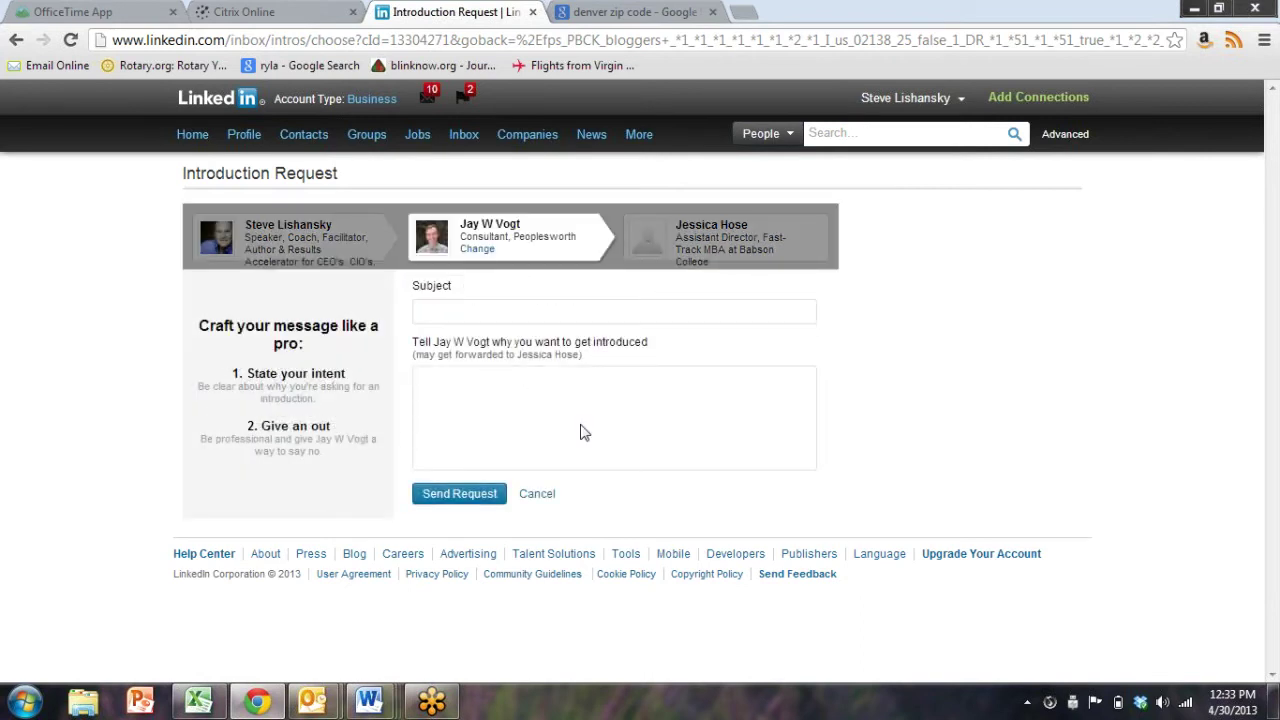
{"action": "left_click", "coordinate": [457, 314]}
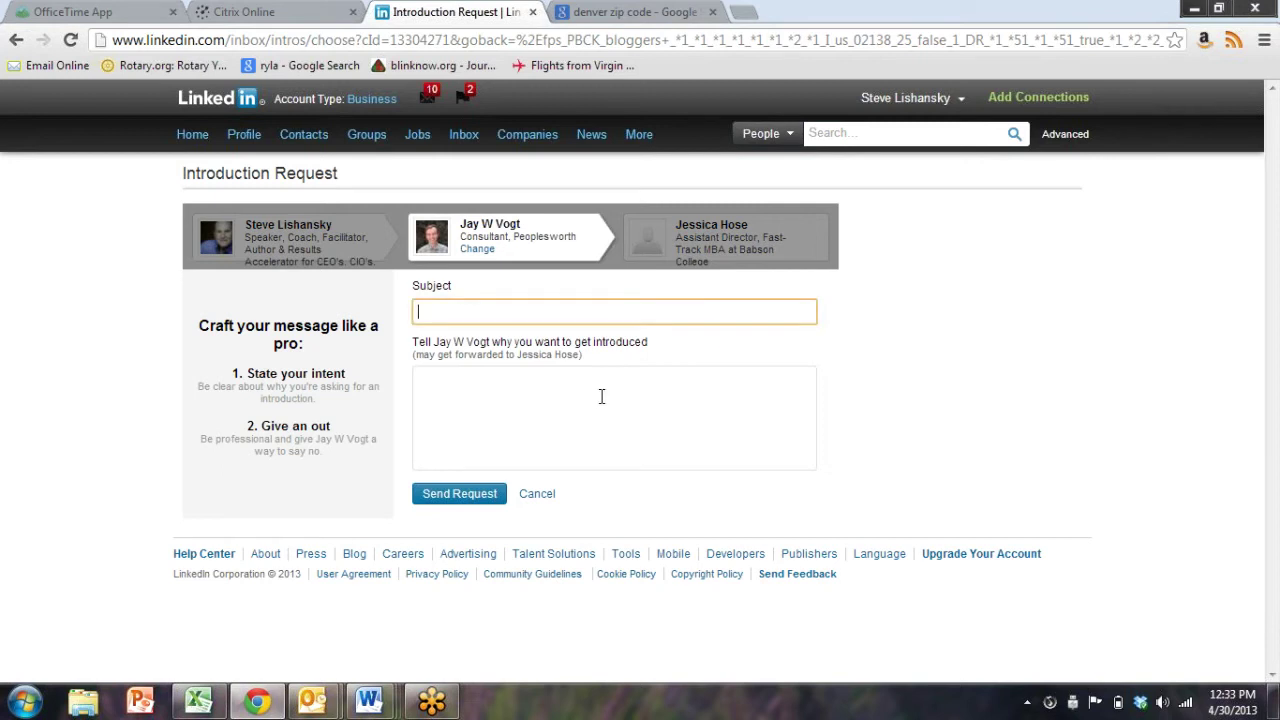
{"action": "left_click", "coordinate": [600, 312]}
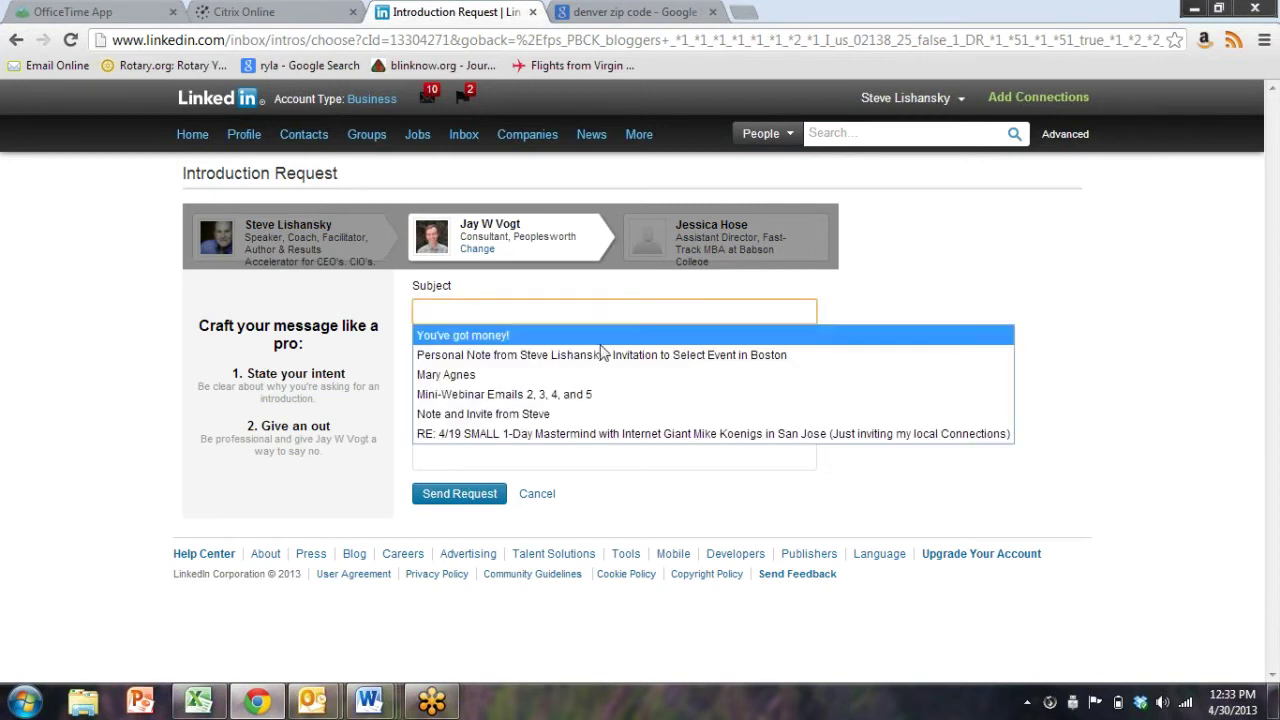
{"action": "left_click", "coordinate": [599, 356]}
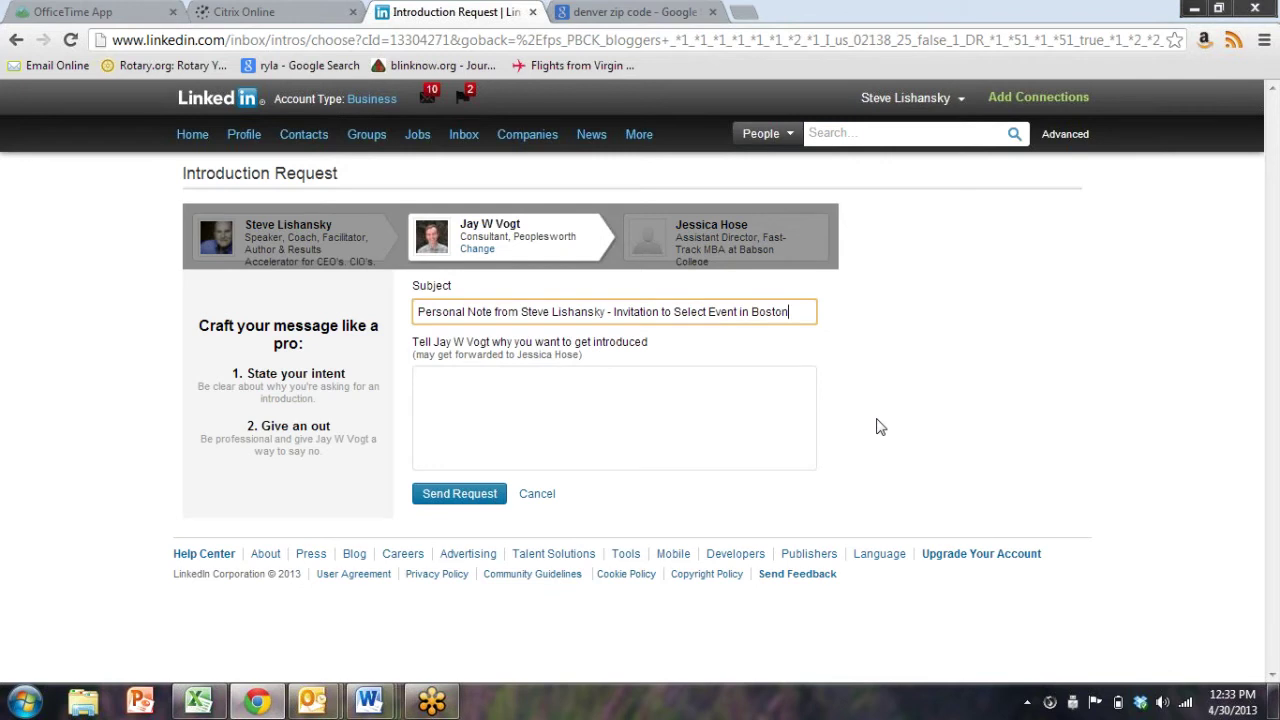
Paste the letter into the message, trim its opening lines, then clear the message entirely
{"action": "left_click", "coordinate": [614, 386]}
{"action": "key", "text": "ctrl+v"}
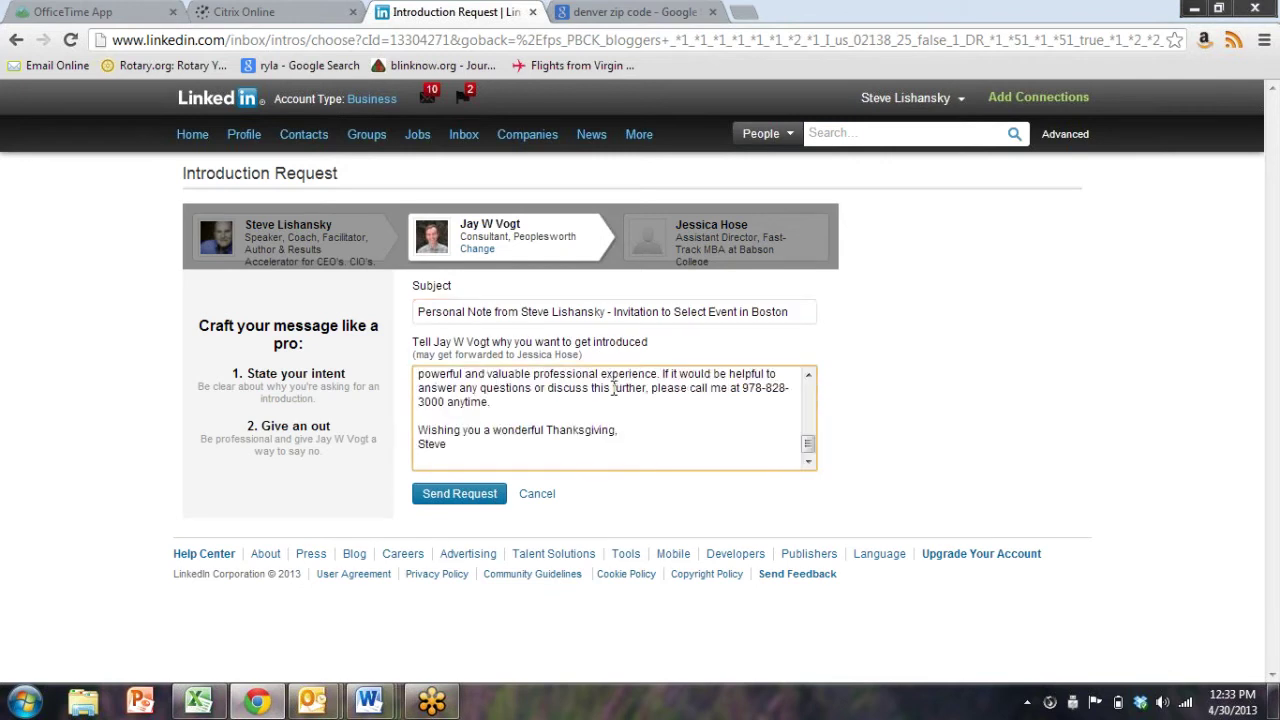
{"action": "scroll", "coordinate": [614, 388], "scroll_direction": "up", "scroll_amount": 5}
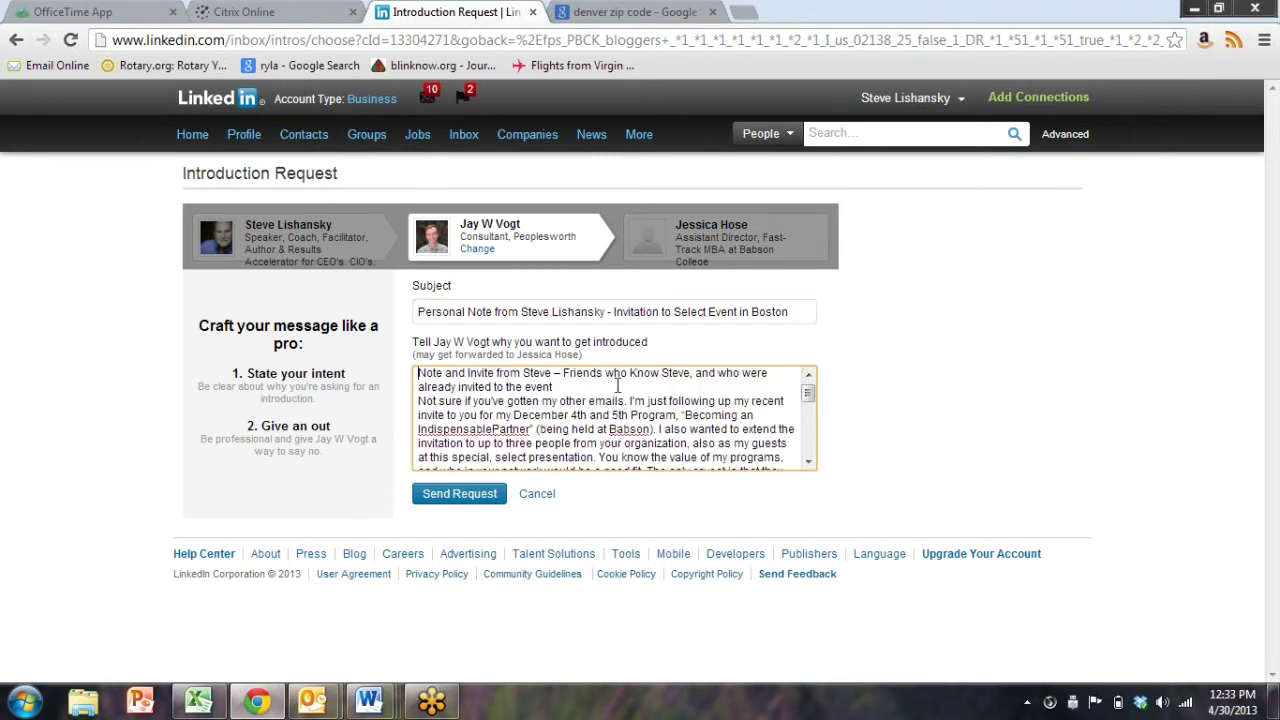
{"action": "left_click", "coordinate": [617, 386]}
{"action": "left_click_drag", "start_coordinate": [617, 386], "coordinate": [46, 309]}
{"action": "key", "text": "BackSpace"}
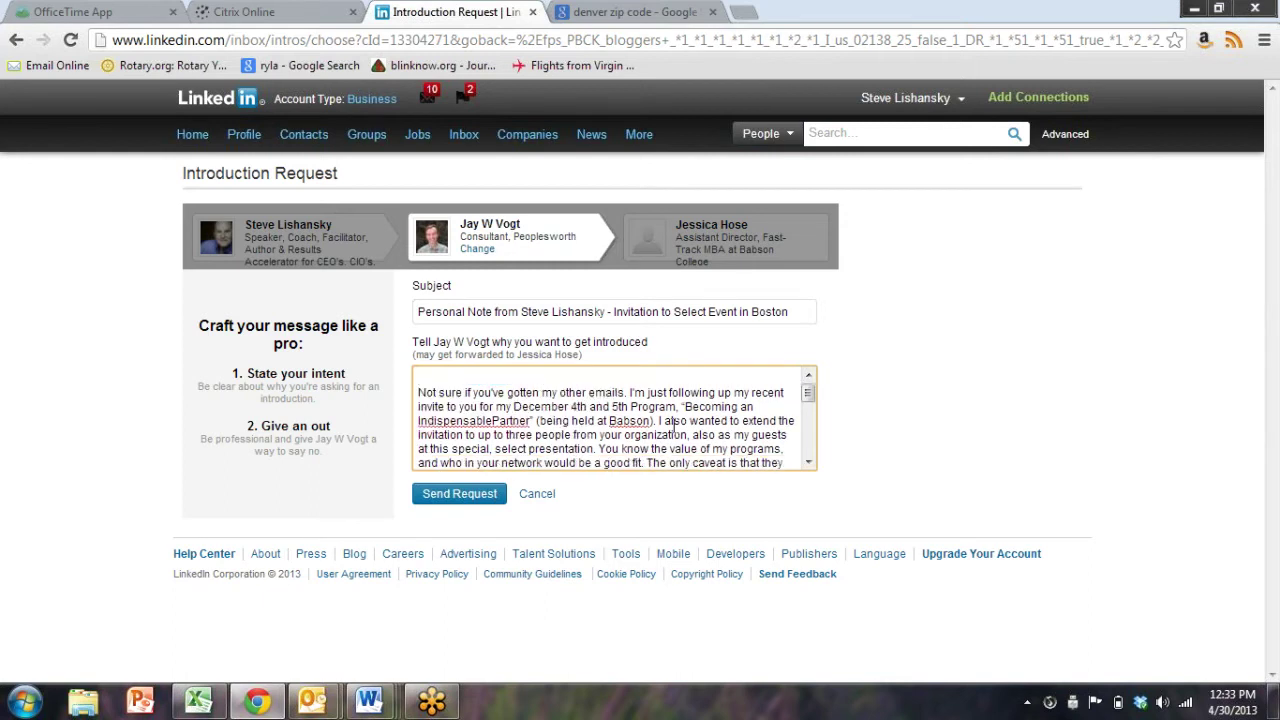
{"action": "key", "text": "Down"}
{"action": "key", "text": "BackSpace"}
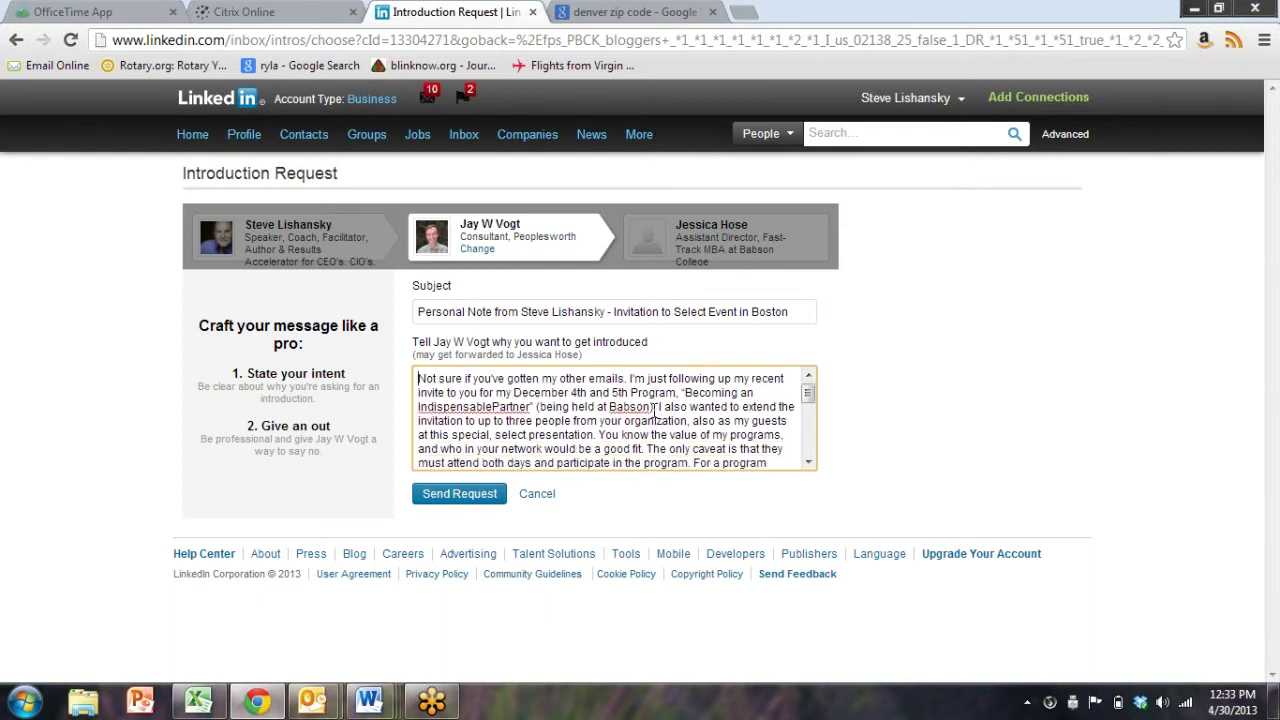
{"action": "key", "text": "ctrl+a"}
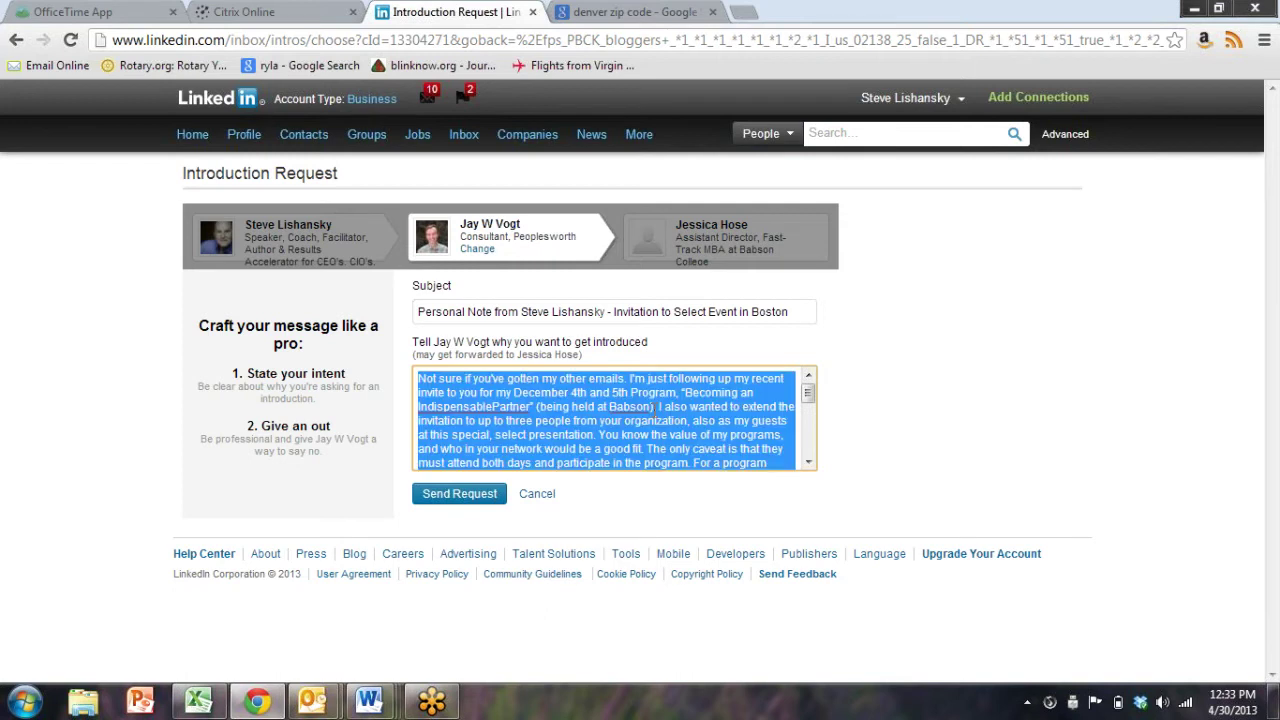
{"action": "key", "text": "BackSpace"}
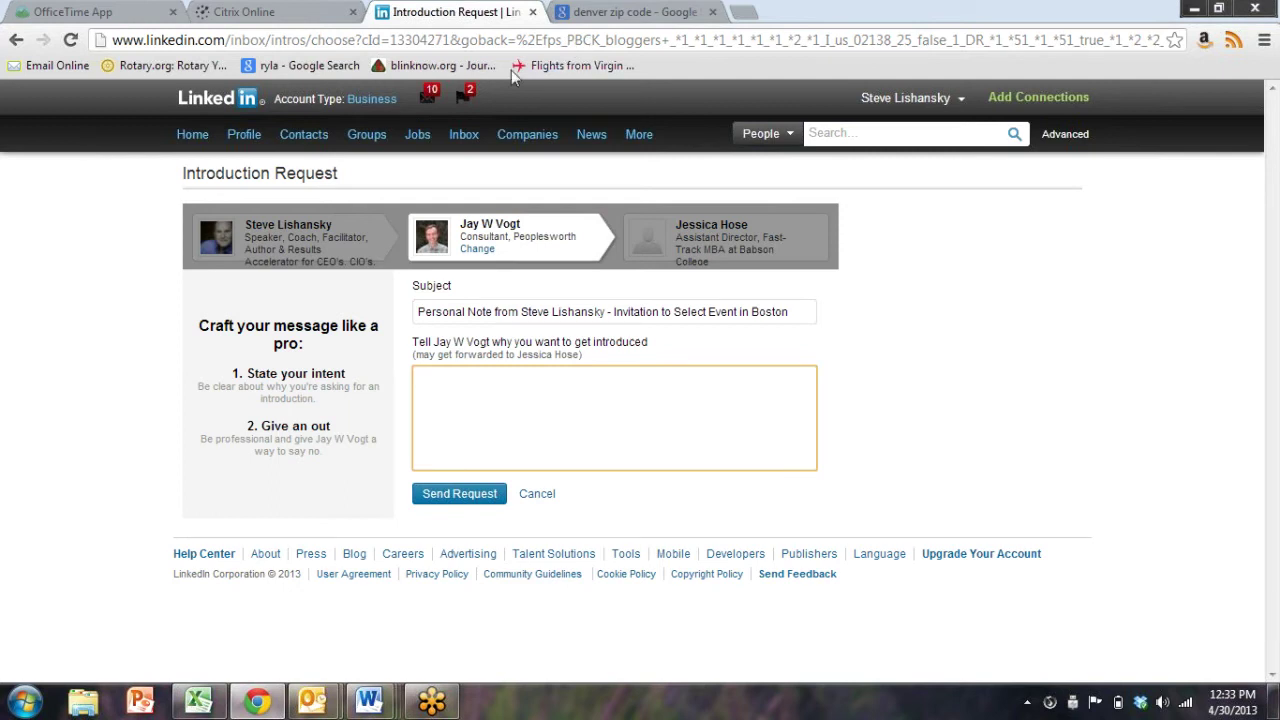
Return to the introduction request page and choose the shared connection as introducer
{"action": "mouse_move", "coordinate": [240, 158]}
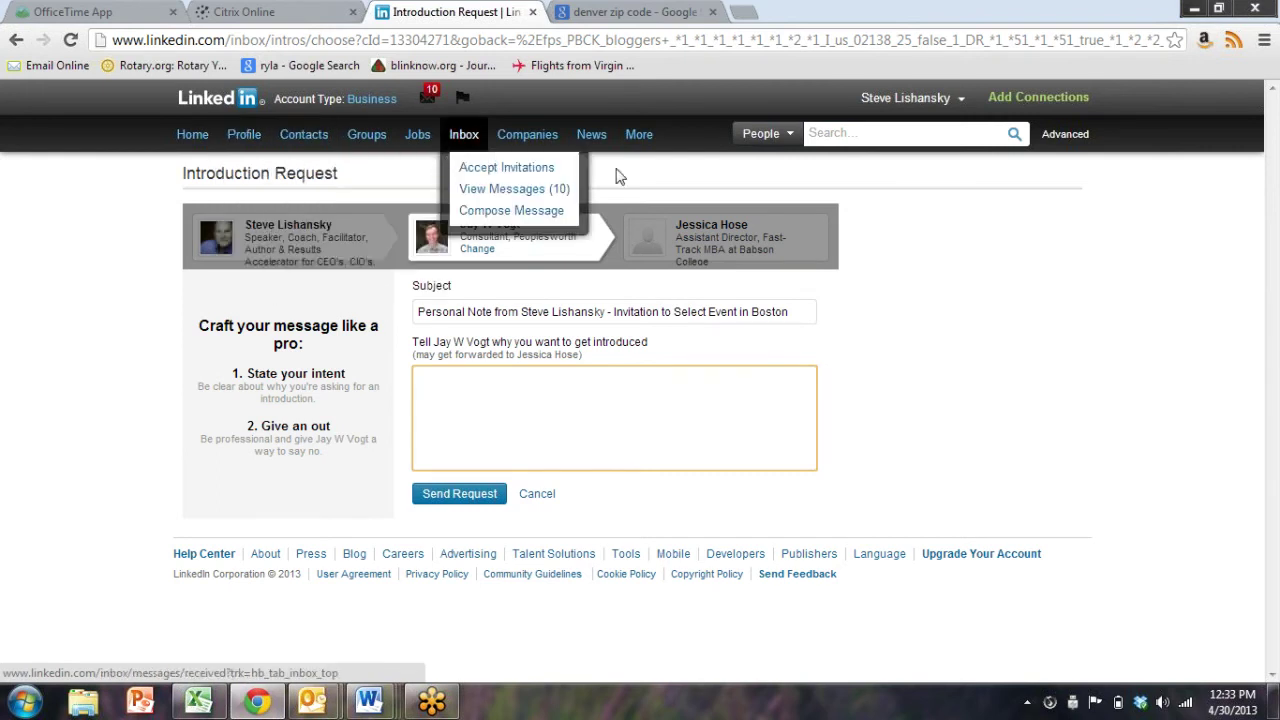
{"action": "left_click", "coordinate": [1084, 139]}
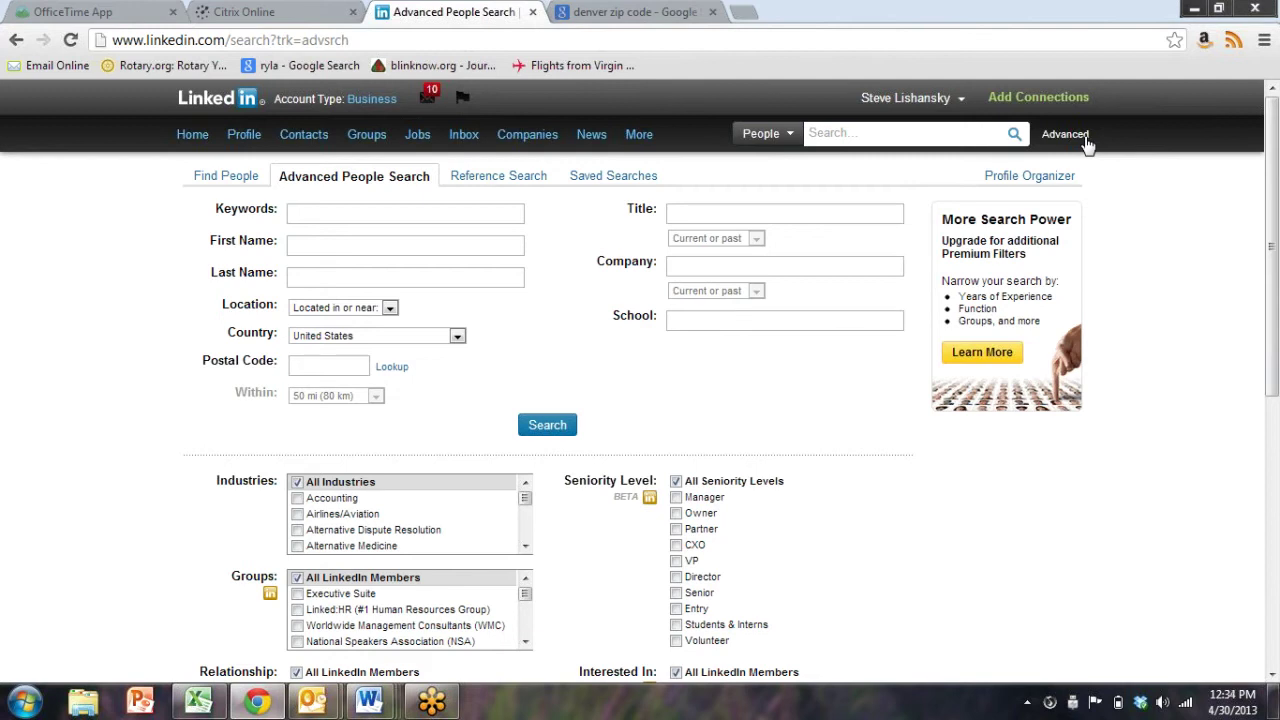
{"action": "left_click", "coordinate": [16, 40]}
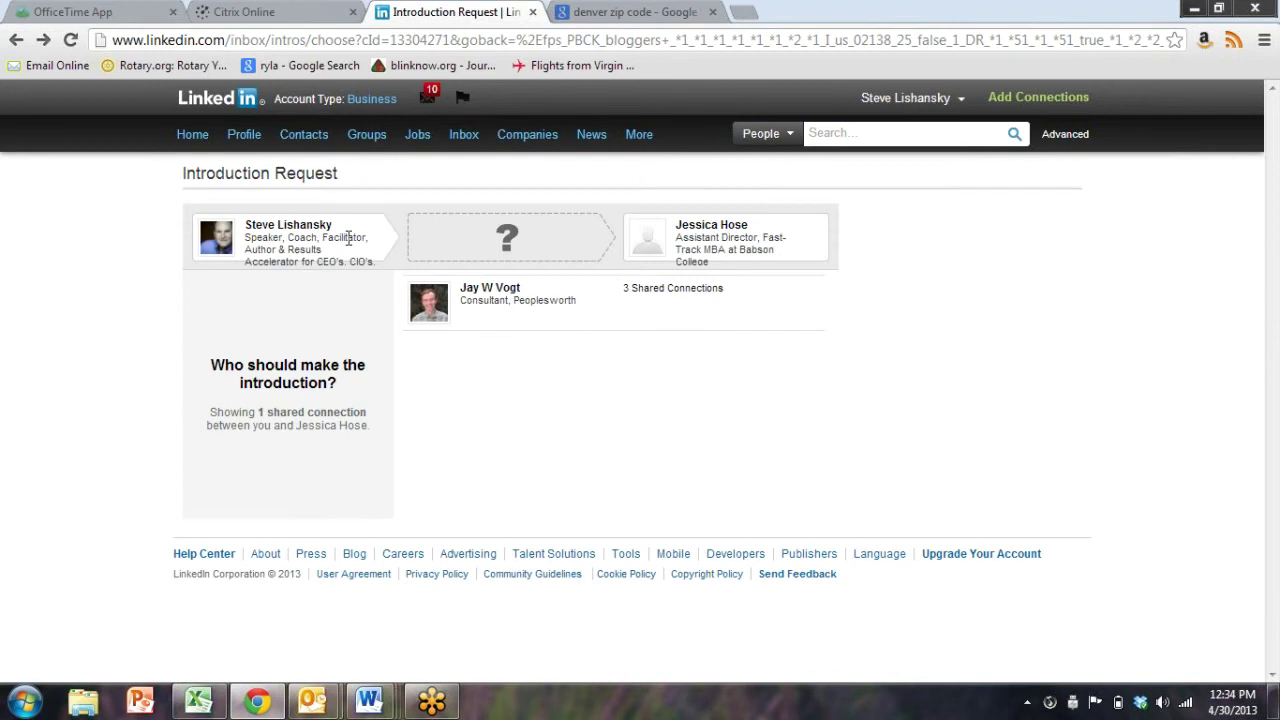
{"action": "left_click_drag", "start_coordinate": [800, 252], "coordinate": [669, 218]}
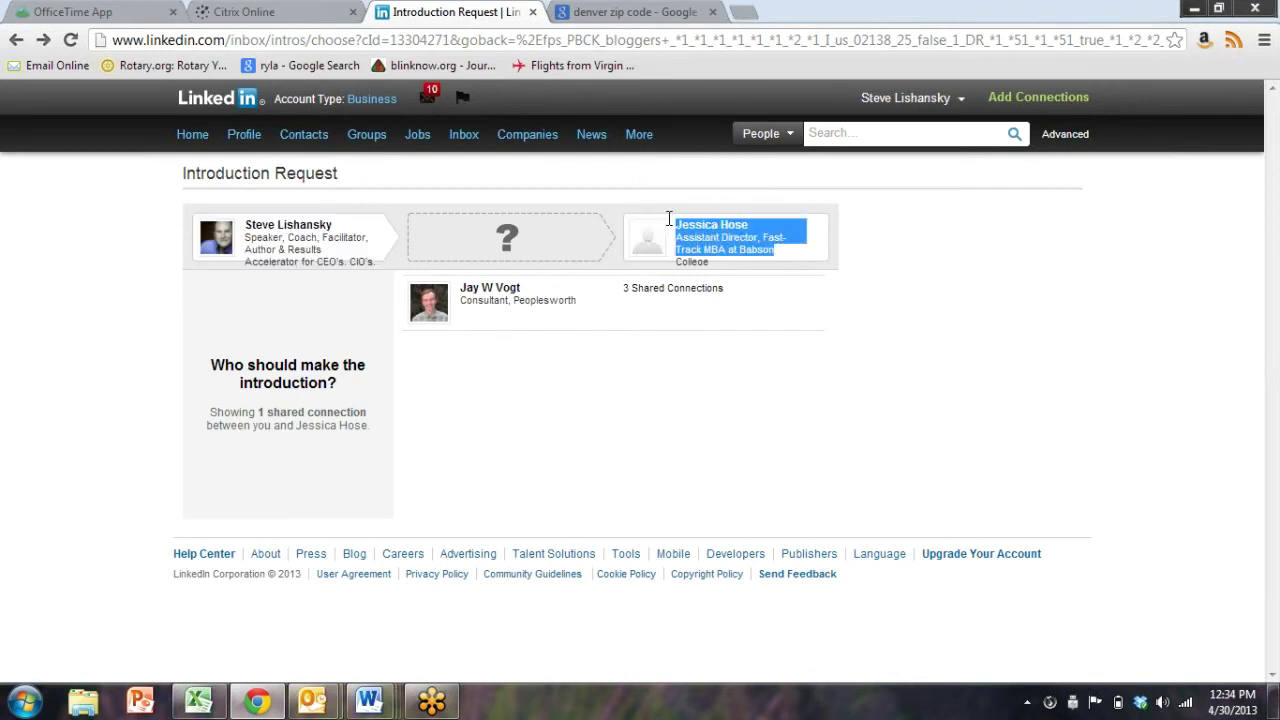
{"action": "left_click", "coordinate": [958, 276]}
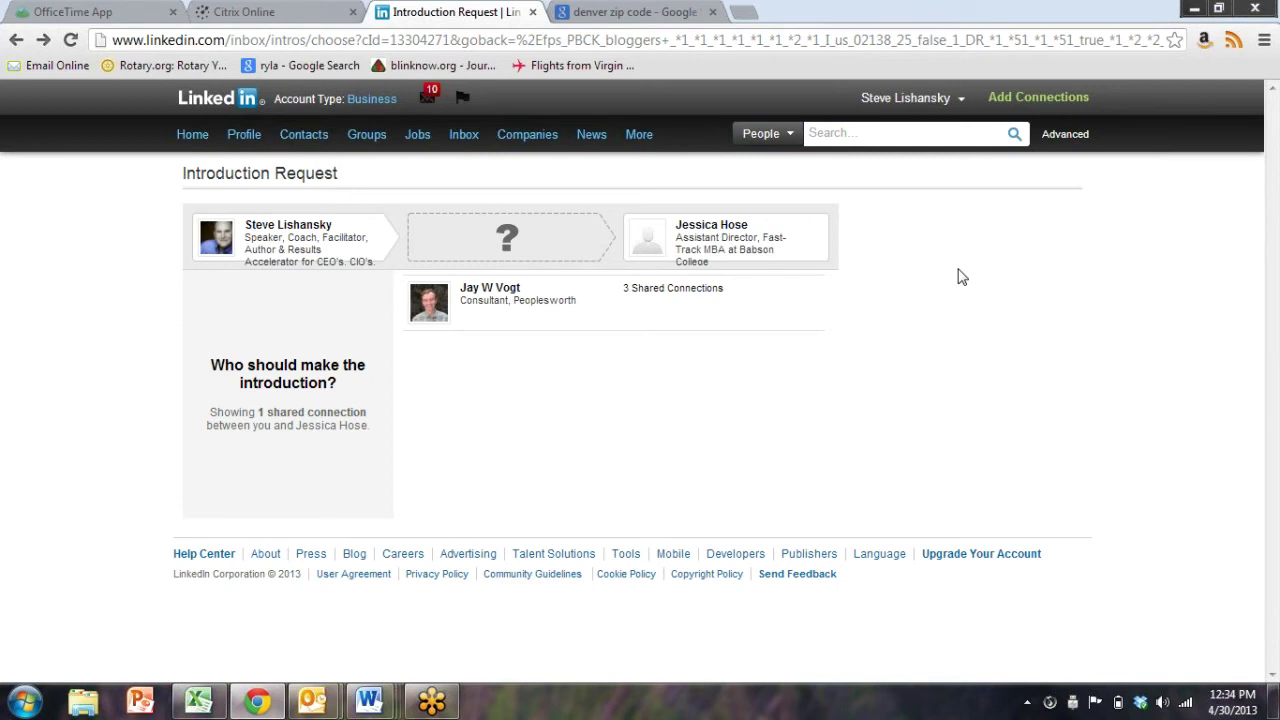
{"action": "left_click", "coordinate": [438, 306]}
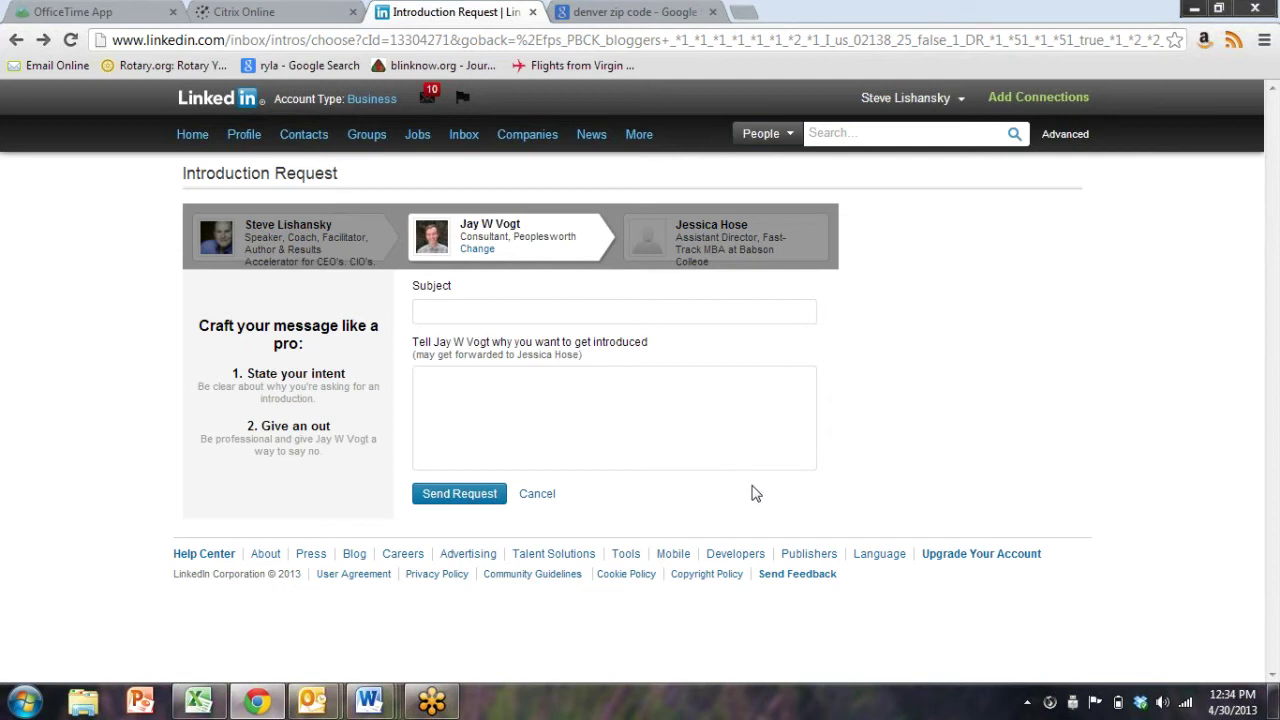
{"action": "mouse_move", "coordinate": [376, 139]}
Open the Advanced people search form and scroll through its filters
{"action": "left_click", "coordinate": [1072, 140]}
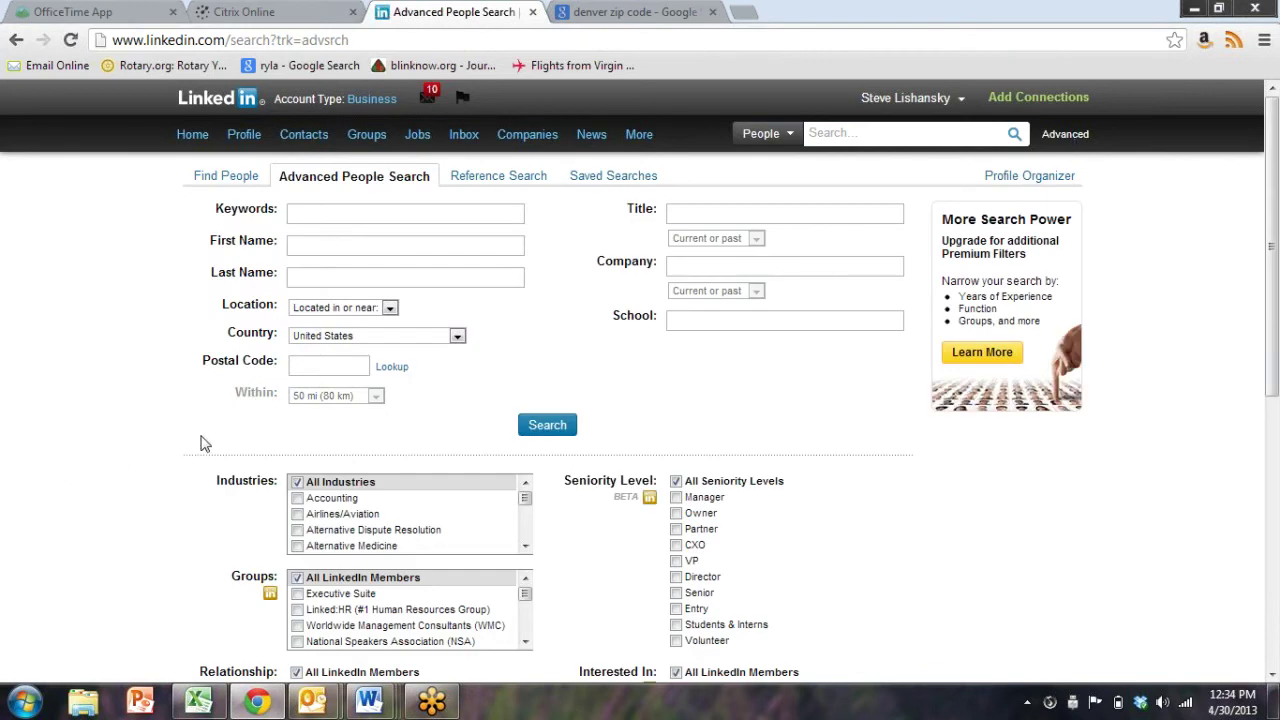
{"action": "scroll", "coordinate": [200, 443], "scroll_direction": "down", "scroll_amount": 3}
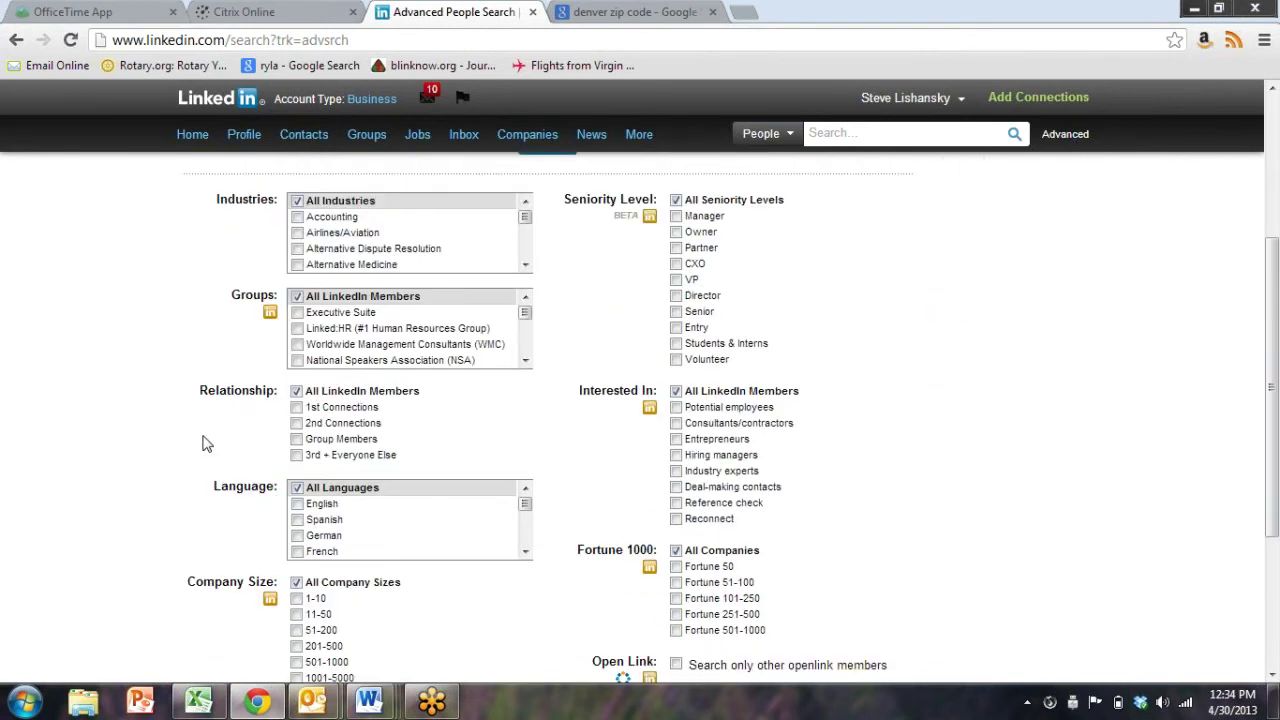
{"action": "scroll", "coordinate": [202, 444], "scroll_direction": "up", "scroll_amount": 2}
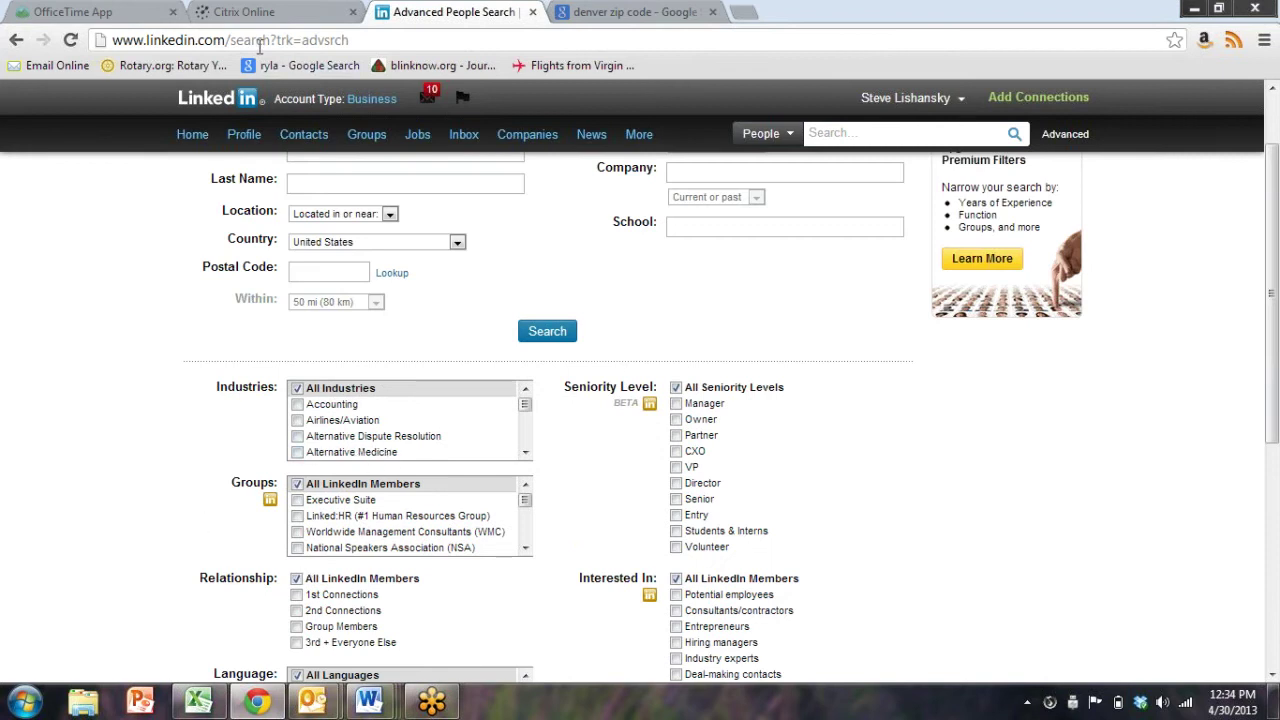
Browse the full list of your 46 groups, then return to the top and select the search box
{"action": "left_click", "coordinate": [370, 138]}
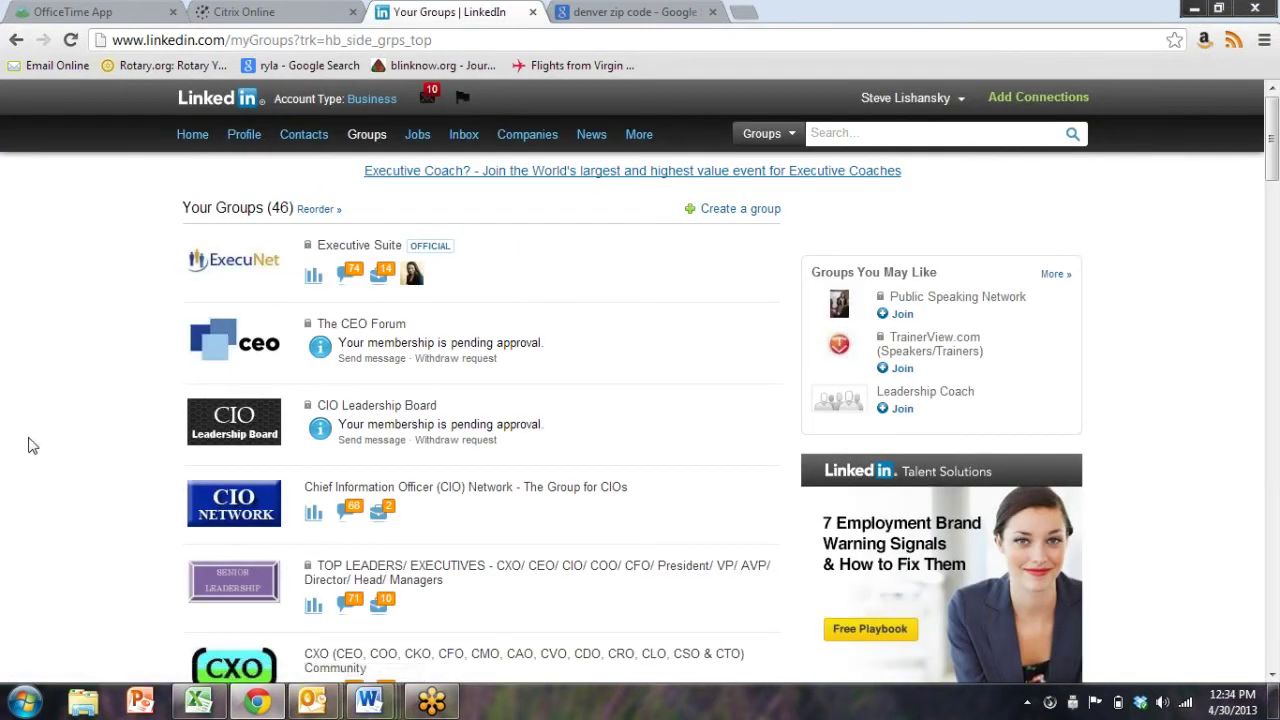
{"action": "scroll", "coordinate": [30, 445], "scroll_direction": "down", "scroll_amount": 5}
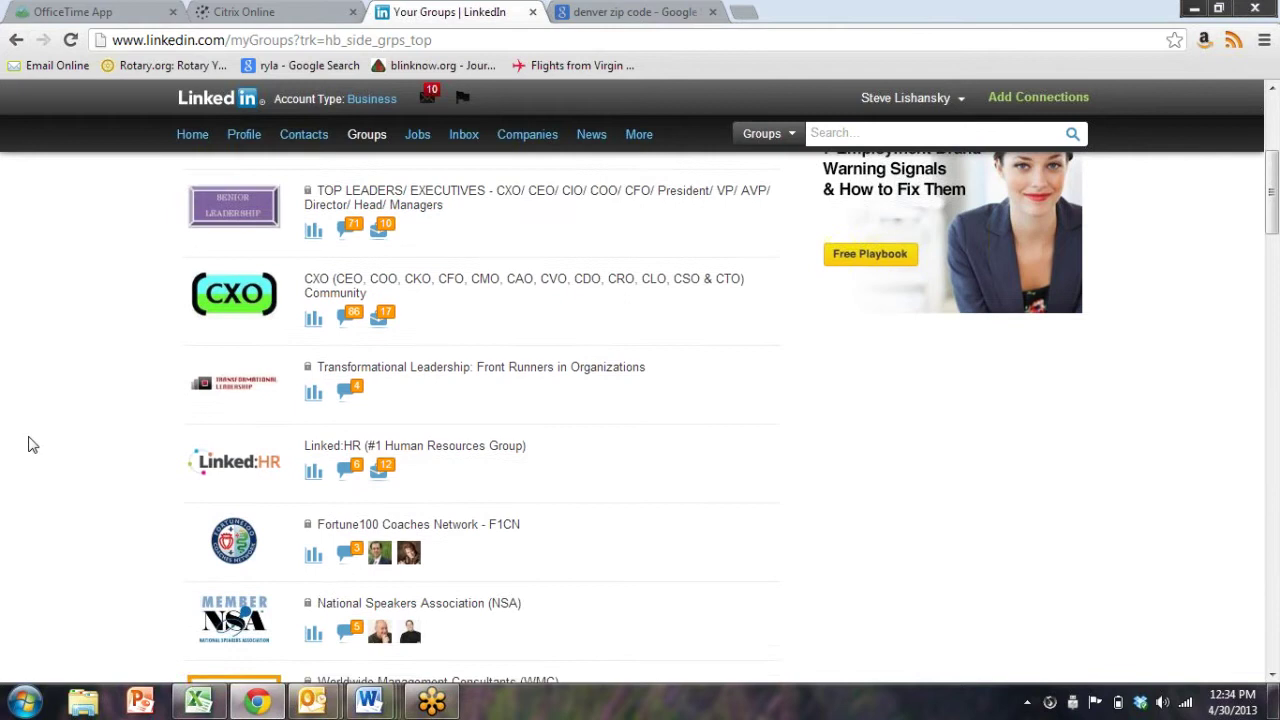
{"action": "scroll", "coordinate": [30, 445], "scroll_direction": "down", "scroll_amount": 7}
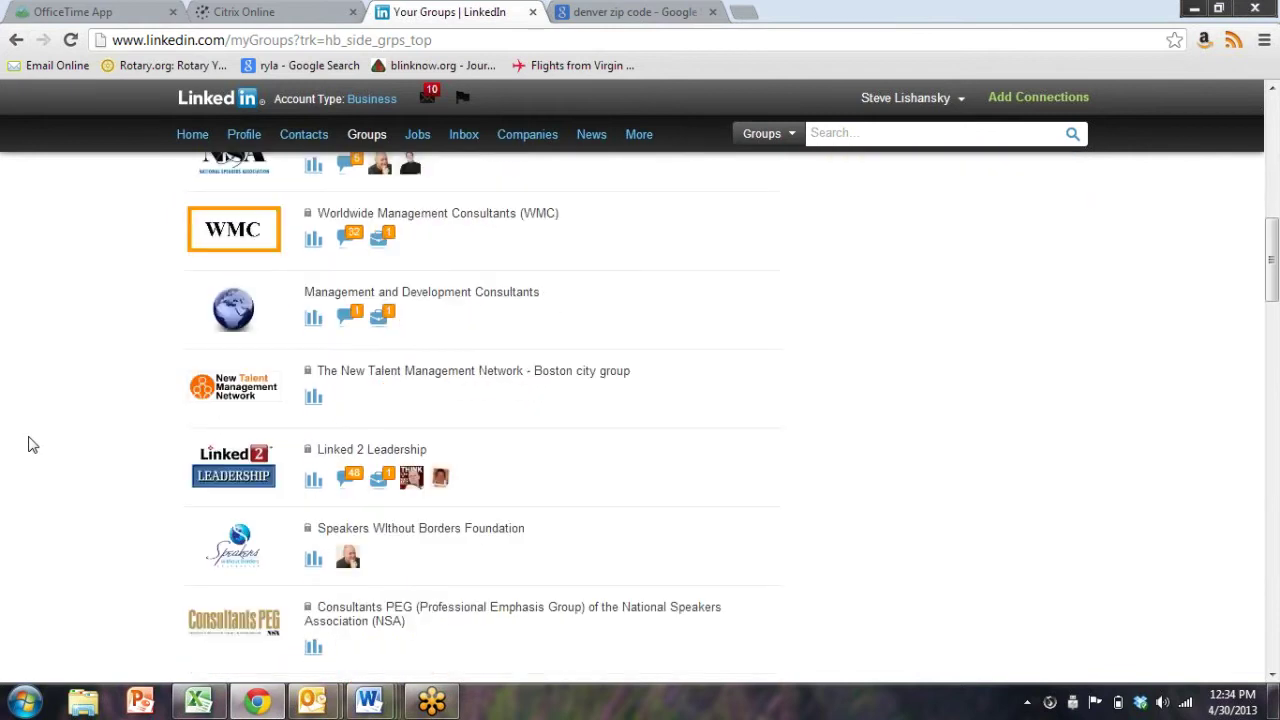
{"action": "scroll", "coordinate": [30, 445], "scroll_direction": "down", "scroll_amount": 5}
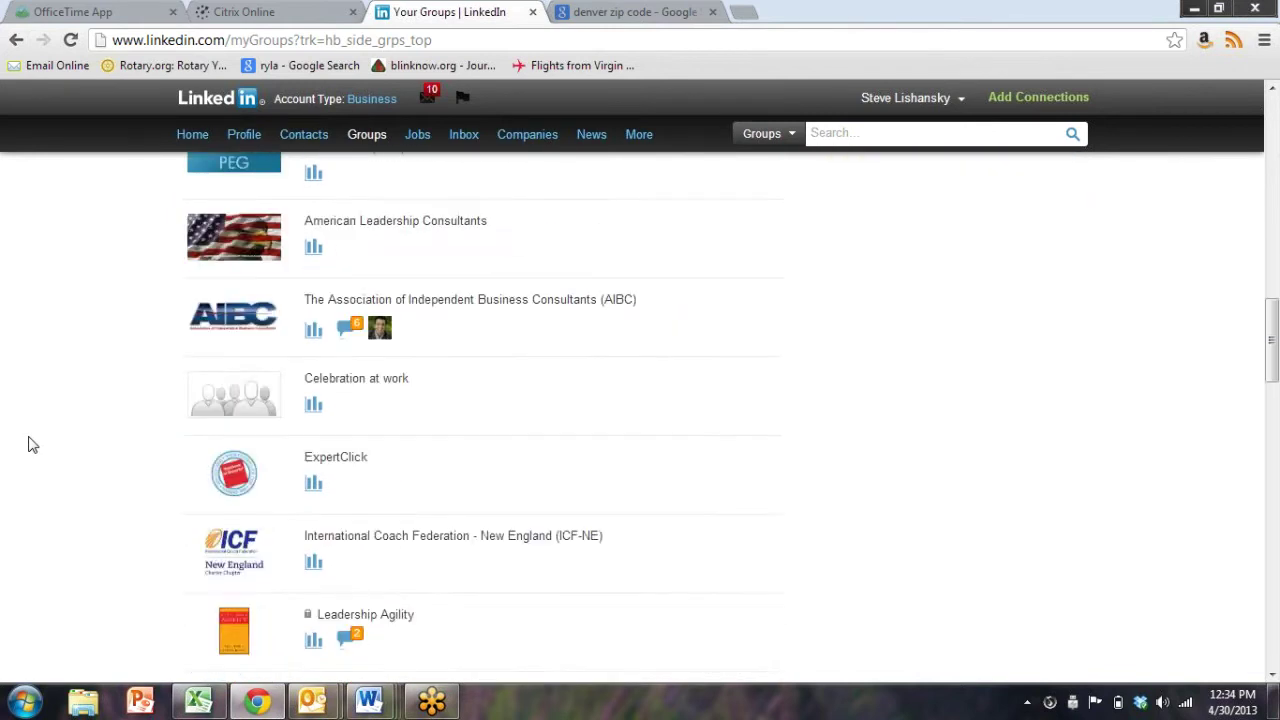
{"action": "scroll", "coordinate": [30, 443], "scroll_direction": "down", "scroll_amount": 6}
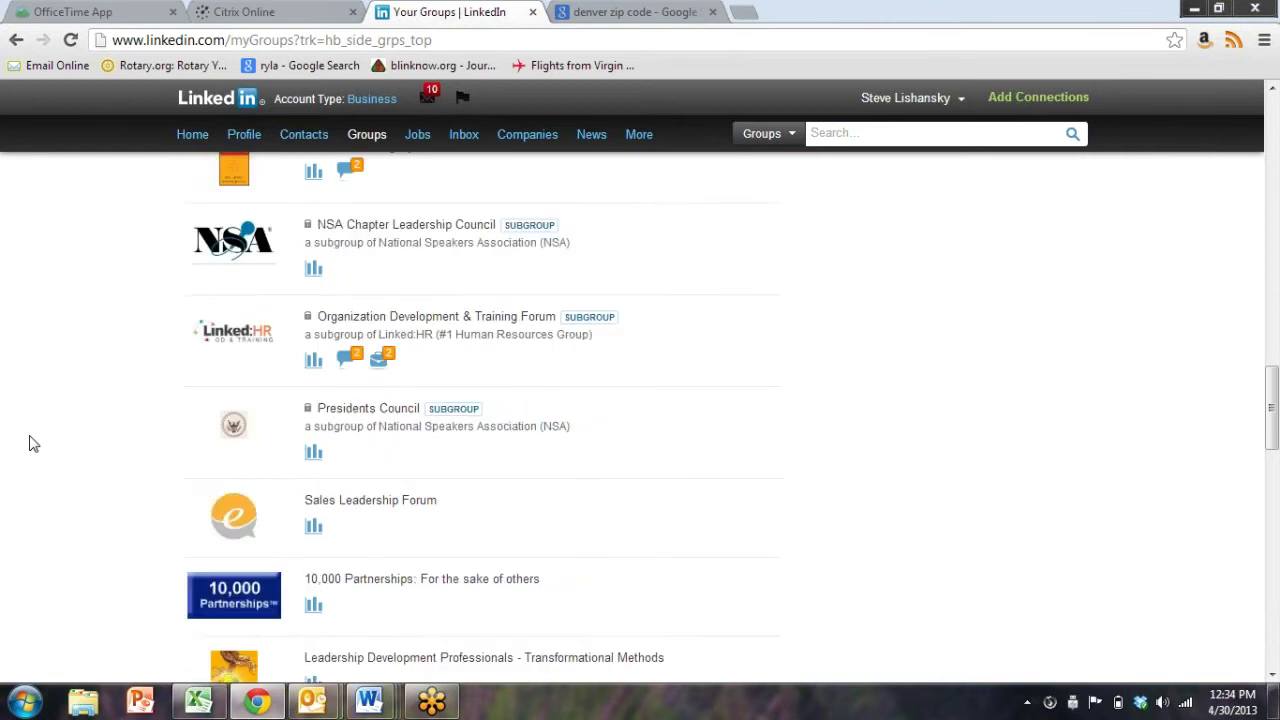
{"action": "scroll", "coordinate": [30, 443], "scroll_direction": "down", "scroll_amount": 7}
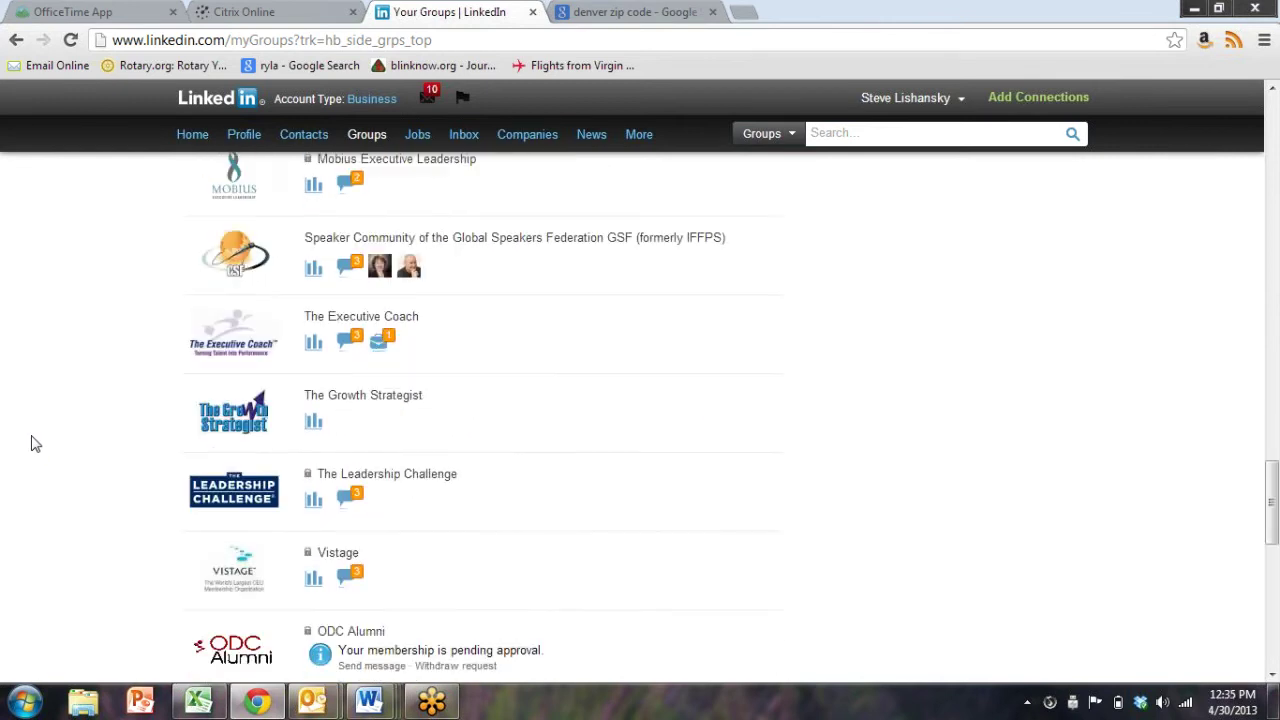
{"action": "scroll", "coordinate": [30, 443], "scroll_direction": "down", "scroll_amount": 4}
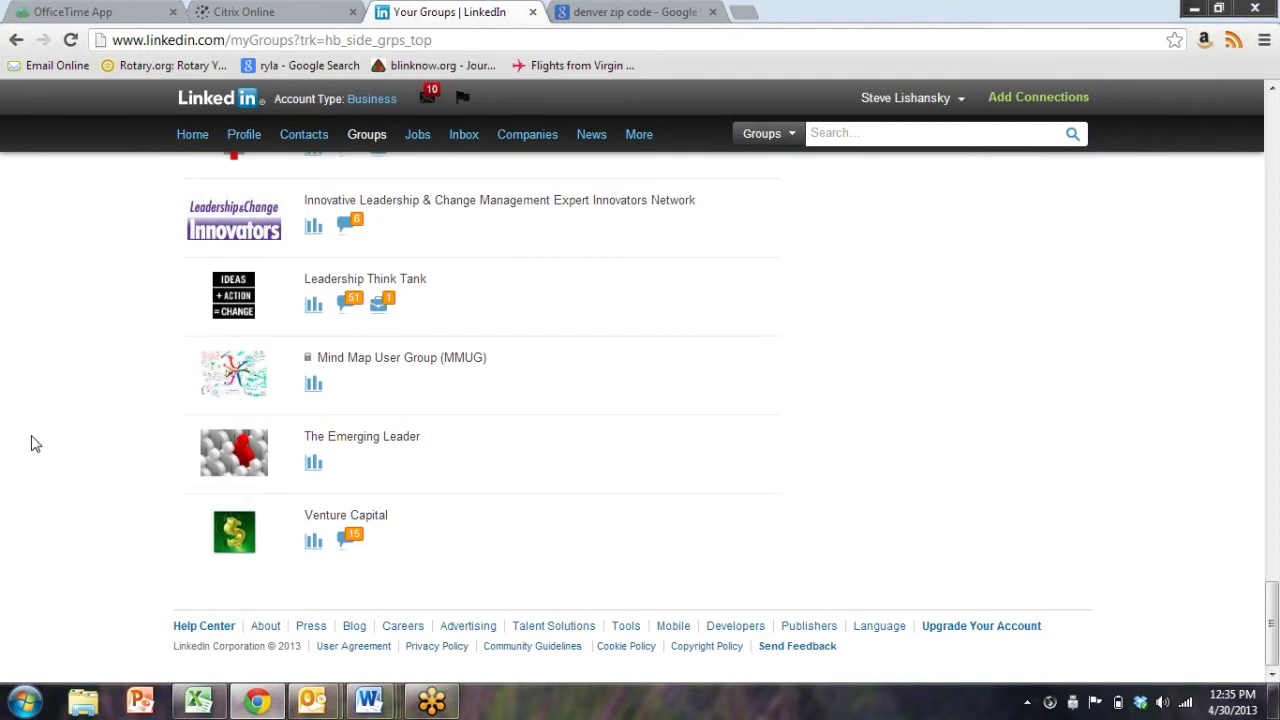
{"action": "key", "text": "Home"}
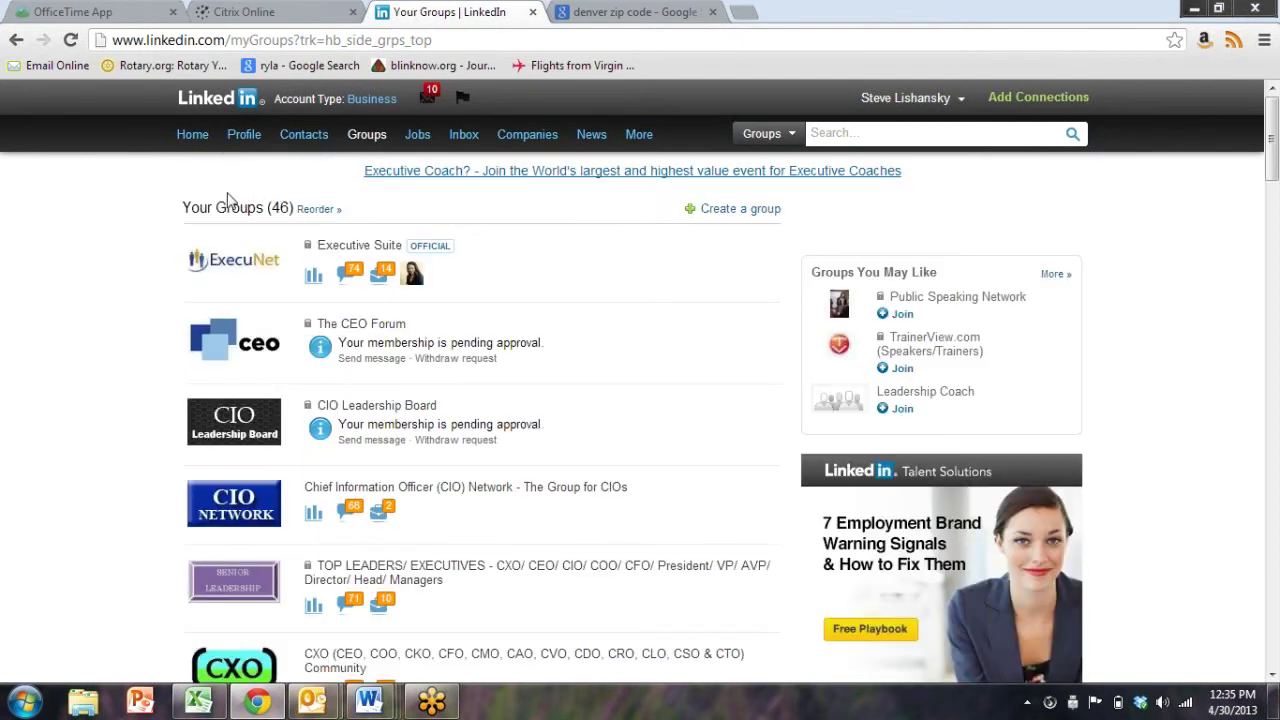
{"action": "left_click", "coordinate": [995, 134]}
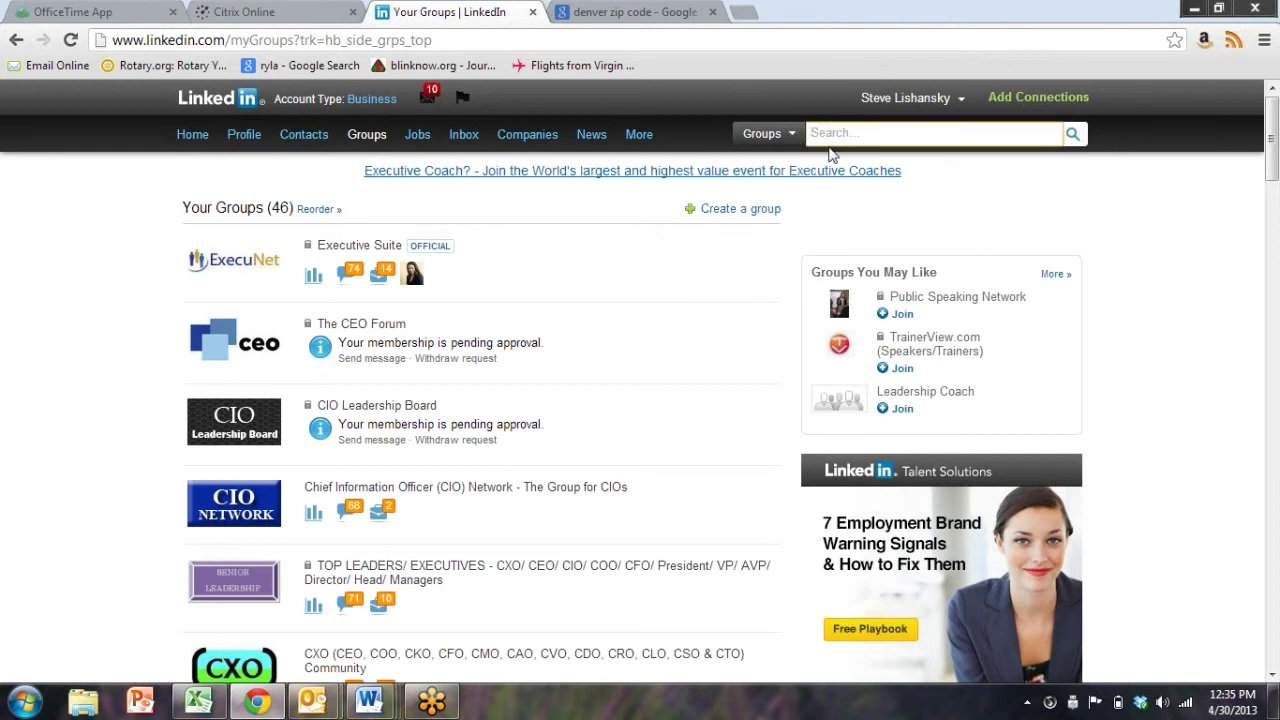
Search groups for 'boston' and scroll through the first page of results
{"action": "type", "text": "boston"}
{"action": "key", "text": "Return"}
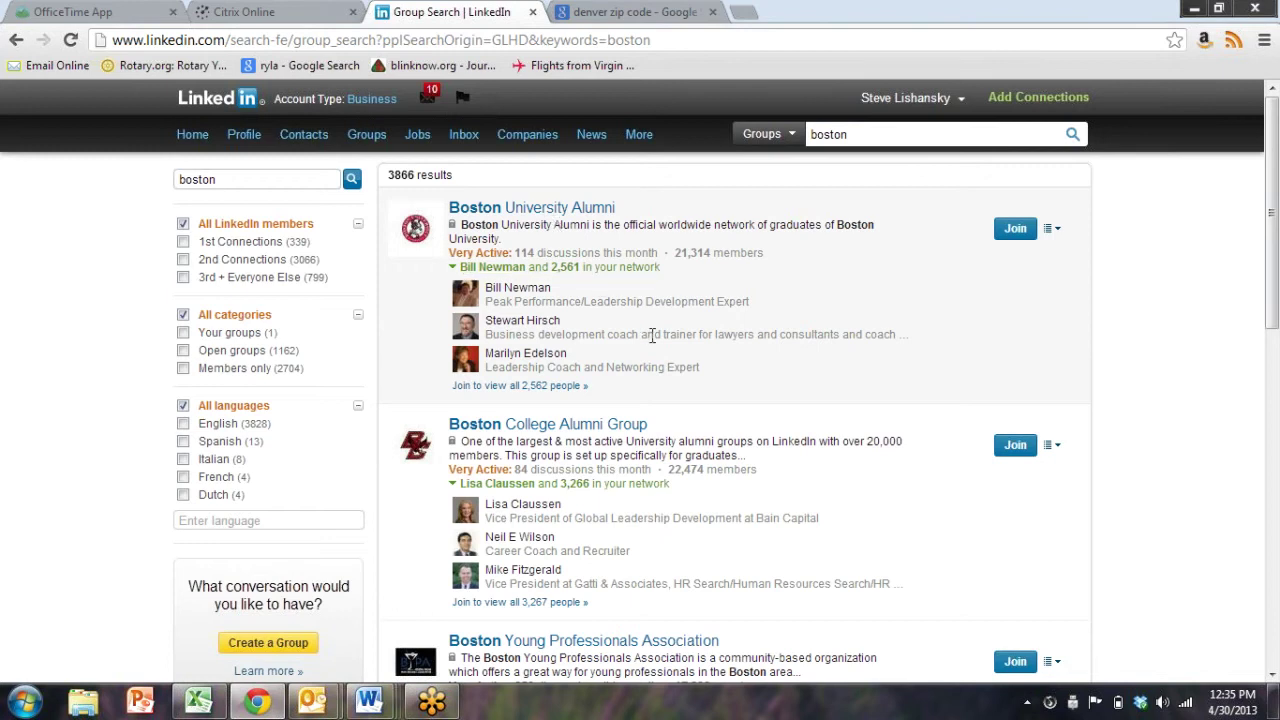
{"action": "scroll", "coordinate": [651, 335], "scroll_direction": "down", "scroll_amount": 4}
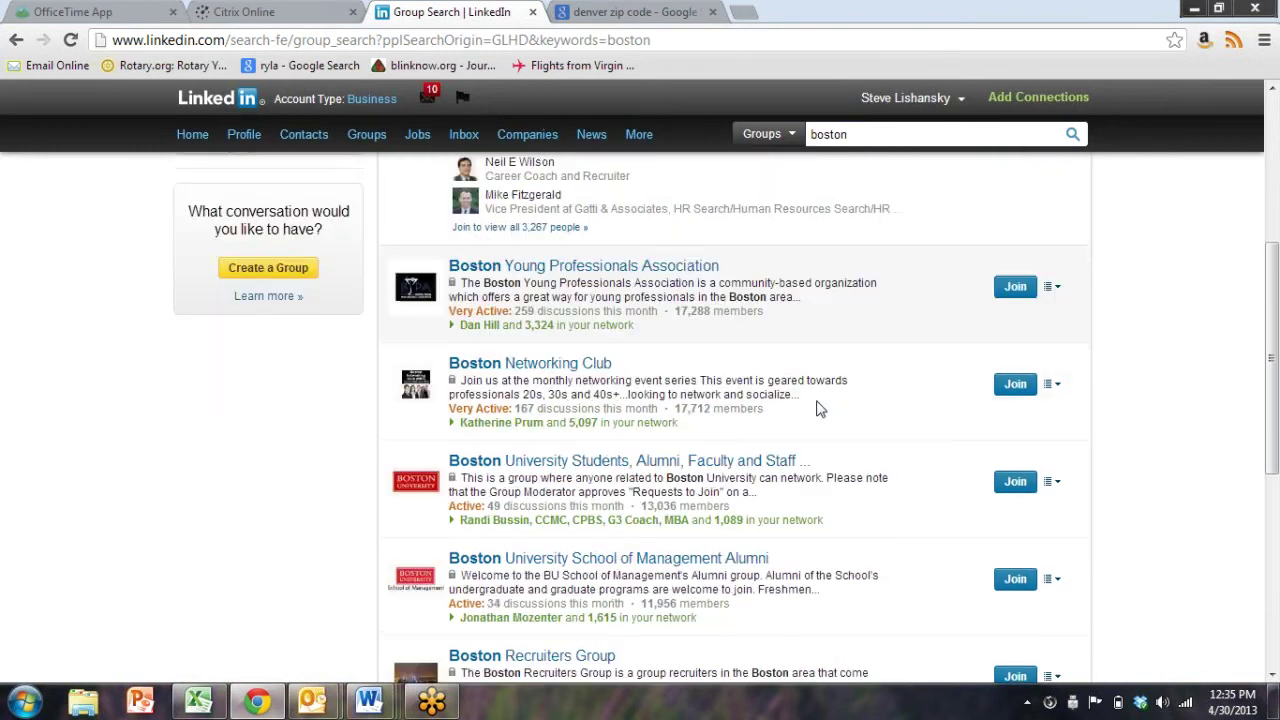
{"action": "scroll", "coordinate": [669, 289], "scroll_direction": "down", "scroll_amount": 1}
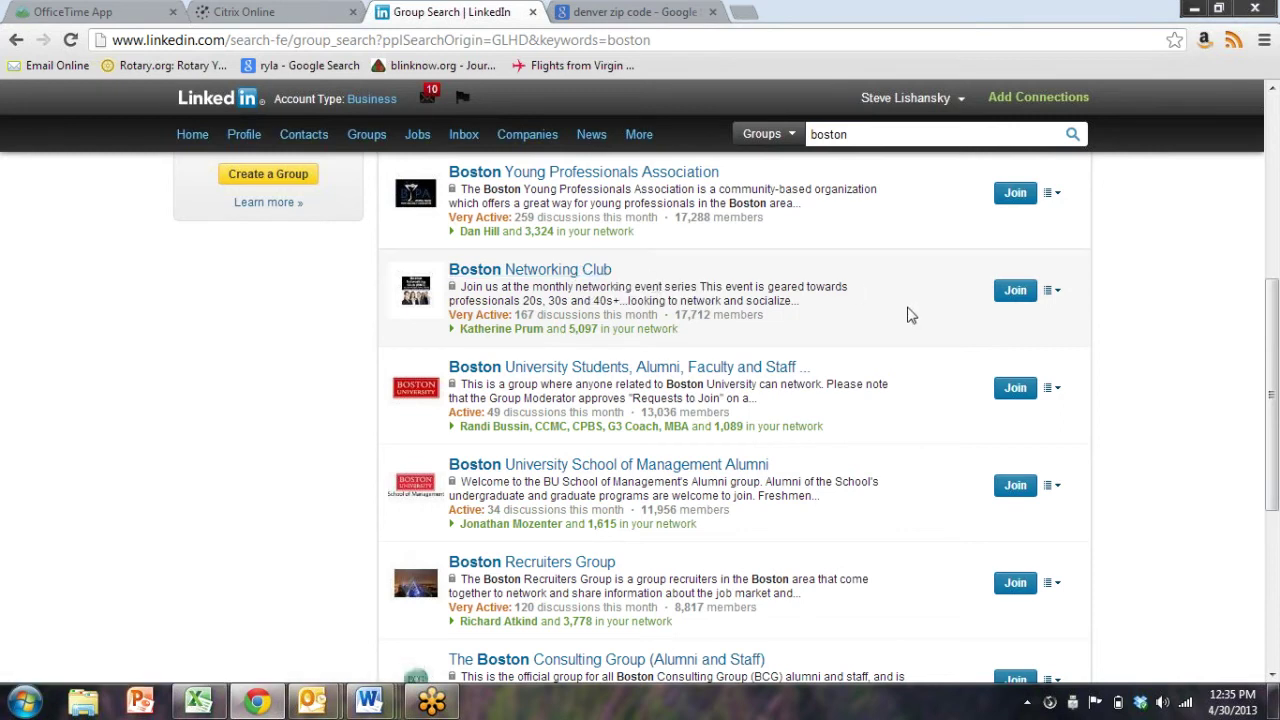
{"action": "scroll", "coordinate": [844, 340], "scroll_direction": "down", "scroll_amount": 3}
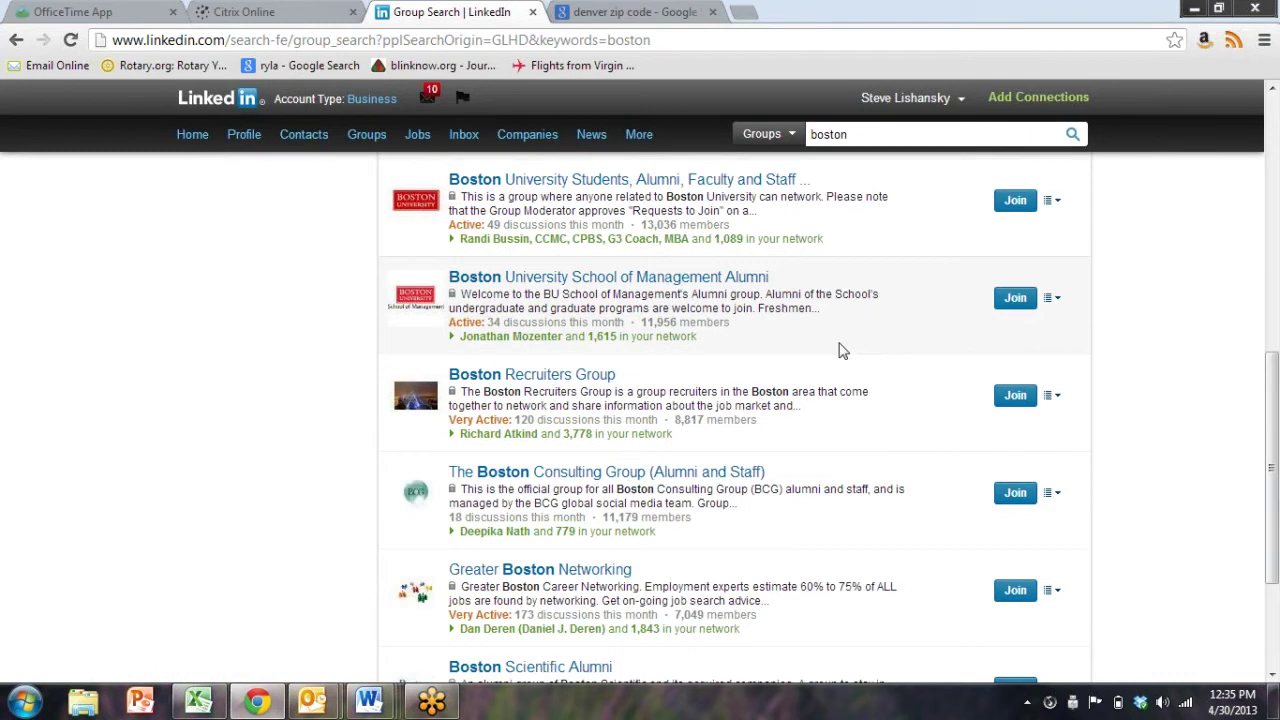
{"action": "scroll", "coordinate": [838, 348], "scroll_direction": "down", "scroll_amount": 1}
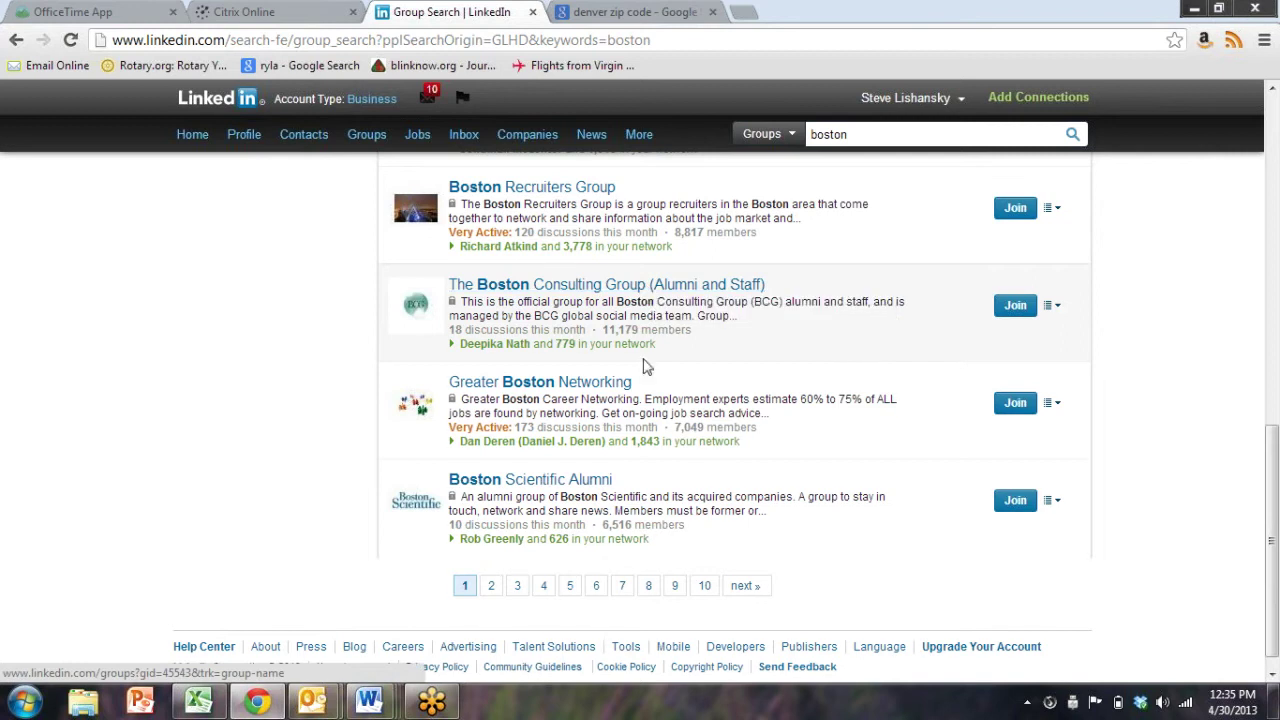
{"action": "scroll", "coordinate": [652, 432], "scroll_direction": "down", "scroll_amount": 1}
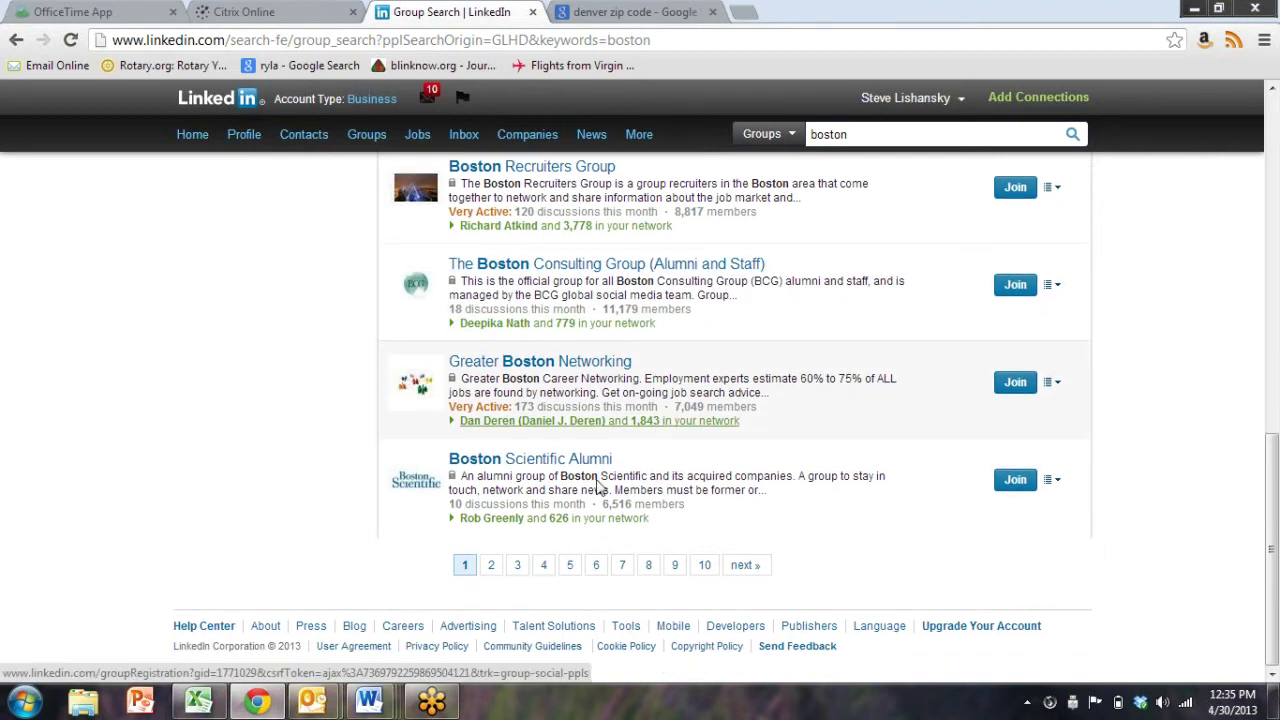
Browse the second and third pages of the boston group results
{"action": "left_click", "coordinate": [491, 565]}
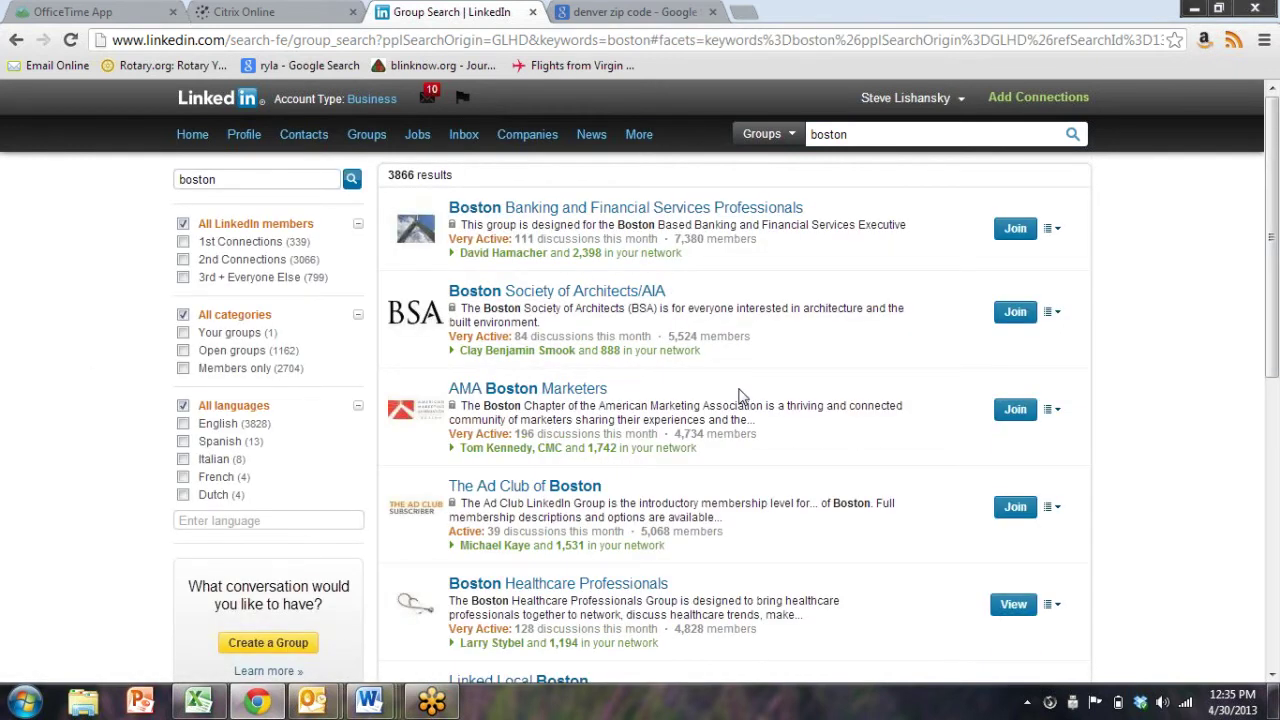
{"action": "scroll", "coordinate": [740, 394], "scroll_direction": "down", "scroll_amount": 2}
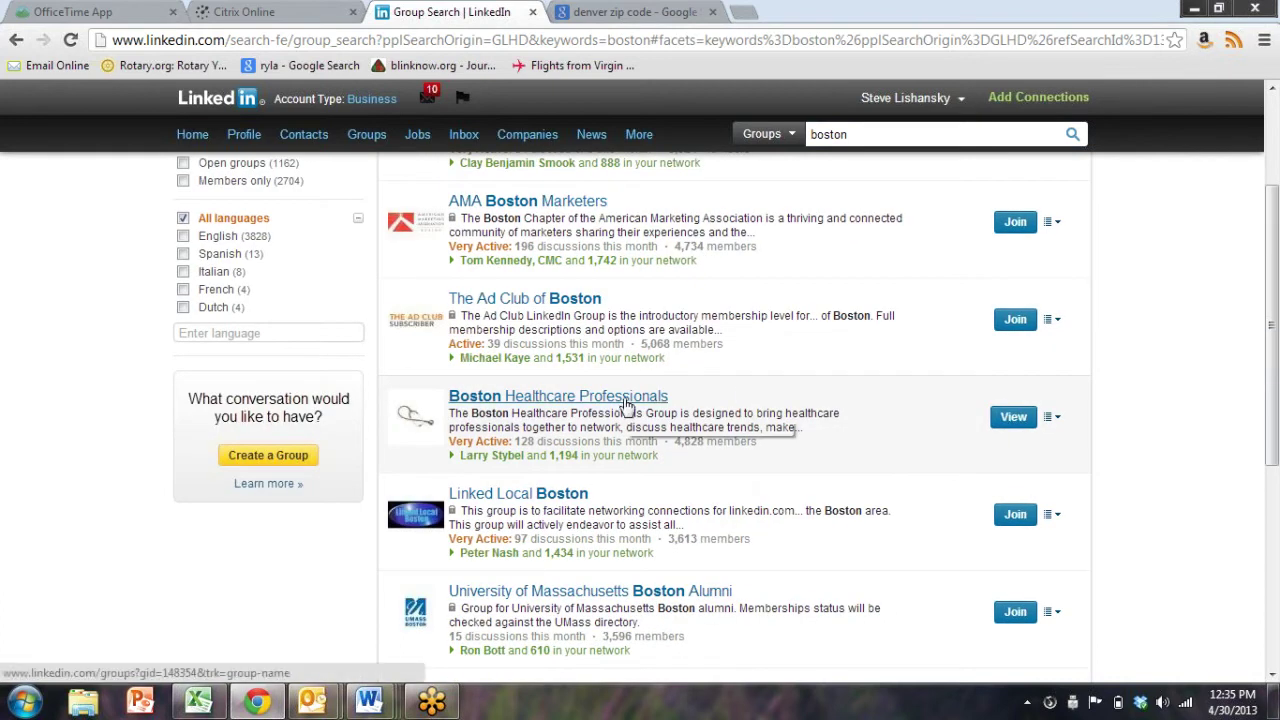
{"action": "scroll", "coordinate": [625, 405], "scroll_direction": "down", "scroll_amount": 2}
{"action": "scroll", "coordinate": [625, 405], "scroll_direction": "down", "scroll_amount": 3}
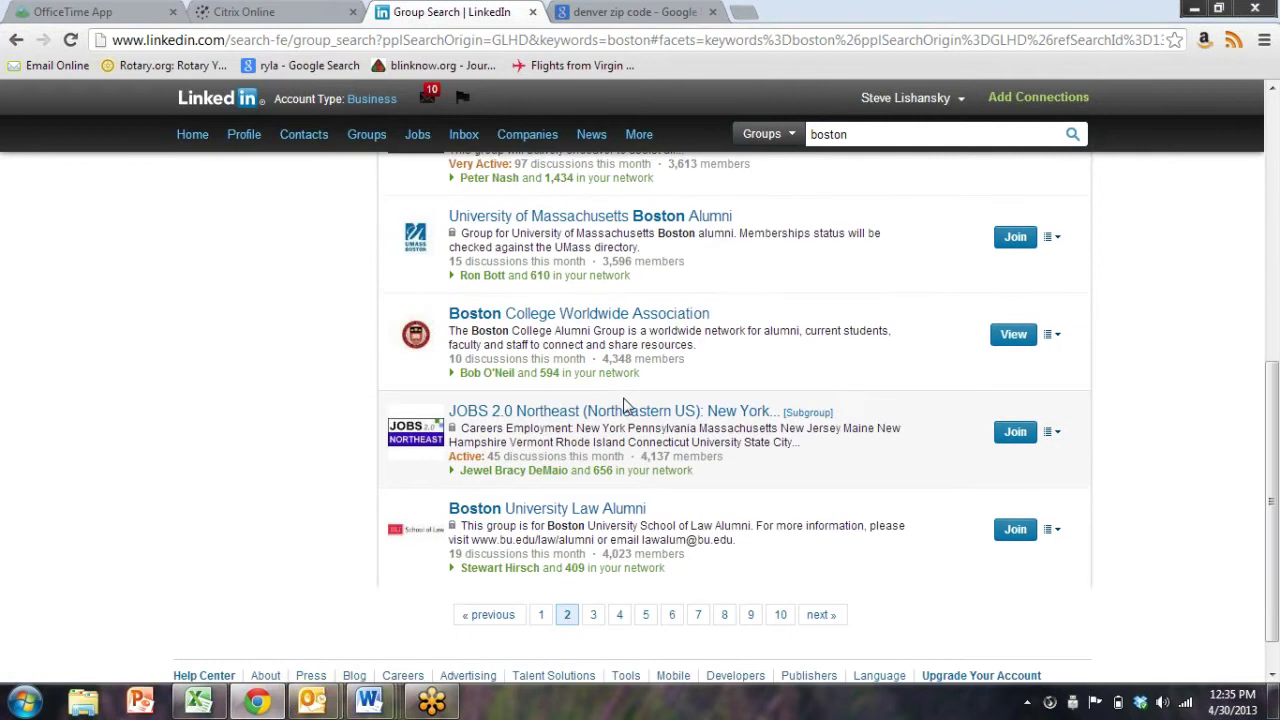
{"action": "left_click", "coordinate": [593, 565]}
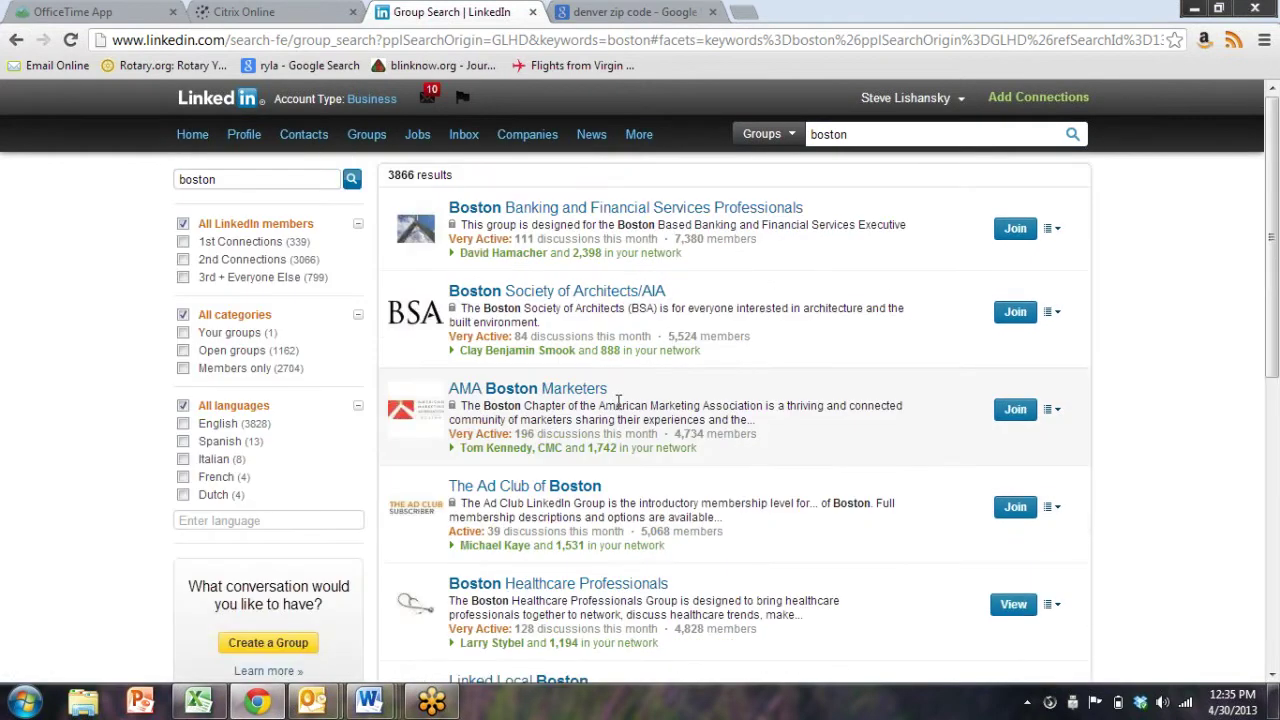
{"action": "scroll", "coordinate": [620, 410], "scroll_direction": "down", "scroll_amount": 5}
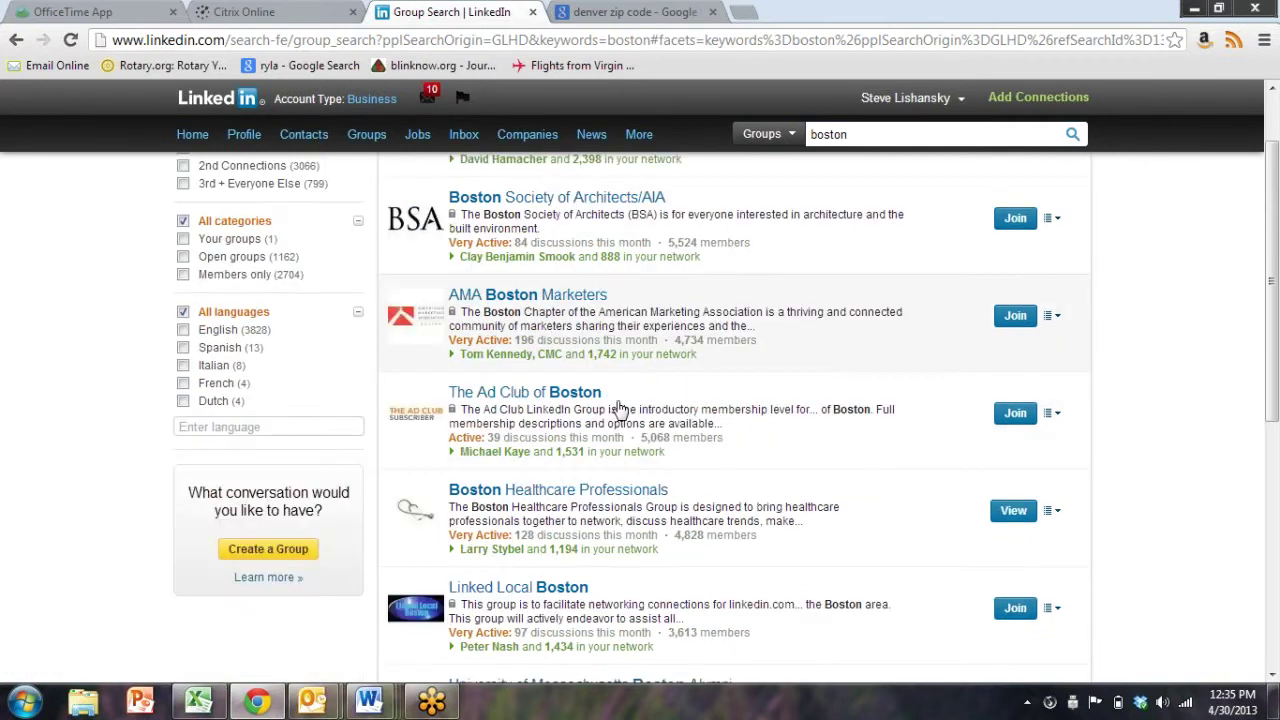
{"action": "left_click", "coordinate": [597, 567]}
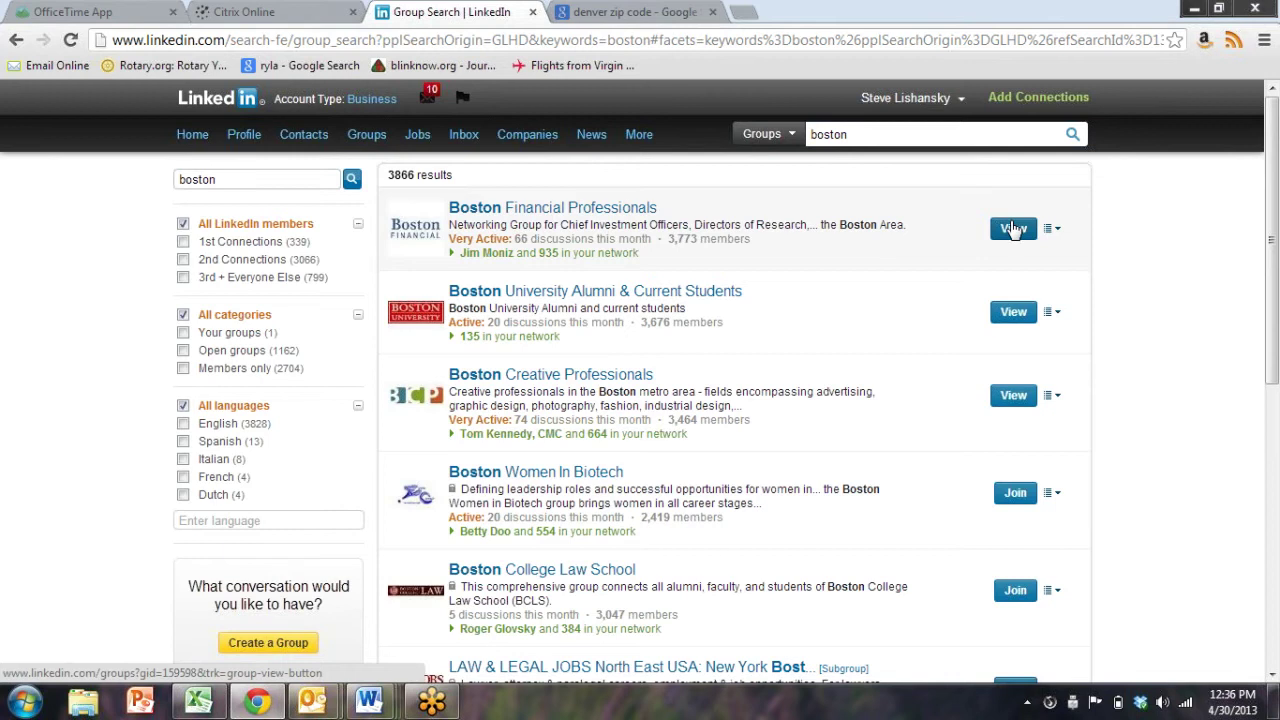
Scroll the third page, return to the top, and open Boston Financial Professionals
{"action": "scroll", "coordinate": [967, 349], "scroll_direction": "down", "scroll_amount": 2}
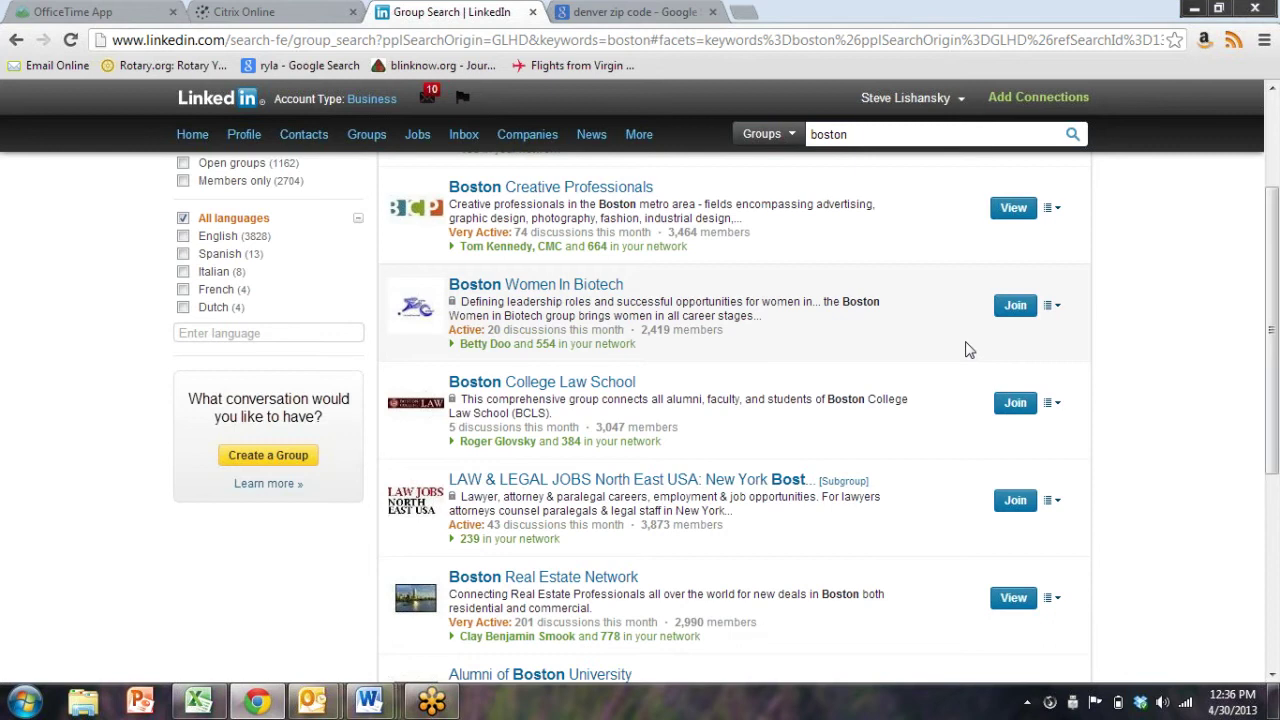
{"action": "scroll", "coordinate": [967, 349], "scroll_direction": "down", "scroll_amount": 1}
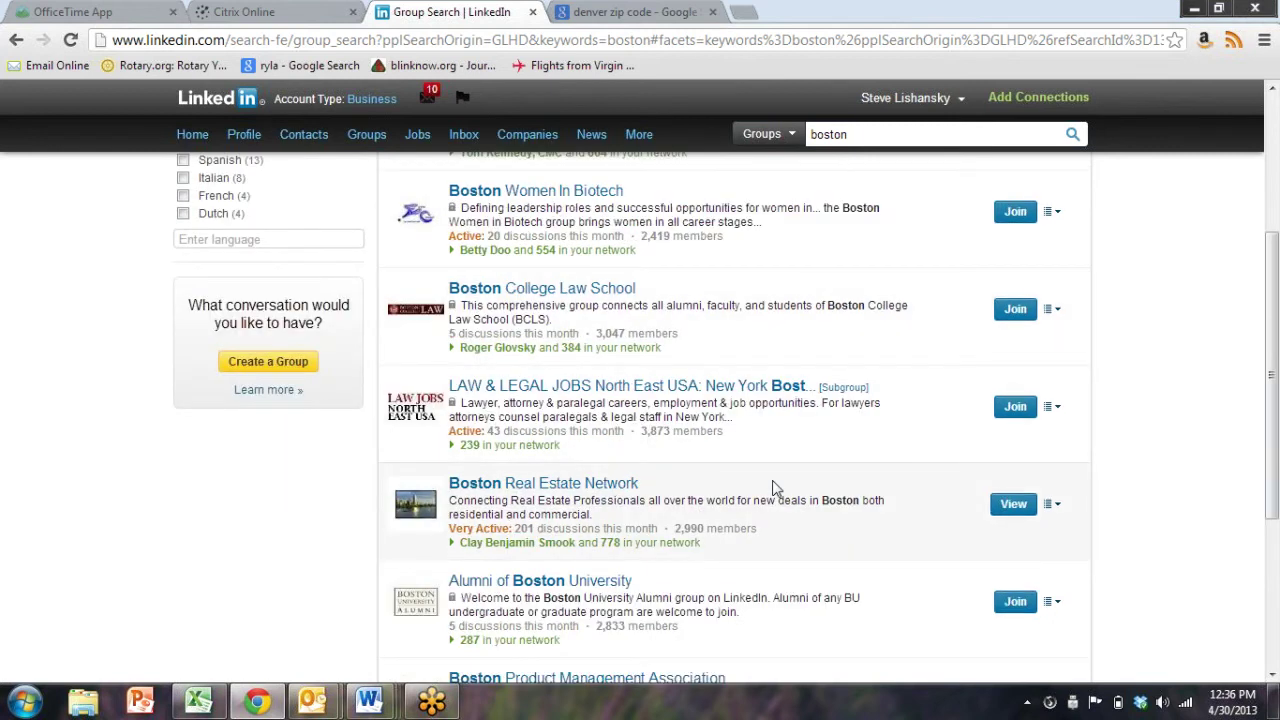
{"action": "scroll", "coordinate": [779, 485], "scroll_direction": "down", "scroll_amount": 3}
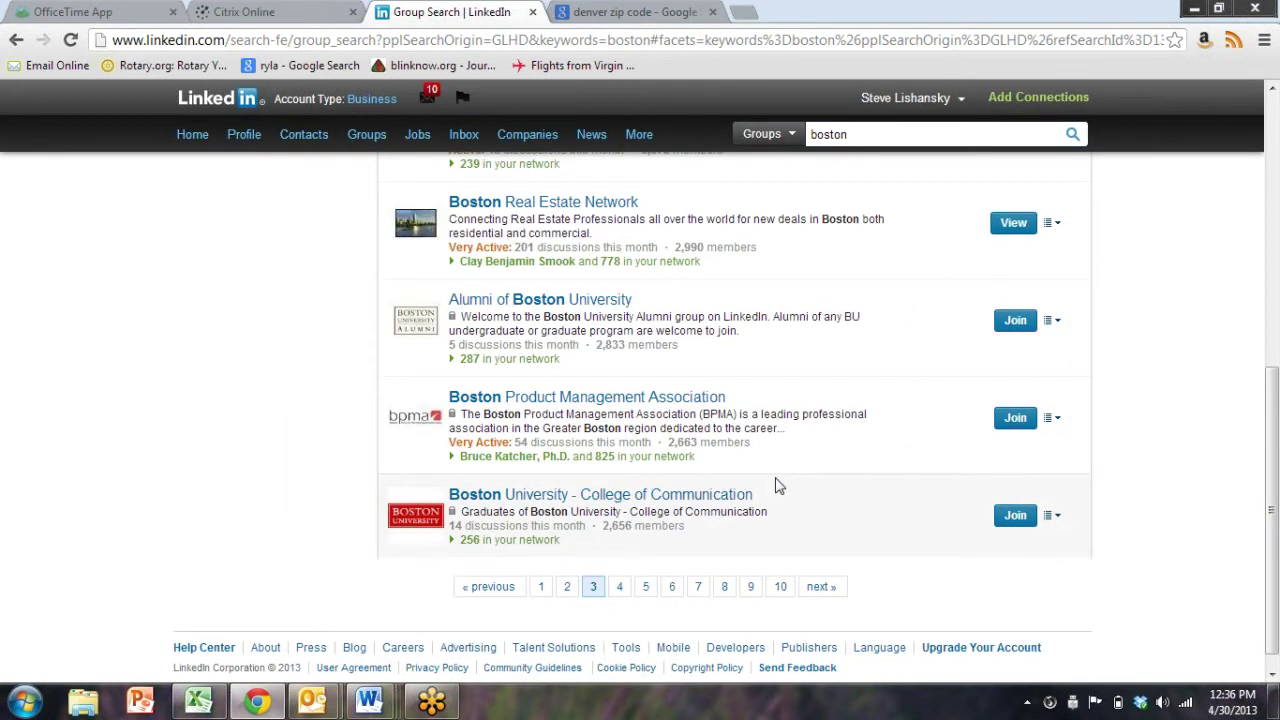
{"action": "scroll", "coordinate": [540, 397], "scroll_direction": "up", "scroll_amount": 6}
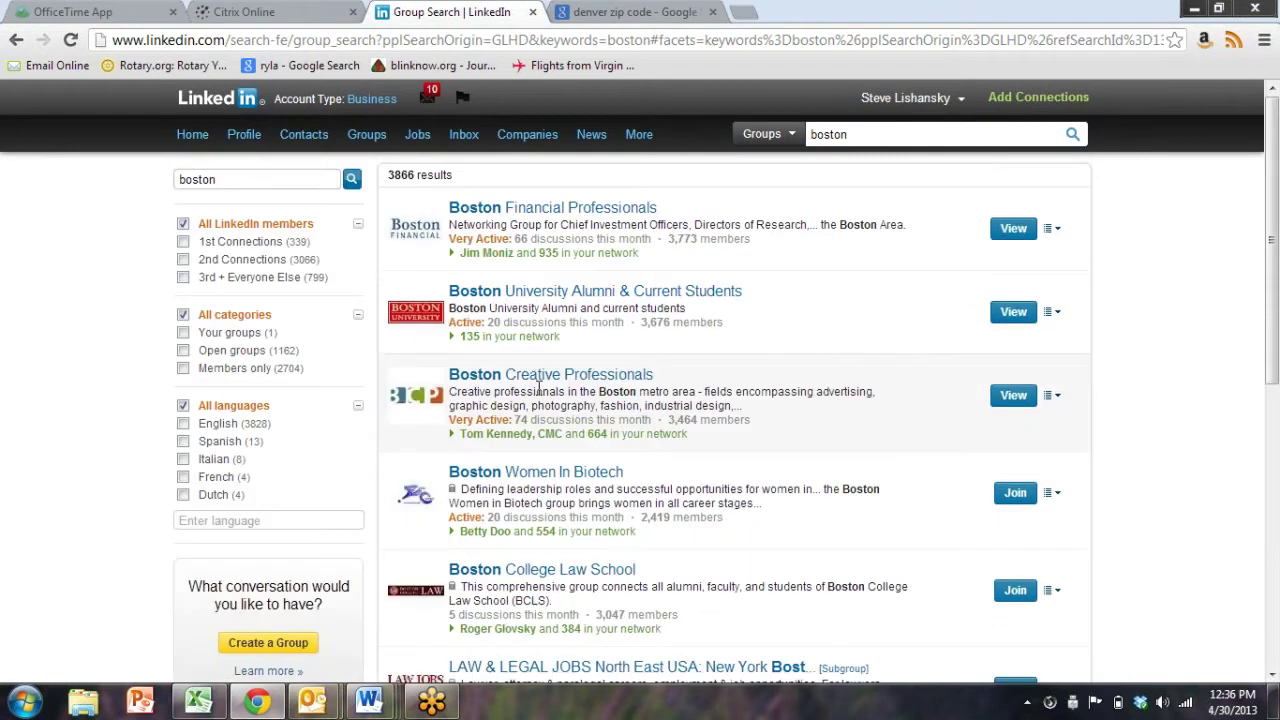
{"action": "left_click", "coordinate": [1014, 230]}
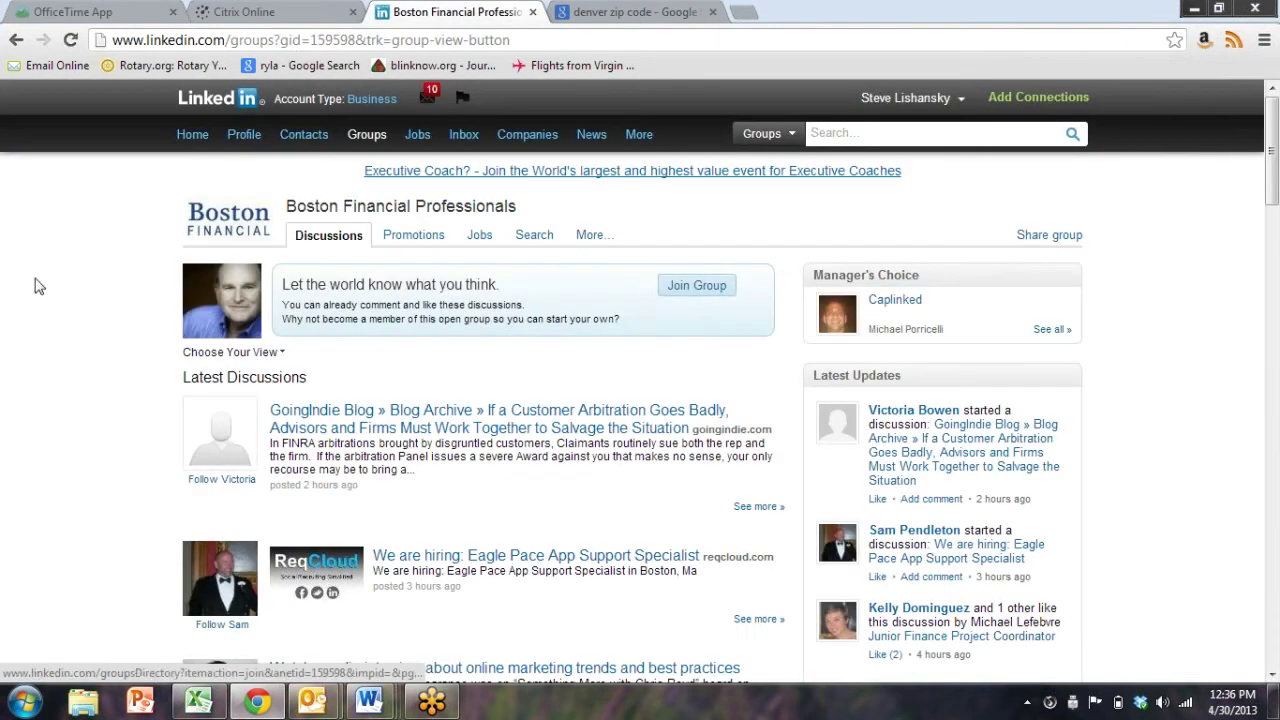
Join Boston Financial Professionals and acknowledge the open-group notice with Continue
{"action": "left_click", "coordinate": [706, 288]}
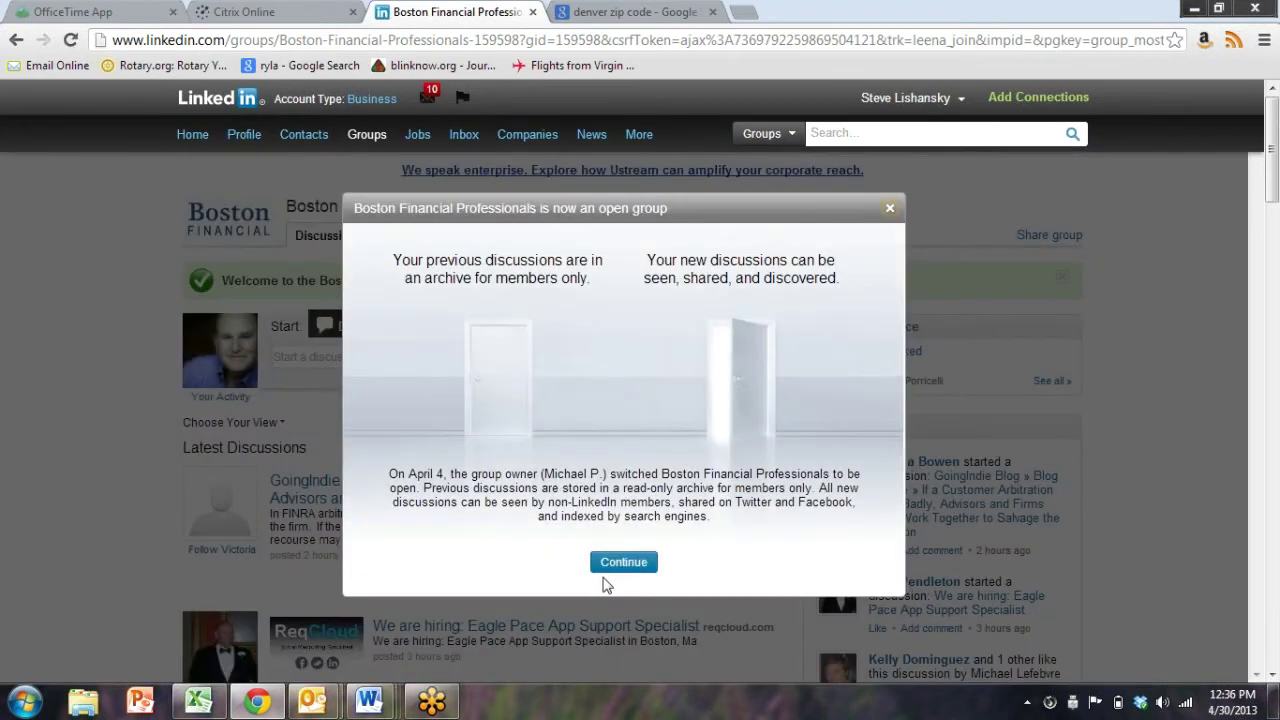
{"action": "left_click", "coordinate": [612, 565]}
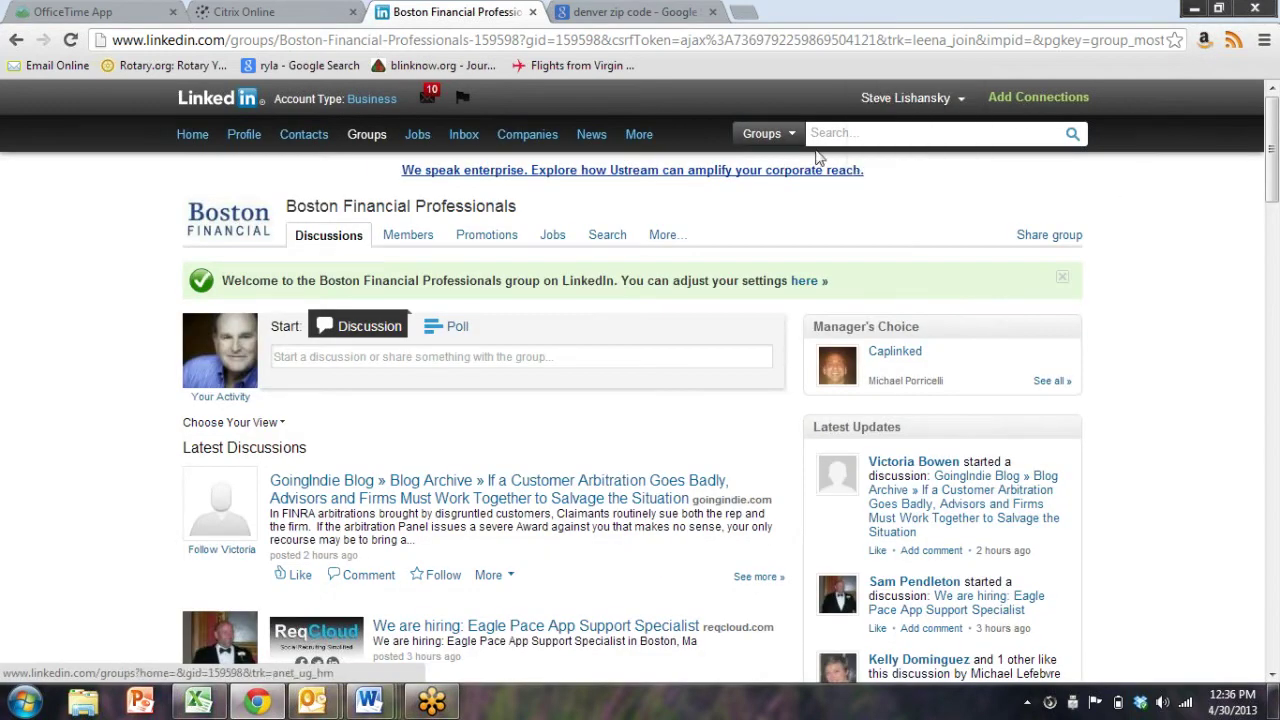
Switch the search scope to People and bring up the Advanced people search form
{"action": "left_click", "coordinate": [766, 132]}
{"action": "left_click", "coordinate": [781, 164]}
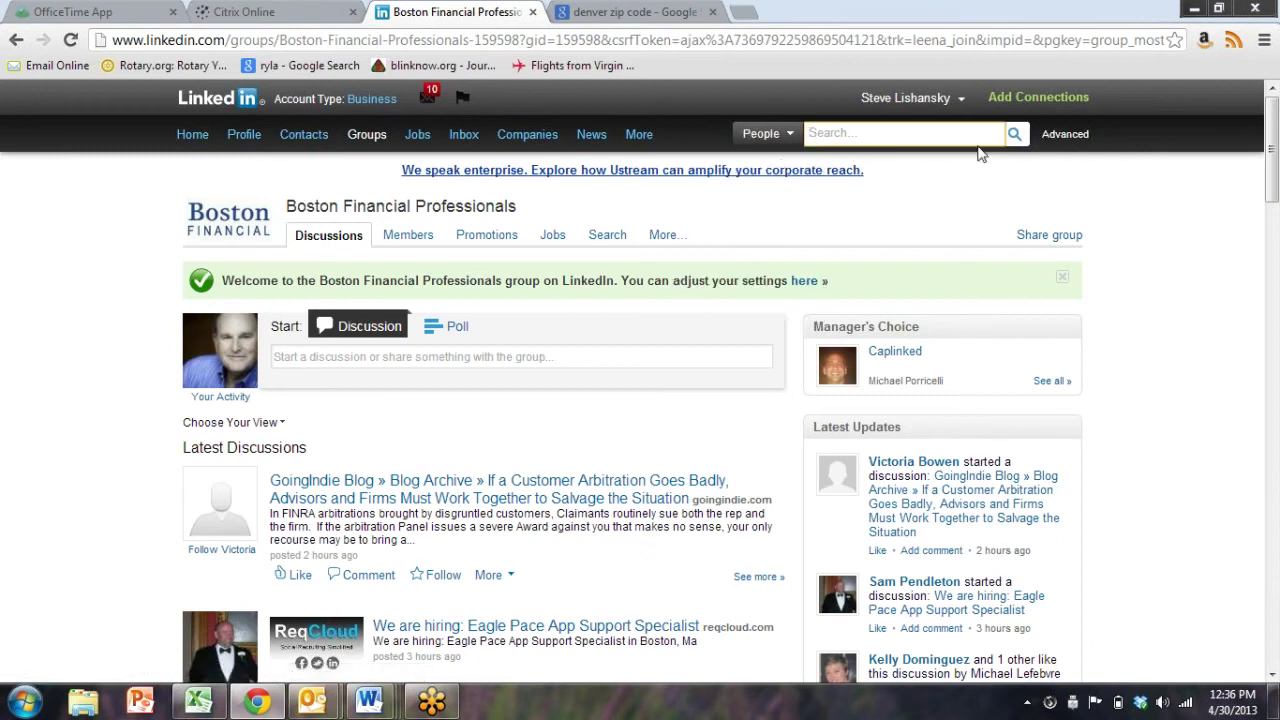
{"action": "left_click", "coordinate": [1066, 137]}
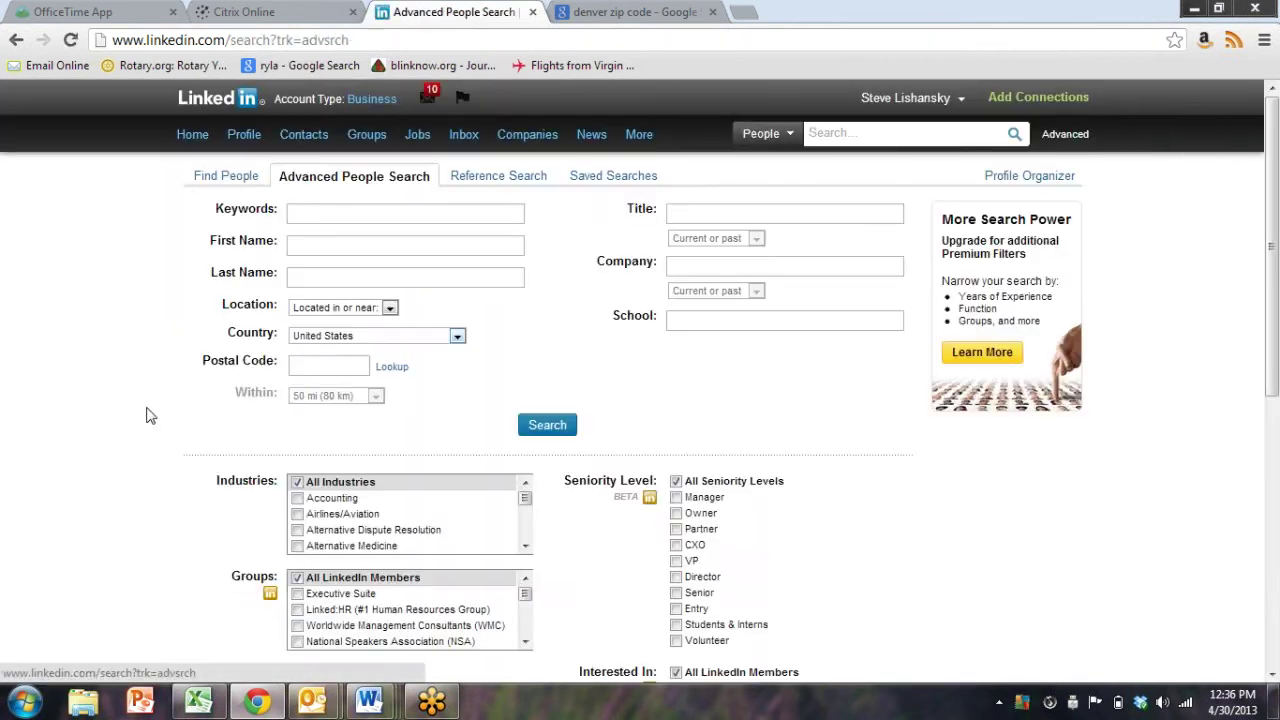
{"action": "scroll", "coordinate": [150, 408], "scroll_direction": "down", "scroll_amount": 3}
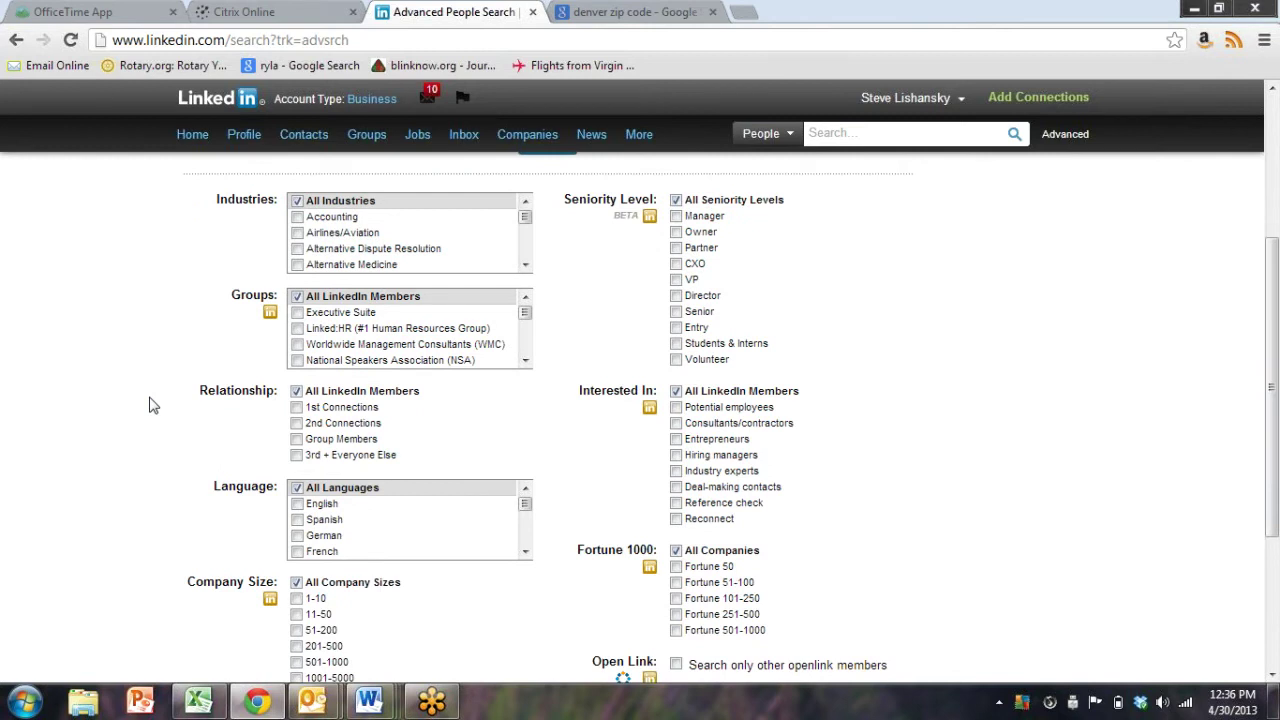
{"action": "scroll", "coordinate": [164, 413], "scroll_direction": "up", "scroll_amount": 3}
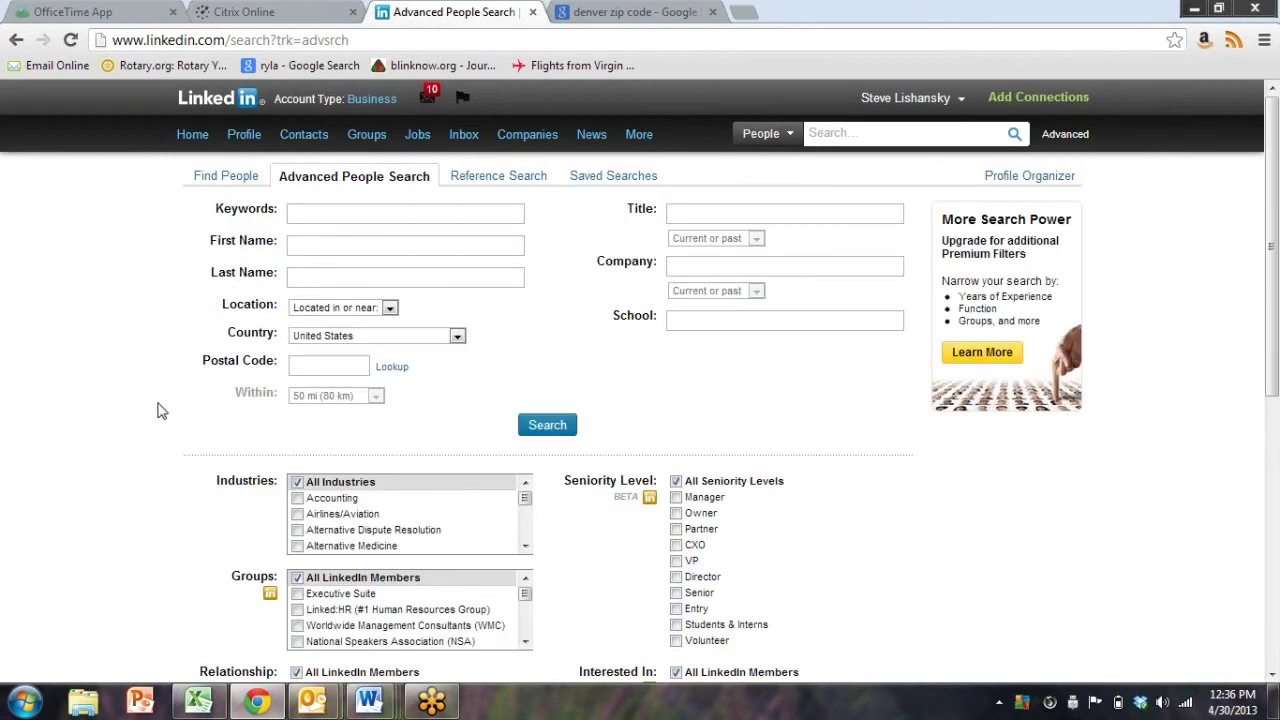
Enter postal code 02138 as the search location
{"action": "left_click", "coordinate": [316, 368]}
{"action": "type", "text": "2"}
{"action": "key", "text": "BackSpace"}
{"action": "type", "text": "-0202"}
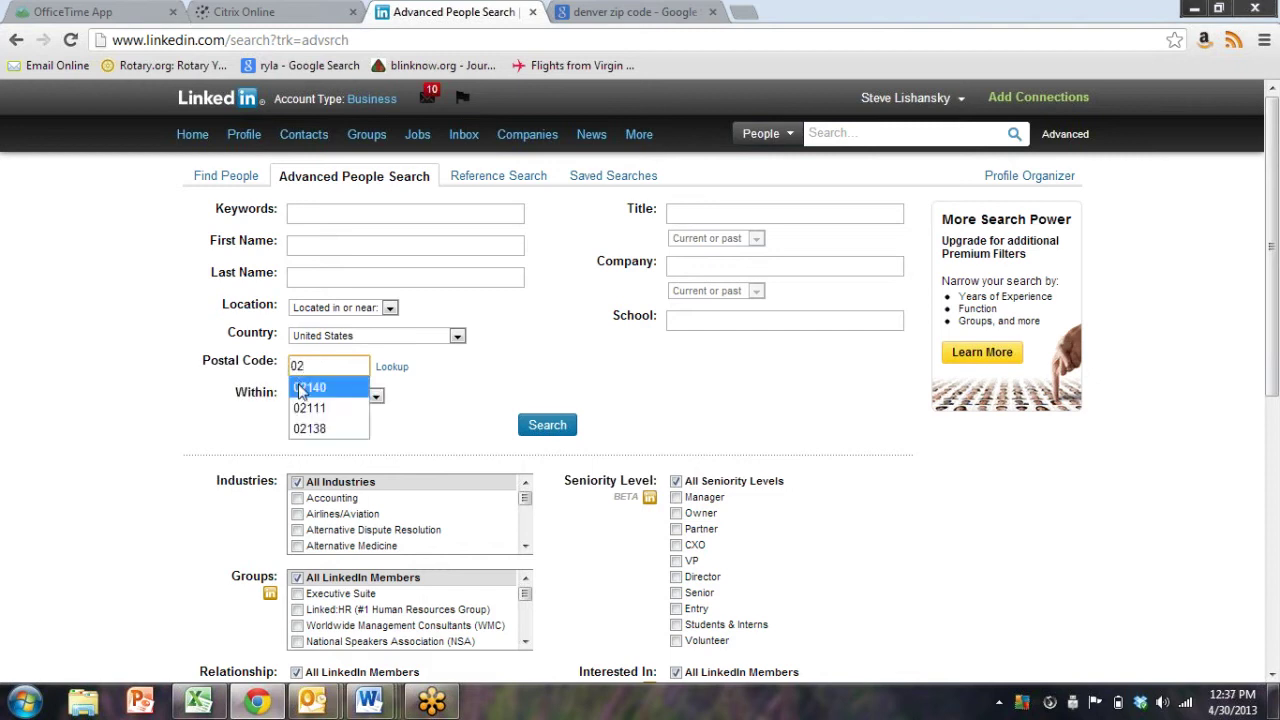
{"action": "left_click", "coordinate": [313, 430]}
Include The New Talent Management Network - Boston group in the Groups filter
{"action": "scroll", "coordinate": [227, 417], "scroll_direction": "down", "scroll_amount": 1}
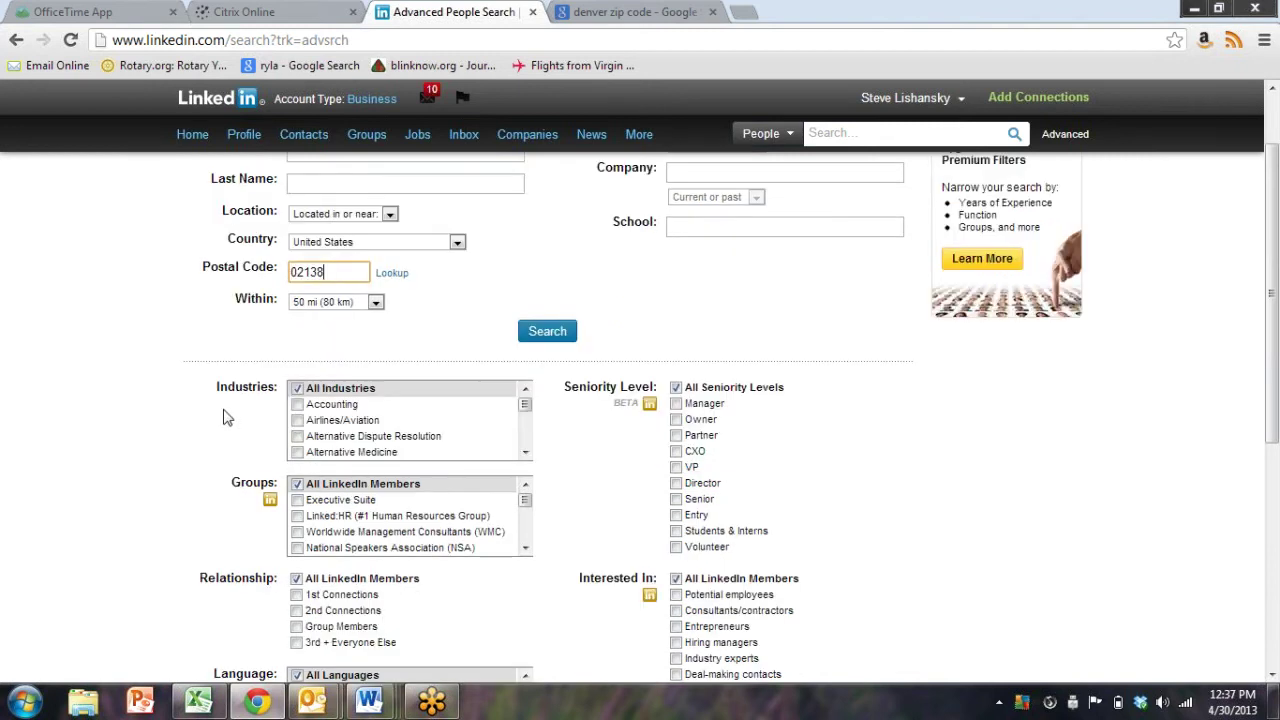
{"action": "scroll", "coordinate": [230, 415], "scroll_direction": "down", "scroll_amount": 3}
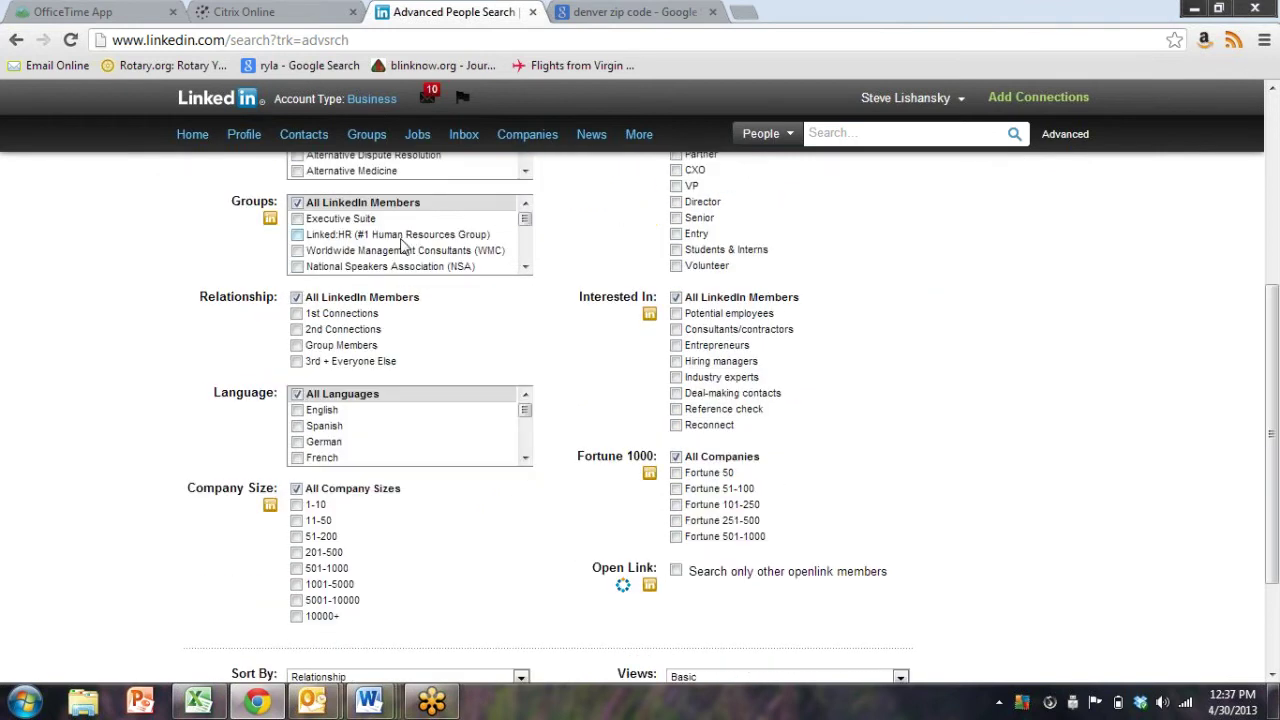
{"action": "scroll", "coordinate": [405, 245], "scroll_direction": "down", "scroll_amount": 6}
{"action": "scroll", "coordinate": [405, 245], "scroll_direction": "down", "scroll_amount": 5}
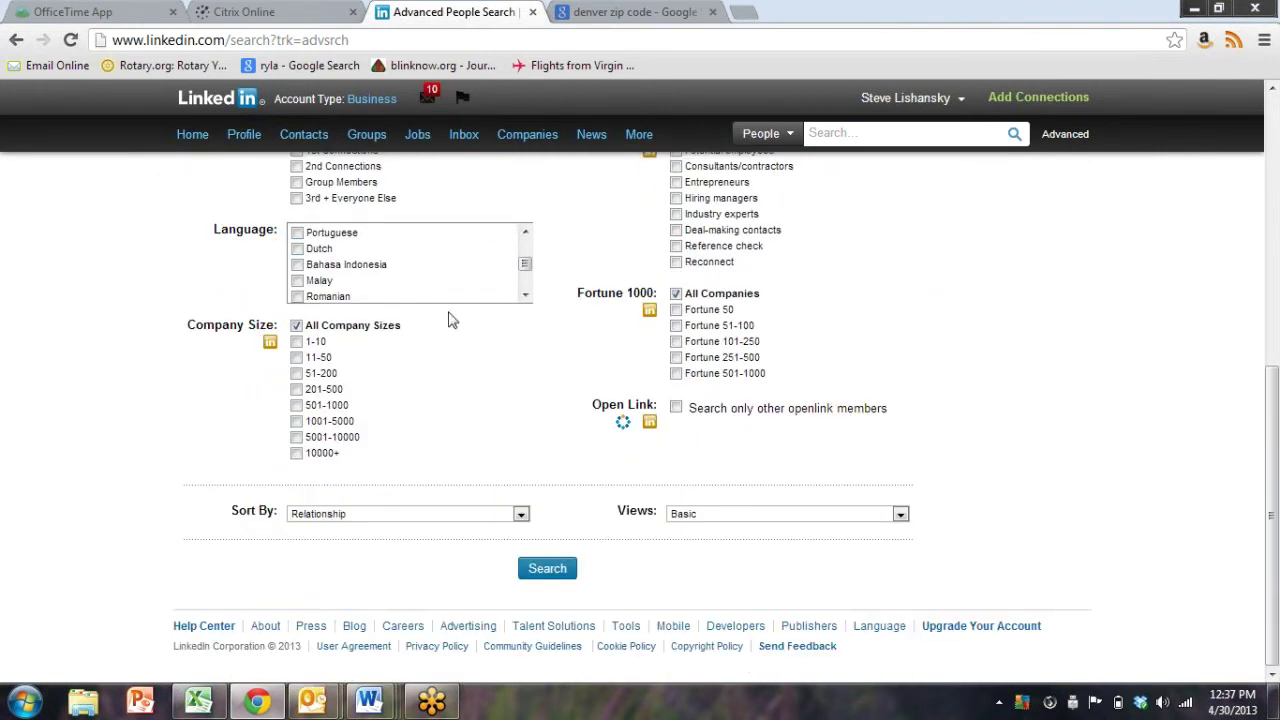
{"action": "scroll", "coordinate": [551, 220], "scroll_direction": "up", "scroll_amount": 4}
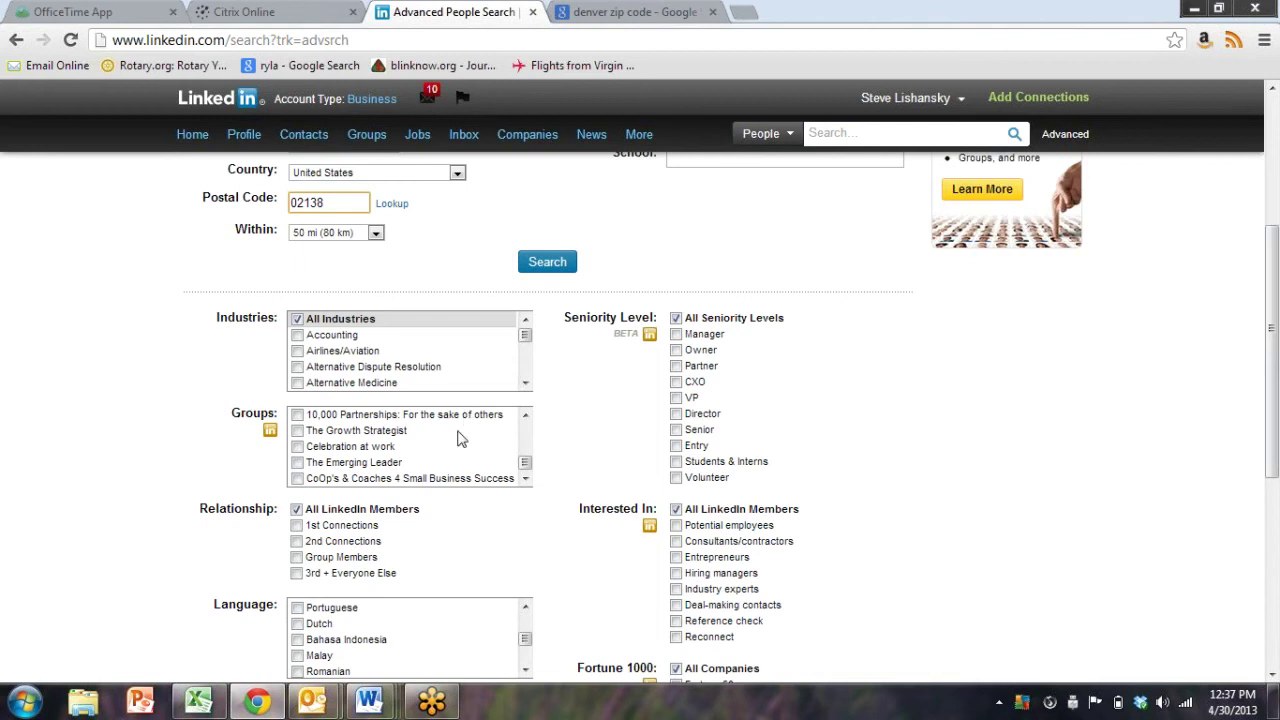
{"action": "scroll", "coordinate": [458, 442], "scroll_direction": "down", "scroll_amount": 1}
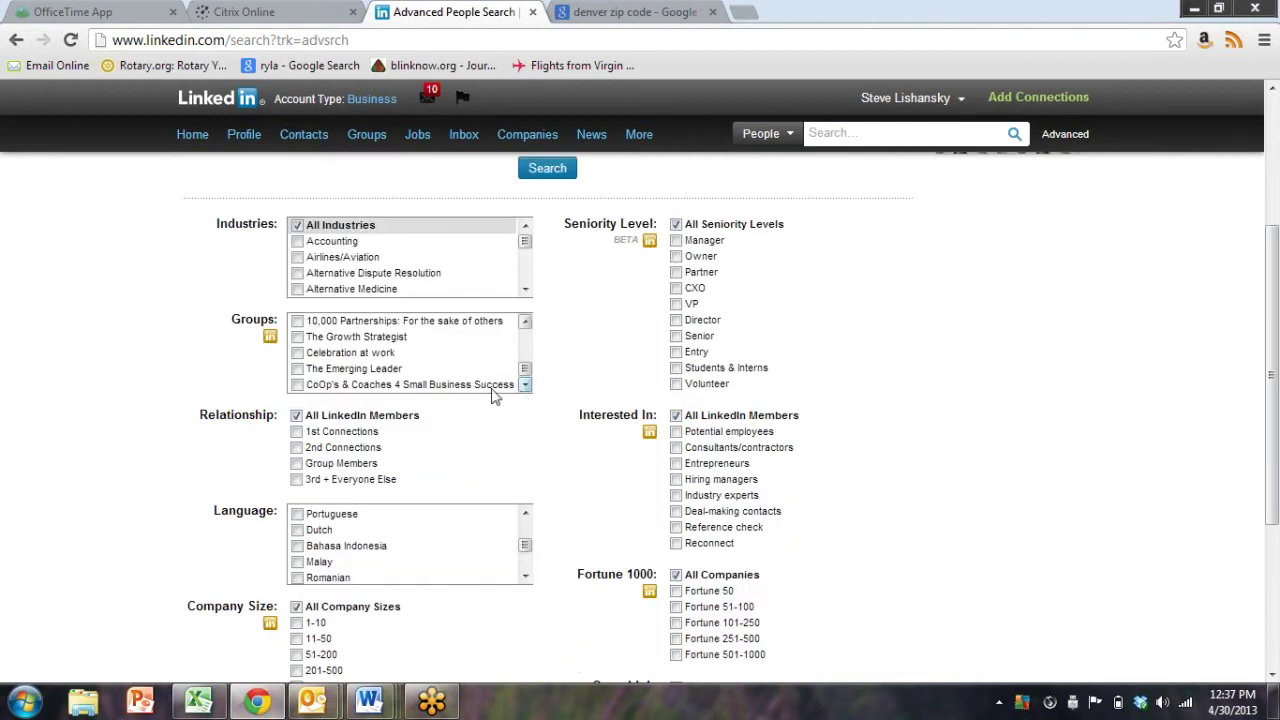
{"action": "scroll", "coordinate": [380, 372], "scroll_direction": "down", "scroll_amount": 4}
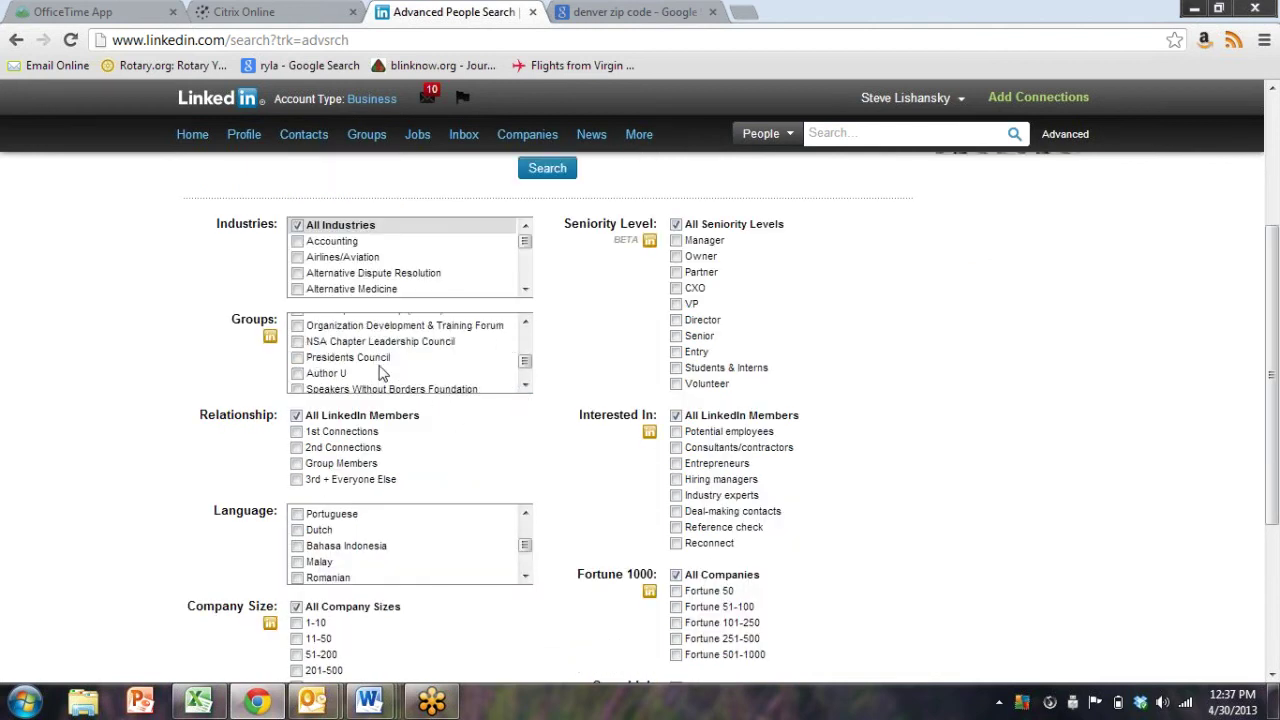
{"action": "scroll", "coordinate": [380, 372], "scroll_direction": "down", "scroll_amount": 4}
{"action": "scroll", "coordinate": [380, 372], "scroll_direction": "up", "scroll_amount": 2}
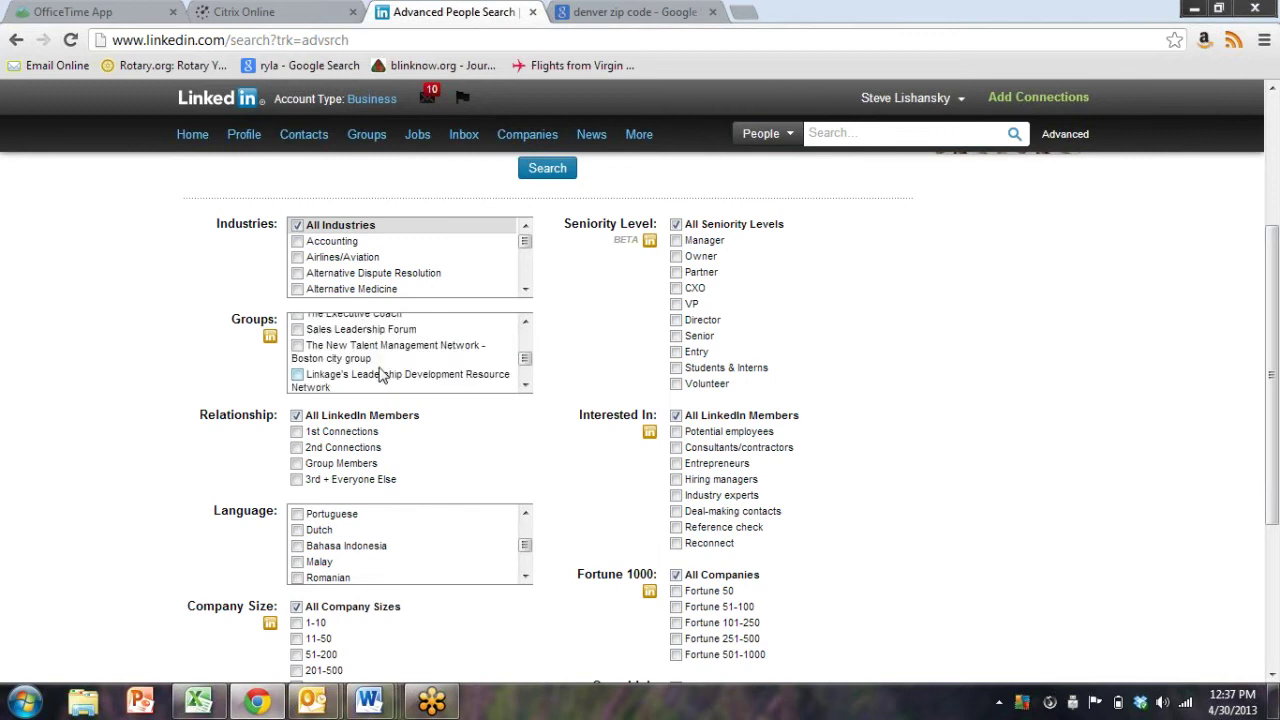
{"action": "left_click", "coordinate": [297, 346]}
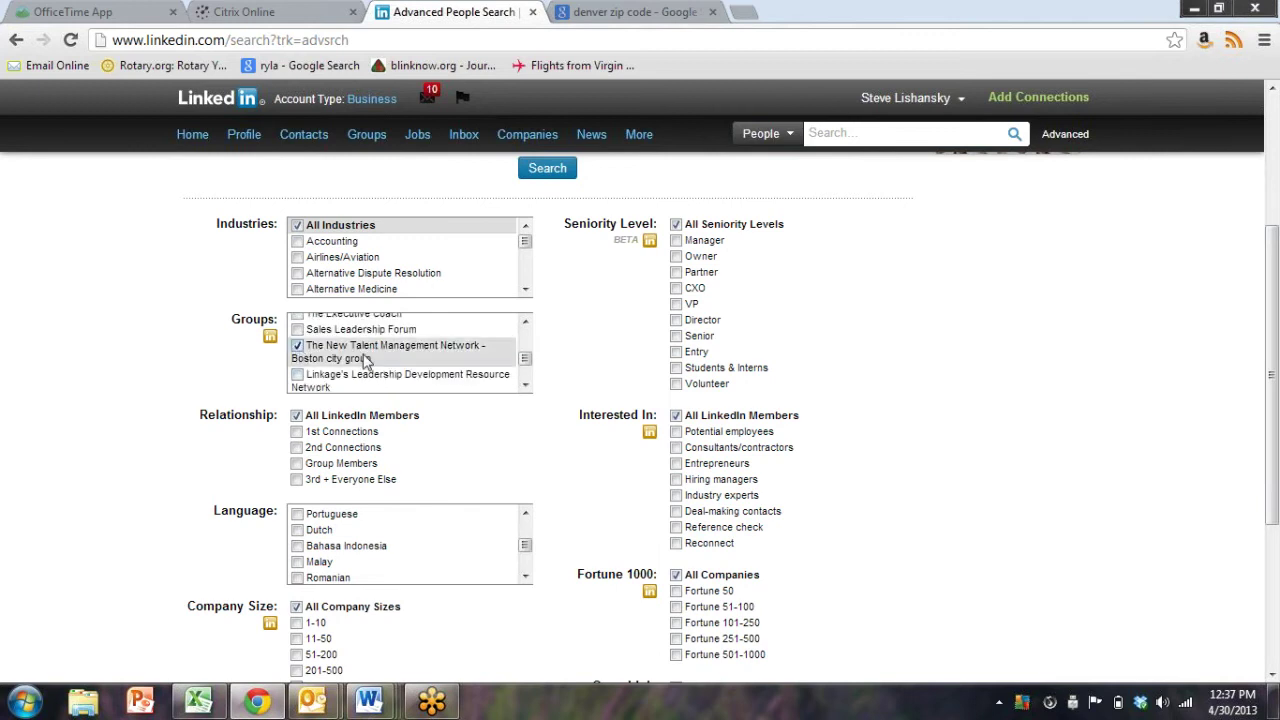
Tick Boston Financial Professionals under Groups and run the people search
{"action": "scroll", "coordinate": [407, 358], "scroll_direction": "up", "scroll_amount": 2}
{"action": "scroll", "coordinate": [407, 358], "scroll_direction": "up", "scroll_amount": 2}
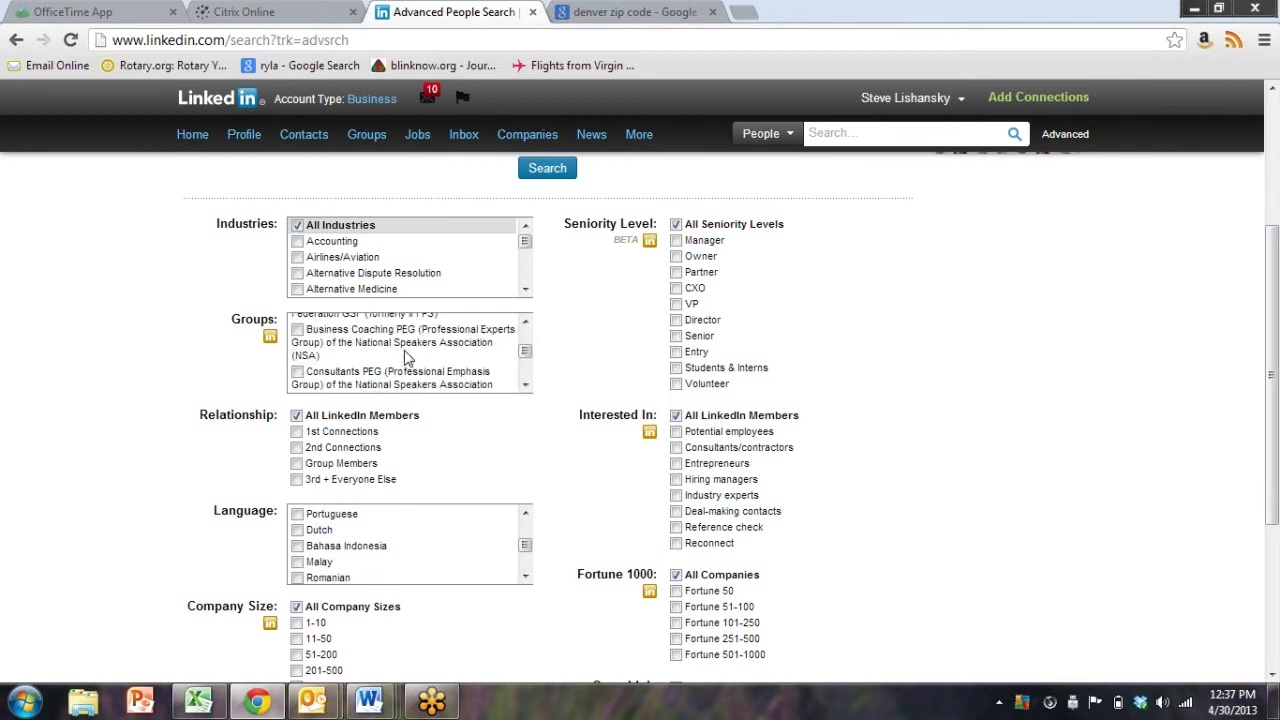
{"action": "scroll", "coordinate": [405, 360], "scroll_direction": "up", "scroll_amount": 2}
{"action": "left_click", "coordinate": [369, 347]}
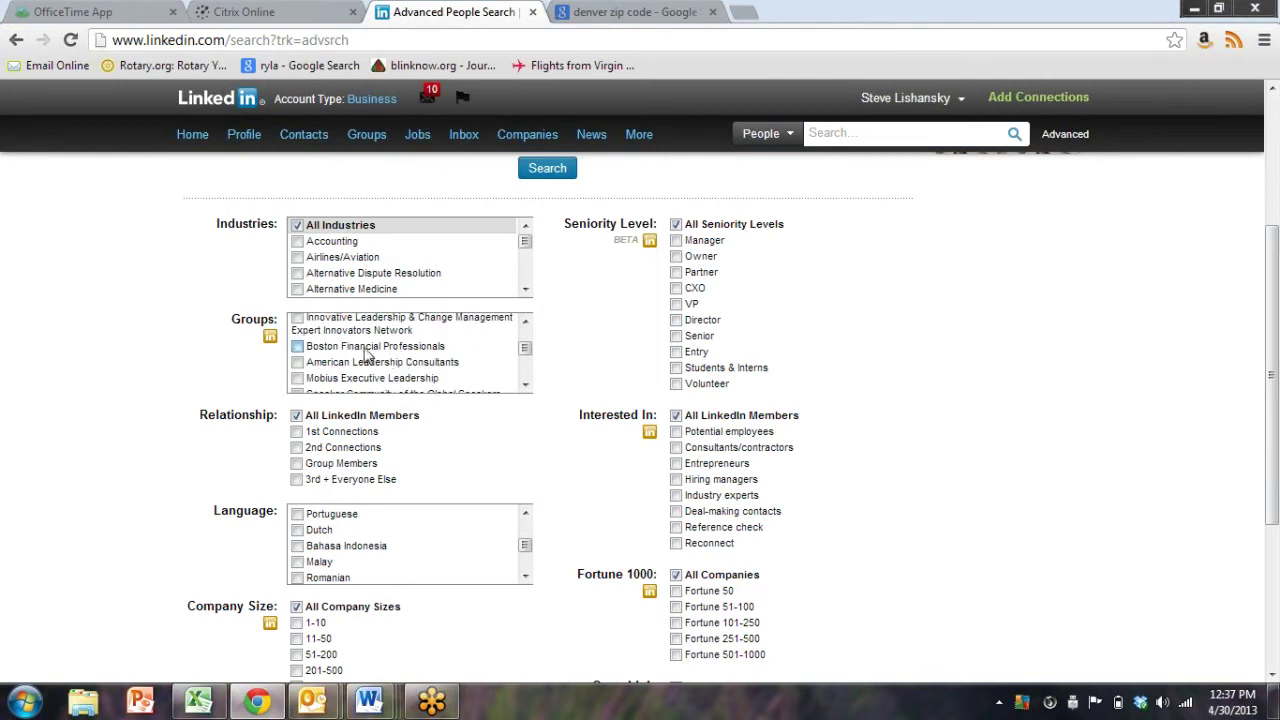
{"action": "scroll", "coordinate": [1020, 440], "scroll_direction": "down", "scroll_amount": 3}
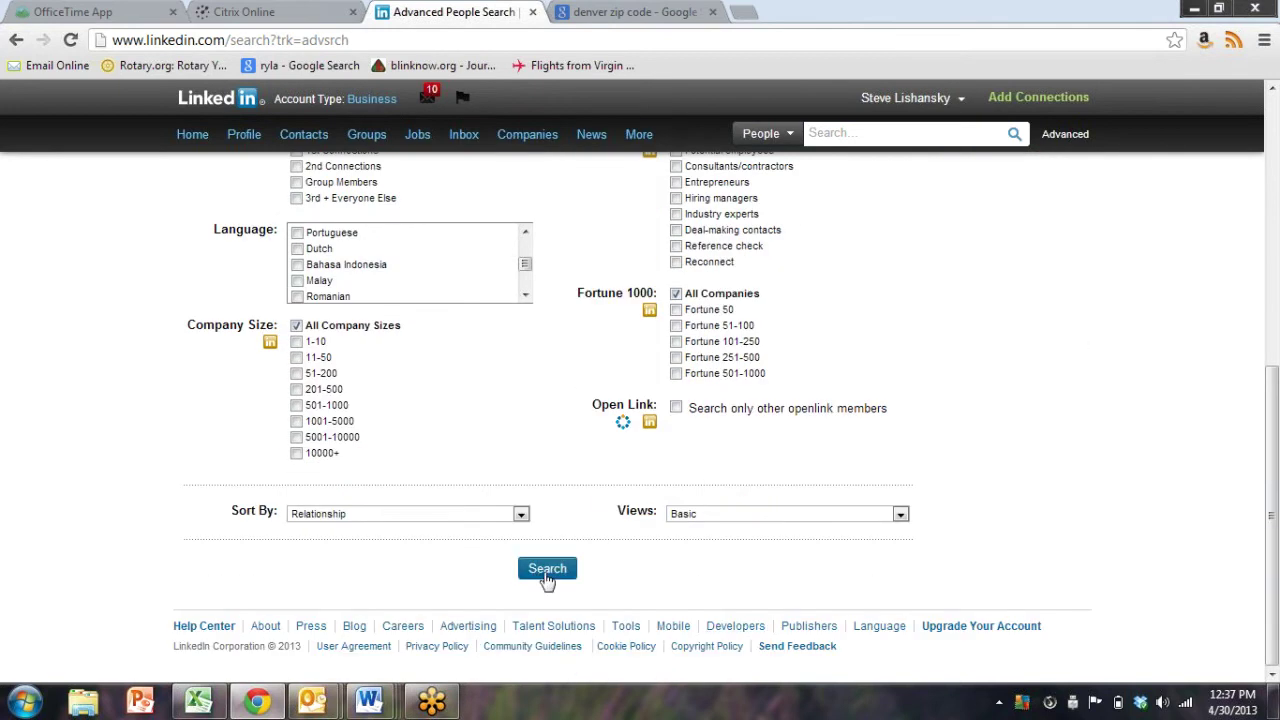
{"action": "left_click", "coordinate": [540, 572]}
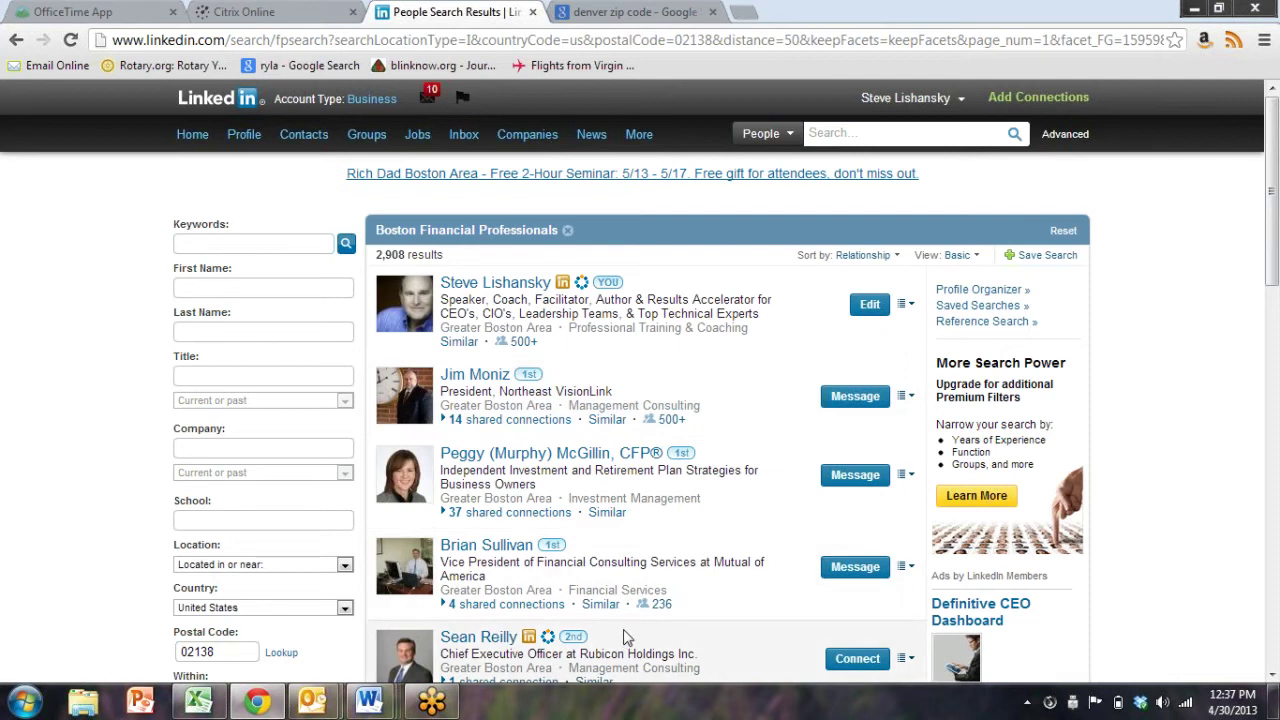
Look over the 2,908 Boston Financial Professionals results and begin Save Search
{"action": "scroll", "coordinate": [624, 637], "scroll_direction": "down", "scroll_amount": 3}
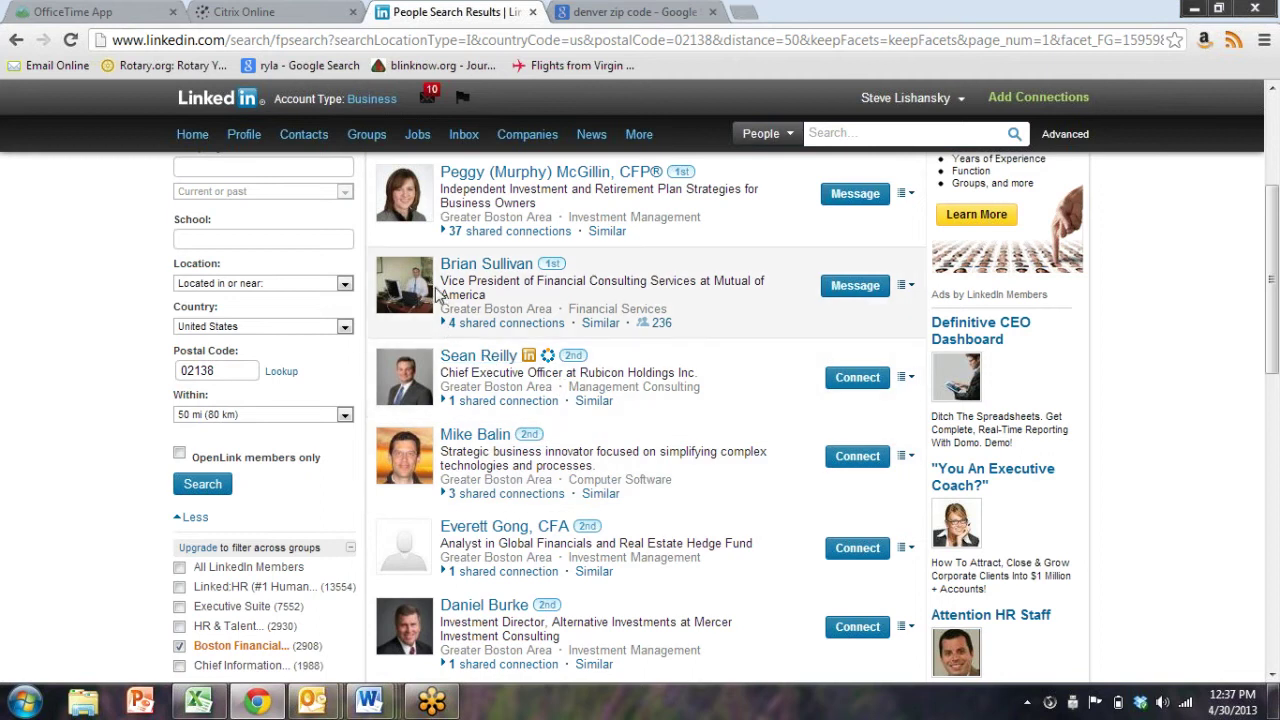
{"action": "scroll", "coordinate": [690, 460], "scroll_direction": "down", "scroll_amount": 3}
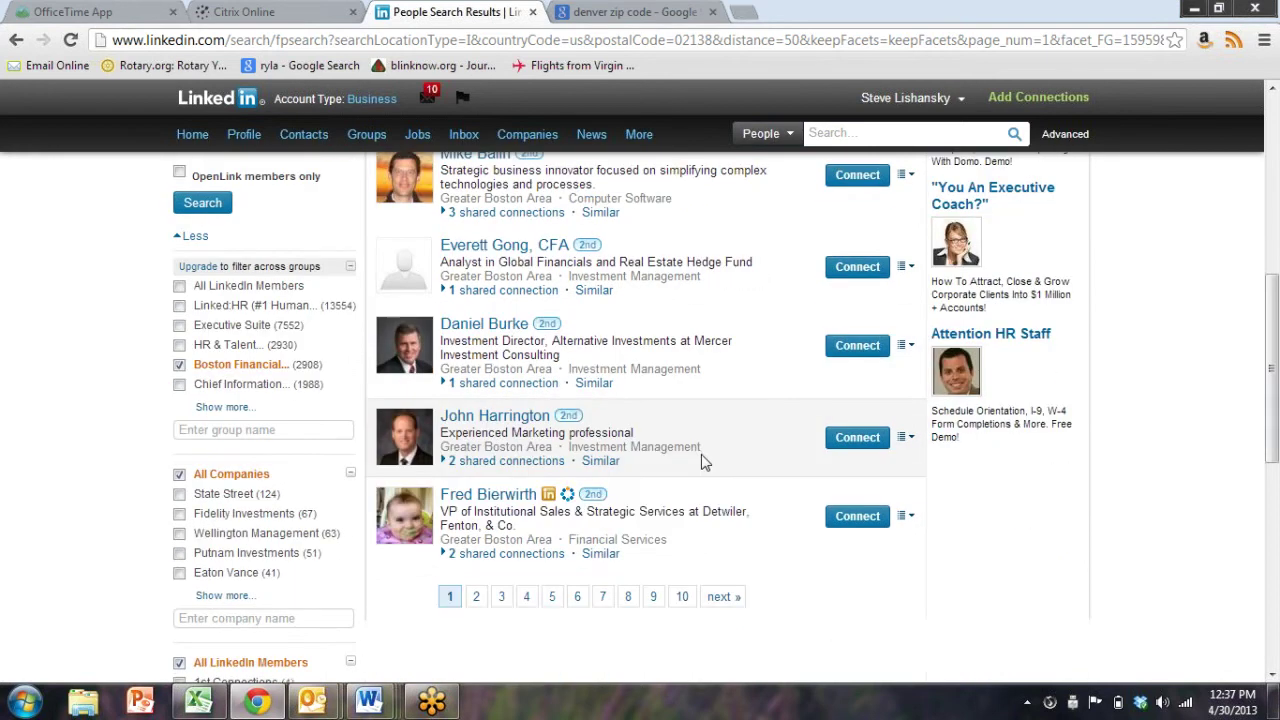
{"action": "scroll", "coordinate": [704, 460], "scroll_direction": "up", "scroll_amount": 6}
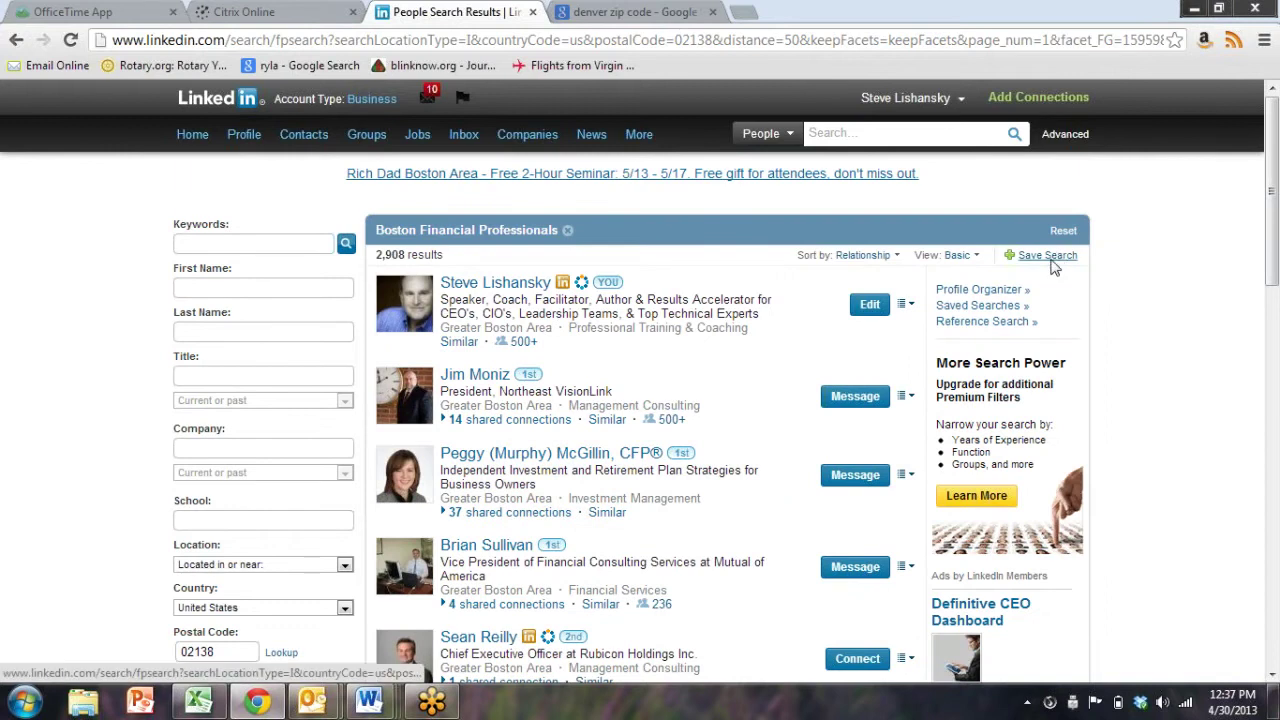
{"action": "left_click", "coordinate": [1048, 256]}
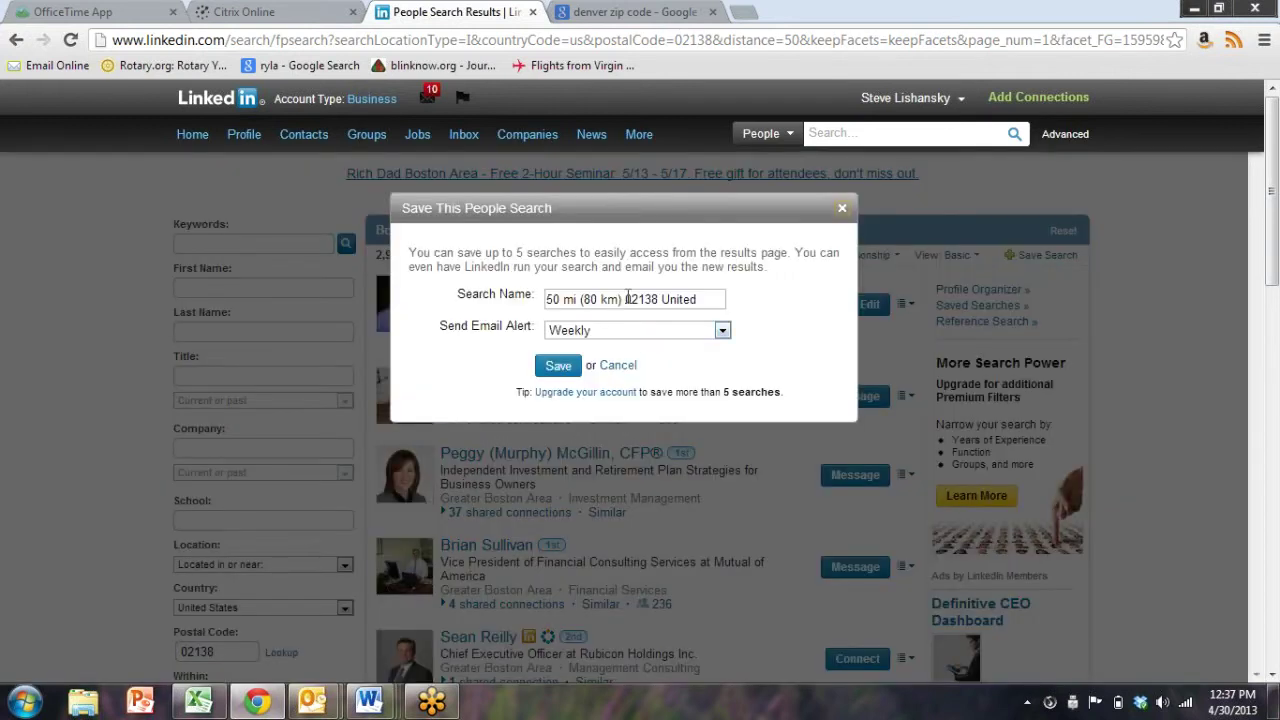
Name the saved search 'Financial Boston Locals Group', save it, and close the confirmation
{"action": "left_click", "coordinate": [674, 302]}
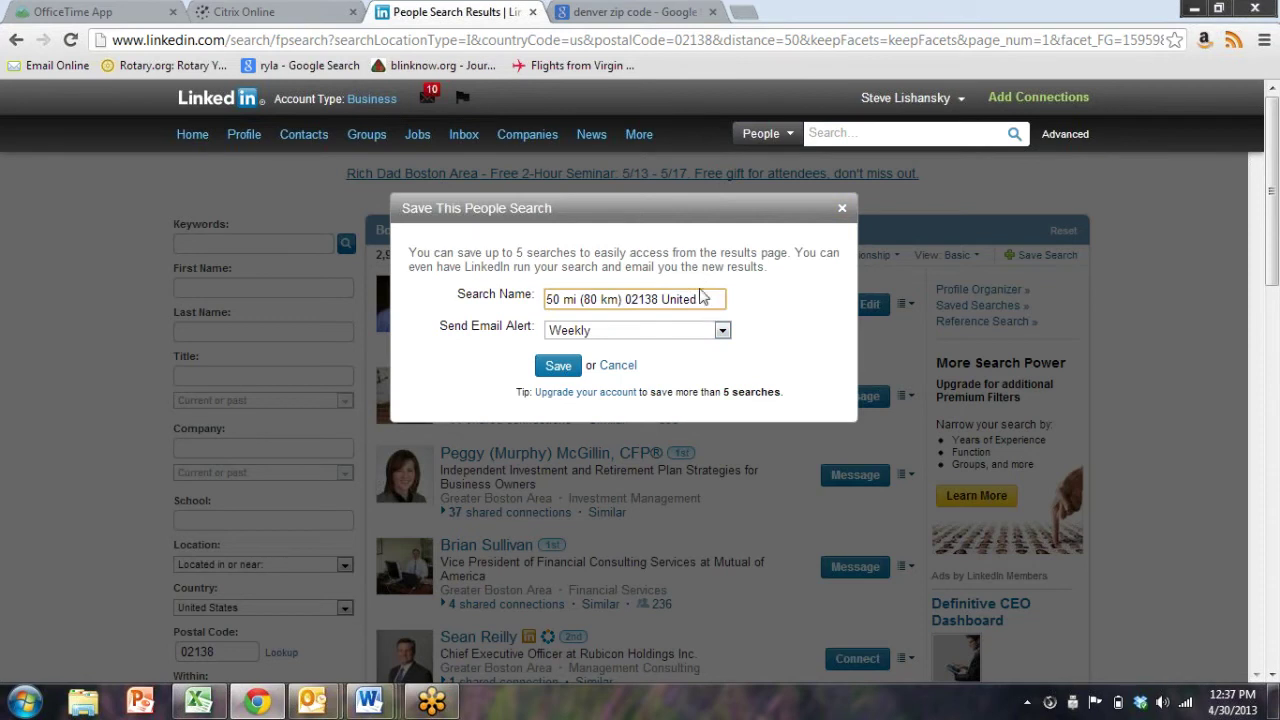
{"action": "left_click_drag", "start_coordinate": [317, 283], "coordinate": [285, 291]}
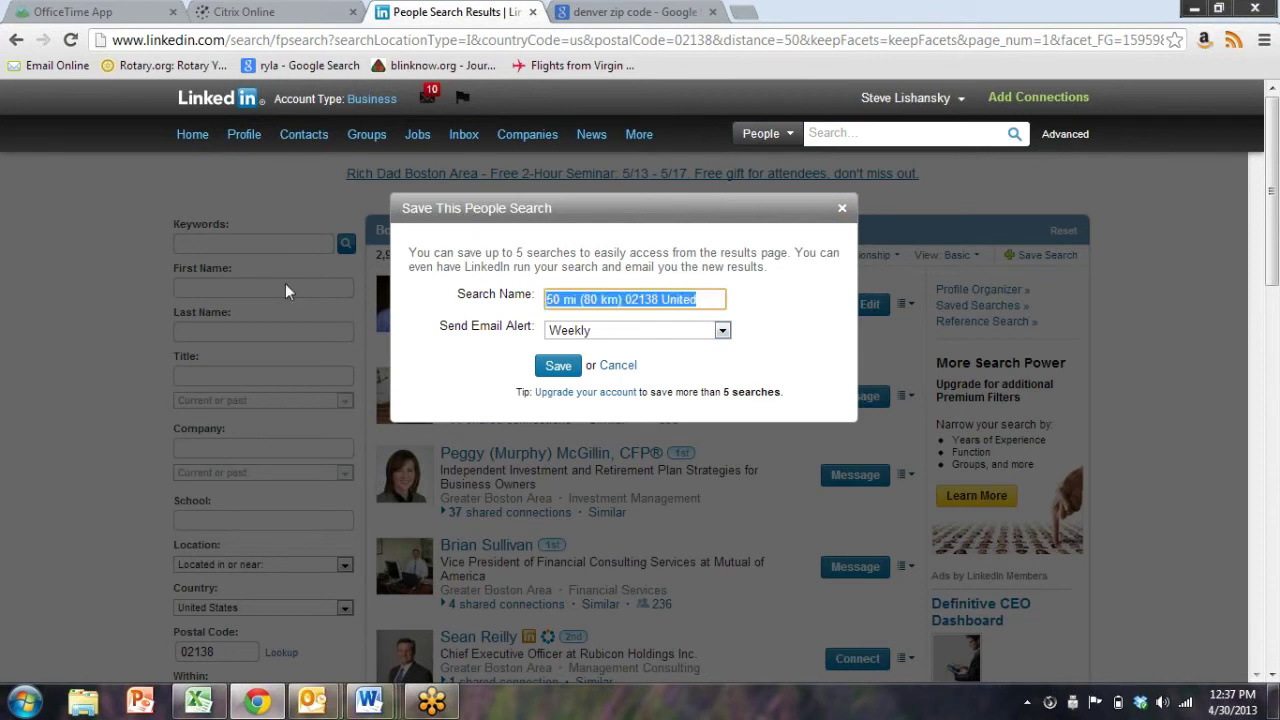
{"action": "type", "text": "Financial Boston"}
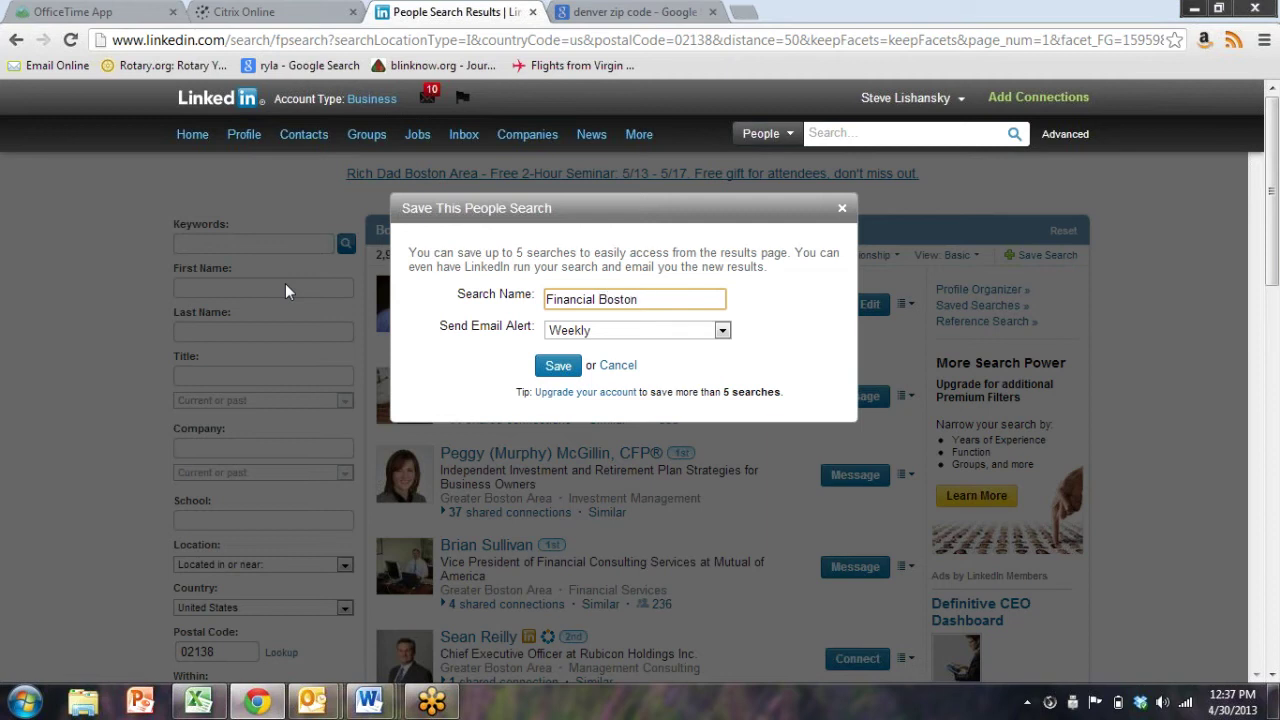
{"action": "type", "text": " Locals from"}
{"action": "key", "text": "BackSpace"}
{"action": "key", "text": "BackSpace"}
{"action": "key", "text": "BackSpace"}
{"action": "key", "text": "BackSpace"}
{"action": "left_click", "coordinate": [563, 370]}
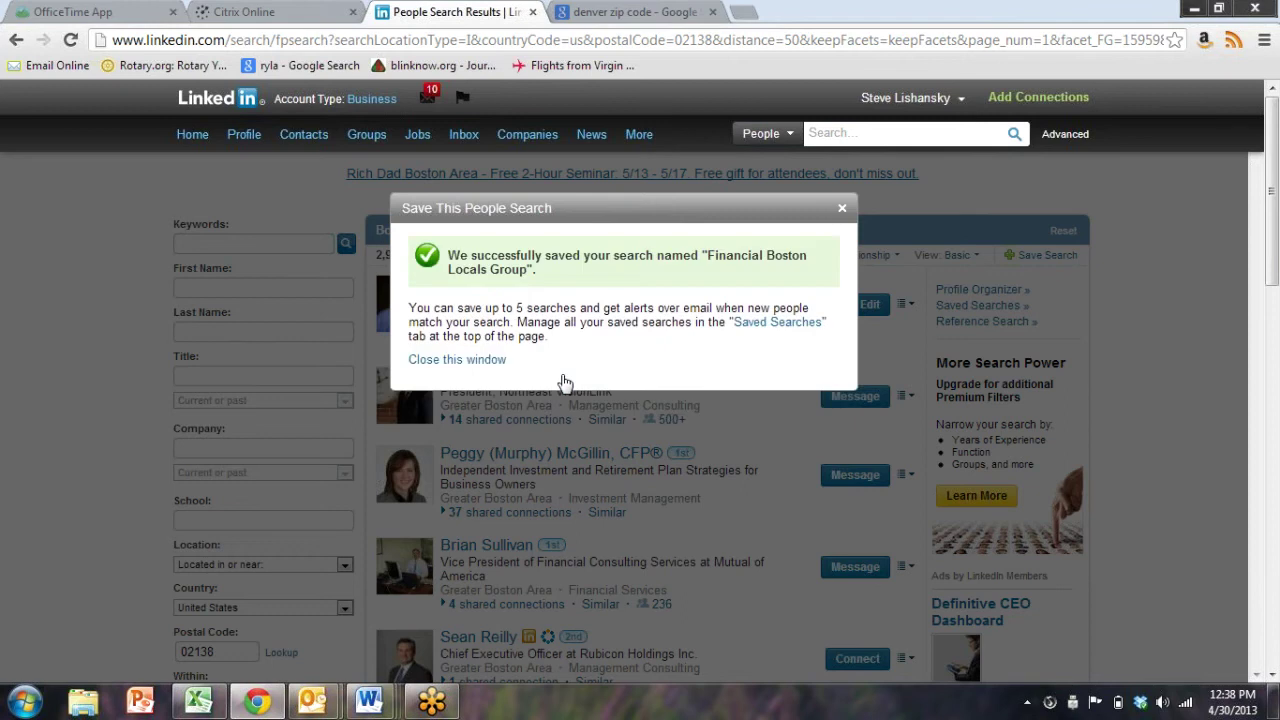
{"action": "left_click", "coordinate": [466, 362]}
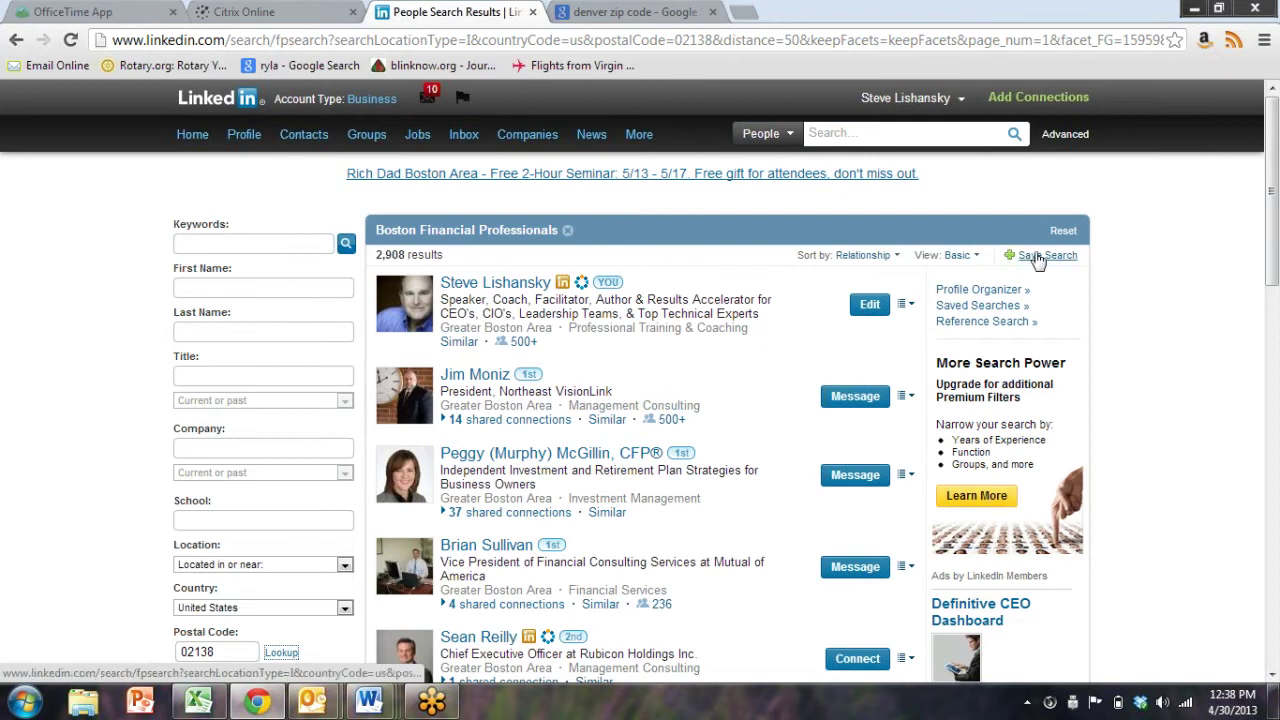
From Advanced > Saved Searches, view the 76 new results of '50 mi (80 km) 02140 United'
{"action": "left_click", "coordinate": [1066, 133]}
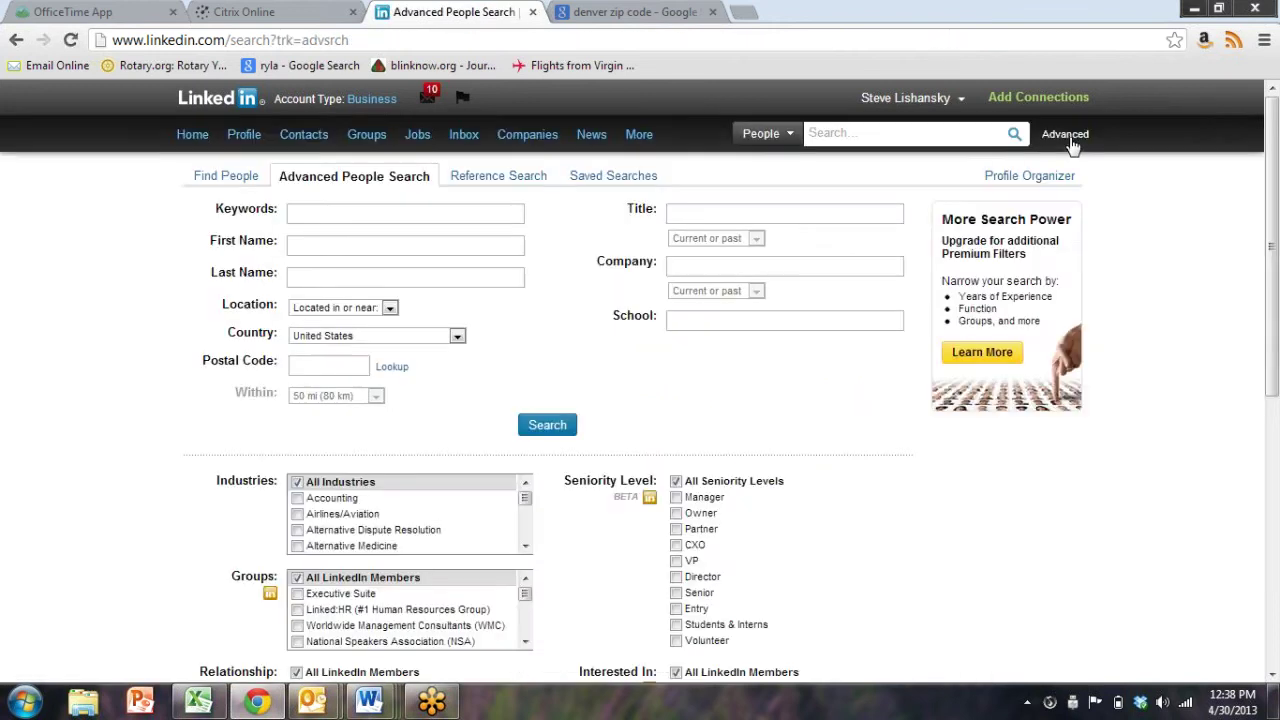
{"action": "left_click", "coordinate": [612, 180]}
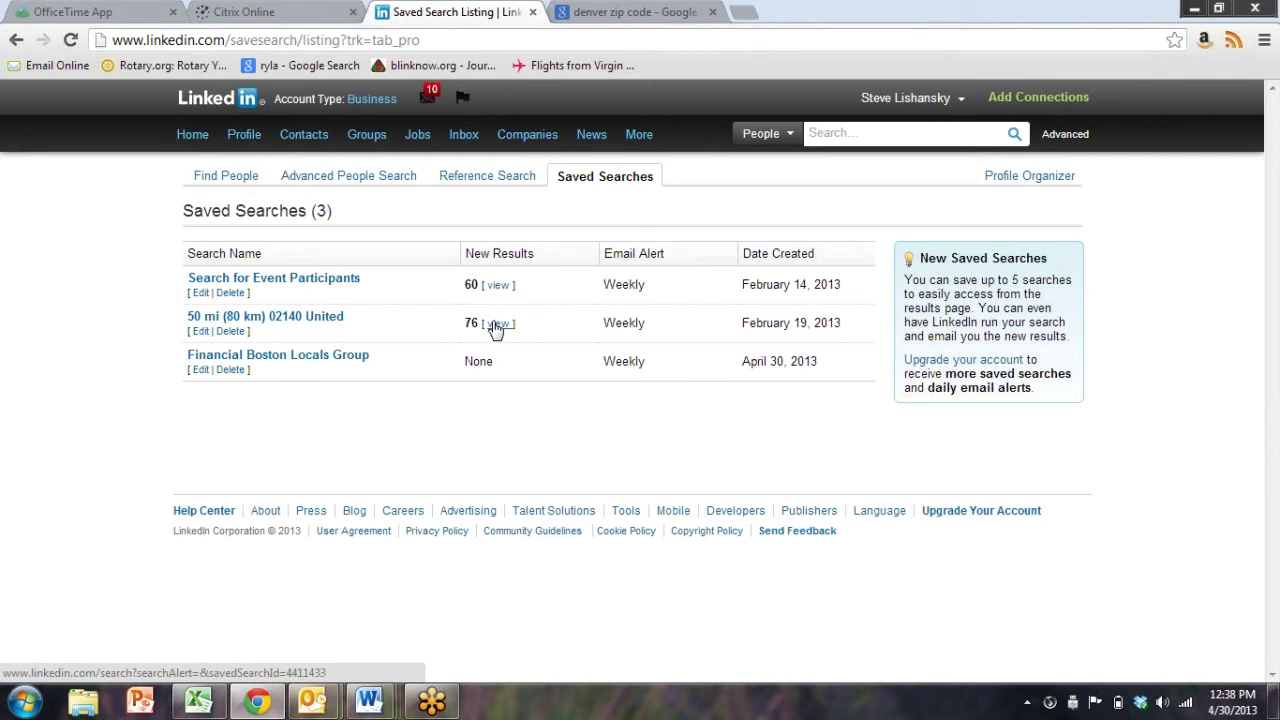
{"action": "left_click", "coordinate": [299, 321]}
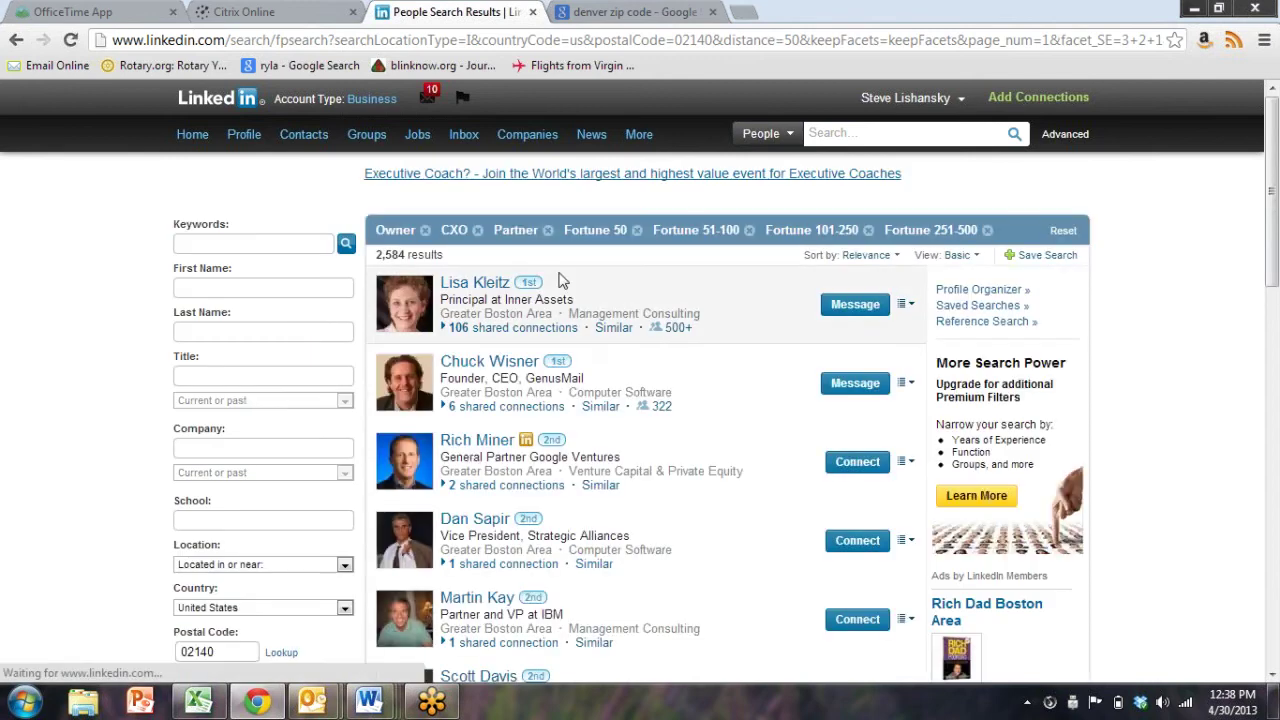
{"action": "scroll", "coordinate": [523, 445], "scroll_direction": "down", "scroll_amount": 5}
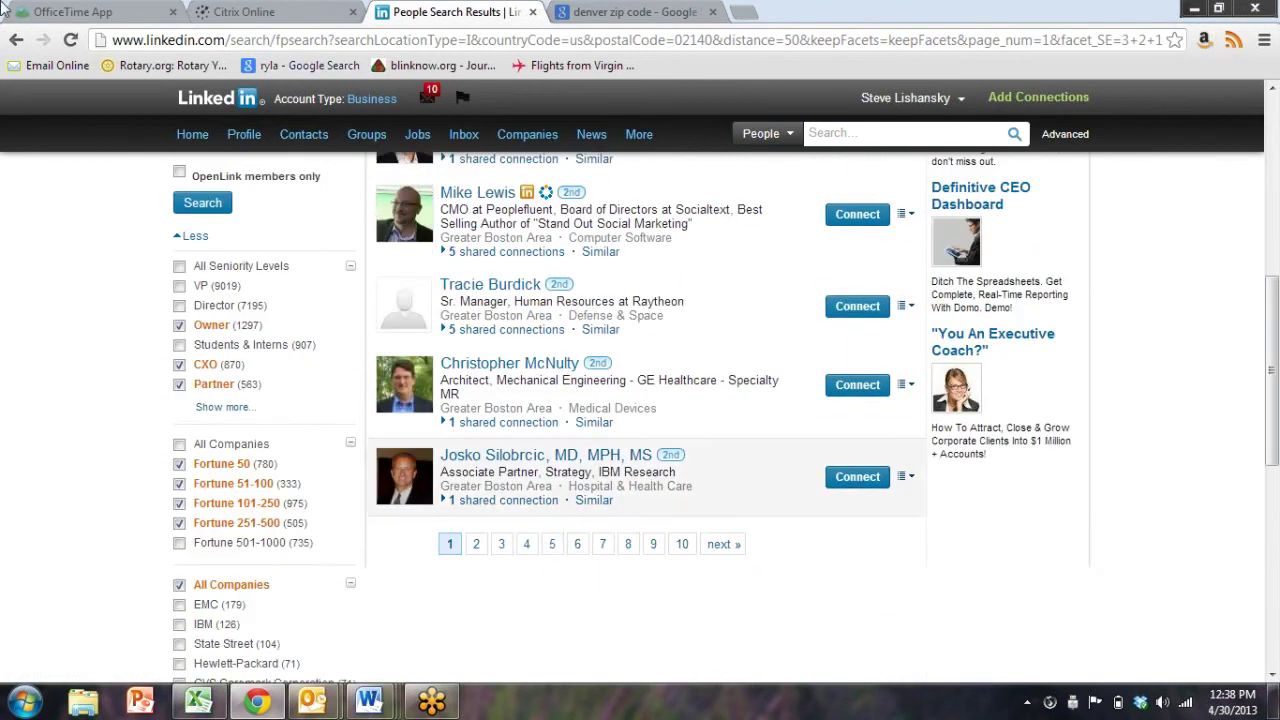
{"action": "left_click", "coordinate": [14, 44]}
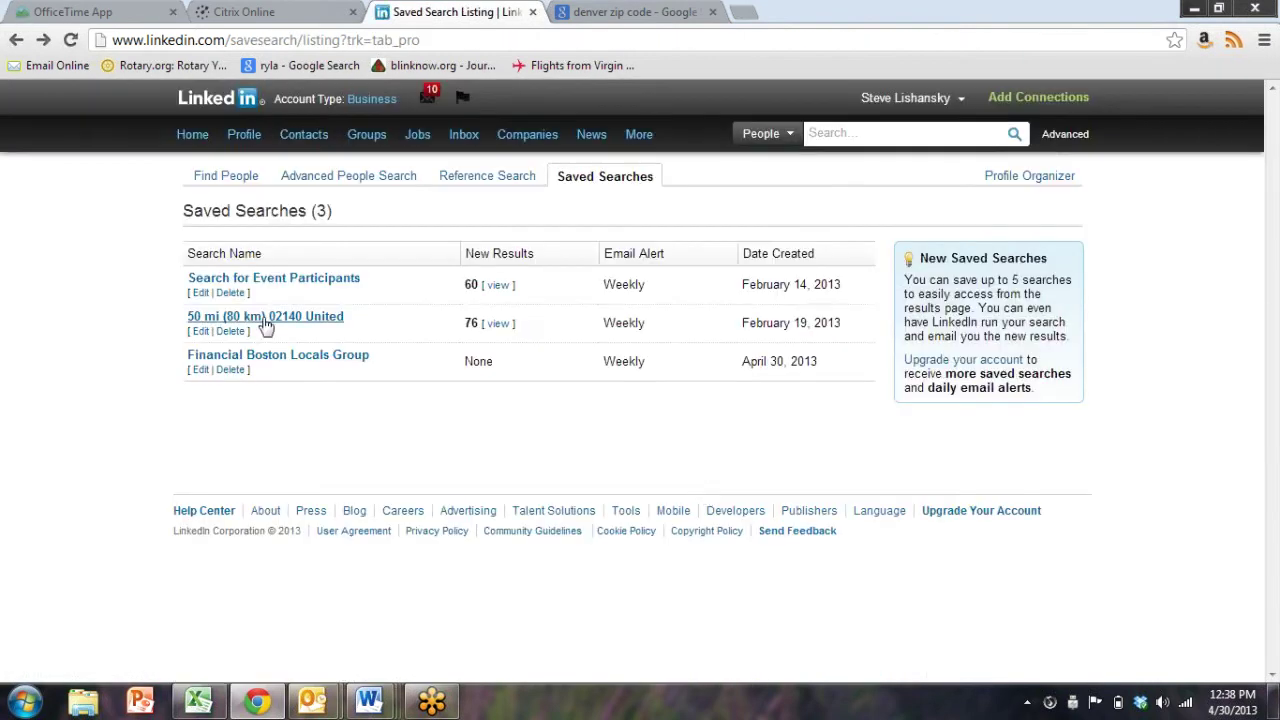
{"action": "left_click", "coordinate": [504, 329]}
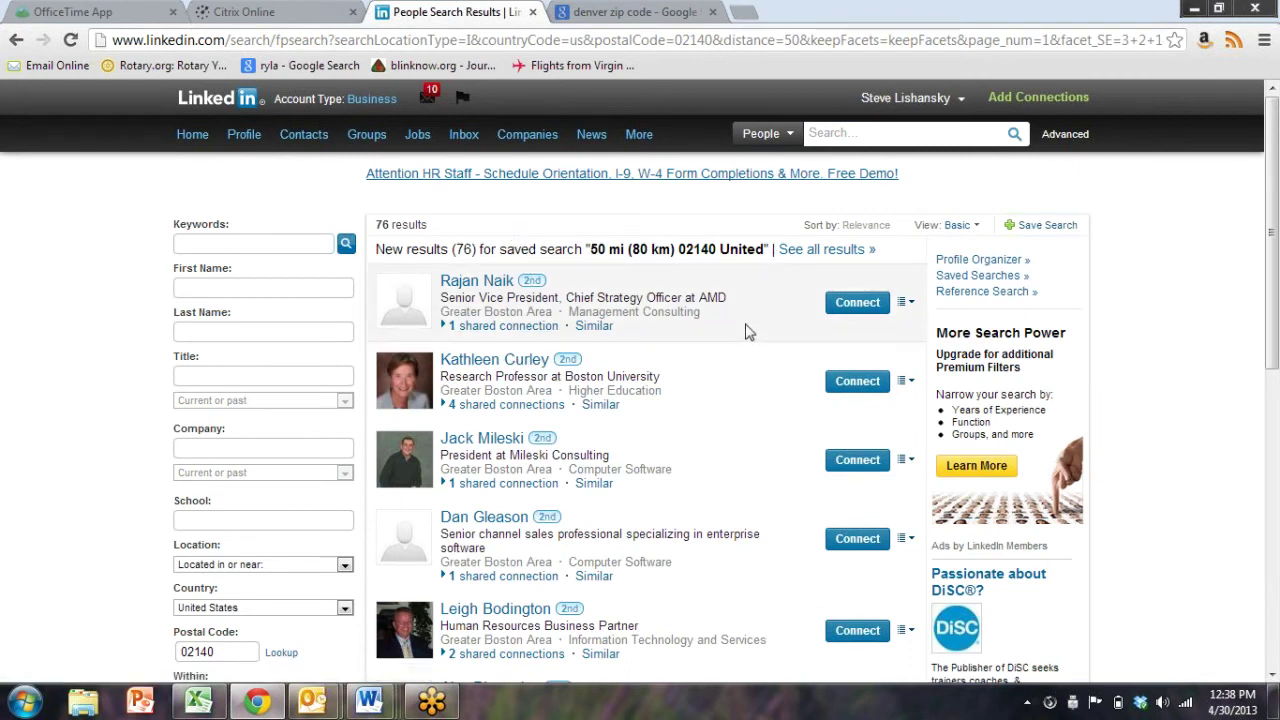
{"action": "scroll", "coordinate": [745, 331], "scroll_direction": "down", "scroll_amount": 4}
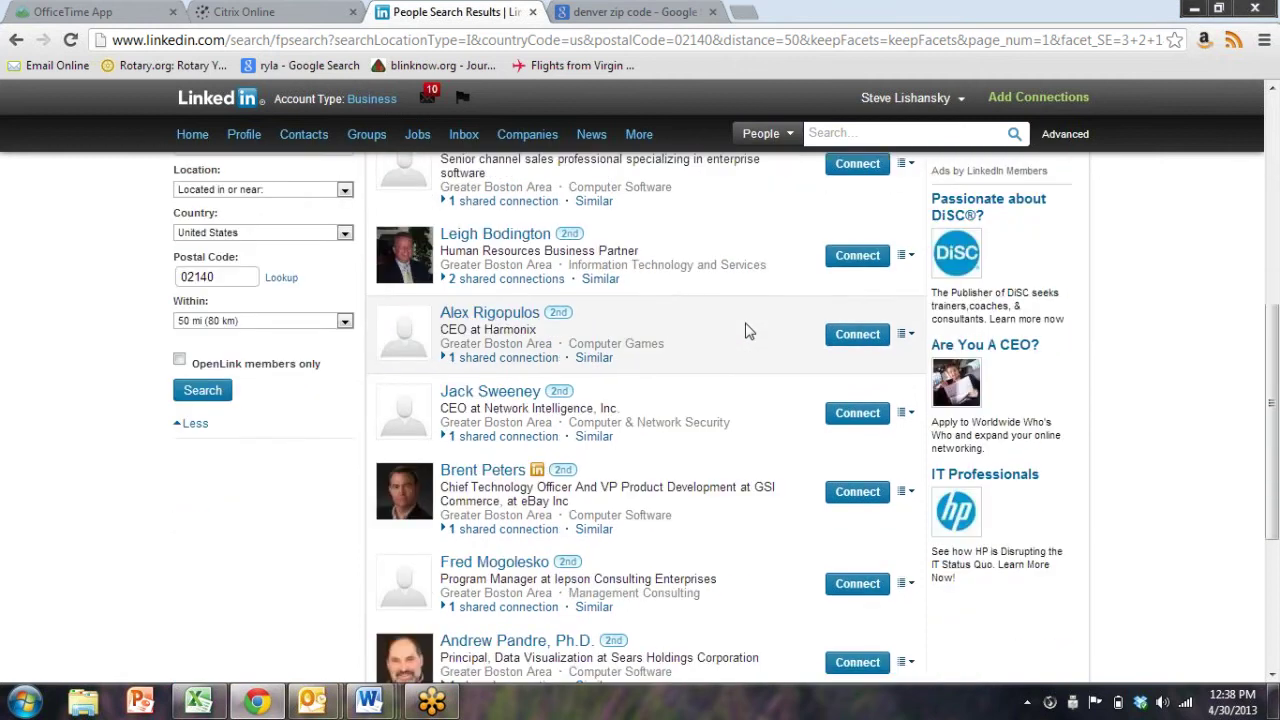
{"action": "scroll", "coordinate": [745, 331], "scroll_direction": "down", "scroll_amount": 3}
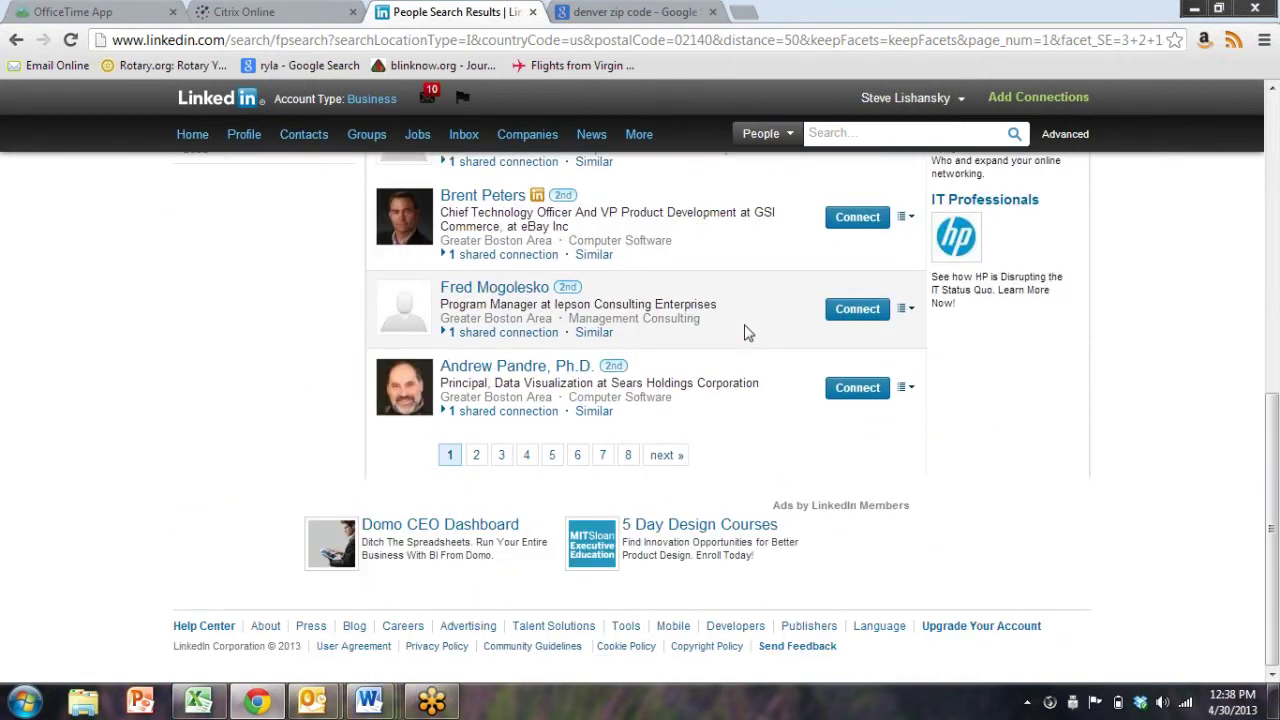
{"action": "scroll", "coordinate": [745, 331], "scroll_direction": "up", "scroll_amount": 7}
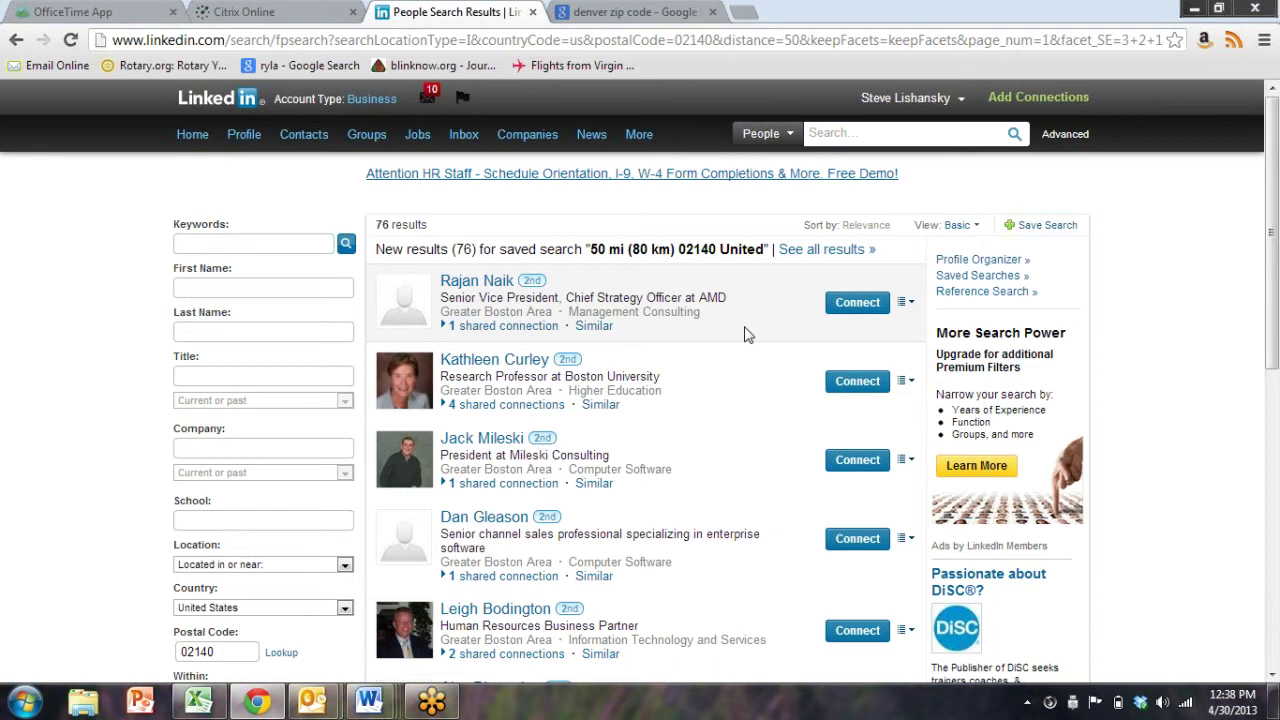
Bring up the full connections list and scroll through it
{"action": "mouse_move", "coordinate": [290, 141]}
{"action": "left_click", "coordinate": [299, 171]}
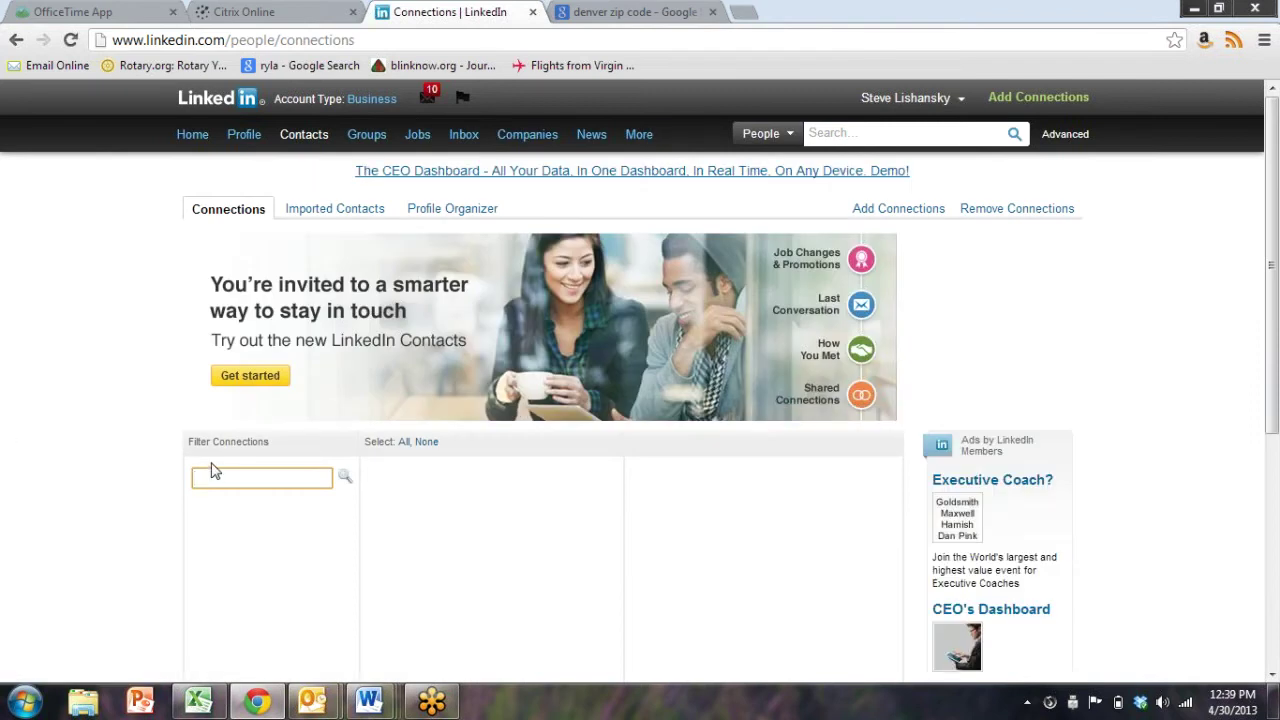
{"action": "scroll", "coordinate": [143, 452], "scroll_direction": "down", "scroll_amount": 1}
{"action": "scroll", "coordinate": [143, 452], "scroll_direction": "up", "scroll_amount": 1}
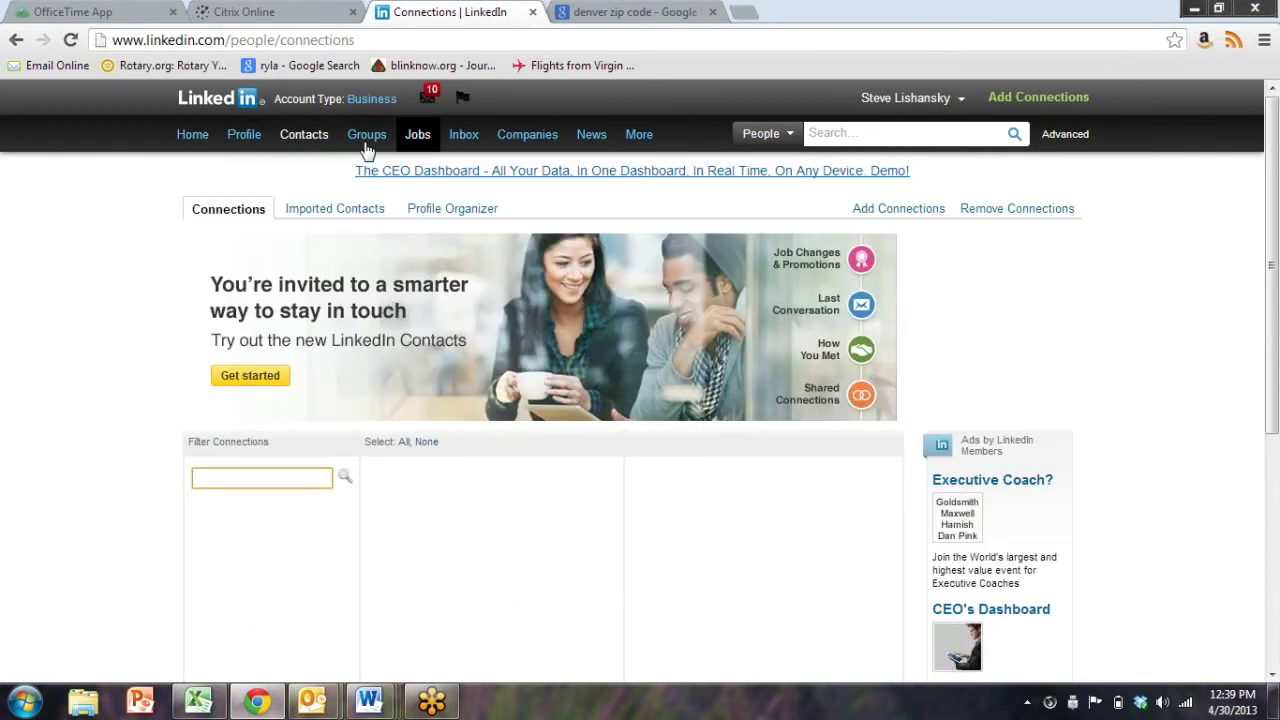
{"action": "mouse_move", "coordinate": [313, 145]}
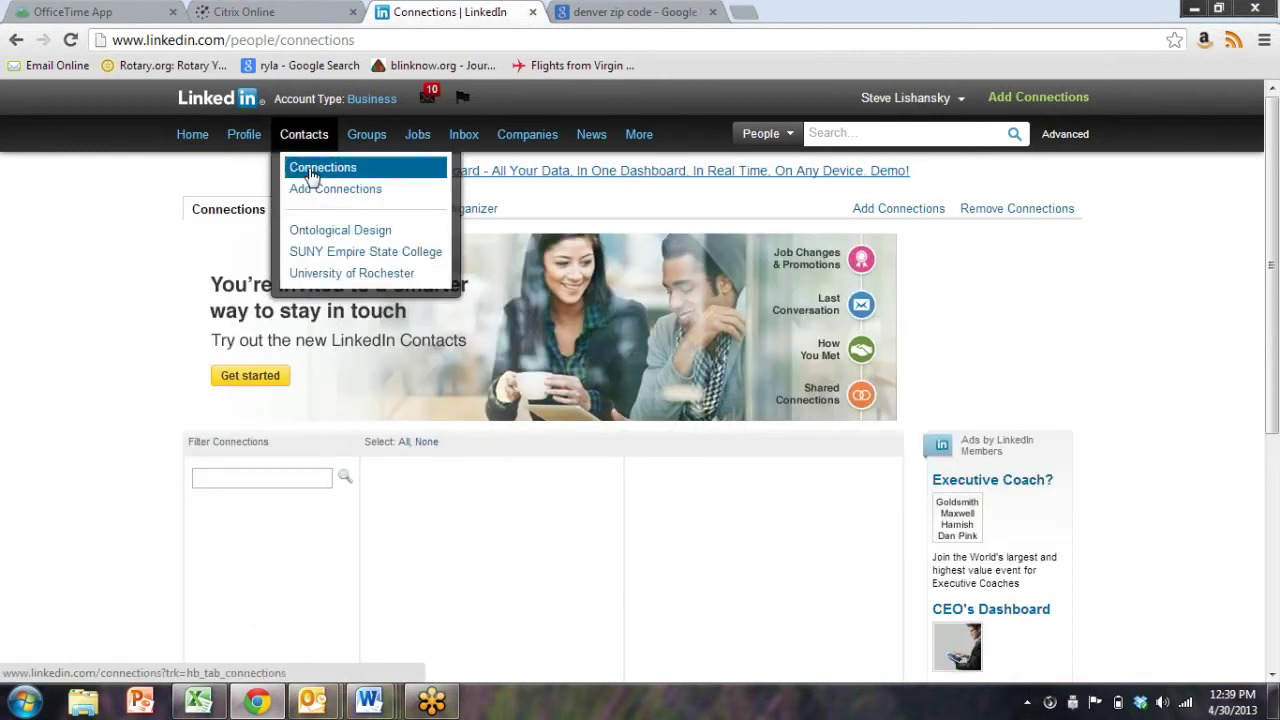
{"action": "scroll", "coordinate": [34, 408], "scroll_direction": "down", "scroll_amount": 2}
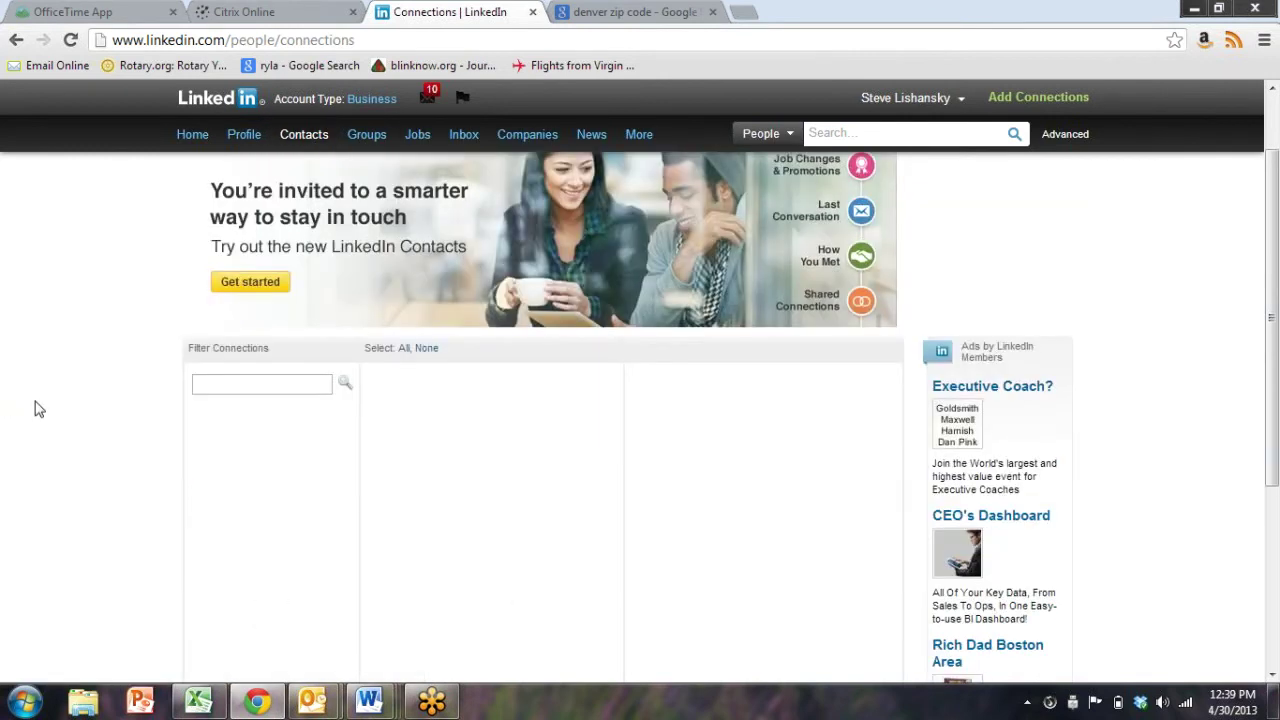
{"action": "scroll", "coordinate": [104, 407], "scroll_direction": "down", "scroll_amount": 2}
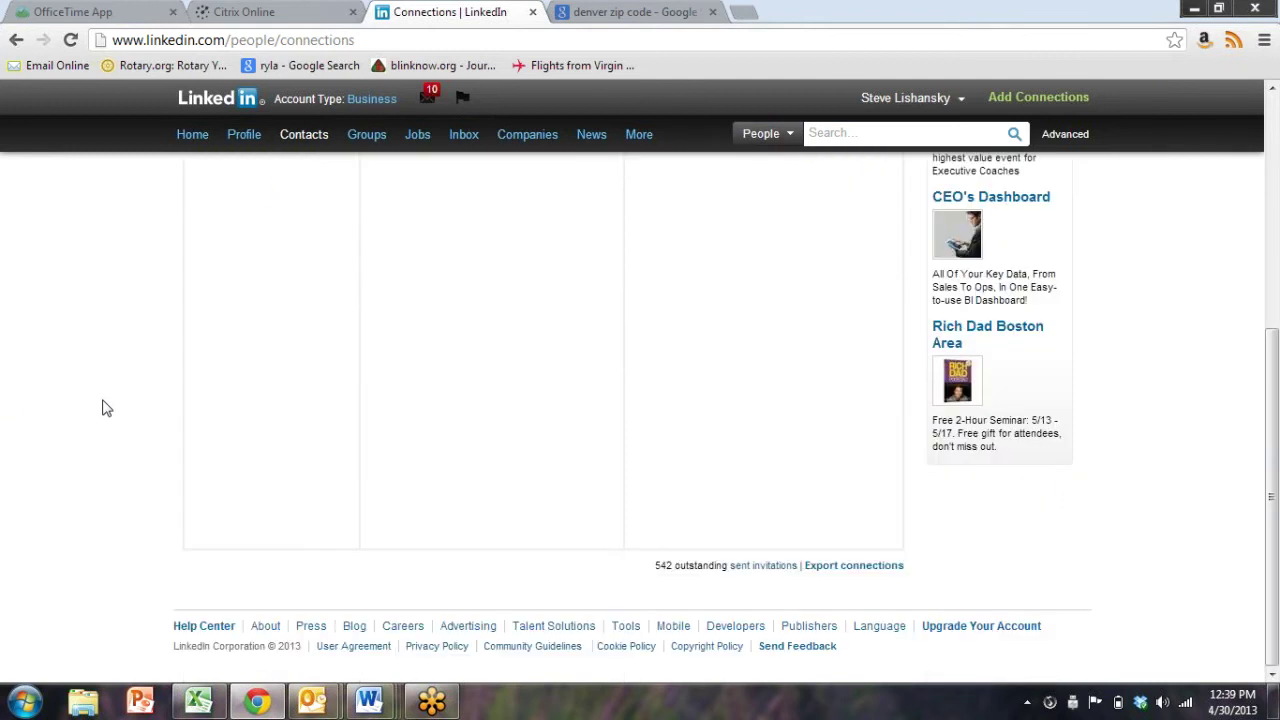
{"action": "scroll", "coordinate": [104, 407], "scroll_direction": "up", "scroll_amount": 4}
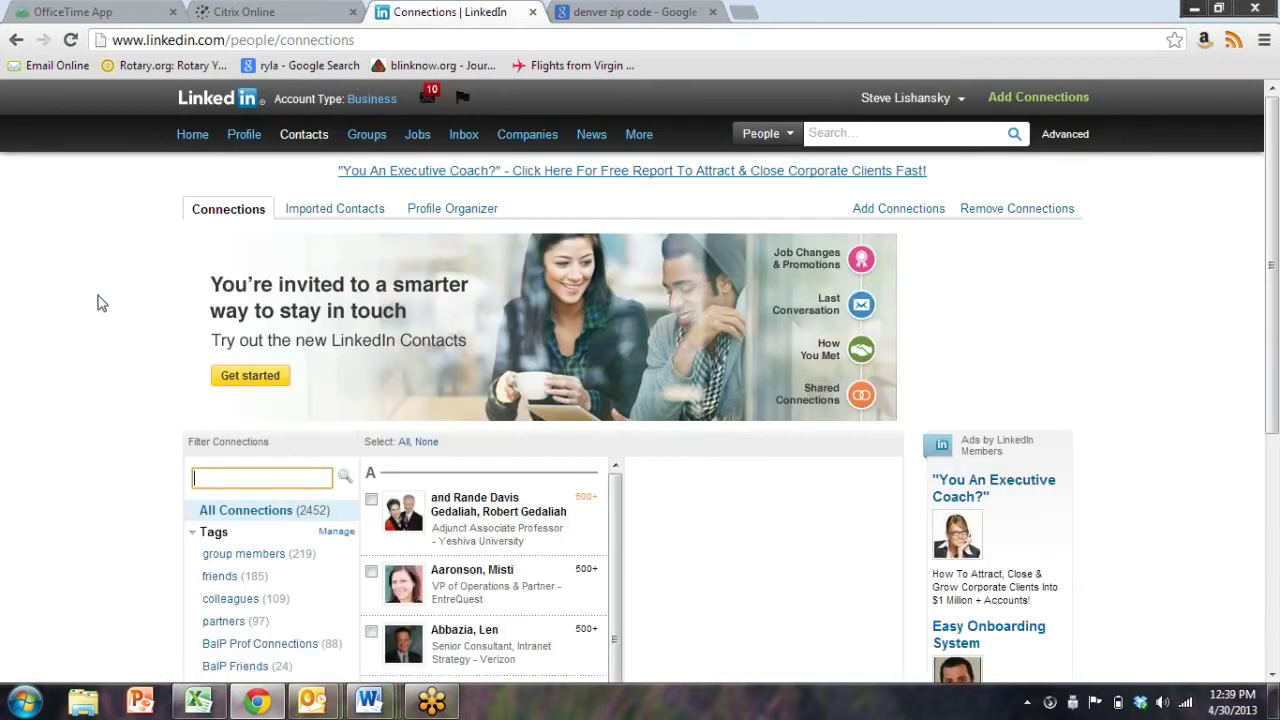
{"action": "scroll", "coordinate": [97, 300], "scroll_direction": "down", "scroll_amount": 3}
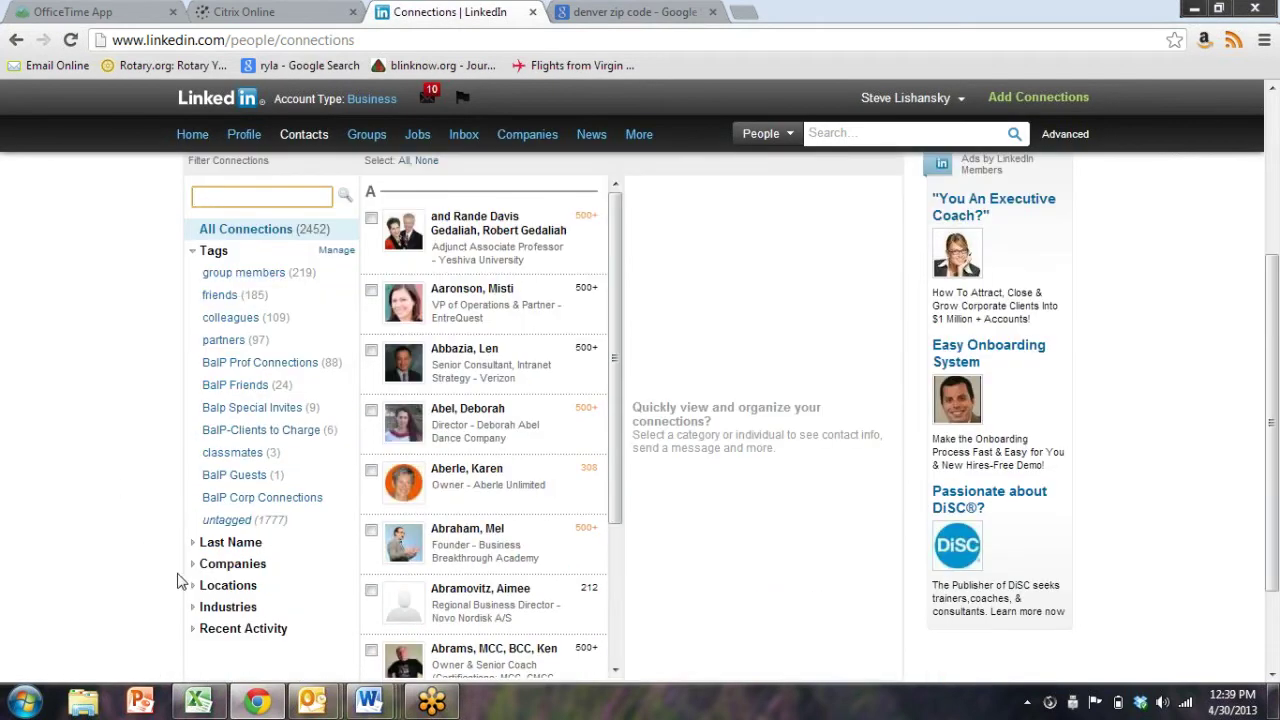
Filter connections to Greater Boston Area, tick four, and open a fifth one's details
{"action": "left_click", "coordinate": [198, 595]}
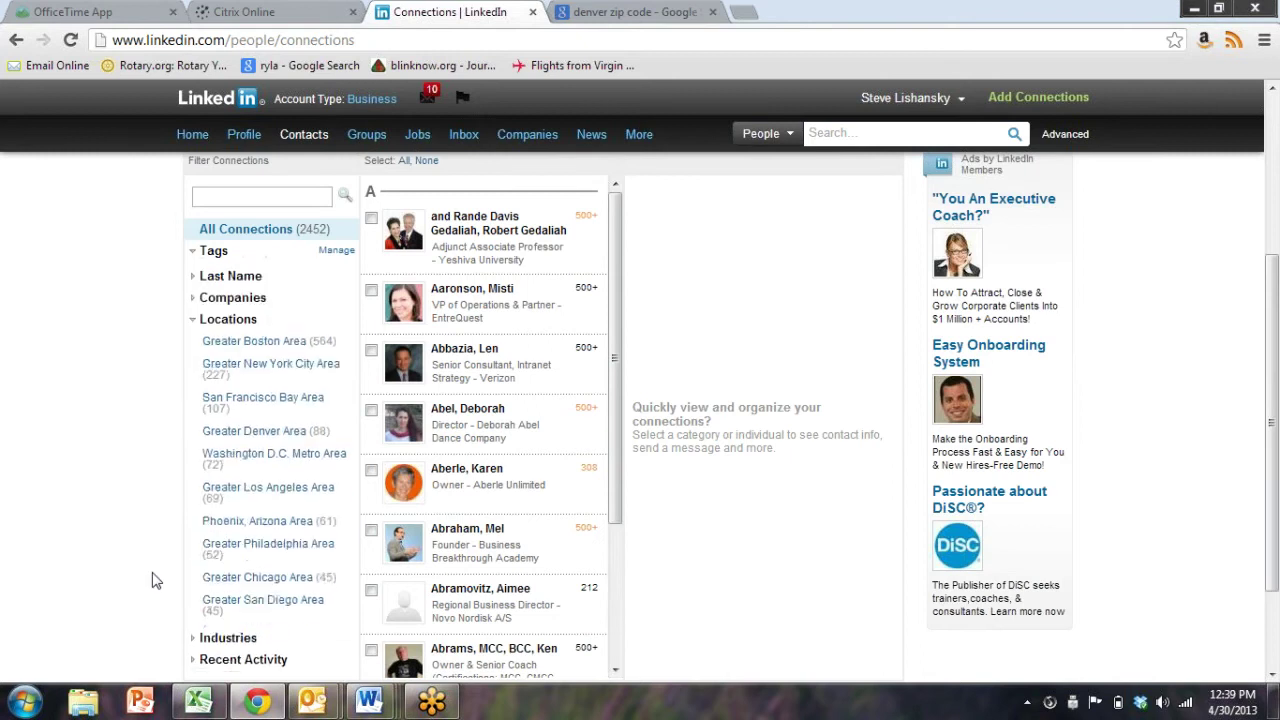
{"action": "left_click", "coordinate": [295, 340]}
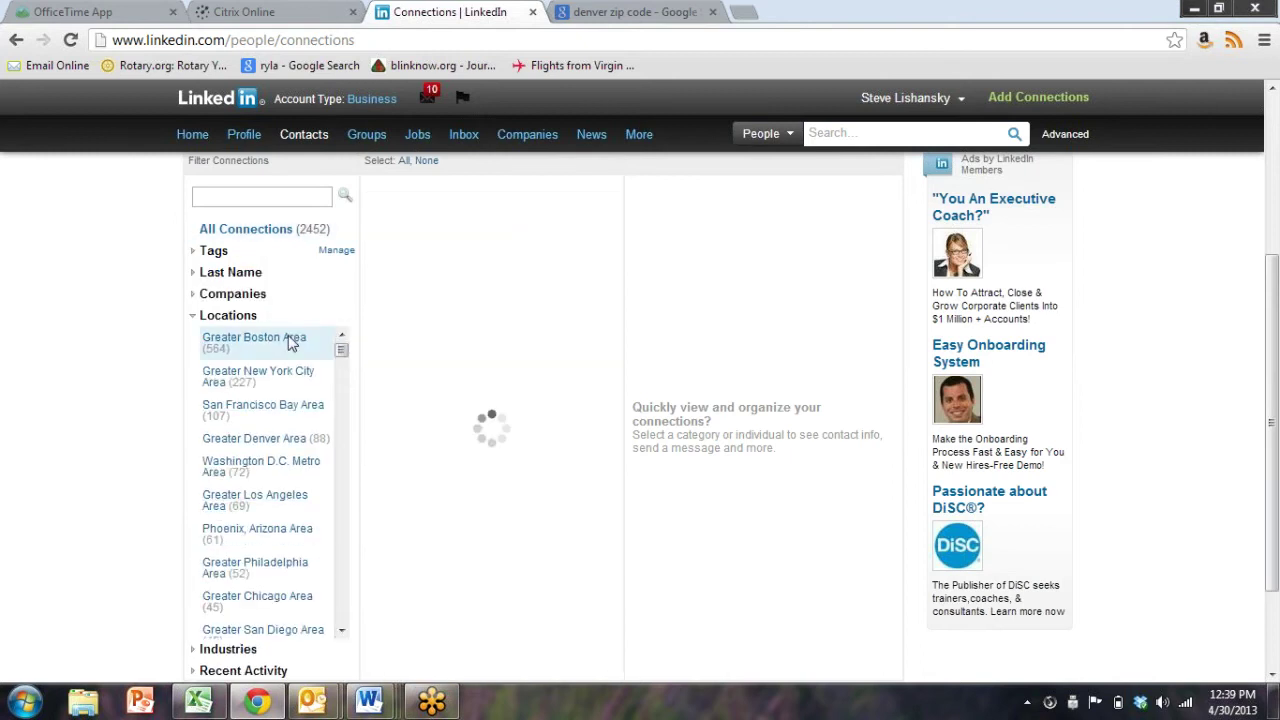
{"action": "scroll", "coordinate": [491, 286], "scroll_direction": "up", "scroll_amount": 1}
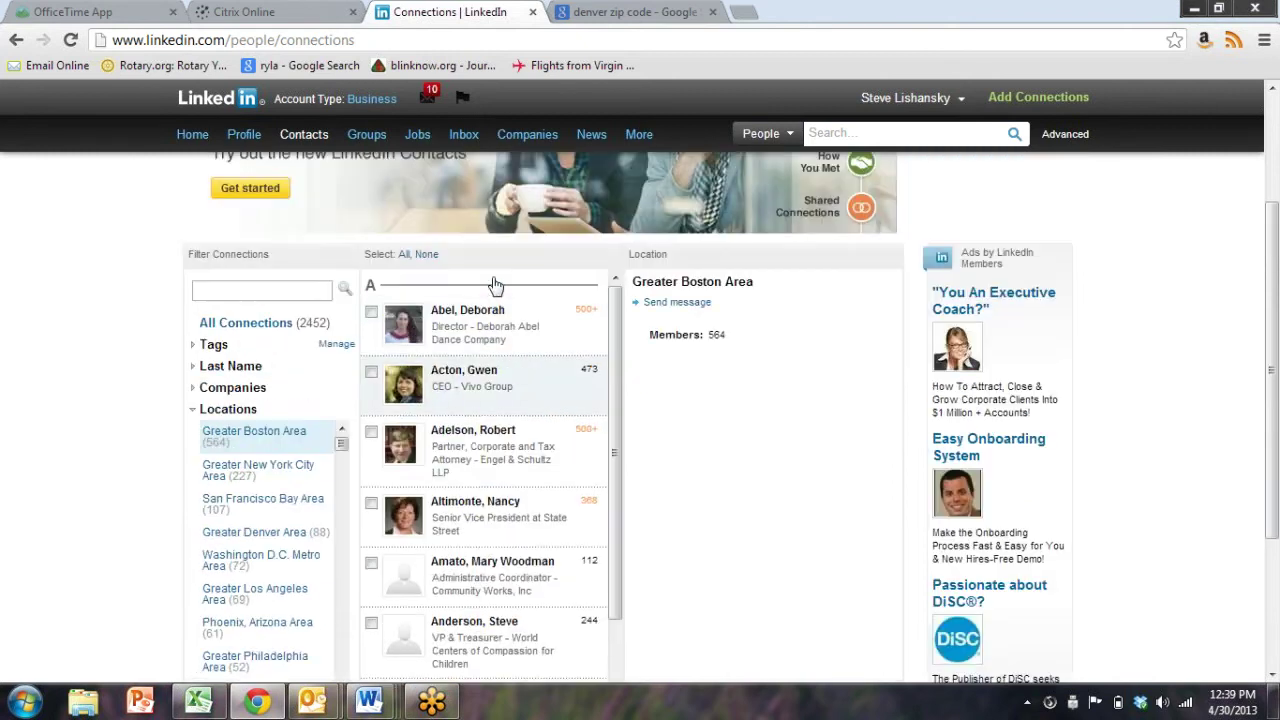
{"action": "left_click", "coordinate": [371, 312]}
{"action": "left_click", "coordinate": [371, 372]}
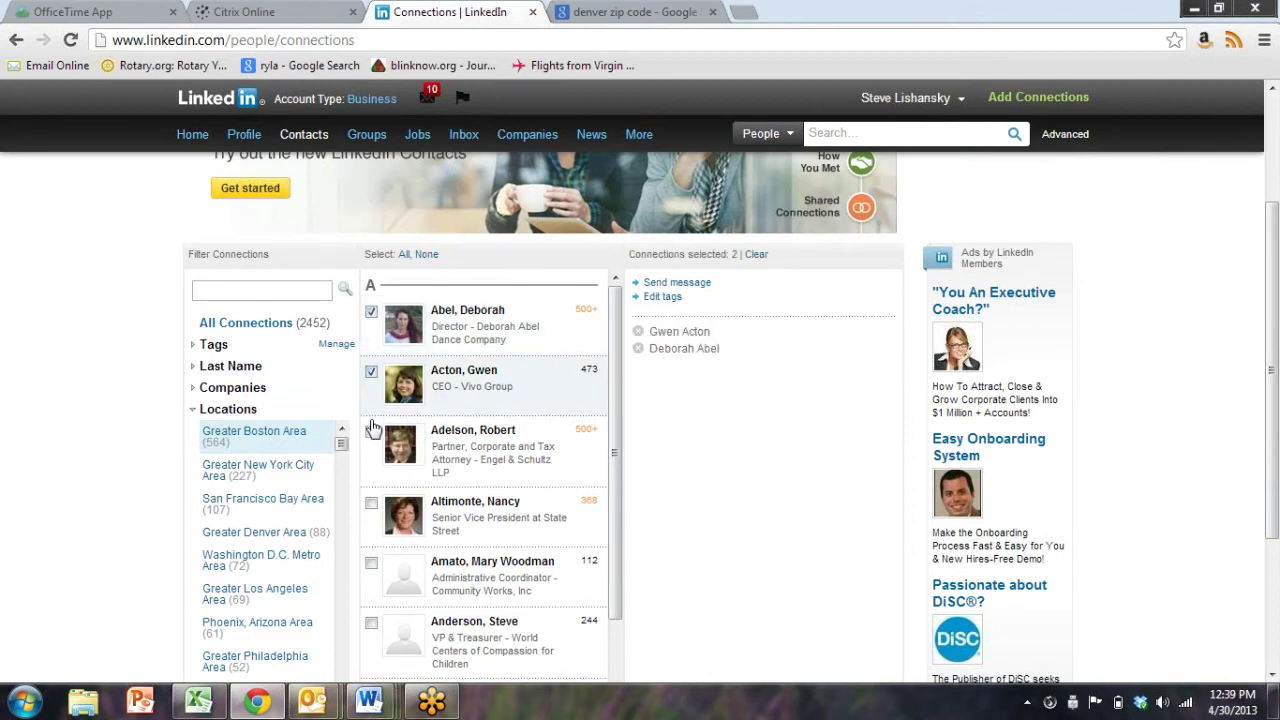
{"action": "left_click", "coordinate": [371, 432]}
{"action": "left_click", "coordinate": [371, 504]}
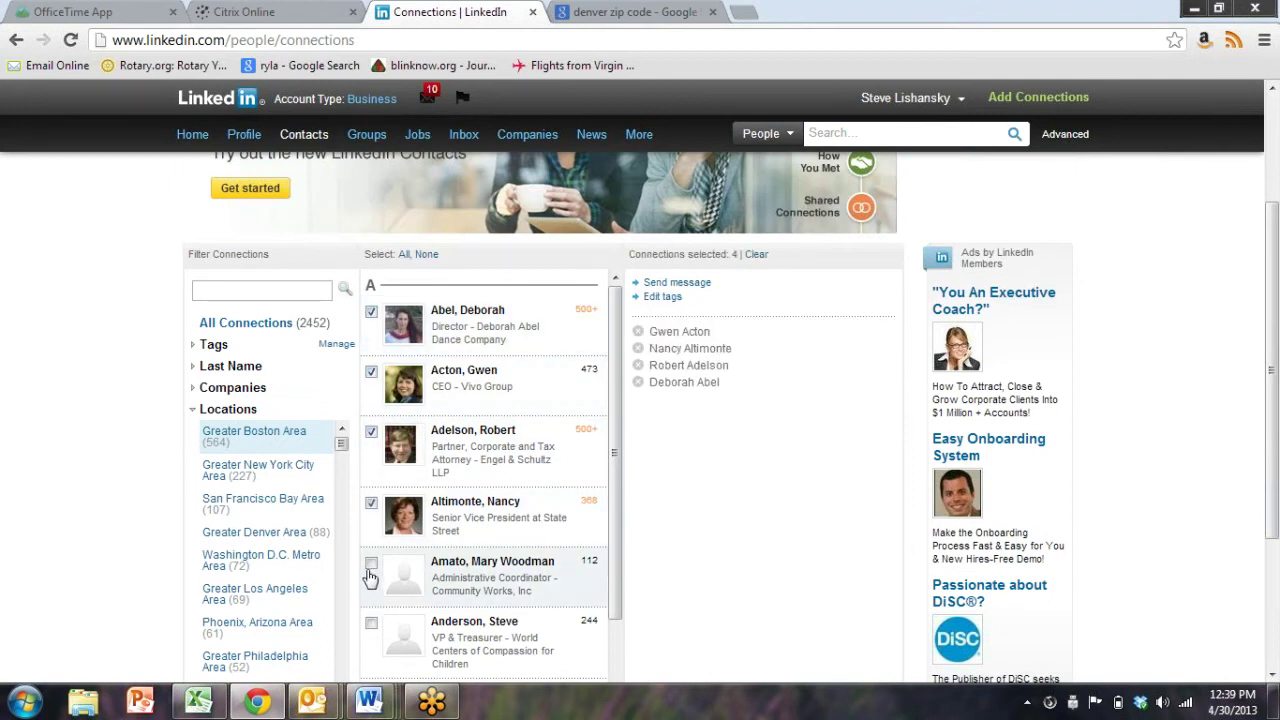
{"action": "left_click", "coordinate": [370, 578]}
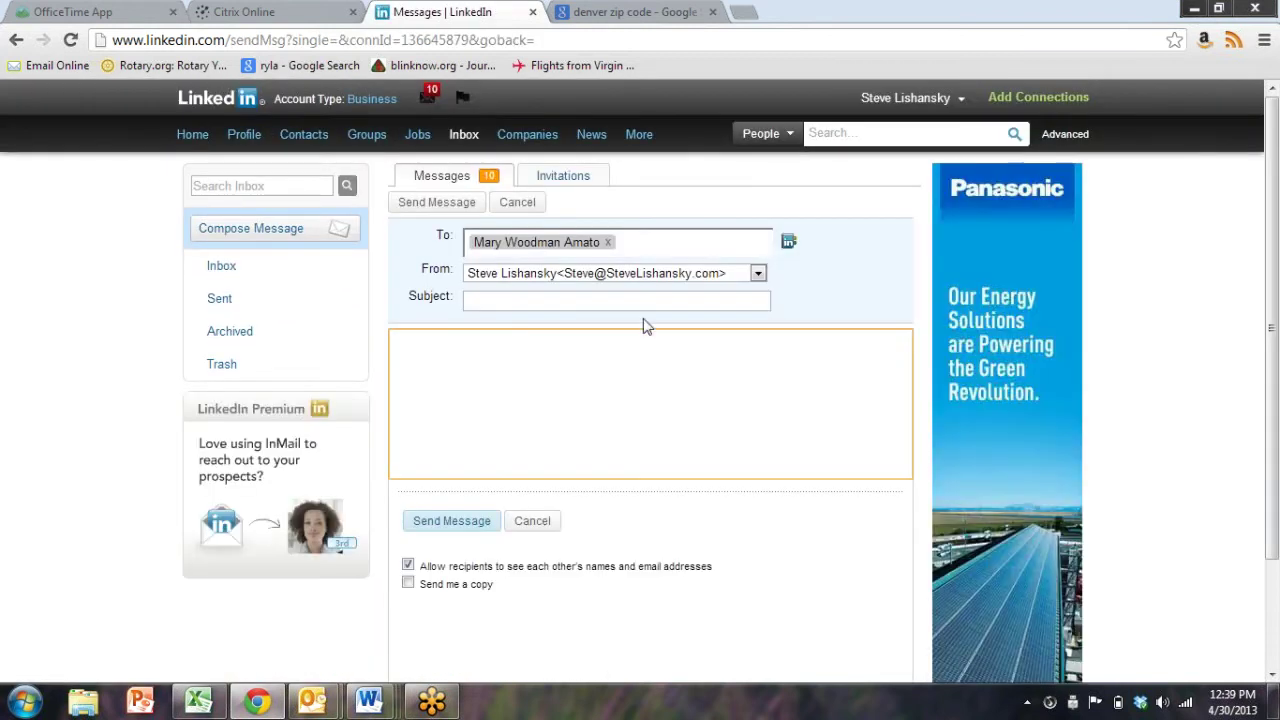
Back in the connections list, tick four connections and start a message to them
{"action": "left_click", "coordinate": [15, 42]}
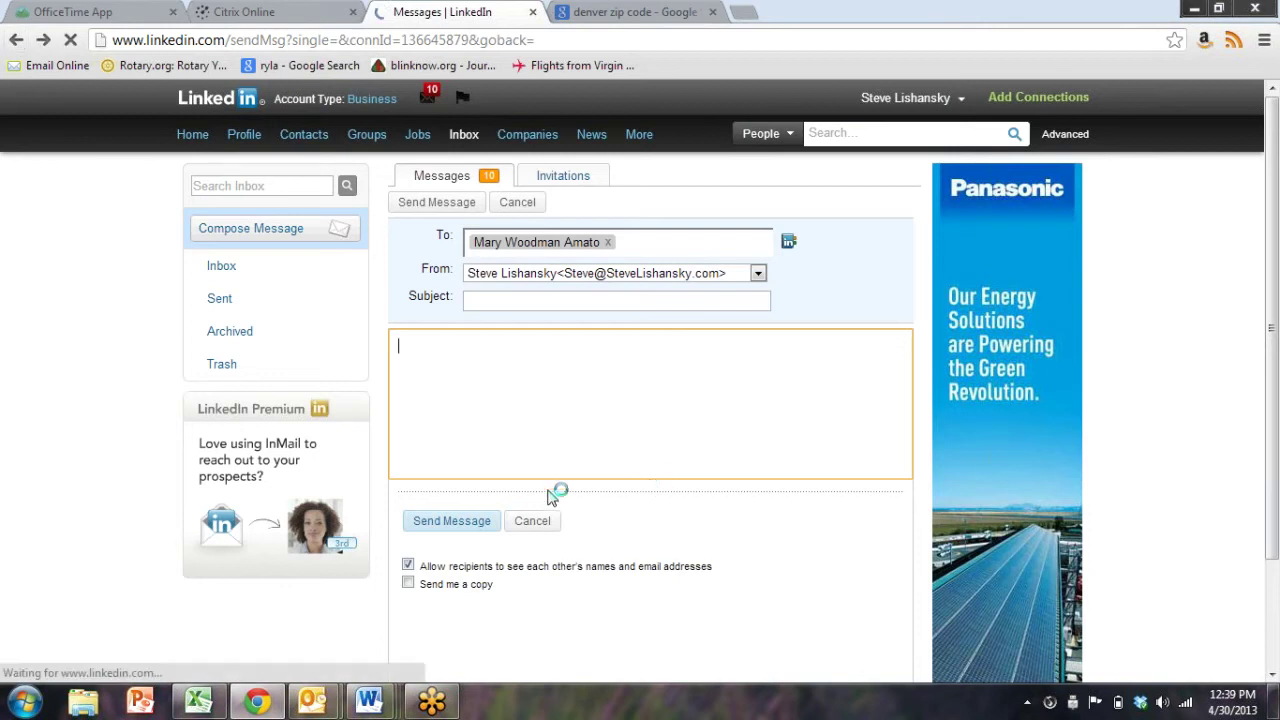
{"action": "scroll", "coordinate": [30, 455], "scroll_direction": "down", "scroll_amount": 4}
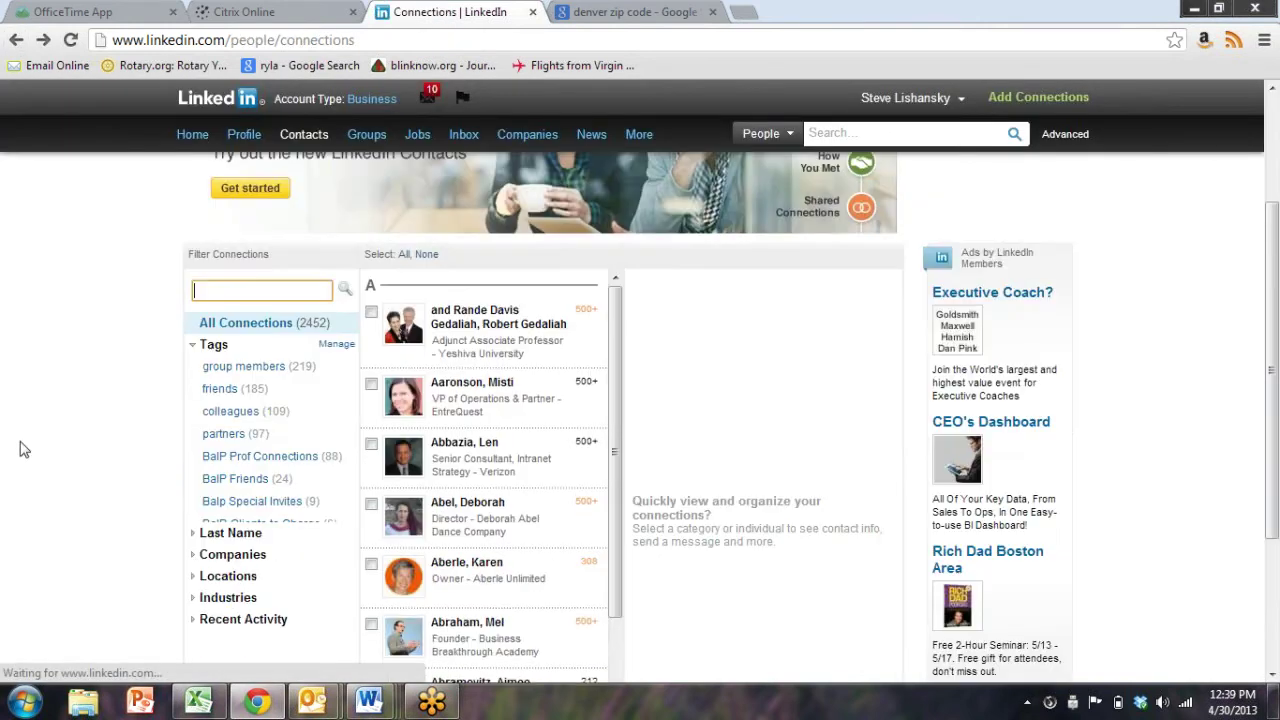
{"action": "left_click", "coordinate": [371, 377]}
{"action": "left_click", "coordinate": [371, 317]}
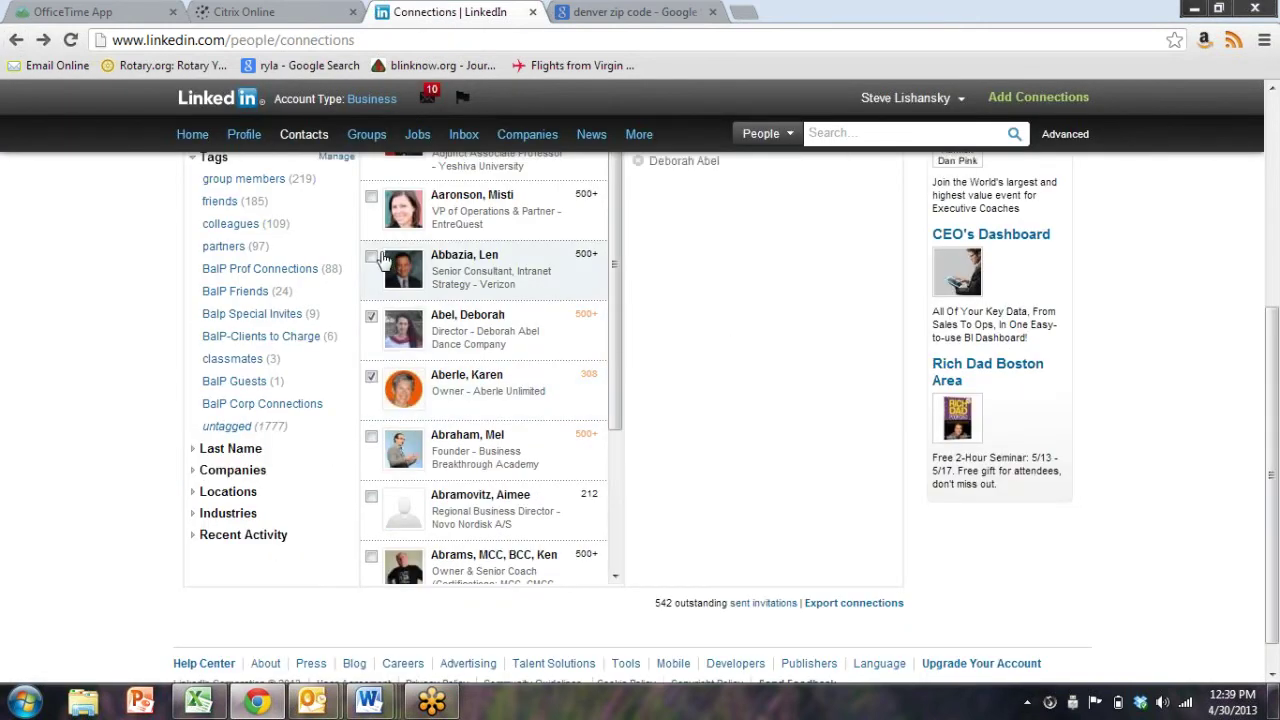
{"action": "left_click", "coordinate": [371, 257]}
{"action": "left_click", "coordinate": [371, 197]}
{"action": "scroll", "coordinate": [815, 346], "scroll_direction": "up", "scroll_amount": 2}
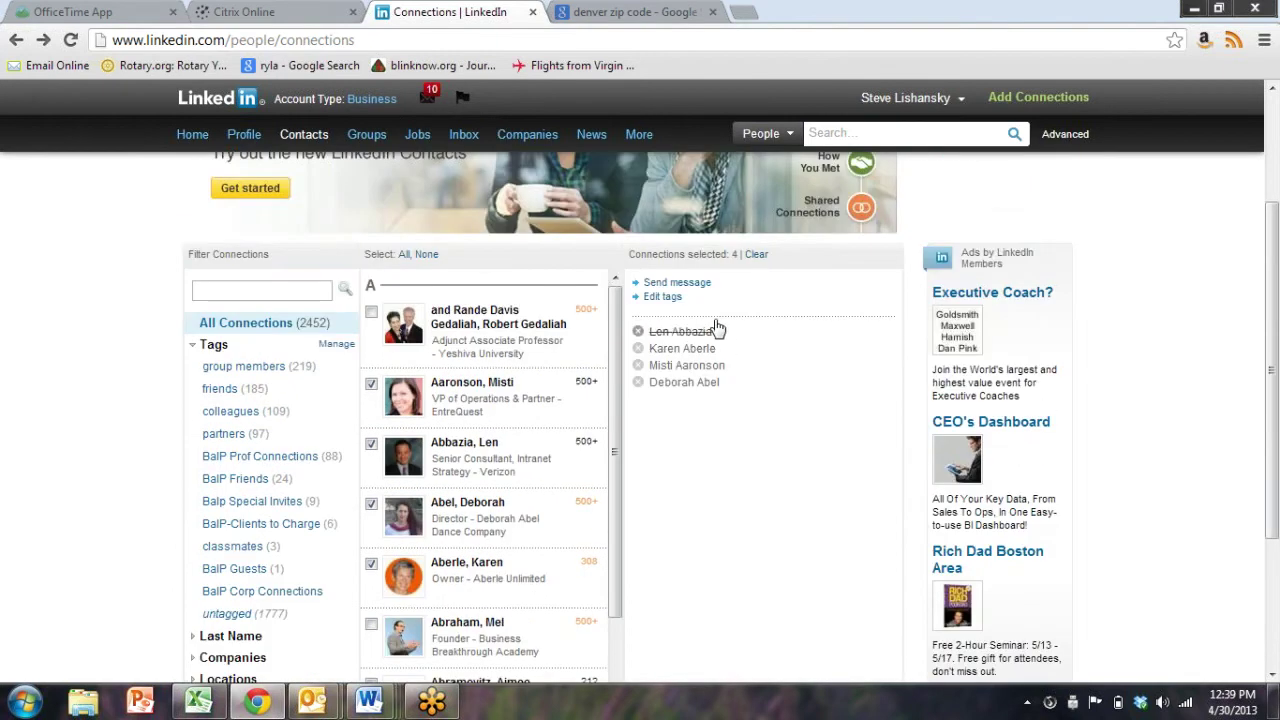
{"action": "left_click", "coordinate": [688, 286]}
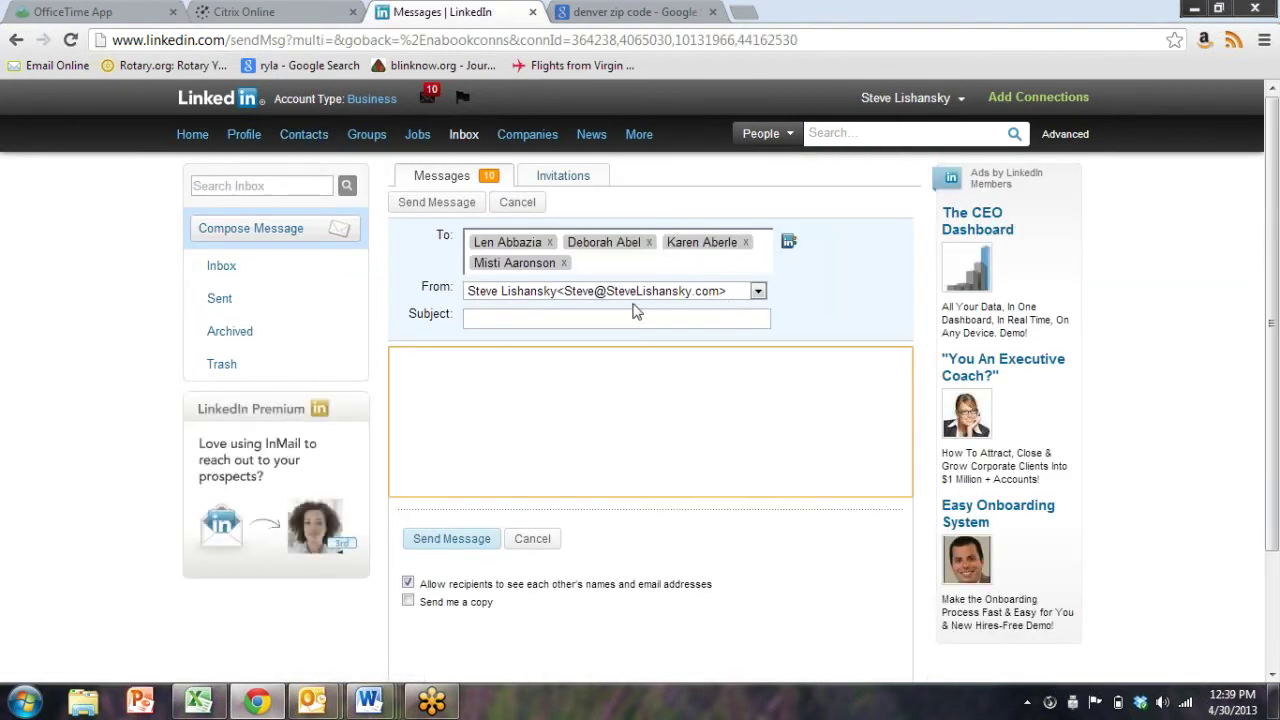
Reuse the earlier personal-note invitation subject, hide recipients' names, and send yourself a copy
{"action": "left_click", "coordinate": [581, 318]}
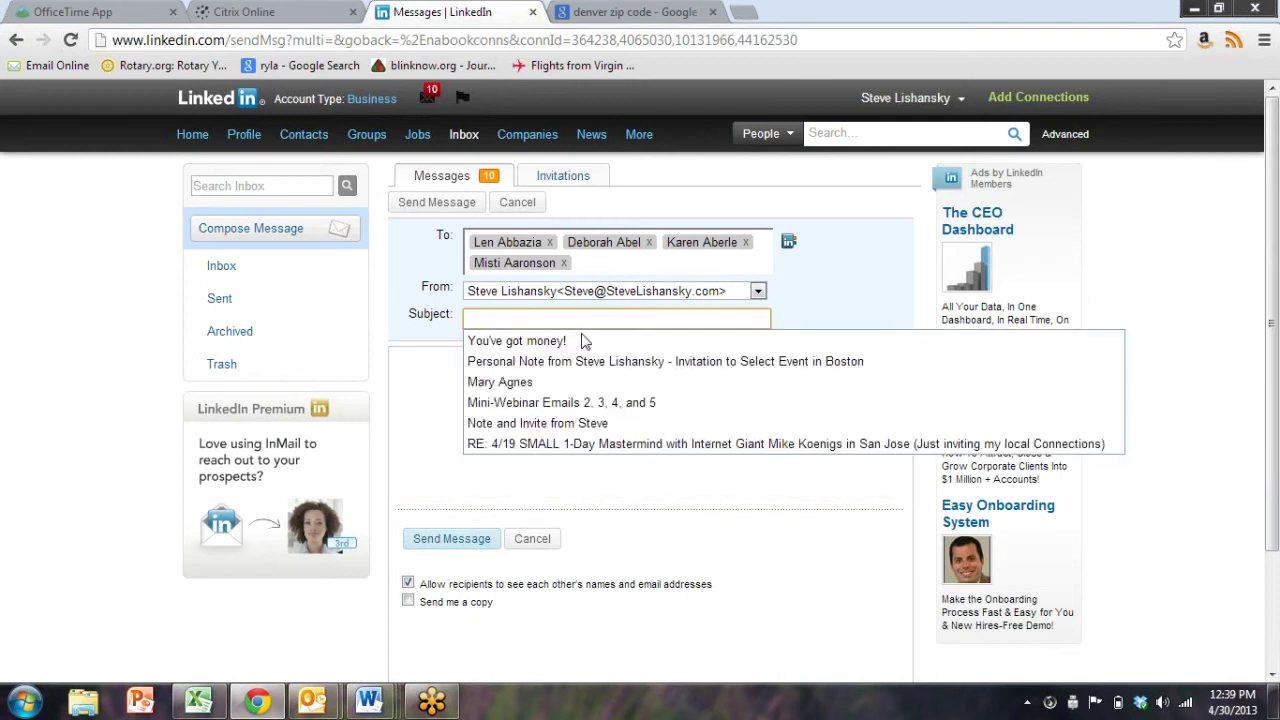
{"action": "left_click", "coordinate": [576, 358]}
{"action": "left_click", "coordinate": [576, 378]}
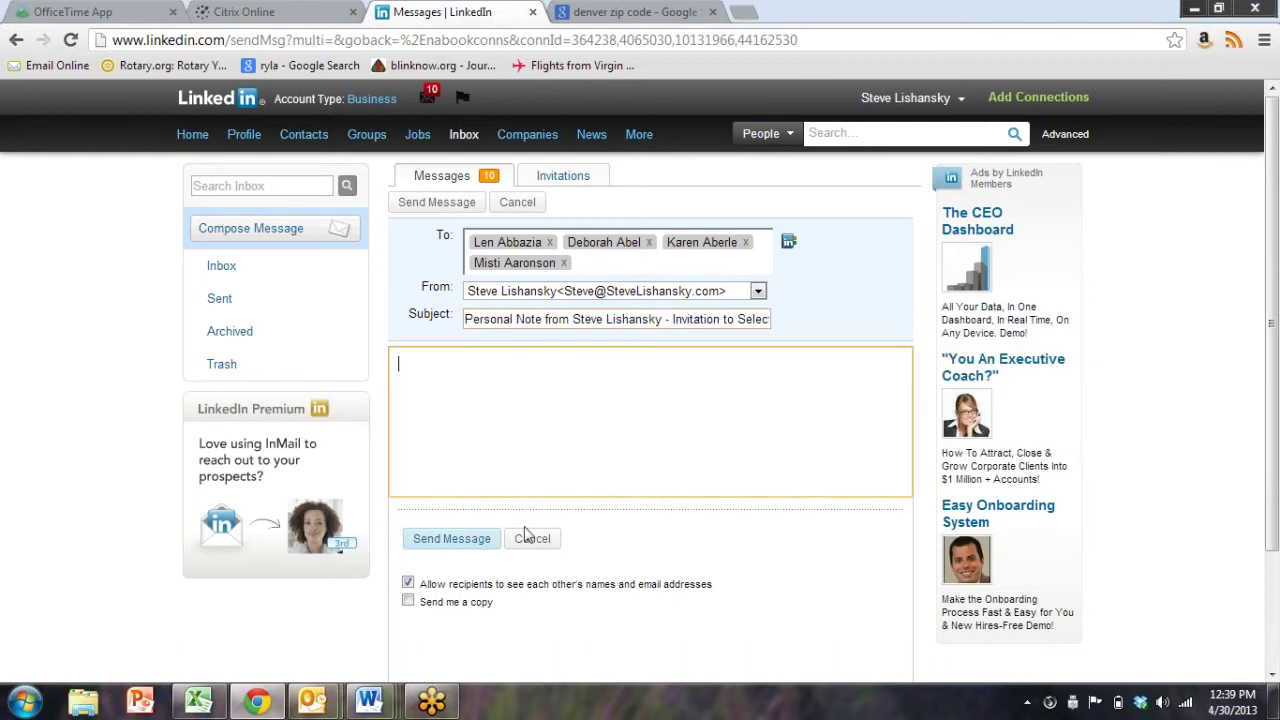
{"action": "left_click", "coordinate": [408, 583]}
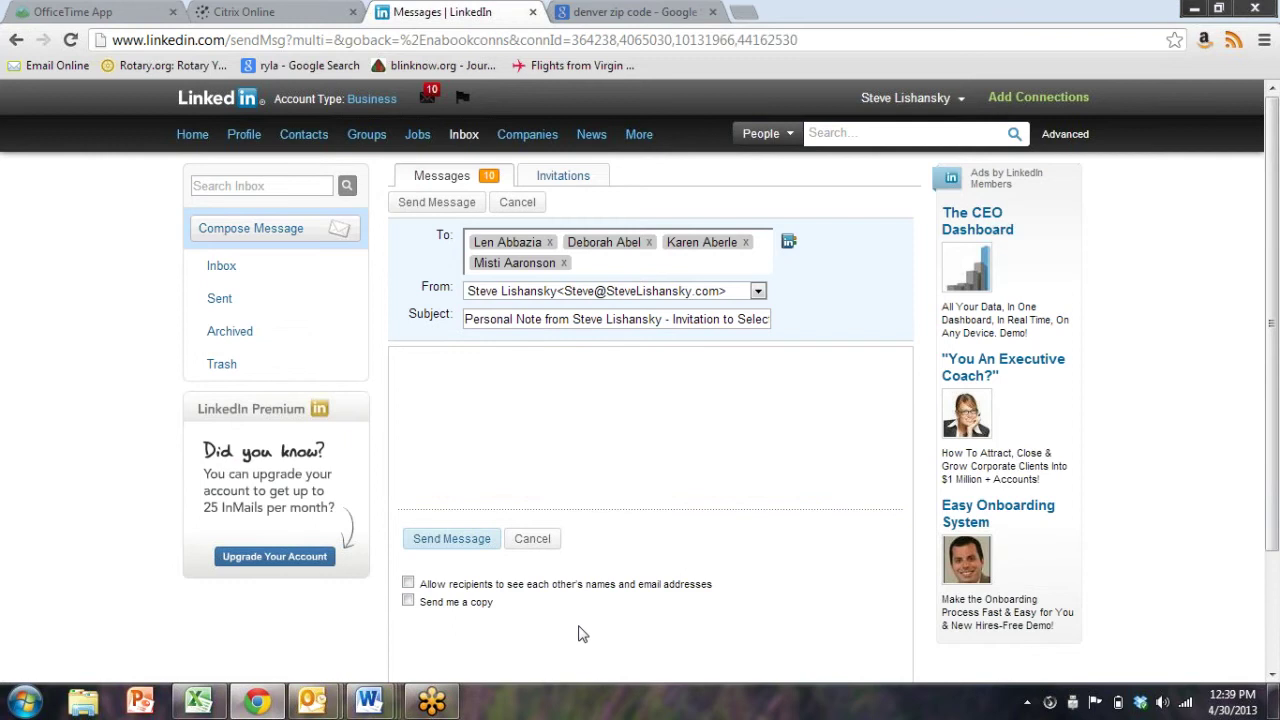
{"action": "left_click", "coordinate": [481, 540]}
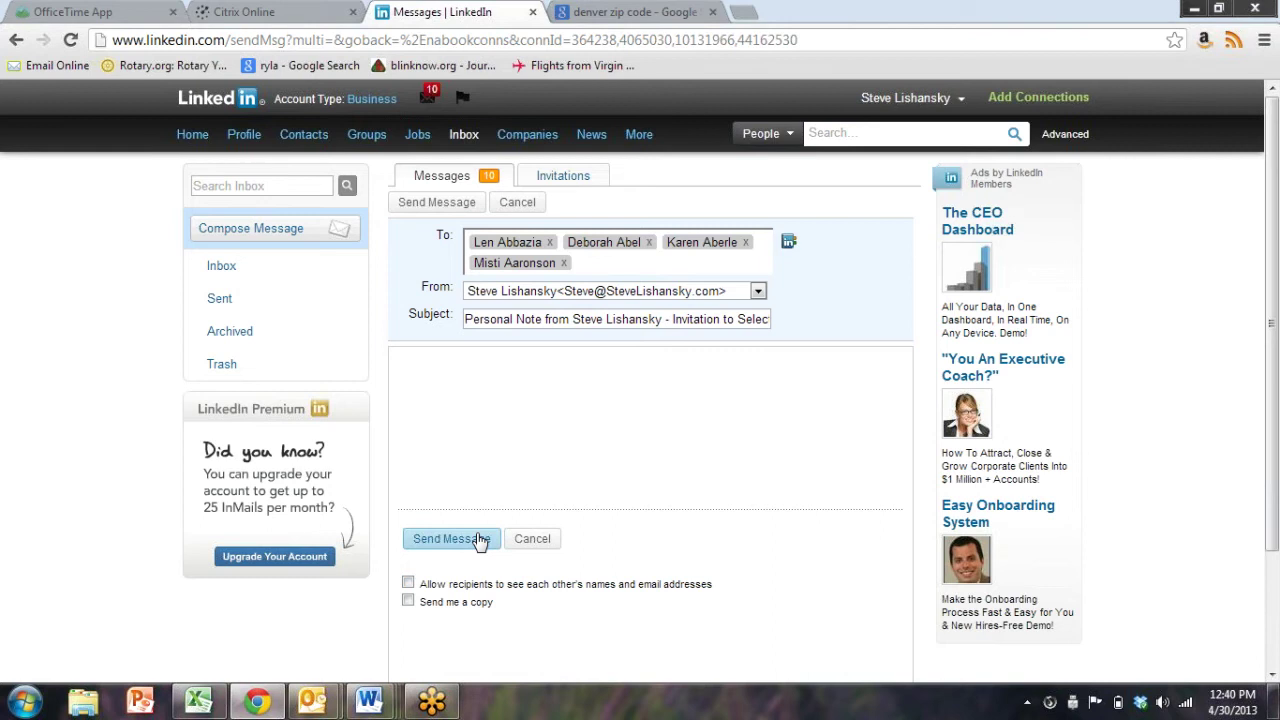
{"action": "left_click", "coordinate": [408, 583]}
{"action": "scroll", "coordinate": [279, 625], "scroll_direction": "down", "scroll_amount": 1}
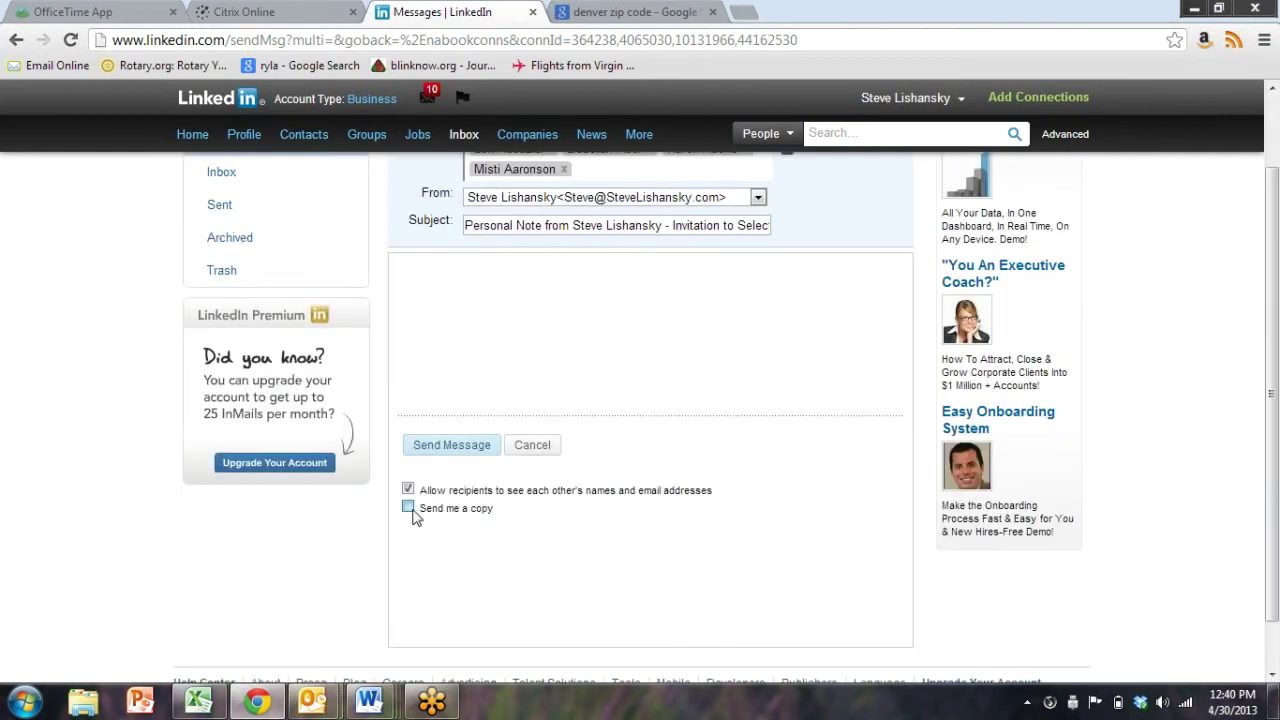
{"action": "left_click", "coordinate": [408, 489]}
{"action": "left_click", "coordinate": [408, 508]}
{"action": "left_click", "coordinate": [408, 489]}
{"action": "scroll", "coordinate": [494, 568], "scroll_direction": "up", "scroll_amount": 1}
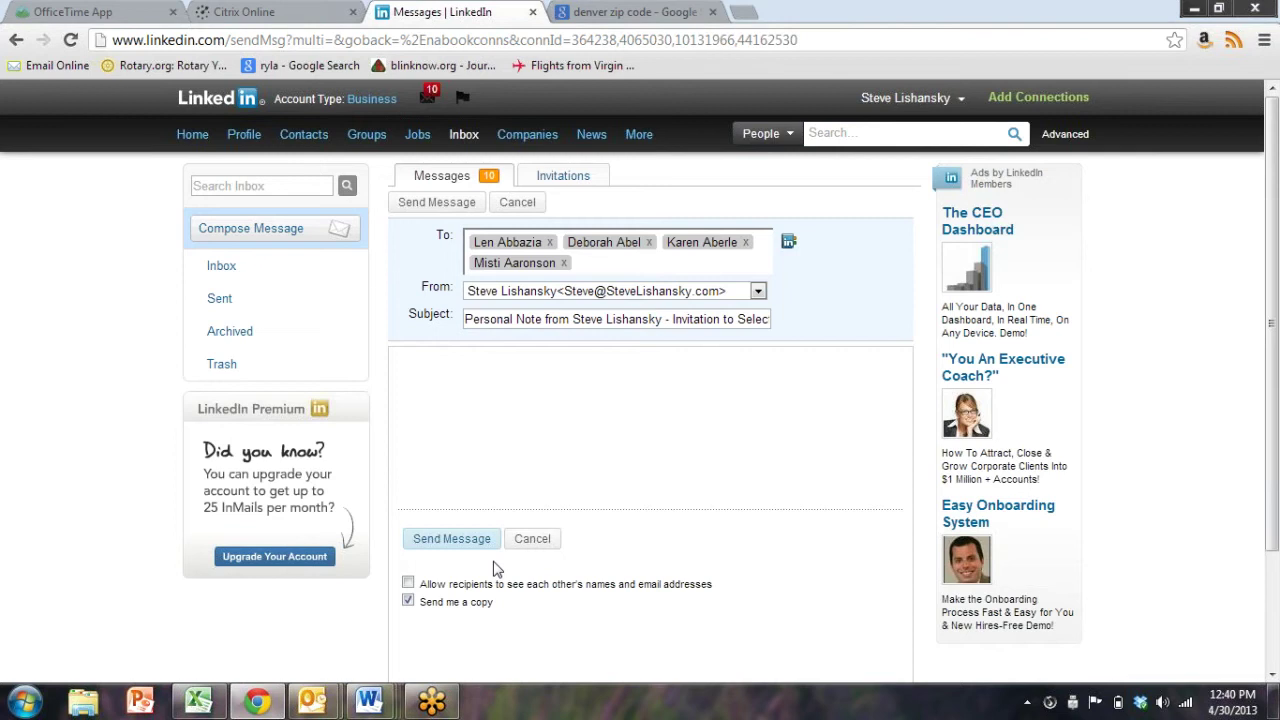
{"action": "left_click", "coordinate": [212, 263]}
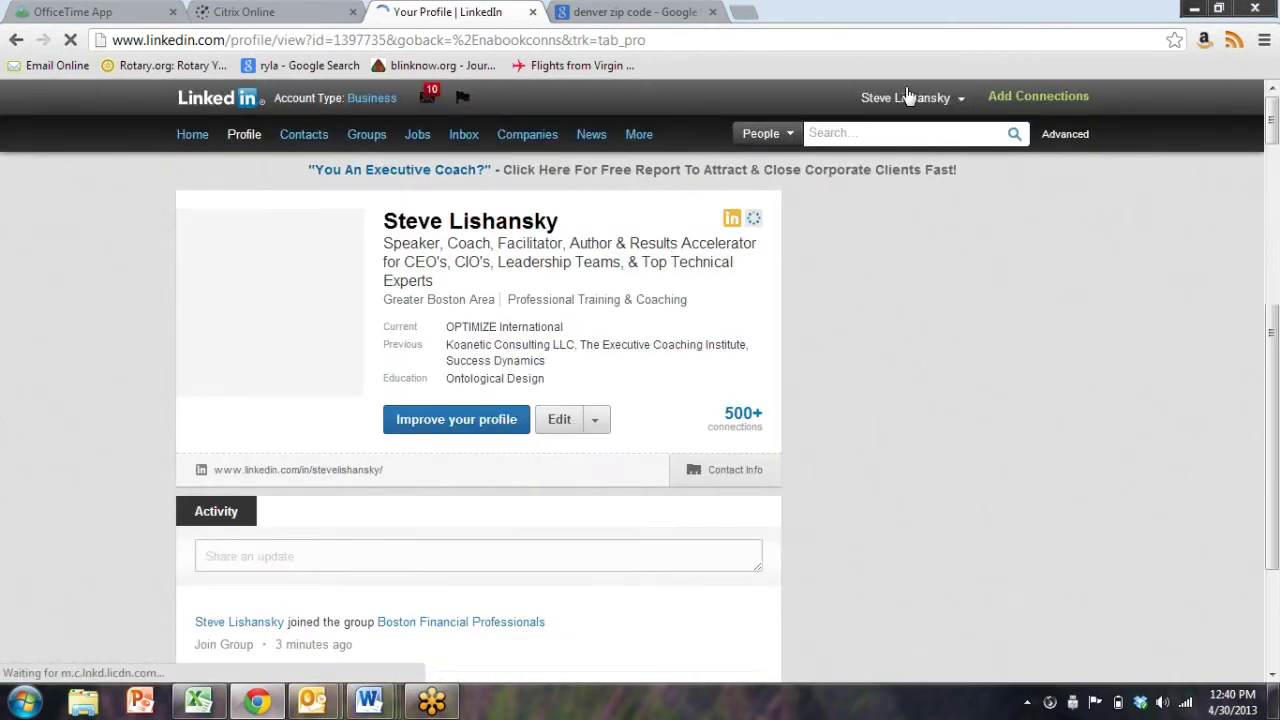
Sign out, go to the sign-in page, and enter the other account's e-mail address
{"action": "mouse_move", "coordinate": [906, 97]}
{"action": "left_click", "coordinate": [893, 157]}
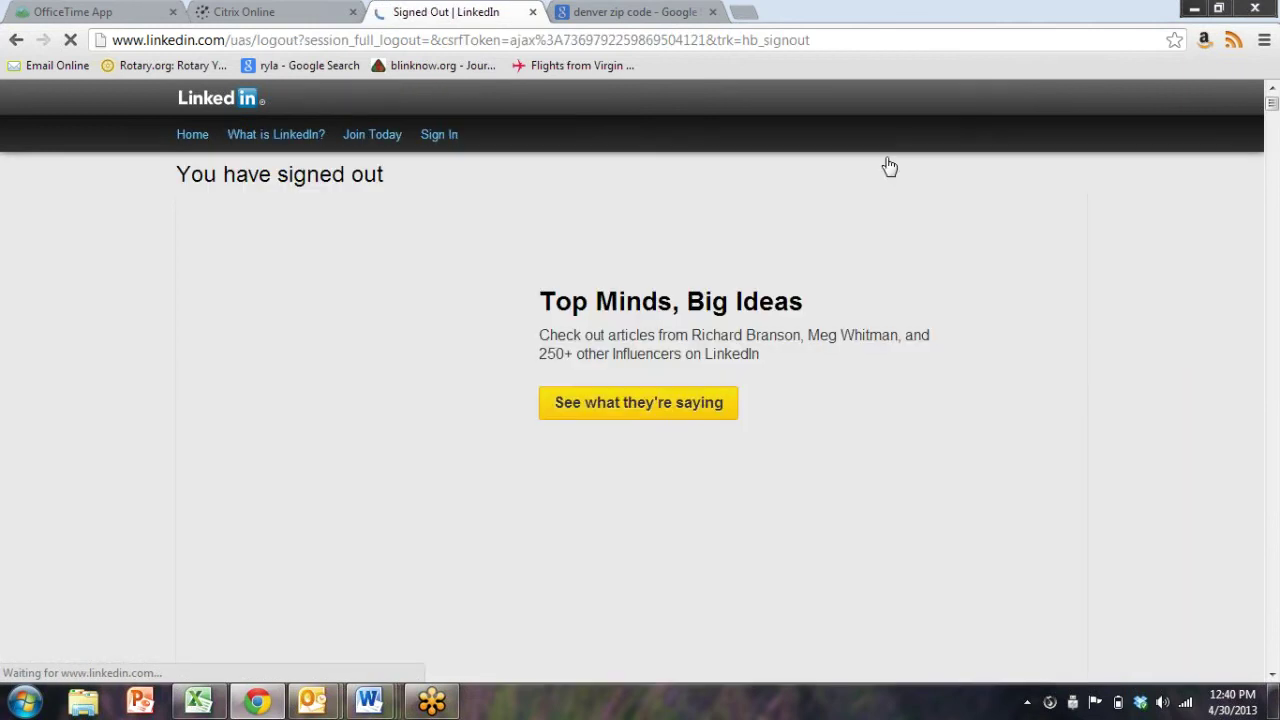
{"action": "left_click", "coordinate": [442, 150]}
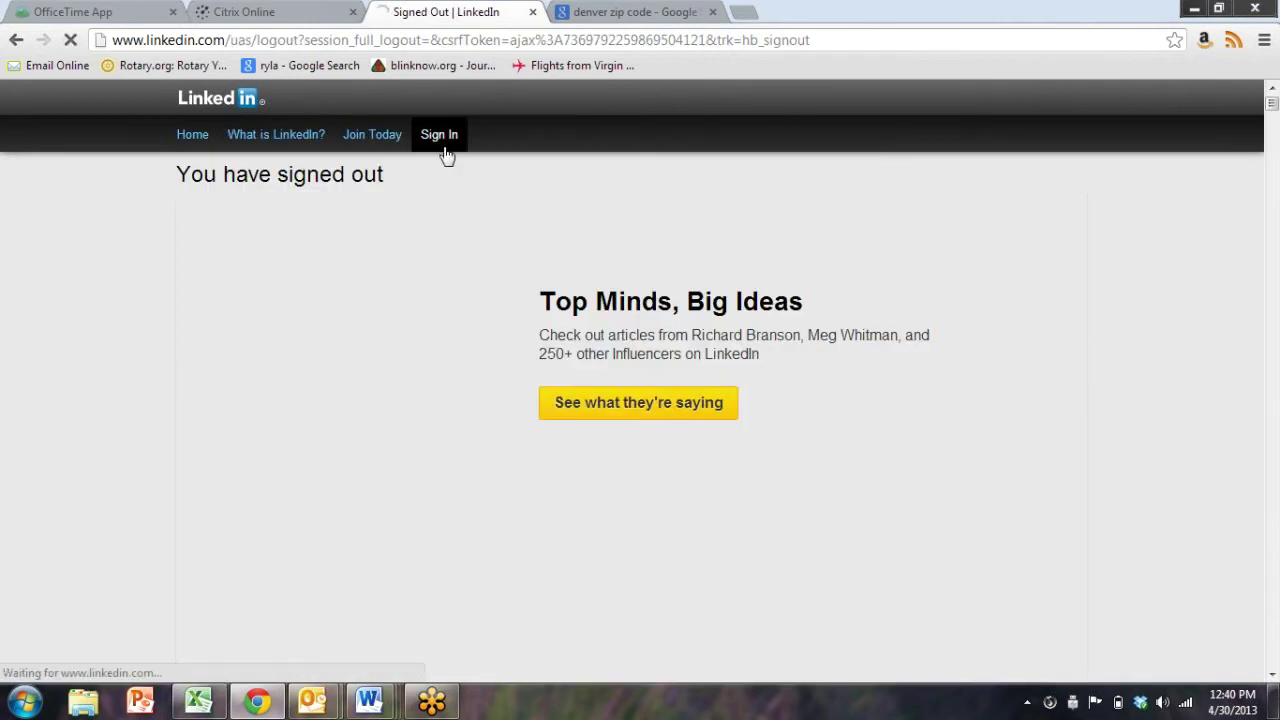
{"action": "key", "text": "ctrl+a"}
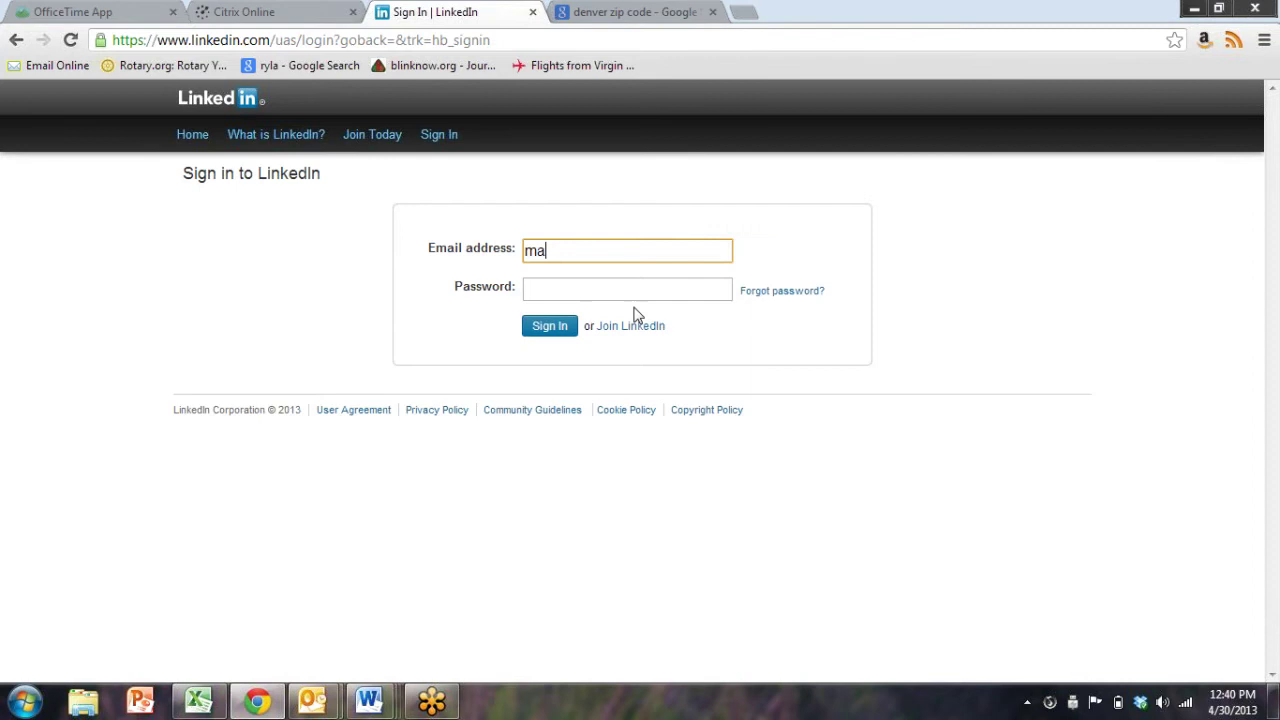
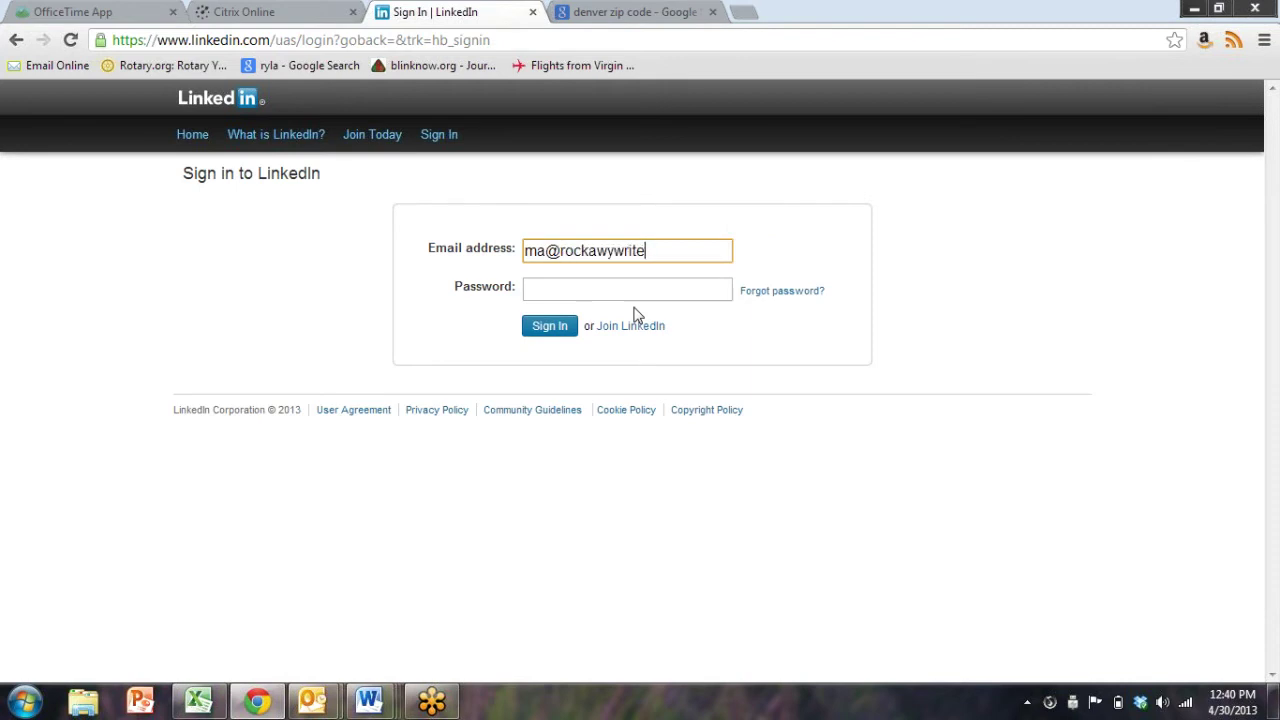
{"action": "key", "text": "Tab"}
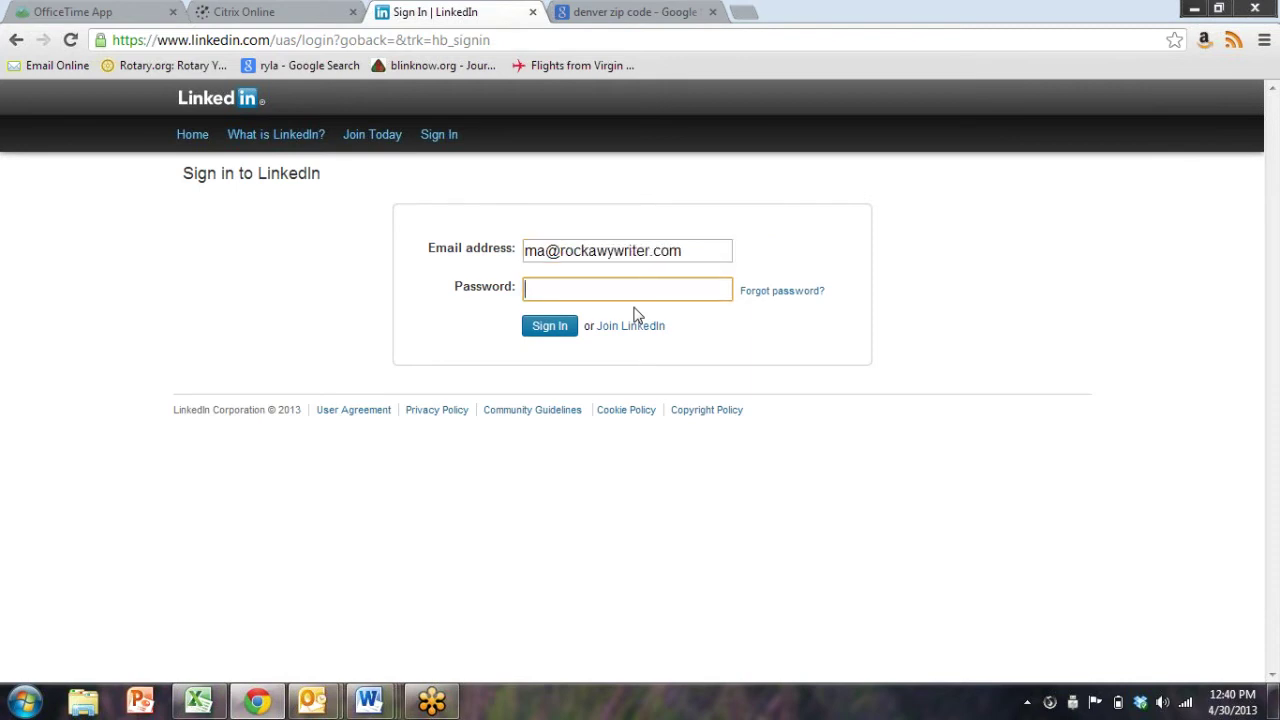
{"action": "key", "text": "Return"}
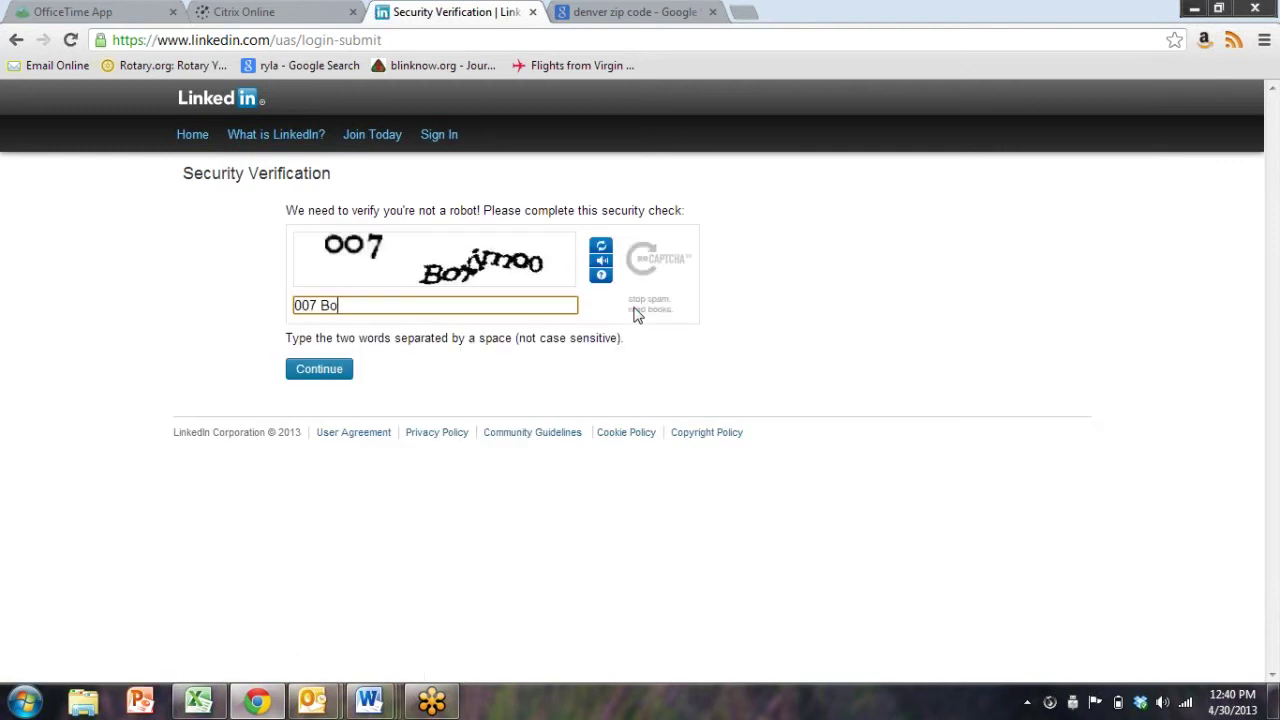
Answer the security check and submit the account password
{"action": "type", "text": "007 Boximoo"}
{"action": "key", "text": "Return"}
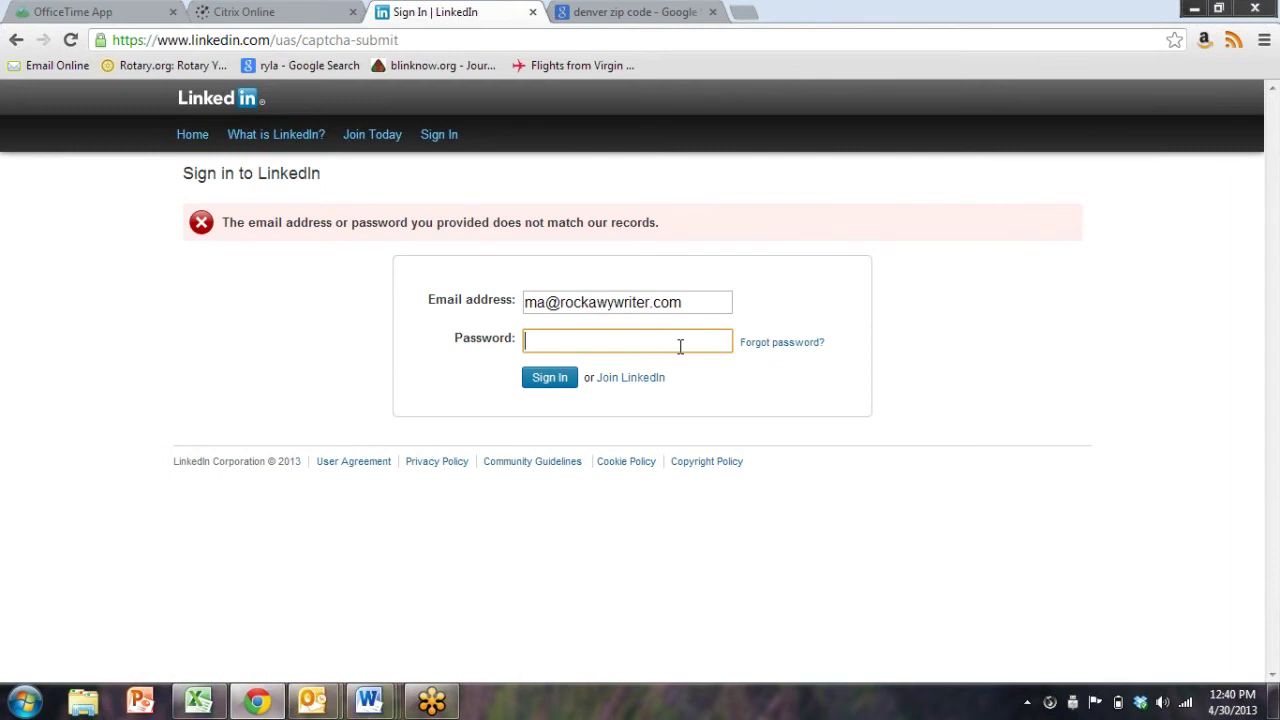
{"action": "type", "text": "••••"}
{"action": "key", "text": "Return"}
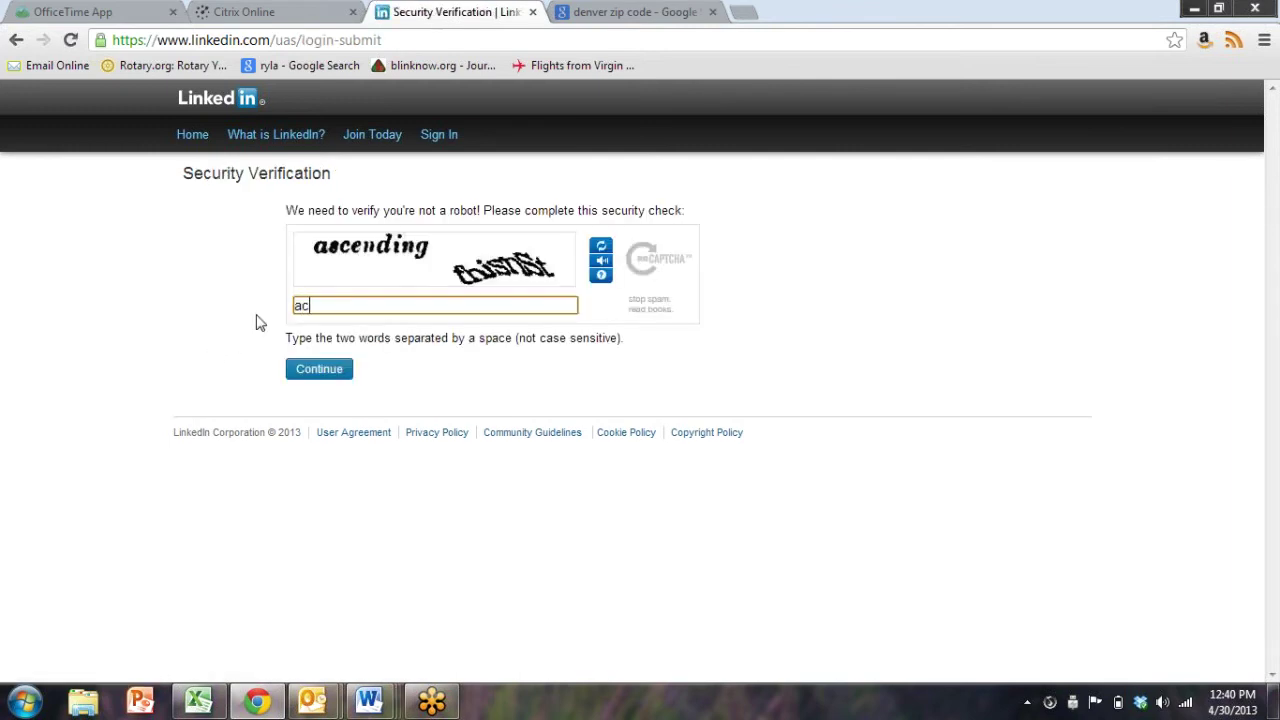
{"action": "type", "text": "ascending fnistns"}
{"action": "key", "text": "Return"}
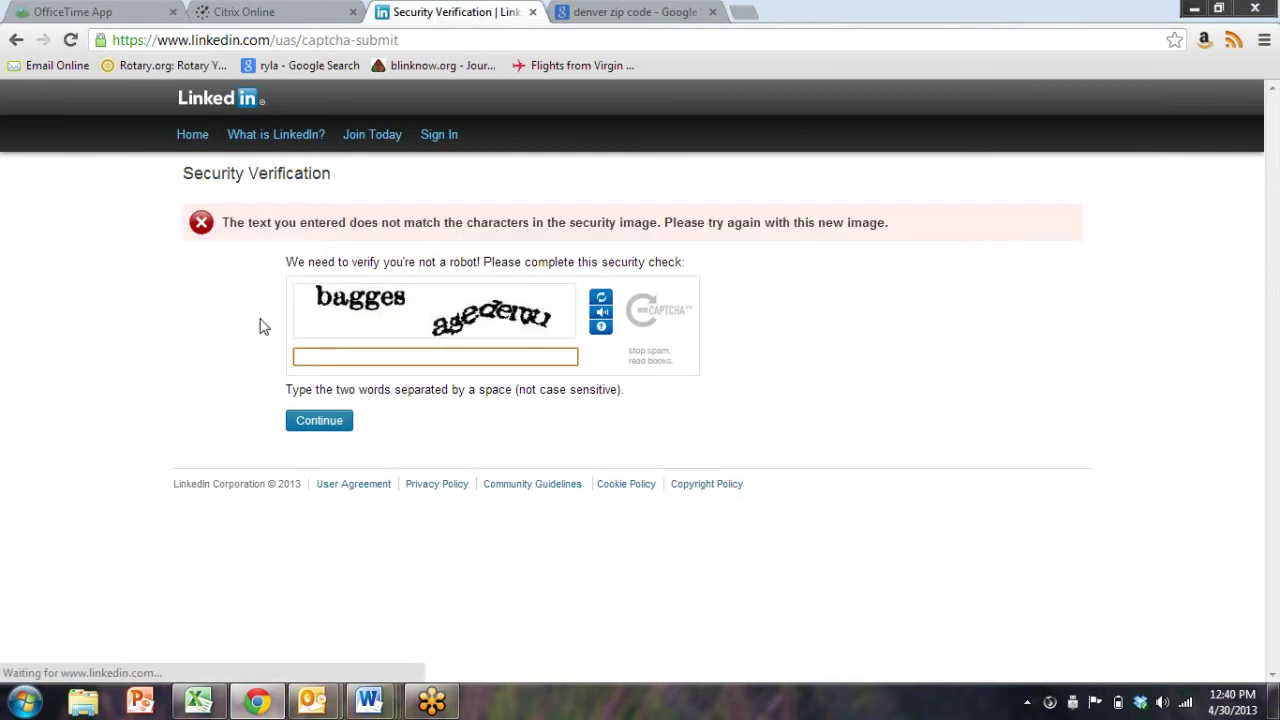
Work through further security images, resubmitting the sign-in form each time
{"action": "type", "text": "bagges ase"}
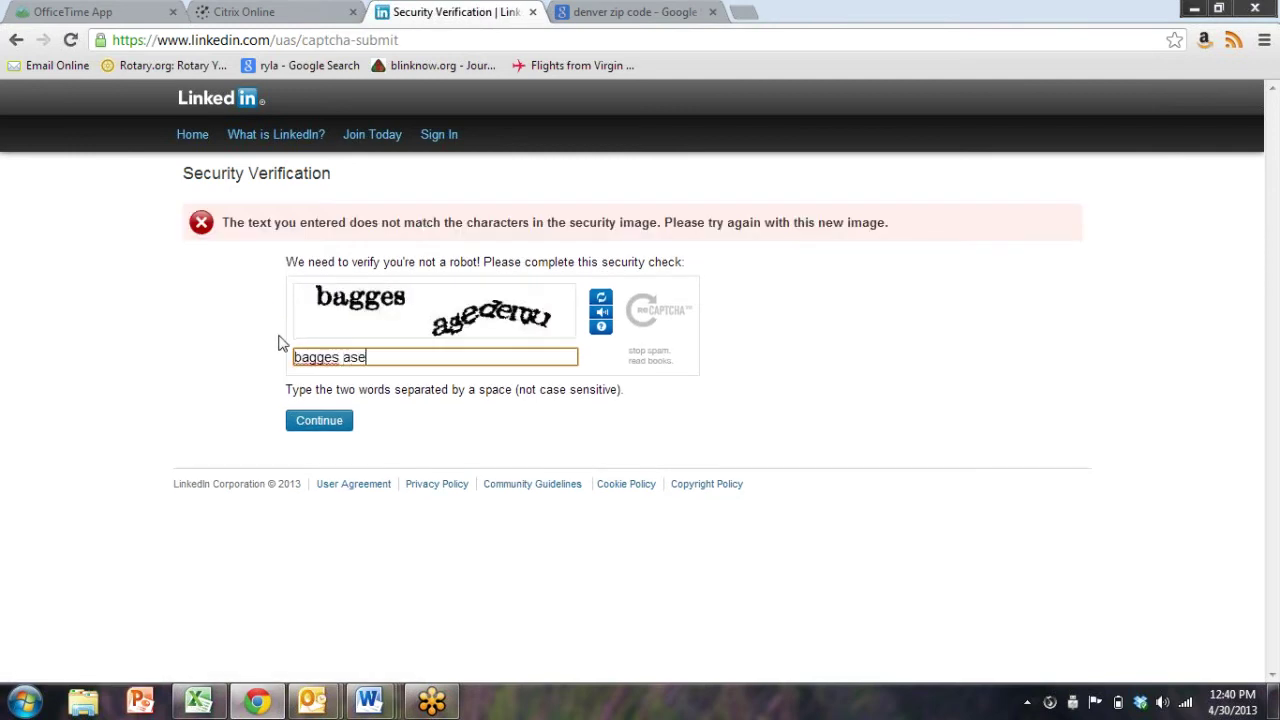
{"action": "type", "text": "demu"}
{"action": "key", "text": "Return"}
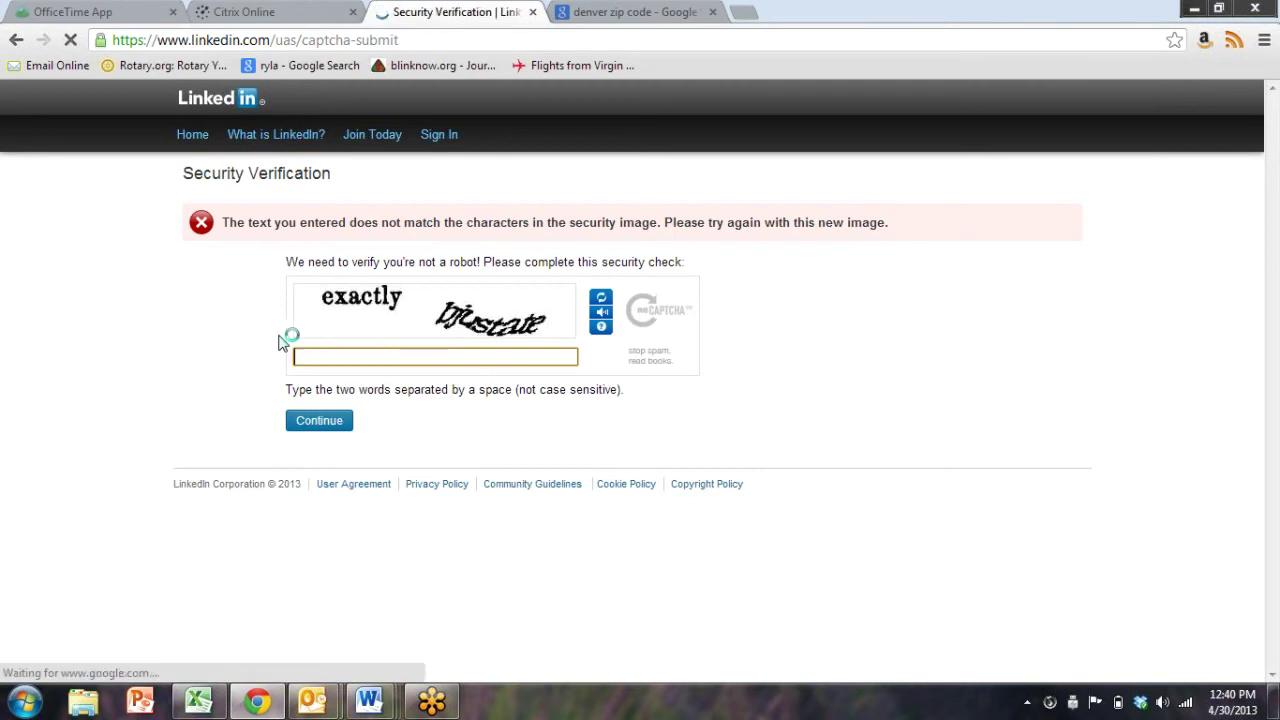
{"action": "type", "text": "exactlyl bjus"}
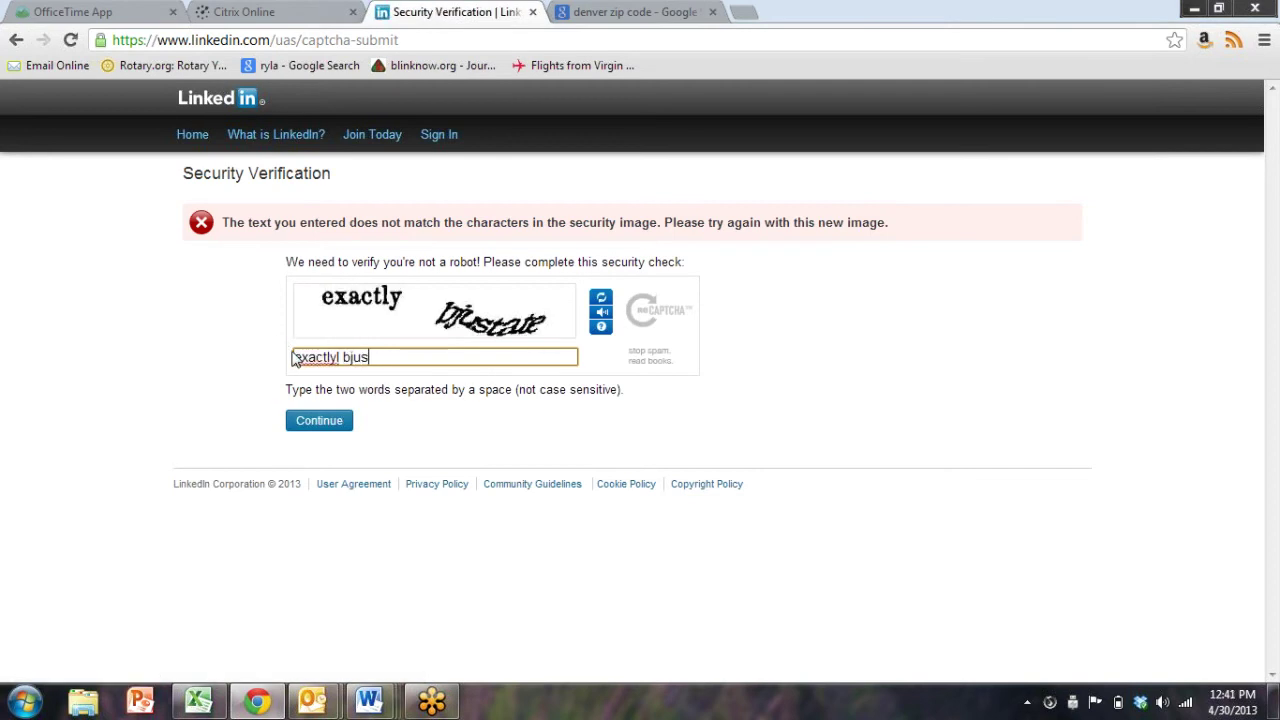
{"action": "type", "text": "tate"}
{"action": "key", "text": "Return"}
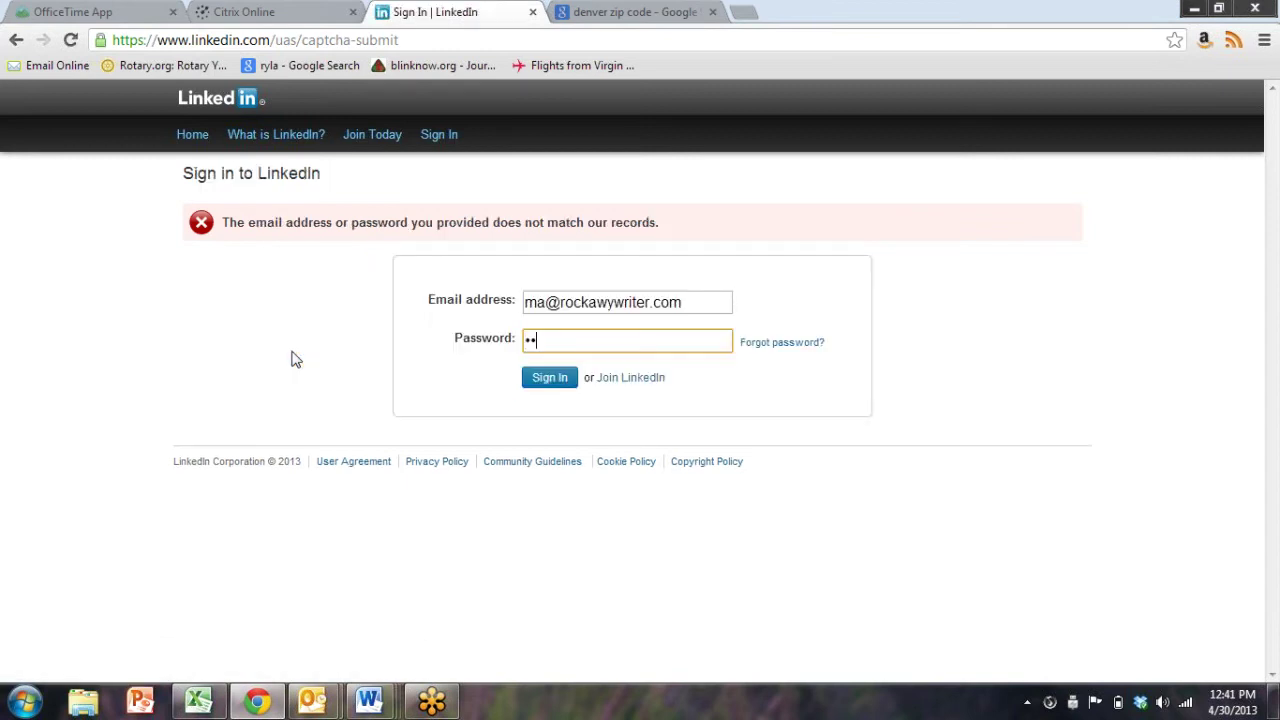
{"action": "key", "text": "Return"}
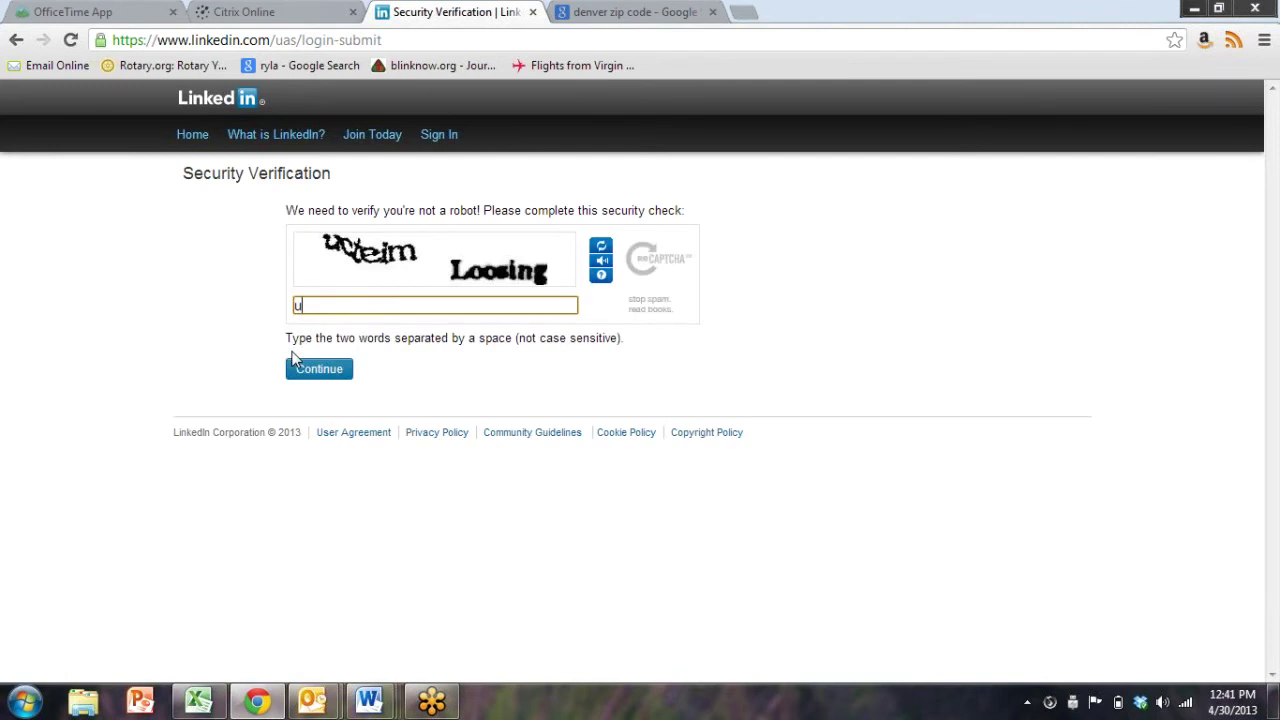
{"action": "type", "text": "ucteim Loosing"}
{"action": "left_click", "coordinate": [326, 374]}
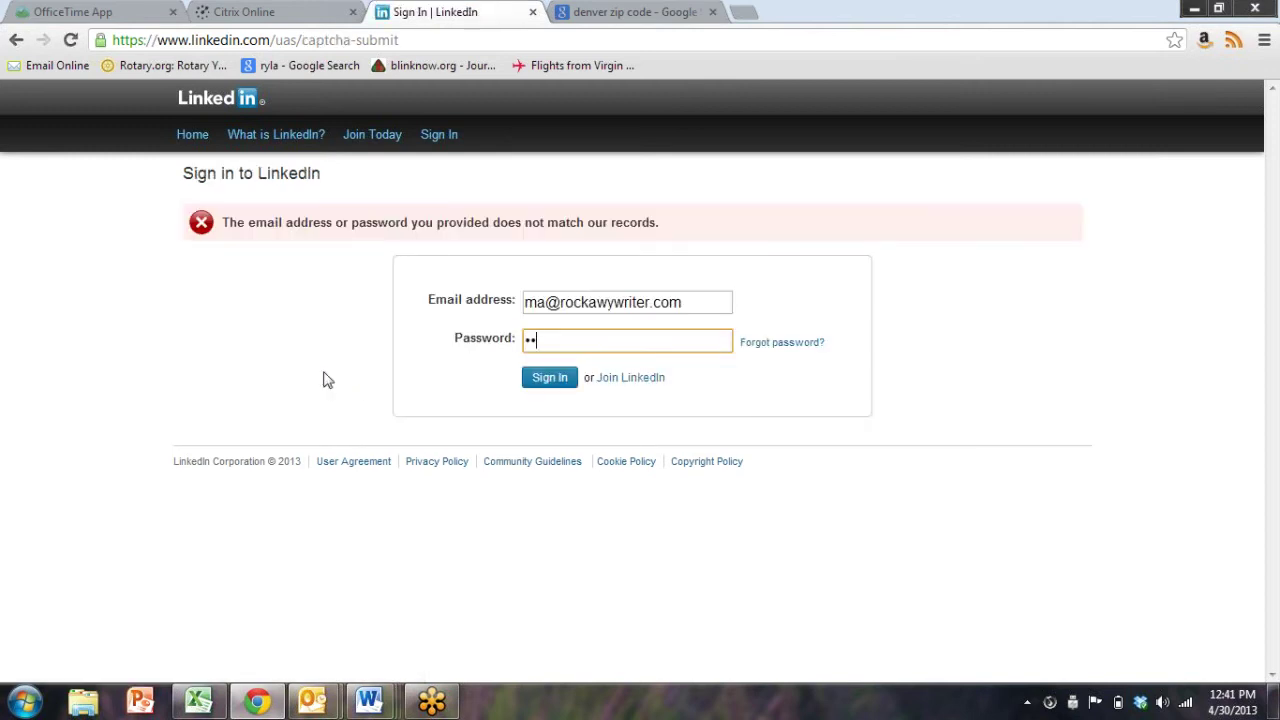
{"action": "key", "text": "Return"}
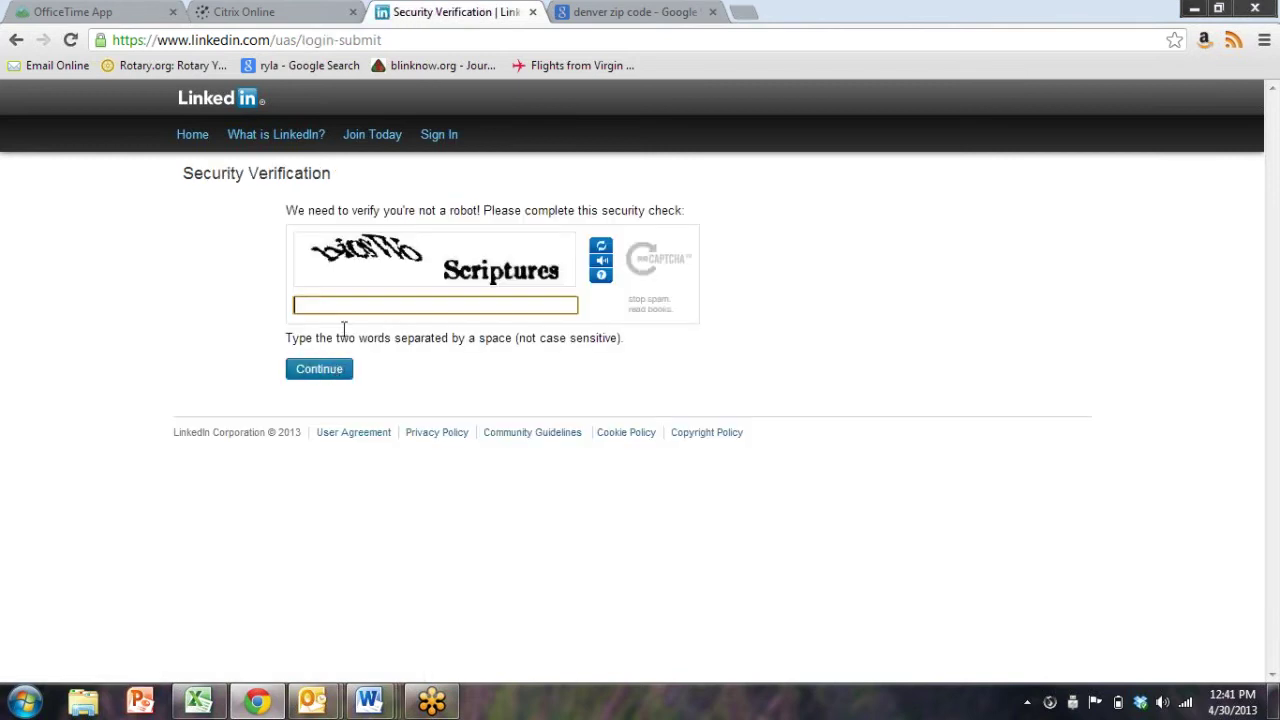
On a fresh sign-in page, sign in with the corrected e-mail address and password
{"action": "left_click", "coordinate": [429, 148]}
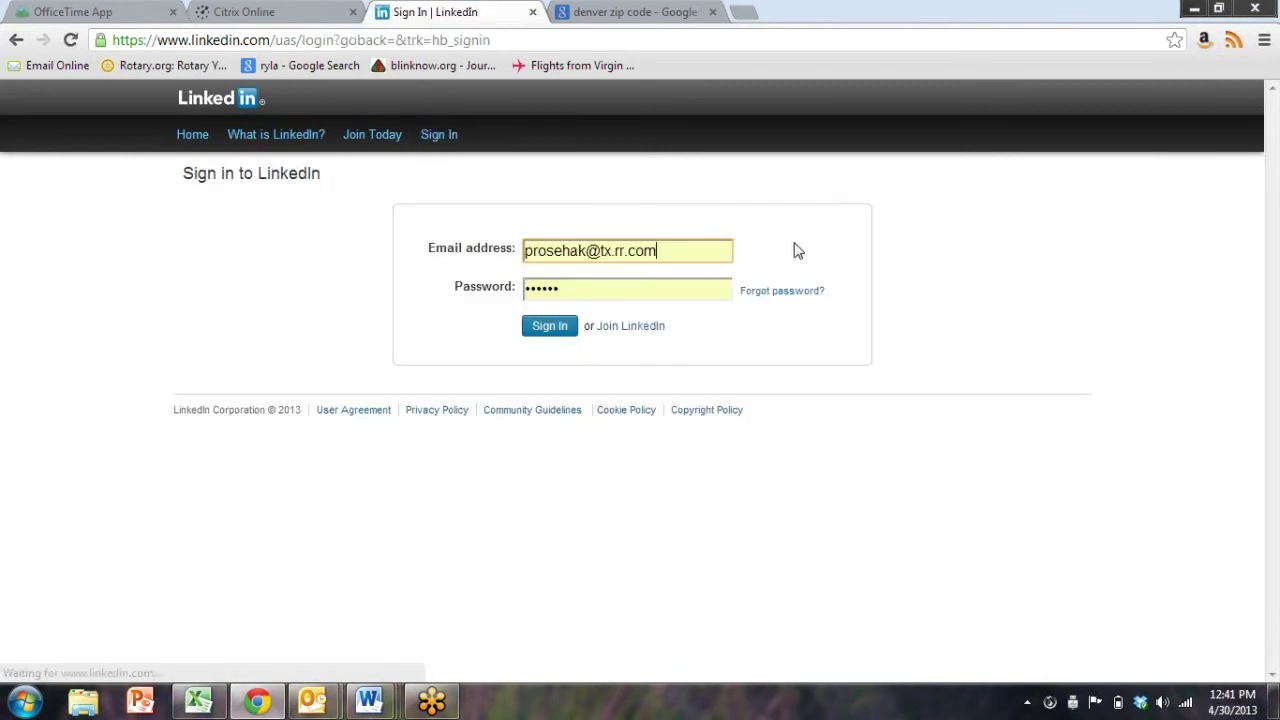
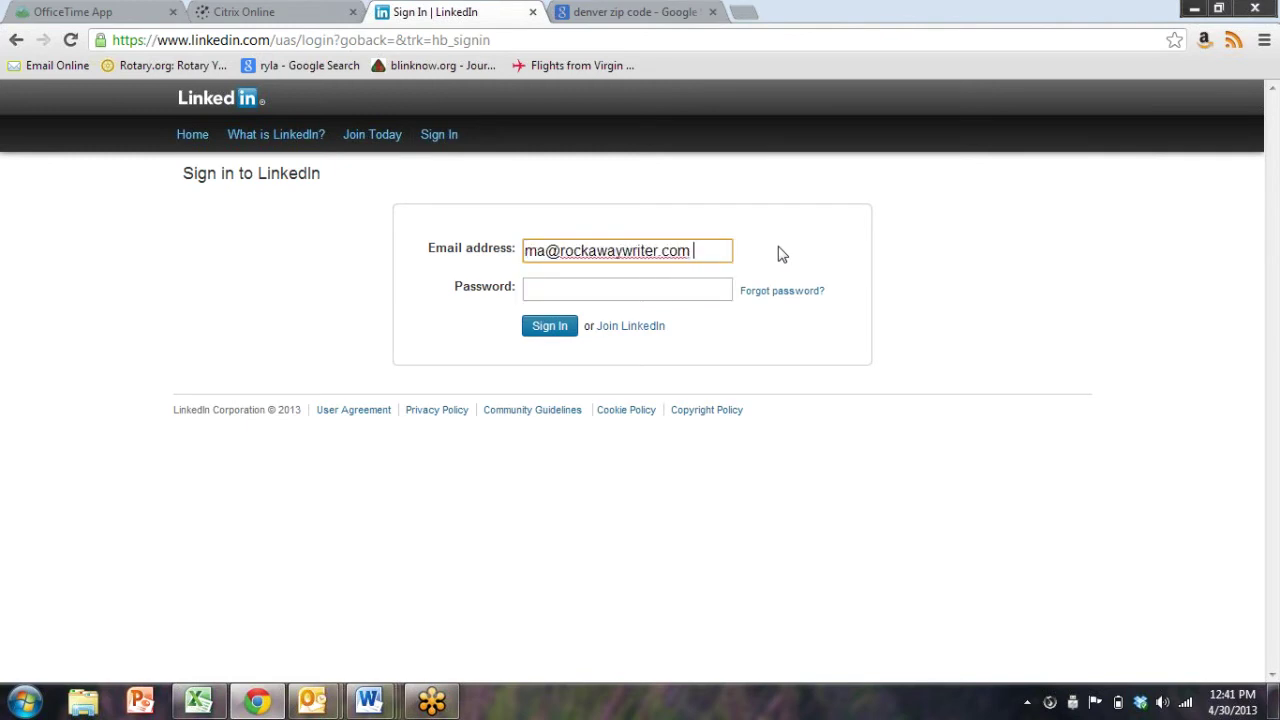
{"action": "key", "text": "Tab"}
{"action": "type", "text": "•••••"}
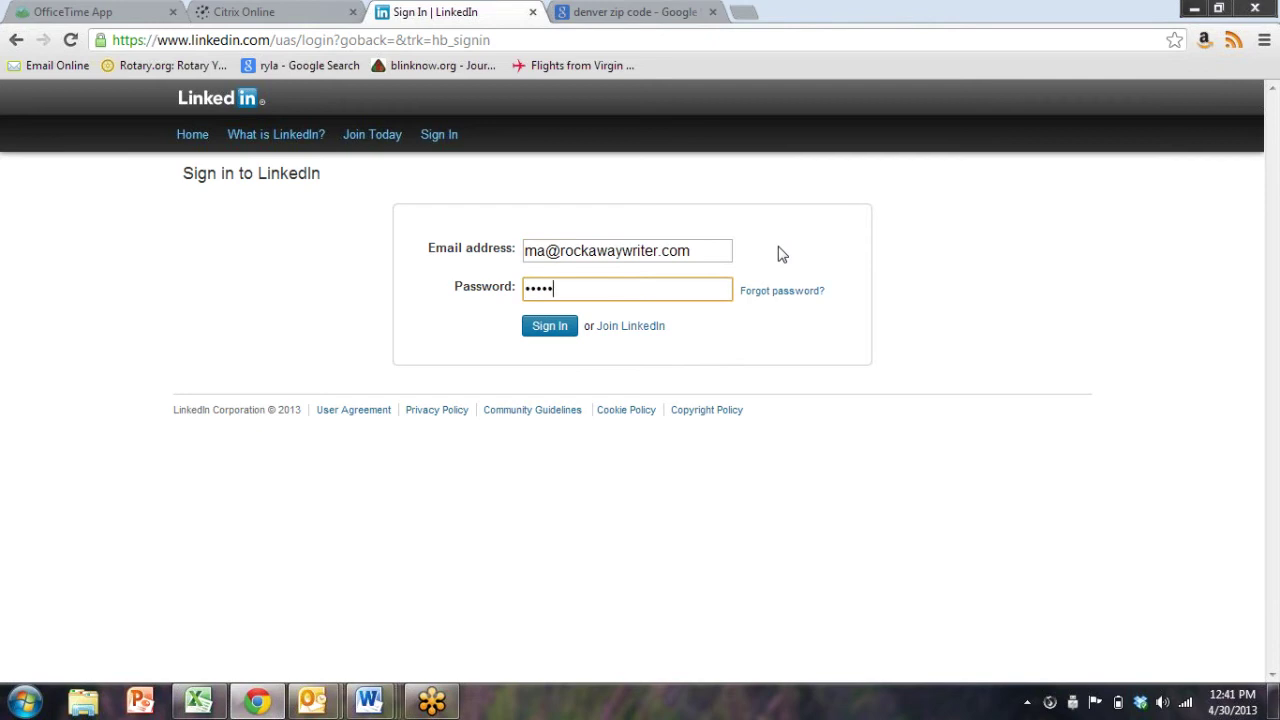
{"action": "type", "text": "•••"}
{"action": "key", "text": "Return"}
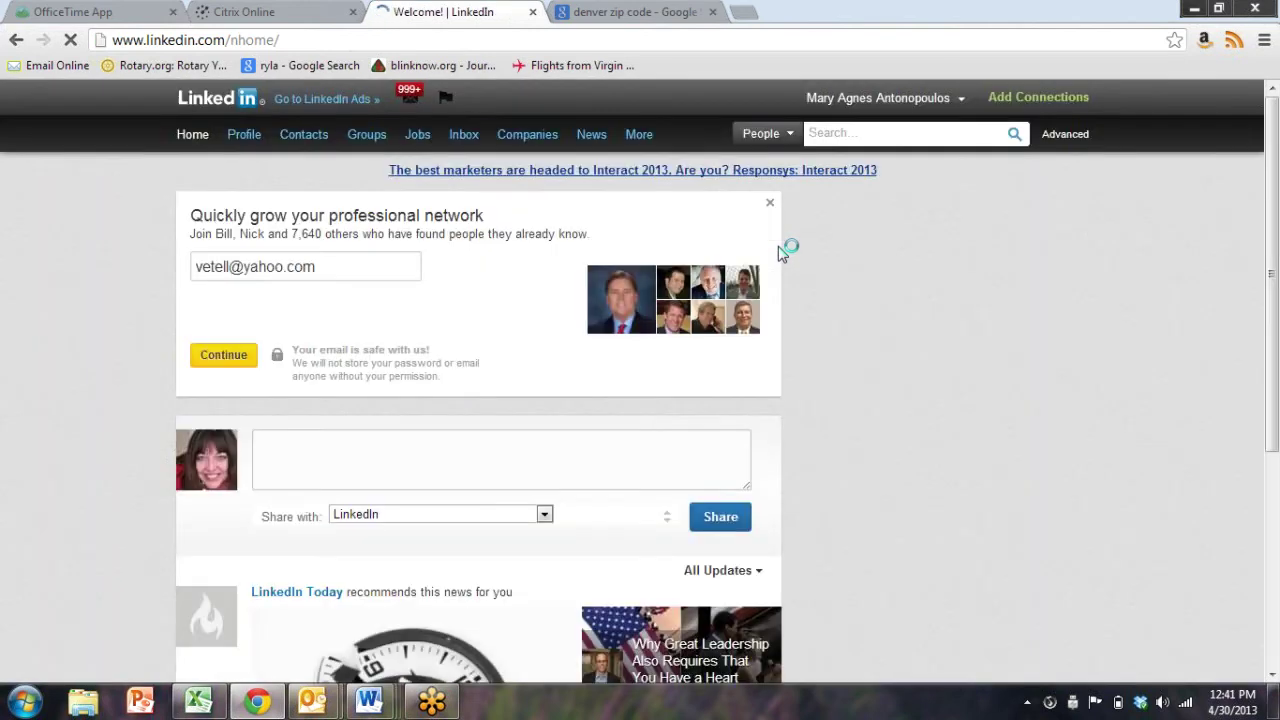
{"action": "mouse_move", "coordinate": [461, 145]}
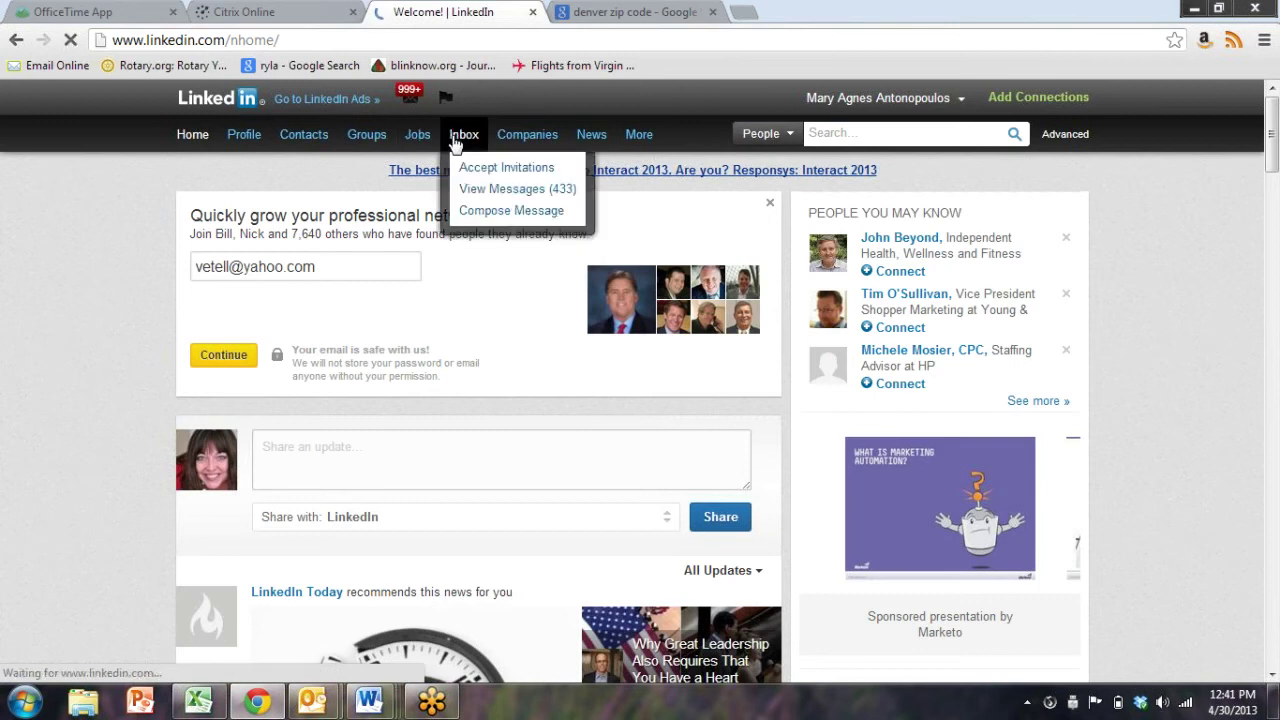
In the Inbox's Sent messages, view the 5/2 encore presentation invitation sent to 50 recipients
{"action": "left_click", "coordinate": [455, 141]}
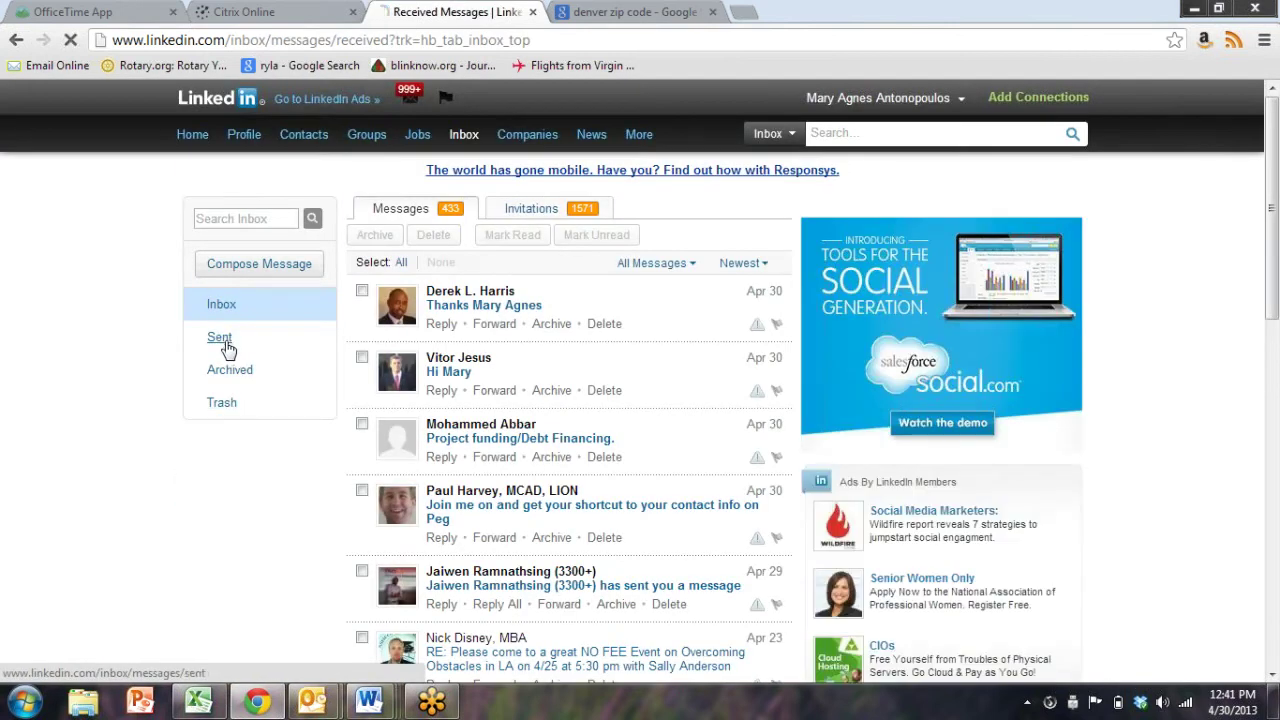
{"action": "left_click", "coordinate": [220, 339]}
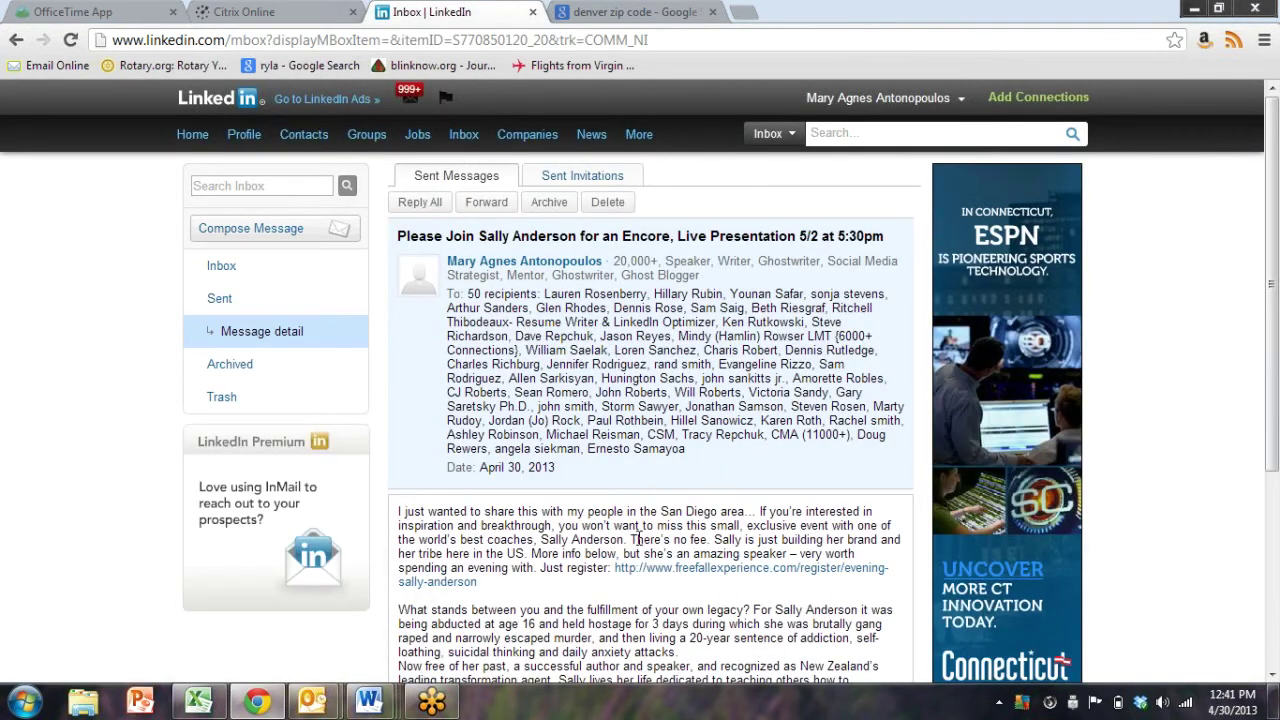
{"action": "scroll", "coordinate": [634, 539], "scroll_direction": "down", "scroll_amount": 3}
{"action": "scroll", "coordinate": [634, 539], "scroll_direction": "up", "scroll_amount": 3}
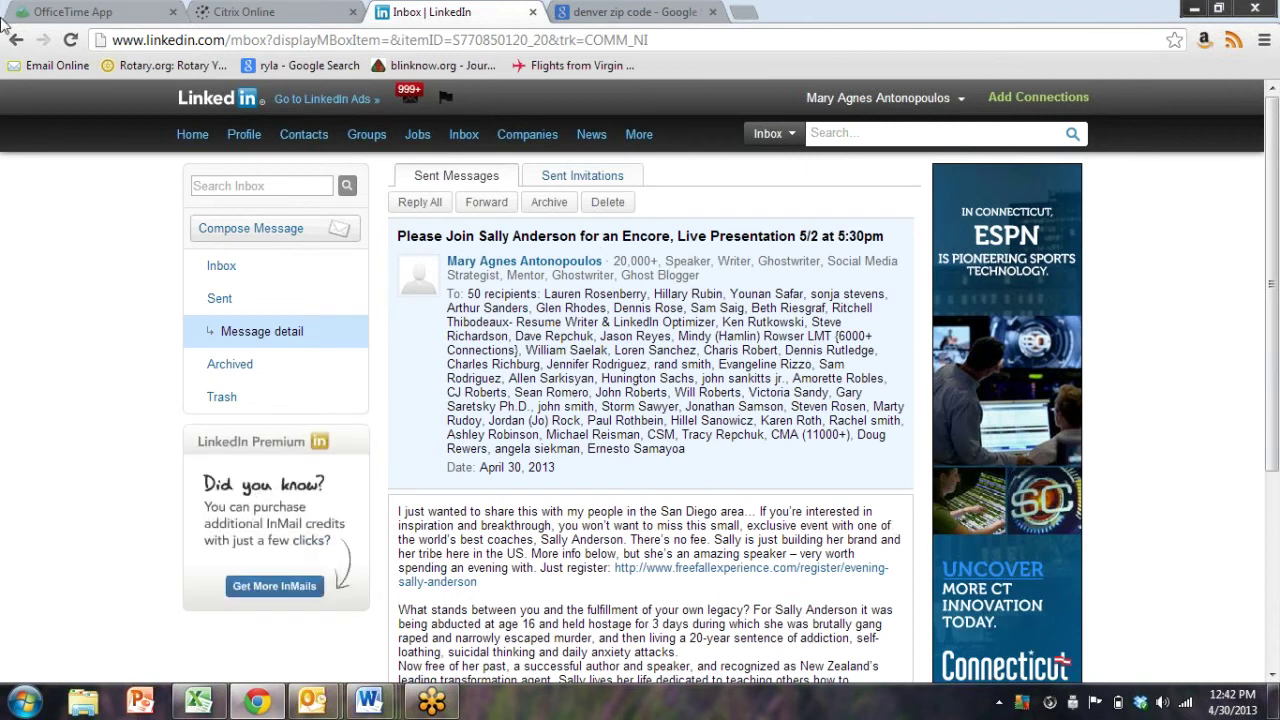
{"action": "left_click", "coordinate": [16, 44]}
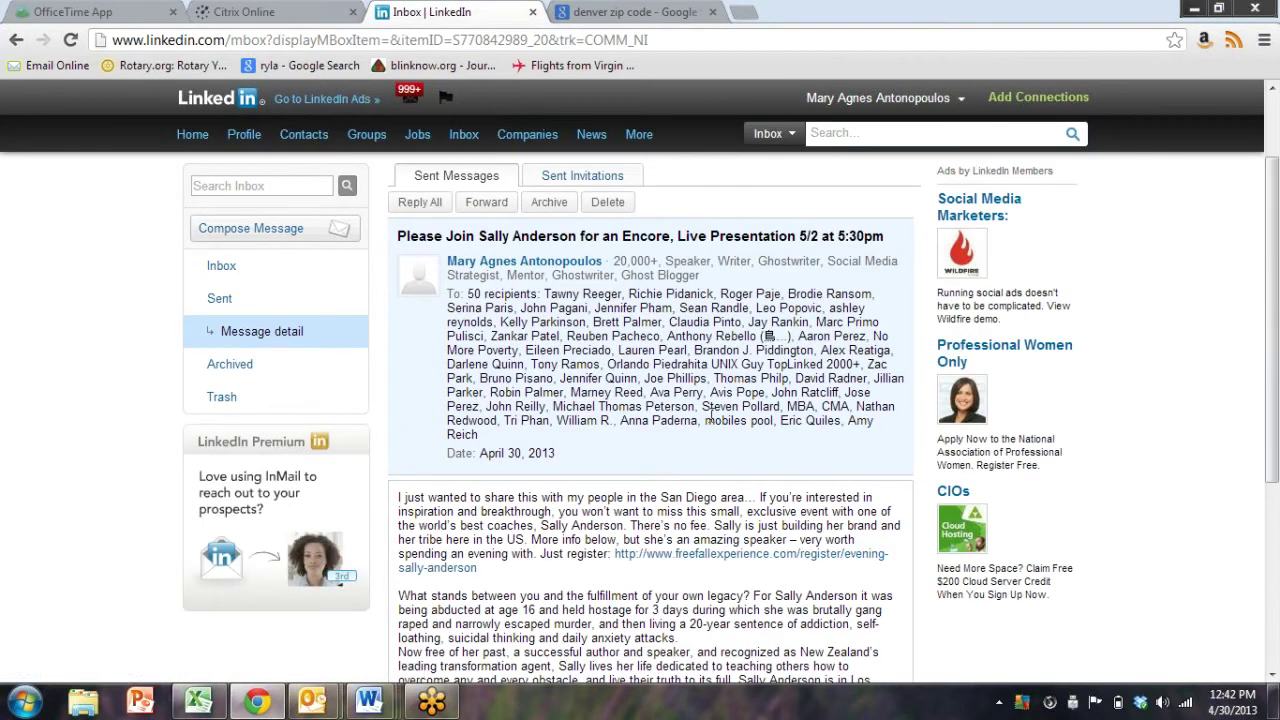
Open all connections and filter them to the Greater New York City Area location
{"action": "mouse_move", "coordinate": [297, 134]}
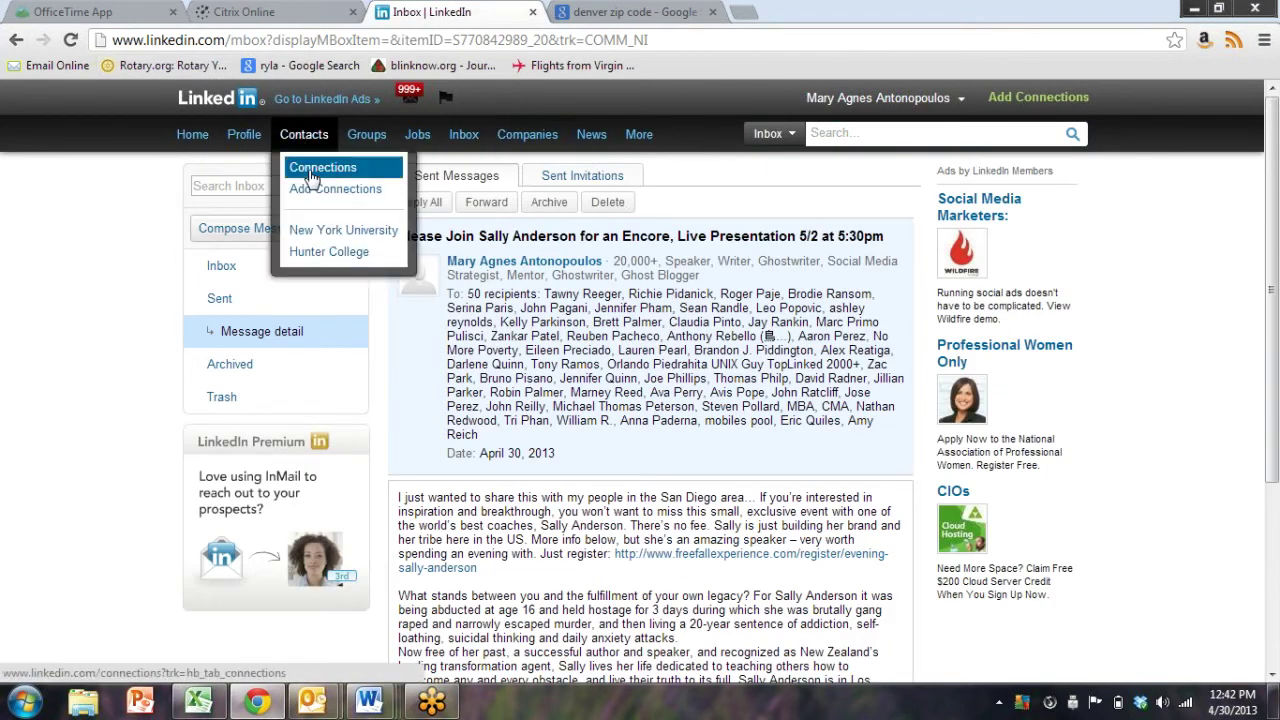
{"action": "left_click", "coordinate": [313, 176]}
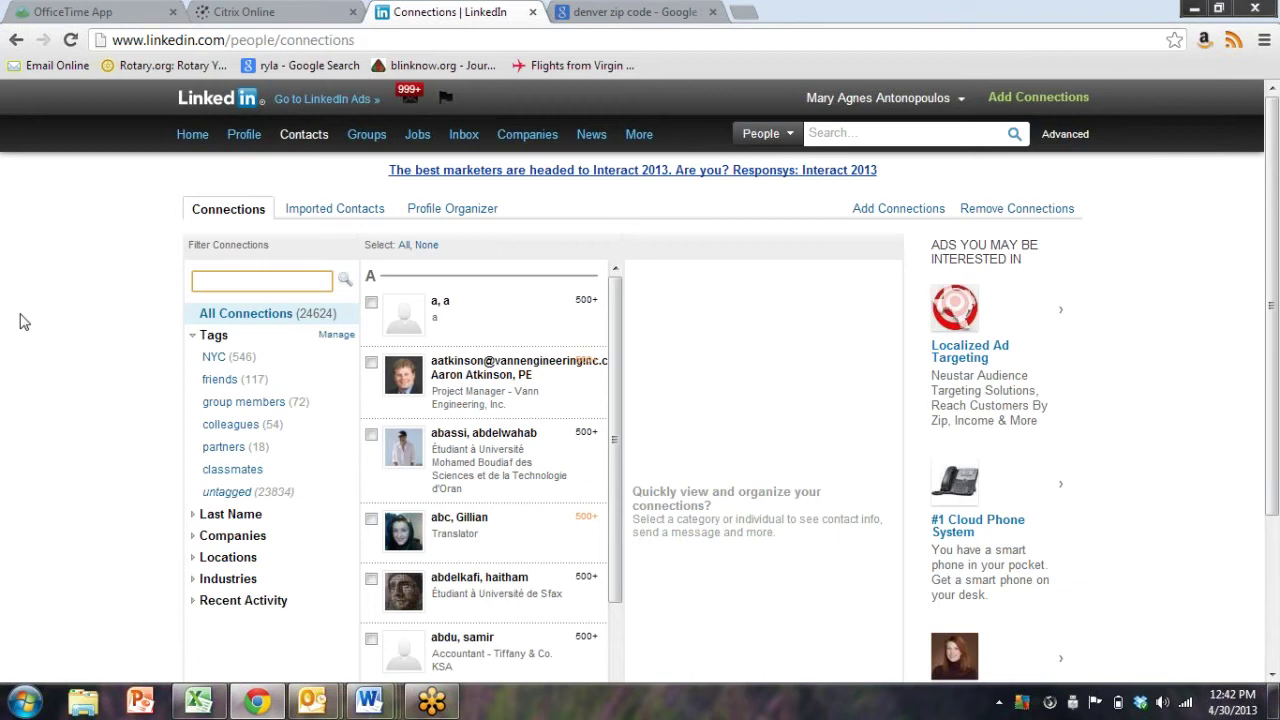
{"action": "scroll", "coordinate": [20, 318], "scroll_direction": "down", "scroll_amount": 2}
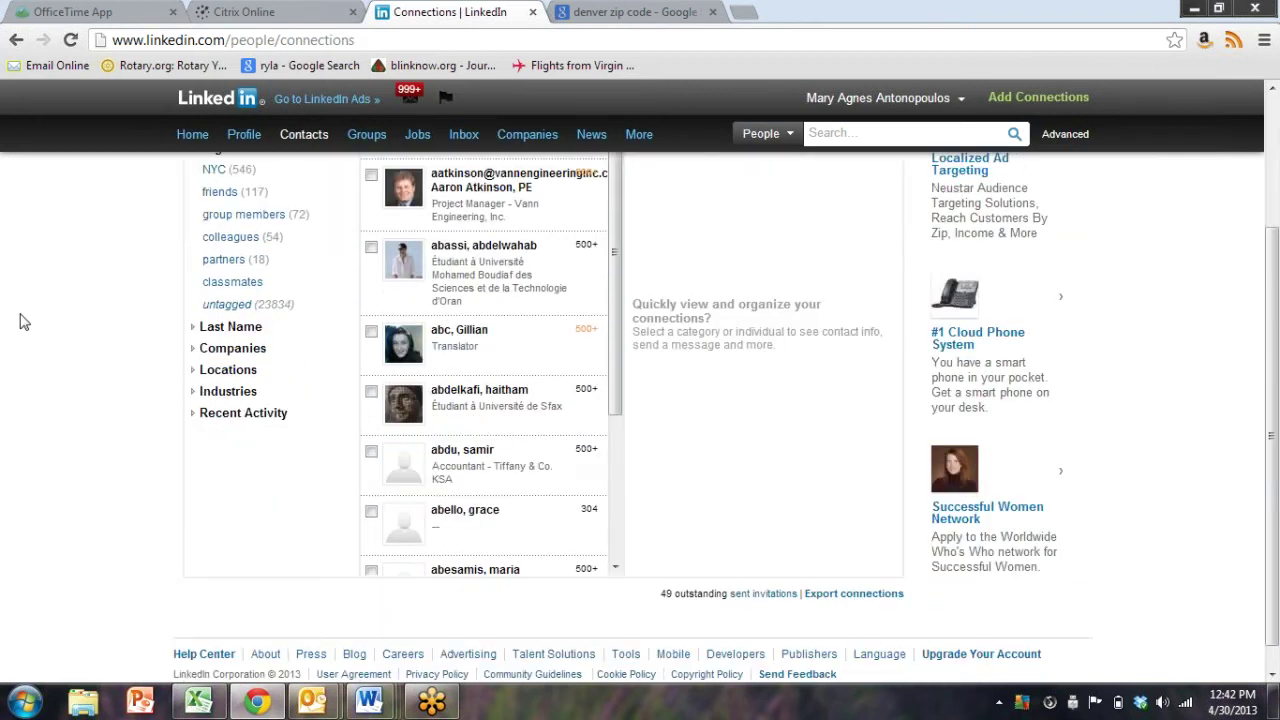
{"action": "scroll", "coordinate": [19, 320], "scroll_direction": "up", "scroll_amount": 2}
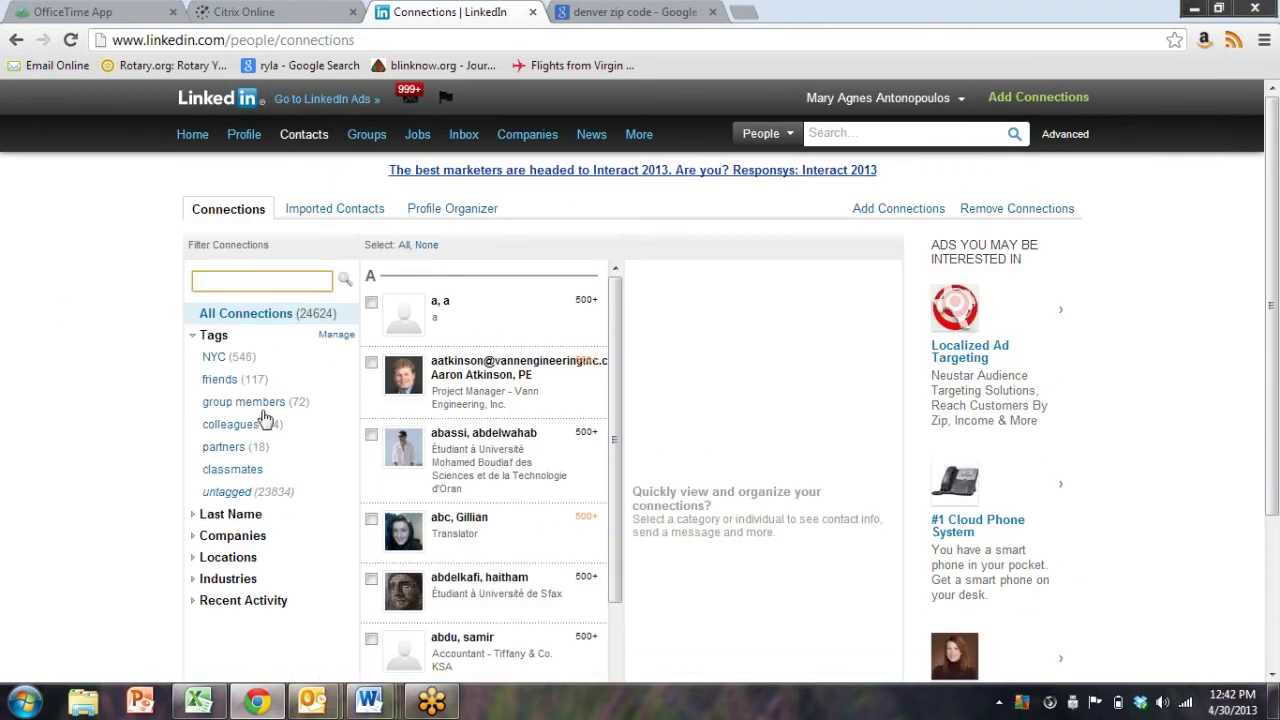
{"action": "left_click", "coordinate": [194, 567]}
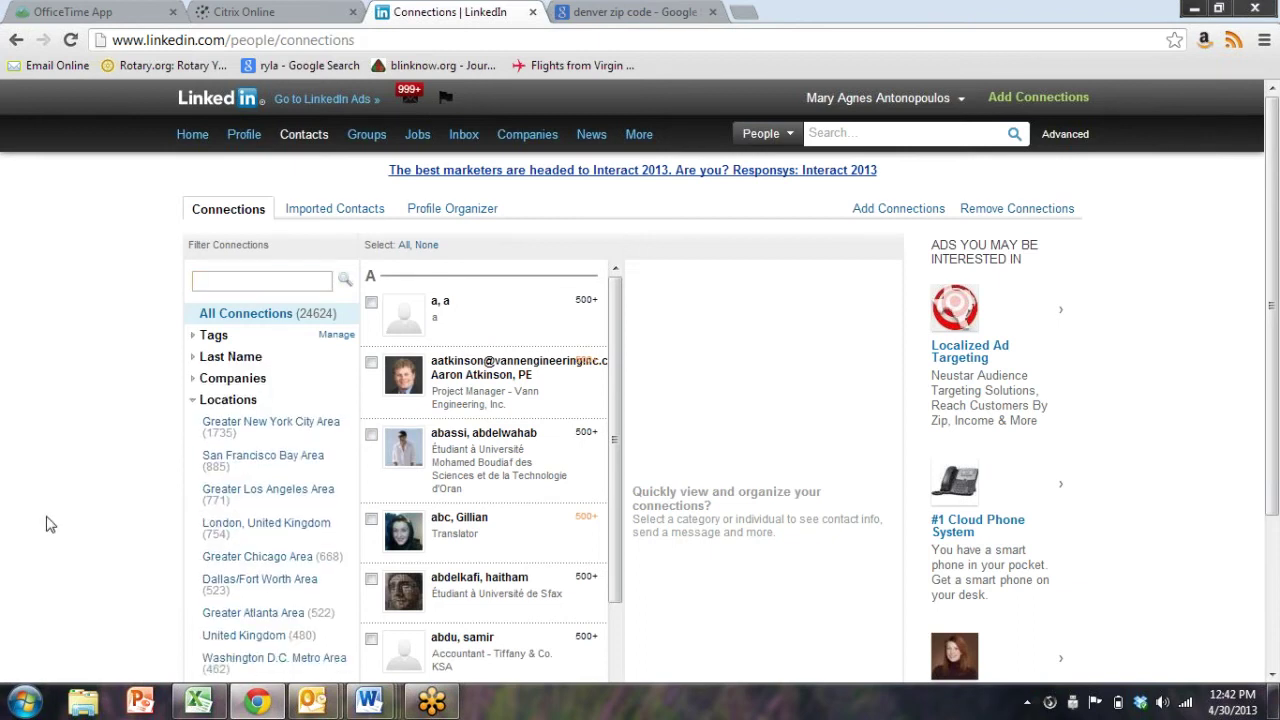
{"action": "scroll", "coordinate": [63, 480], "scroll_direction": "down", "scroll_amount": 2}
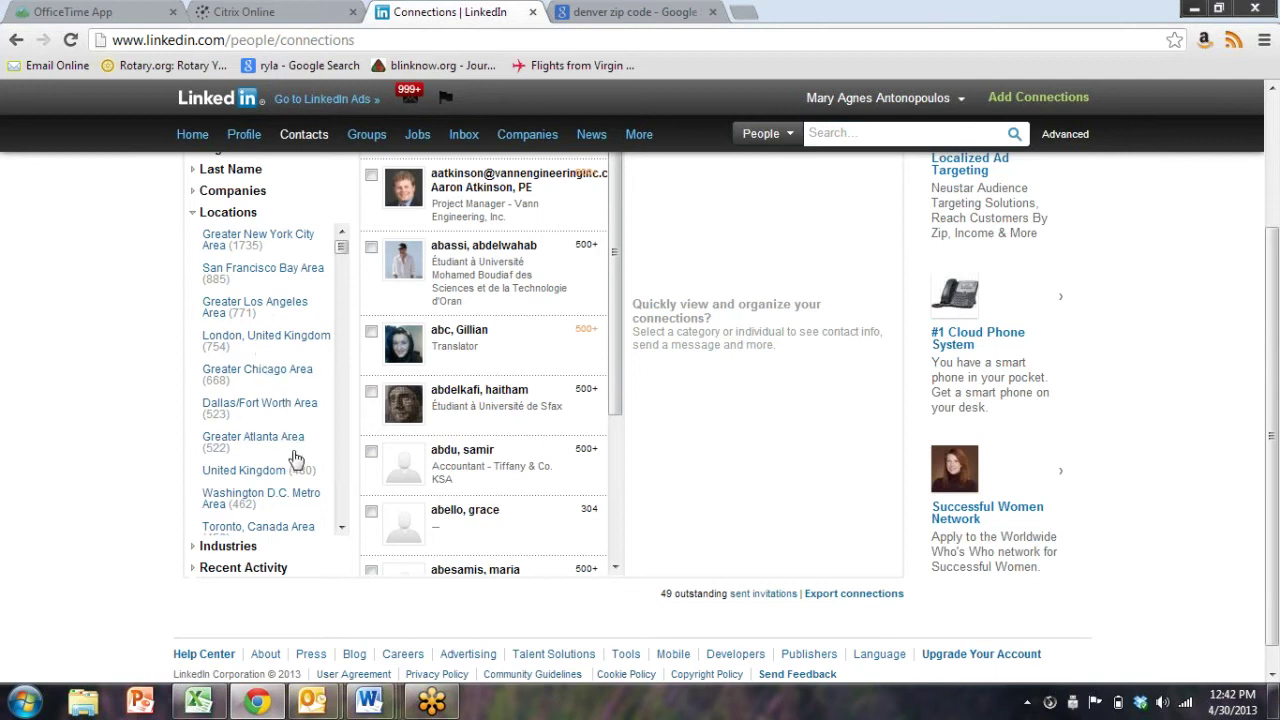
{"action": "left_click", "coordinate": [296, 237]}
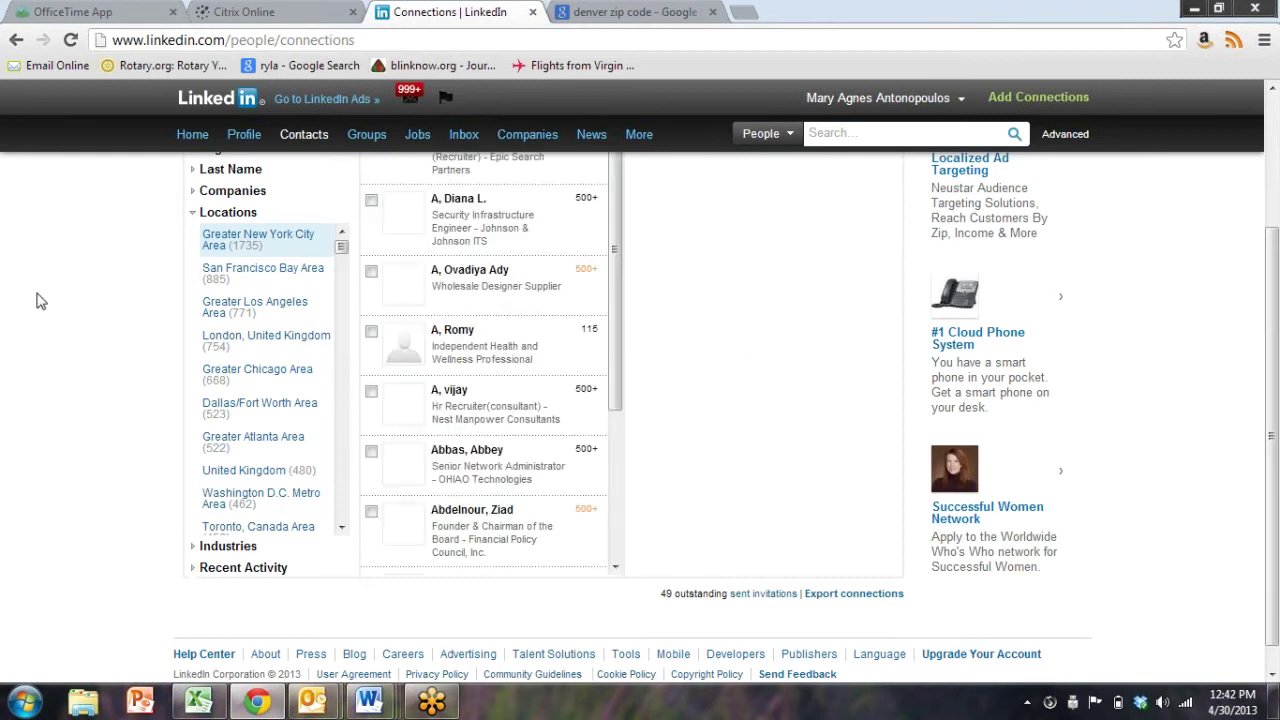
{"action": "scroll", "coordinate": [37, 297], "scroll_direction": "up", "scroll_amount": 2}
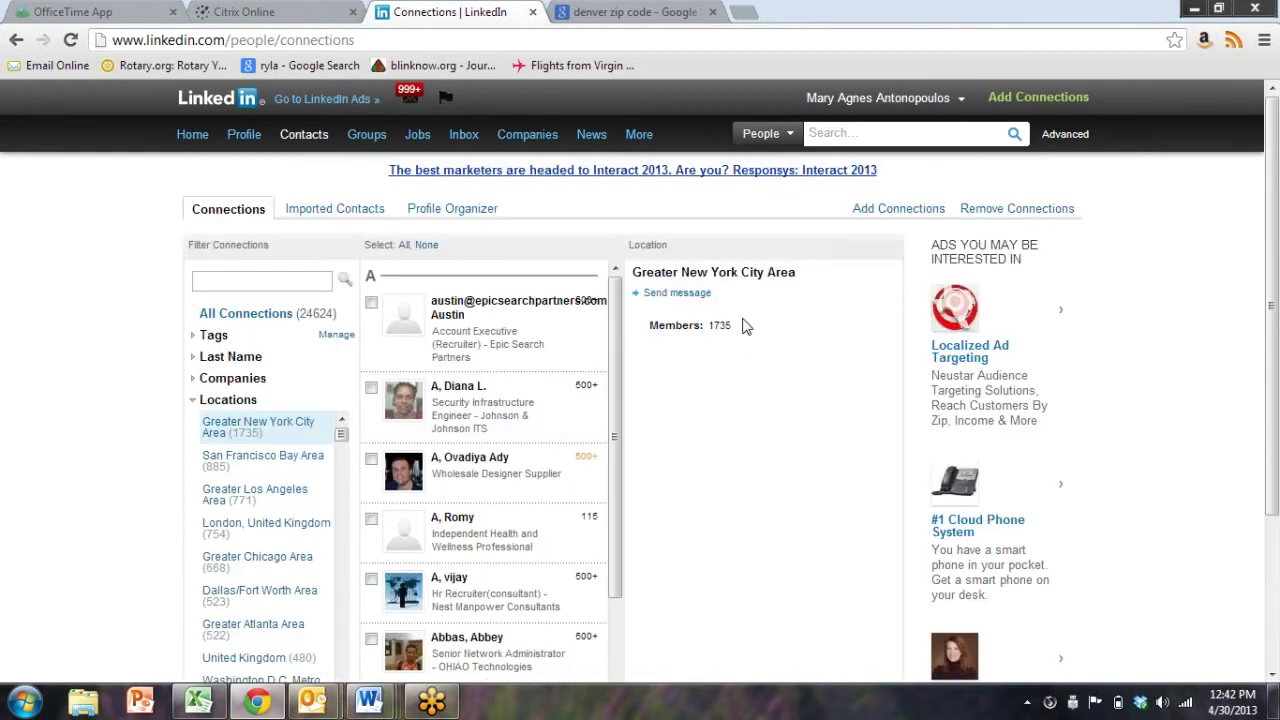
{"action": "left_click_drag", "start_coordinate": [731, 327], "coordinate": [648, 336]}
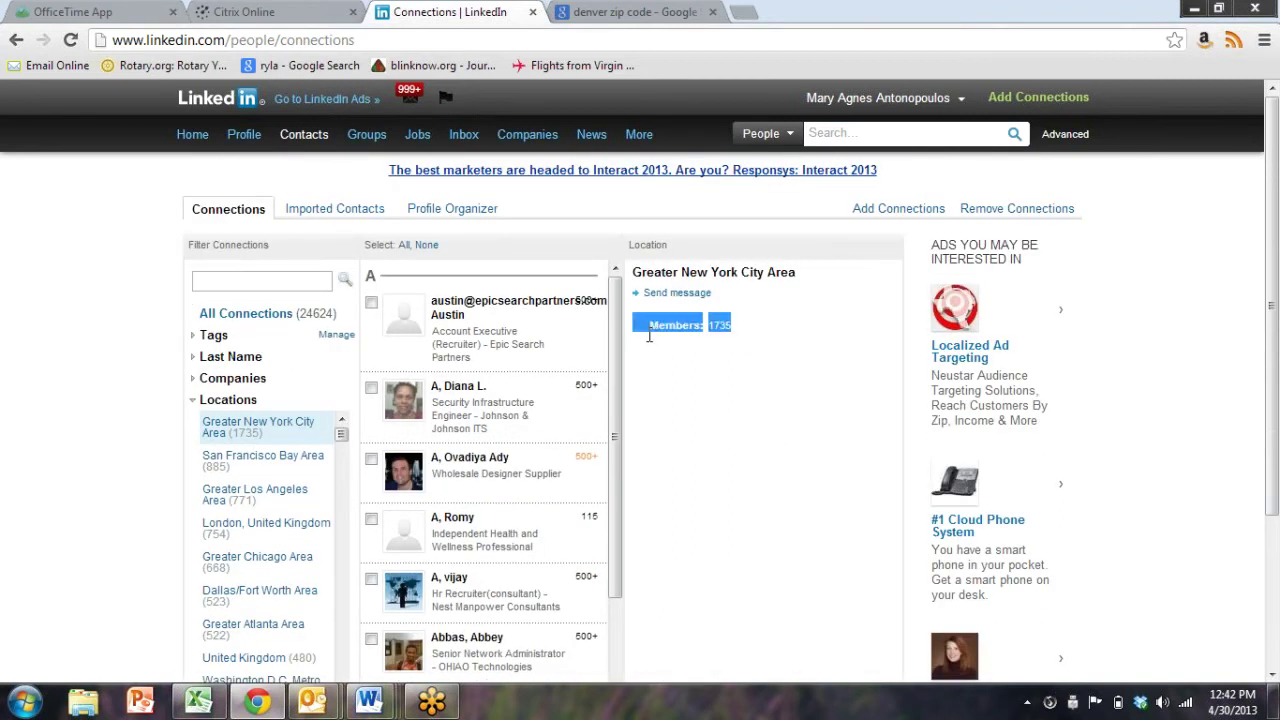
{"action": "left_click", "coordinate": [742, 405]}
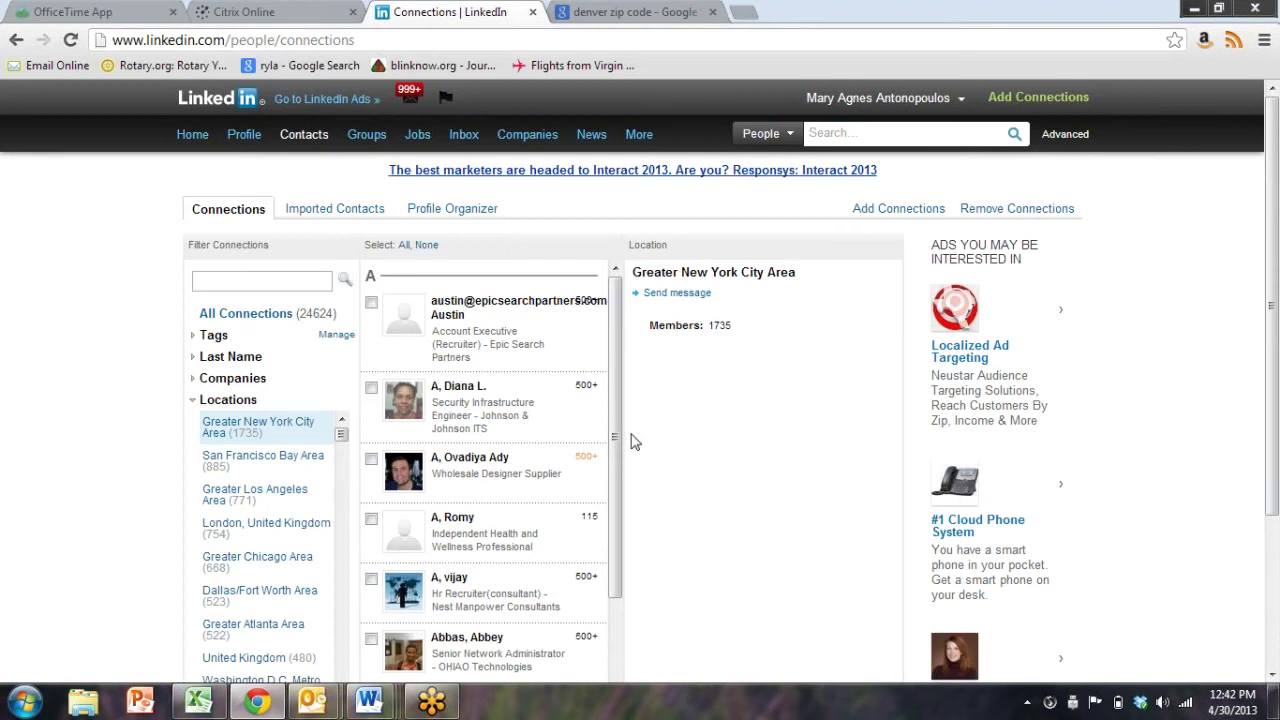
{"action": "scroll", "coordinate": [632, 441], "scroll_direction": "down", "scroll_amount": 2}
{"action": "scroll", "coordinate": [632, 441], "scroll_direction": "up", "scroll_amount": 2}
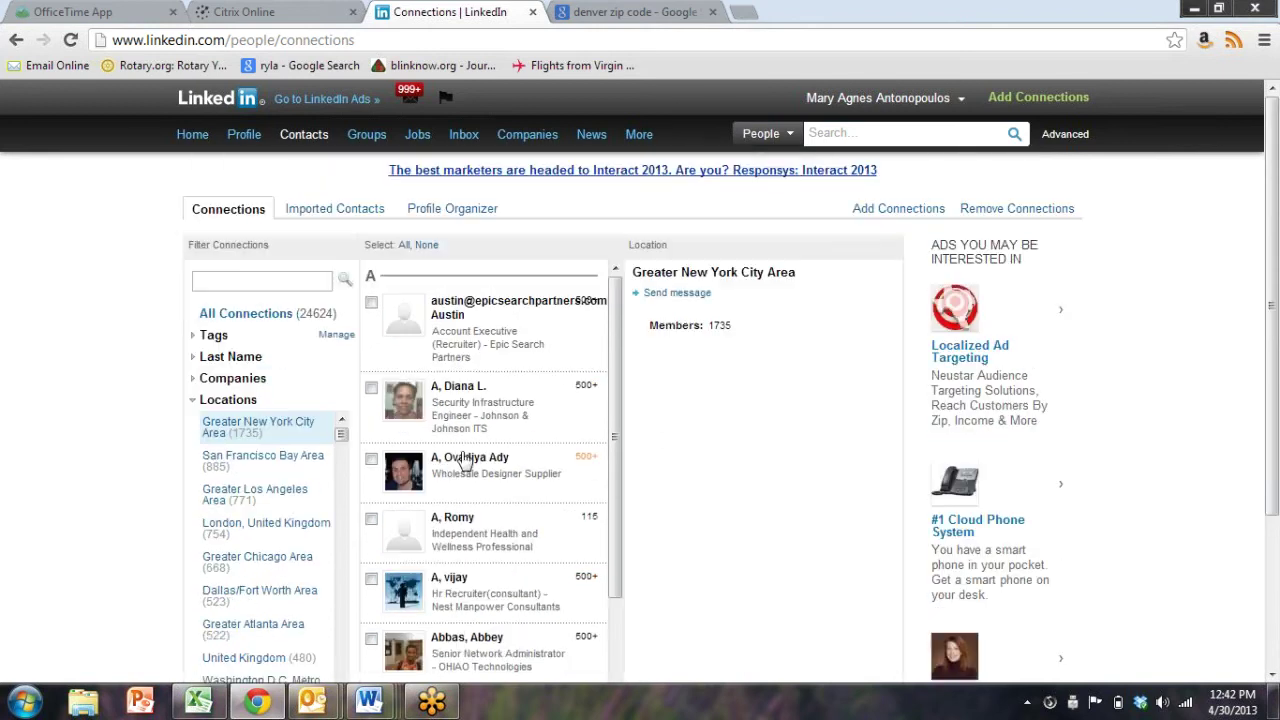
Tick the first seven connections in the filtered list and view the last one's contact details
{"action": "left_click", "coordinate": [371, 304]}
{"action": "left_click", "coordinate": [371, 387]}
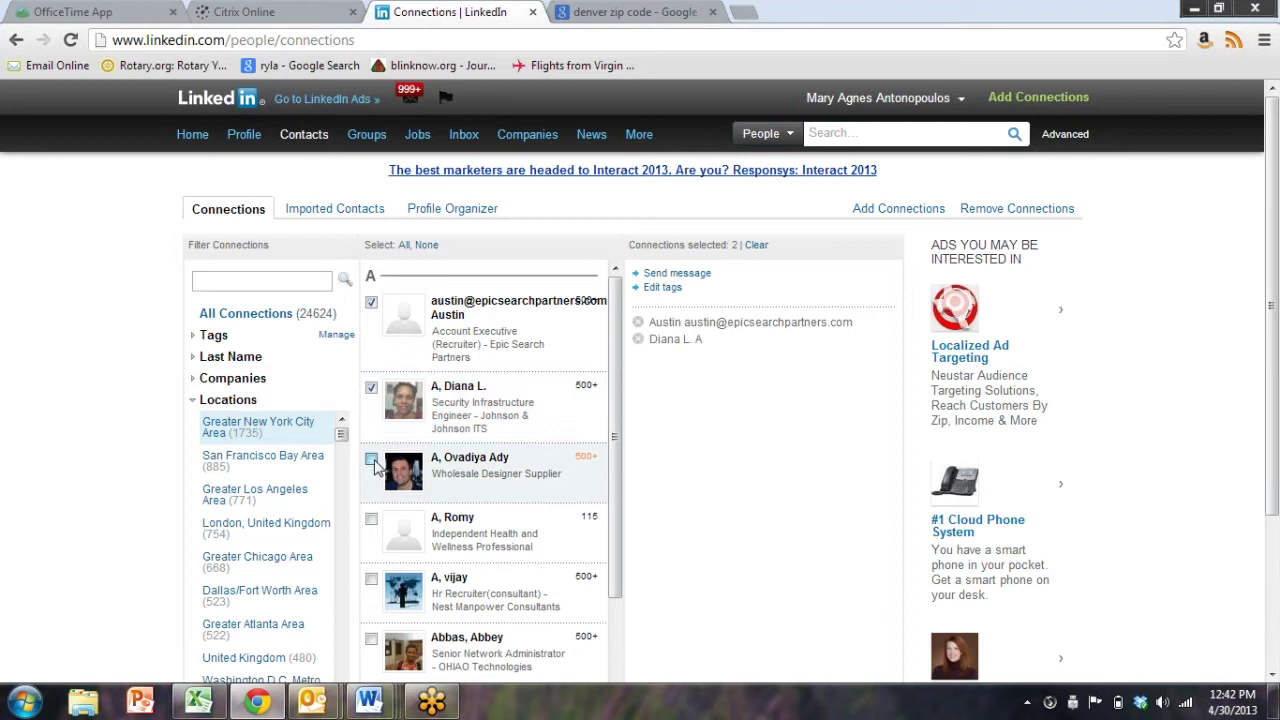
{"action": "left_click", "coordinate": [371, 460]}
{"action": "left_click", "coordinate": [372, 528]}
{"action": "left_click", "coordinate": [371, 579]}
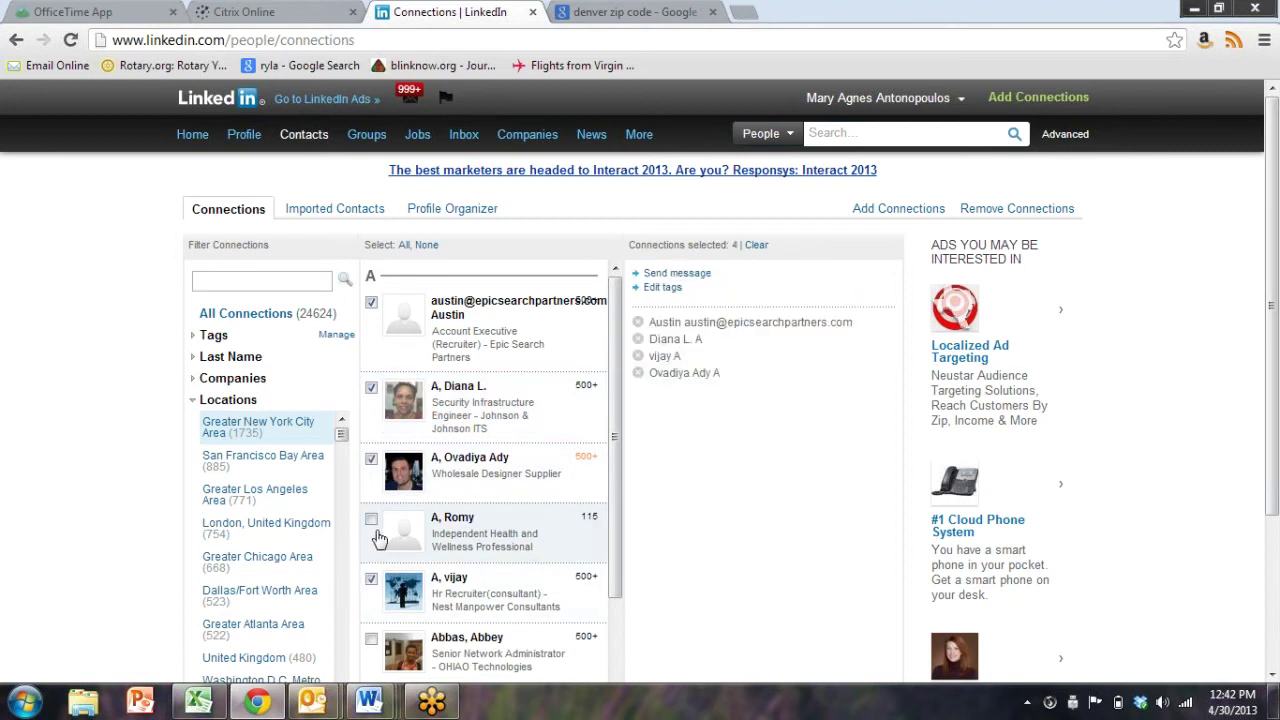
{"action": "left_click", "coordinate": [371, 520]}
{"action": "left_click", "coordinate": [377, 655]}
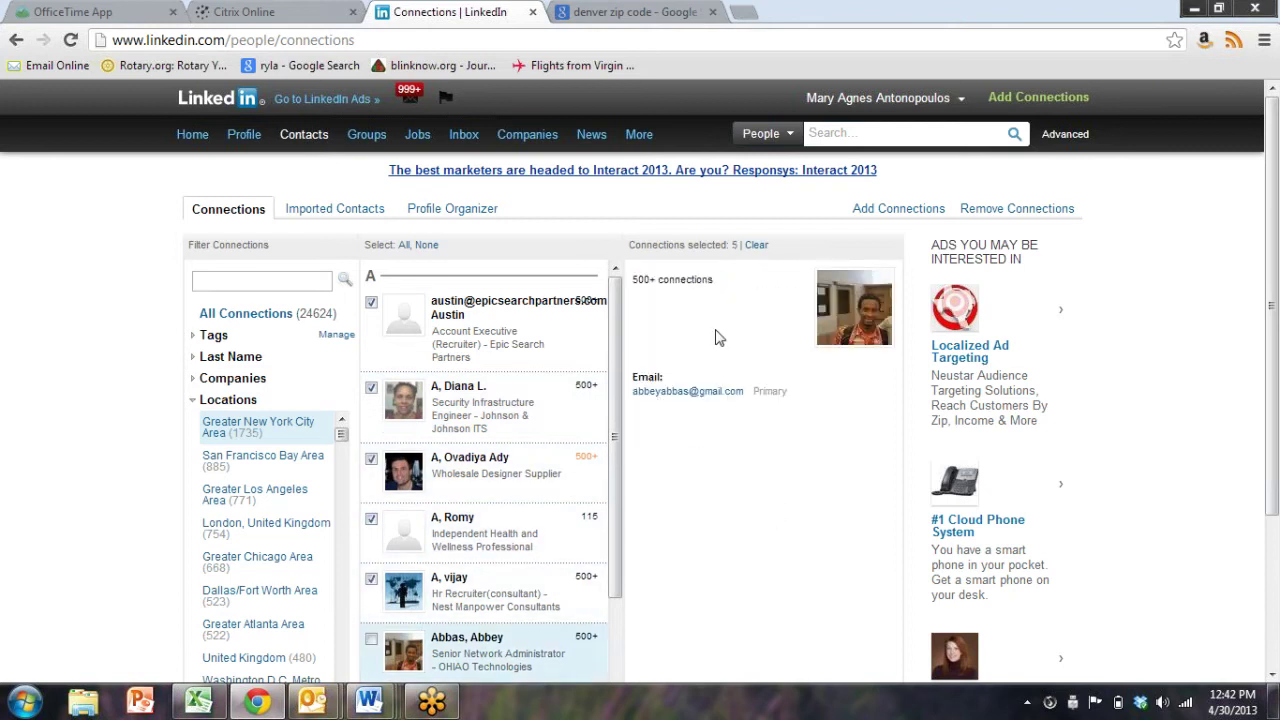
{"action": "scroll", "coordinate": [480, 488], "scroll_direction": "down", "scroll_amount": 2}
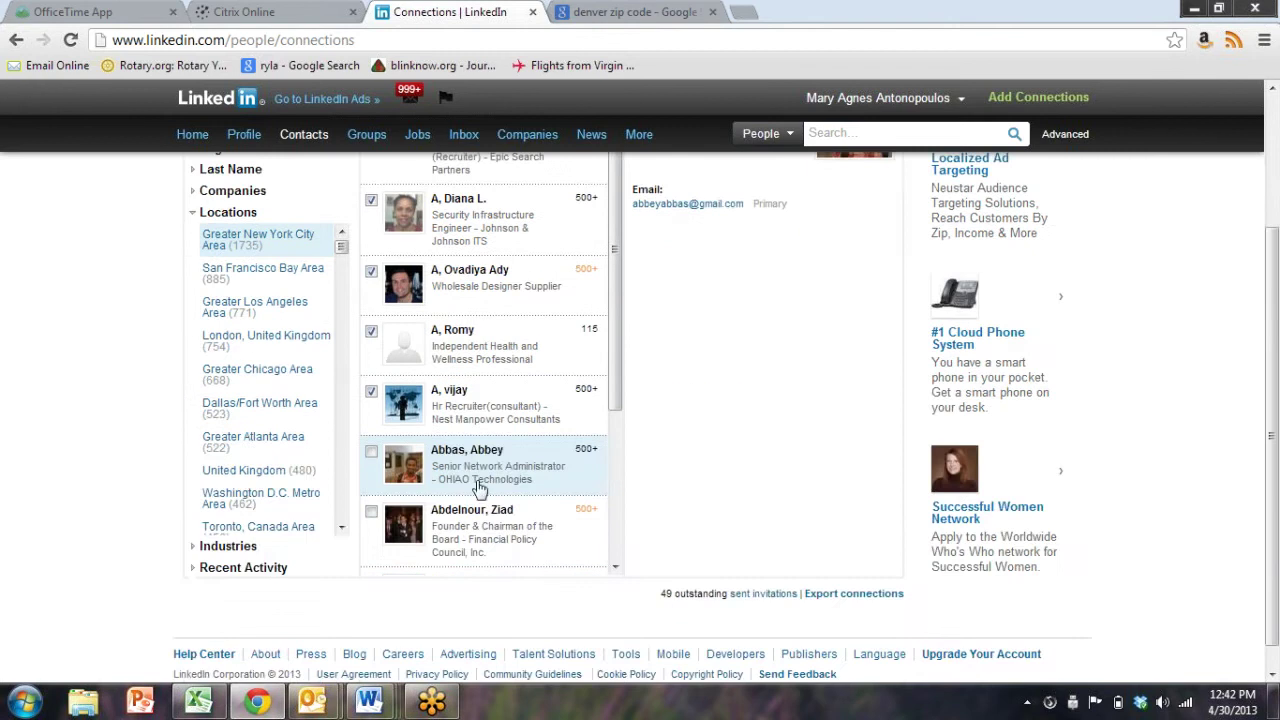
{"action": "left_click", "coordinate": [371, 456]}
{"action": "left_click", "coordinate": [371, 511]}
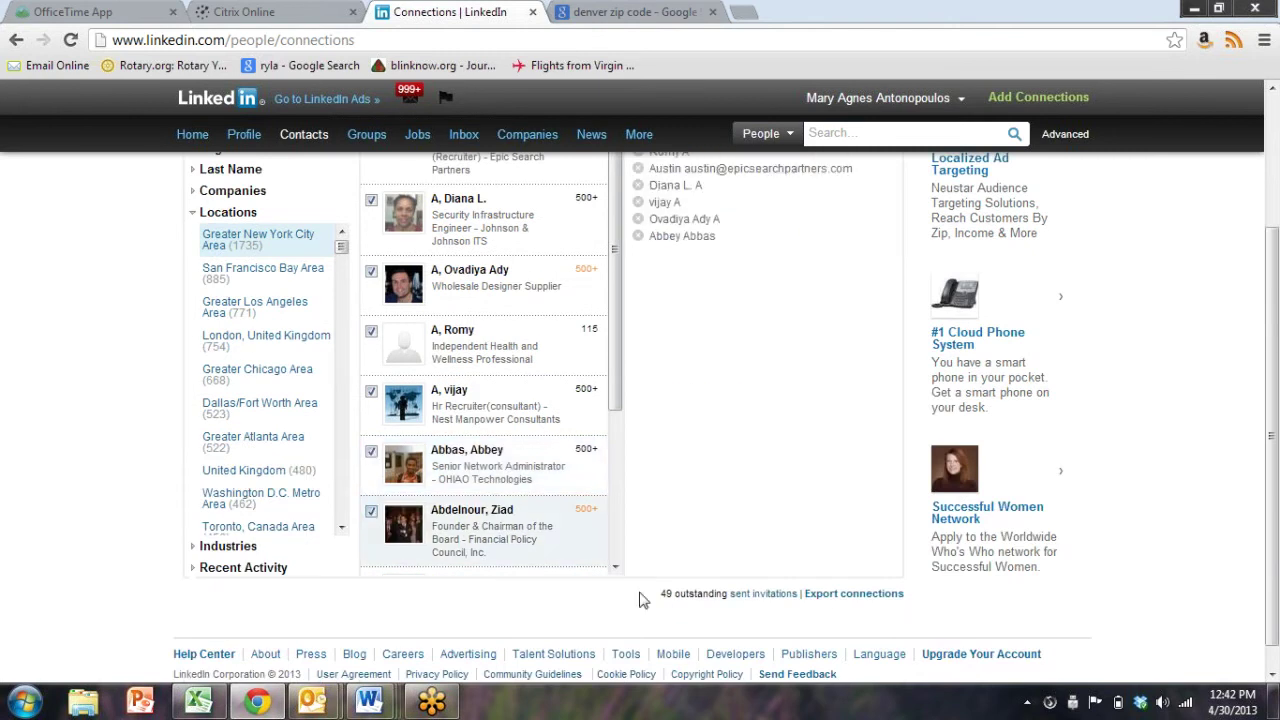
{"action": "left_click", "coordinate": [553, 527]}
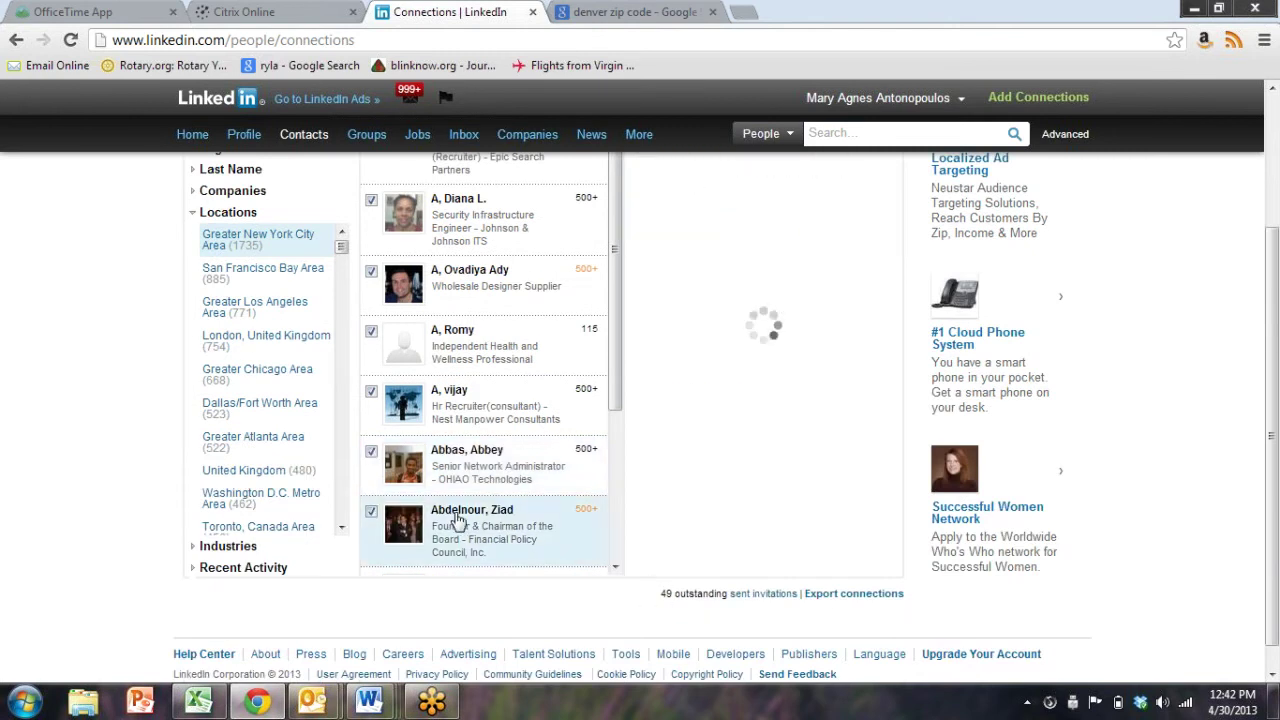
{"action": "scroll", "coordinate": [846, 437], "scroll_direction": "up", "scroll_amount": 2}
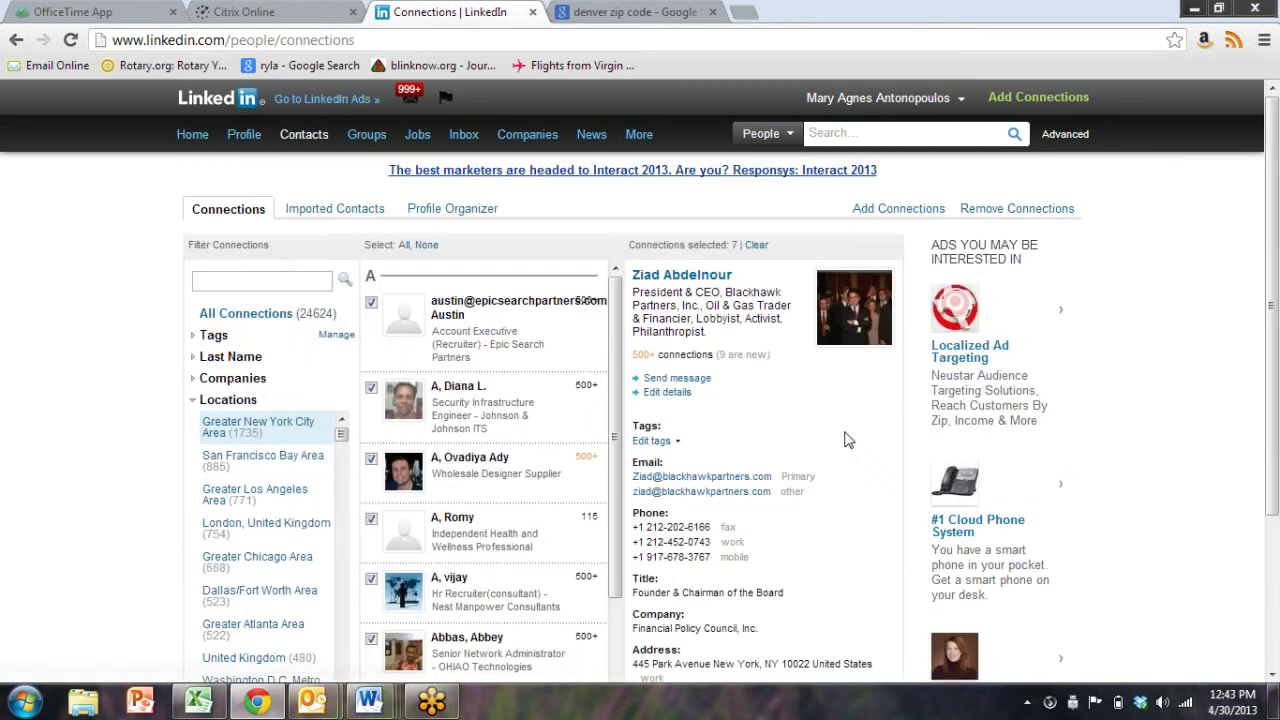
Start a new message to the selected connection, then go back to the Connections page
{"action": "left_click", "coordinate": [692, 383]}
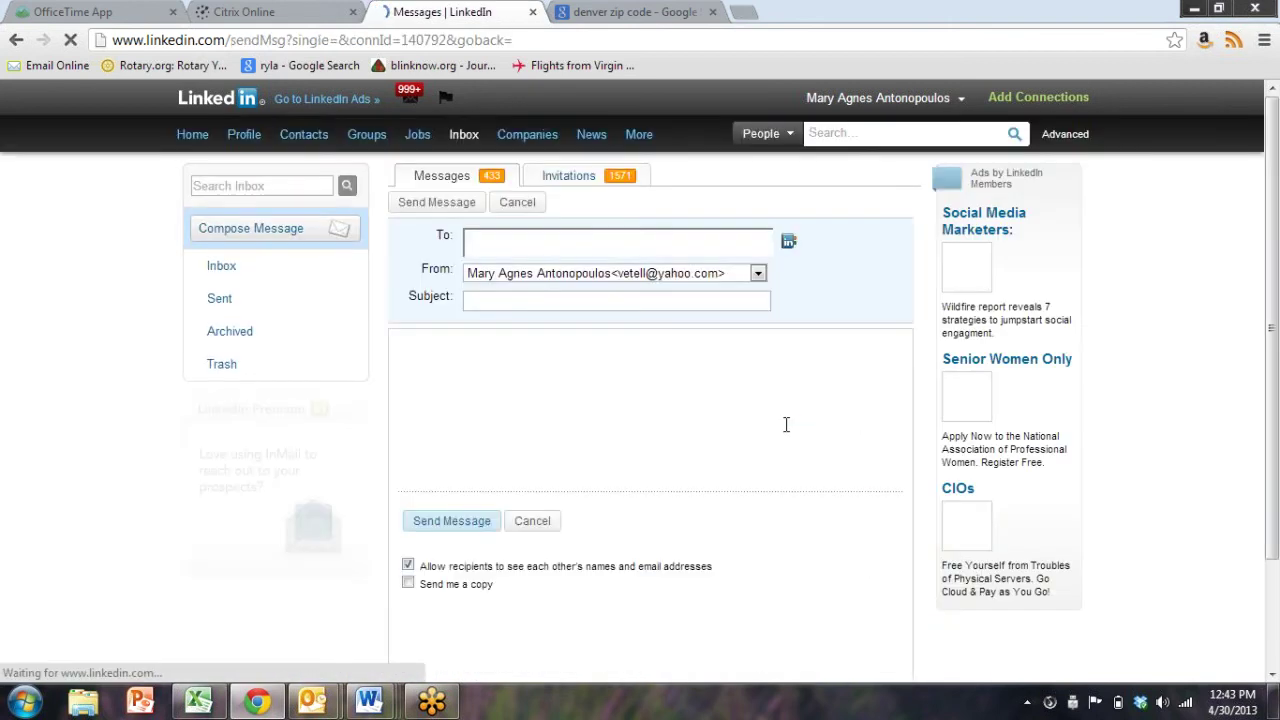
{"action": "left_click", "coordinate": [16, 40]}
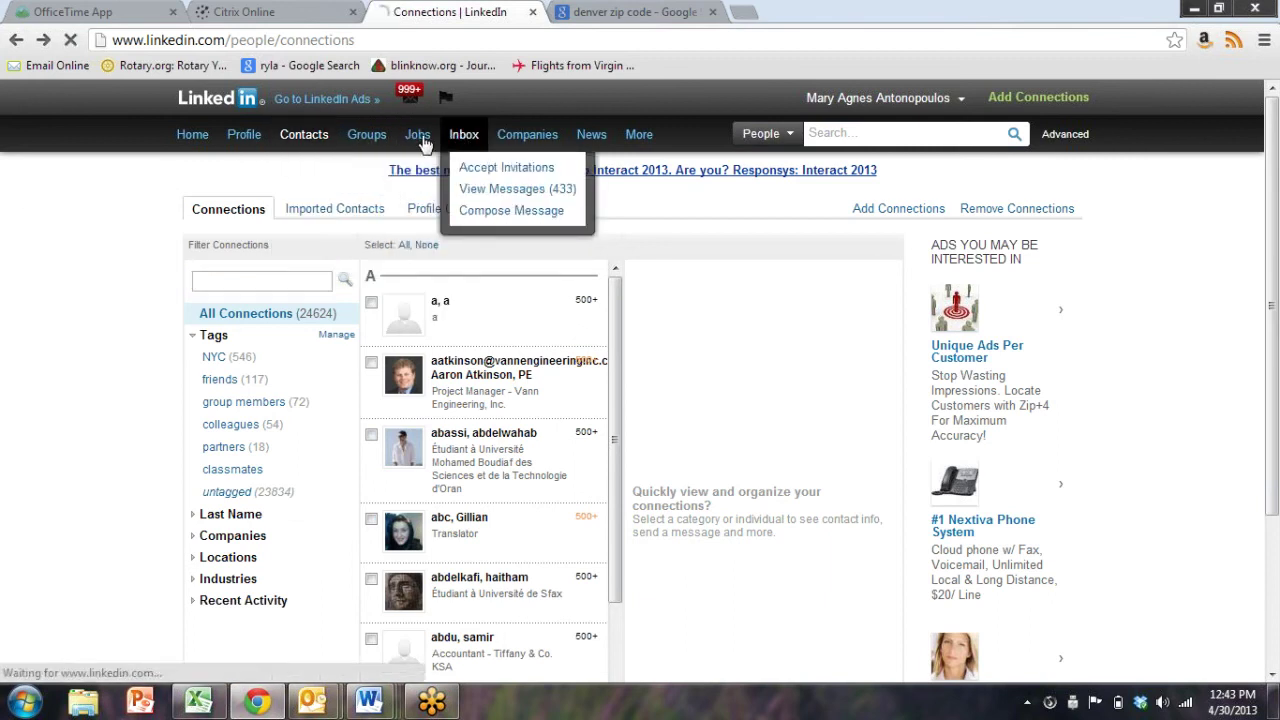
Search the received-messages inbox for the contact's first name
{"action": "left_click", "coordinate": [463, 138]}
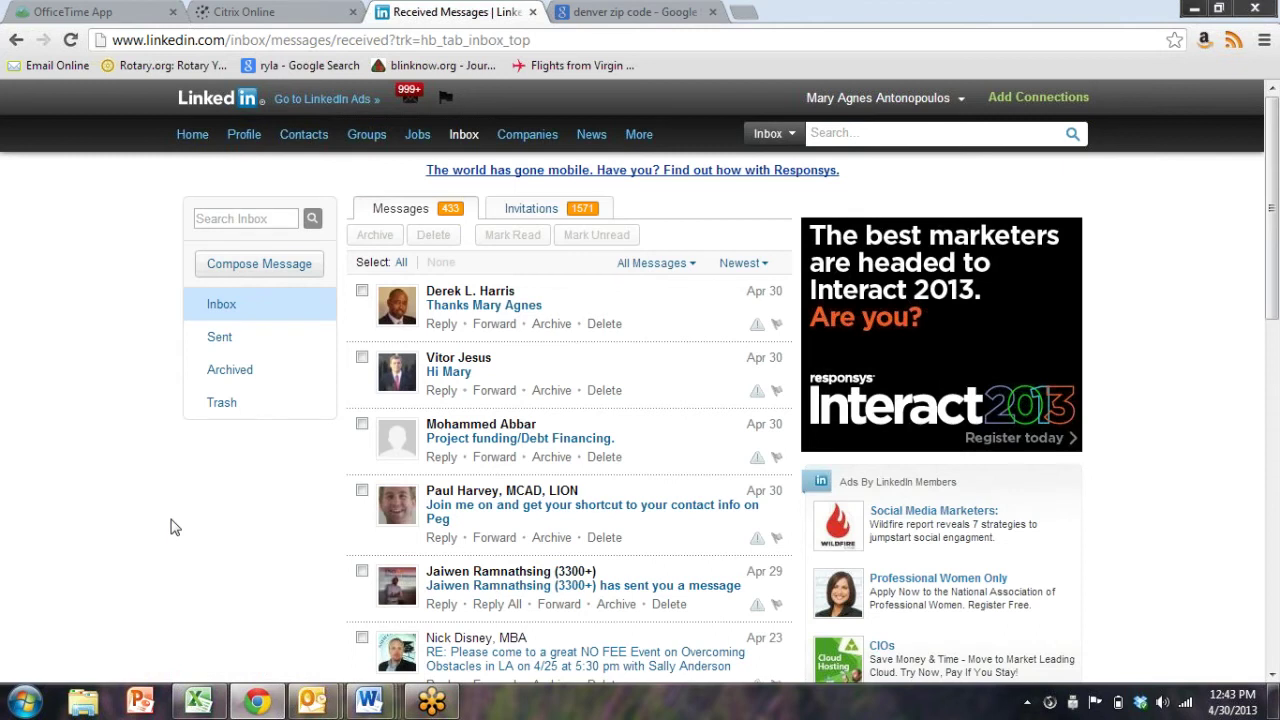
{"action": "scroll", "coordinate": [172, 527], "scroll_direction": "down", "scroll_amount": 5}
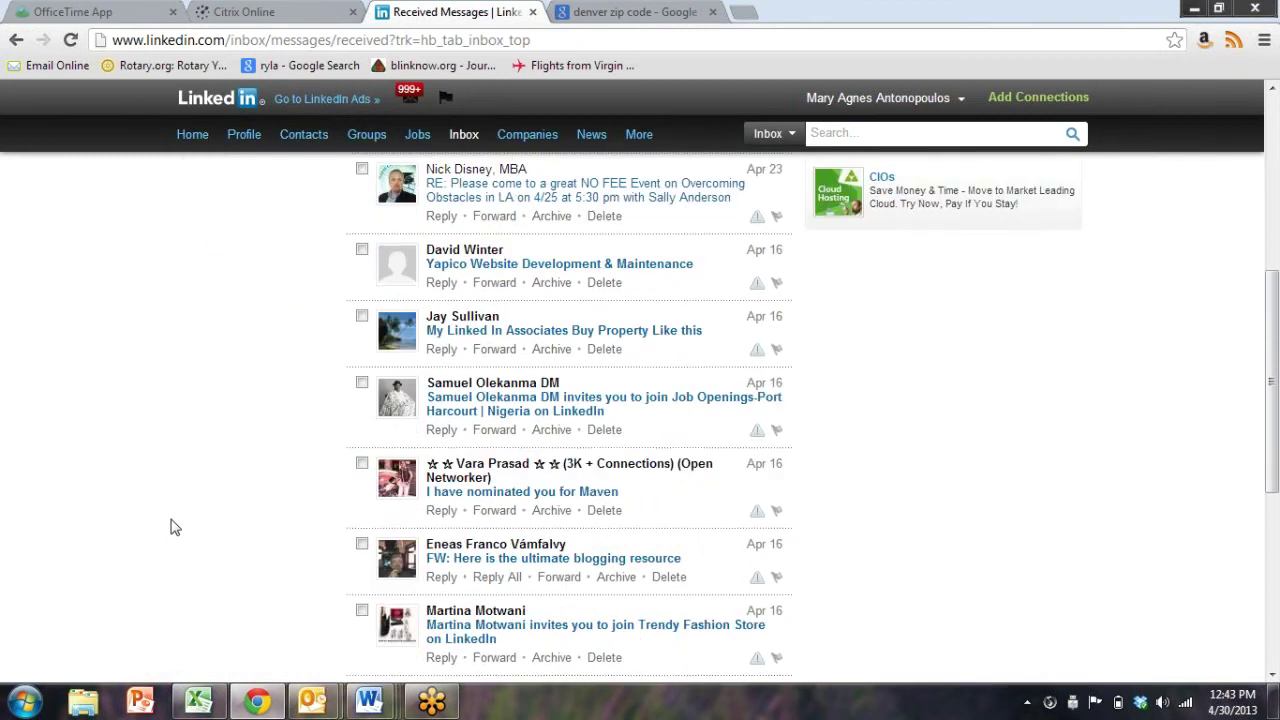
{"action": "scroll", "coordinate": [171, 526], "scroll_direction": "down", "scroll_amount": 3}
{"action": "scroll", "coordinate": [171, 520], "scroll_direction": "up", "scroll_amount": 8}
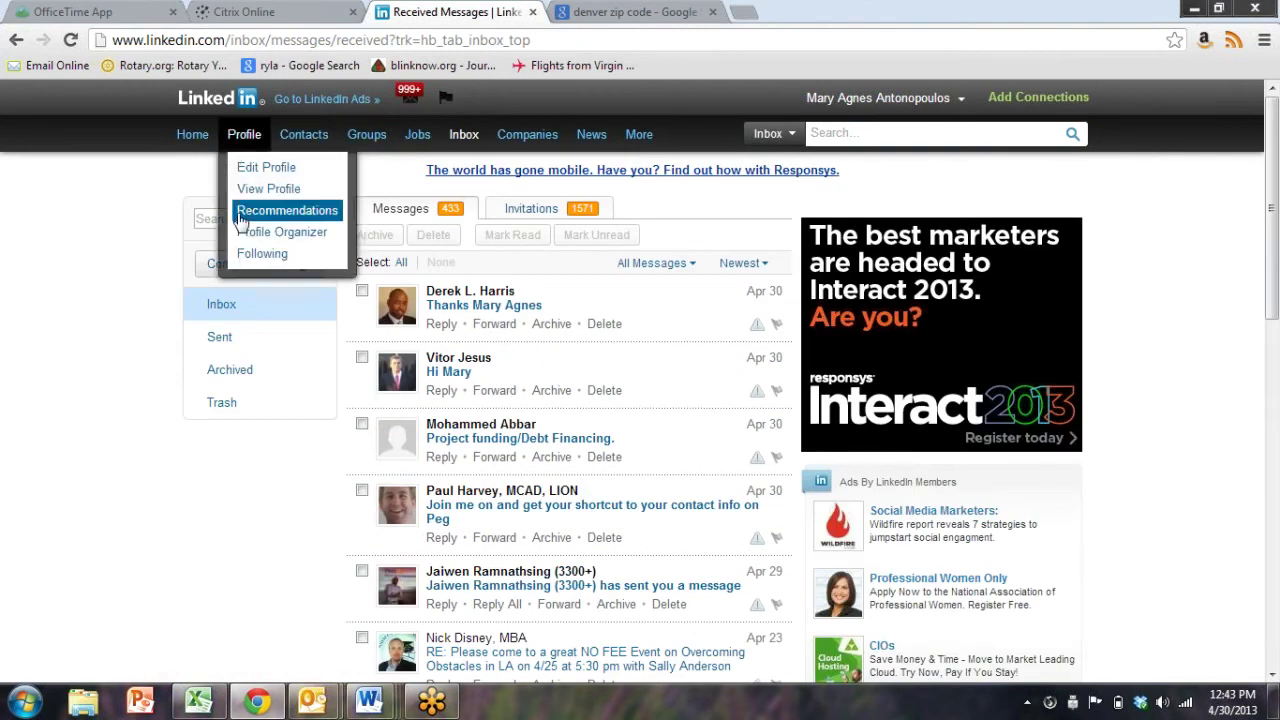
{"action": "left_click", "coordinate": [198, 218]}
{"action": "type", "text": "chris"}
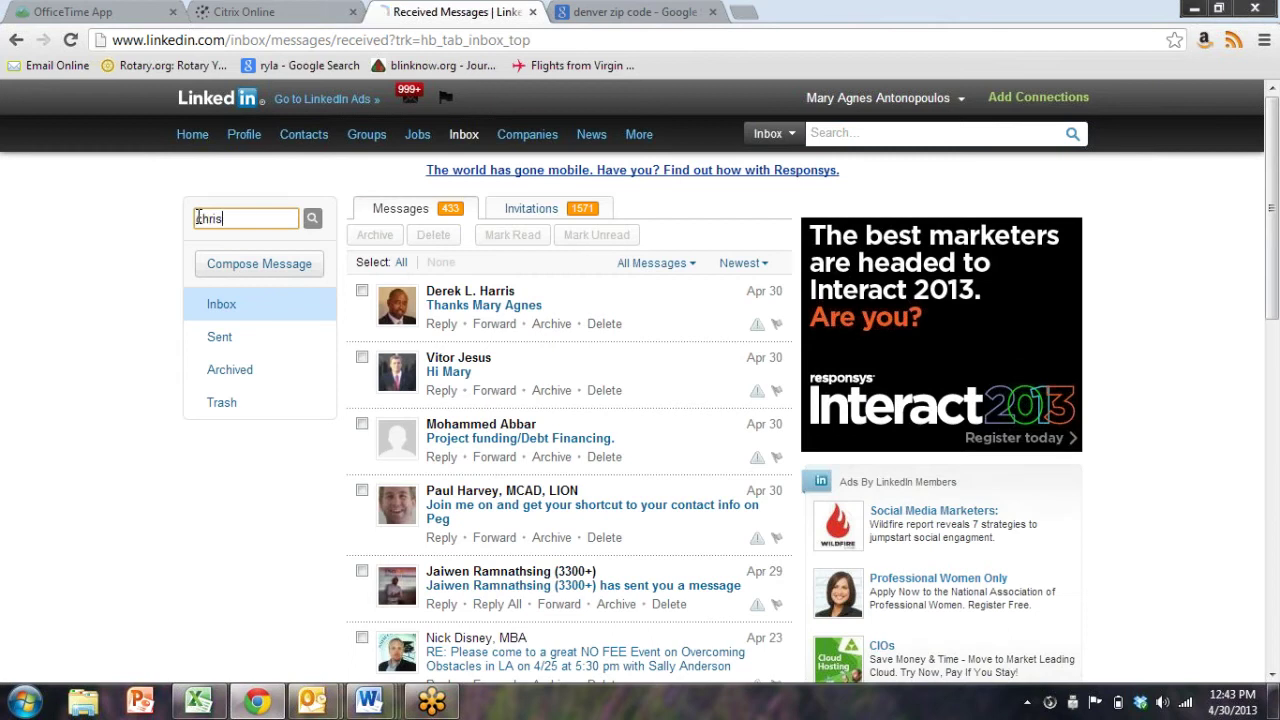
{"action": "key", "text": "Return"}
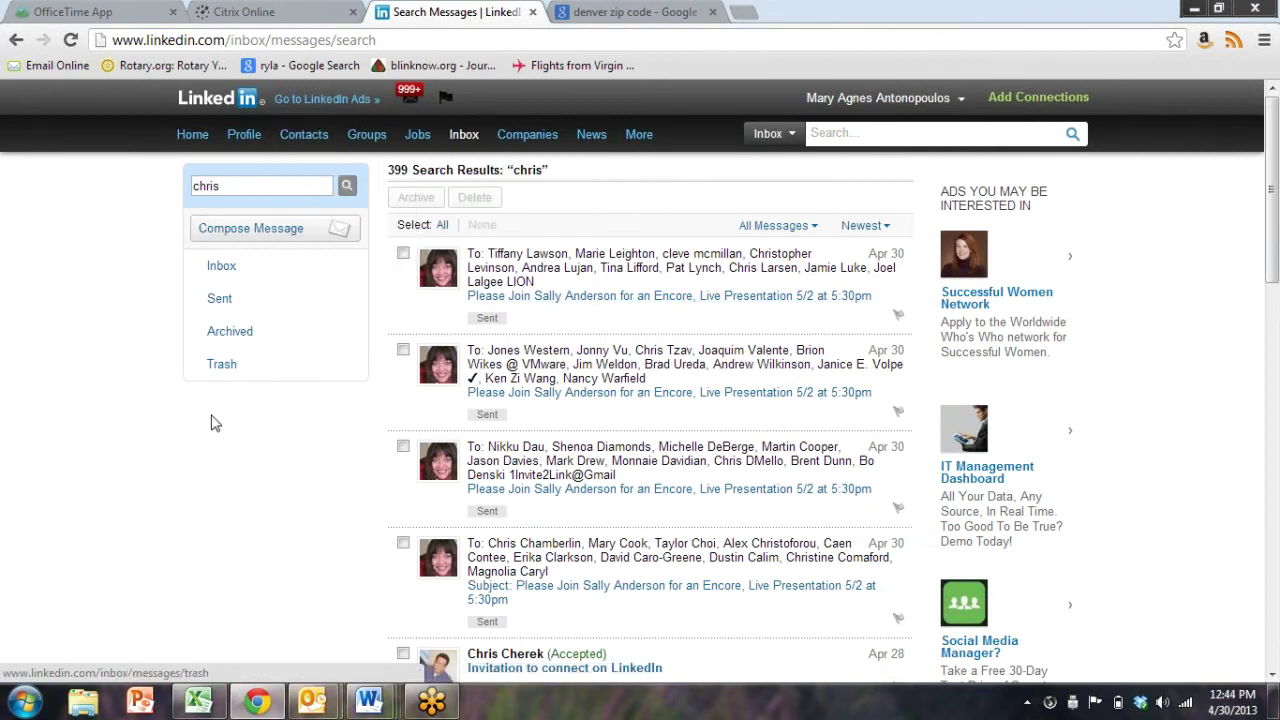
View a recipient's profile, reload the search results, and open the Apr 9 reply
{"action": "scroll", "coordinate": [210, 423], "scroll_direction": "down", "scroll_amount": 2}
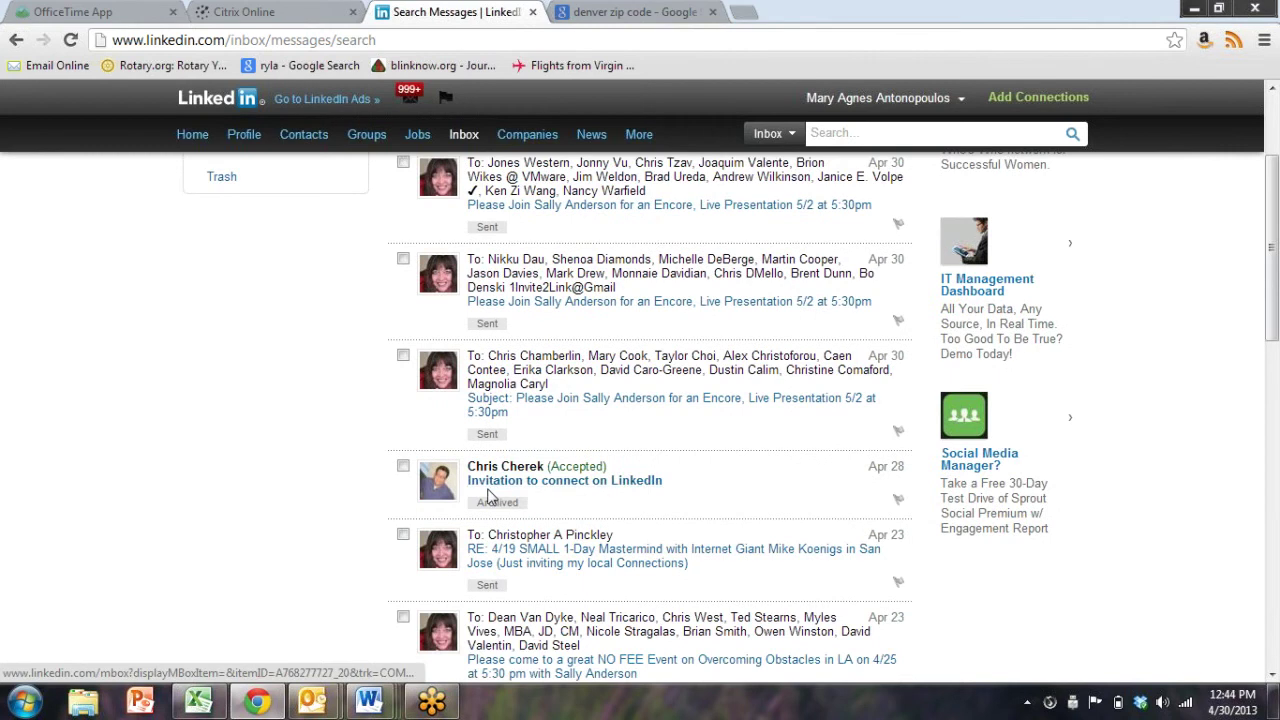
{"action": "scroll", "coordinate": [488, 497], "scroll_direction": "down", "scroll_amount": 8}
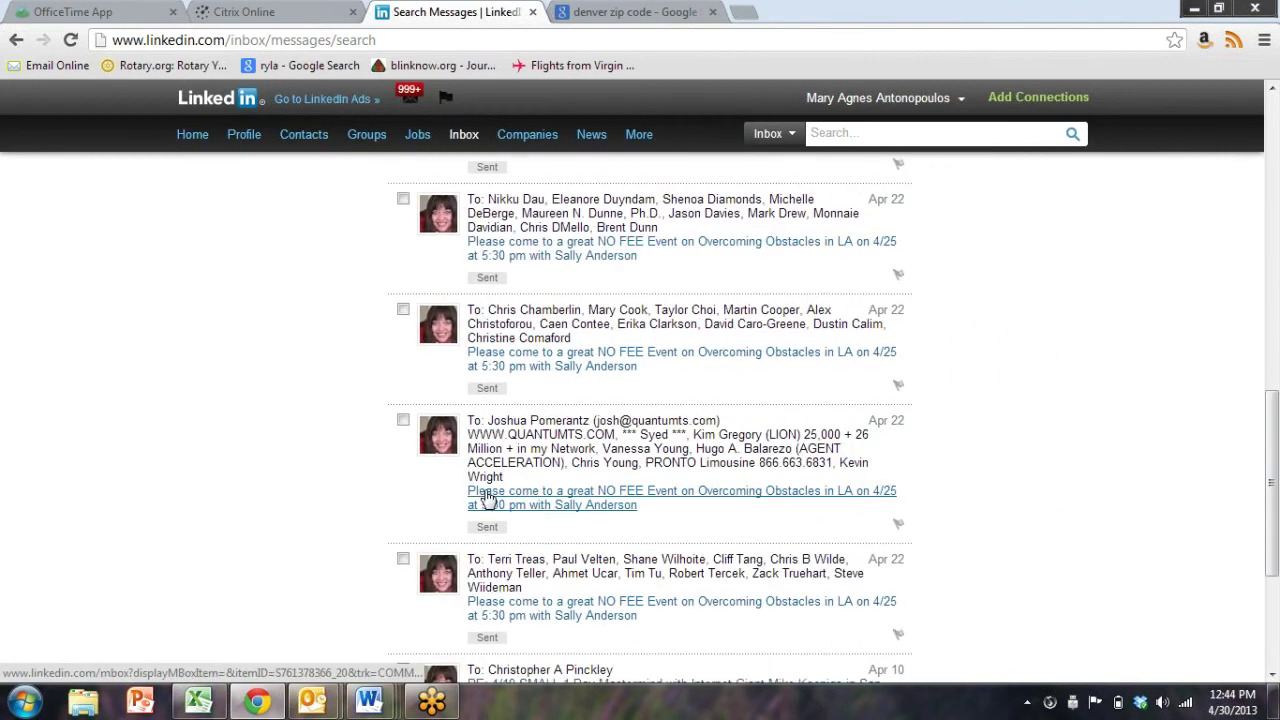
{"action": "scroll", "coordinate": [488, 497], "scroll_direction": "down", "scroll_amount": 3}
{"action": "left_click", "coordinate": [545, 386]}
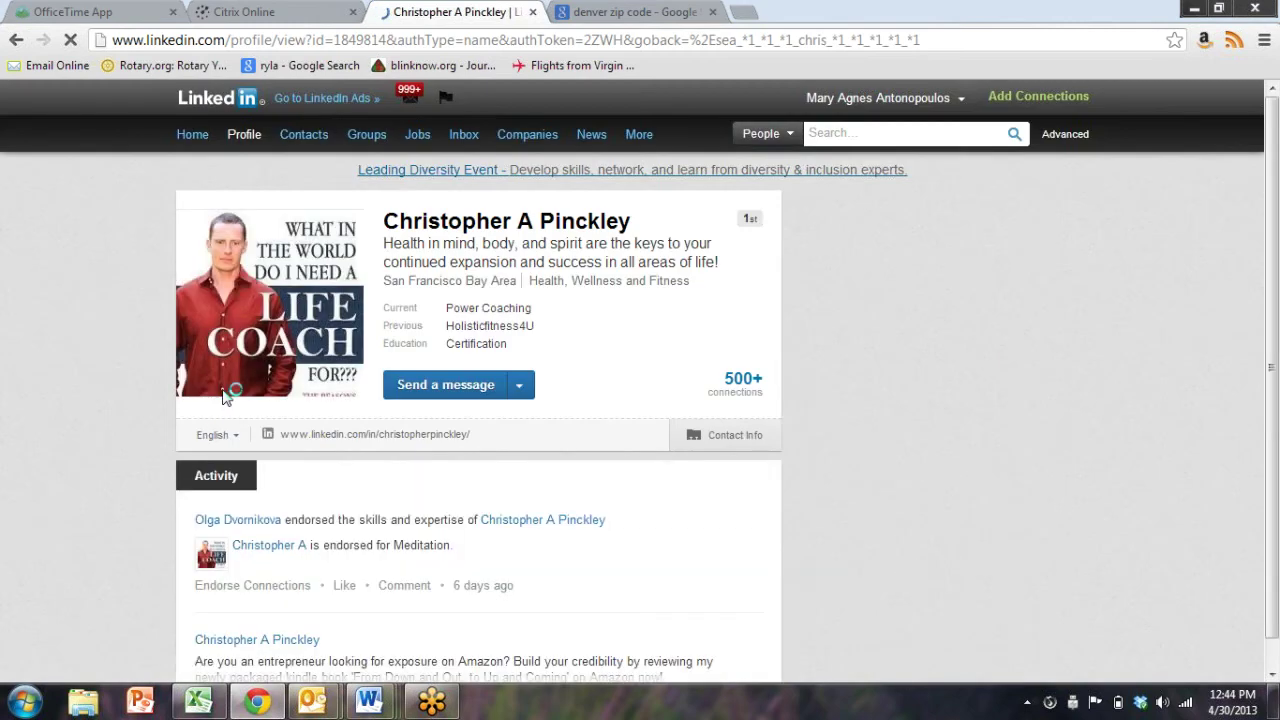
{"action": "key", "text": "BackSpace"}
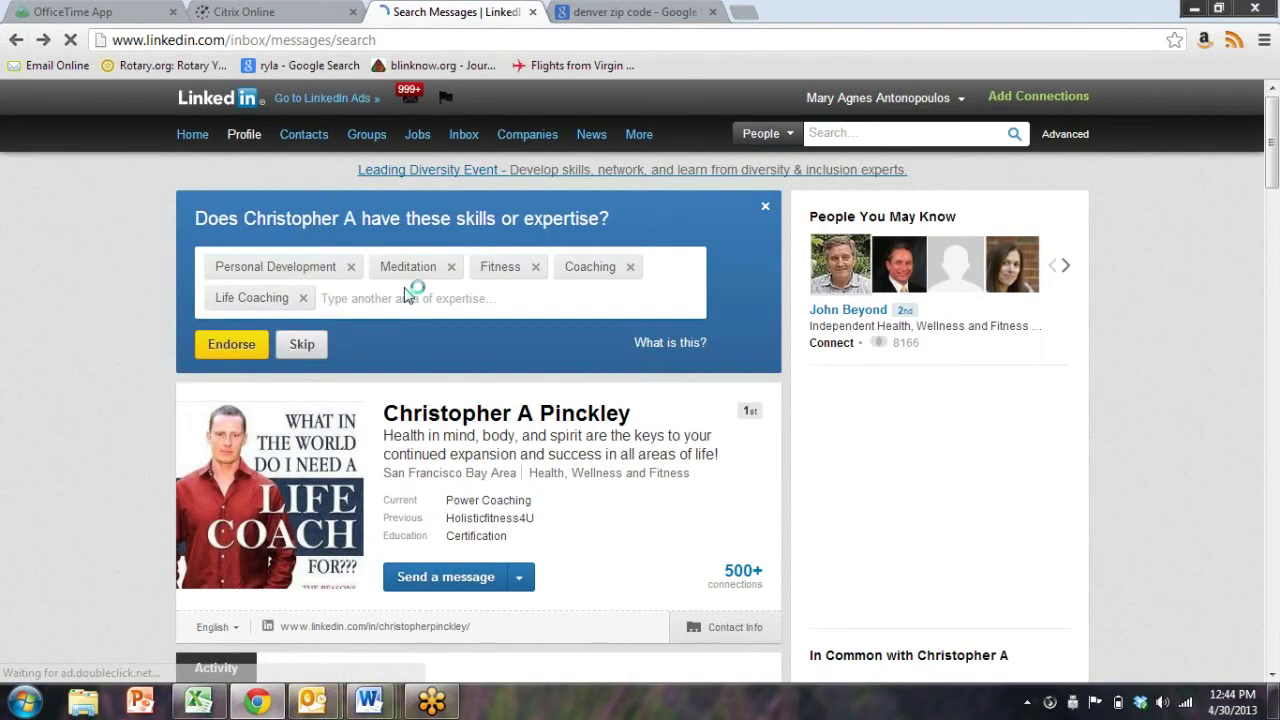
{"action": "key", "text": "F5"}
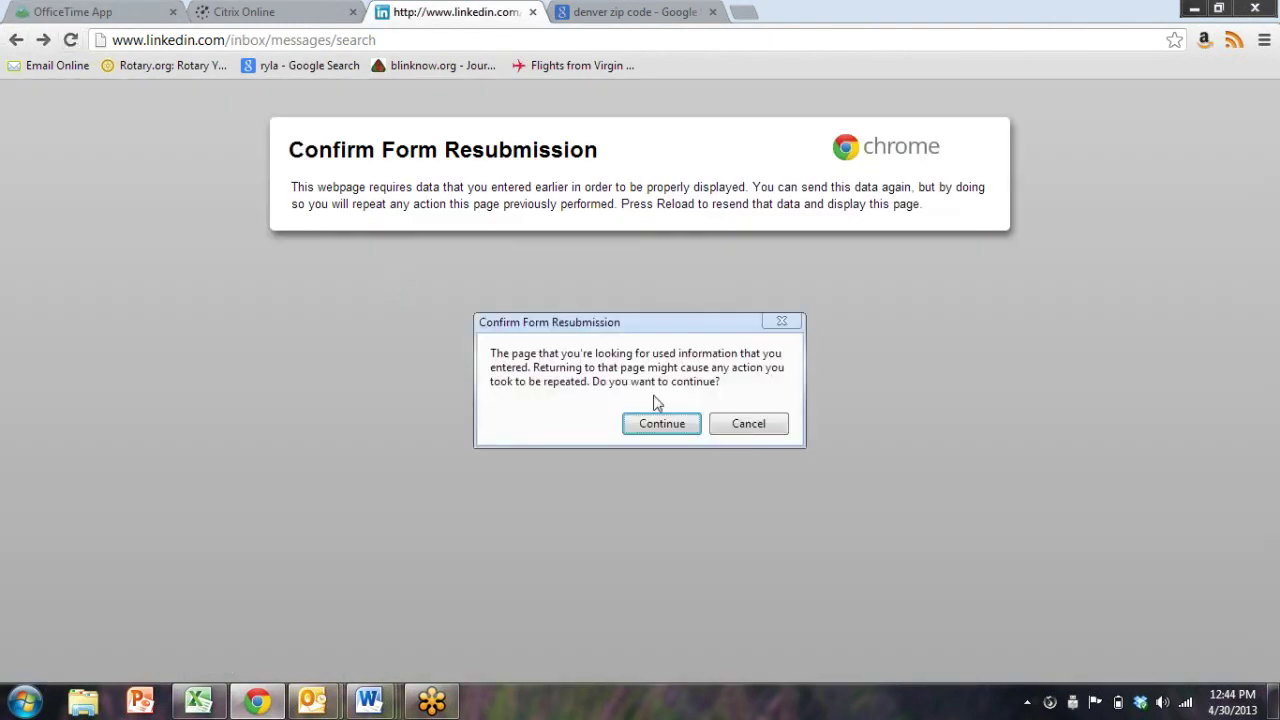
{"action": "left_click", "coordinate": [655, 423]}
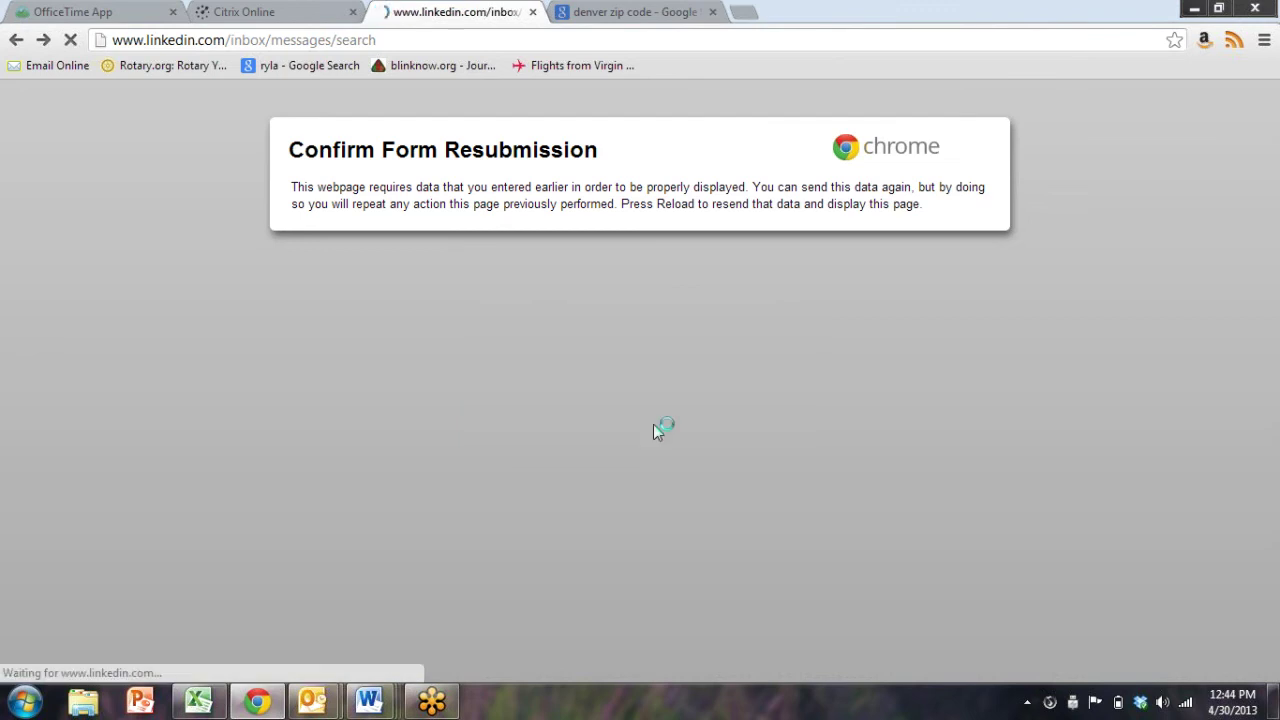
{"action": "scroll", "coordinate": [160, 380], "scroll_direction": "down", "scroll_amount": 2}
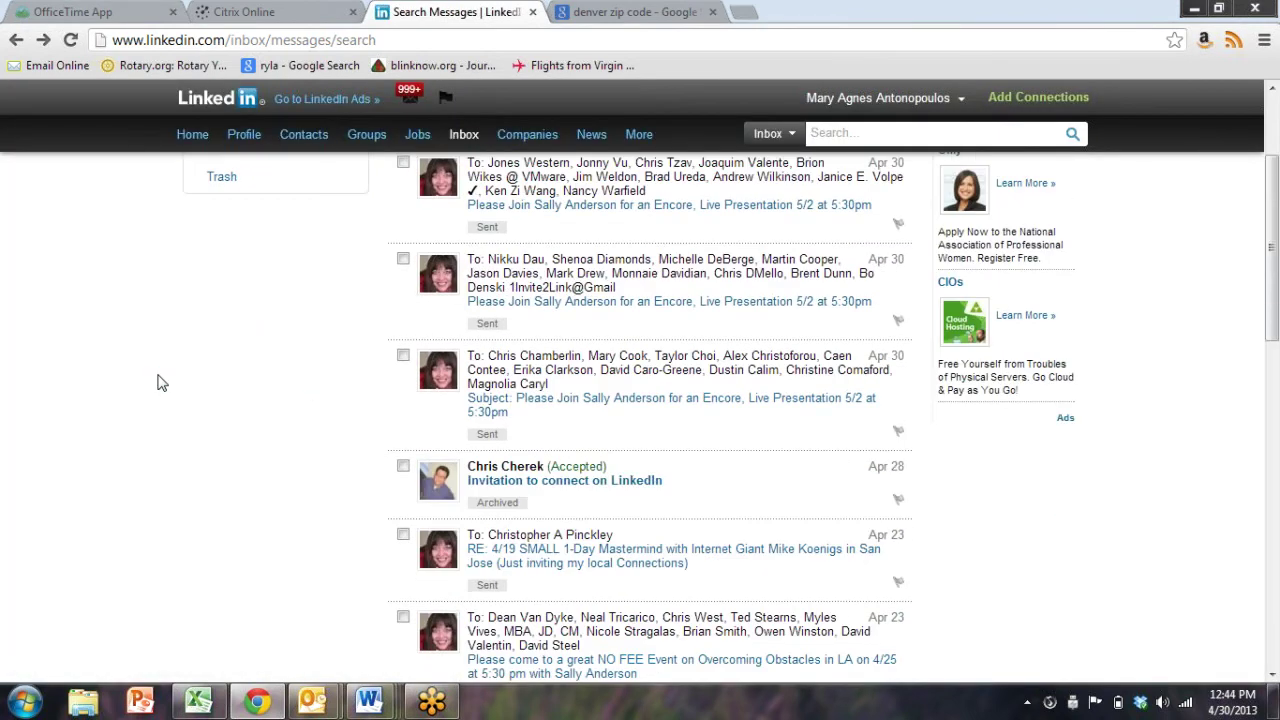
{"action": "scroll", "coordinate": [160, 383], "scroll_direction": "down", "scroll_amount": 9}
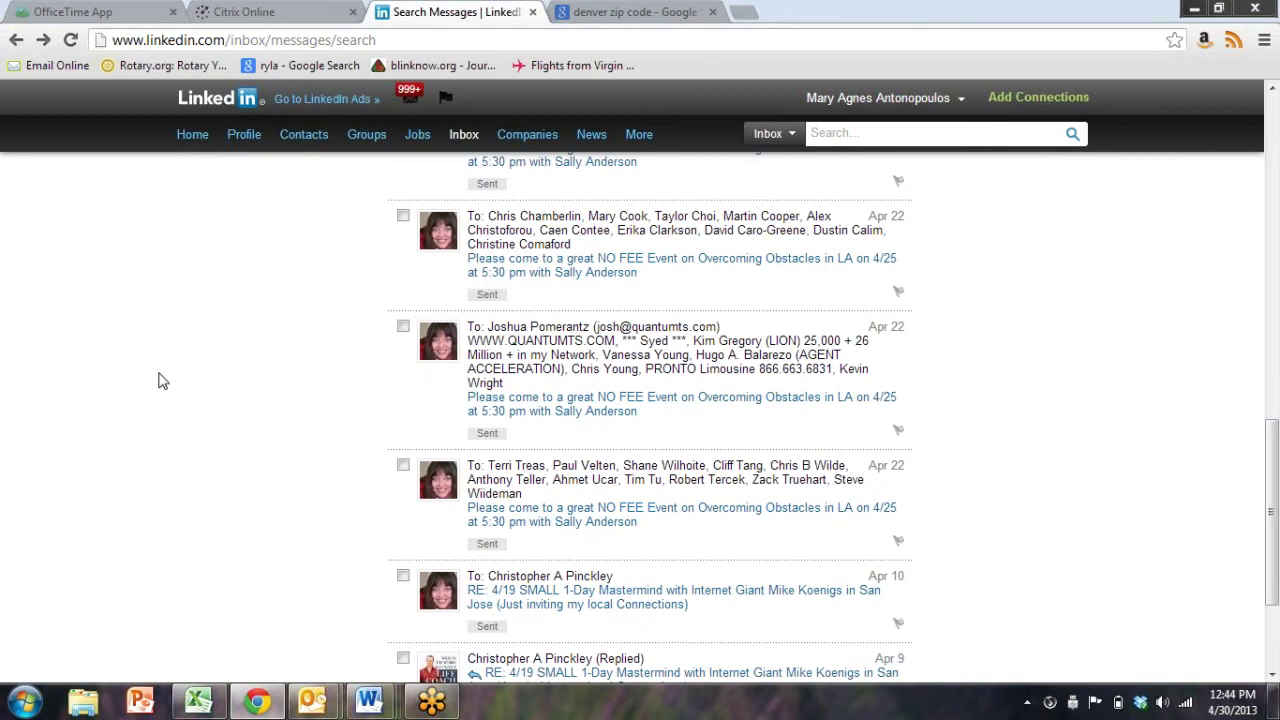
{"action": "scroll", "coordinate": [160, 380], "scroll_direction": "down", "scroll_amount": 2}
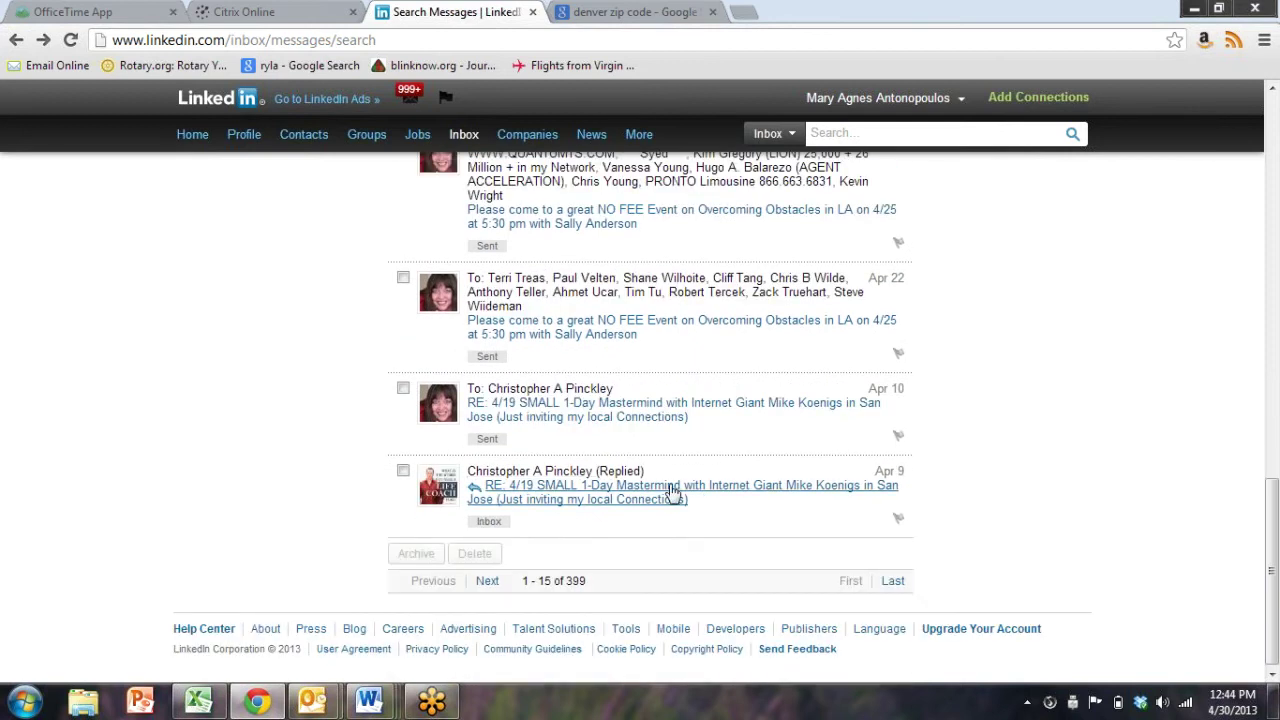
{"action": "left_click", "coordinate": [672, 495]}
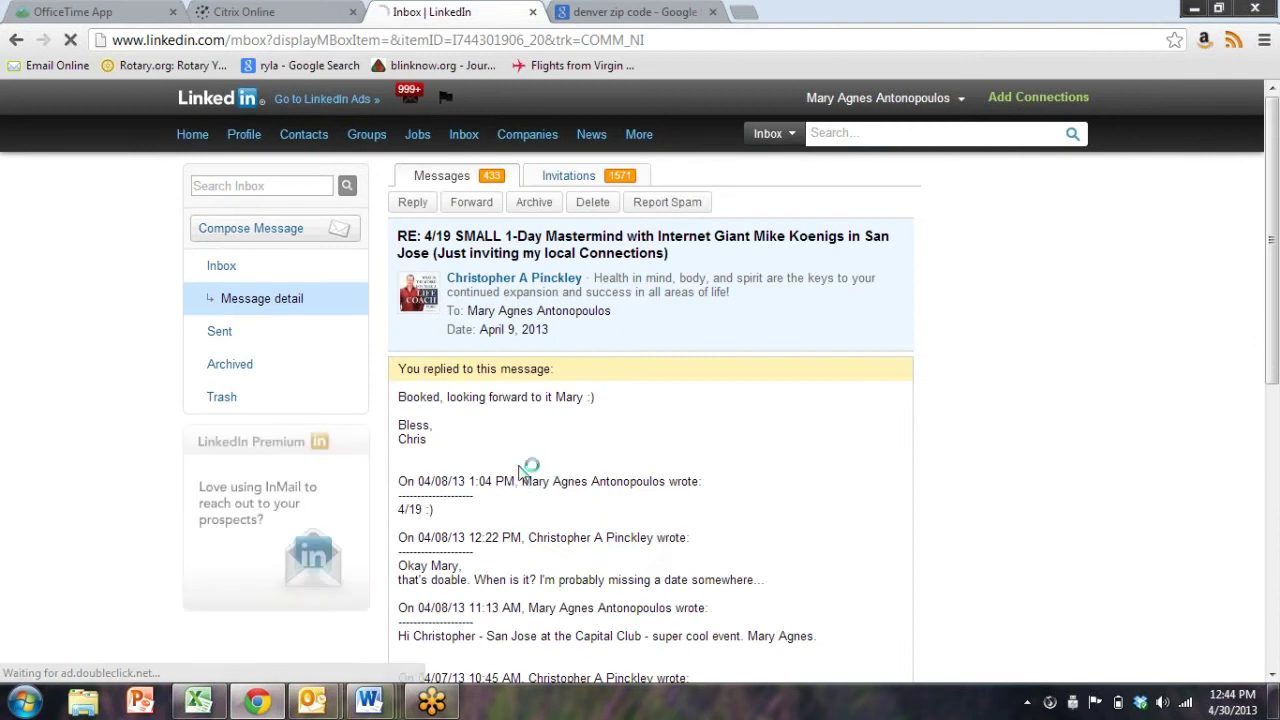
Scroll through the mastermind thread, highlighting the Apr 6 invitation and the venue question
{"action": "scroll", "coordinate": [568, 444], "scroll_direction": "down", "scroll_amount": 3}
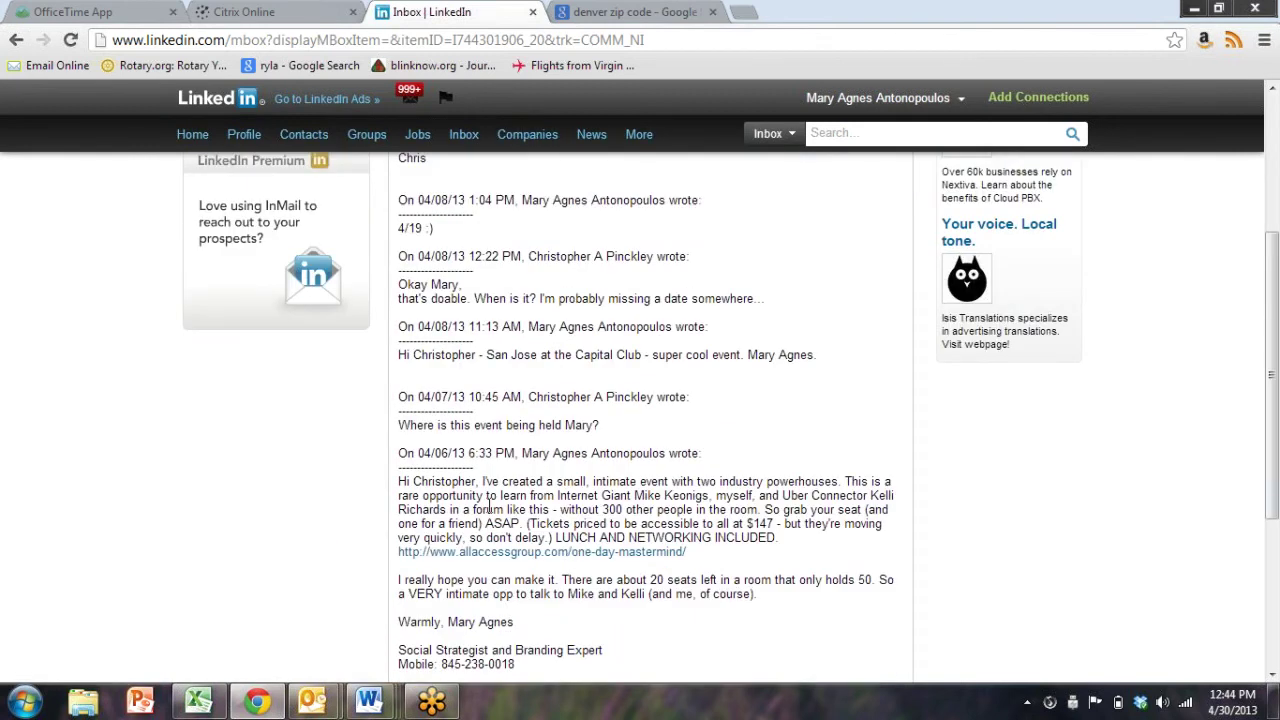
{"action": "scroll", "coordinate": [452, 420], "scroll_direction": "down", "scroll_amount": 1}
{"action": "left_click_drag", "start_coordinate": [398, 358], "coordinate": [778, 669]}
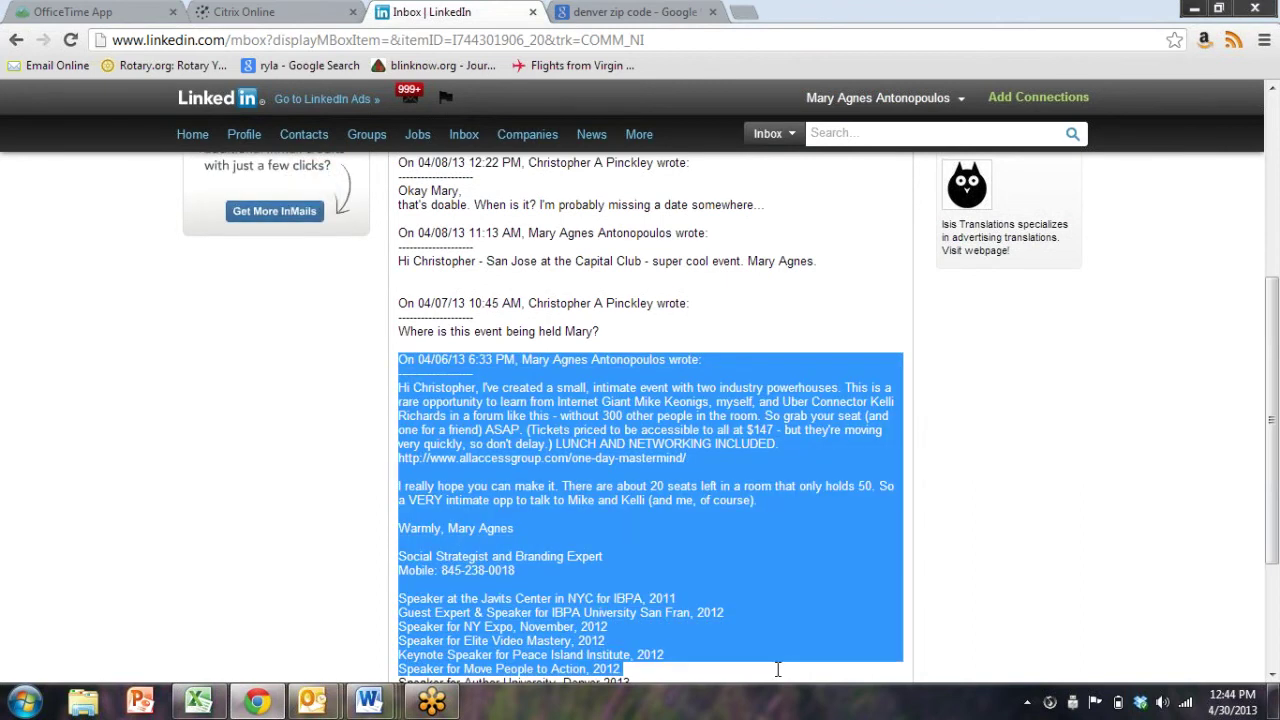
{"action": "left_click", "coordinate": [769, 562]}
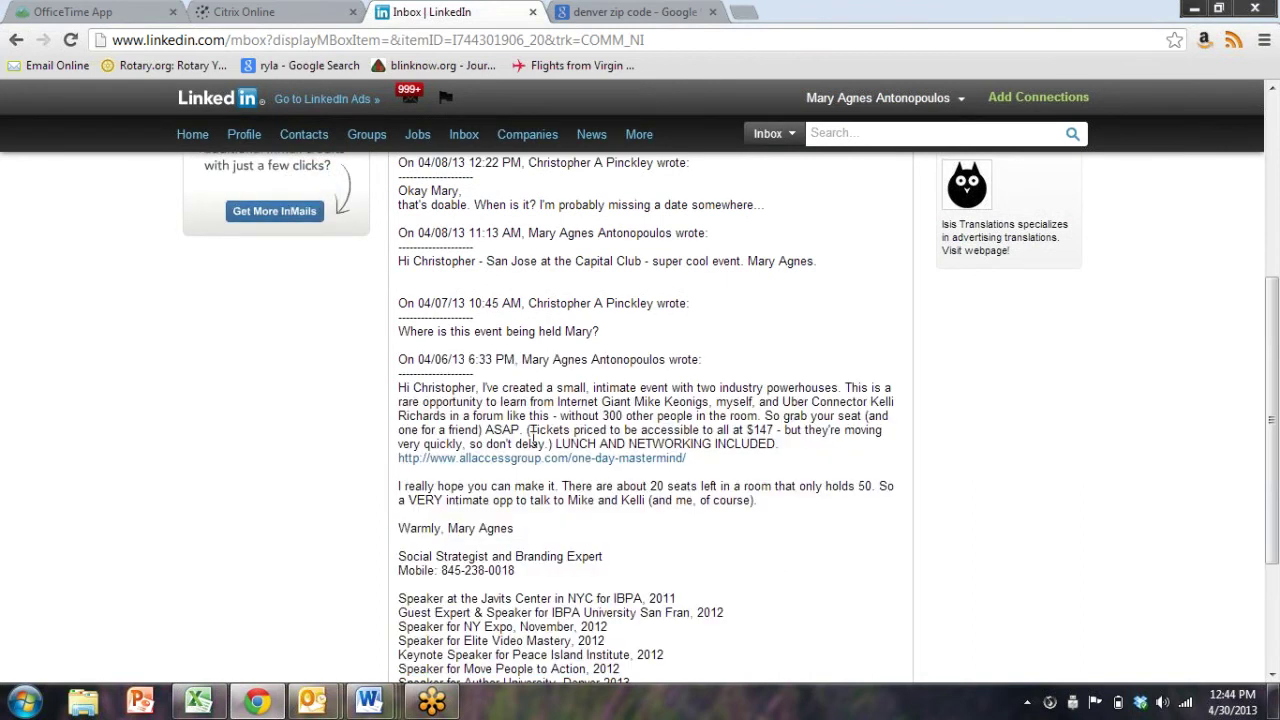
{"action": "left_click_drag", "start_coordinate": [650, 336], "coordinate": [403, 345]}
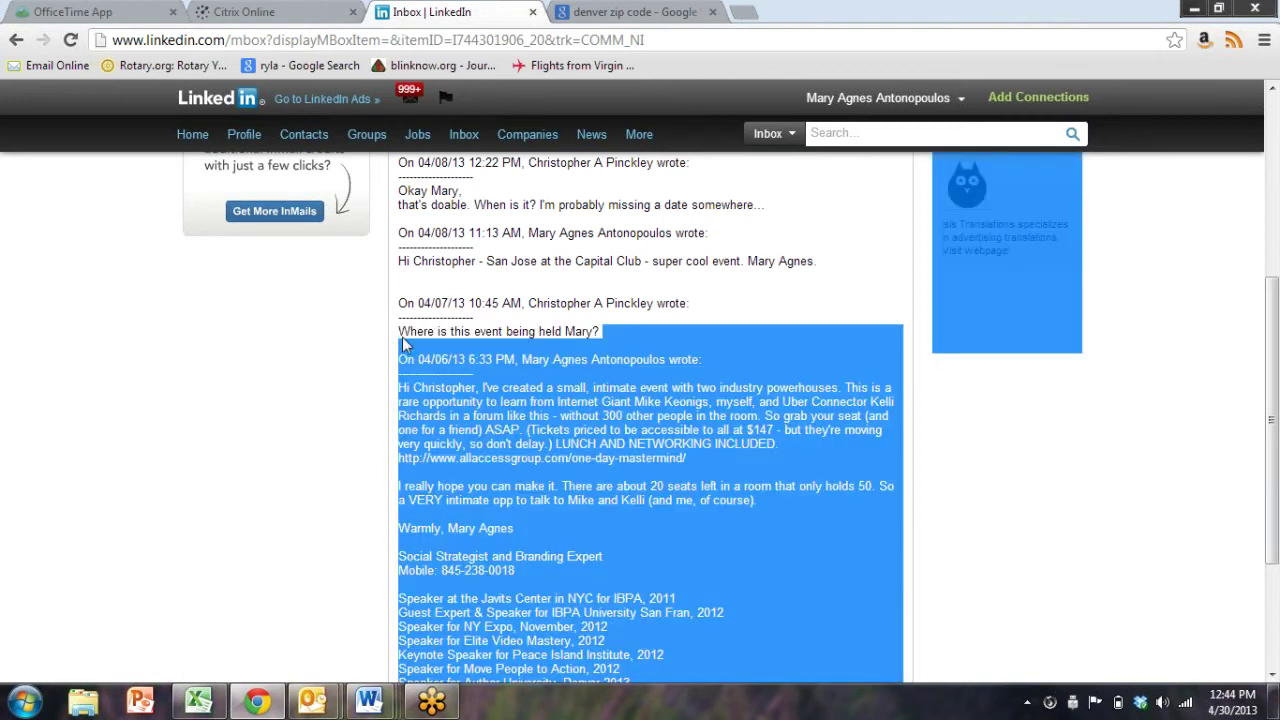
{"action": "left_click", "coordinate": [594, 278]}
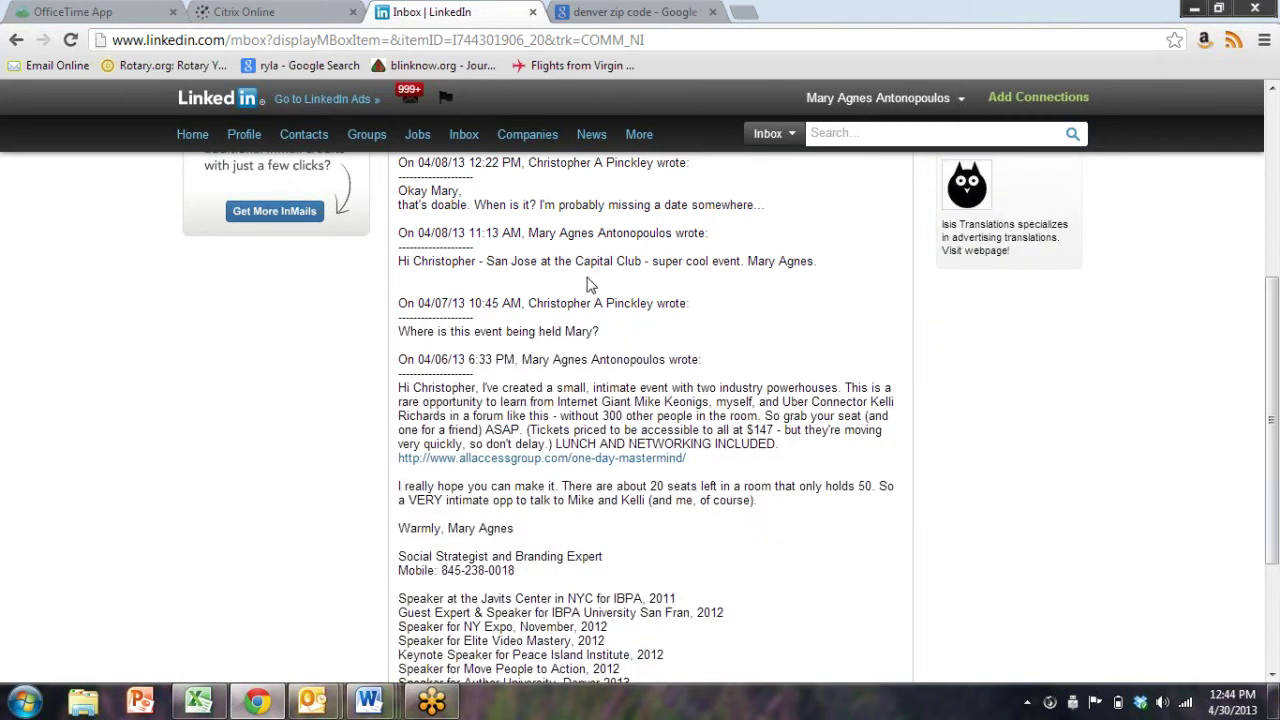
{"action": "scroll", "coordinate": [547, 315], "scroll_direction": "up", "scroll_amount": 1}
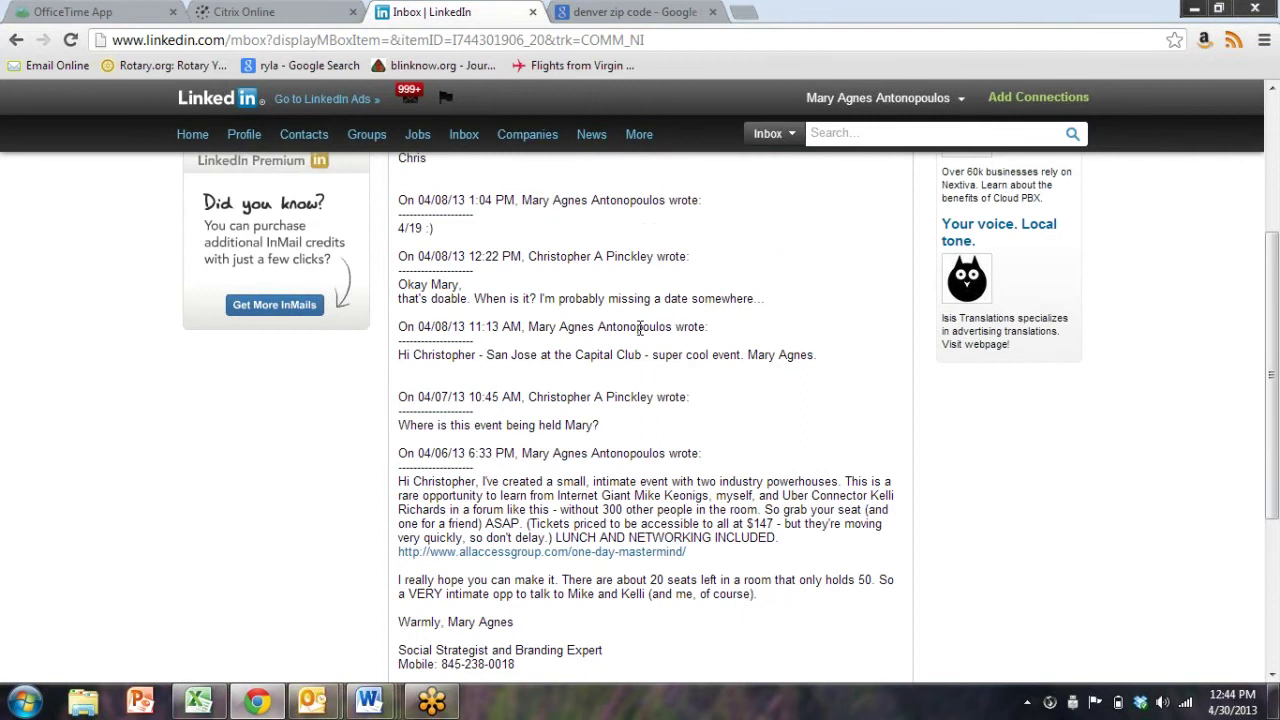
{"action": "scroll", "coordinate": [640, 328], "scroll_direction": "up", "scroll_amount": 1}
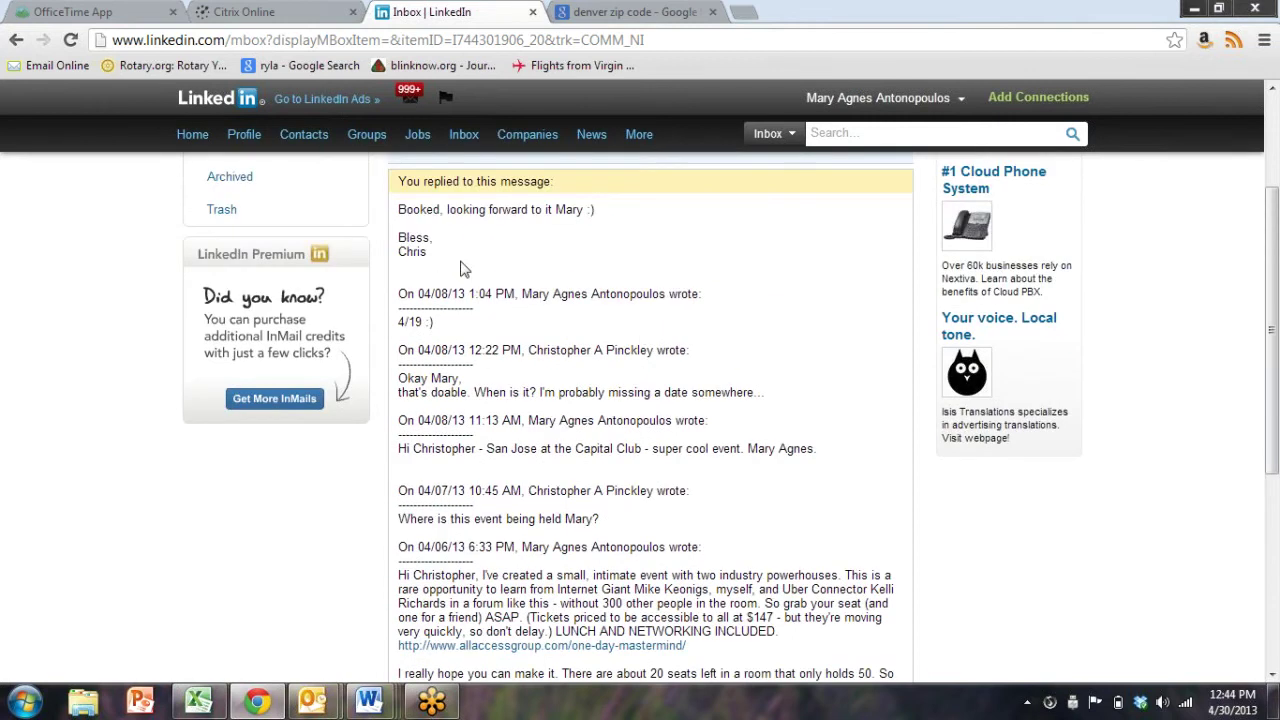
{"action": "scroll", "coordinate": [460, 268], "scroll_direction": "up", "scroll_amount": 2}
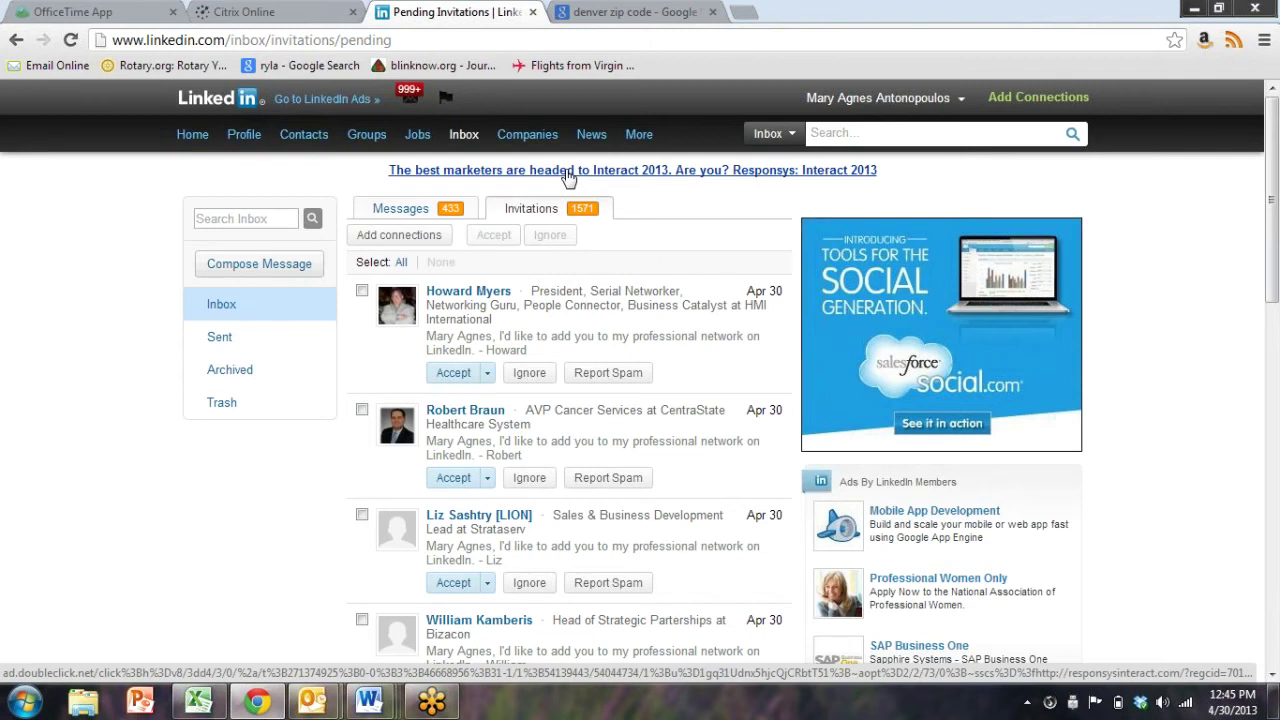
Go back to the mastermind event message thread
{"action": "left_click", "coordinate": [16, 40]}
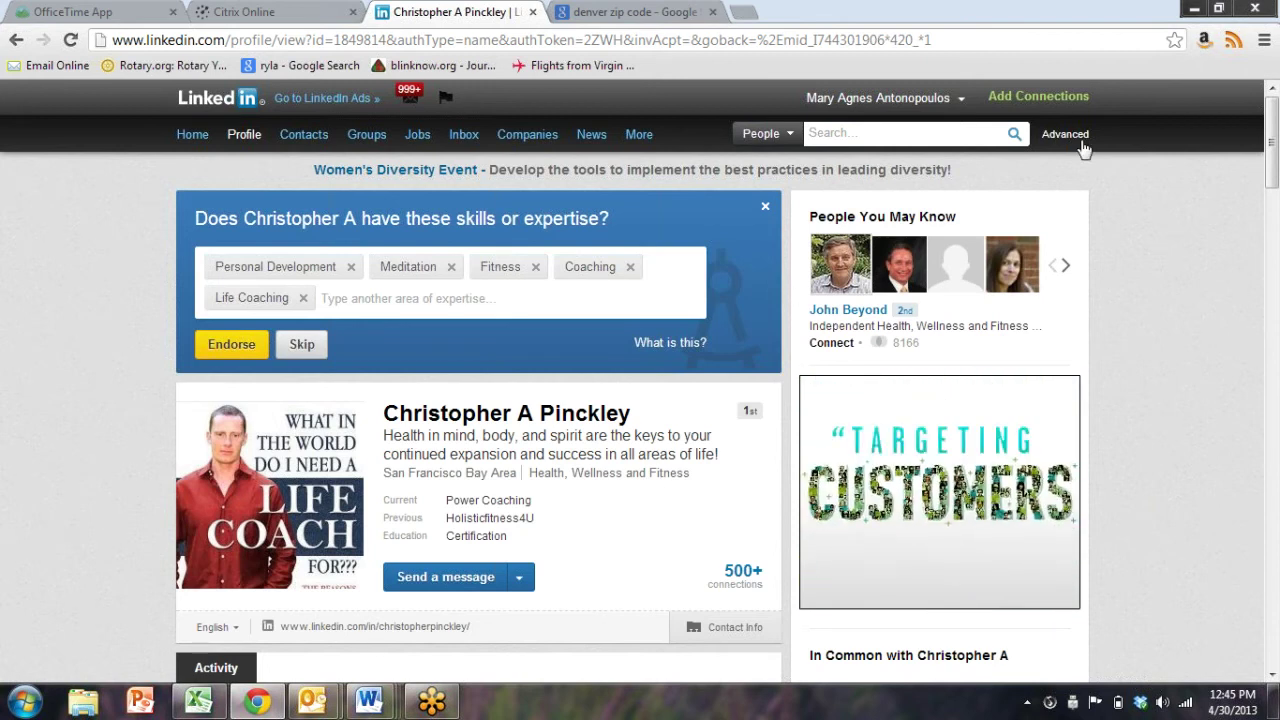
{"action": "mouse_move", "coordinate": [303, 134]}
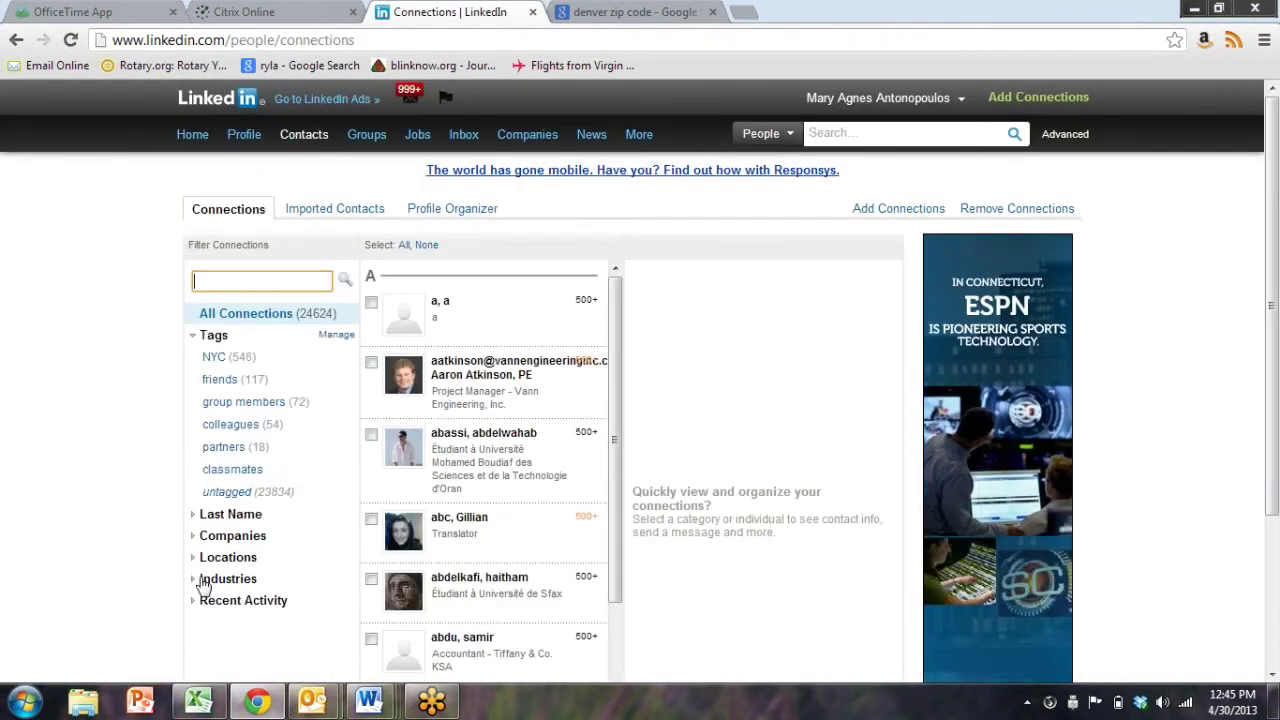
Expand the Locations filter, scroll through its cities and regions, then return to the coach's profile
{"action": "left_click", "coordinate": [194, 565]}
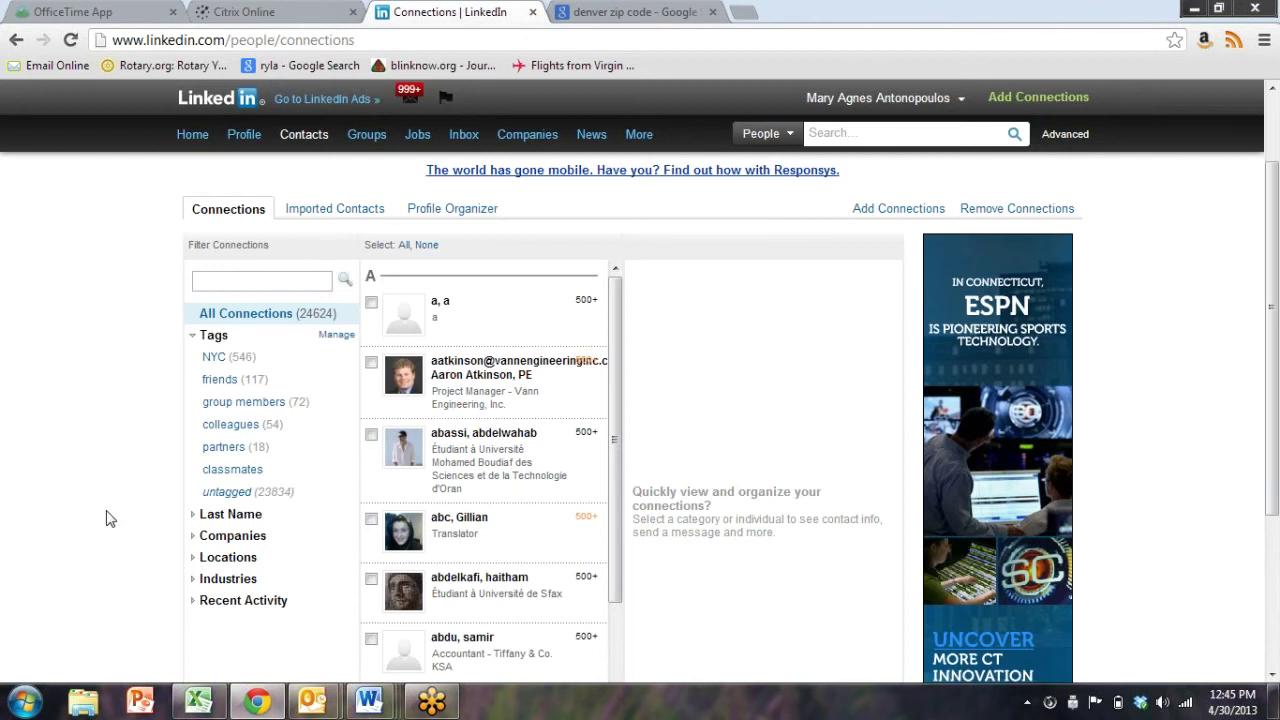
{"action": "scroll", "coordinate": [106, 517], "scroll_direction": "down", "scroll_amount": 3}
{"action": "scroll", "coordinate": [270, 410], "scroll_direction": "down", "scroll_amount": 6}
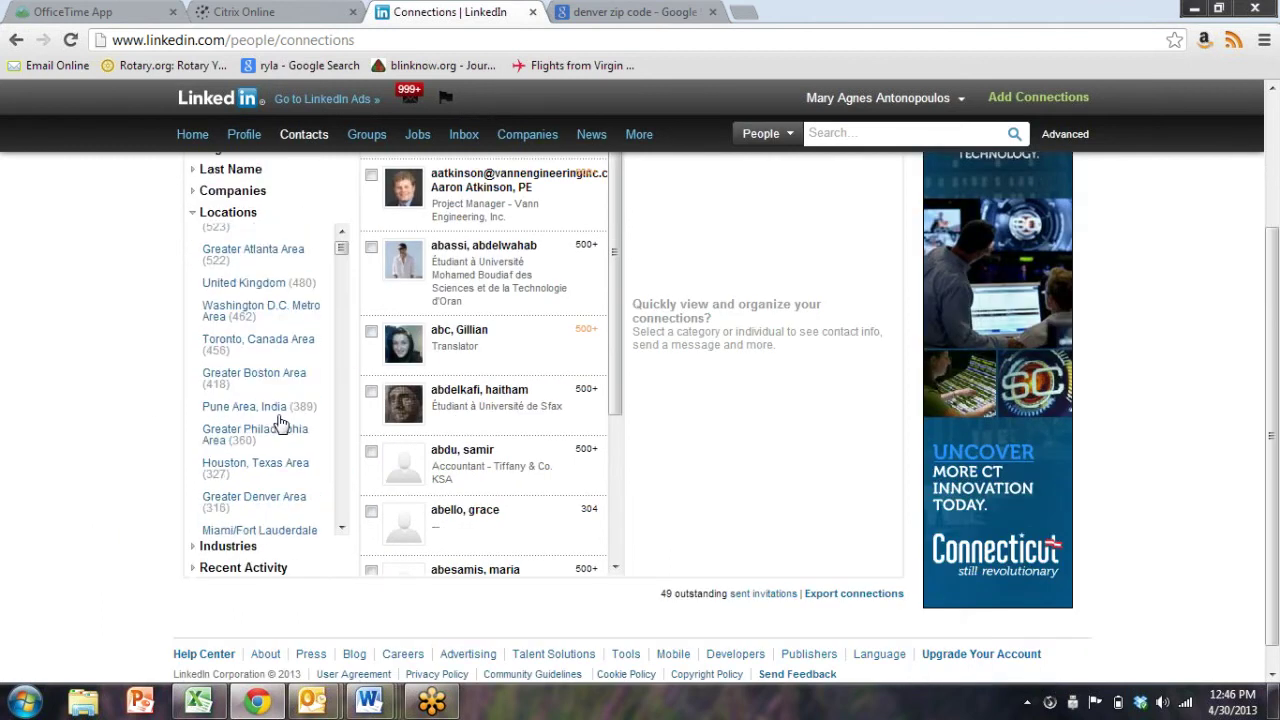
{"action": "scroll", "coordinate": [307, 458], "scroll_direction": "down", "scroll_amount": 5}
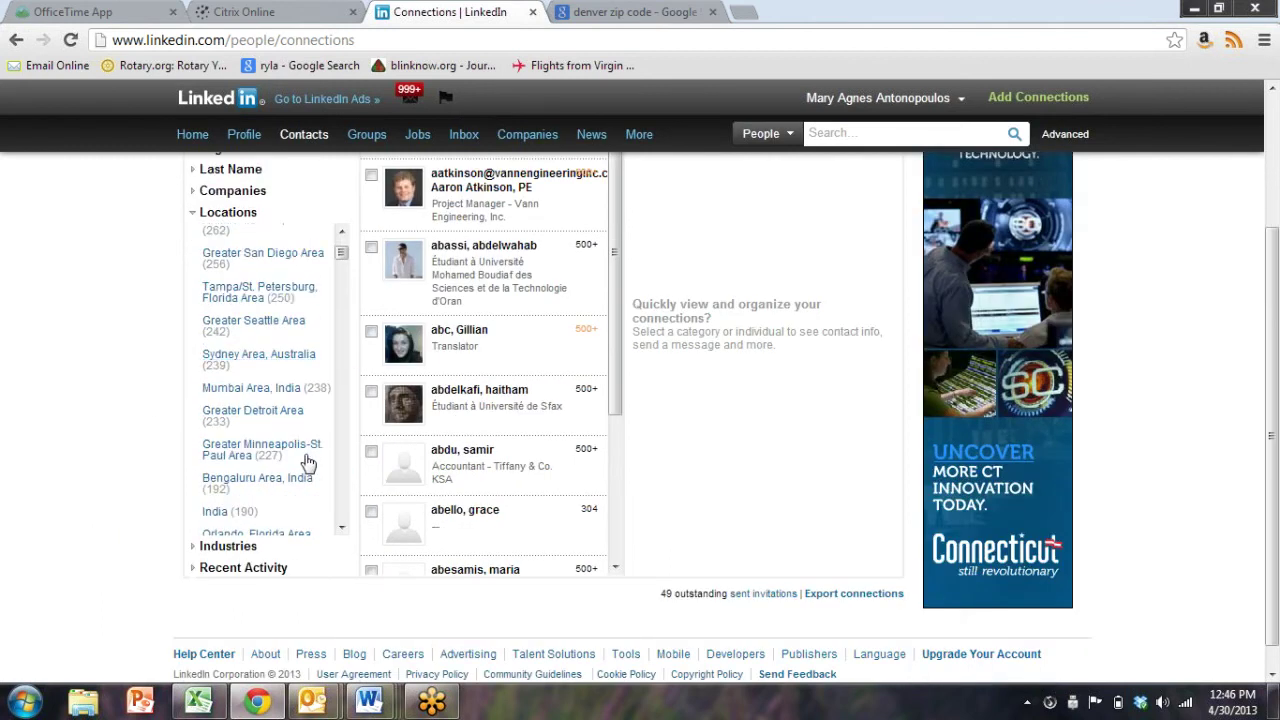
{"action": "scroll", "coordinate": [307, 460], "scroll_direction": "down", "scroll_amount": 6}
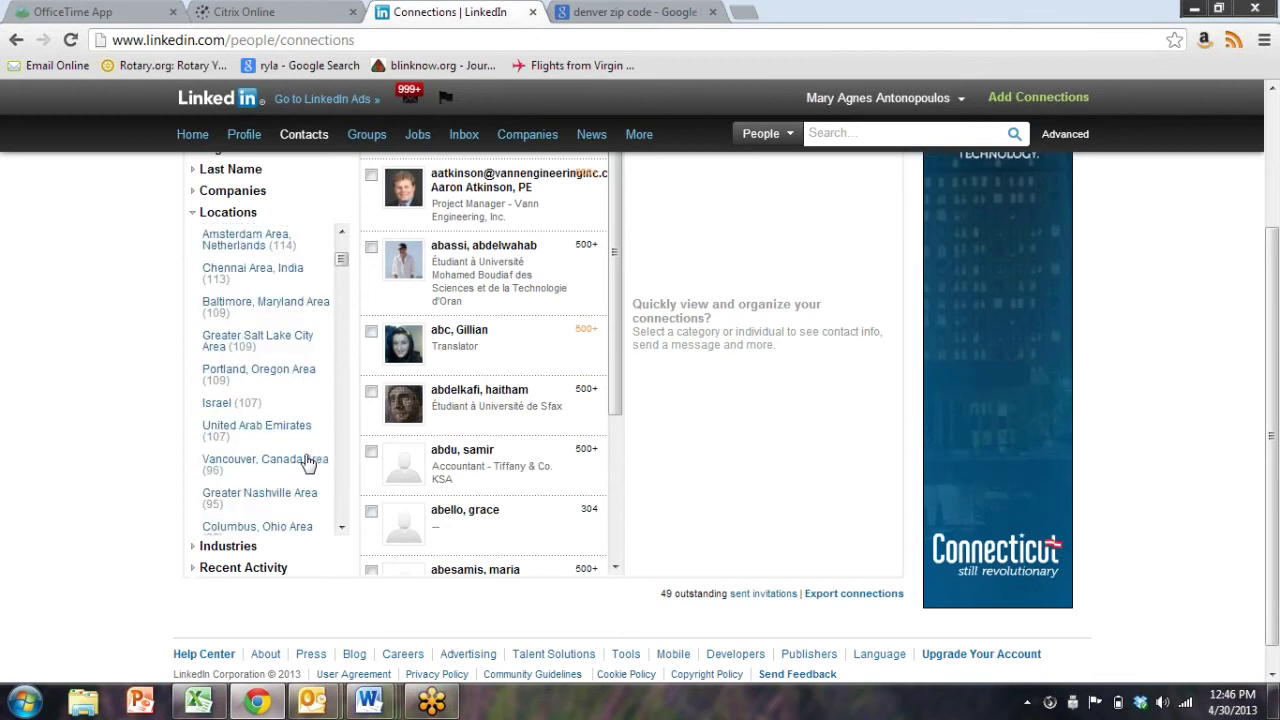
{"action": "scroll", "coordinate": [306, 462], "scroll_direction": "down", "scroll_amount": 5}
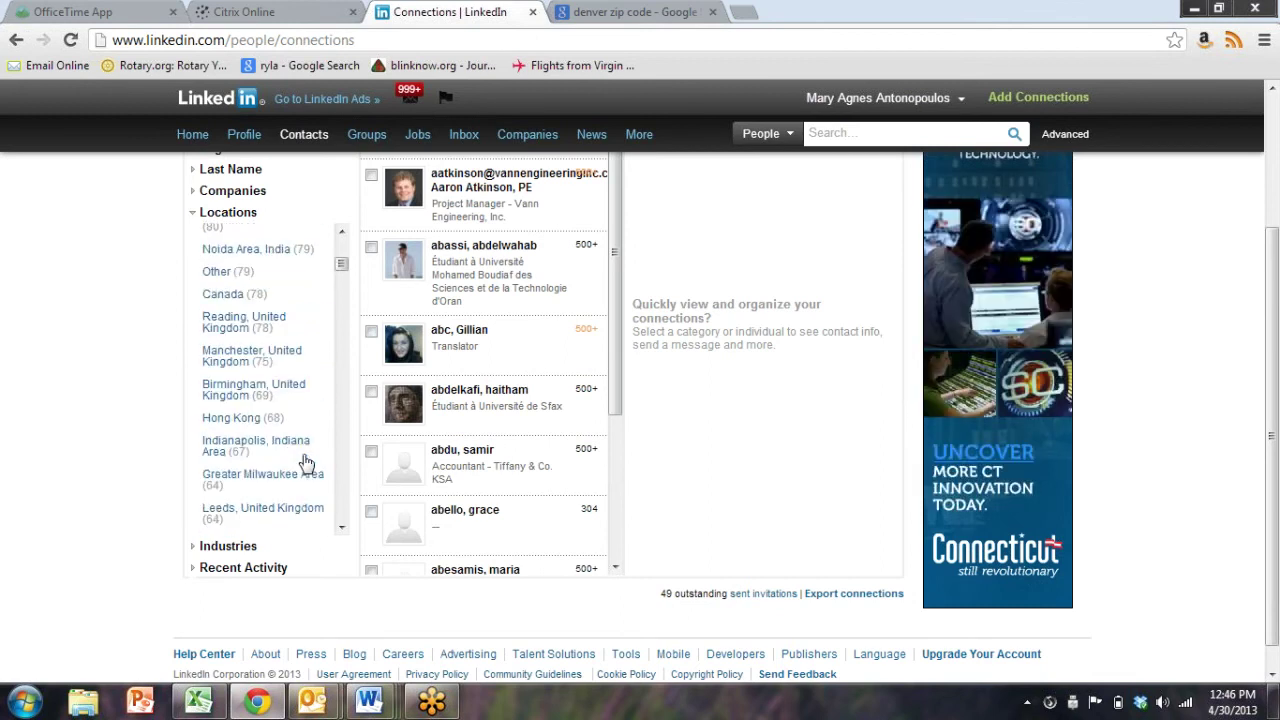
{"action": "scroll", "coordinate": [307, 462], "scroll_direction": "down", "scroll_amount": 6}
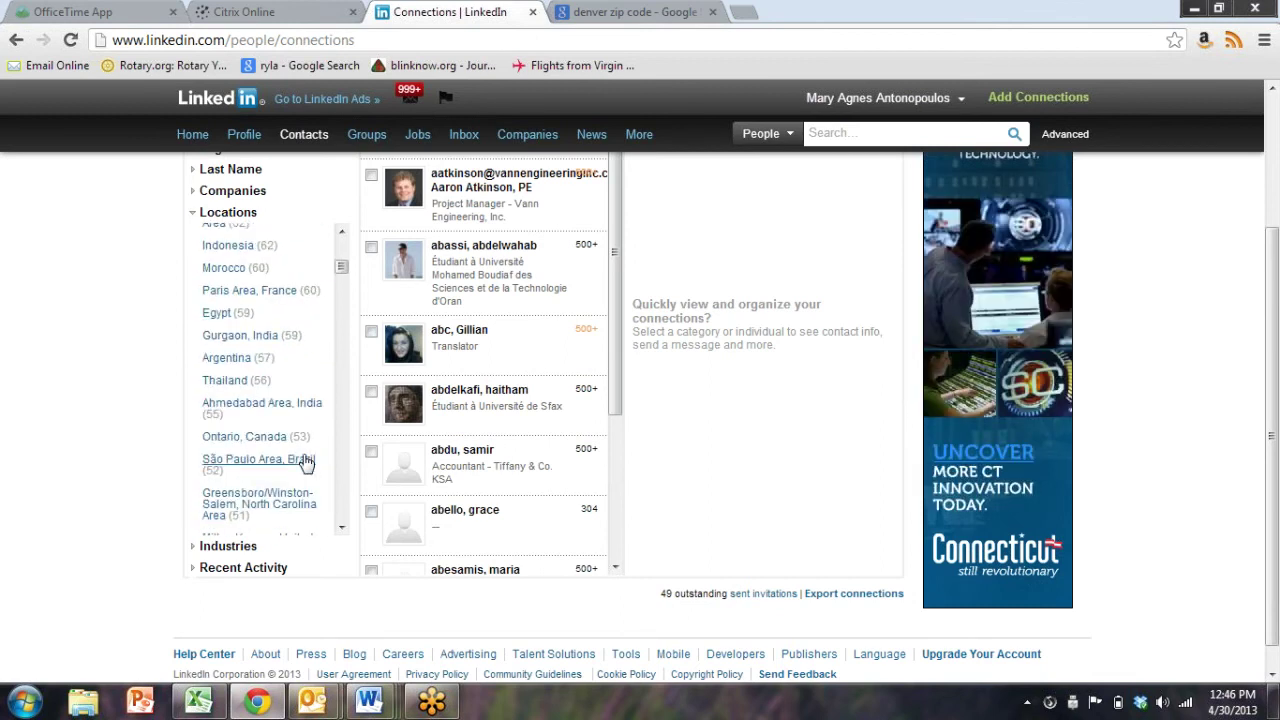
{"action": "scroll", "coordinate": [307, 462], "scroll_direction": "down", "scroll_amount": 6}
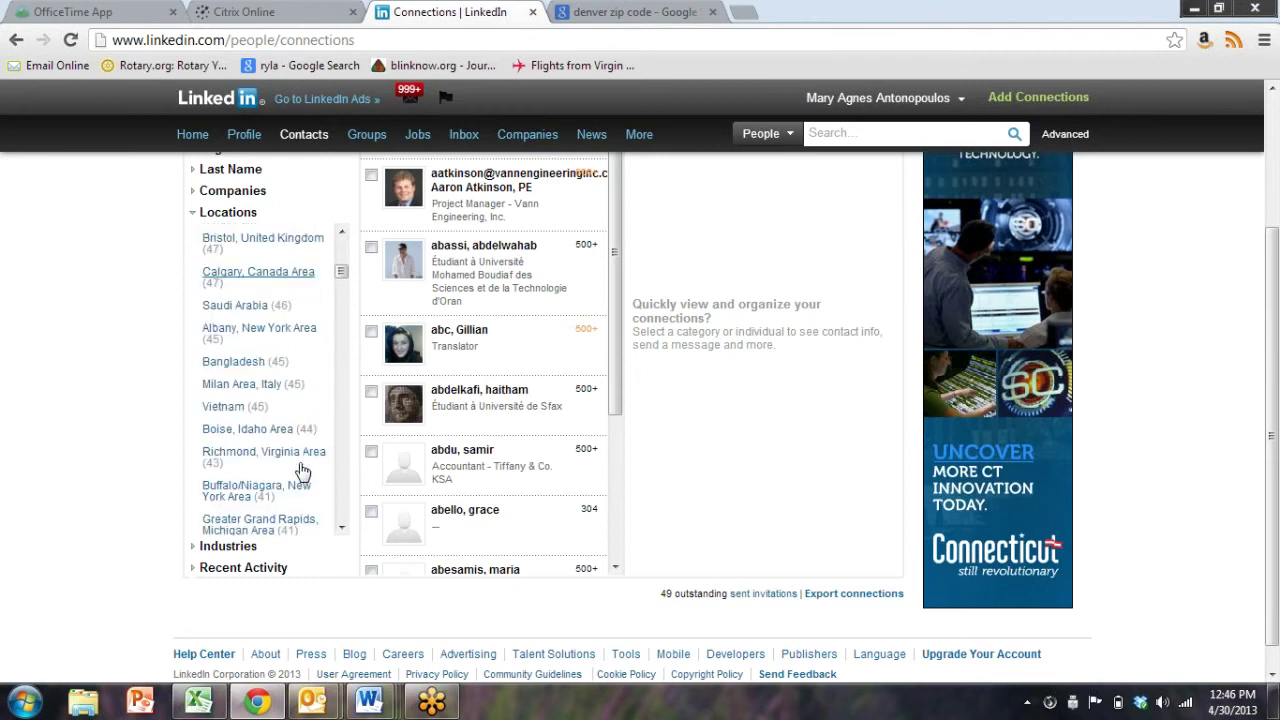
{"action": "scroll", "coordinate": [303, 471], "scroll_direction": "down", "scroll_amount": 6}
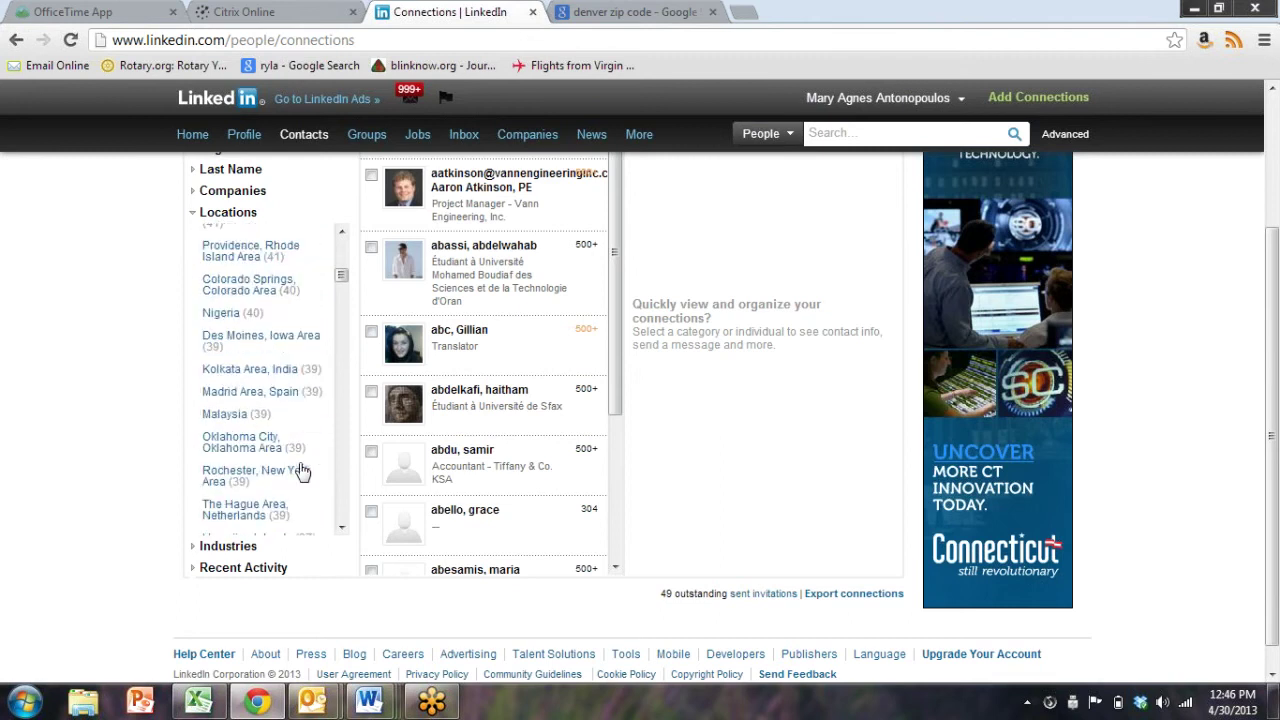
{"action": "scroll", "coordinate": [303, 471], "scroll_direction": "down", "scroll_amount": 6}
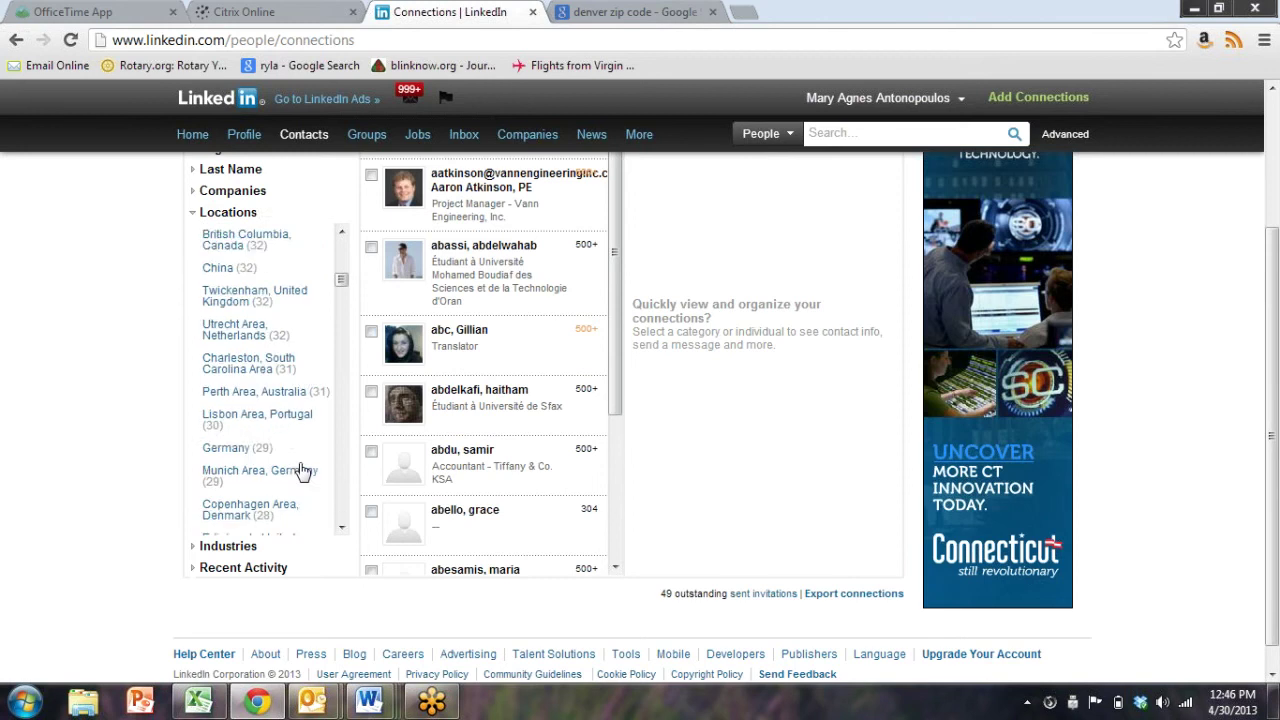
{"action": "scroll", "coordinate": [300, 471], "scroll_direction": "down", "scroll_amount": 3}
{"action": "scroll", "coordinate": [300, 471], "scroll_direction": "up", "scroll_amount": 3}
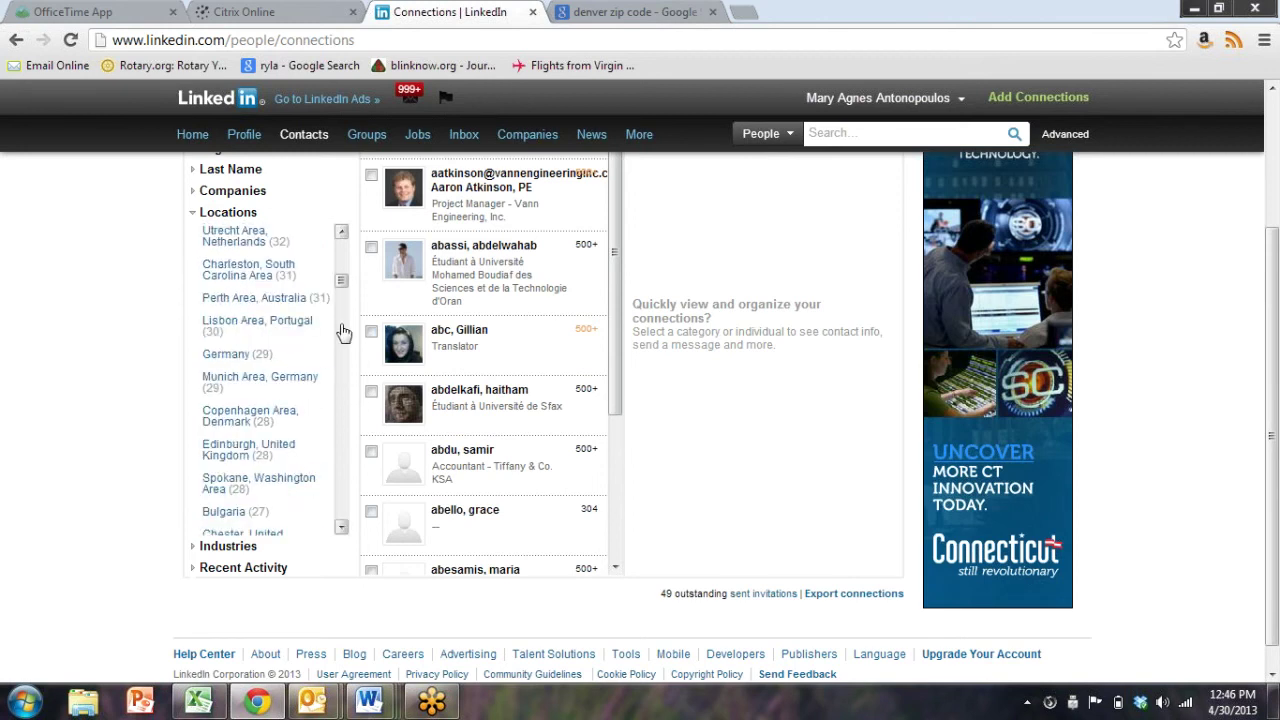
{"action": "left_click_drag", "start_coordinate": [342, 286], "coordinate": [340, 234]}
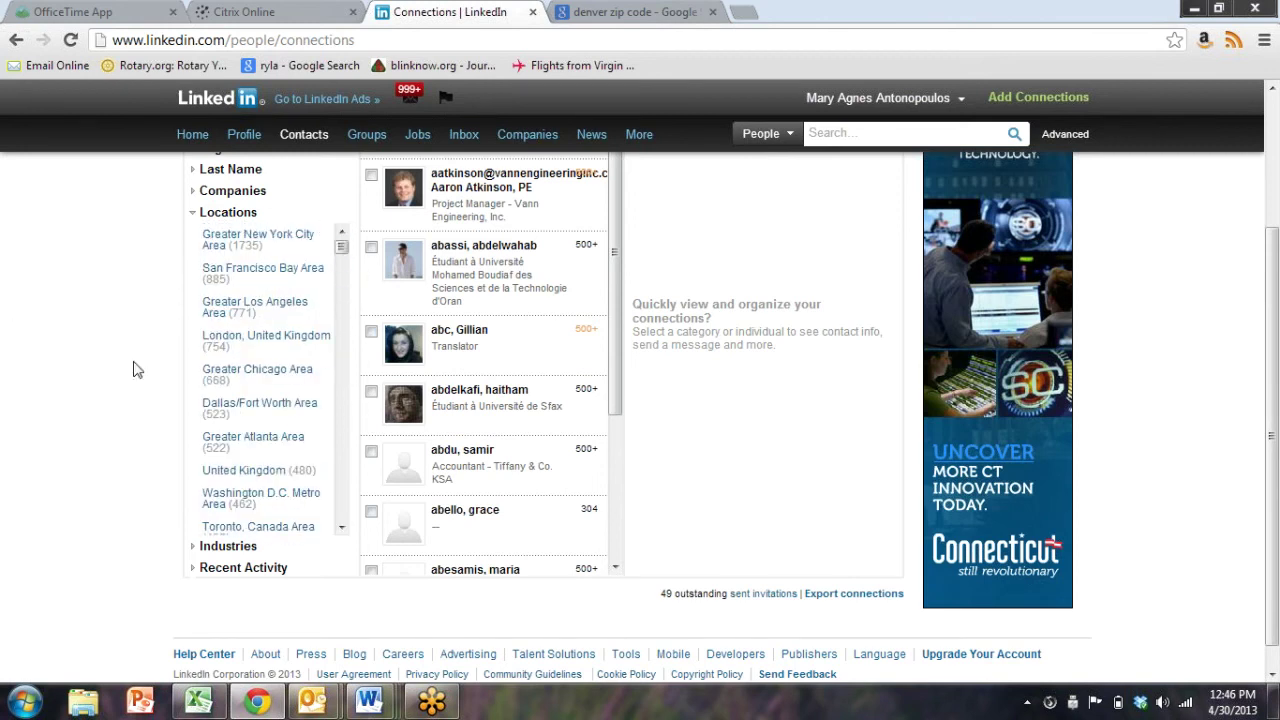
{"action": "scroll", "coordinate": [262, 442], "scroll_direction": "down", "scroll_amount": 8}
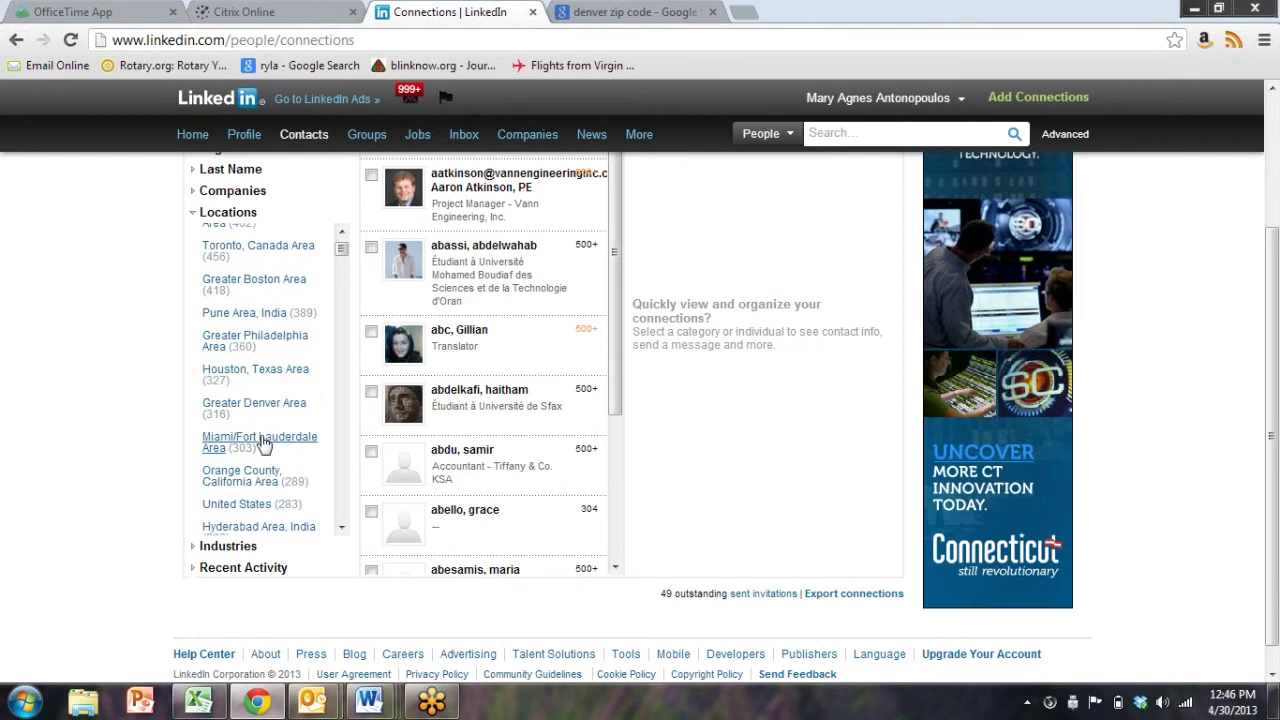
{"action": "scroll", "coordinate": [100, 409], "scroll_direction": "up", "scroll_amount": 2}
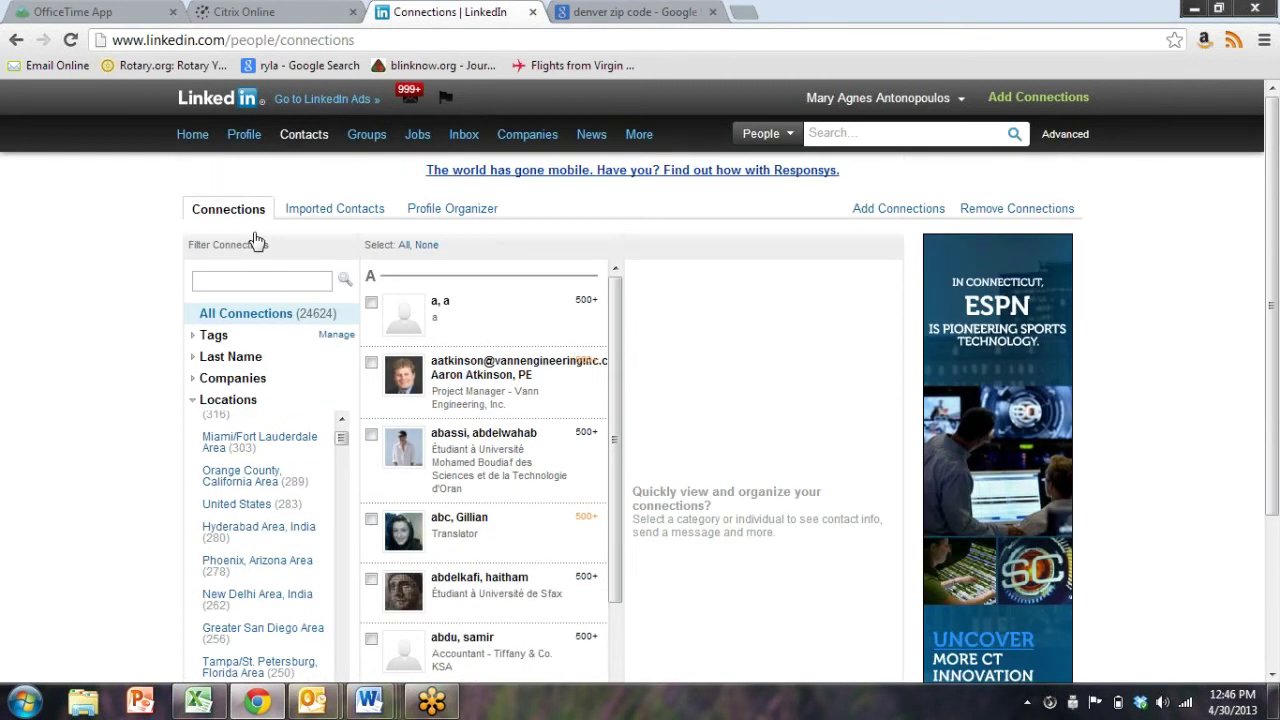
{"action": "left_click", "coordinate": [16, 40]}
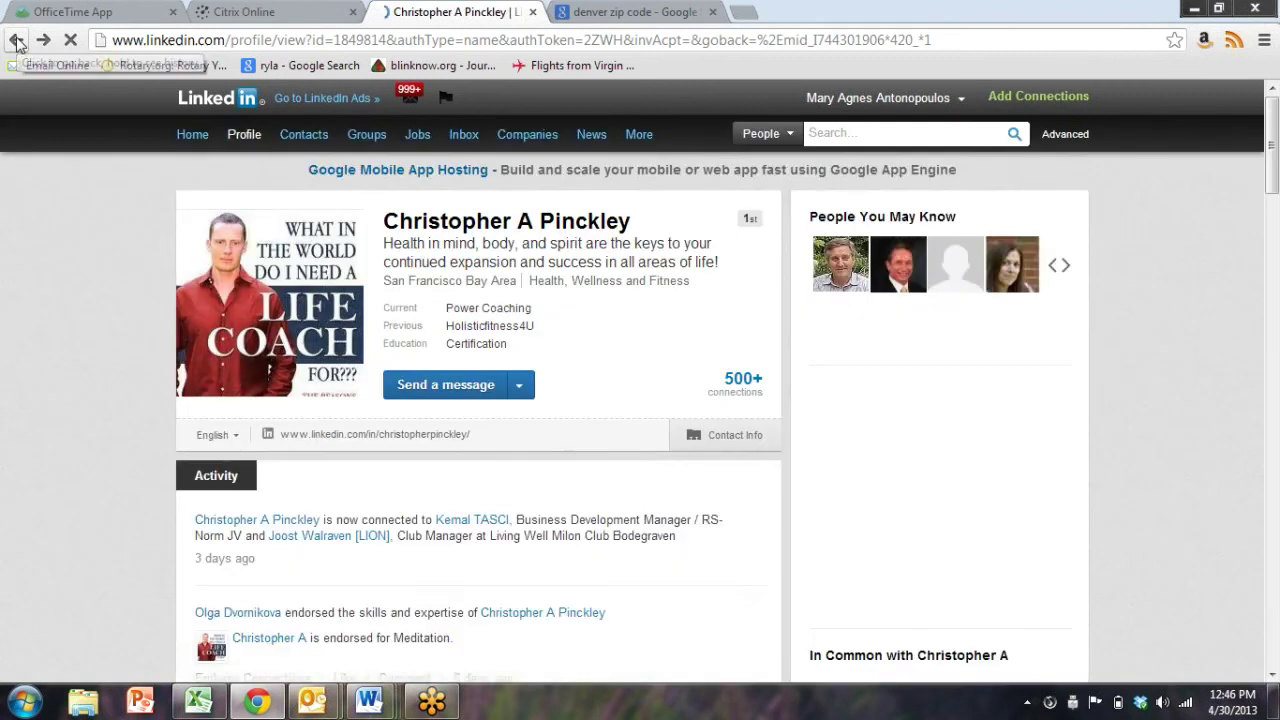
Return to the mastermind message and highlight its invitation paragraph and event link
{"action": "left_click", "coordinate": [16, 40]}
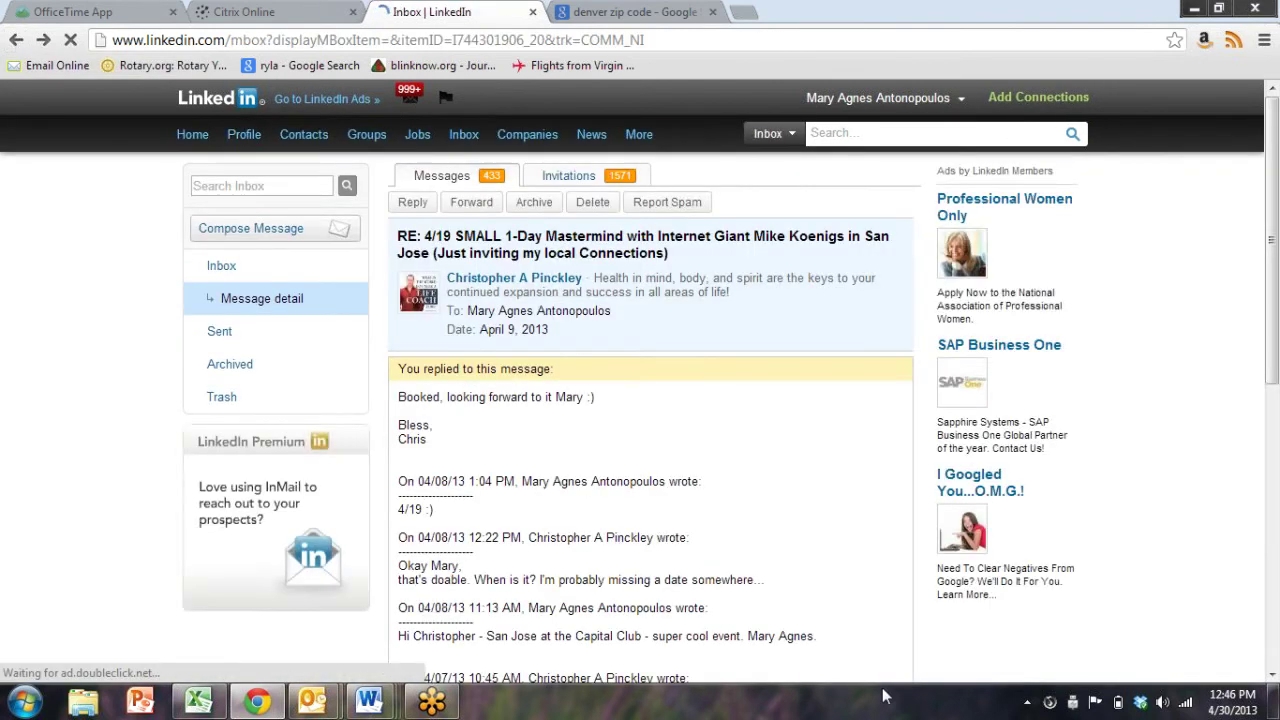
{"action": "scroll", "coordinate": [469, 375], "scroll_direction": "down", "scroll_amount": 3}
{"action": "scroll", "coordinate": [469, 375], "scroll_direction": "down", "scroll_amount": 1}
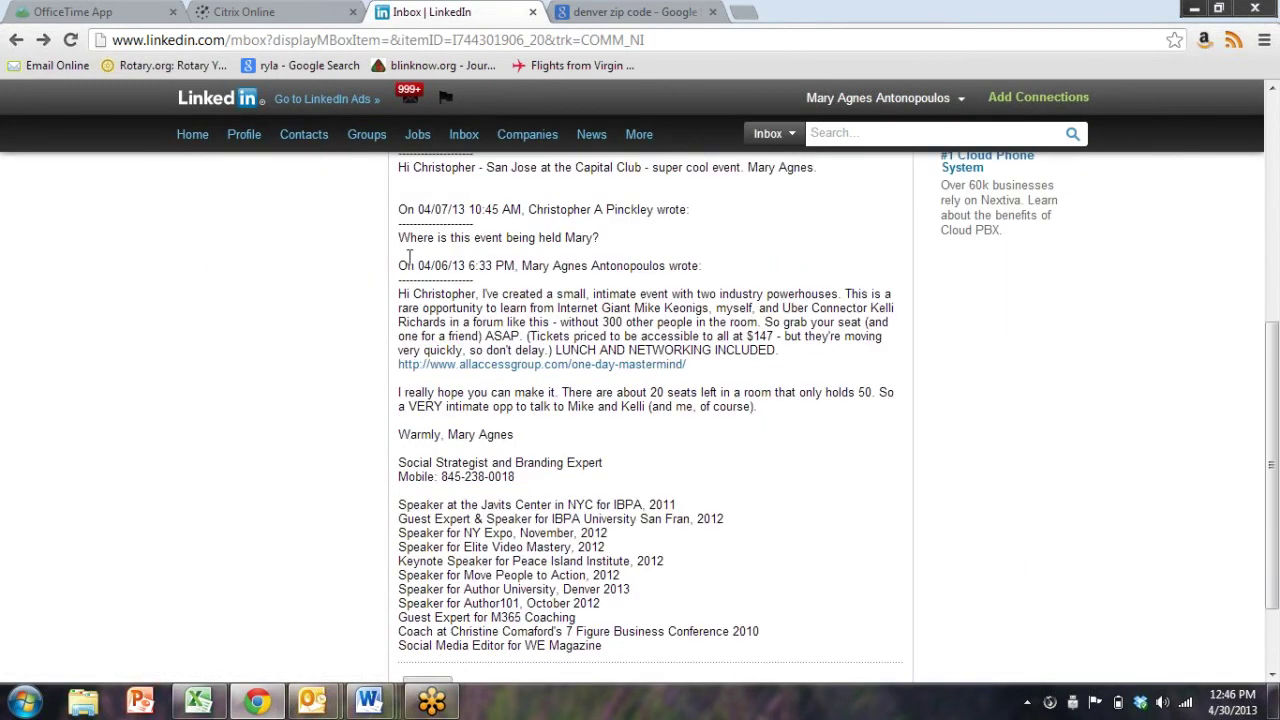
{"action": "left_click_drag", "start_coordinate": [398, 294], "coordinate": [785, 441]}
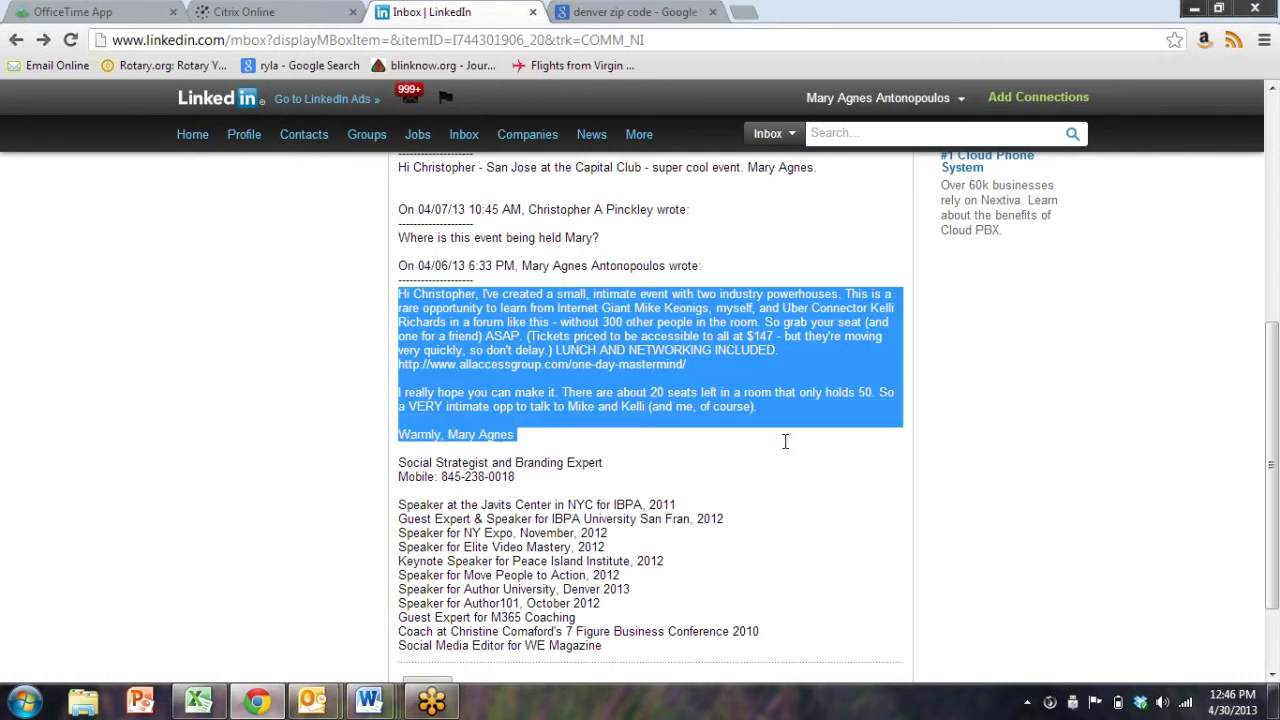
{"action": "left_click", "coordinate": [760, 540]}
{"action": "scroll", "coordinate": [760, 540], "scroll_direction": "down", "scroll_amount": 2}
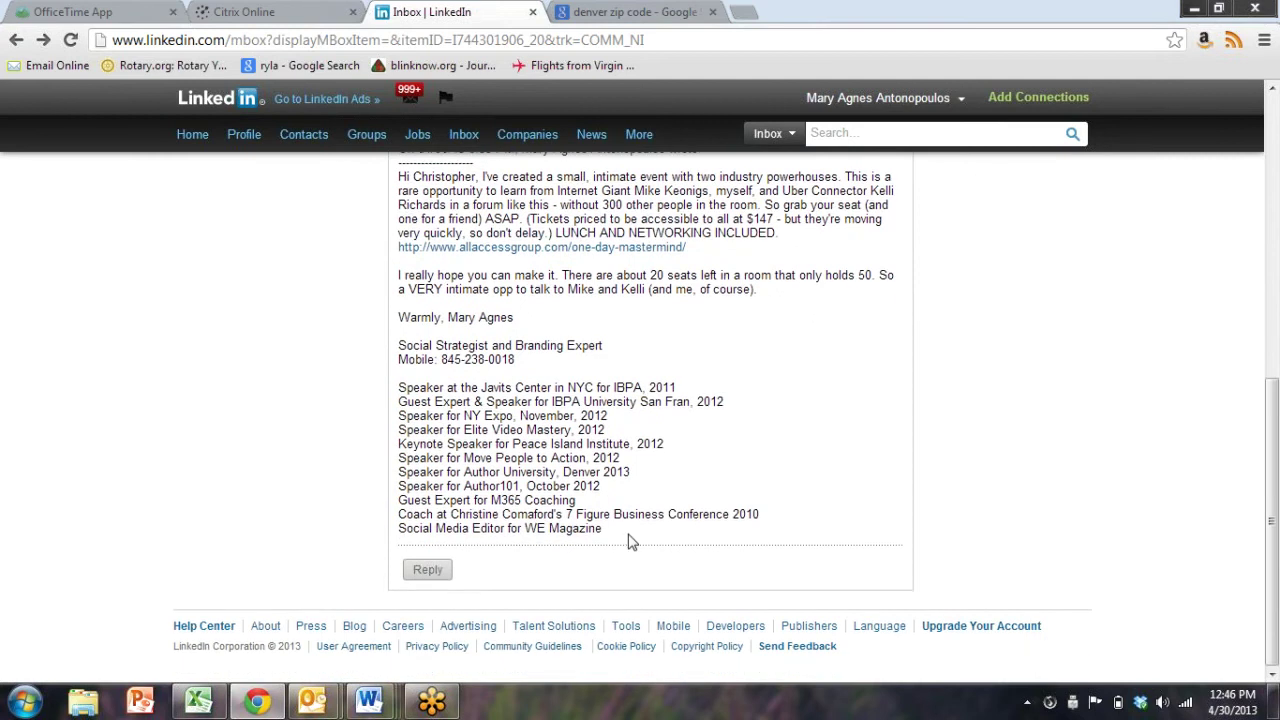
{"action": "scroll", "coordinate": [630, 540], "scroll_direction": "up", "scroll_amount": 3}
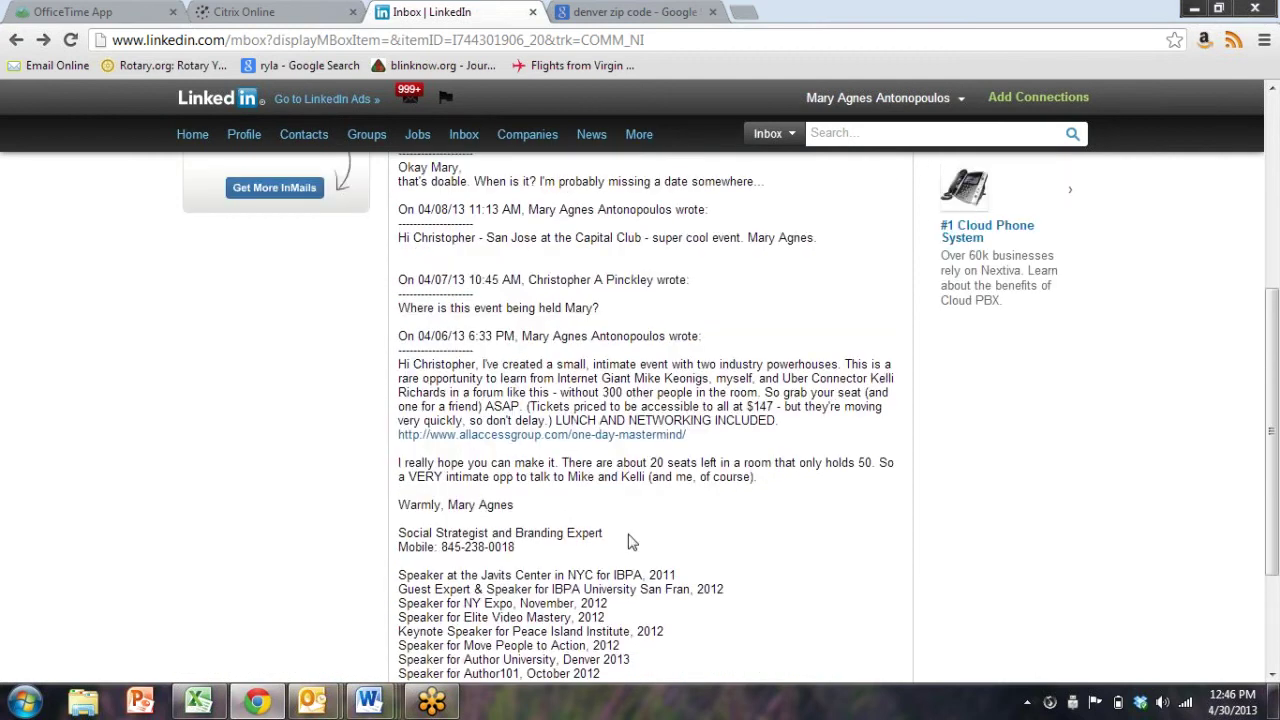
{"action": "scroll", "coordinate": [630, 540], "scroll_direction": "down", "scroll_amount": 2}
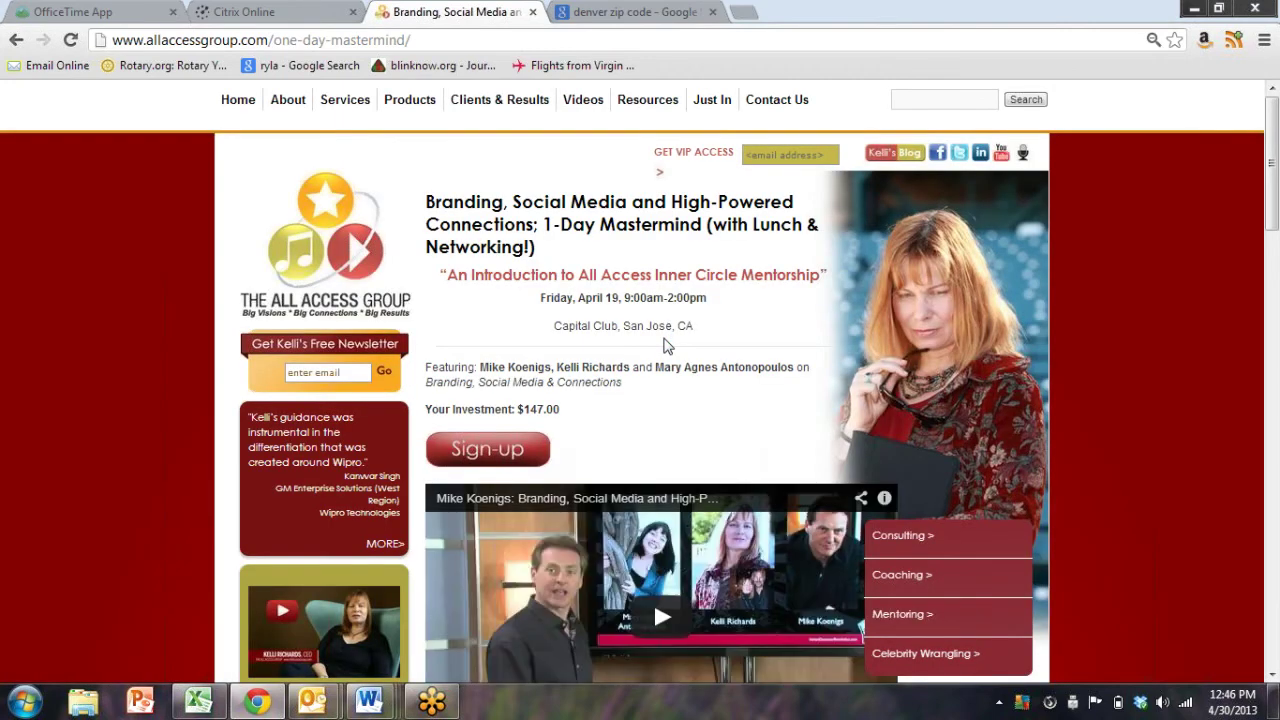
{"action": "scroll", "coordinate": [668, 345], "scroll_direction": "down", "scroll_amount": 2}
{"action": "scroll", "coordinate": [668, 345], "scroll_direction": "down", "scroll_amount": 10}
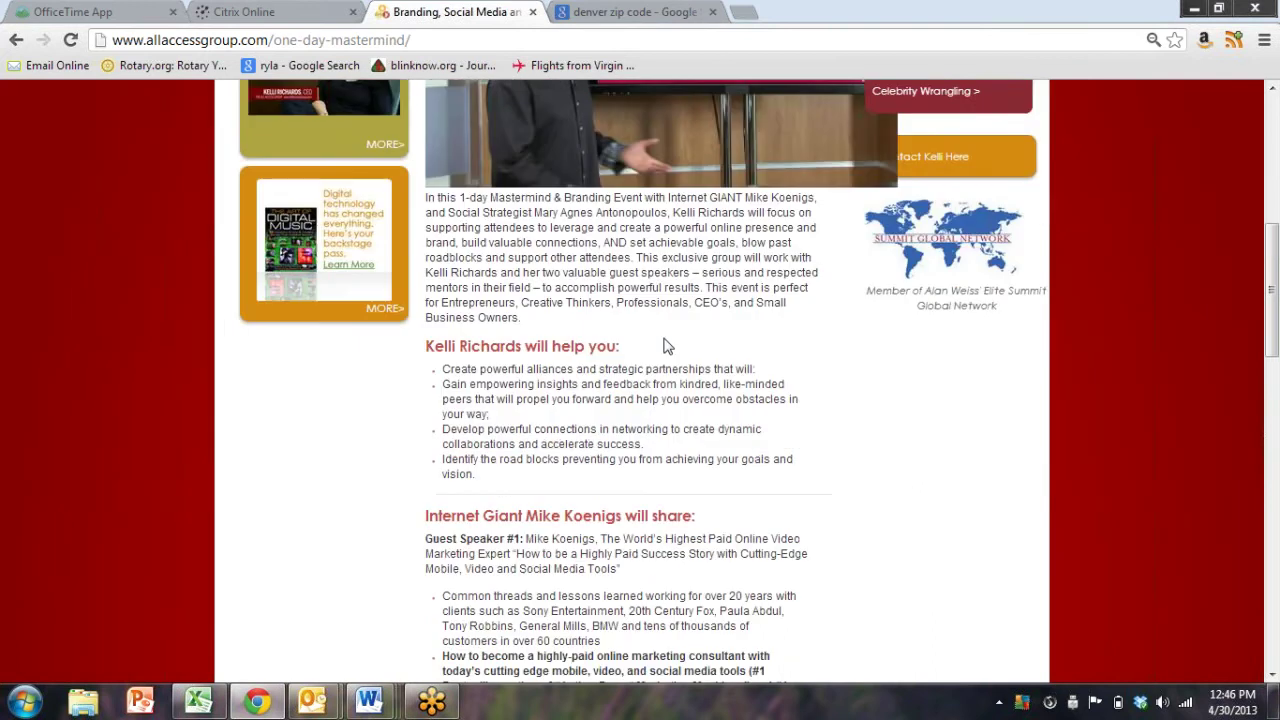
{"action": "scroll", "coordinate": [668, 345], "scroll_direction": "down", "scroll_amount": 7}
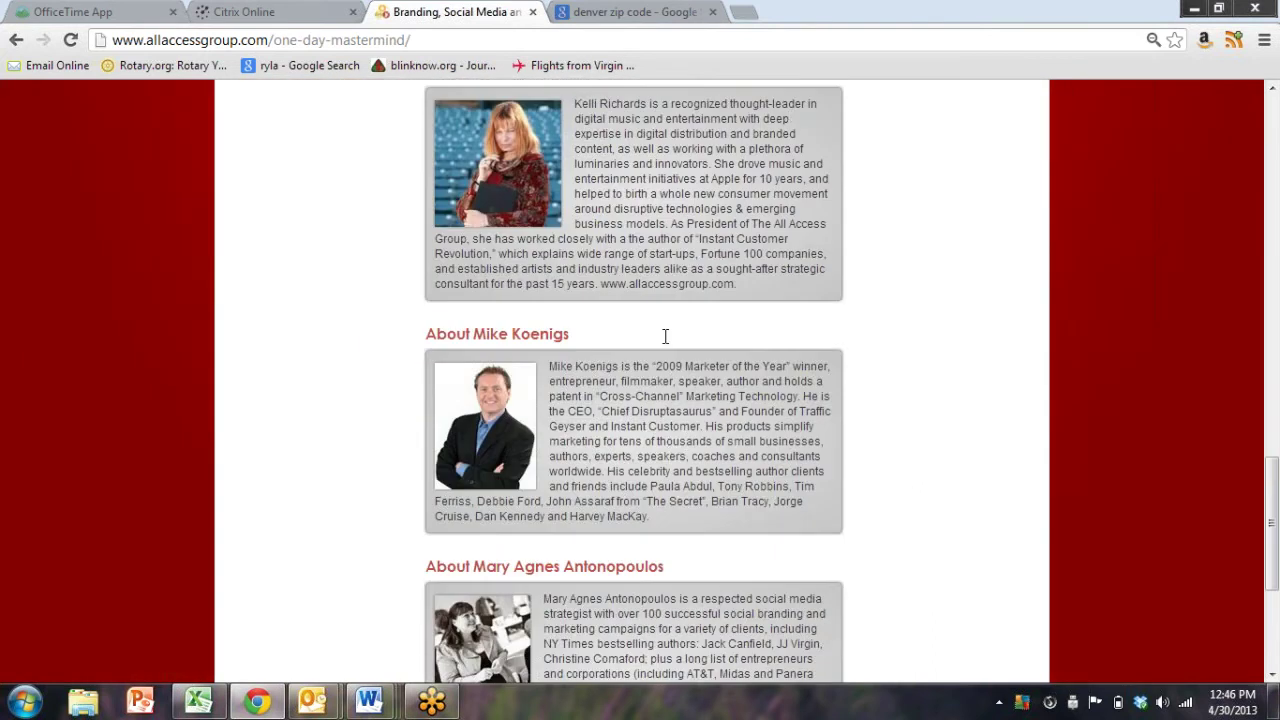
{"action": "scroll", "coordinate": [664, 335], "scroll_direction": "up", "scroll_amount": 3}
{"action": "scroll", "coordinate": [664, 335], "scroll_direction": "up", "scroll_amount": 15}
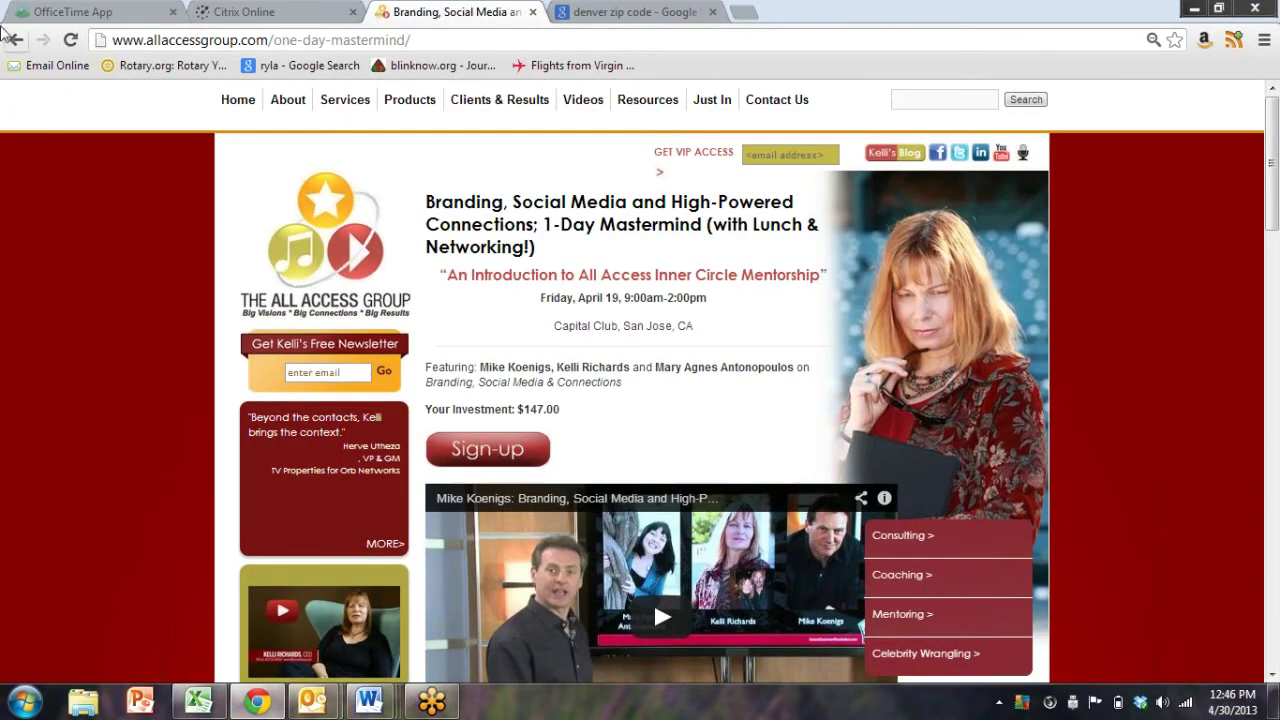
{"action": "left_click", "coordinate": [15, 39]}
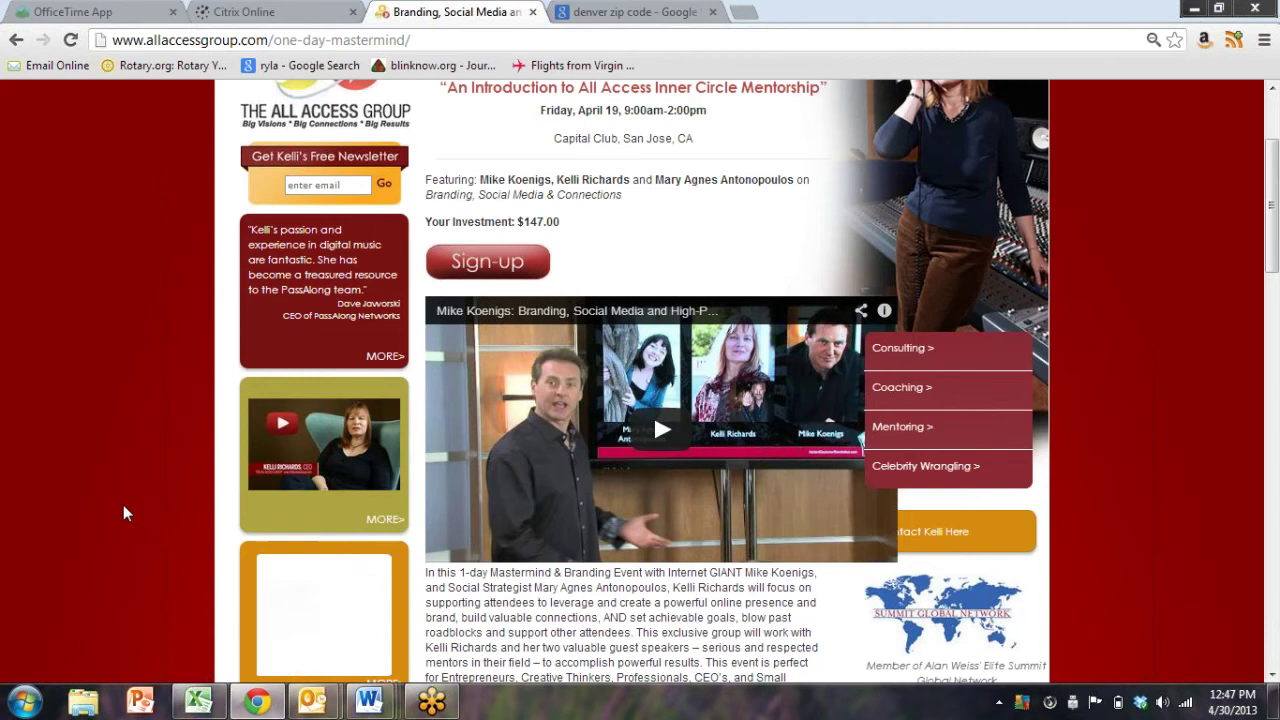
{"action": "scroll", "coordinate": [8, 220], "scroll_direction": "up", "scroll_amount": 2}
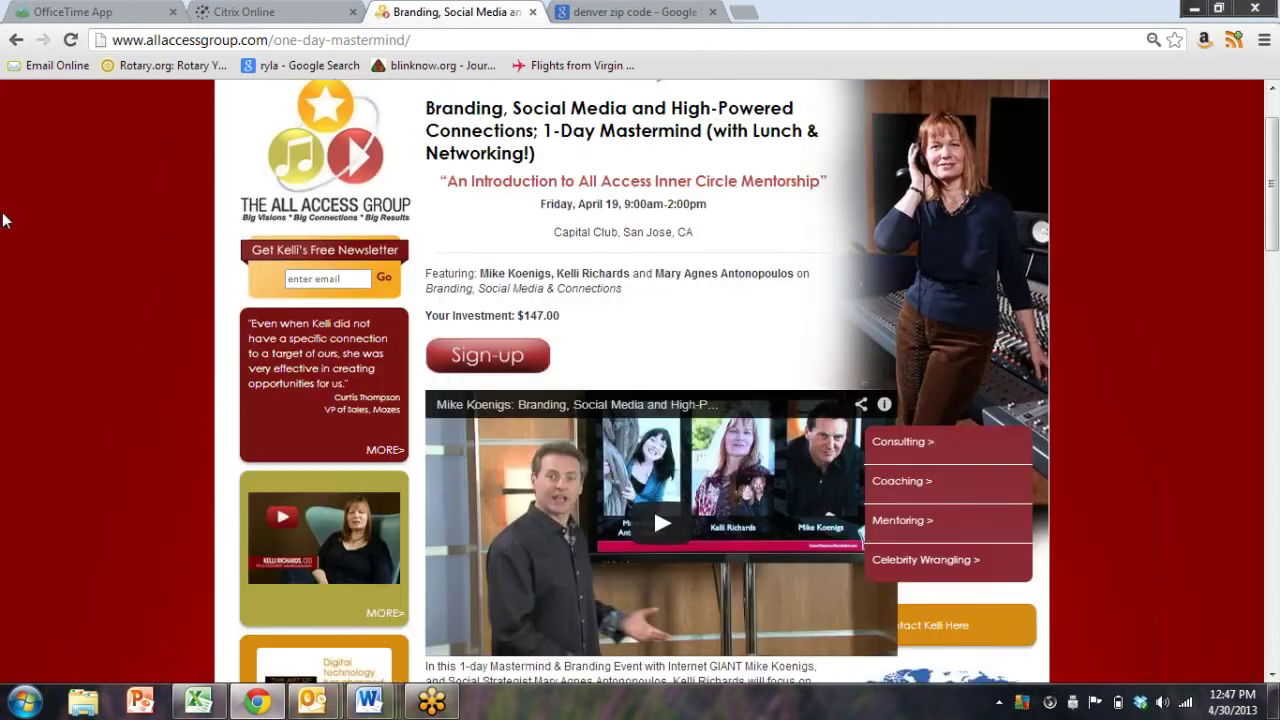
Go back to the mastermind invitation message, then open the full LinkedIn inbox
{"action": "left_click", "coordinate": [16, 42]}
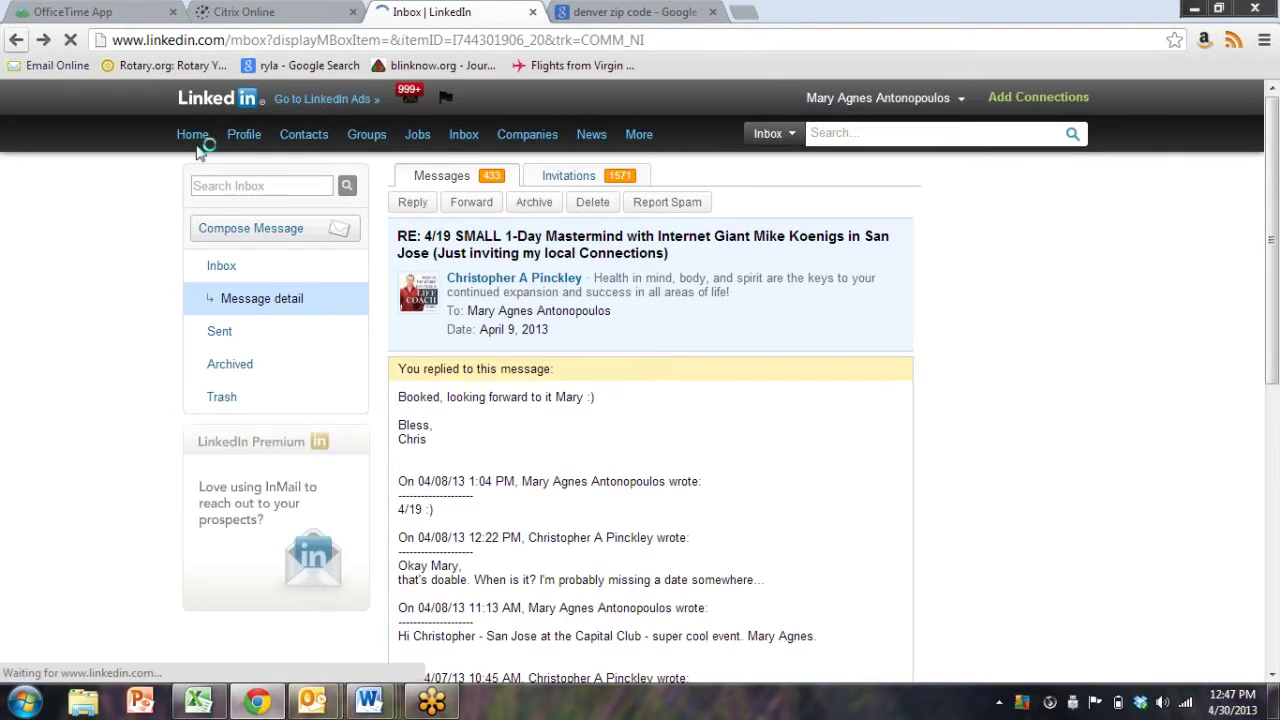
{"action": "scroll", "coordinate": [29, 300], "scroll_direction": "down", "scroll_amount": 6}
{"action": "scroll", "coordinate": [294, 266], "scroll_direction": "up", "scroll_amount": 5}
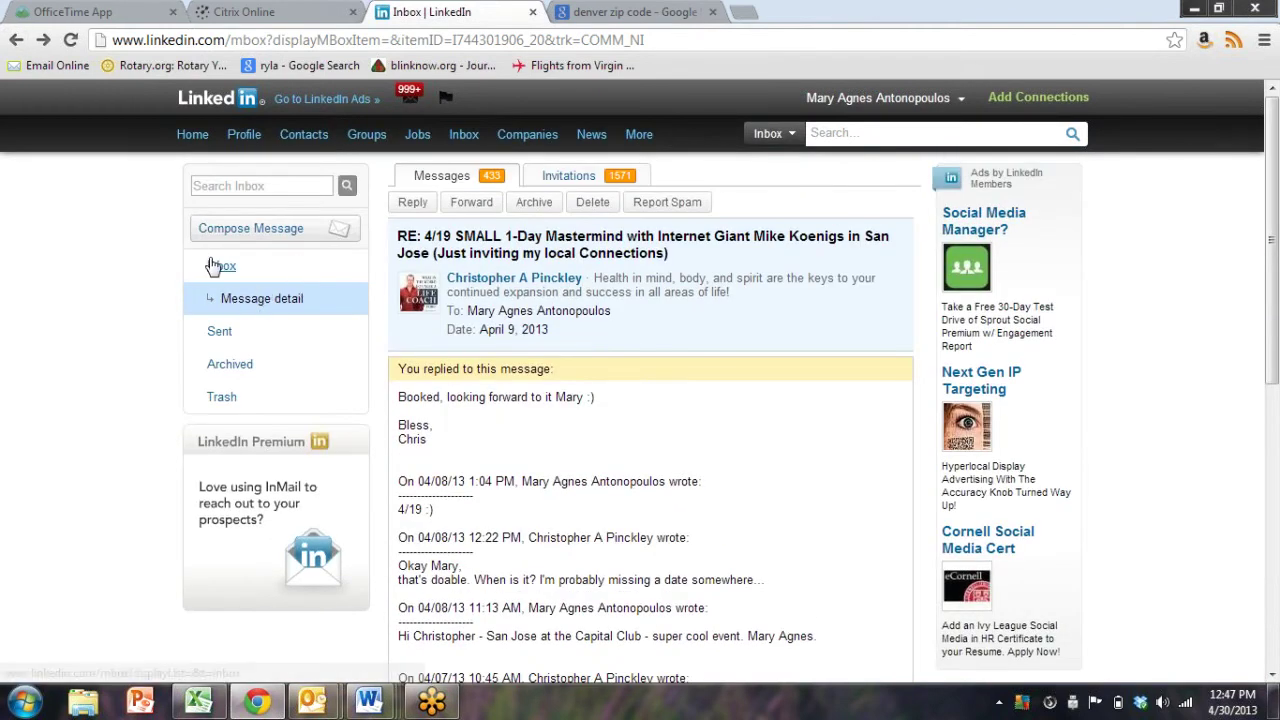
{"action": "left_click", "coordinate": [205, 265]}
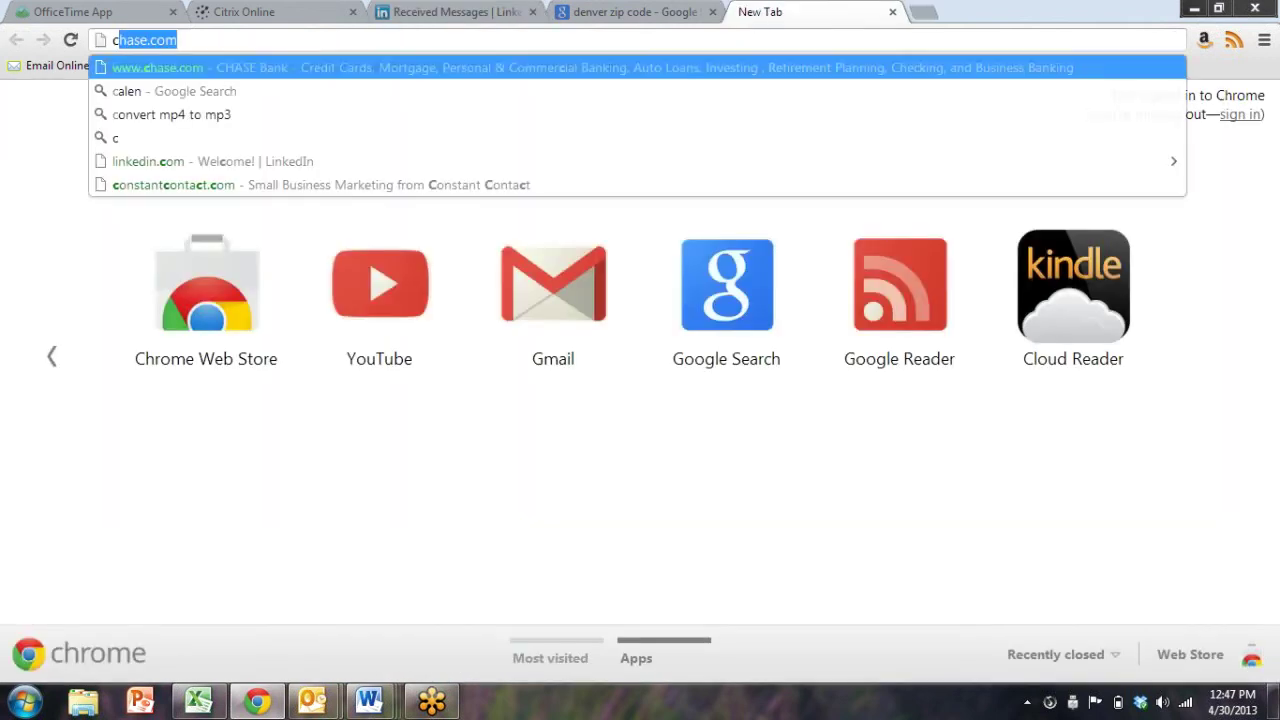
Load Google Calendar from the 'calen' omnibox suggestion
{"action": "type", "text": "alen"}
{"action": "key", "text": "Down"}
{"action": "key", "text": "Down"}
{"action": "key", "text": "Down"}
{"action": "key", "text": "Return"}
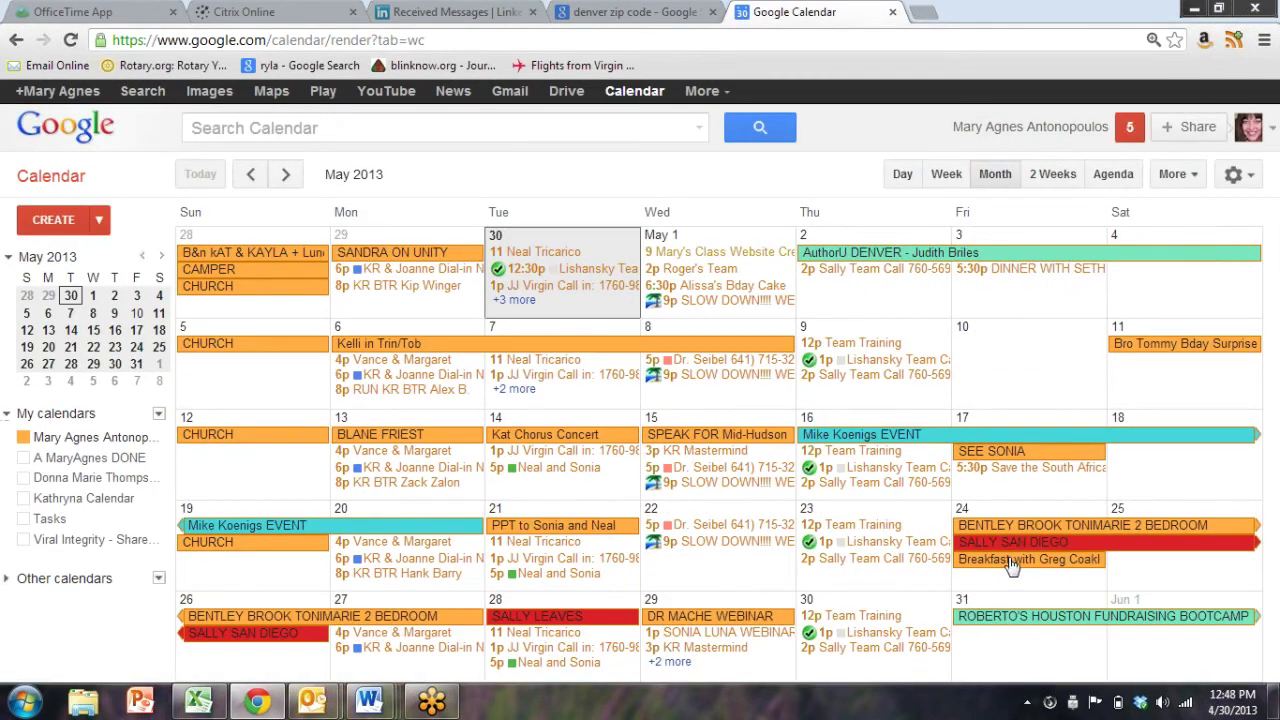
Advance to June 2013, view the June 28 THRIVE EVENT details, and close the calendar tab
{"action": "left_click", "coordinate": [285, 174]}
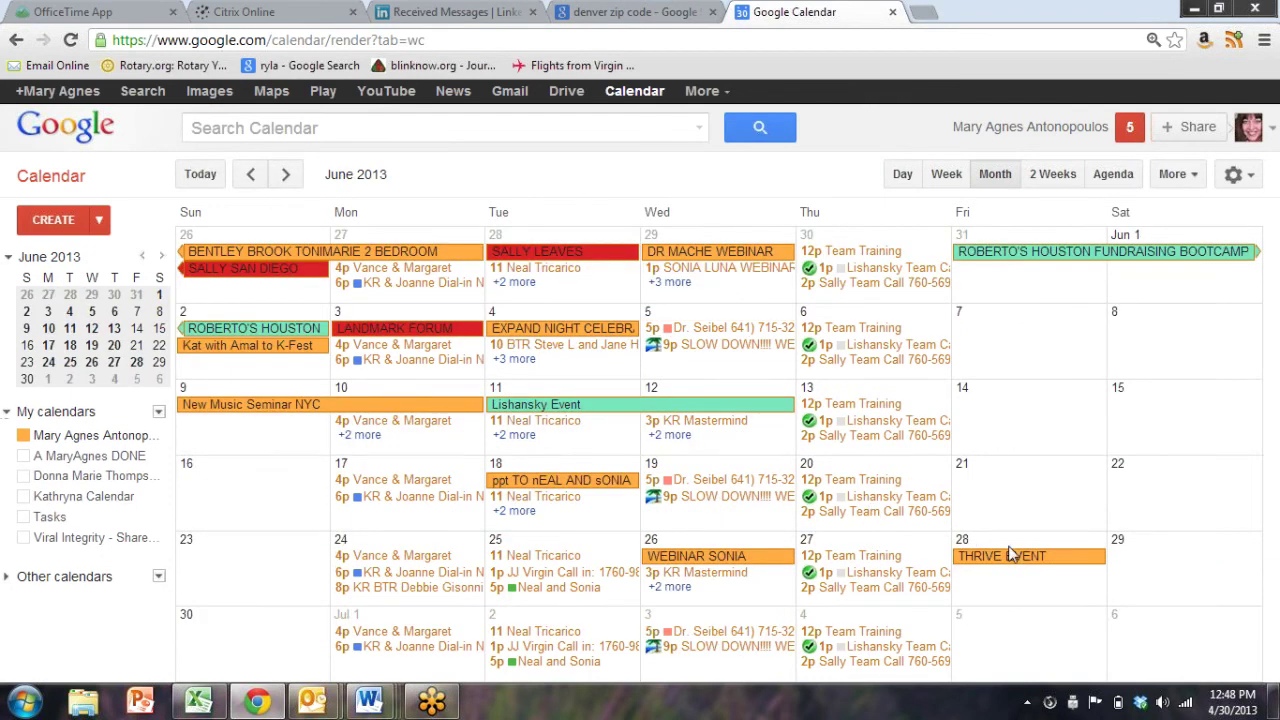
{"action": "left_click", "coordinate": [1008, 562]}
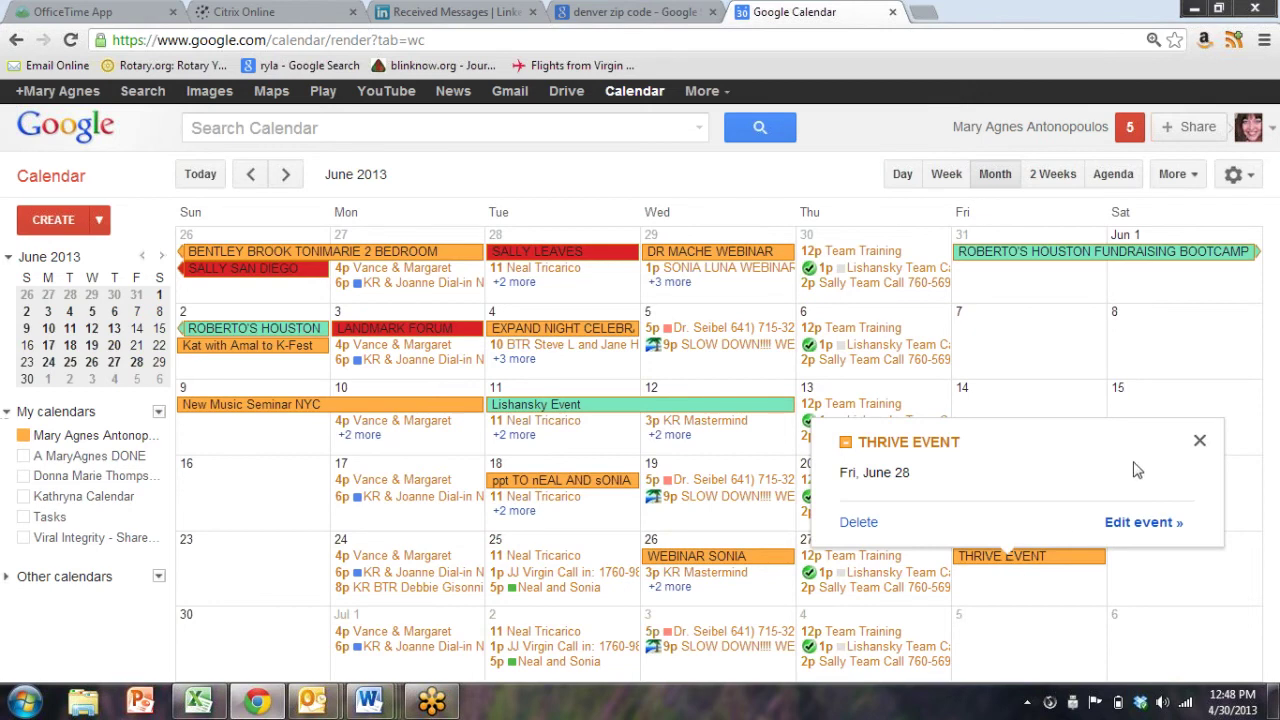
{"action": "left_click", "coordinate": [1200, 443]}
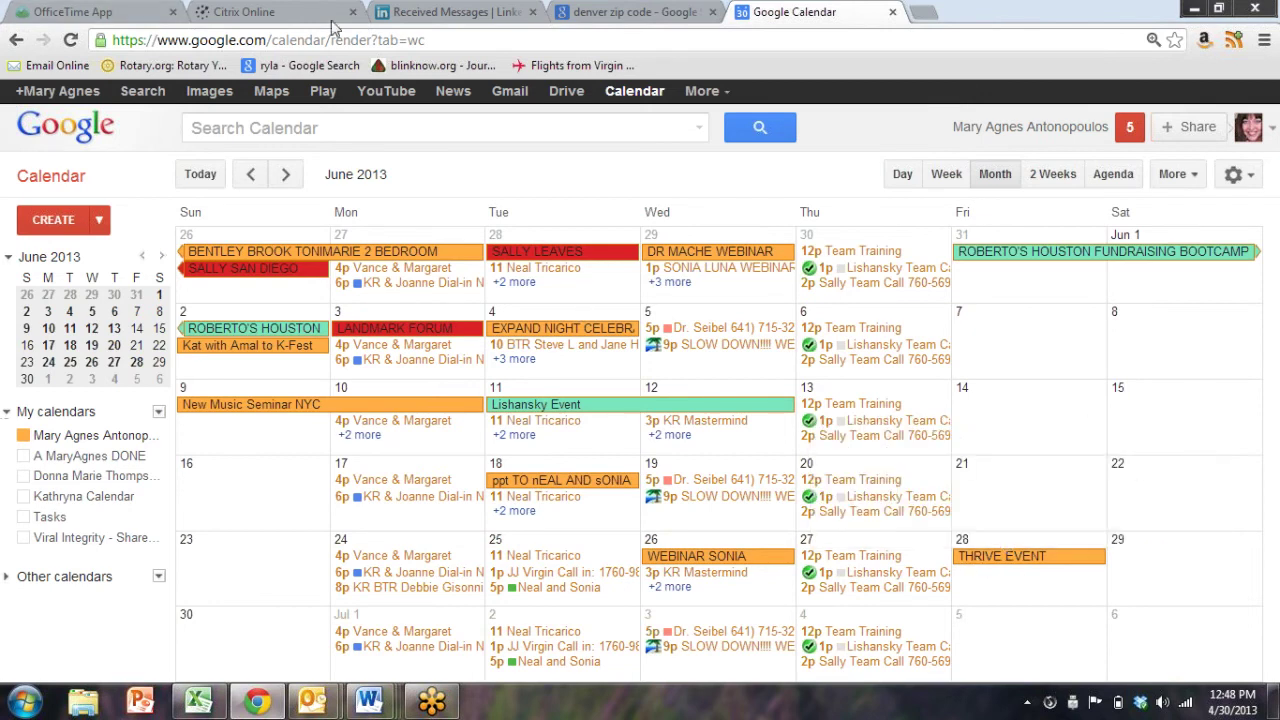
{"action": "left_click", "coordinate": [891, 12]}
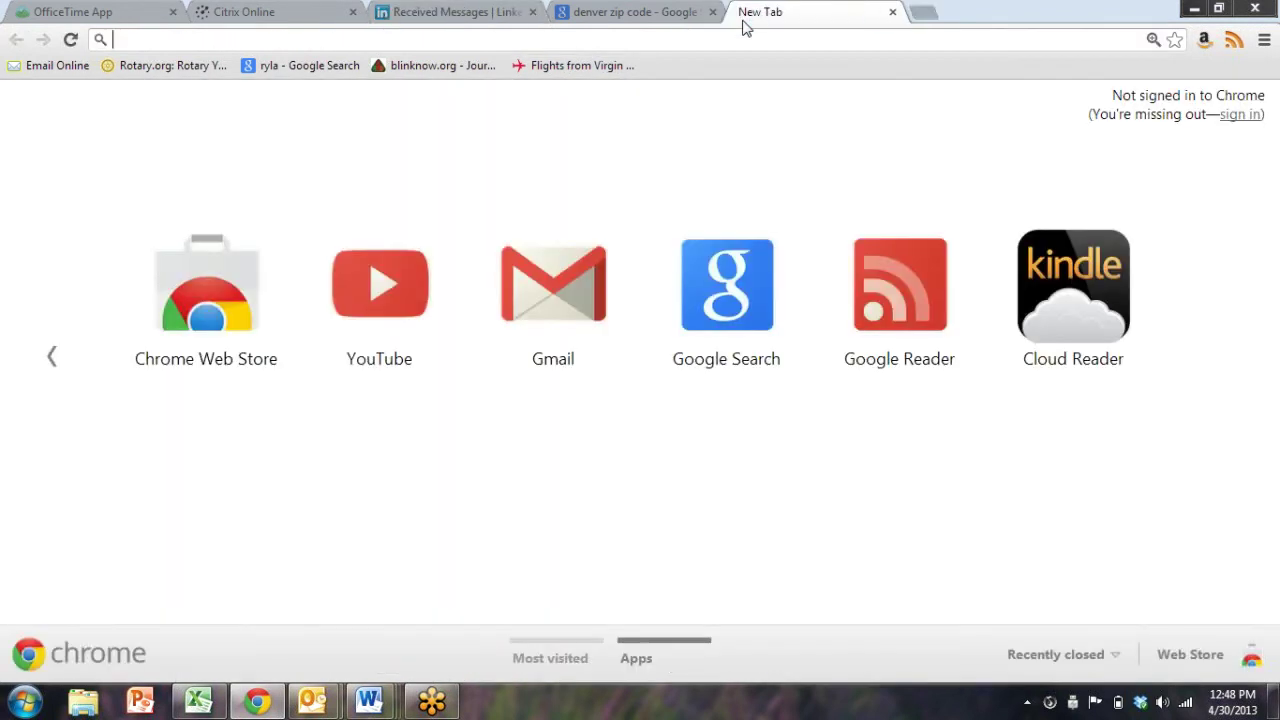
Open the allaccessgroup.com wp-admin post page from the 'alla' address suggestions
{"action": "type", "text": "alla"}
{"action": "key", "text": "Down"}
{"action": "key", "text": "Up"}
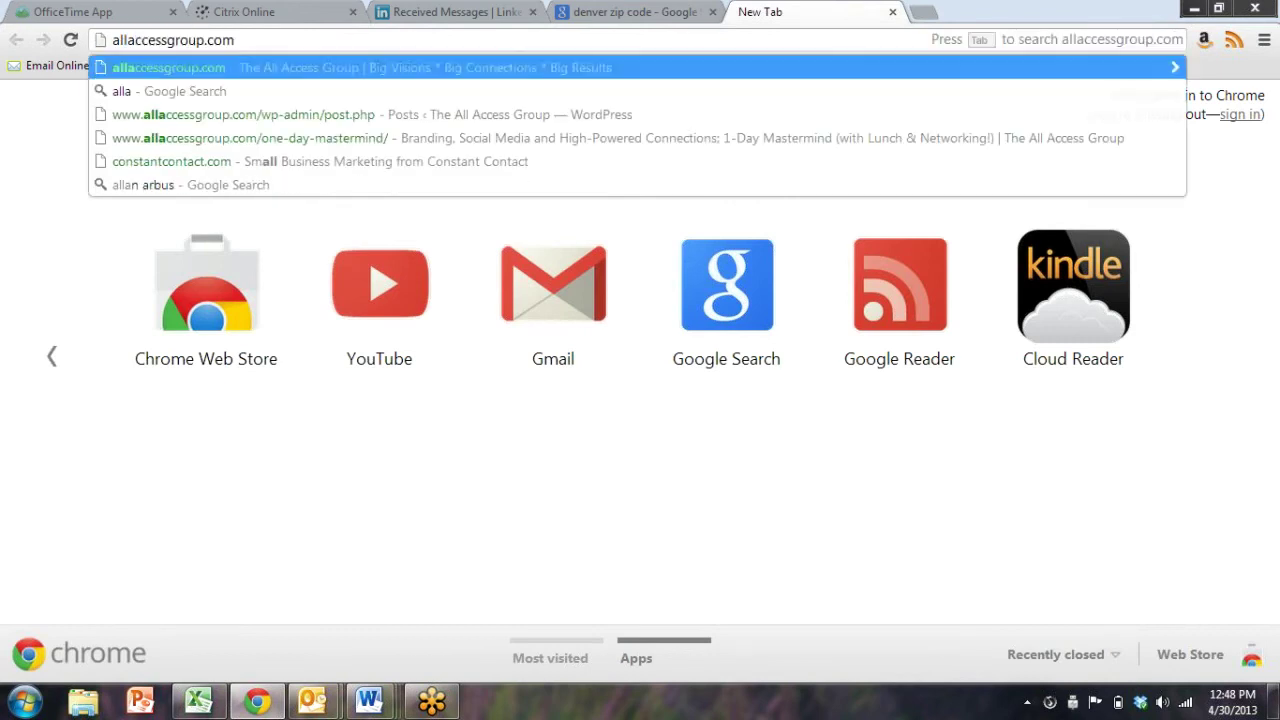
{"action": "key", "text": "Down"}
{"action": "key", "text": "Down"}
{"action": "key", "text": "Return"}
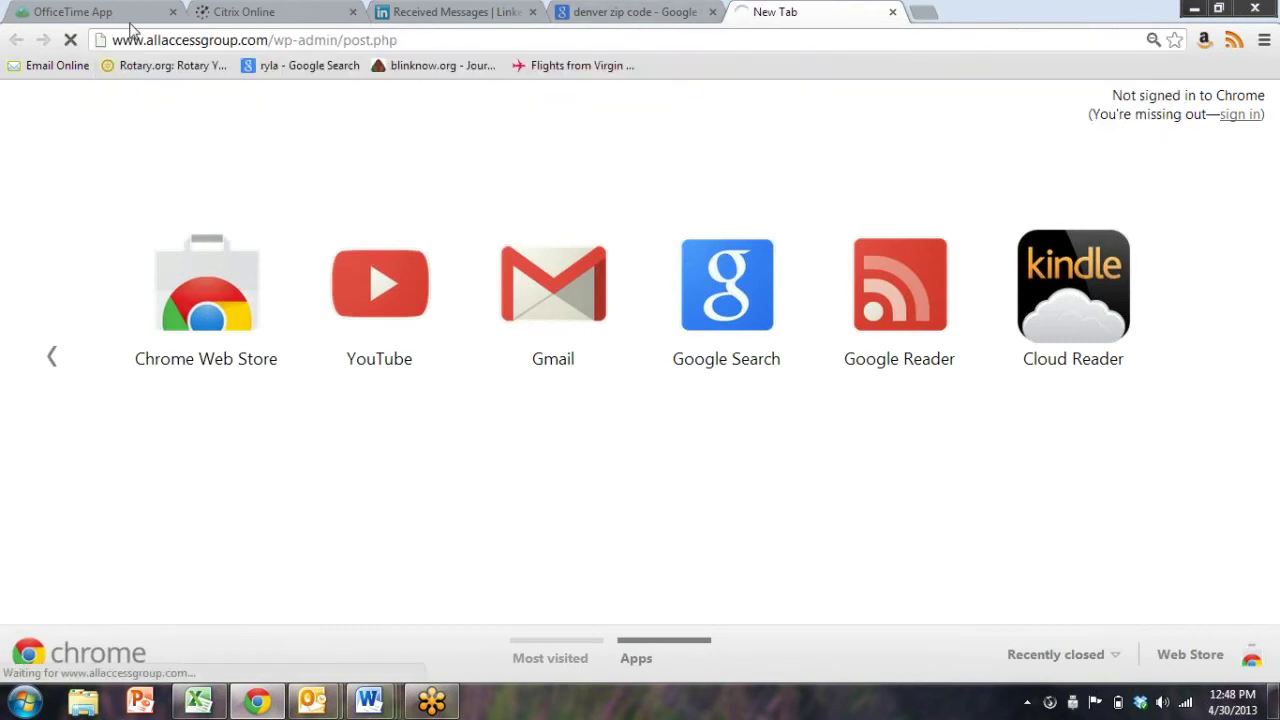
Go to allaccessgroup.com, look over Products, and open the THRIVE! – 2013 Workshop page
{"action": "left_click", "coordinate": [240, 42]}
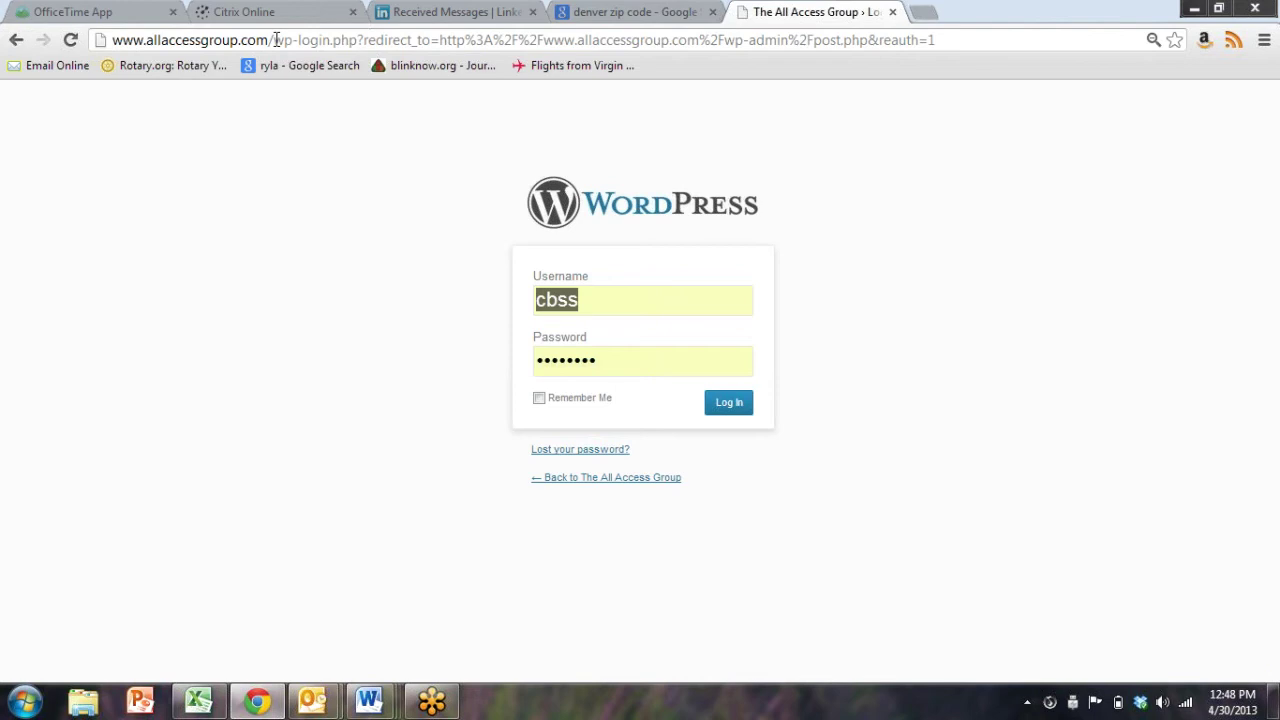
{"action": "left_click", "coordinate": [276, 42]}
{"action": "type", "text": "allaccessgroup.com"}
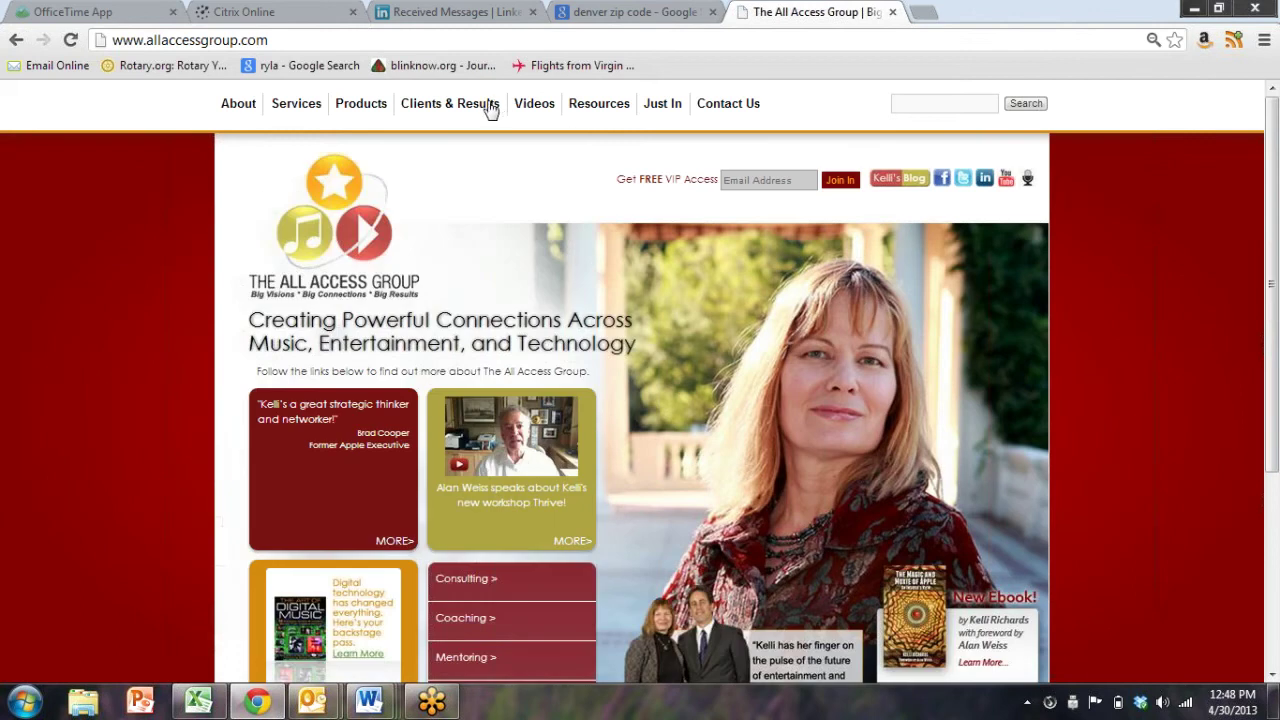
{"action": "mouse_move", "coordinate": [449, 113]}
{"action": "mouse_move", "coordinate": [360, 110]}
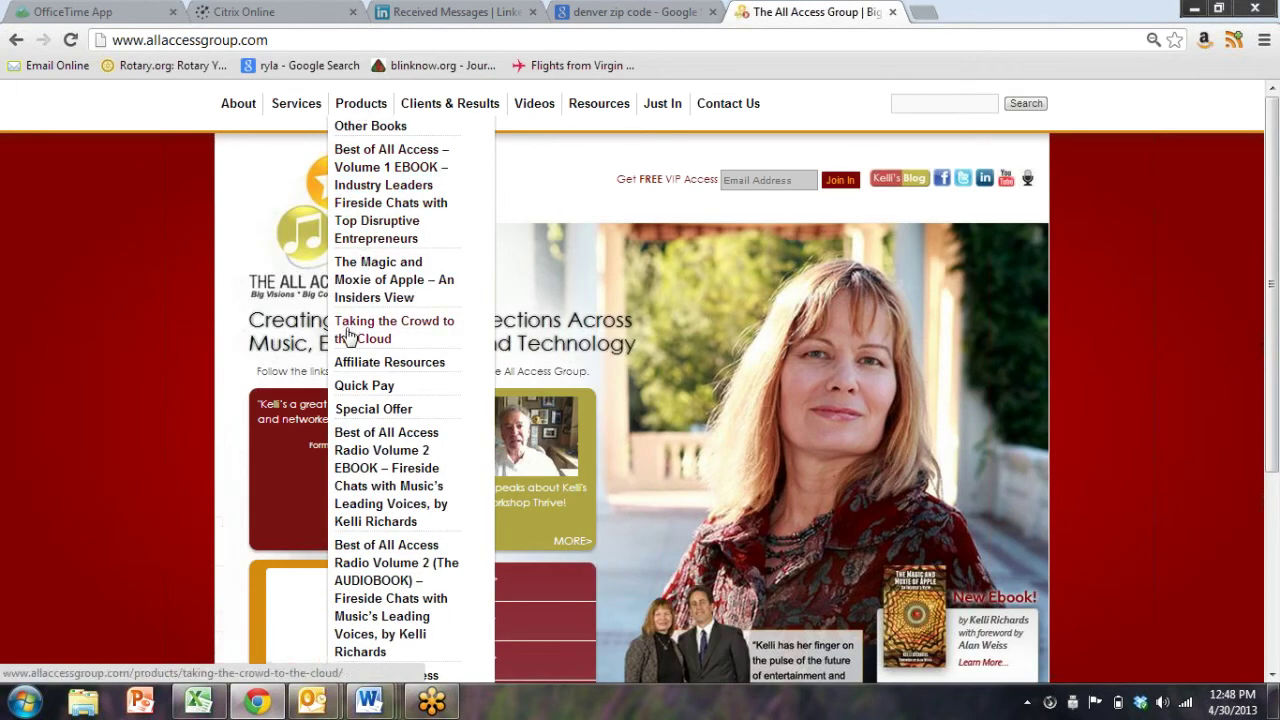
{"action": "scroll", "coordinate": [357, 341], "scroll_direction": "down", "scroll_amount": 3}
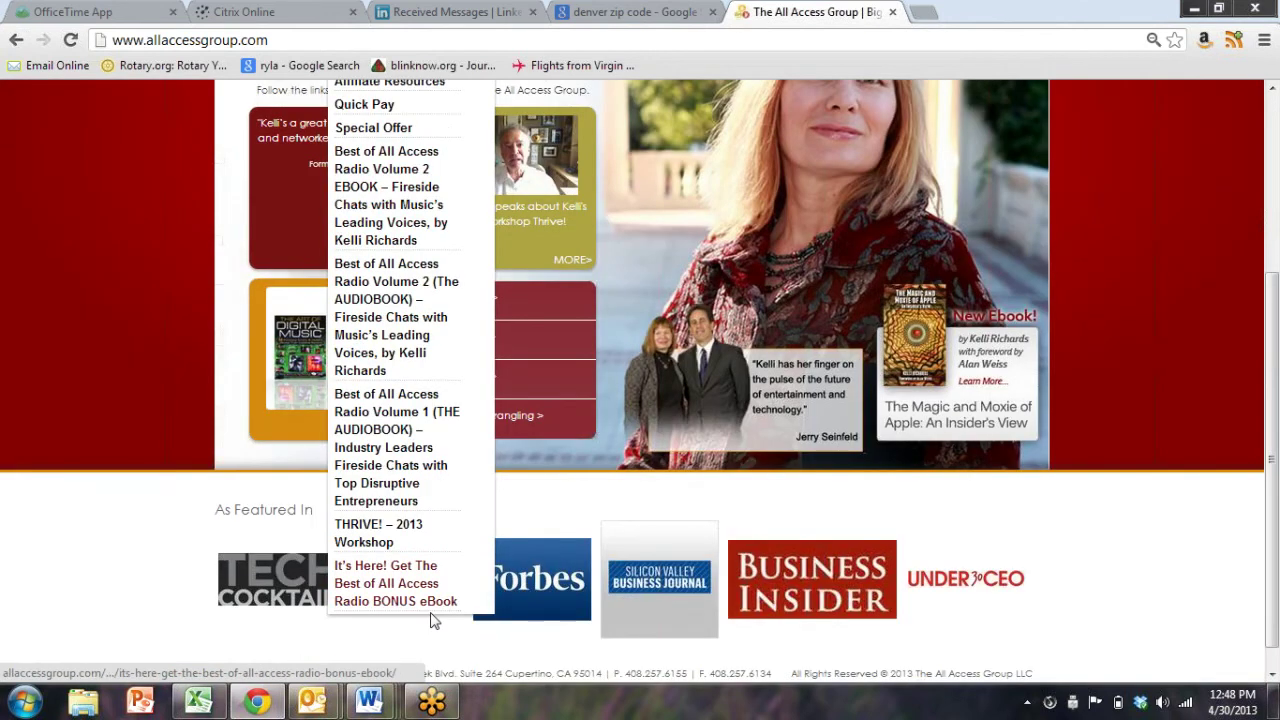
{"action": "scroll", "coordinate": [360, 200], "scroll_direction": "up", "scroll_amount": 3}
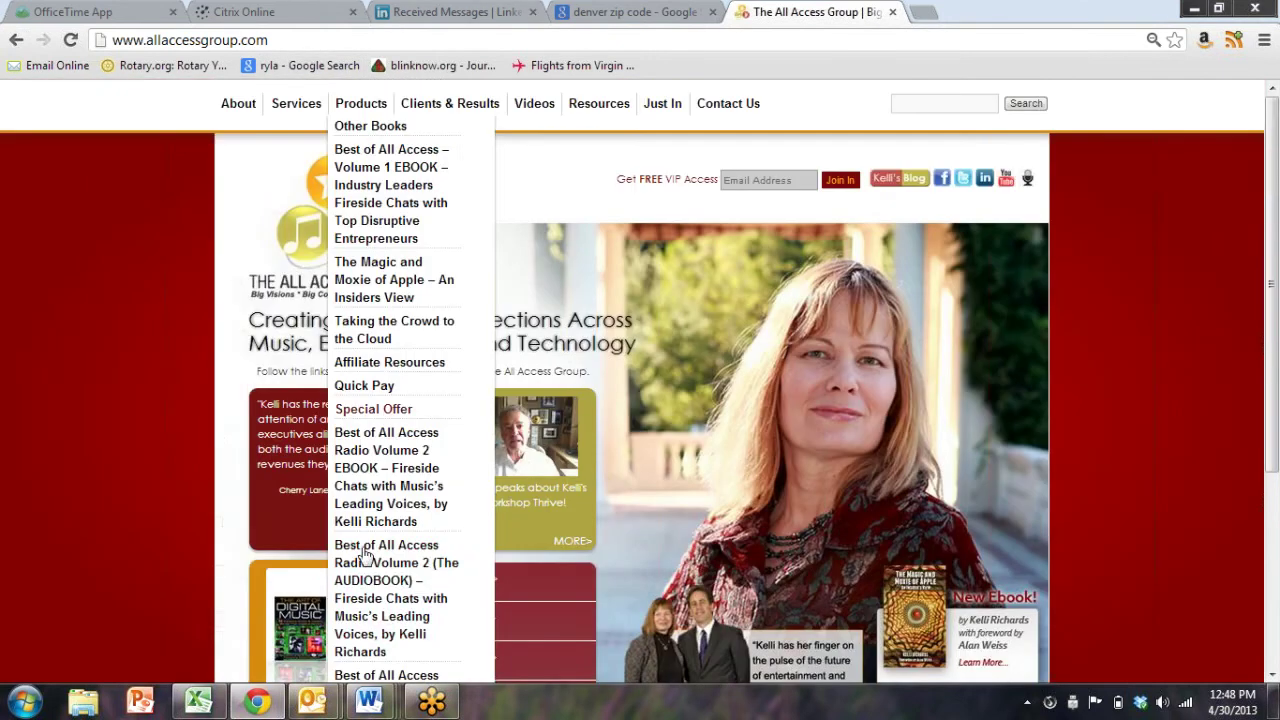
{"action": "scroll", "coordinate": [365, 582], "scroll_direction": "down", "scroll_amount": 1}
{"action": "scroll", "coordinate": [366, 590], "scroll_direction": "down", "scroll_amount": 1}
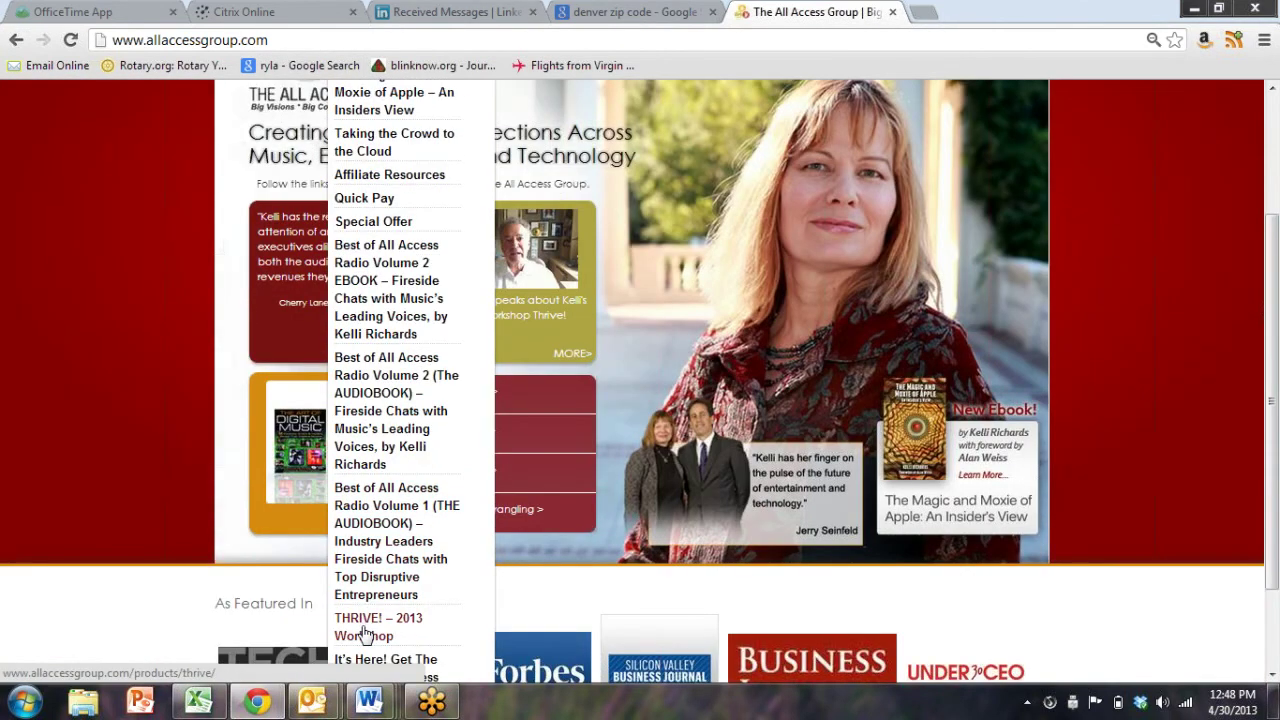
{"action": "left_click", "coordinate": [365, 632]}
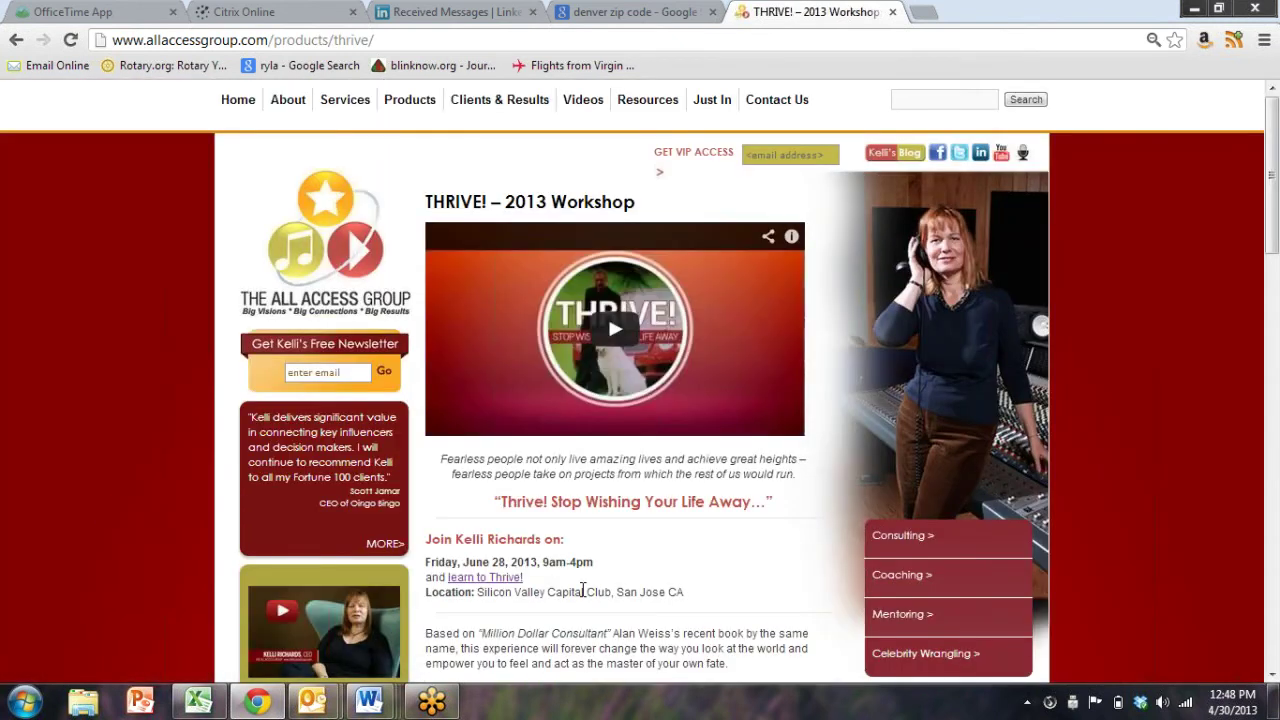
Scroll through the THRIVE! – 2013 Workshop page and close the denver zip code tab
{"action": "scroll", "coordinate": [590, 569], "scroll_direction": "down", "scroll_amount": 2}
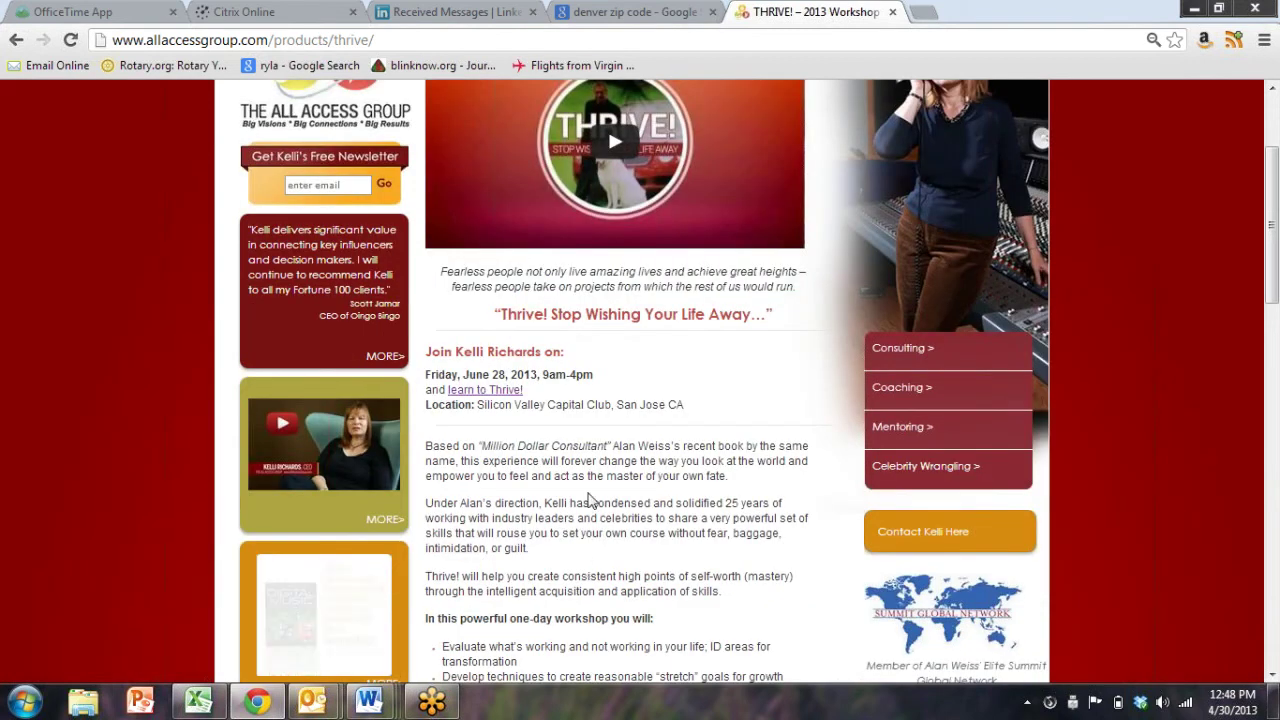
{"action": "scroll", "coordinate": [590, 500], "scroll_direction": "down", "scroll_amount": 5}
{"action": "scroll", "coordinate": [590, 500], "scroll_direction": "down", "scroll_amount": 9}
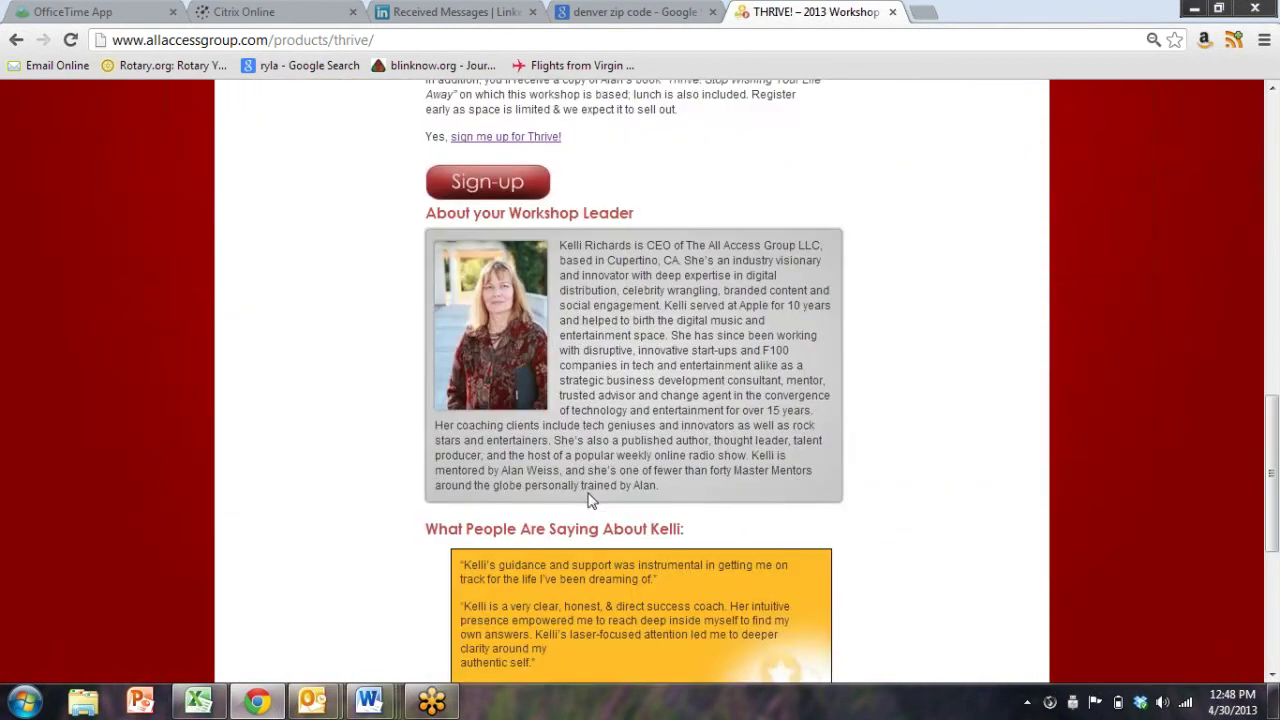
{"action": "scroll", "coordinate": [590, 500], "scroll_direction": "up", "scroll_amount": 1}
{"action": "scroll", "coordinate": [590, 493], "scroll_direction": "up", "scroll_amount": 15}
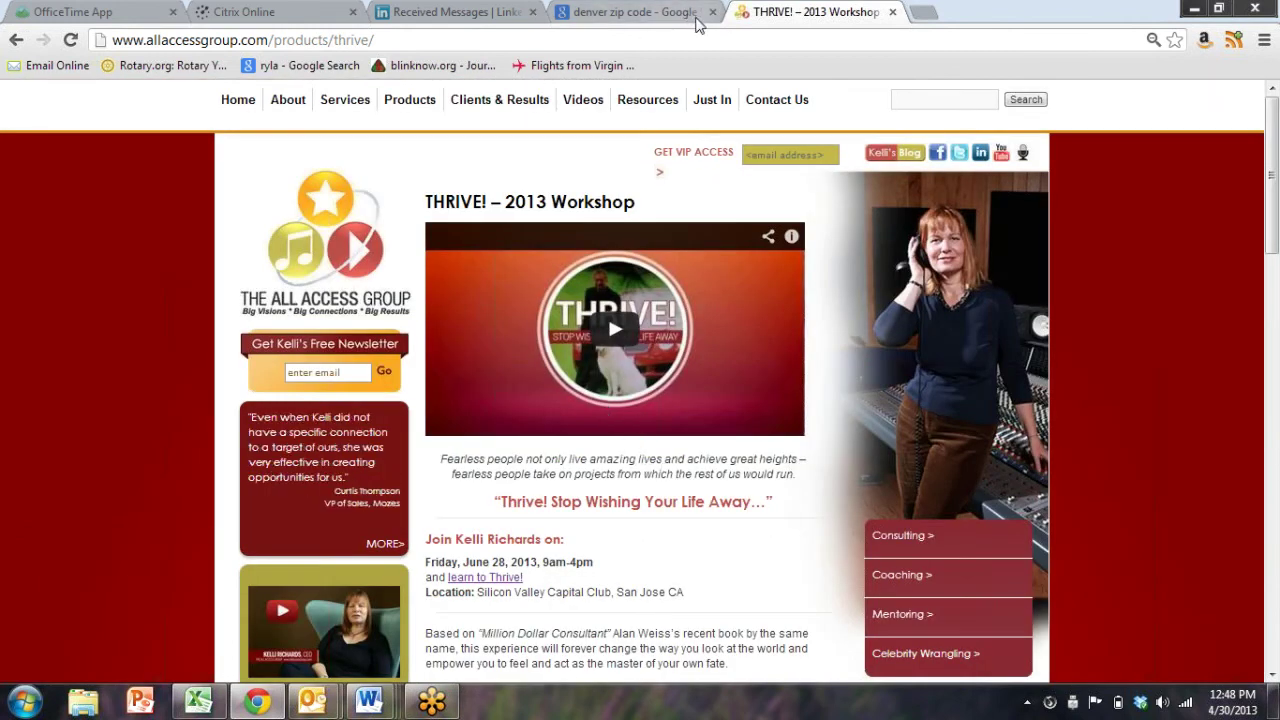
{"action": "left_click", "coordinate": [712, 12]}
Play and pause the workshop video, then return to the LinkedIn inbox
{"action": "left_click", "coordinate": [562, 336]}
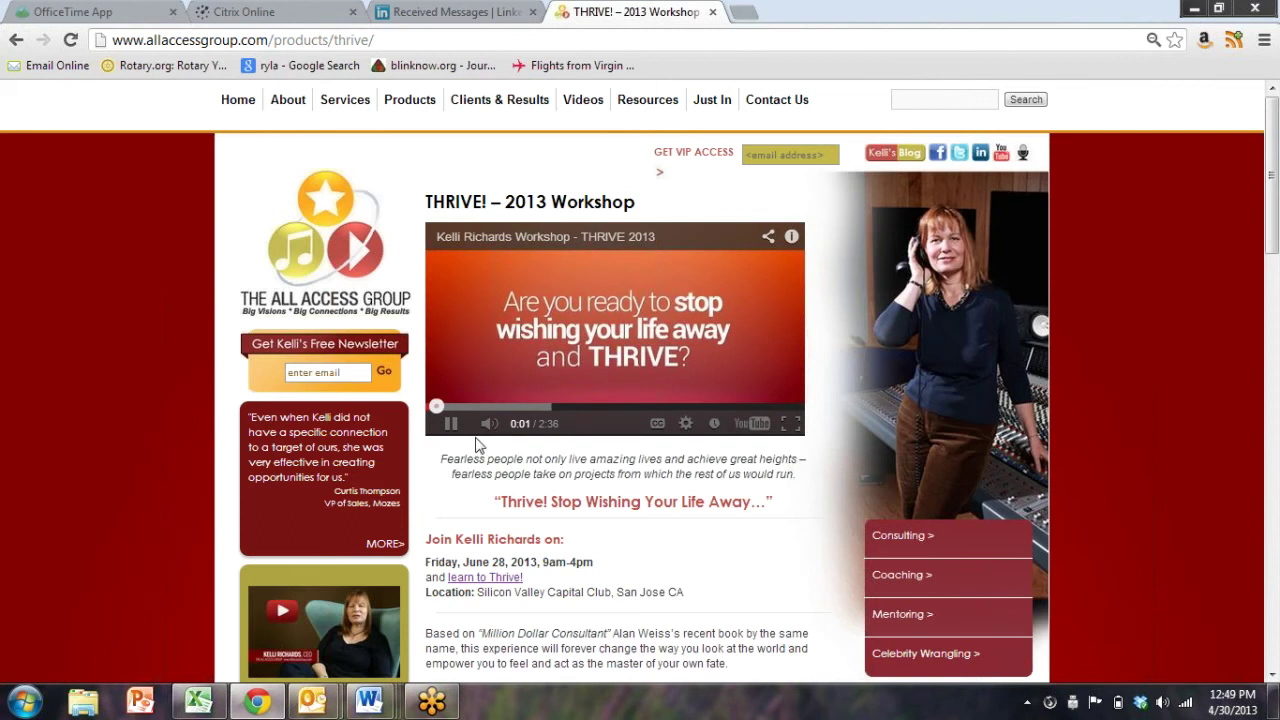
{"action": "left_click", "coordinate": [452, 425]}
{"action": "left_click", "coordinate": [430, 12]}
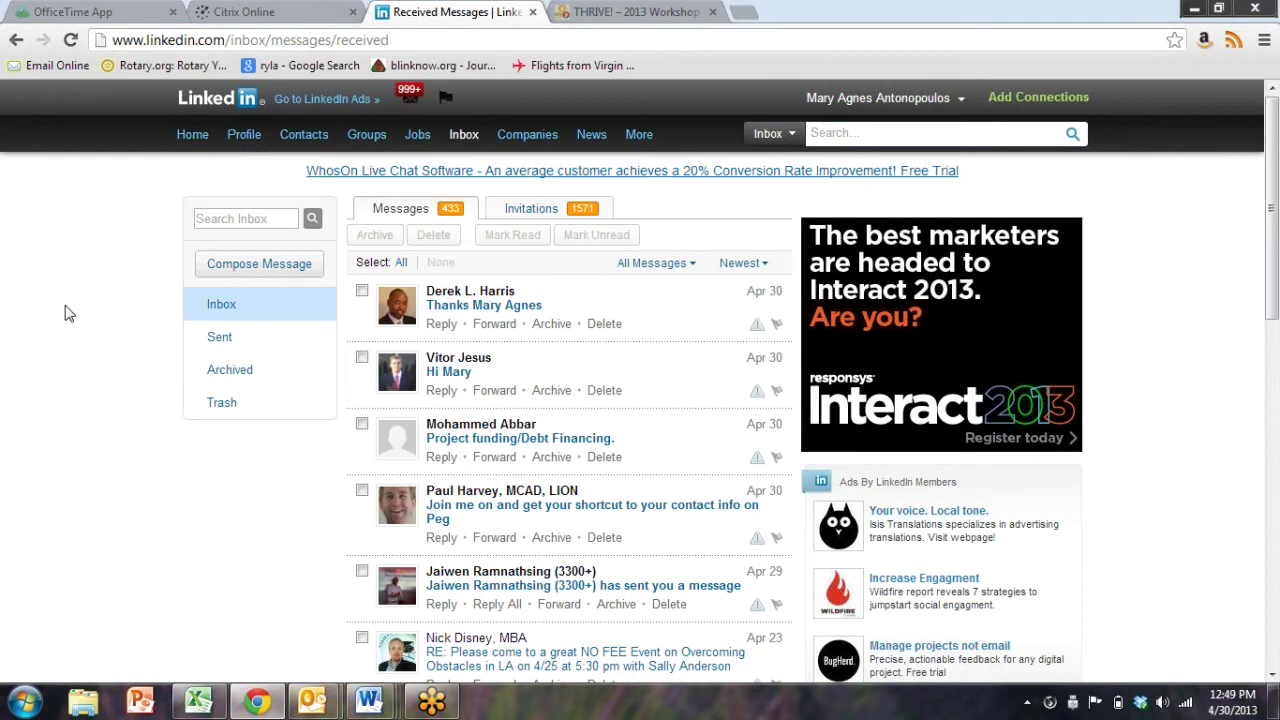
Open Your Groups and scroll through the list of 50 groups
{"action": "mouse_move", "coordinate": [918, 100]}
{"action": "left_click", "coordinate": [356, 128]}
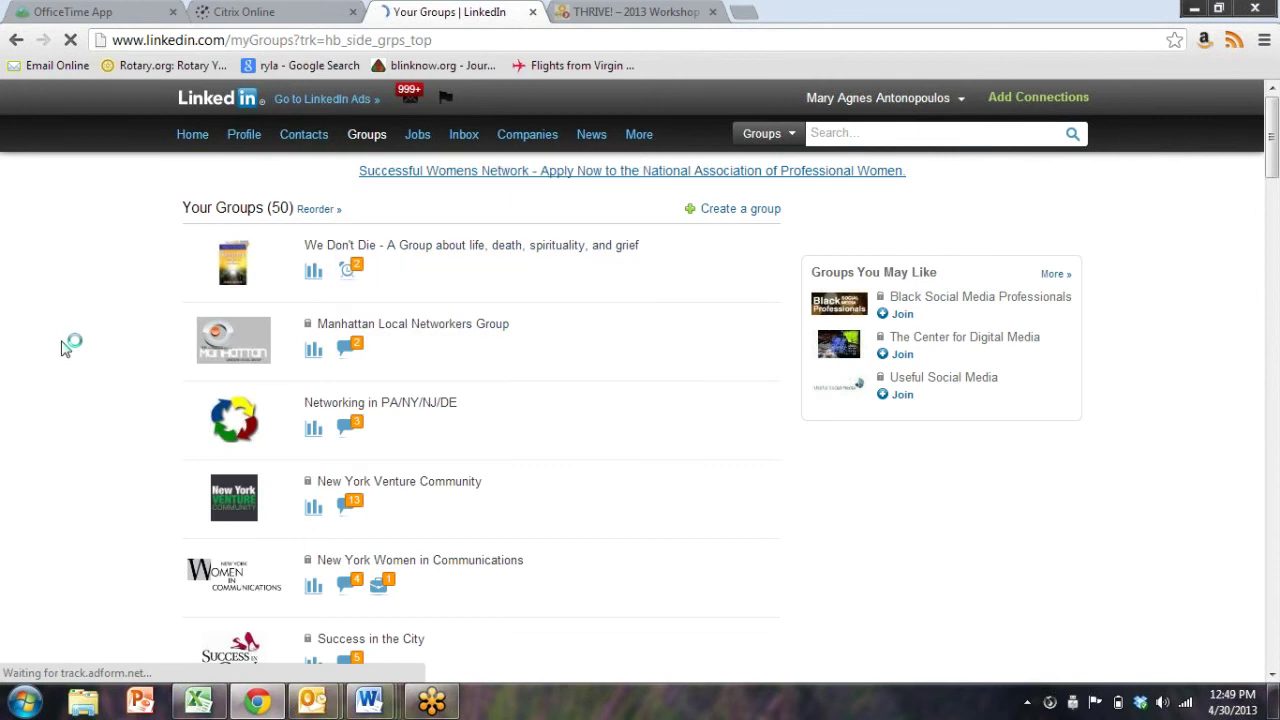
{"action": "scroll", "coordinate": [78, 362], "scroll_direction": "down", "scroll_amount": 3}
{"action": "scroll", "coordinate": [78, 362], "scroll_direction": "down", "scroll_amount": 6}
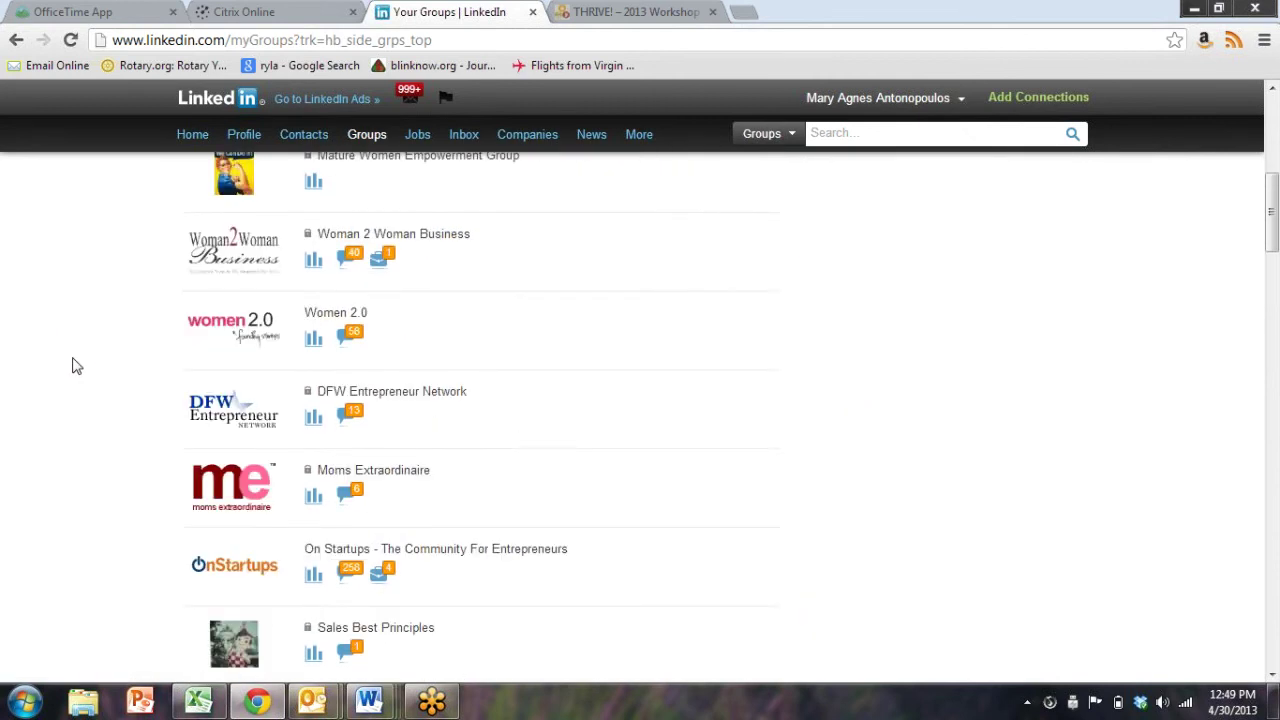
{"action": "scroll", "coordinate": [74, 363], "scroll_direction": "up", "scroll_amount": 3}
{"action": "scroll", "coordinate": [218, 352], "scroll_direction": "down", "scroll_amount": 9}
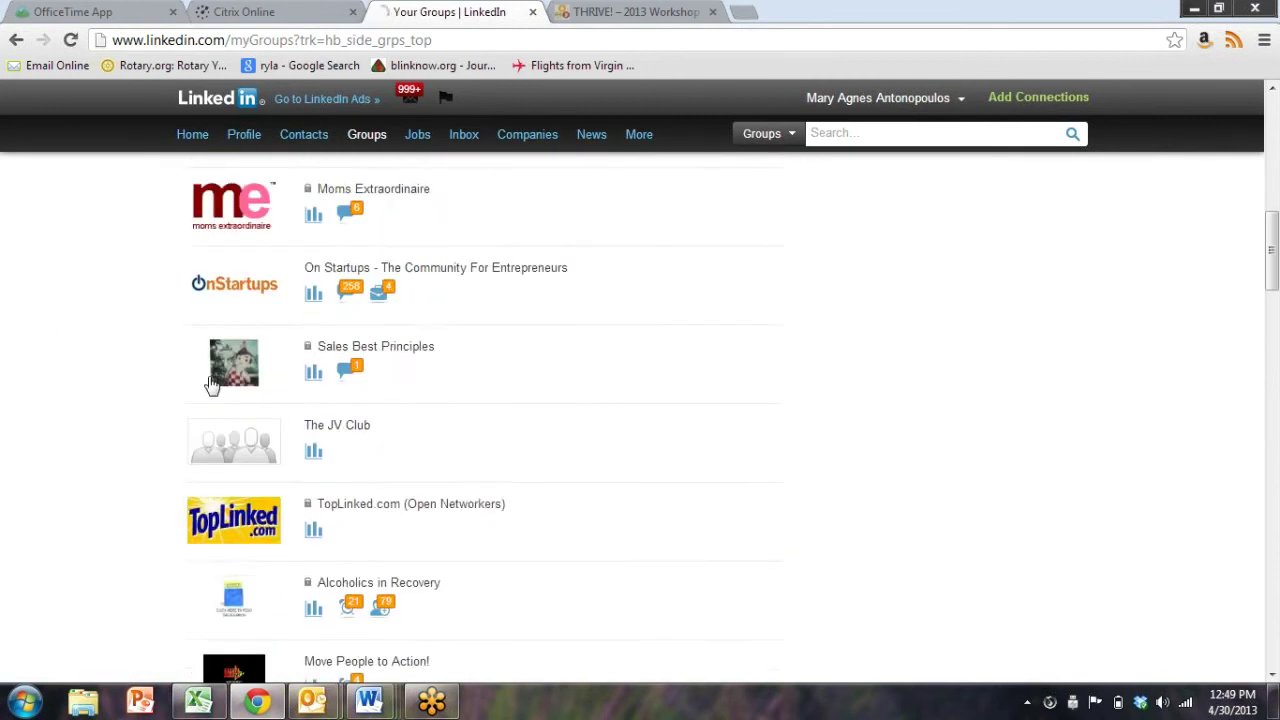
{"action": "scroll", "coordinate": [193, 408], "scroll_direction": "down", "scroll_amount": 3}
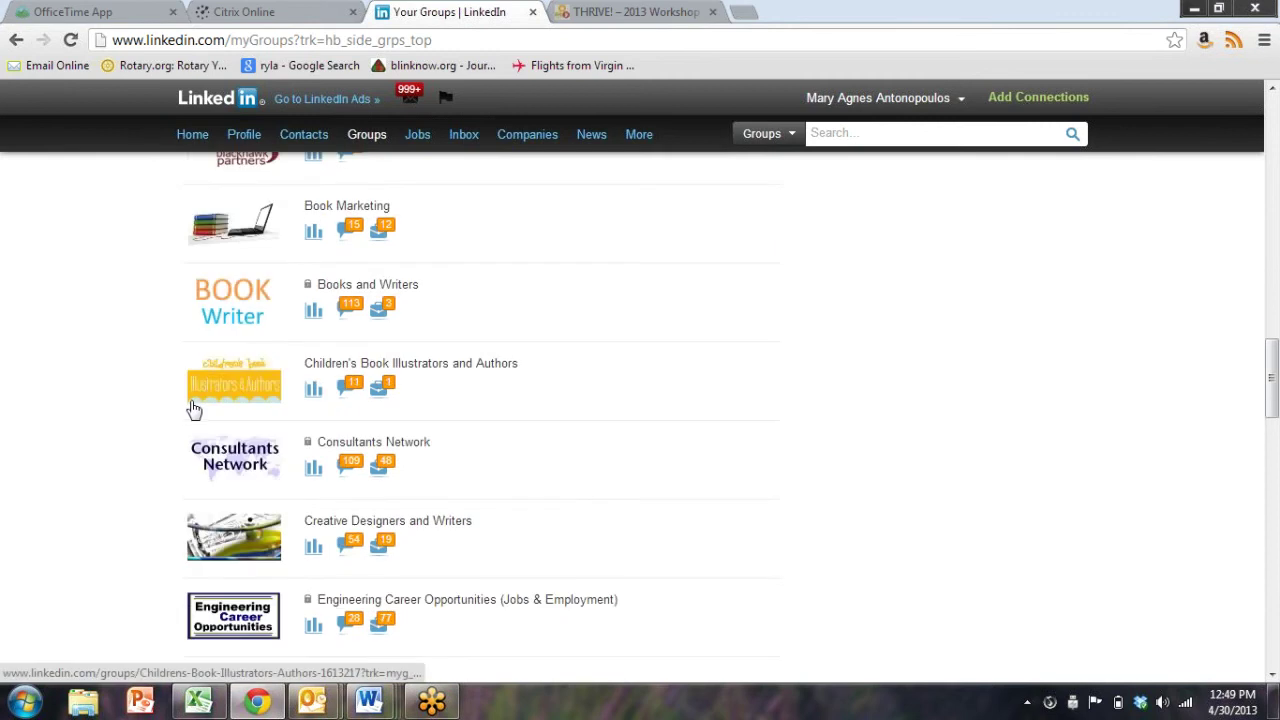
{"action": "scroll", "coordinate": [193, 408], "scroll_direction": "up", "scroll_amount": 3}
Open Blackhawk Partners, scroll its discussions, then show its 892-member list
{"action": "left_click", "coordinate": [370, 412]}
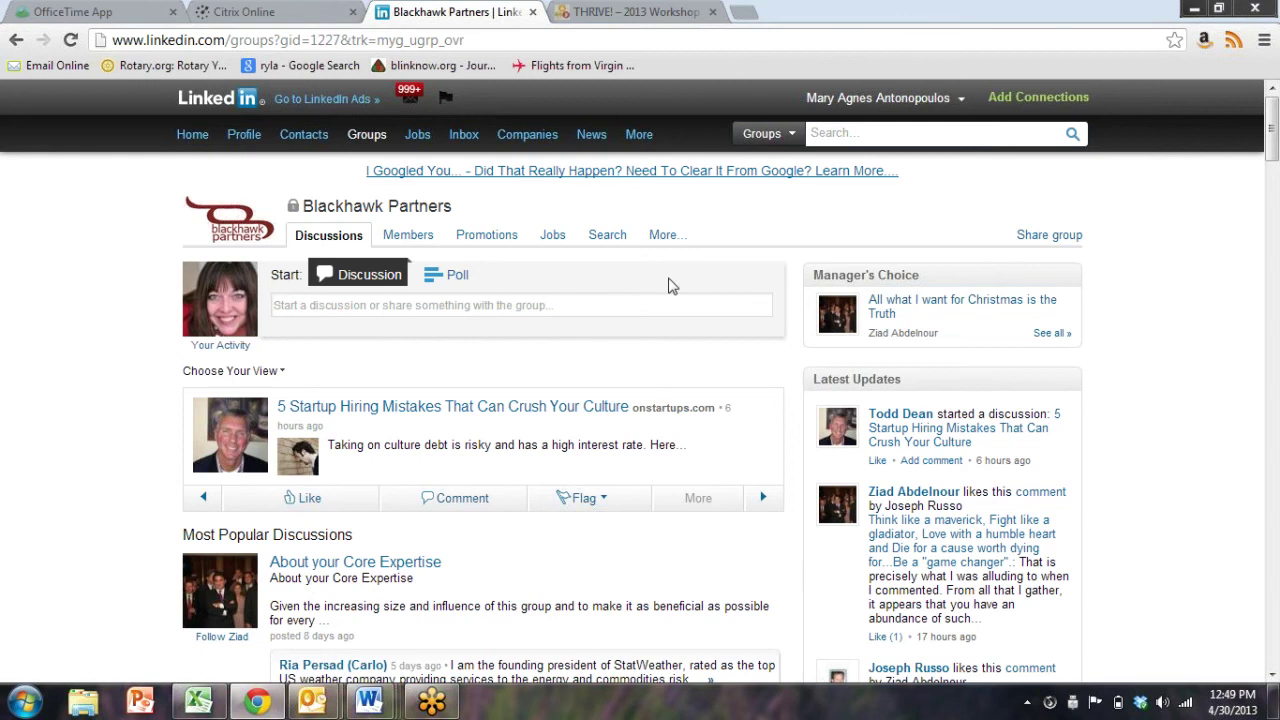
{"action": "scroll", "coordinate": [7, 454], "scroll_direction": "down", "scroll_amount": 10}
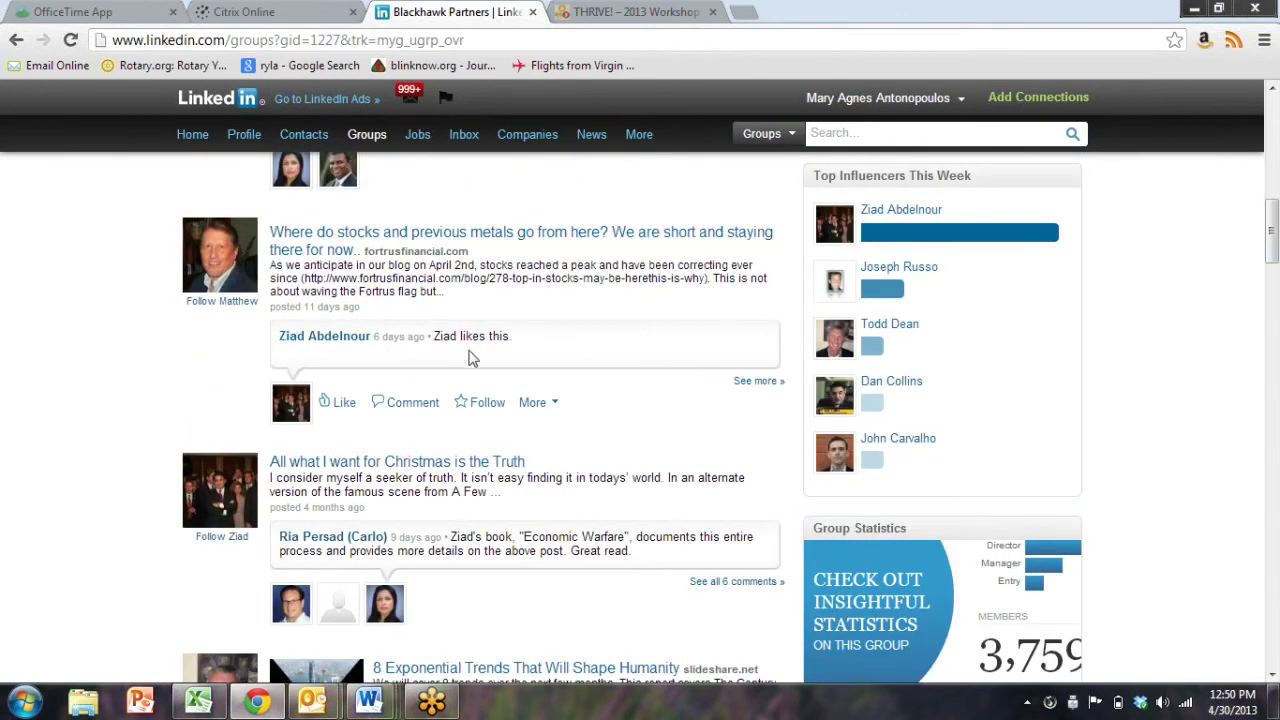
{"action": "scroll", "coordinate": [171, 423], "scroll_direction": "down", "scroll_amount": 4}
{"action": "scroll", "coordinate": [171, 423], "scroll_direction": "down", "scroll_amount": 2}
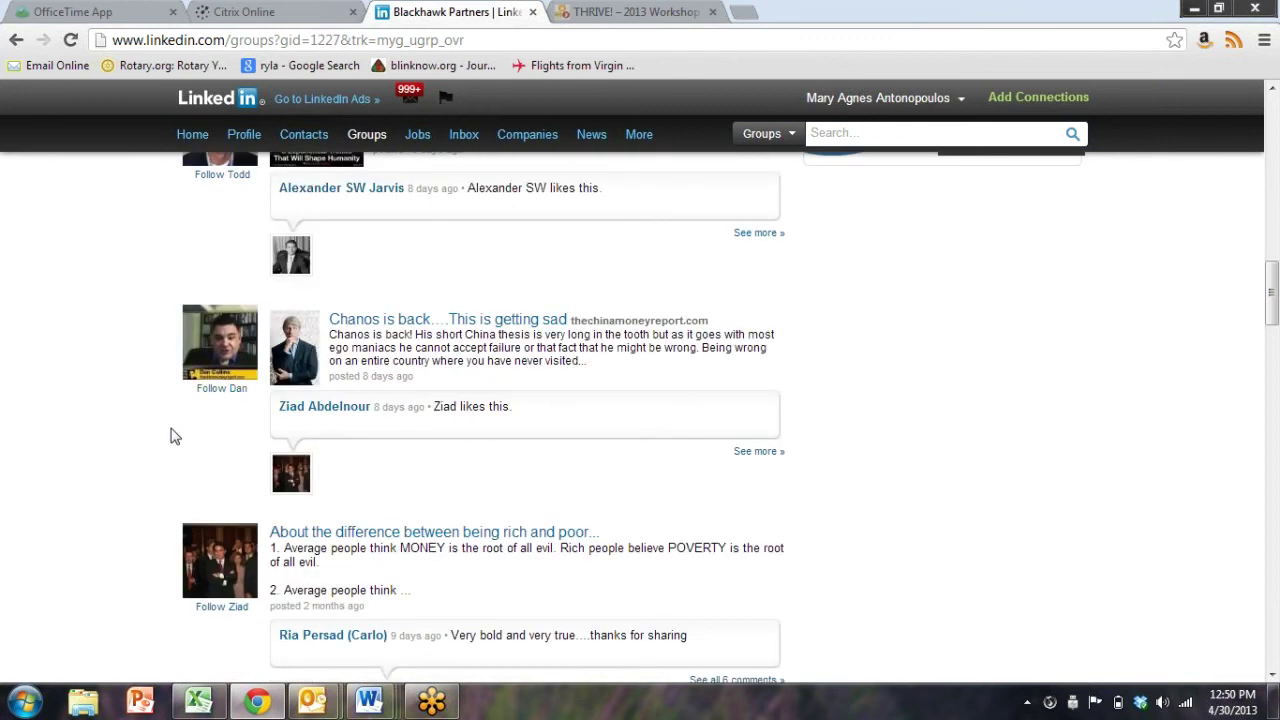
{"action": "scroll", "coordinate": [171, 436], "scroll_direction": "up", "scroll_amount": 16}
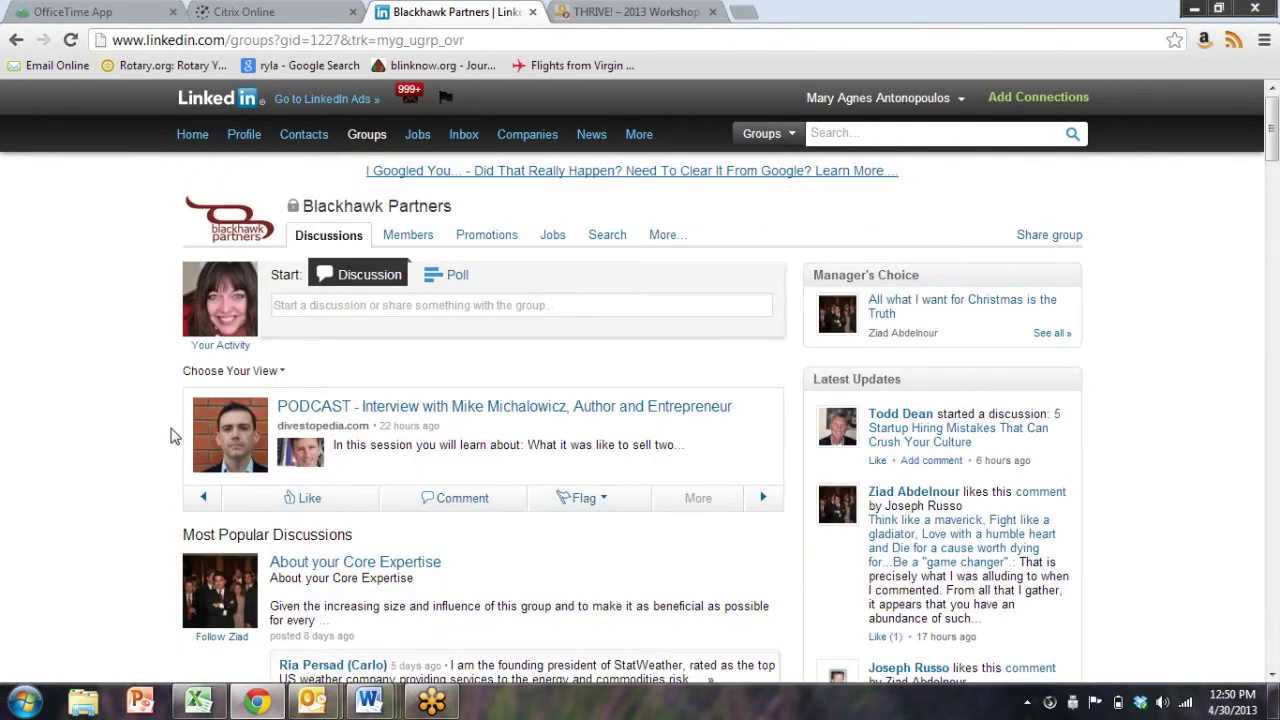
{"action": "left_click", "coordinate": [422, 246]}
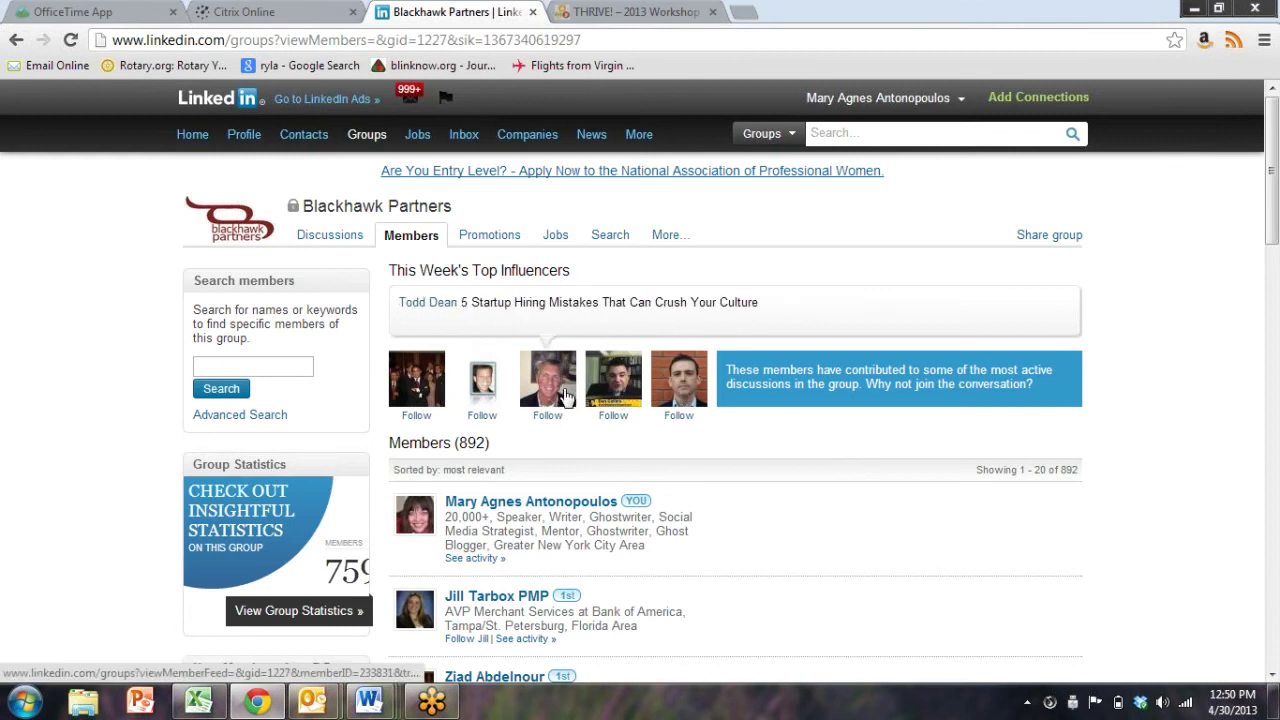
{"action": "left_click", "coordinate": [432, 395]}
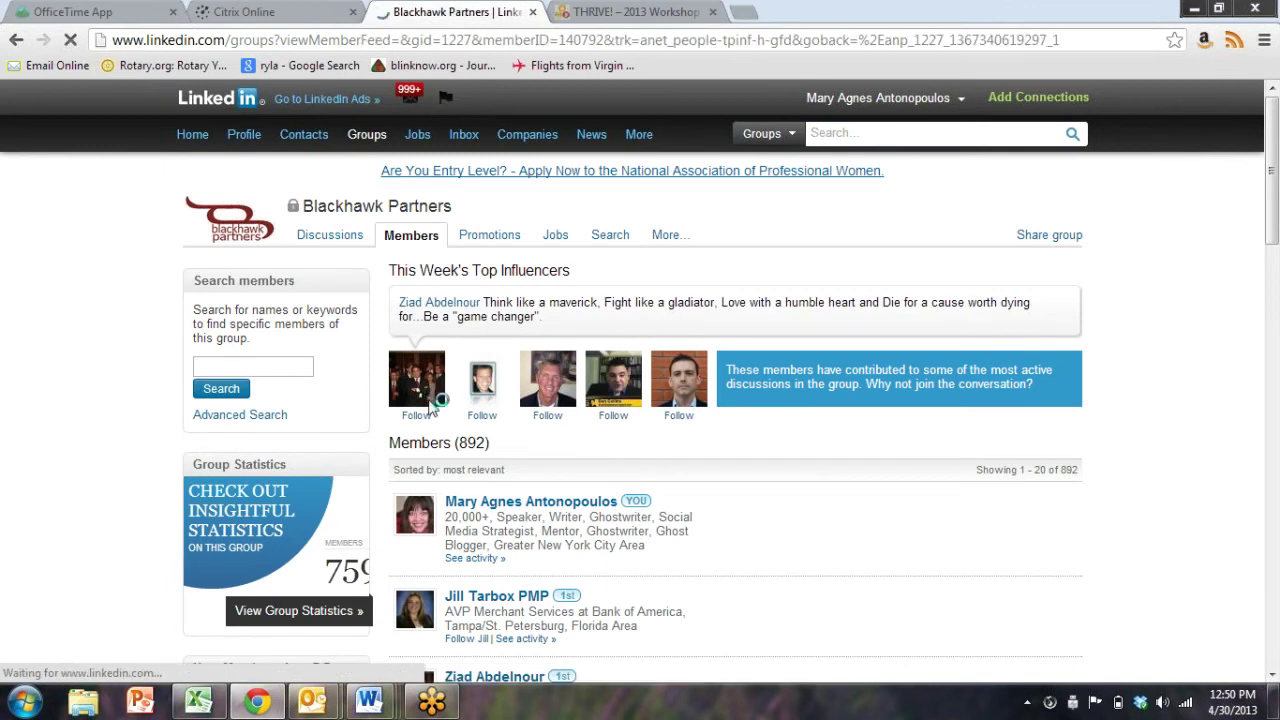
{"action": "left_click", "coordinate": [14, 42]}
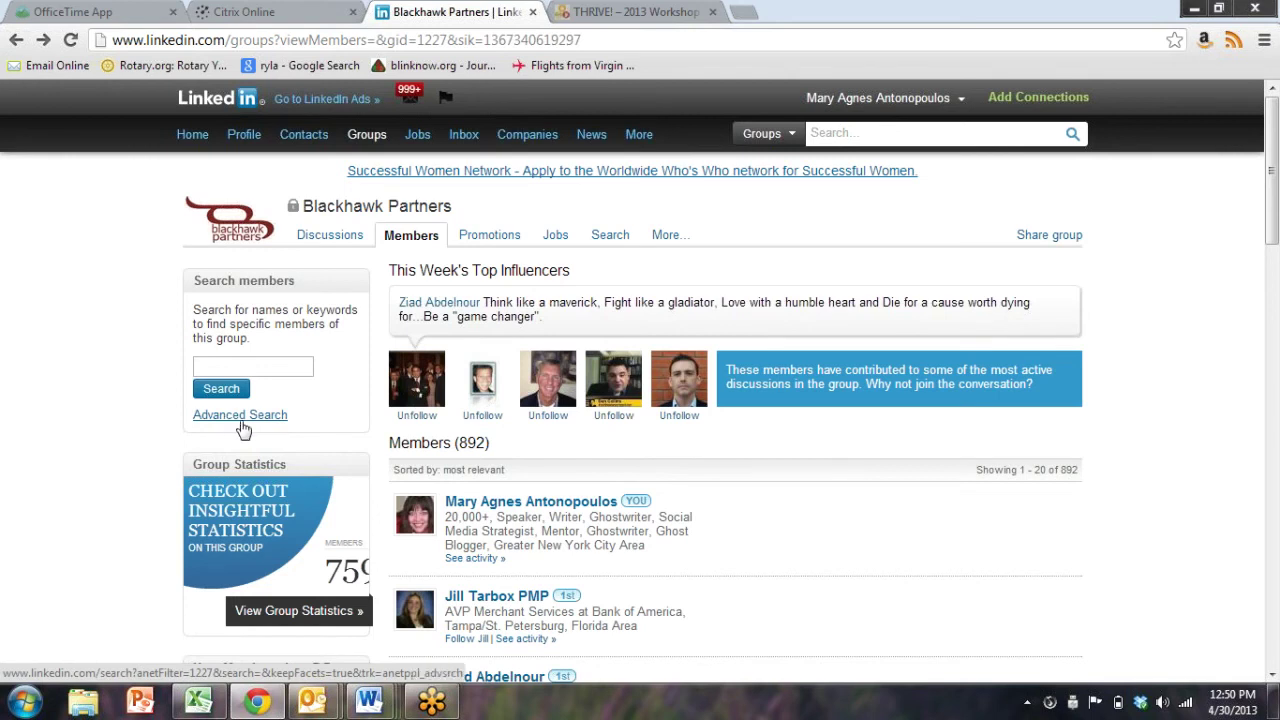
{"action": "scroll", "coordinate": [363, 500], "scroll_direction": "down", "scroll_amount": 1}
{"action": "scroll", "coordinate": [579, 406], "scroll_direction": "down", "scroll_amount": 4}
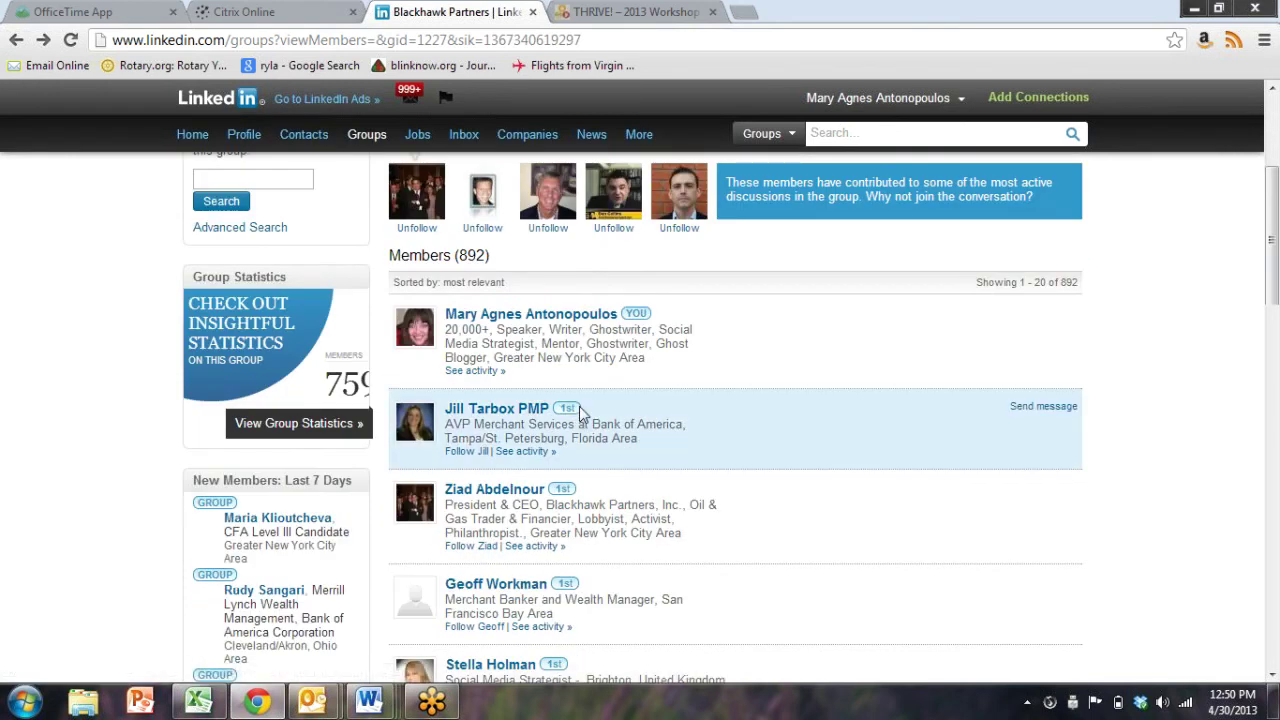
{"action": "scroll", "coordinate": [583, 414], "scroll_direction": "down", "scroll_amount": 1}
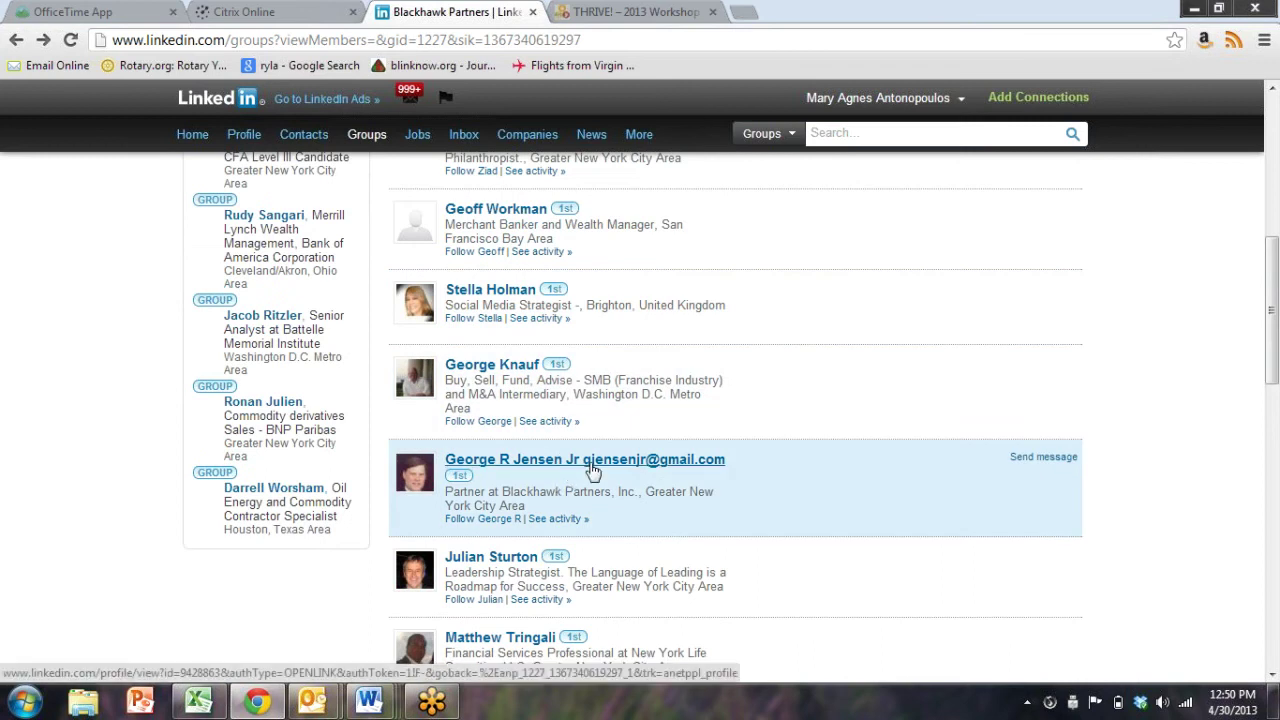
{"action": "scroll", "coordinate": [590, 470], "scroll_direction": "down", "scroll_amount": 2}
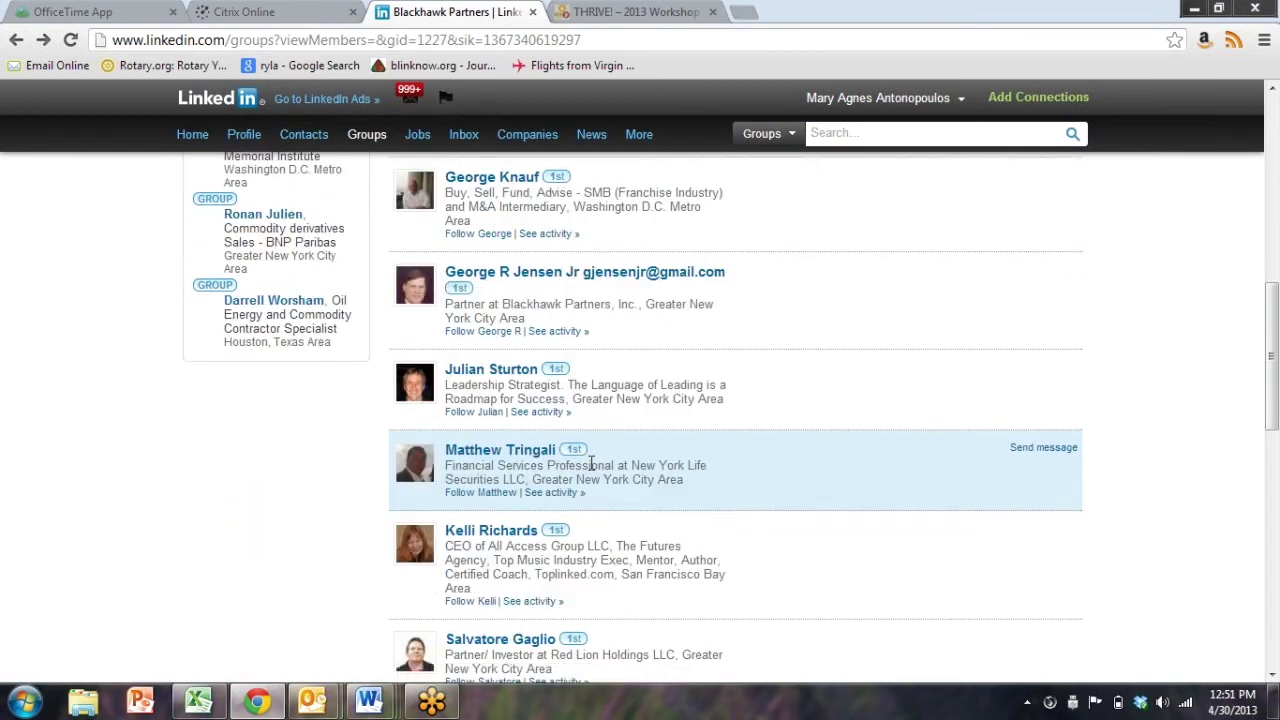
{"action": "scroll", "coordinate": [510, 537], "scroll_direction": "down", "scroll_amount": 2}
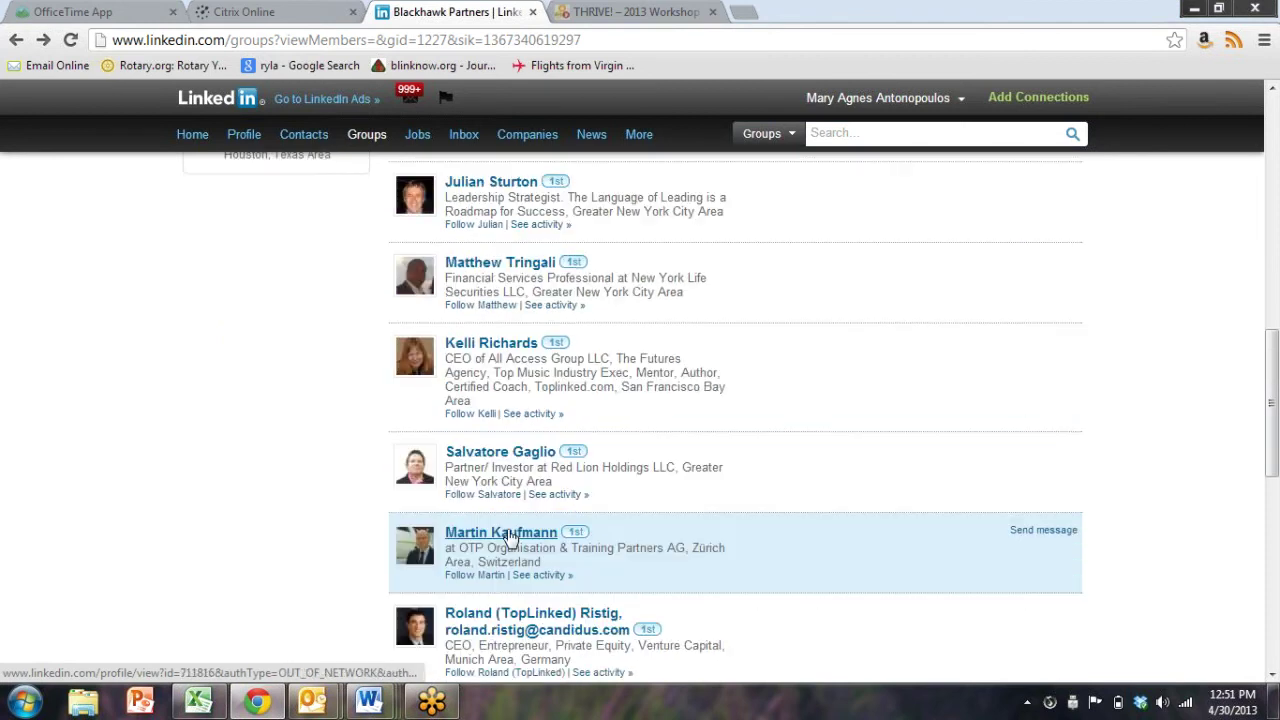
{"action": "scroll", "coordinate": [510, 537], "scroll_direction": "down", "scroll_amount": 5}
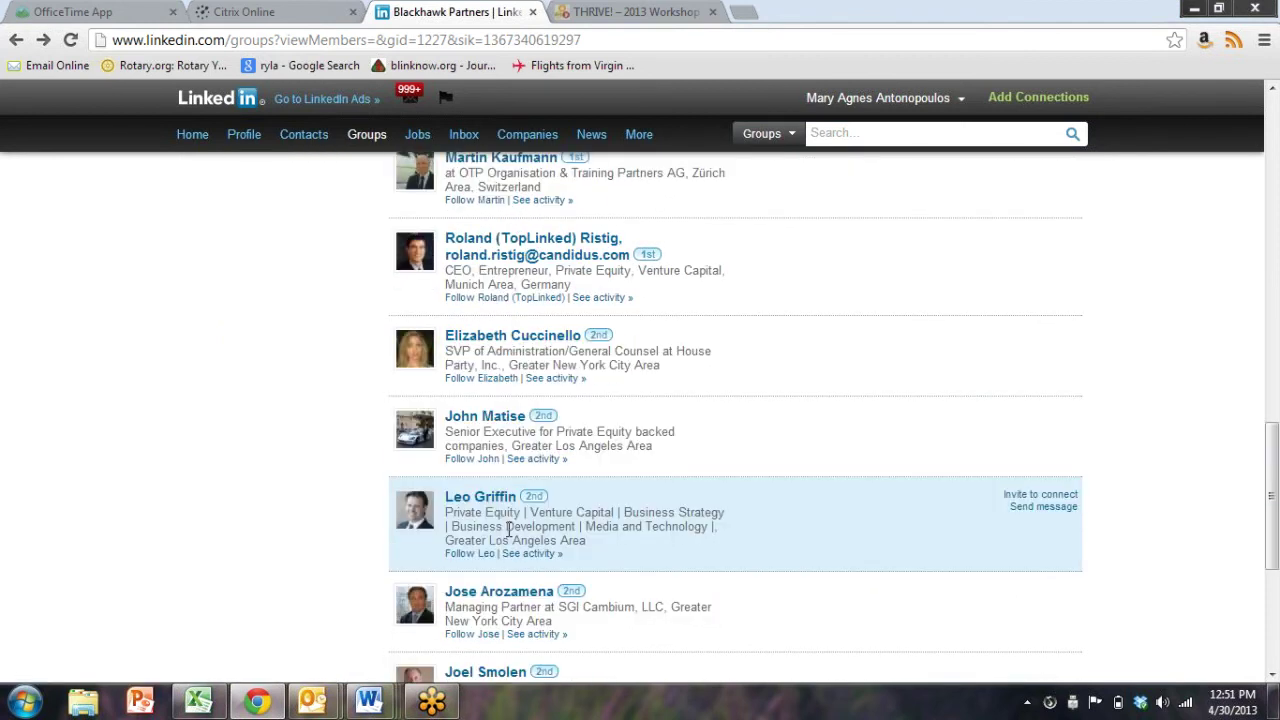
{"action": "scroll", "coordinate": [508, 537], "scroll_direction": "up", "scroll_amount": 14}
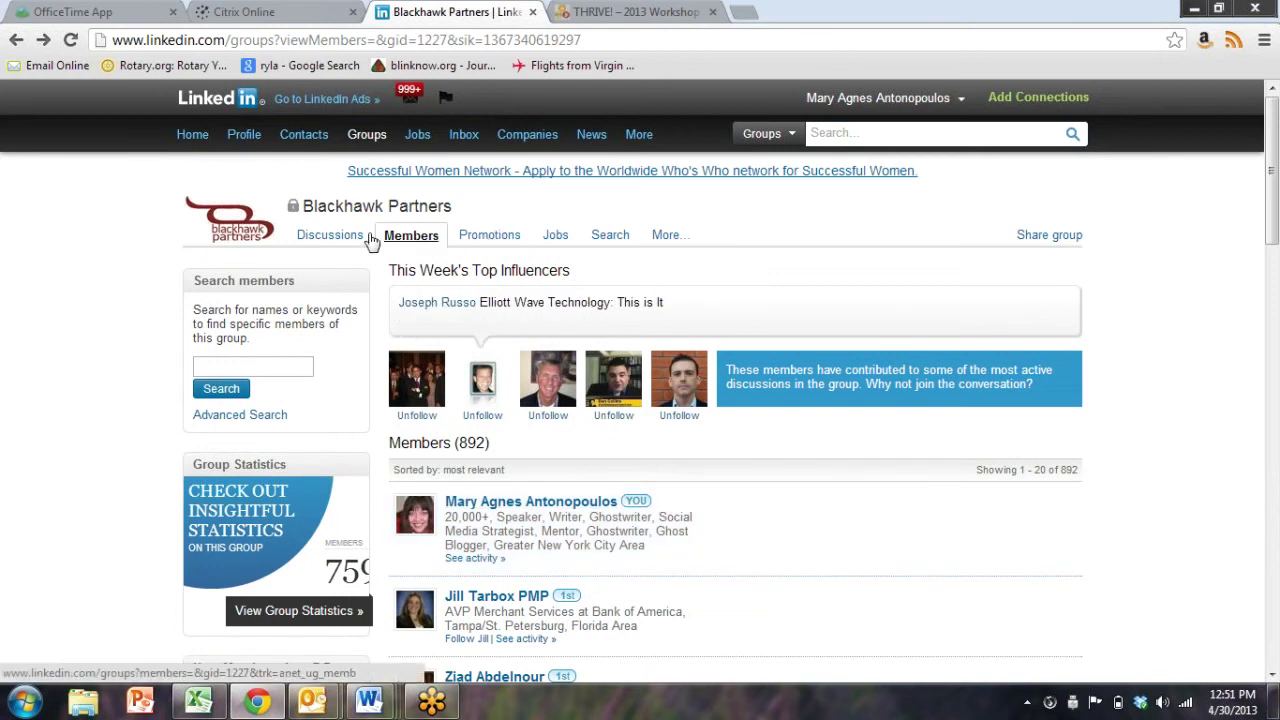
Go back to the group's discussions and open 'The bottom line about your existence'
{"action": "left_click", "coordinate": [327, 243]}
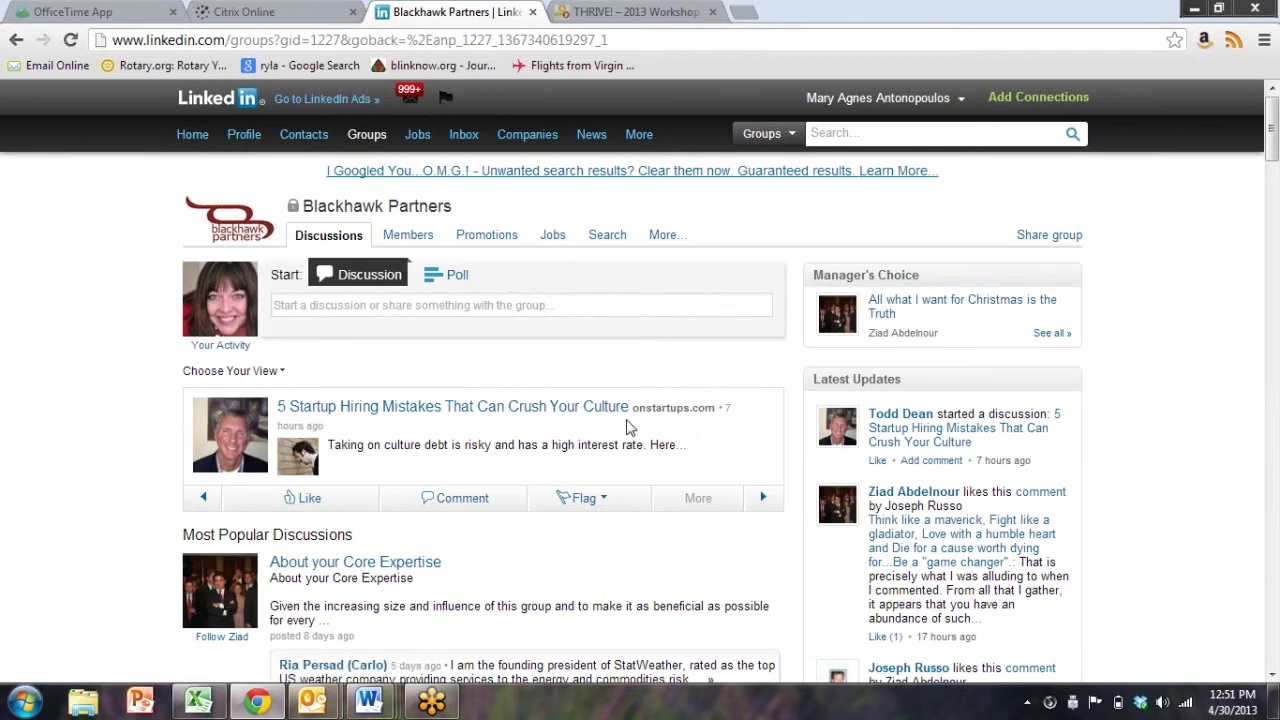
{"action": "scroll", "coordinate": [3, 353], "scroll_direction": "down", "scroll_amount": 3}
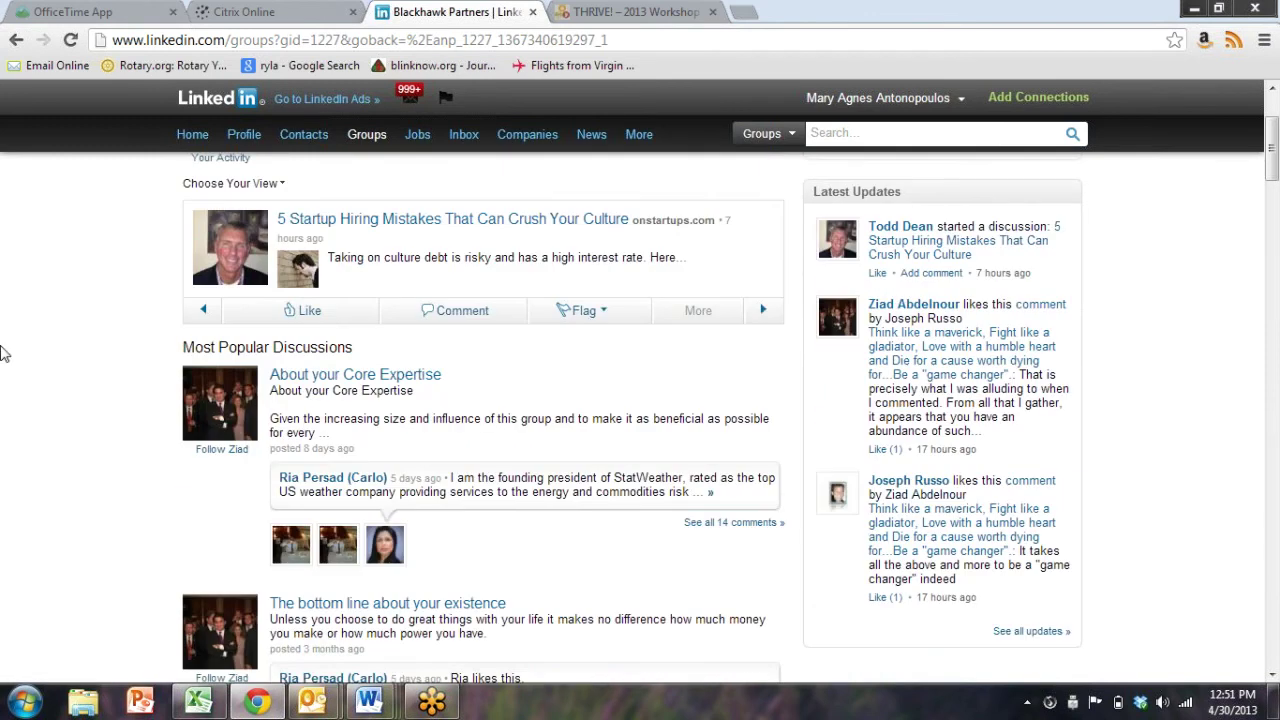
{"action": "scroll", "coordinate": [3, 353], "scroll_direction": "down", "scroll_amount": 1}
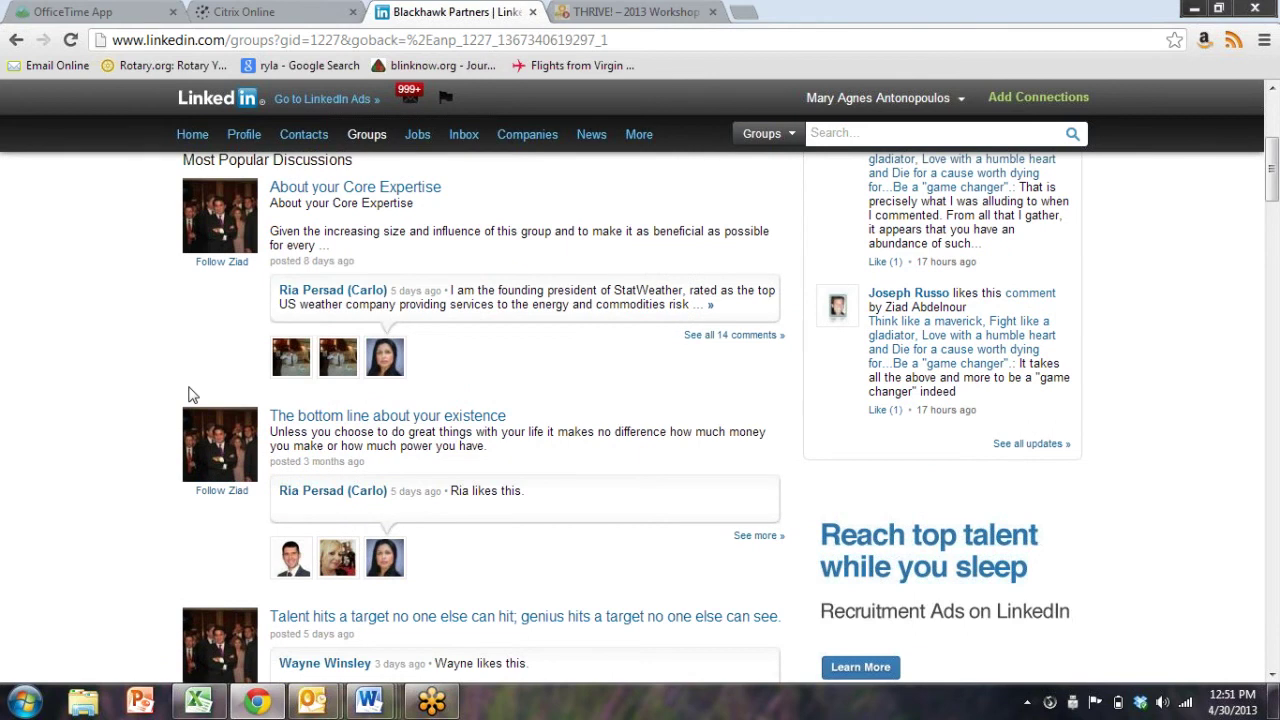
{"action": "left_click", "coordinate": [399, 420]}
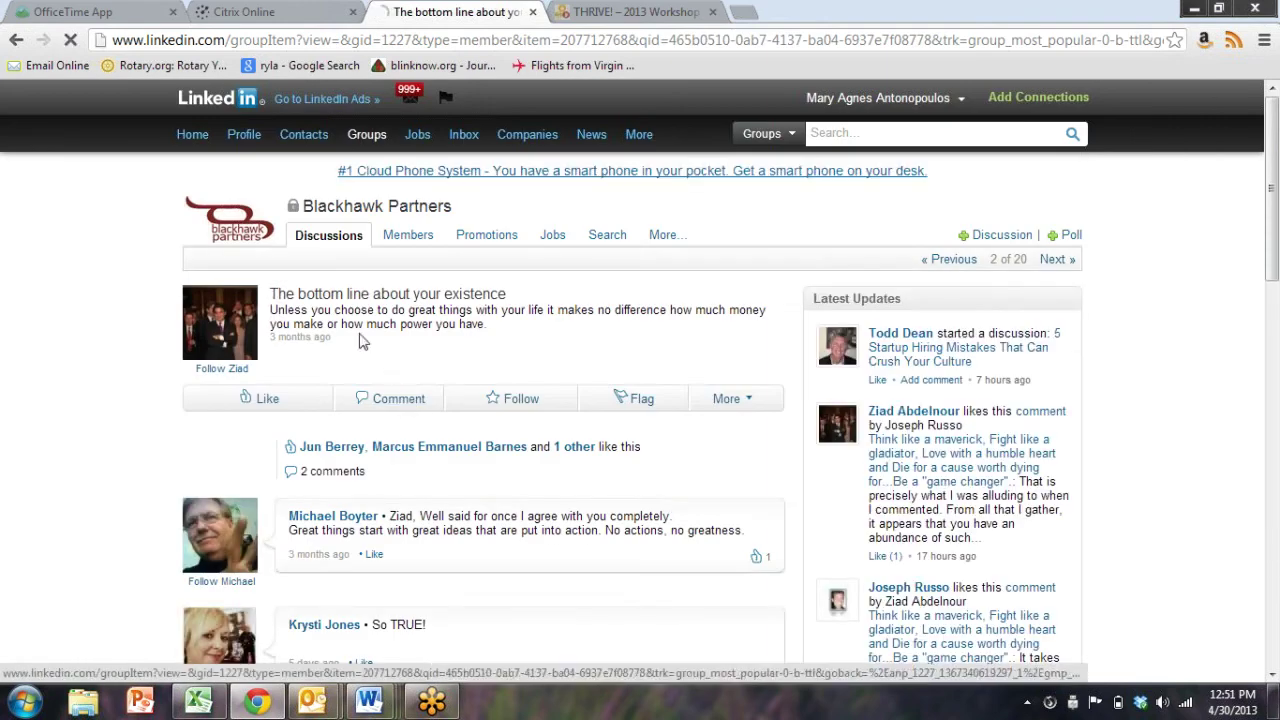
Read through the discussion and its 2 comments, then return to the discussion list
{"action": "left_click_drag", "start_coordinate": [510, 333], "coordinate": [94, 329]}
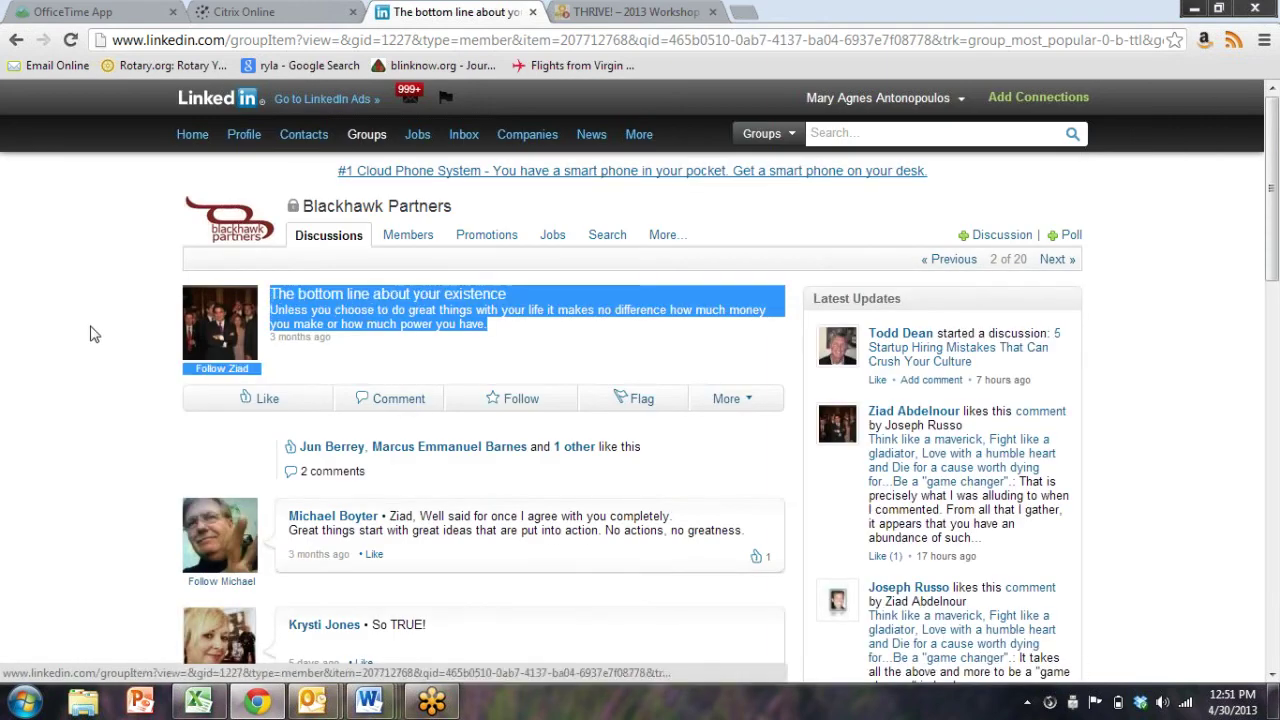
{"action": "left_click", "coordinate": [94, 348]}
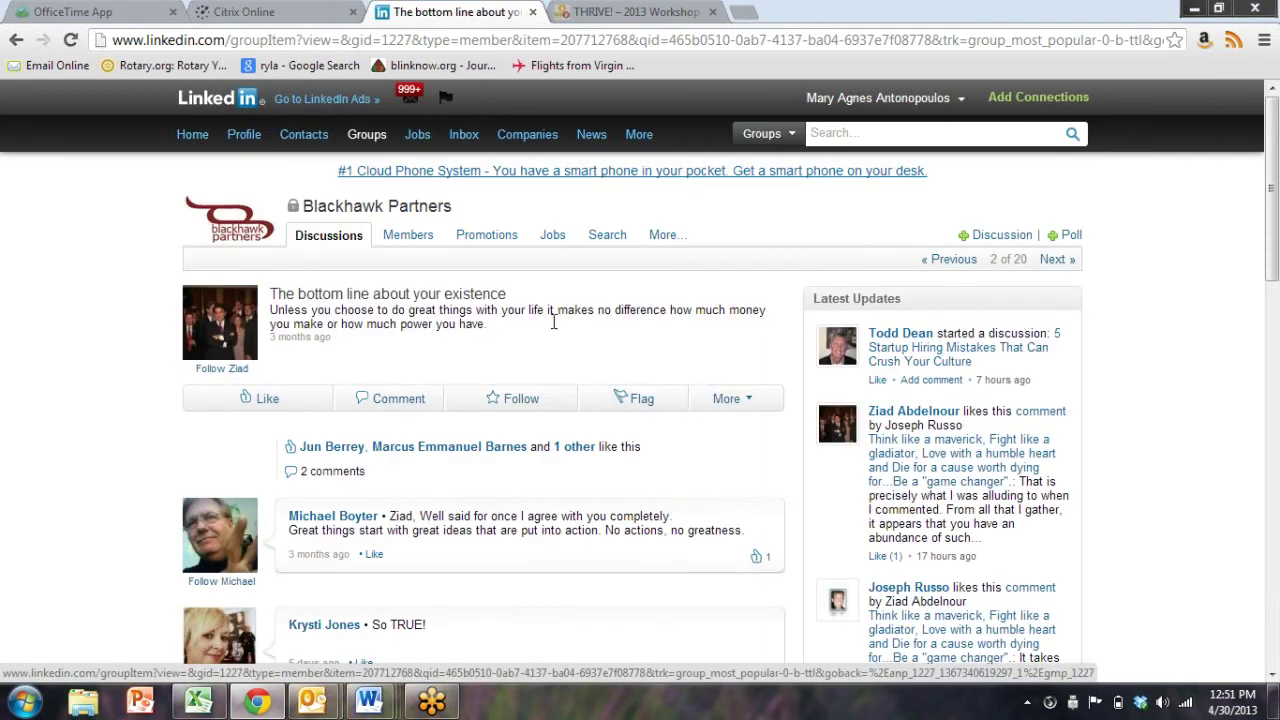
{"action": "scroll", "coordinate": [517, 440], "scroll_direction": "down", "scroll_amount": 2}
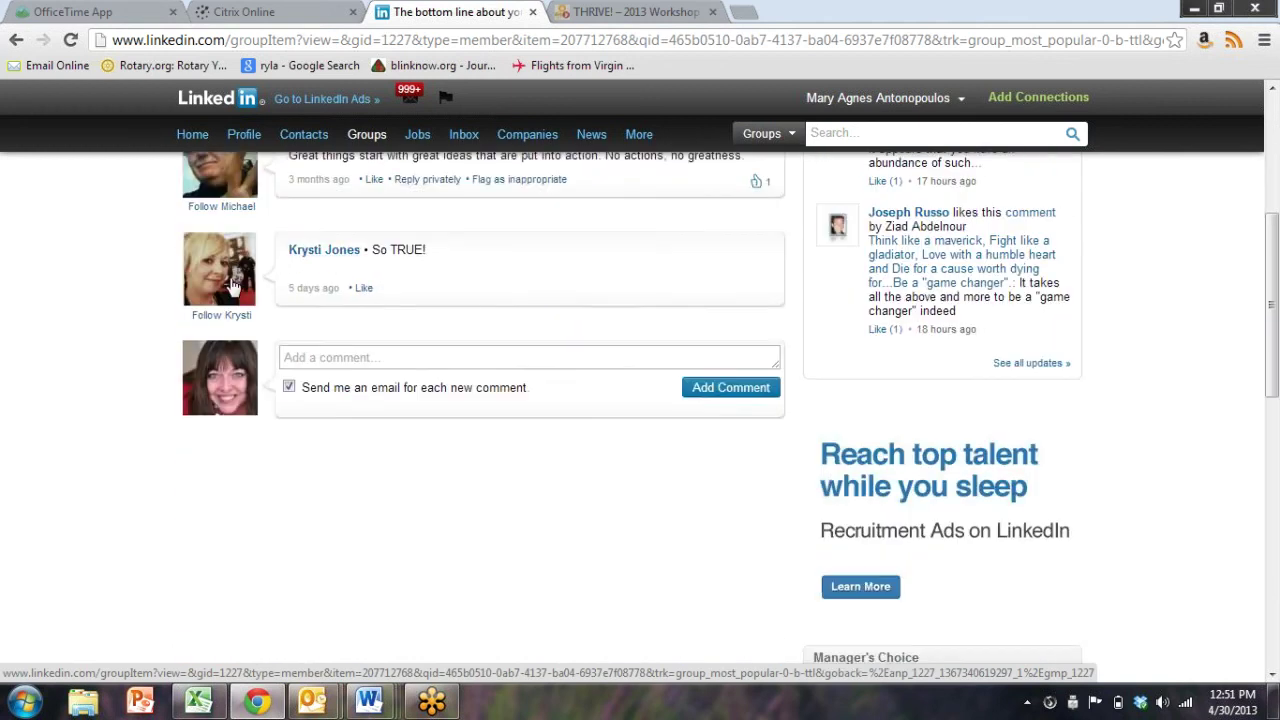
{"action": "scroll", "coordinate": [291, 240], "scroll_direction": "up", "scroll_amount": 1}
{"action": "scroll", "coordinate": [150, 150], "scroll_direction": "down", "scroll_amount": 1}
{"action": "left_click", "coordinate": [16, 40]}
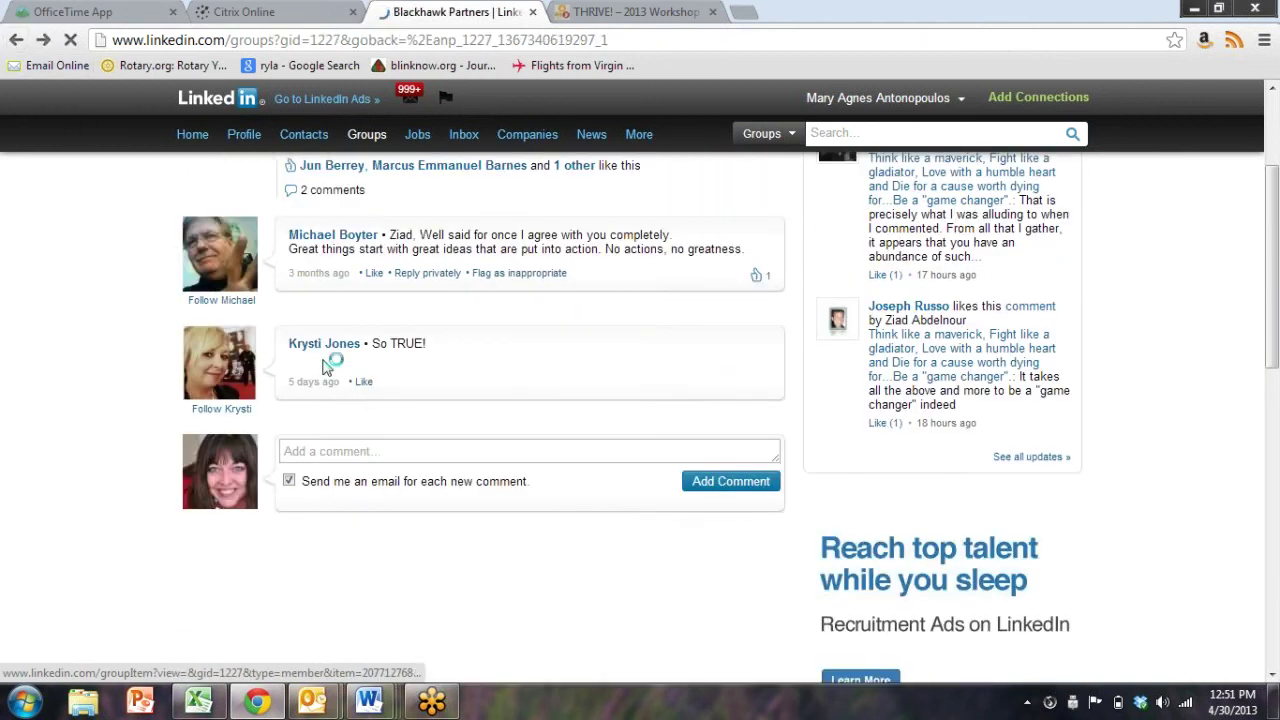
{"action": "scroll", "coordinate": [115, 424], "scroll_direction": "down", "scroll_amount": 3}
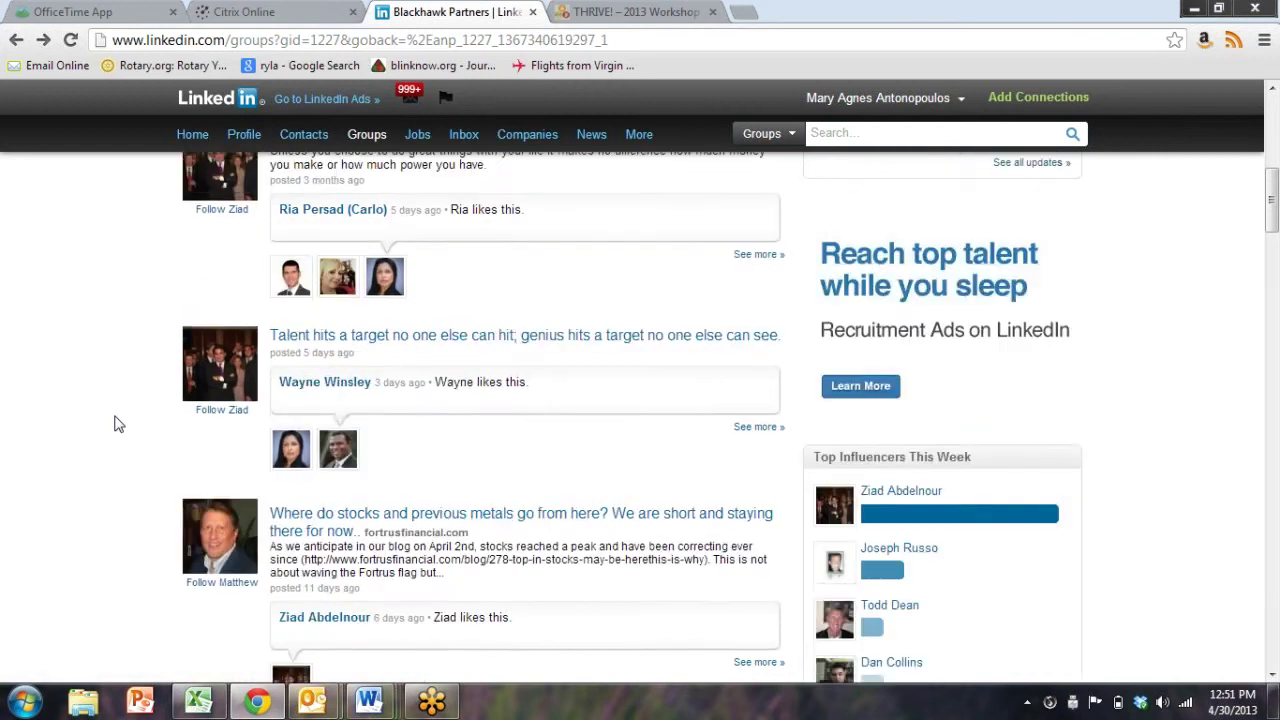
{"action": "scroll", "coordinate": [112, 423], "scroll_direction": "up", "scroll_amount": 1}
{"action": "scroll", "coordinate": [112, 423], "scroll_direction": "up", "scroll_amount": 6}
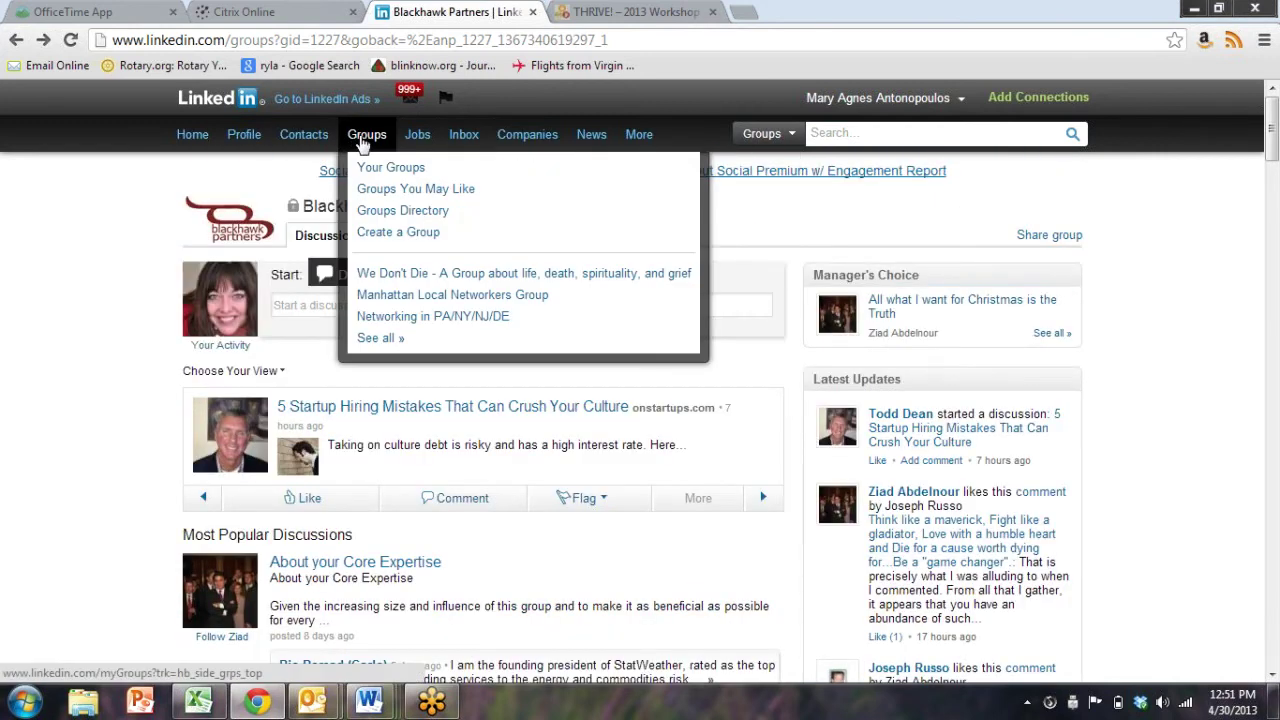
Open your groups list and scroll down and back up until Books and Writers shows
{"action": "left_click", "coordinate": [397, 188]}
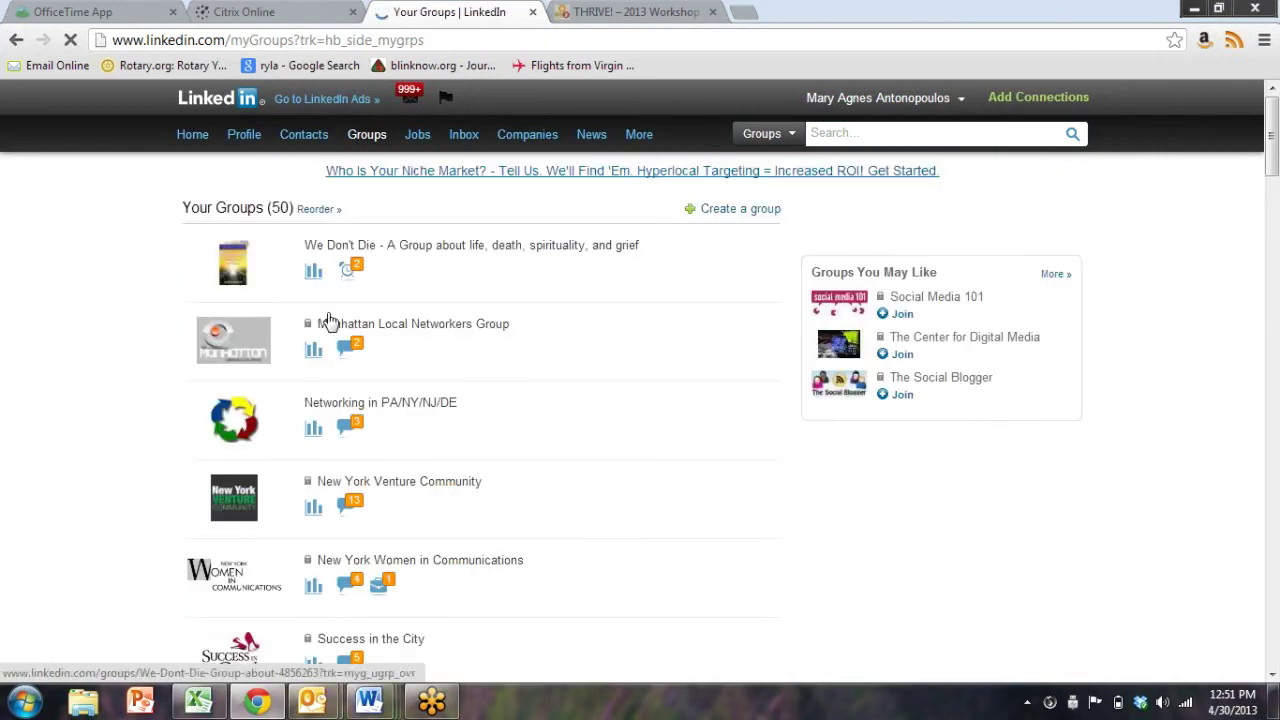
{"action": "scroll", "coordinate": [137, 434], "scroll_direction": "down", "scroll_amount": 5}
{"action": "scroll", "coordinate": [118, 445], "scroll_direction": "down", "scroll_amount": 7}
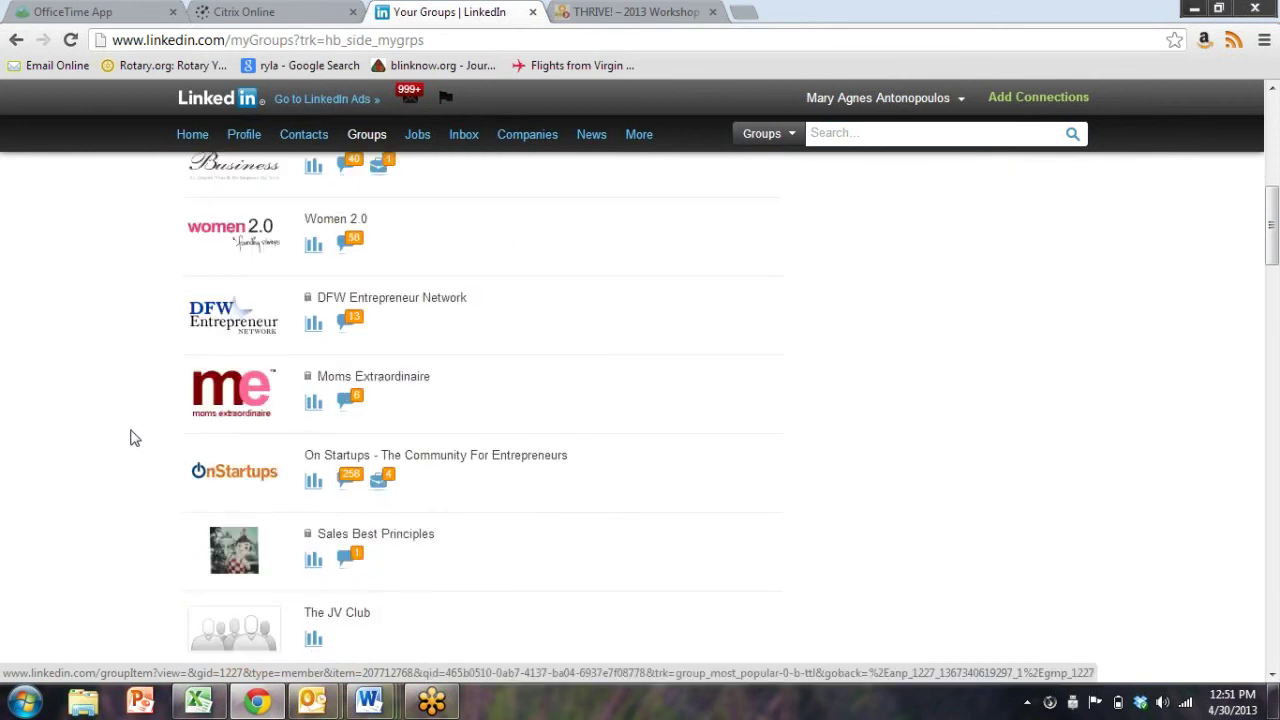
{"action": "scroll", "coordinate": [137, 436], "scroll_direction": "down", "scroll_amount": 3}
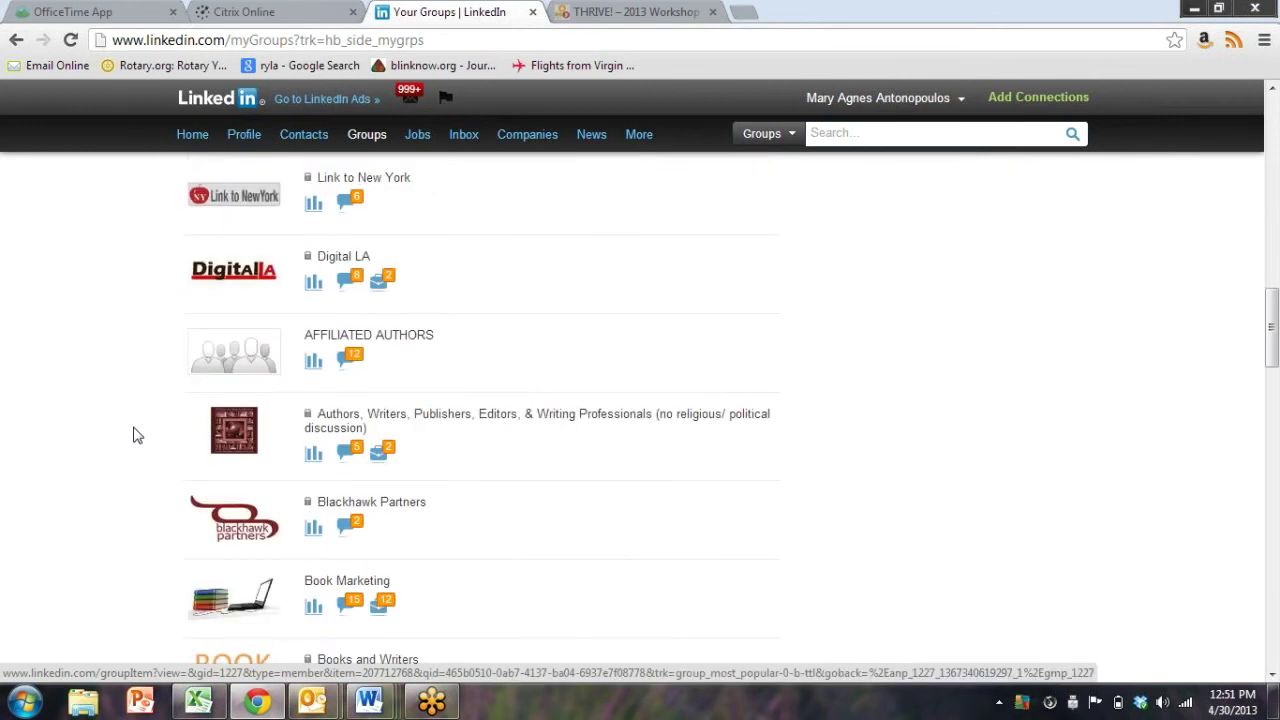
{"action": "scroll", "coordinate": [137, 436], "scroll_direction": "down", "scroll_amount": 4}
{"action": "scroll", "coordinate": [137, 436], "scroll_direction": "down", "scroll_amount": 2}
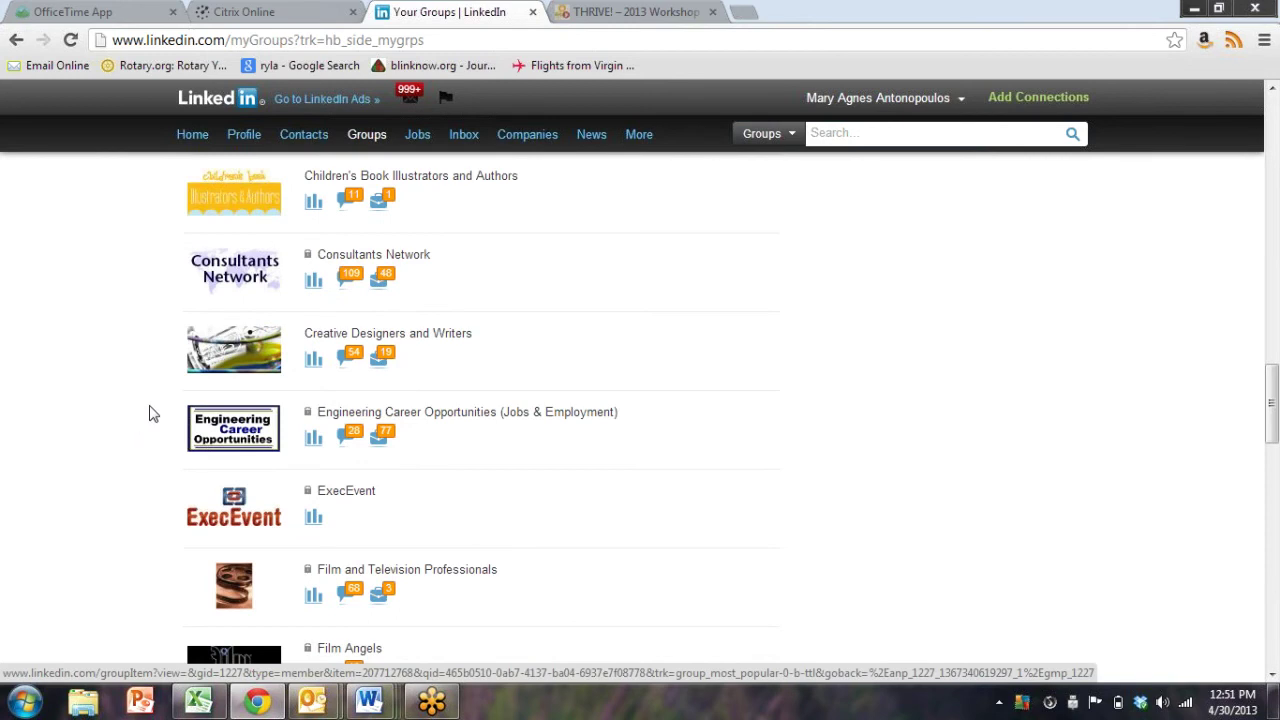
{"action": "scroll", "coordinate": [300, 460], "scroll_direction": "down", "scroll_amount": 3}
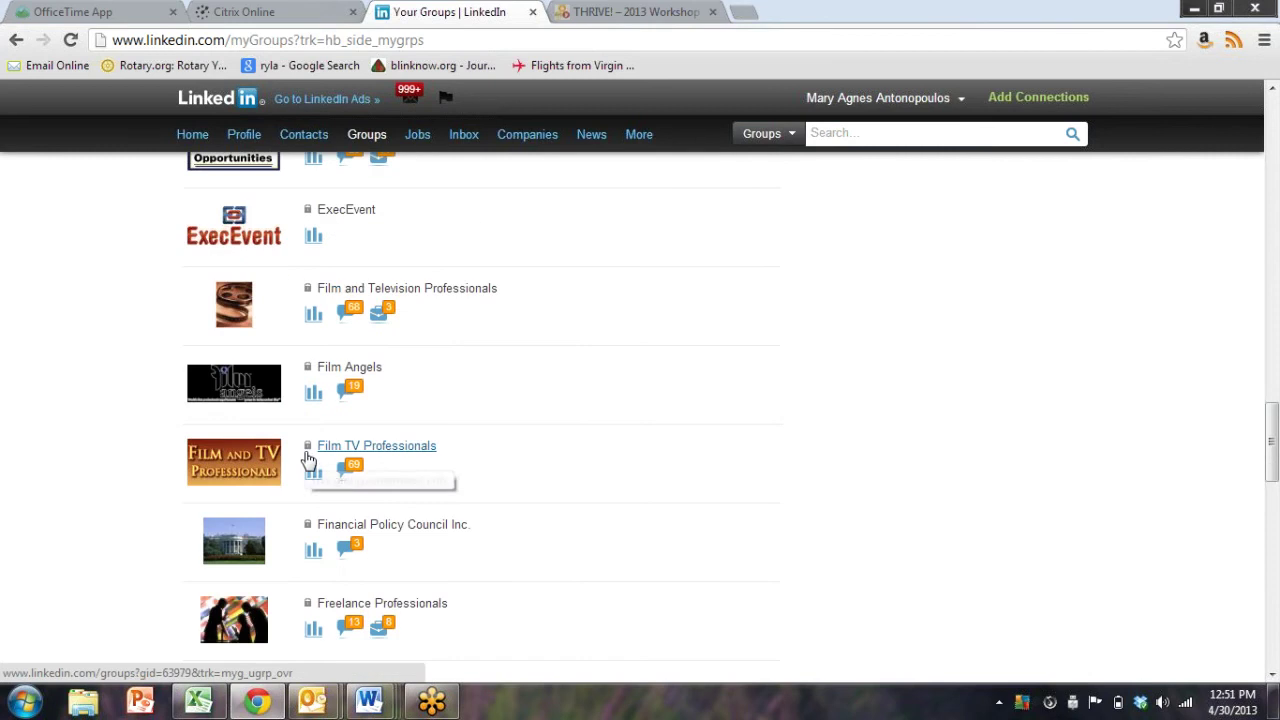
{"action": "scroll", "coordinate": [652, 443], "scroll_direction": "down", "scroll_amount": 7}
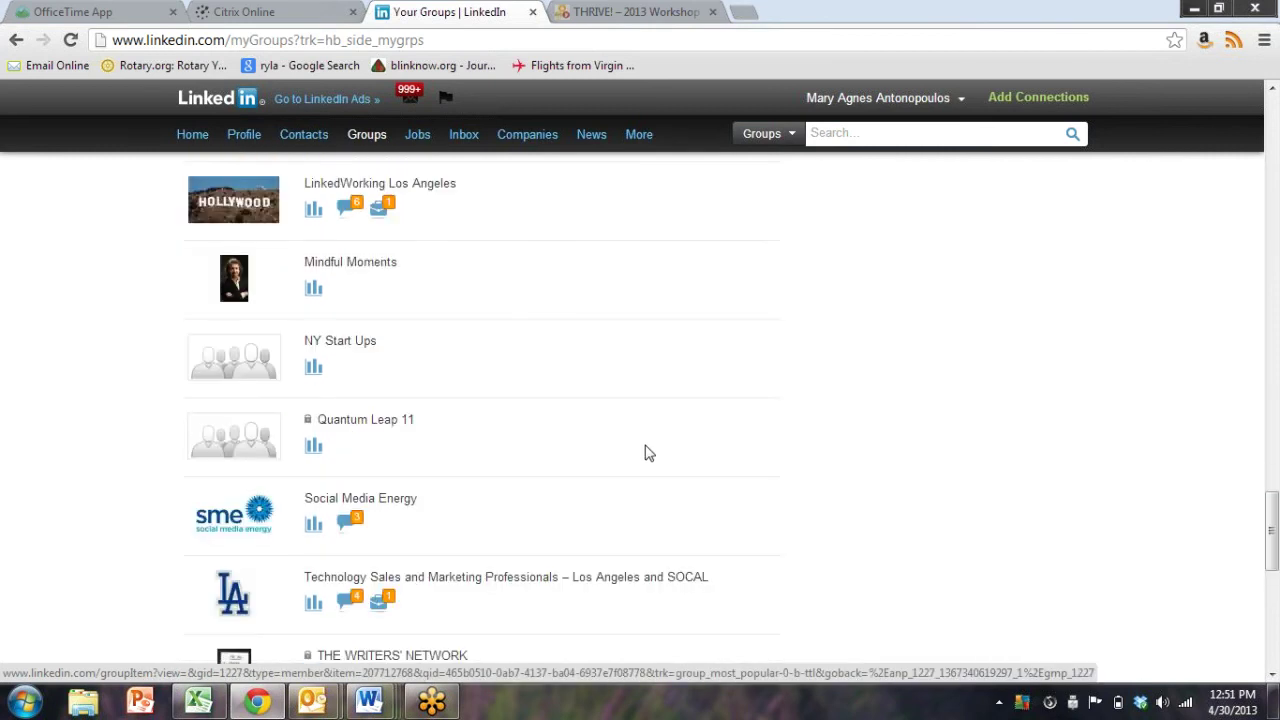
{"action": "scroll", "coordinate": [646, 453], "scroll_direction": "down", "scroll_amount": 3}
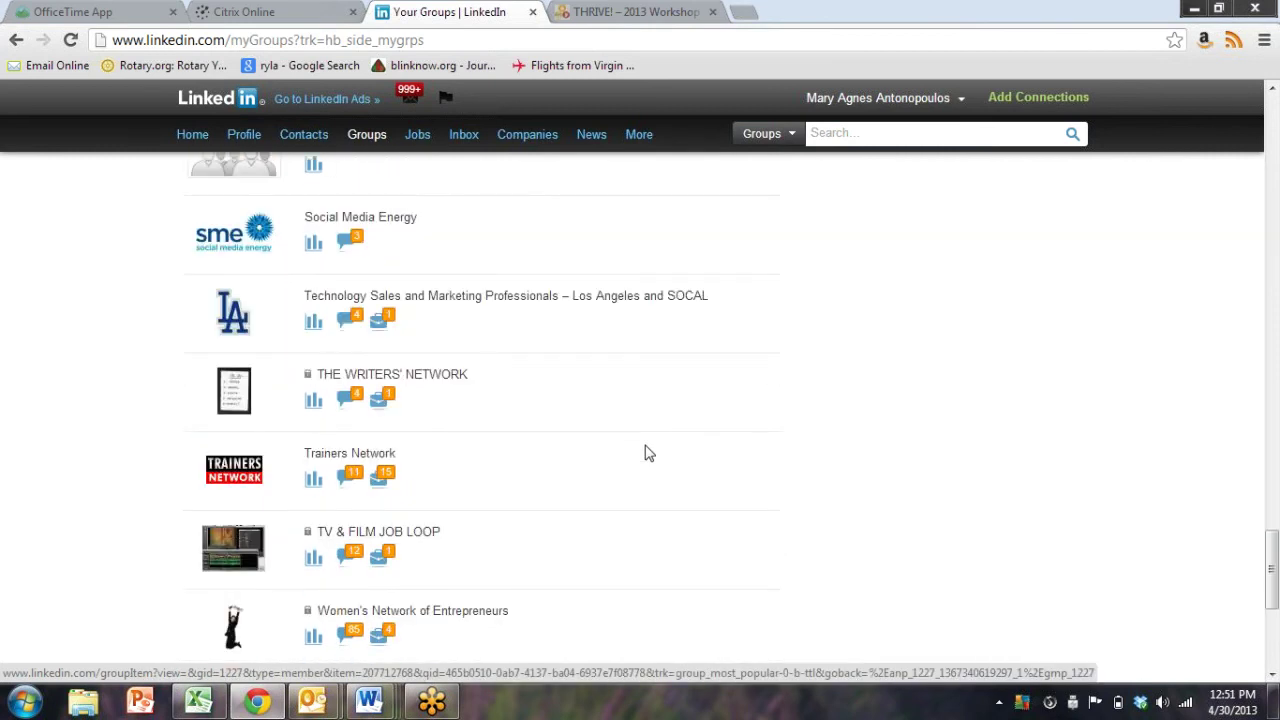
{"action": "scroll", "coordinate": [646, 453], "scroll_direction": "down", "scroll_amount": 3}
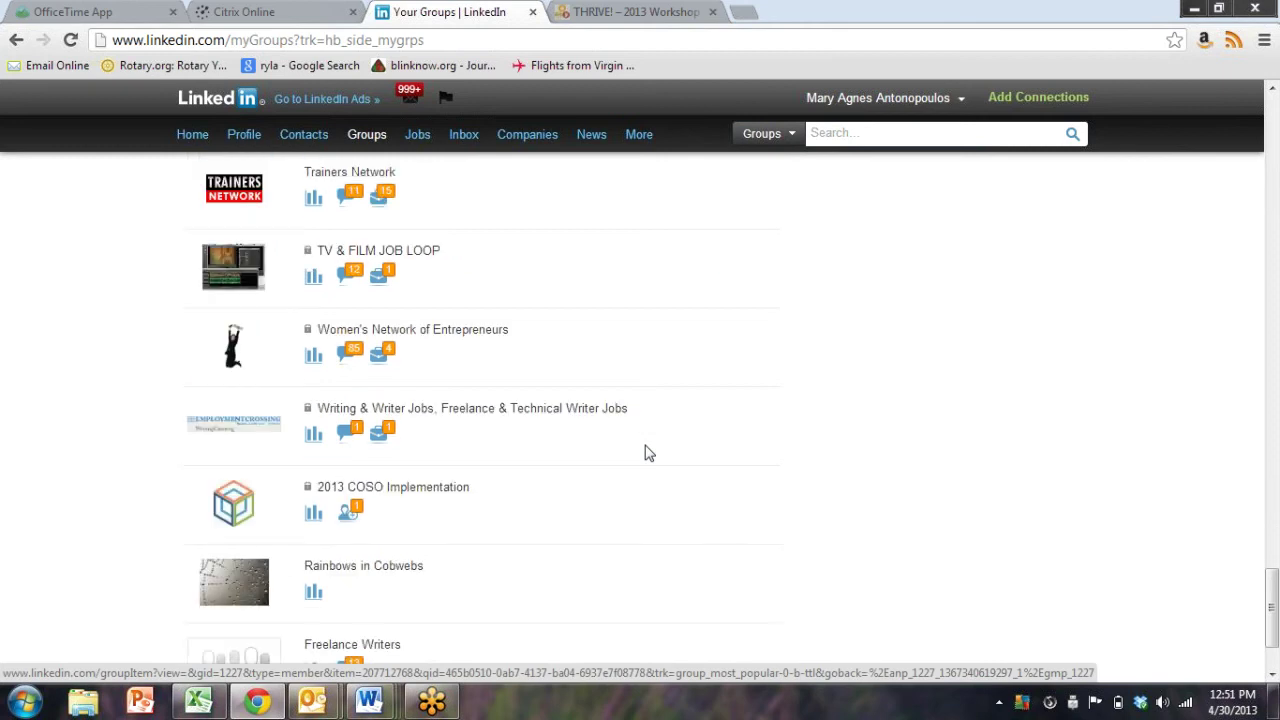
{"action": "scroll", "coordinate": [646, 453], "scroll_direction": "down", "scroll_amount": 2}
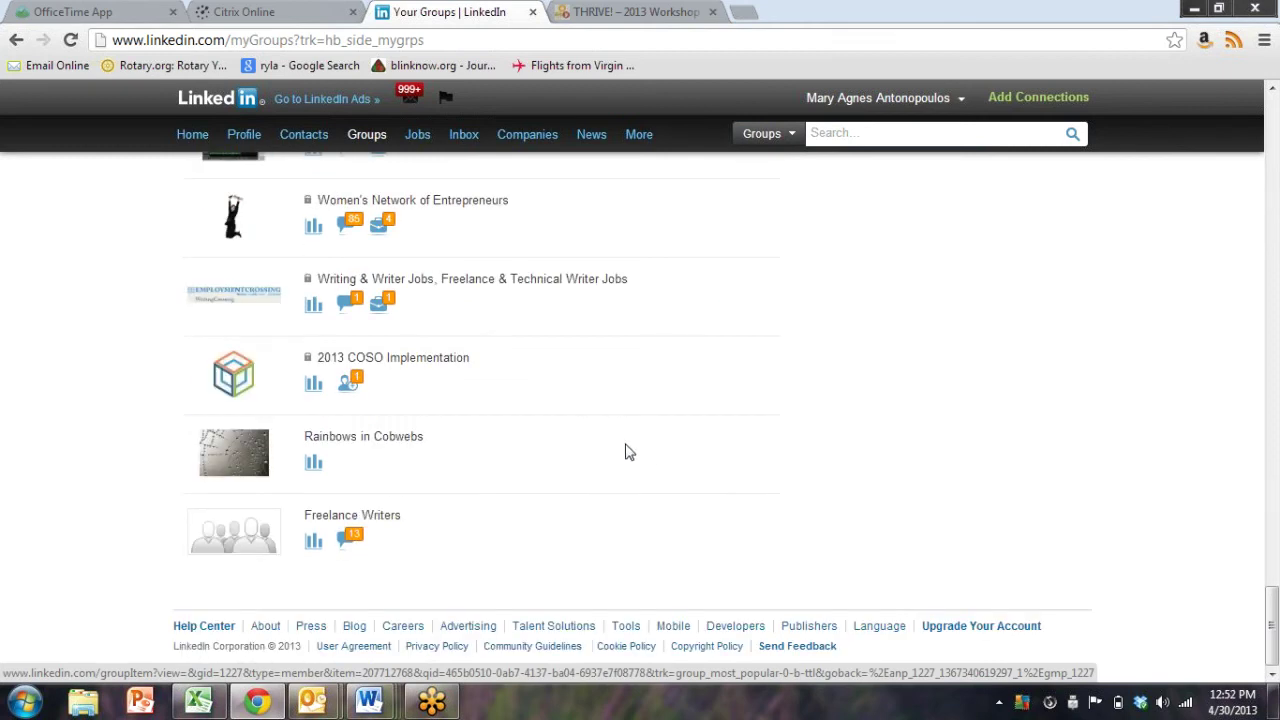
{"action": "scroll", "coordinate": [628, 453], "scroll_direction": "up", "scroll_amount": 10}
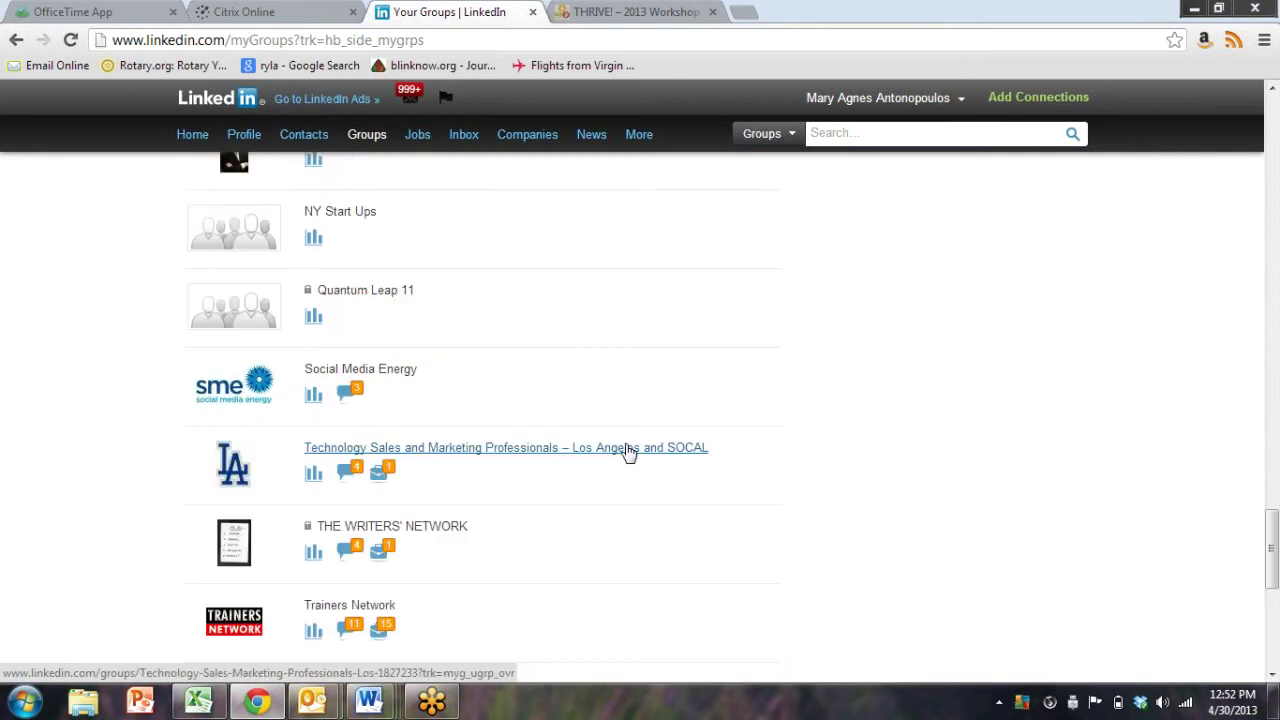
{"action": "scroll", "coordinate": [628, 453], "scroll_direction": "up", "scroll_amount": 2}
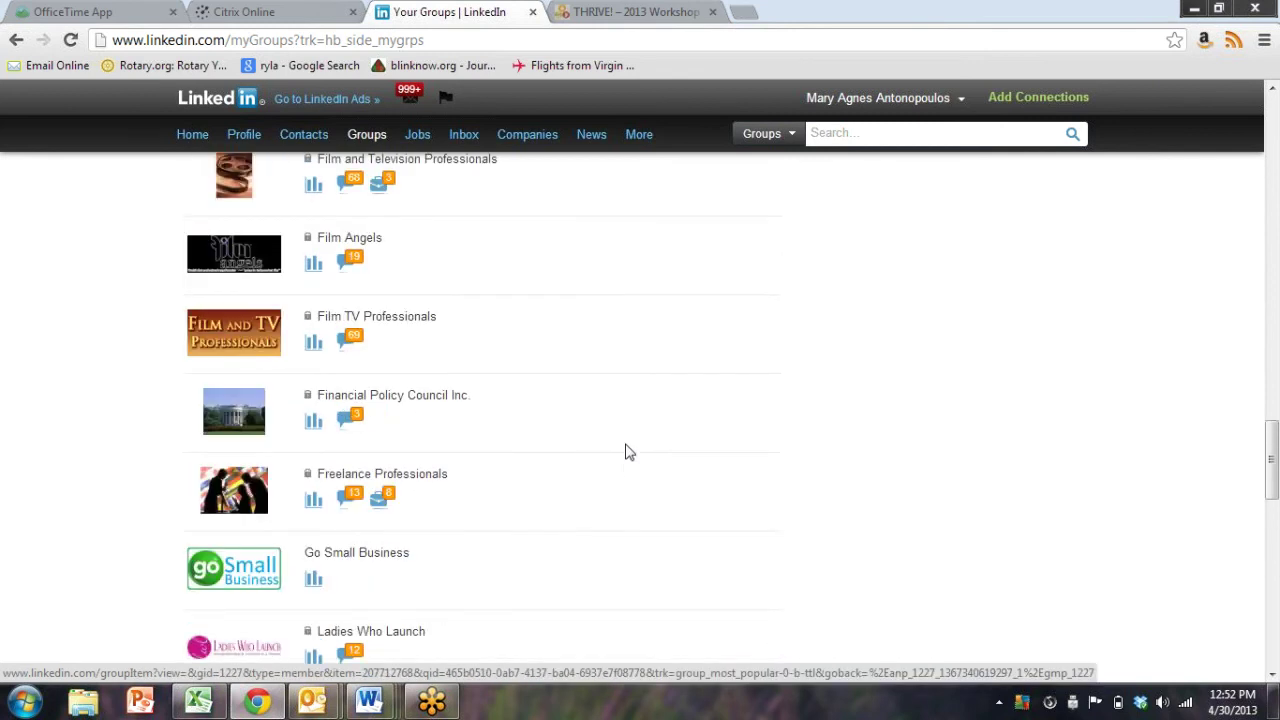
{"action": "scroll", "coordinate": [623, 451], "scroll_direction": "up", "scroll_amount": 1}
{"action": "scroll", "coordinate": [623, 451], "scroll_direction": "up", "scroll_amount": 2}
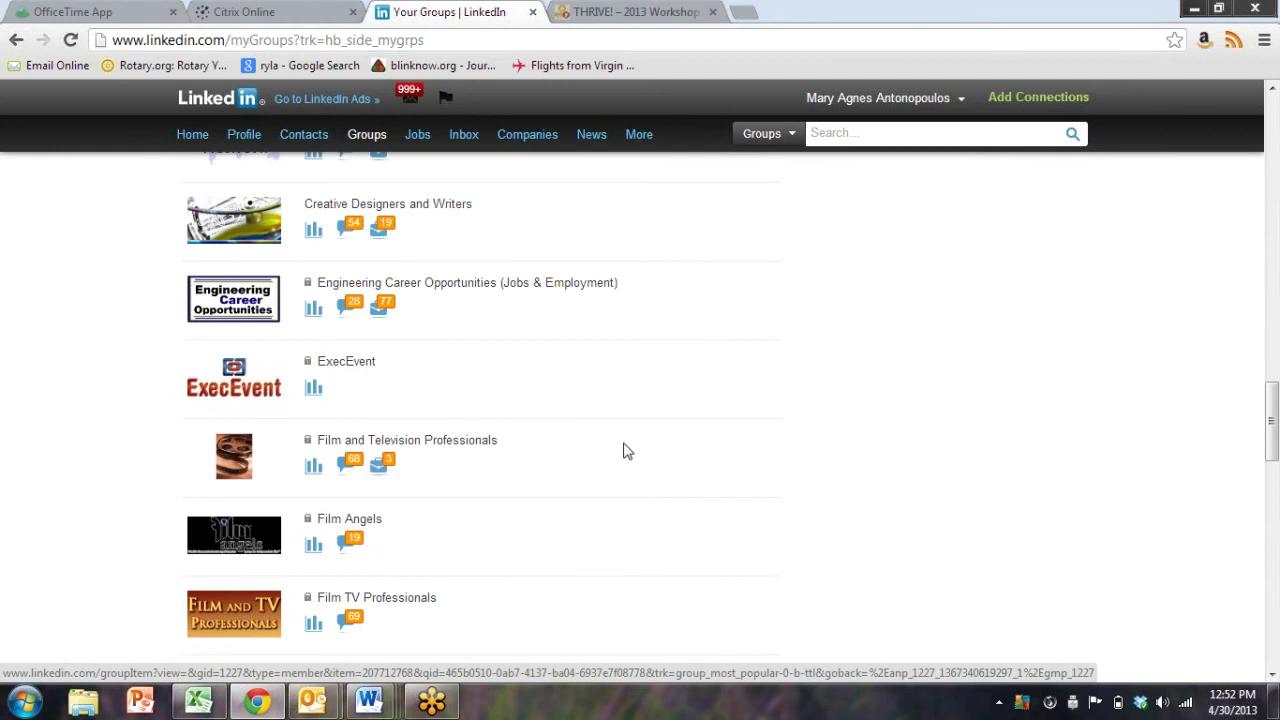
{"action": "scroll", "coordinate": [623, 451], "scroll_direction": "up", "scroll_amount": 4}
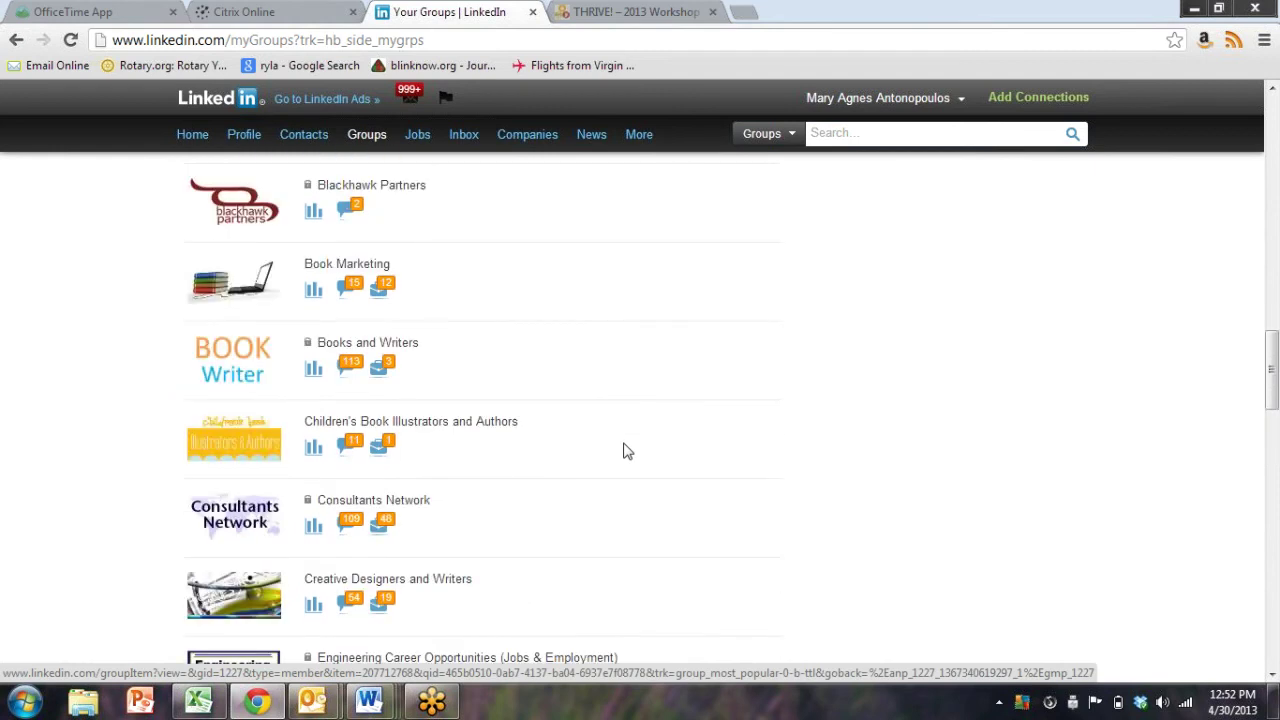
{"action": "scroll", "coordinate": [623, 451], "scroll_direction": "up", "scroll_amount": 2}
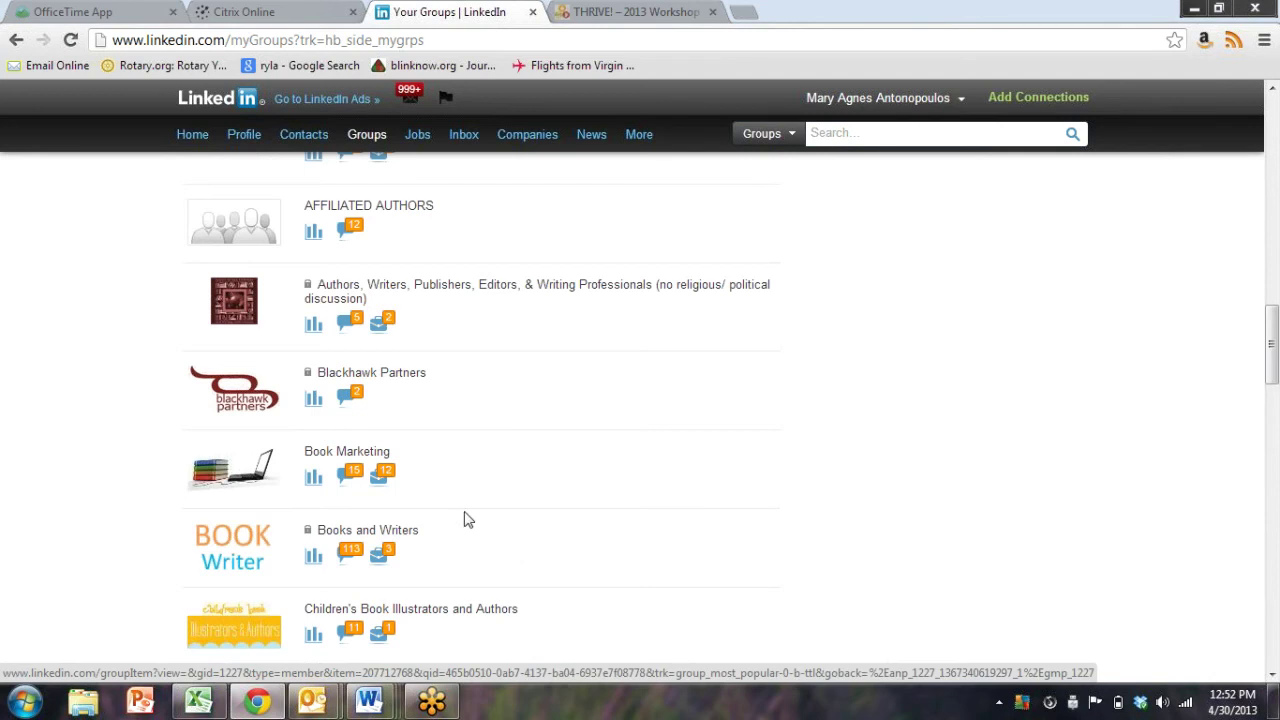
Open Books and Writers, view Your Activity, and list Discussions You've Joined
{"action": "left_click", "coordinate": [388, 534]}
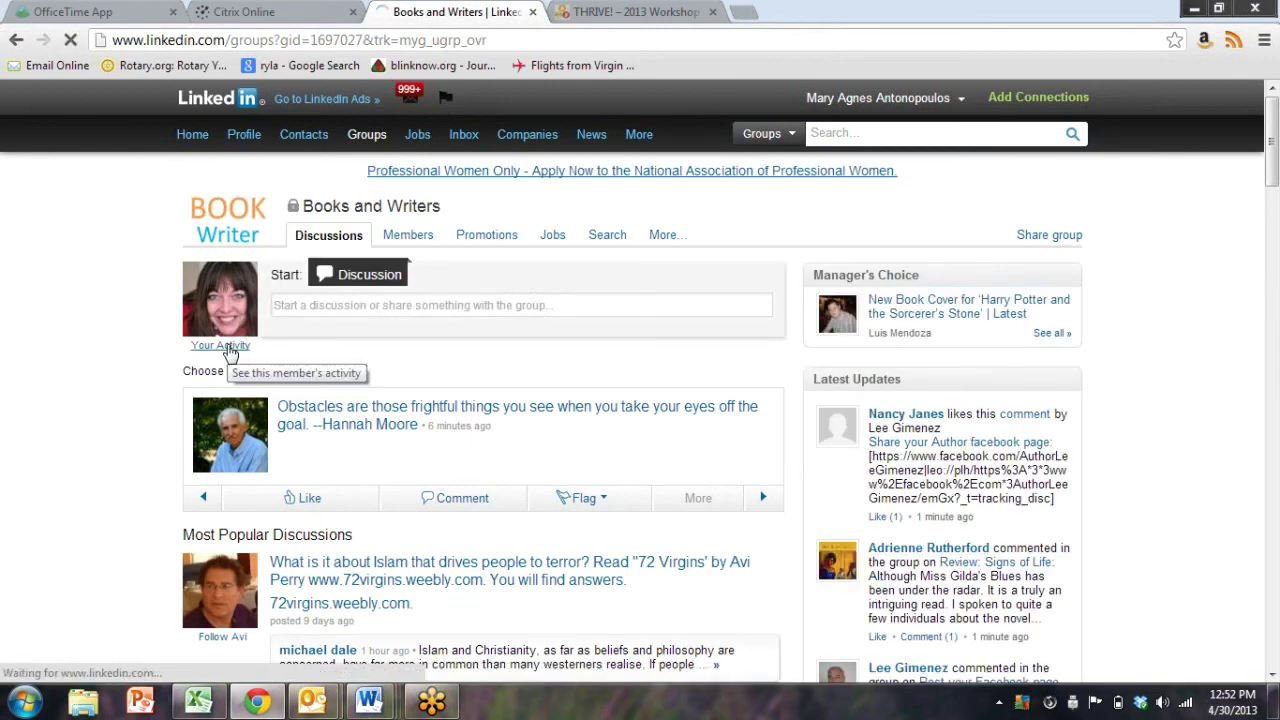
{"action": "left_click", "coordinate": [222, 346]}
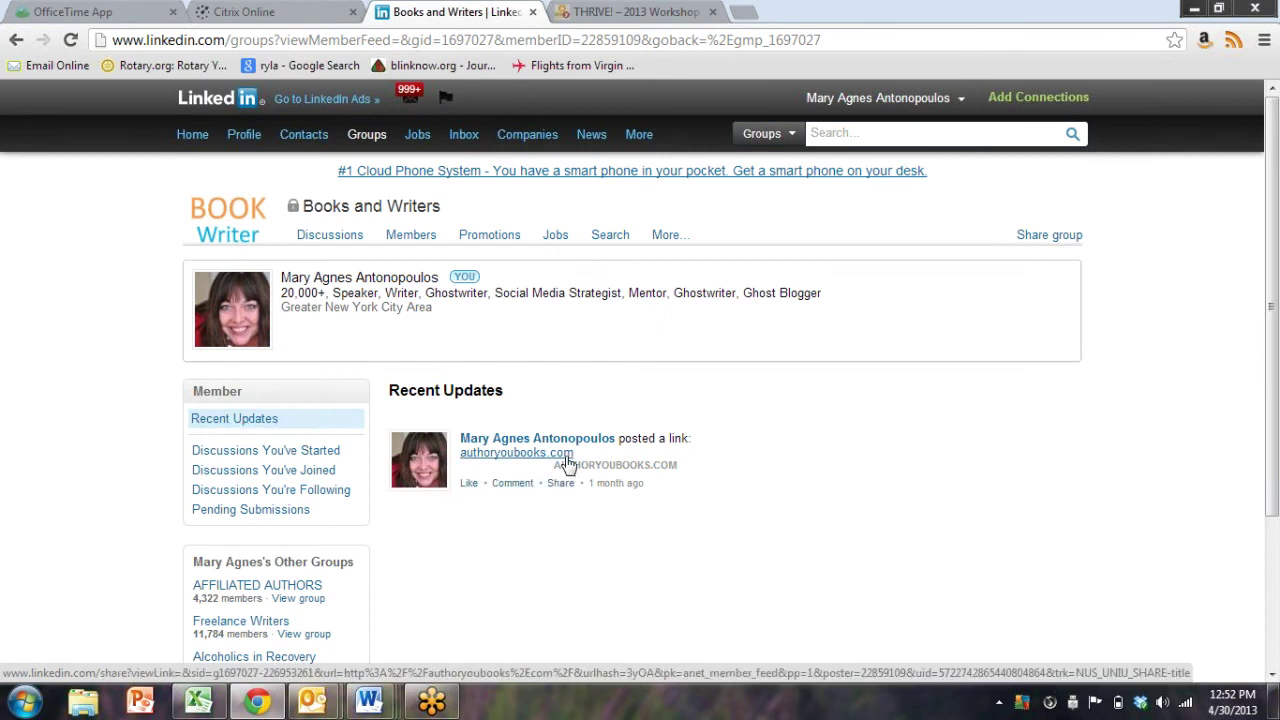
{"action": "scroll", "coordinate": [565, 490], "scroll_direction": "down", "scroll_amount": 2}
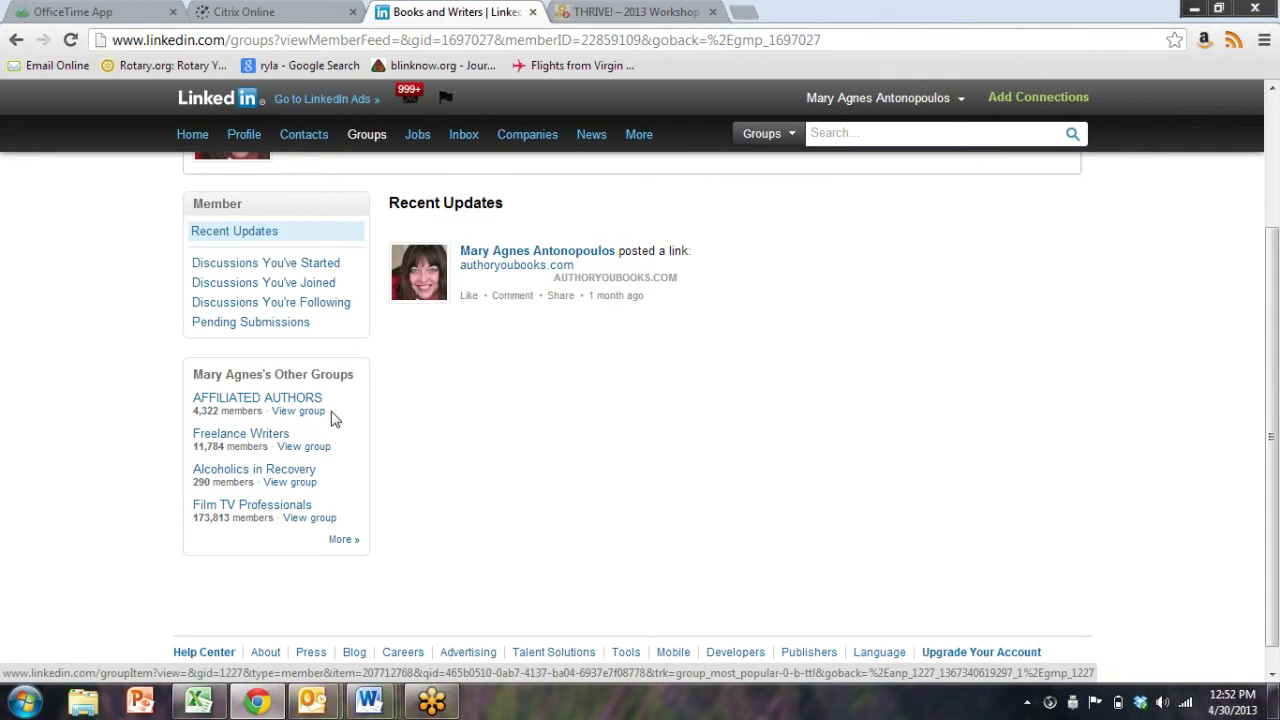
{"action": "left_click", "coordinate": [262, 287]}
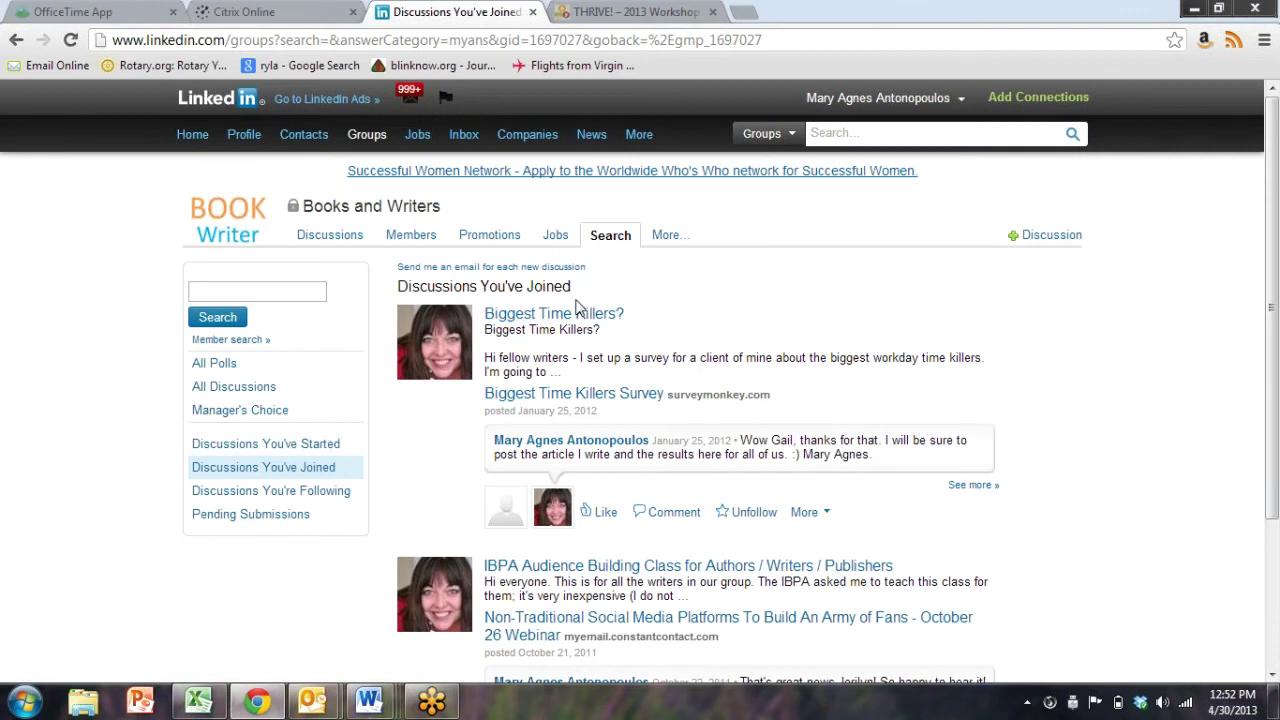
{"action": "scroll", "coordinate": [586, 325], "scroll_direction": "down", "scroll_amount": 3}
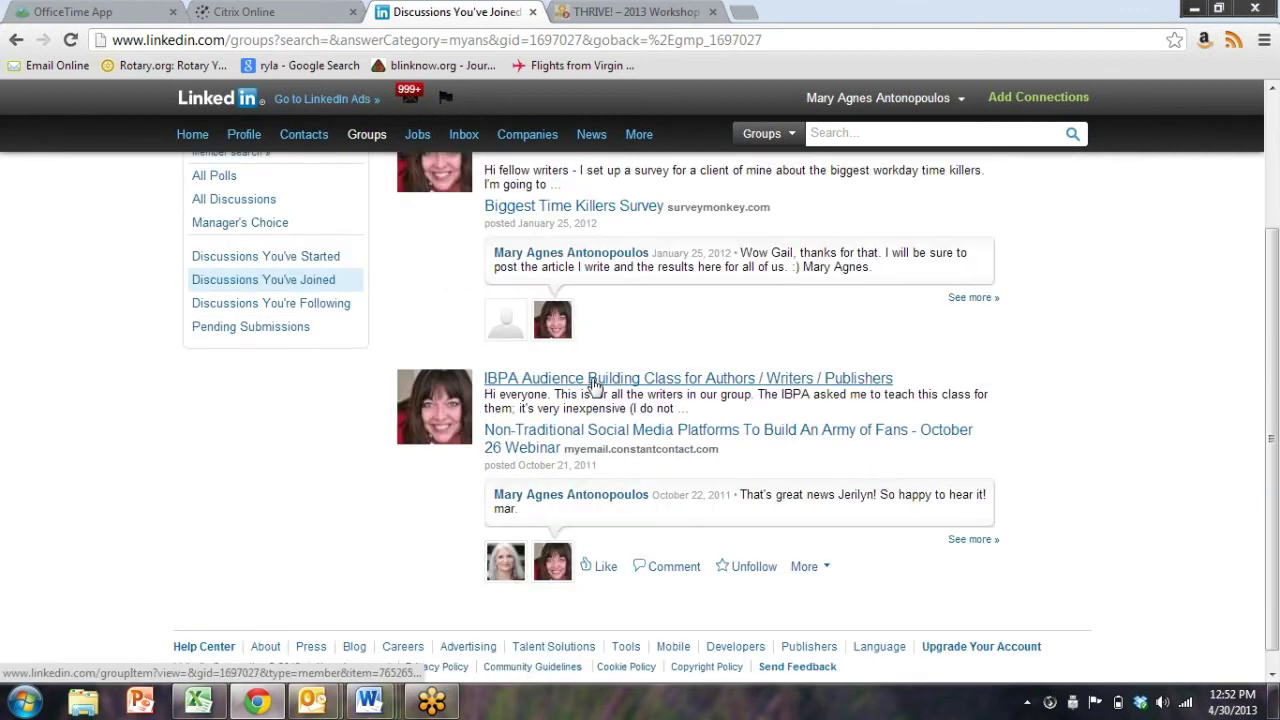
{"action": "scroll", "coordinate": [592, 385], "scroll_direction": "up", "scroll_amount": 3}
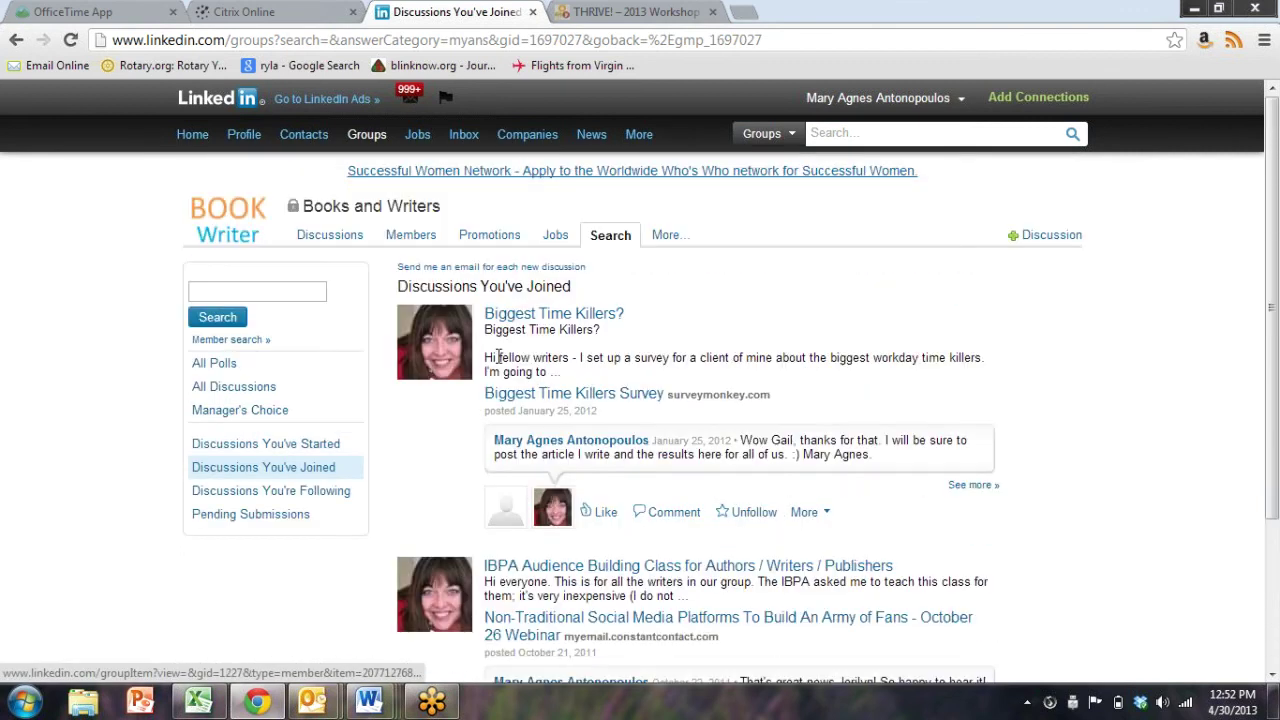
{"action": "left_click", "coordinate": [314, 235]}
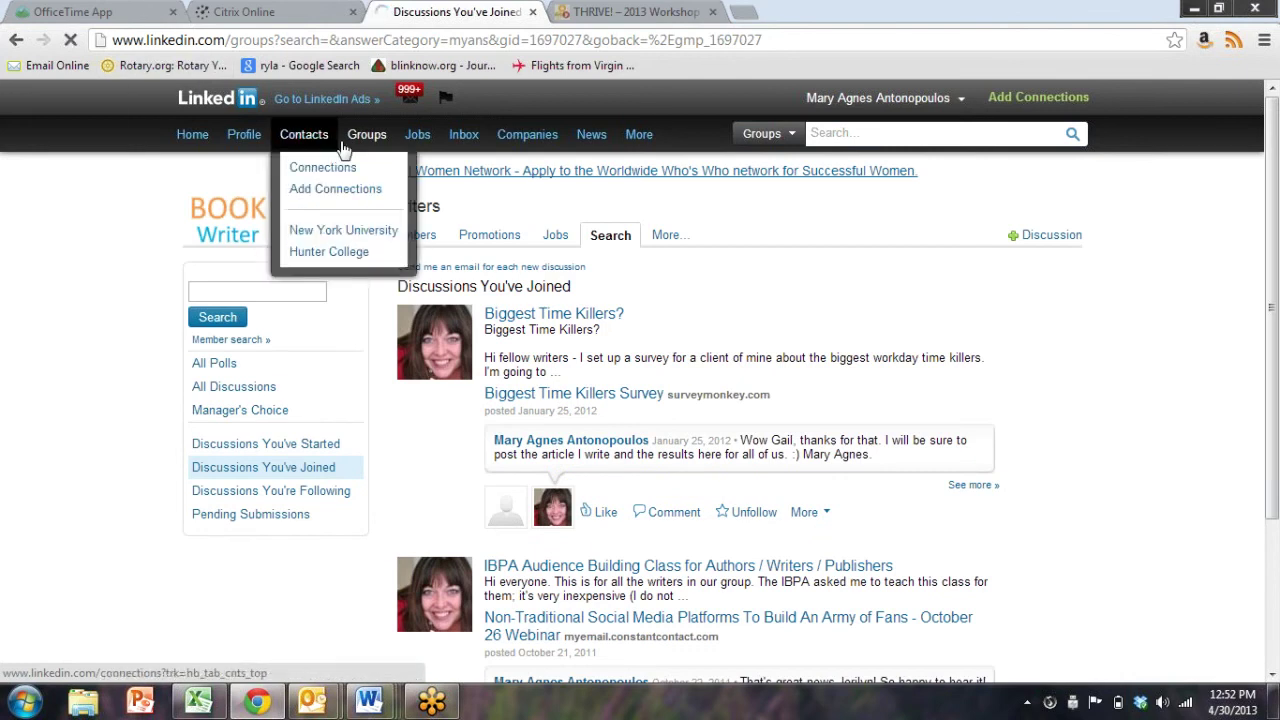
Scroll your groups and open New York Women in Communications' 6,177-member list
{"action": "mouse_move", "coordinate": [366, 134]}
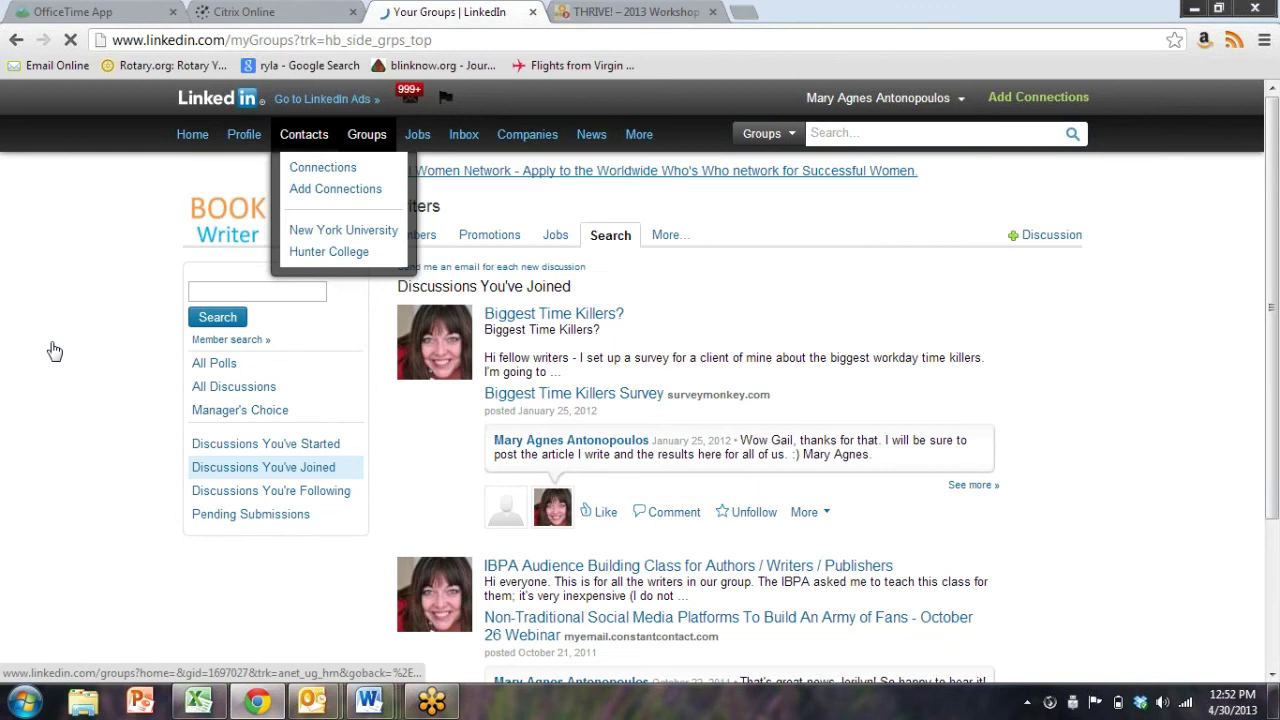
{"action": "scroll", "coordinate": [588, 416], "scroll_direction": "down", "scroll_amount": 1}
{"action": "scroll", "coordinate": [600, 400], "scroll_direction": "down", "scroll_amount": 2}
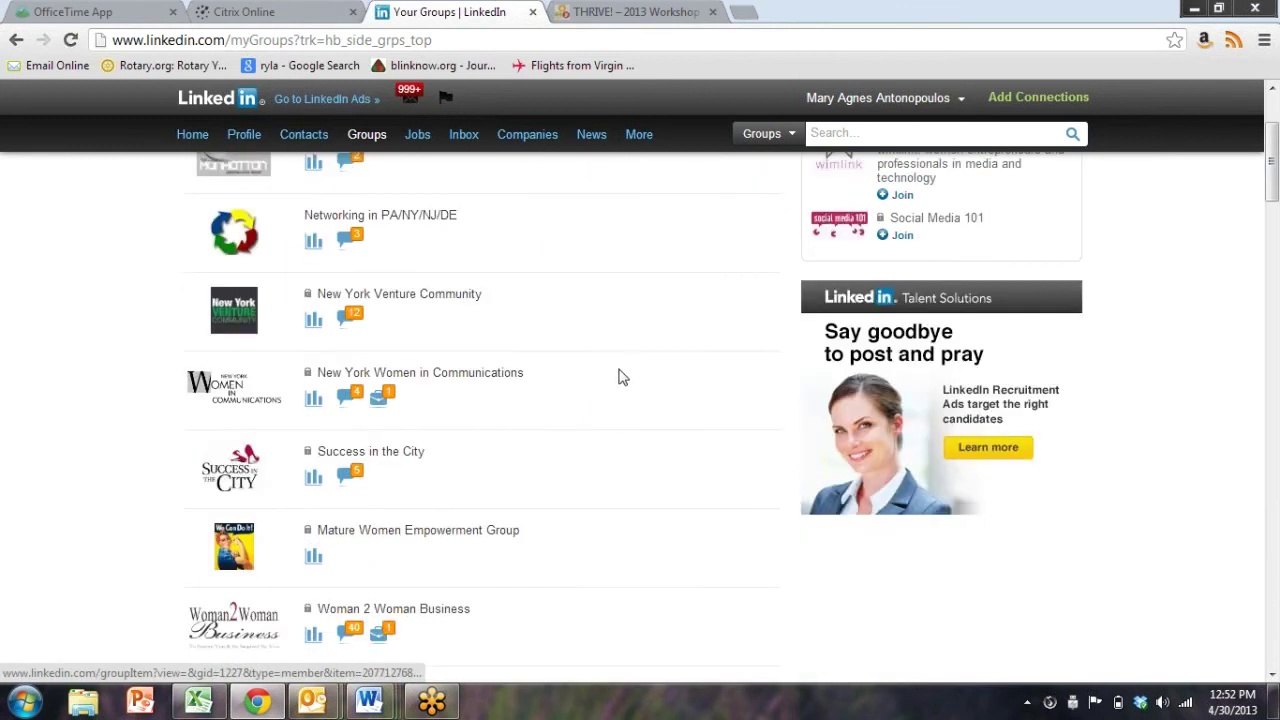
{"action": "scroll", "coordinate": [466, 233], "scroll_direction": "up", "scroll_amount": 1}
{"action": "scroll", "coordinate": [440, 330], "scroll_direction": "up", "scroll_amount": 2}
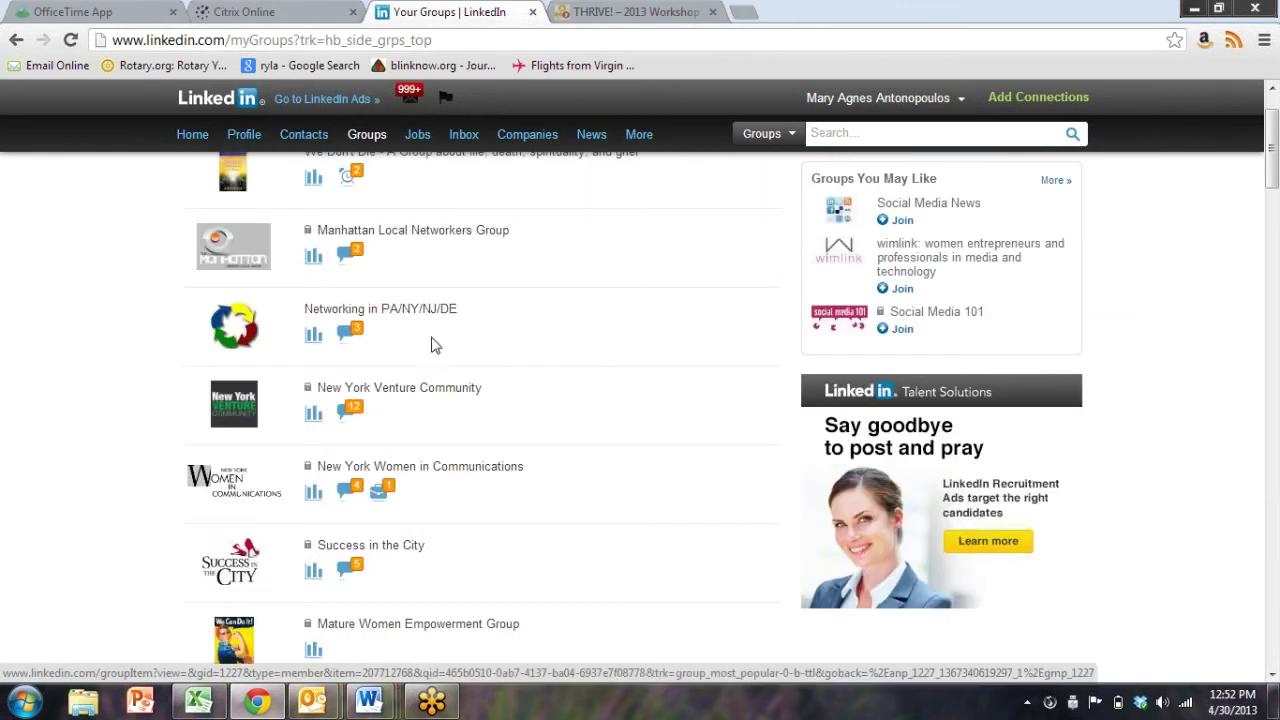
{"action": "scroll", "coordinate": [520, 320], "scroll_direction": "down", "scroll_amount": 2}
{"action": "left_click", "coordinate": [508, 378]}
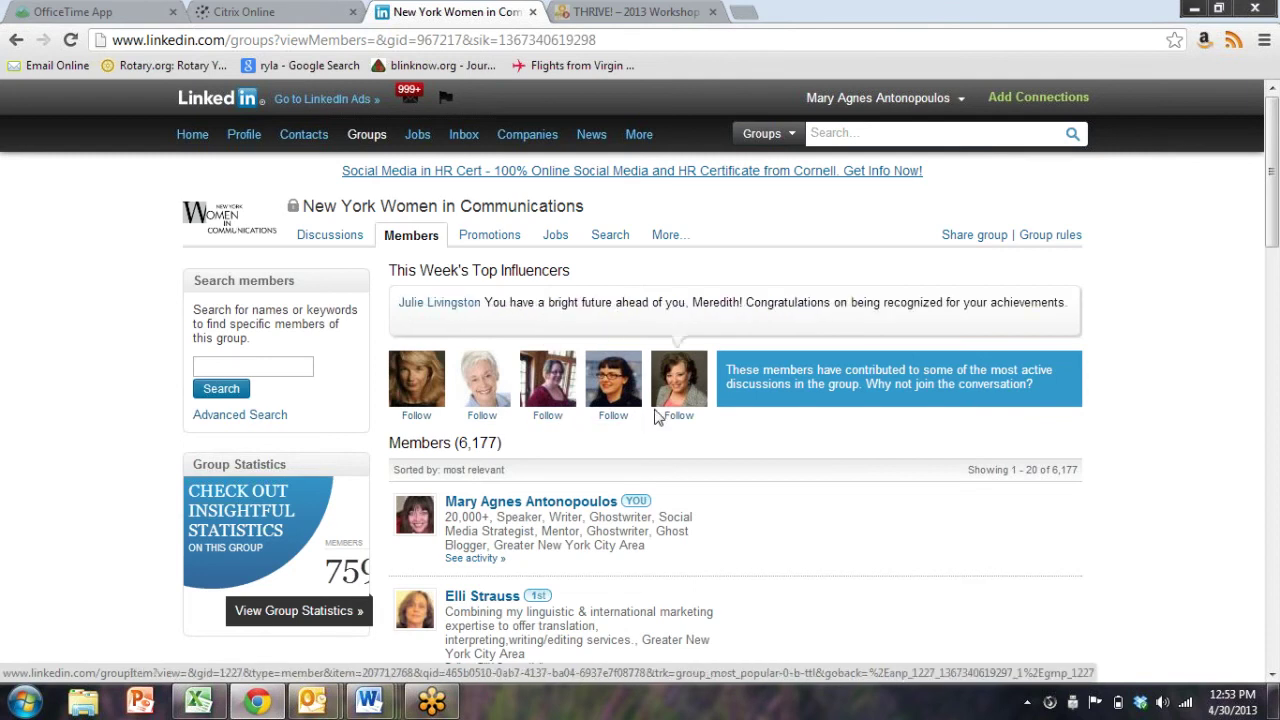
Search for the member's full name, which finds no matching groups
{"action": "mouse_move", "coordinate": [878, 98]}
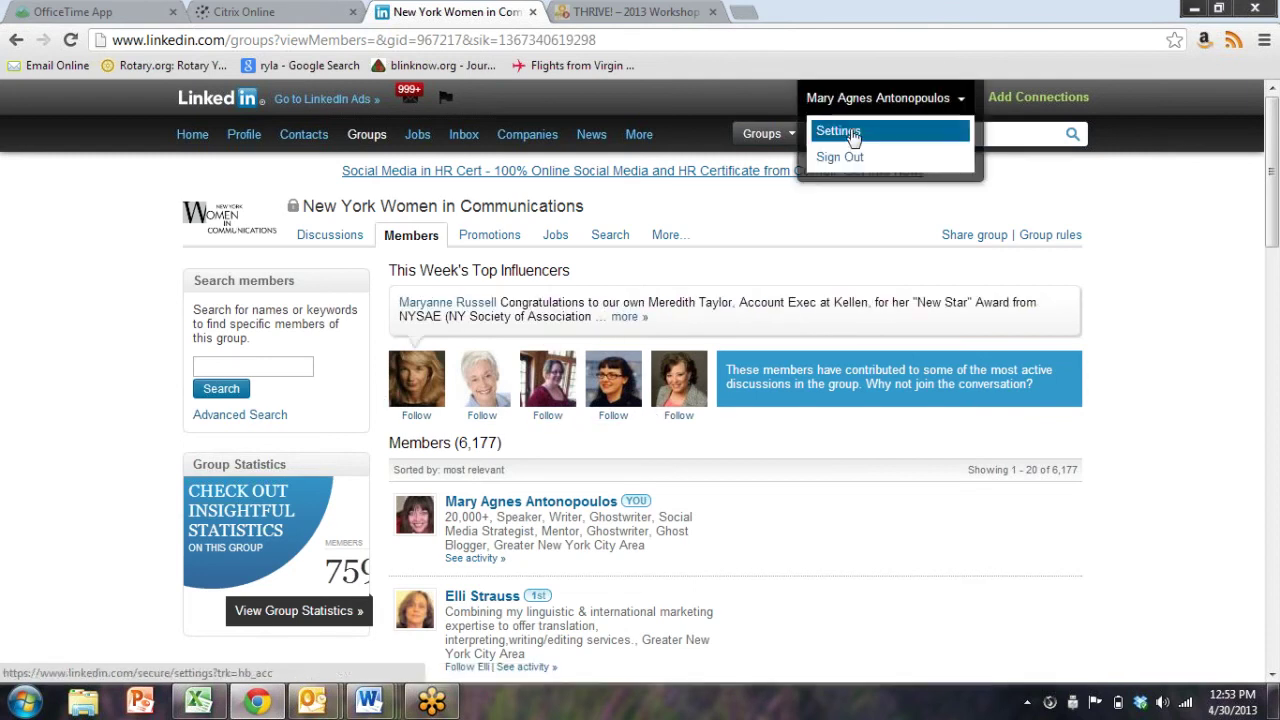
{"action": "left_click", "coordinate": [914, 133]}
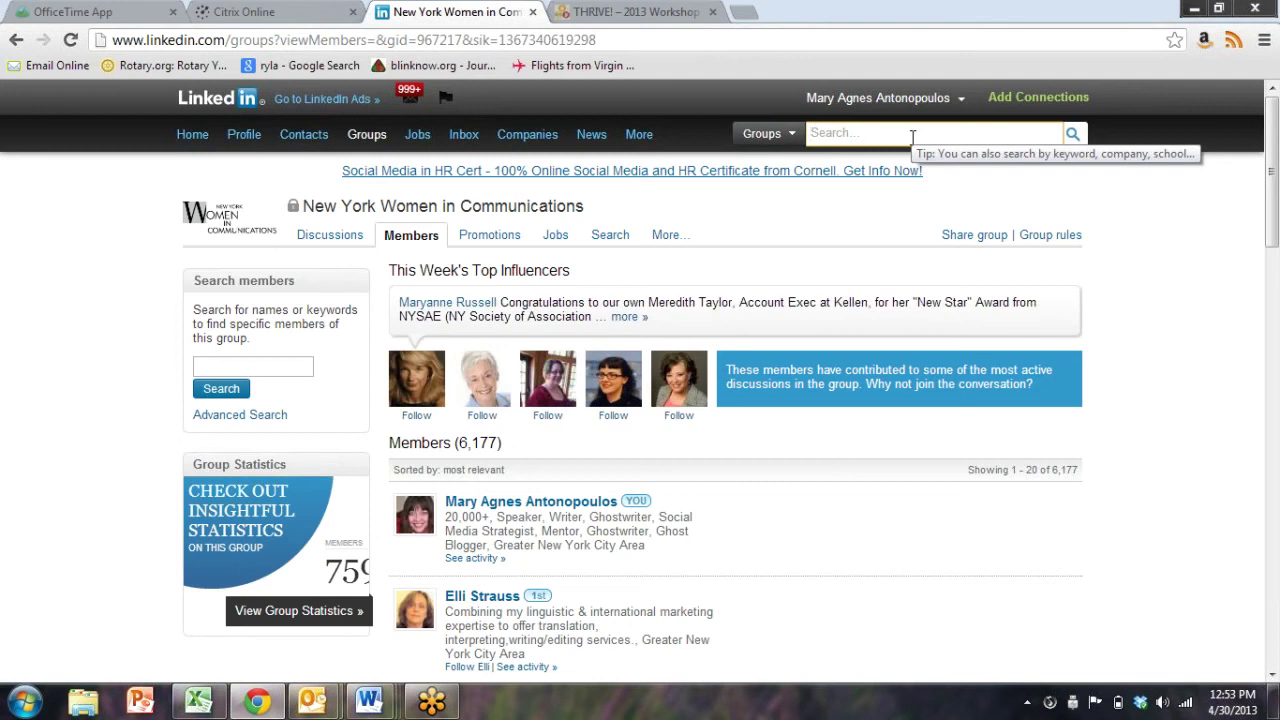
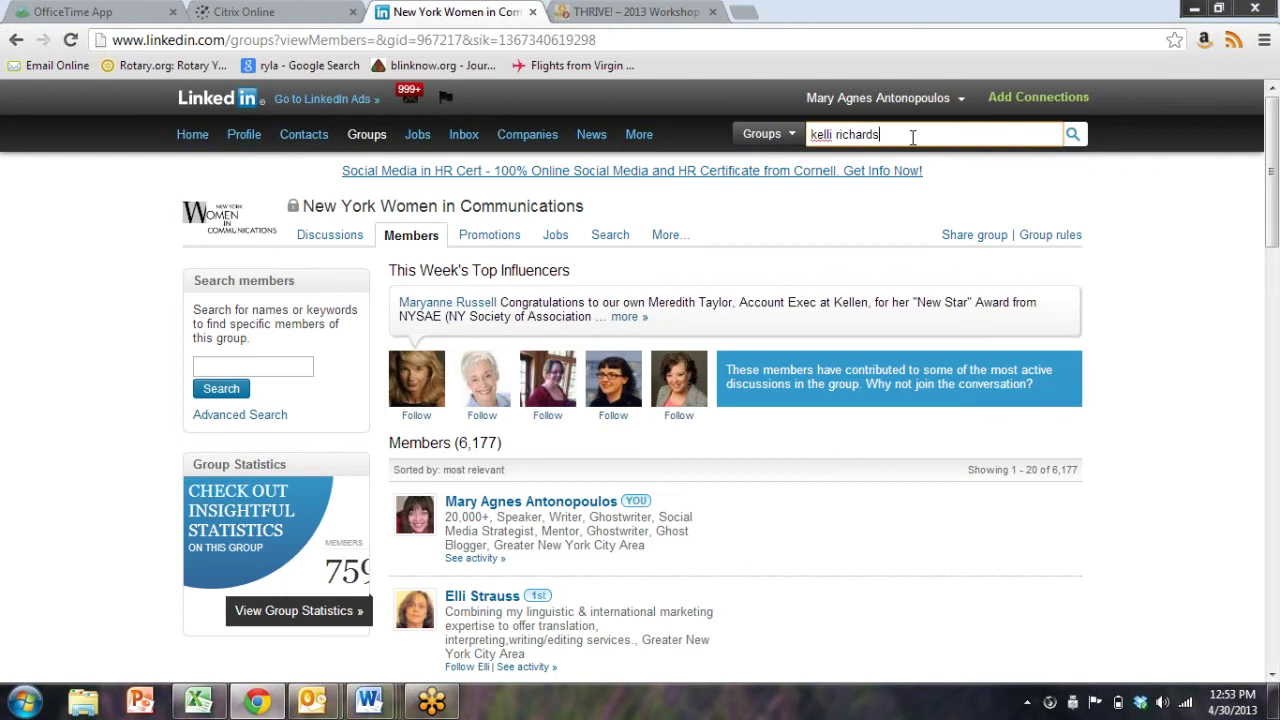
{"action": "key", "text": "Return"}
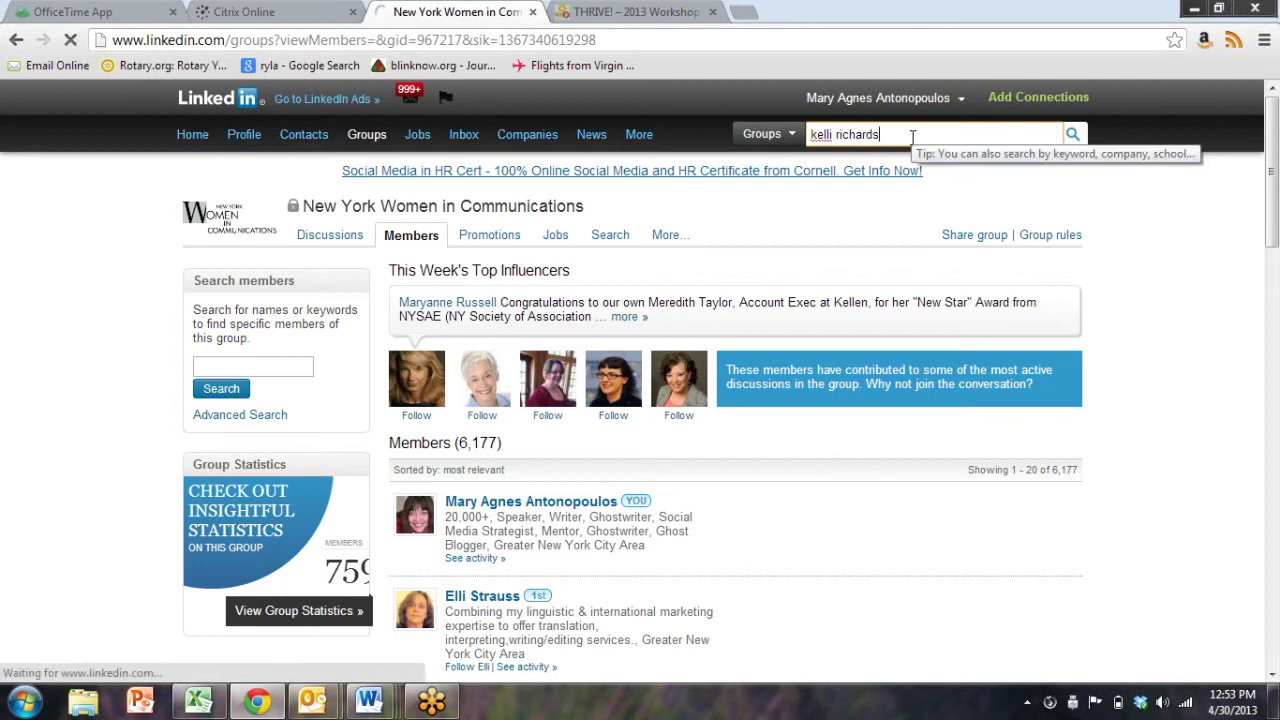
{"action": "left_click", "coordinate": [1073, 135]}
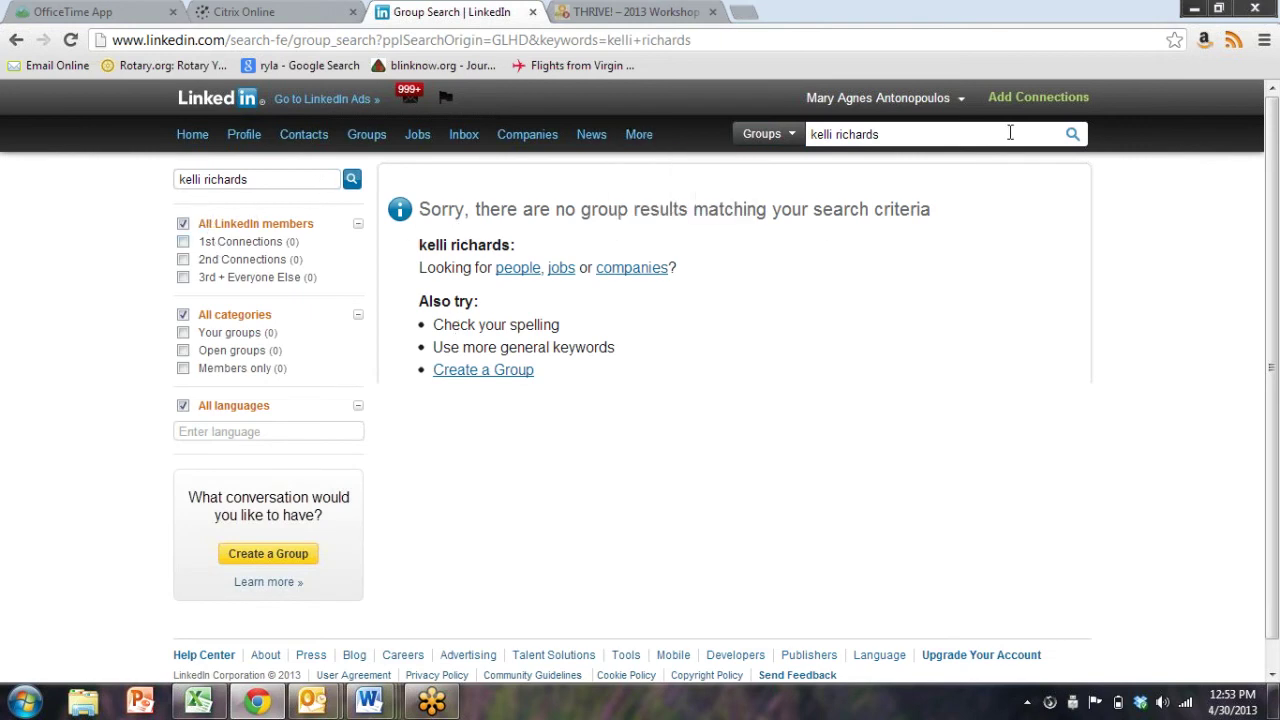
Switch the search type from Groups to People and rerun it, getting 37 results
{"action": "left_click", "coordinate": [966, 132]}
{"action": "left_click", "coordinate": [789, 135]}
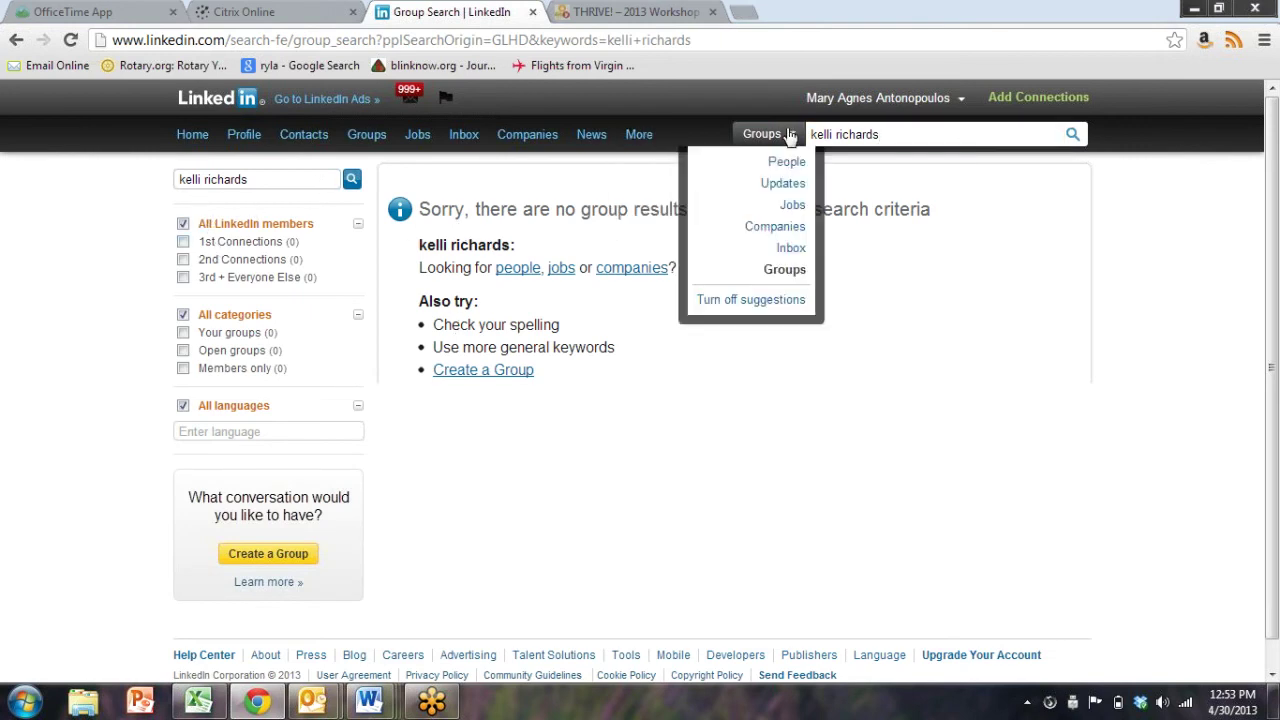
{"action": "left_click", "coordinate": [794, 162]}
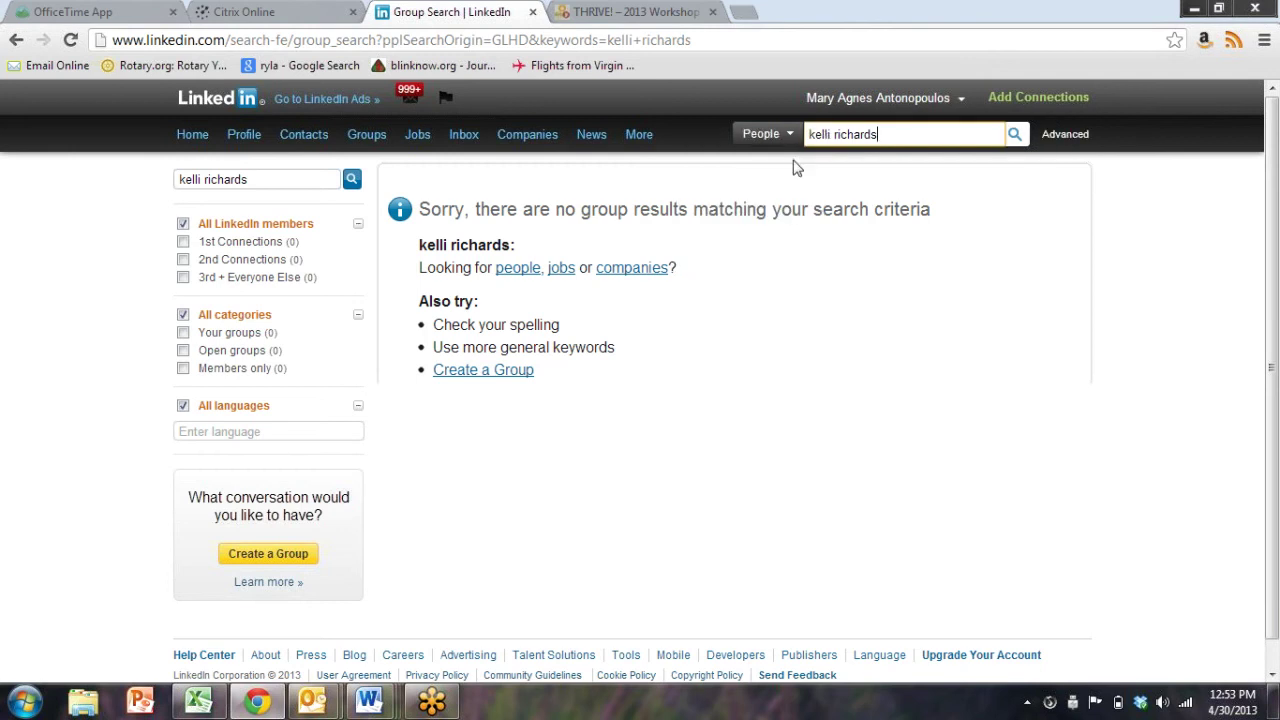
{"action": "left_click", "coordinate": [1015, 135]}
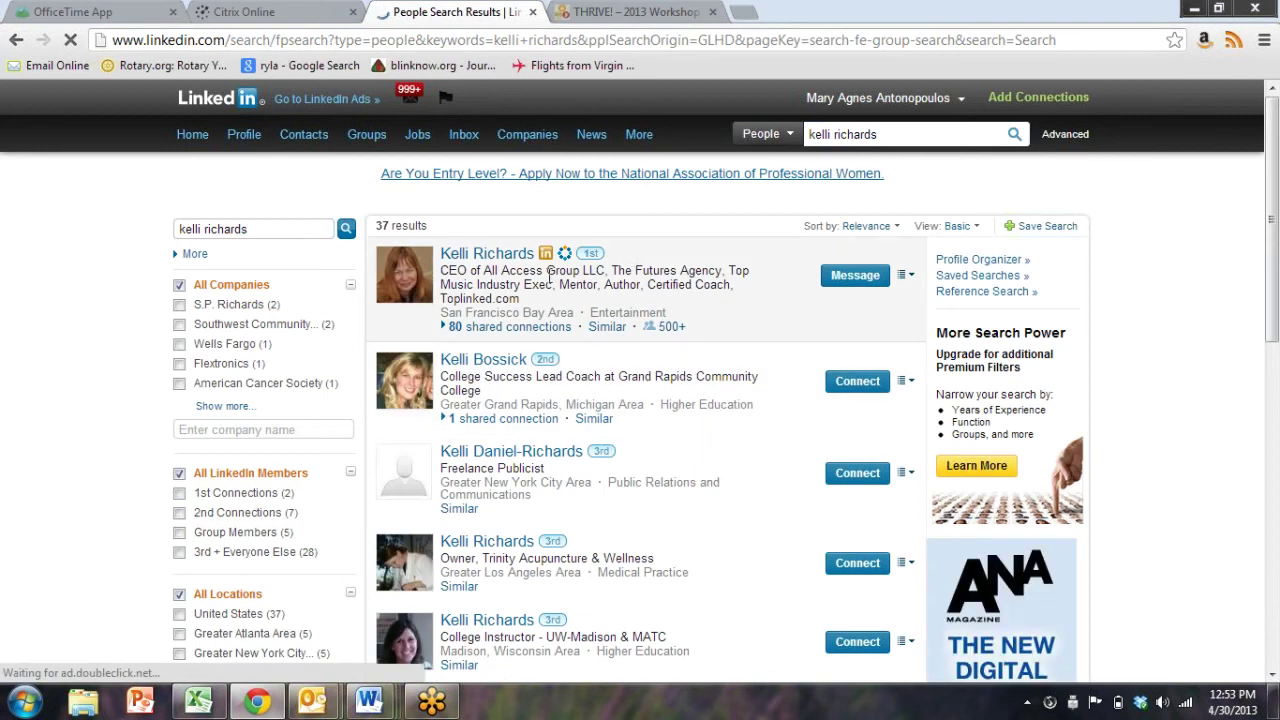
Open the top result's profile, scroll to its groups, and open Alley to the Valley
{"action": "left_click", "coordinate": [476, 256]}
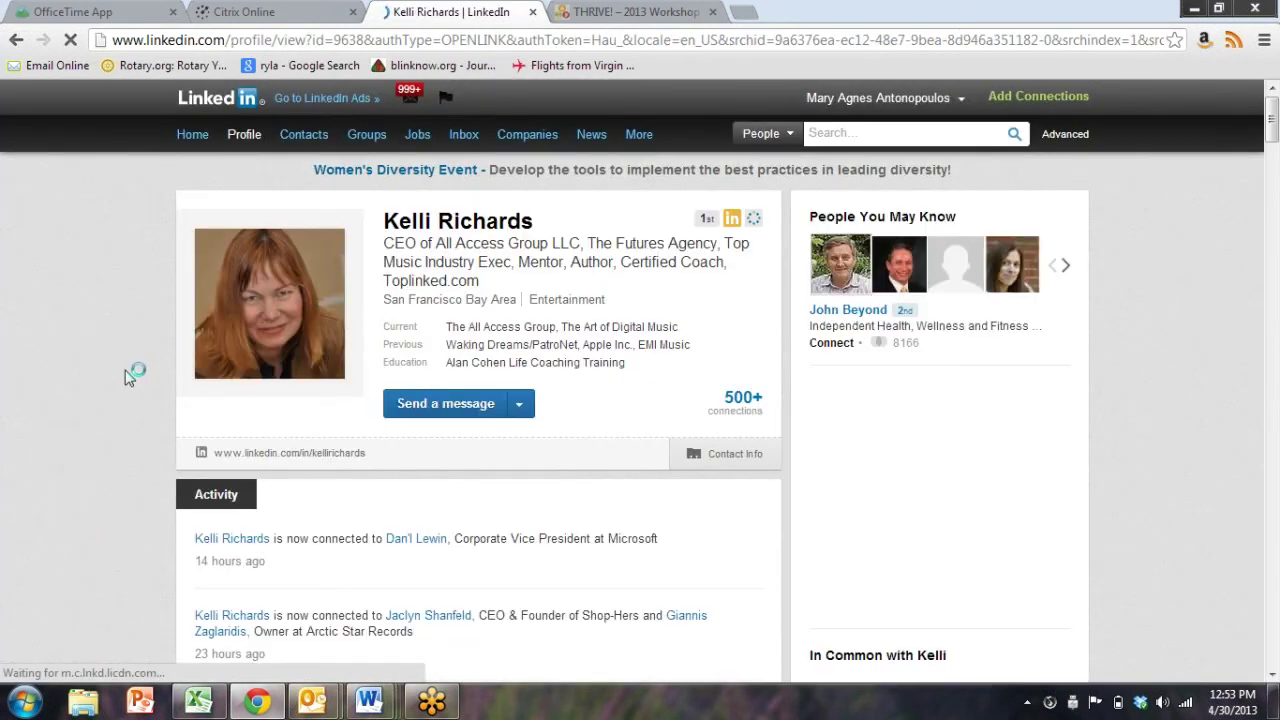
{"action": "scroll", "coordinate": [106, 391], "scroll_direction": "down", "scroll_amount": 2}
{"action": "scroll", "coordinate": [106, 391], "scroll_direction": "down", "scroll_amount": 20}
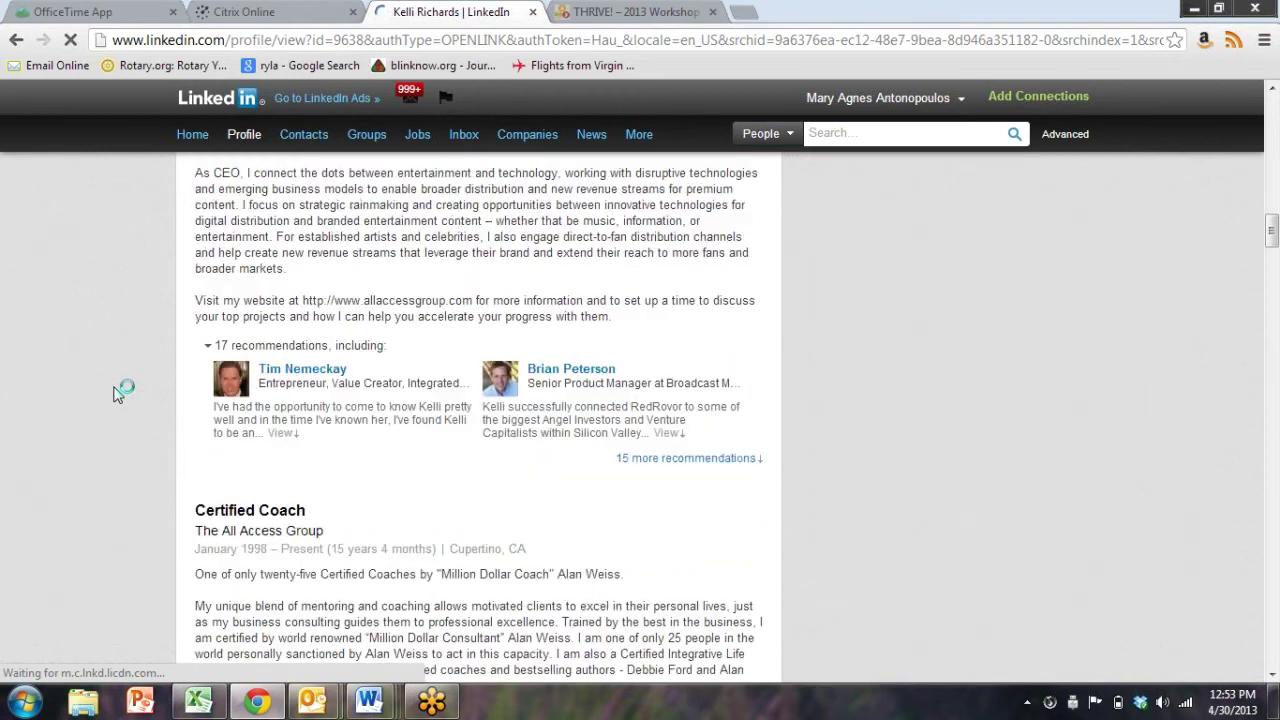
{"action": "scroll", "coordinate": [115, 392], "scroll_direction": "down", "scroll_amount": 20}
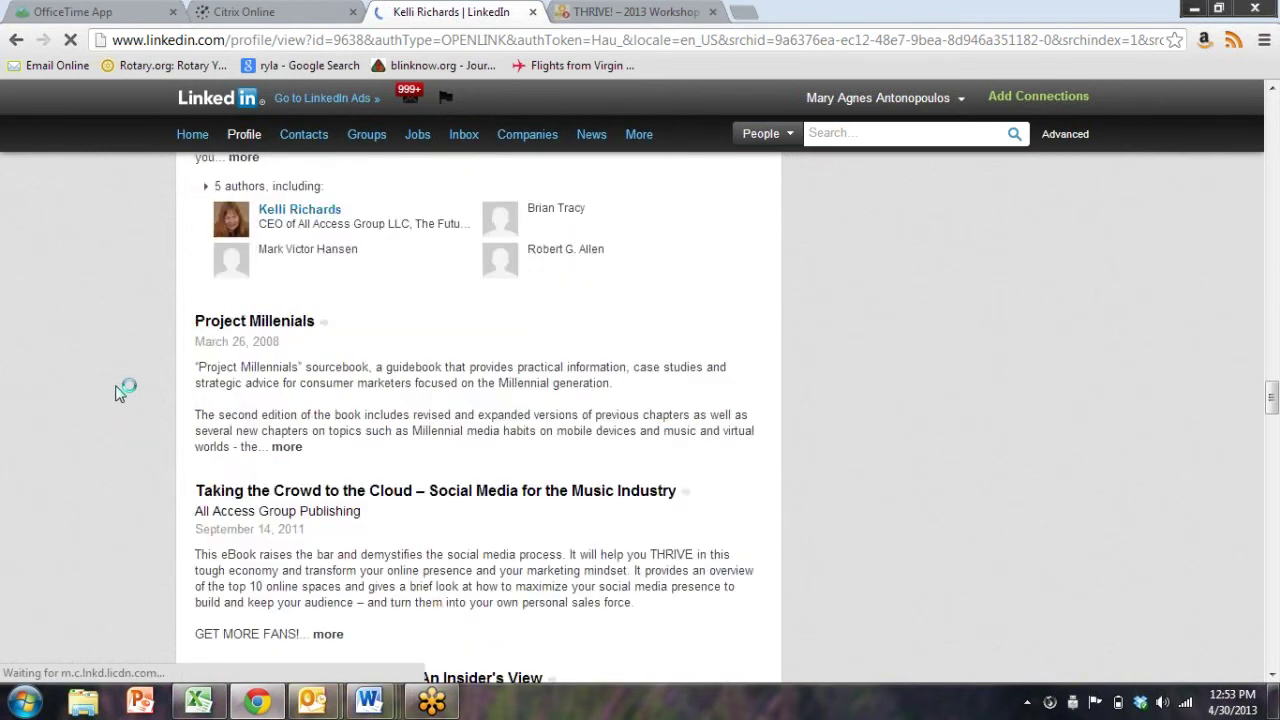
{"action": "scroll", "coordinate": [115, 392], "scroll_direction": "down", "scroll_amount": 20}
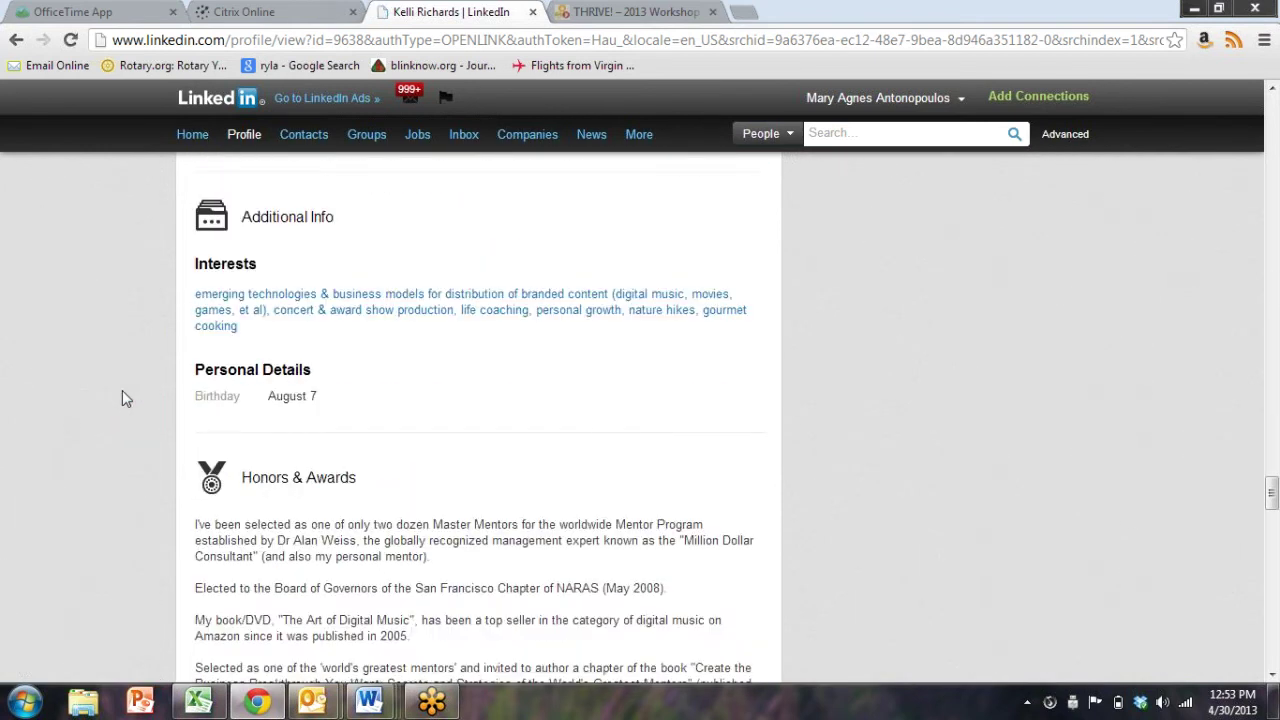
{"action": "scroll", "coordinate": [126, 397], "scroll_direction": "down", "scroll_amount": 20}
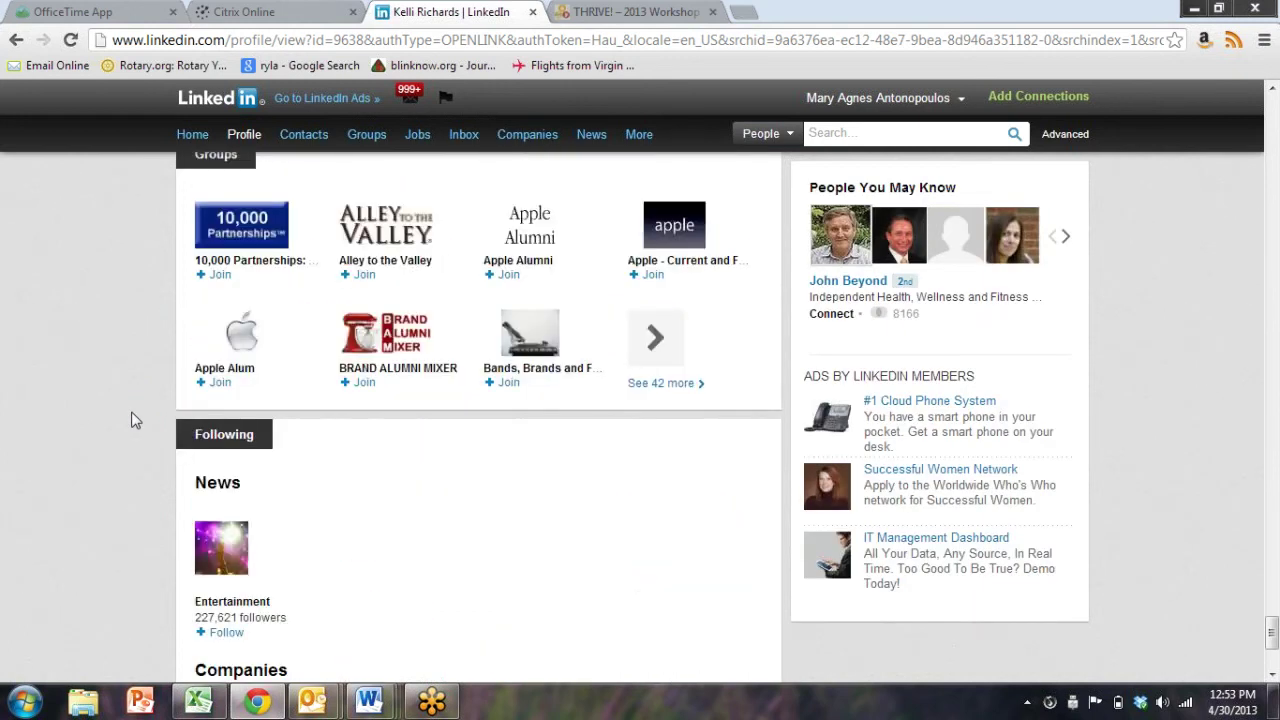
{"action": "scroll", "coordinate": [132, 416], "scroll_direction": "up", "scroll_amount": 1}
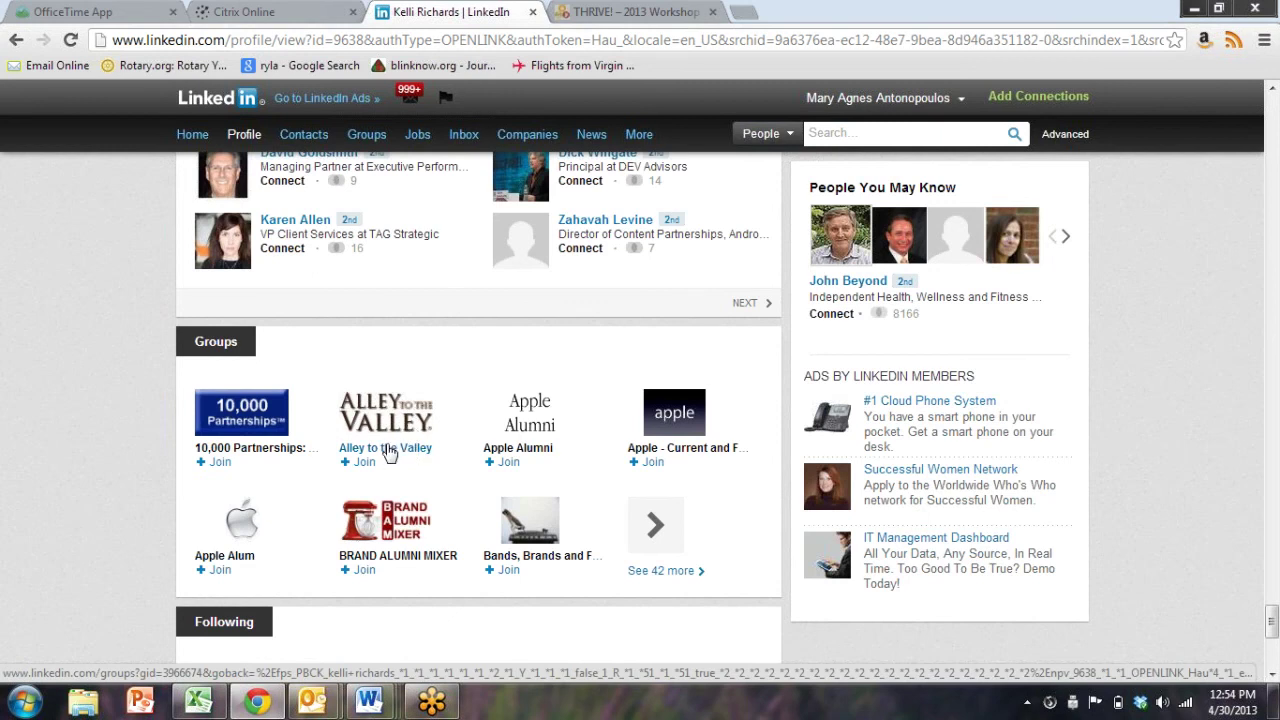
{"action": "left_click", "coordinate": [362, 462]}
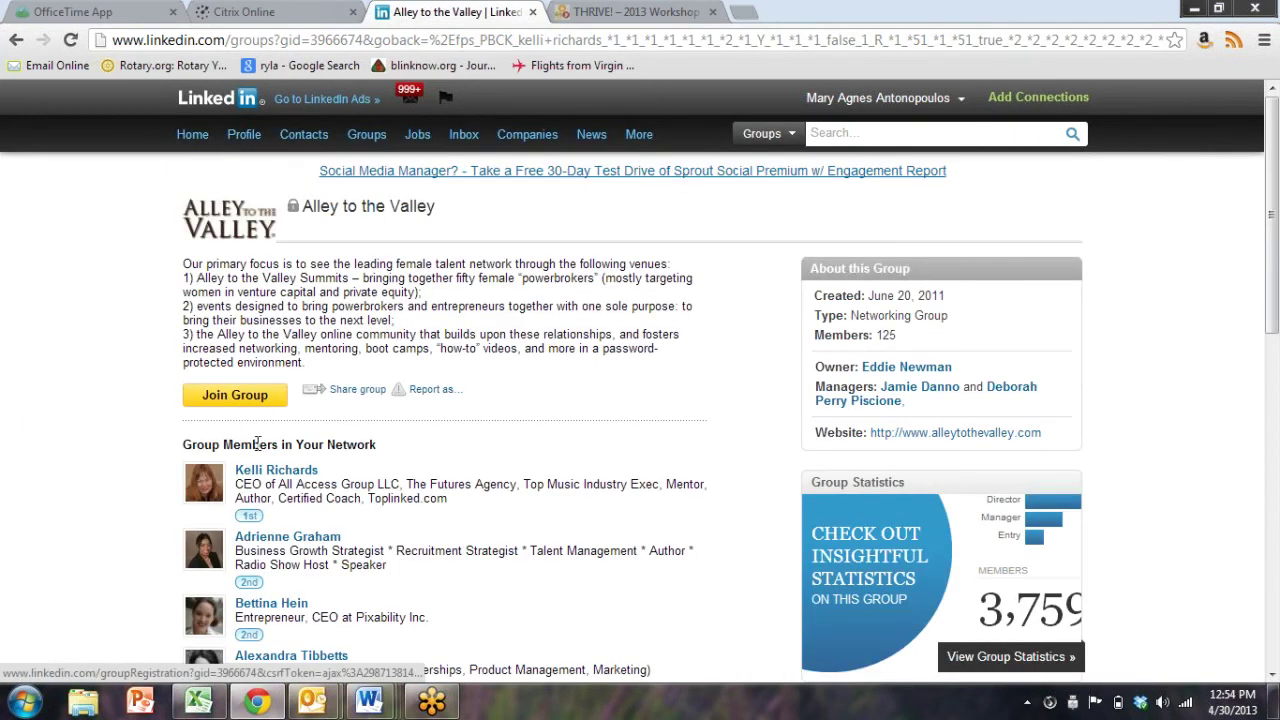
{"action": "left_click", "coordinate": [236, 397]}
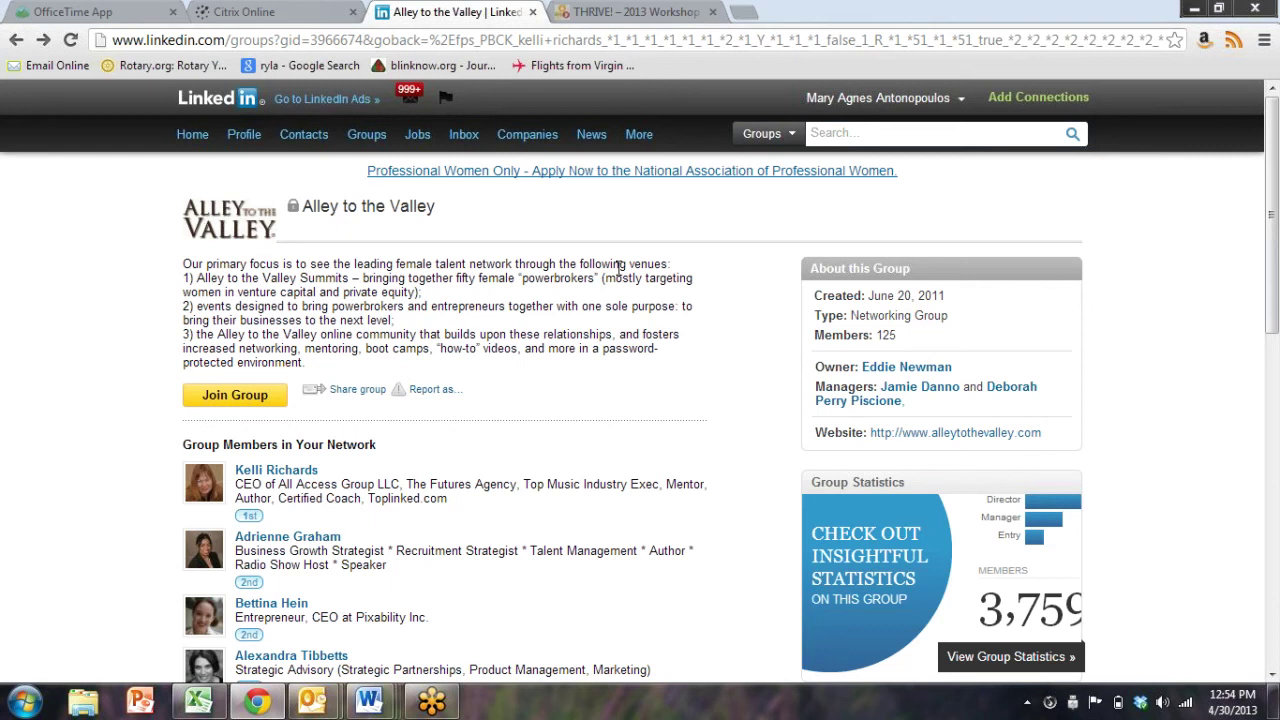
{"action": "mouse_move", "coordinate": [930, 93]}
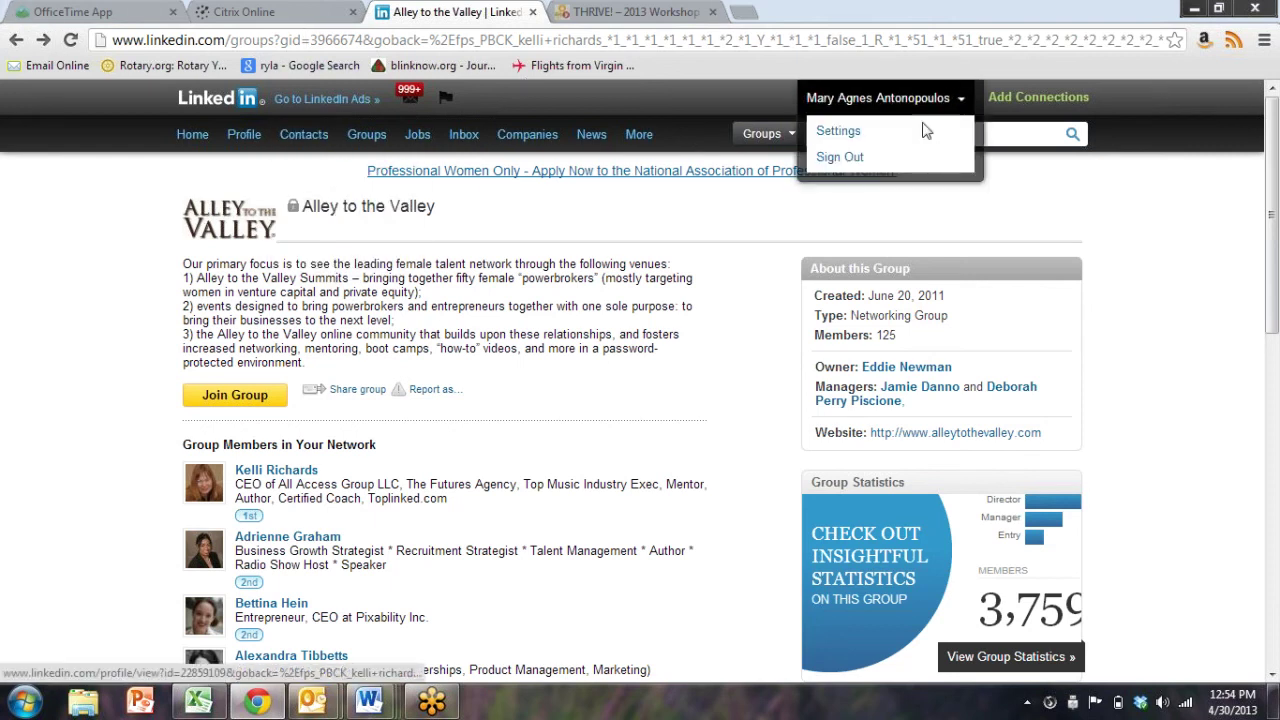
Sign out of the current account and load linkedin.com to reach the sign-in form
{"action": "left_click", "coordinate": [846, 159]}
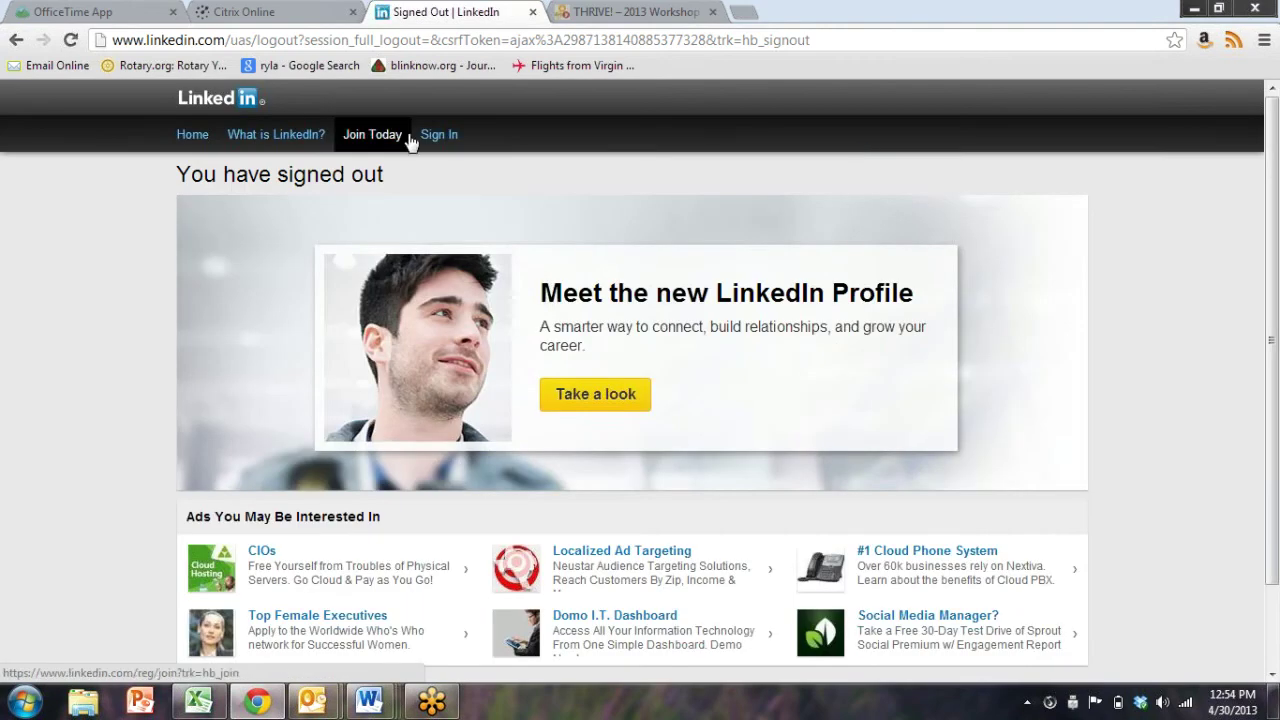
{"action": "left_click", "coordinate": [449, 134]}
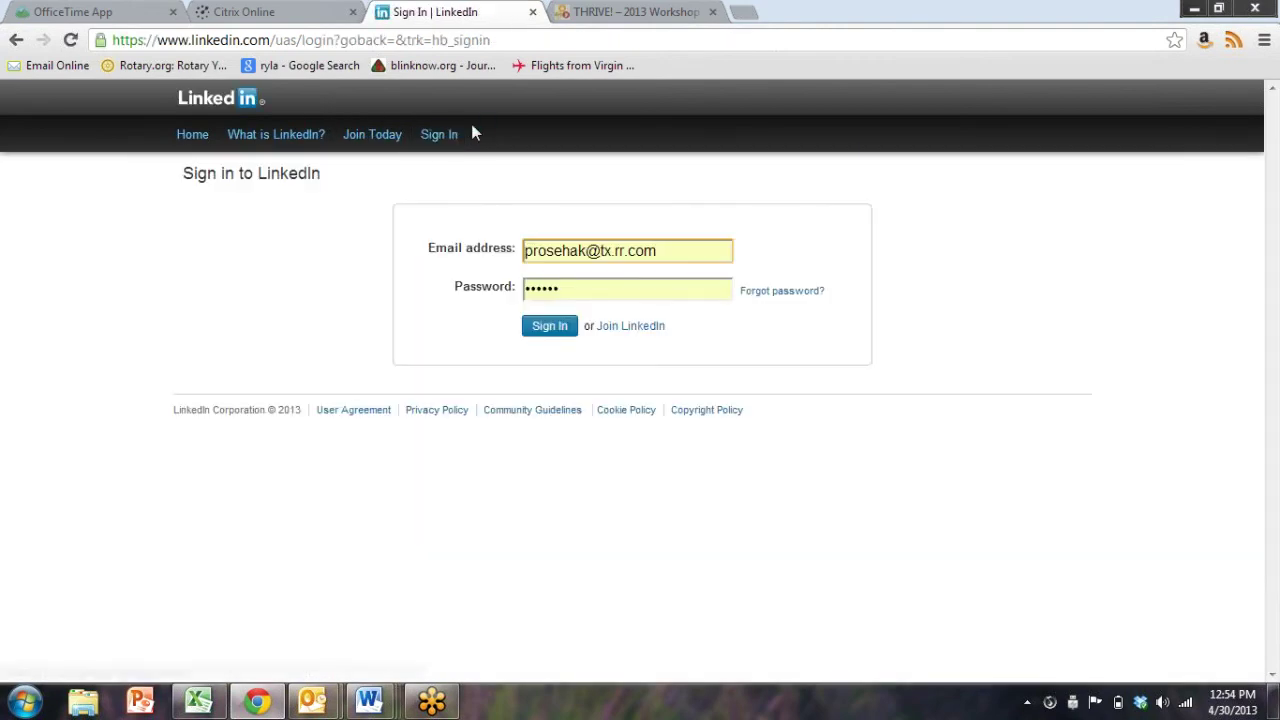
{"action": "key", "text": "ctrl+a"}
{"action": "type", "text": "k"}
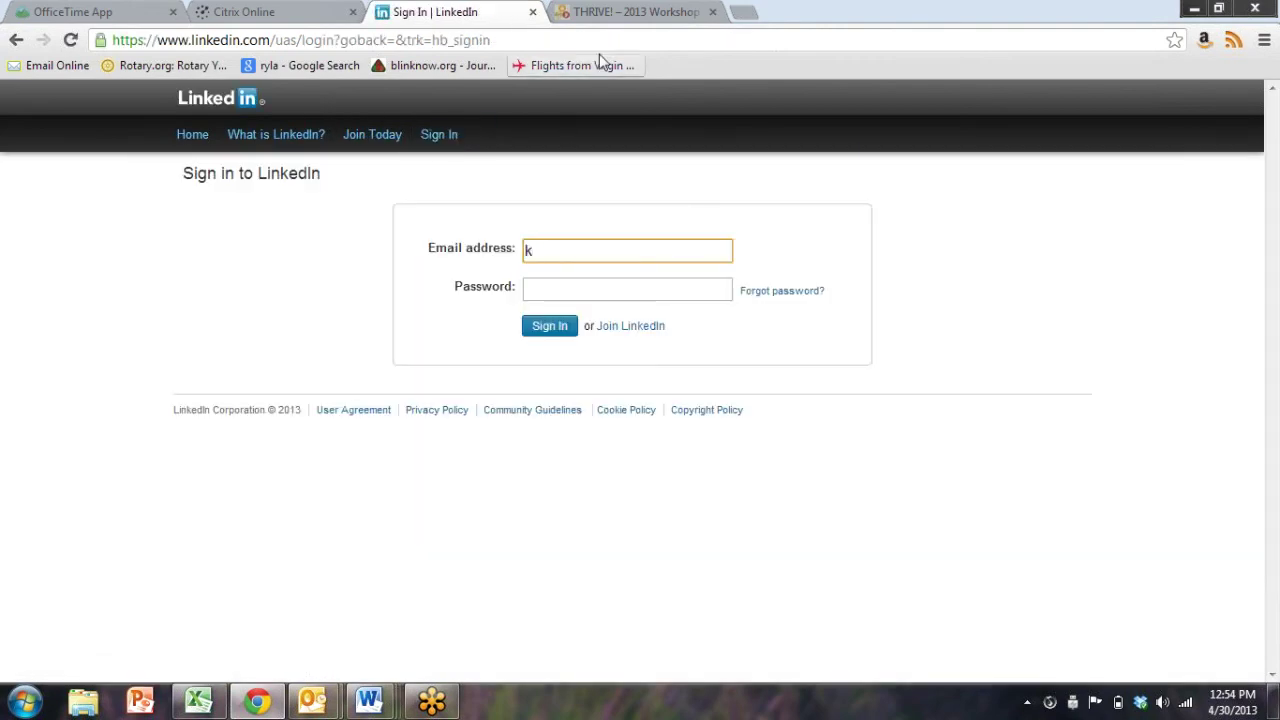
{"action": "type", "text": "linkedin.com"}
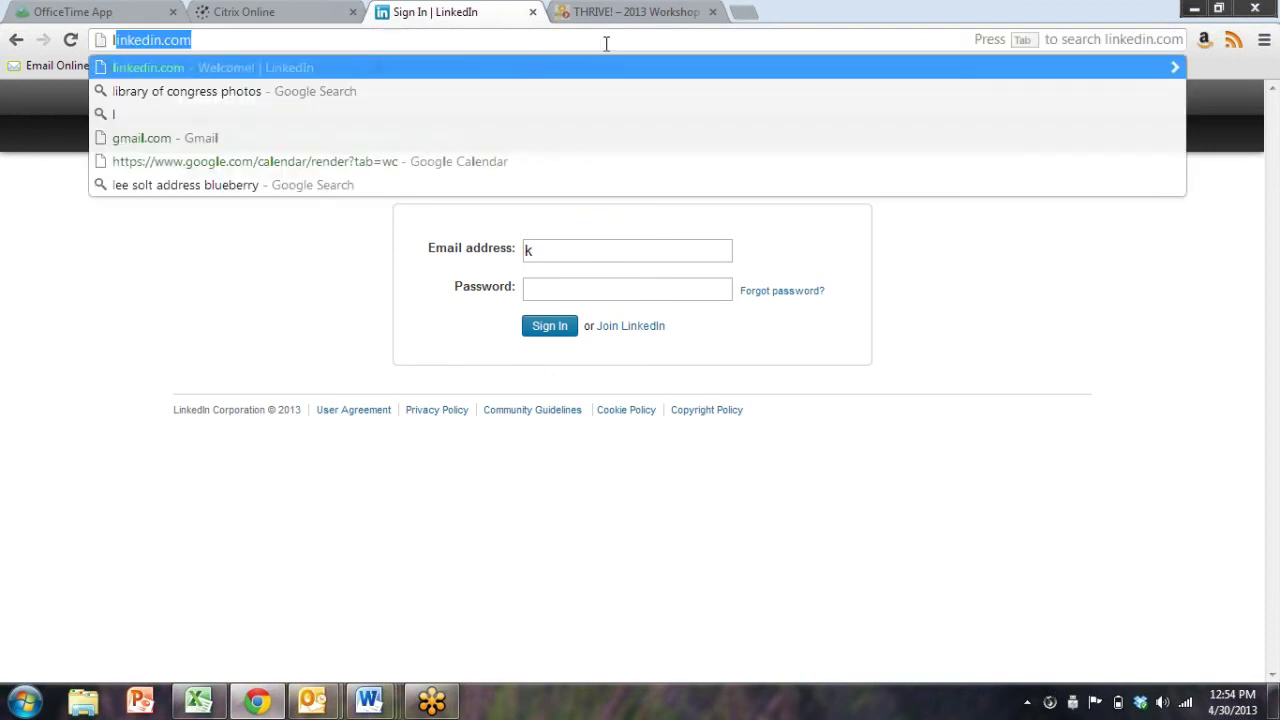
{"action": "key", "text": "Return"}
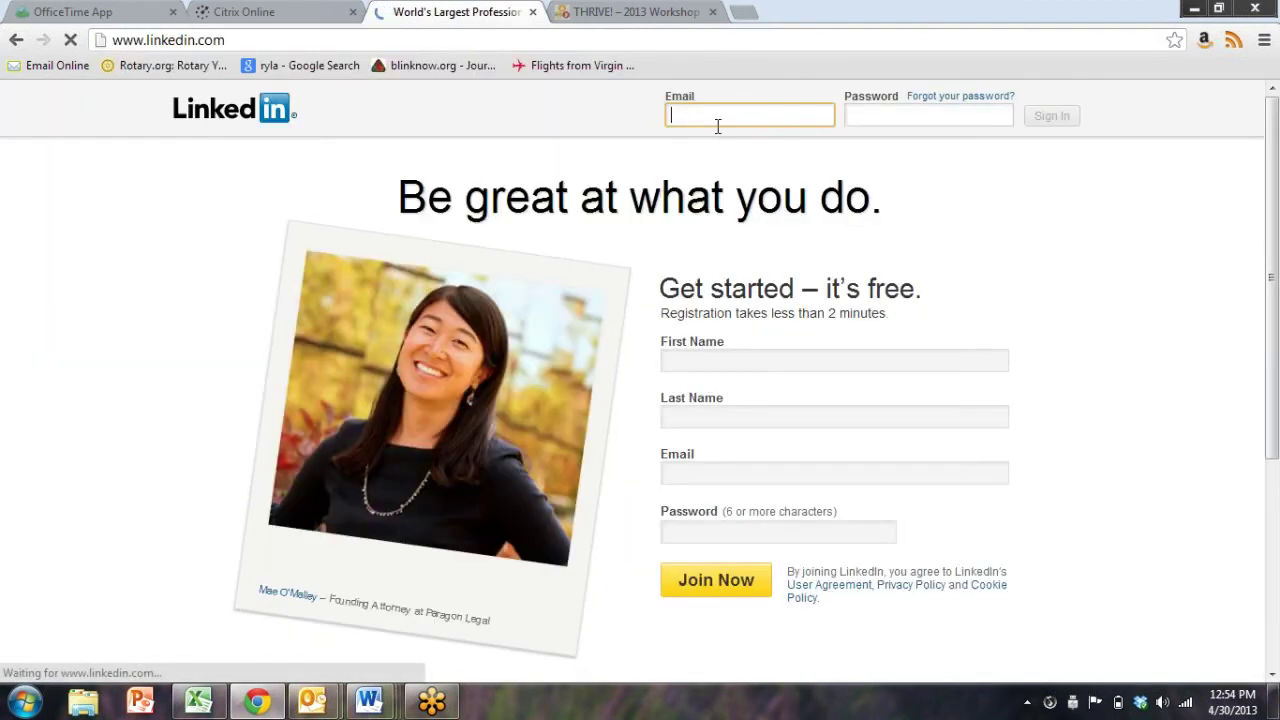
Enter the other account's password and sign in to its home feed
{"action": "key", "text": "Tab"}
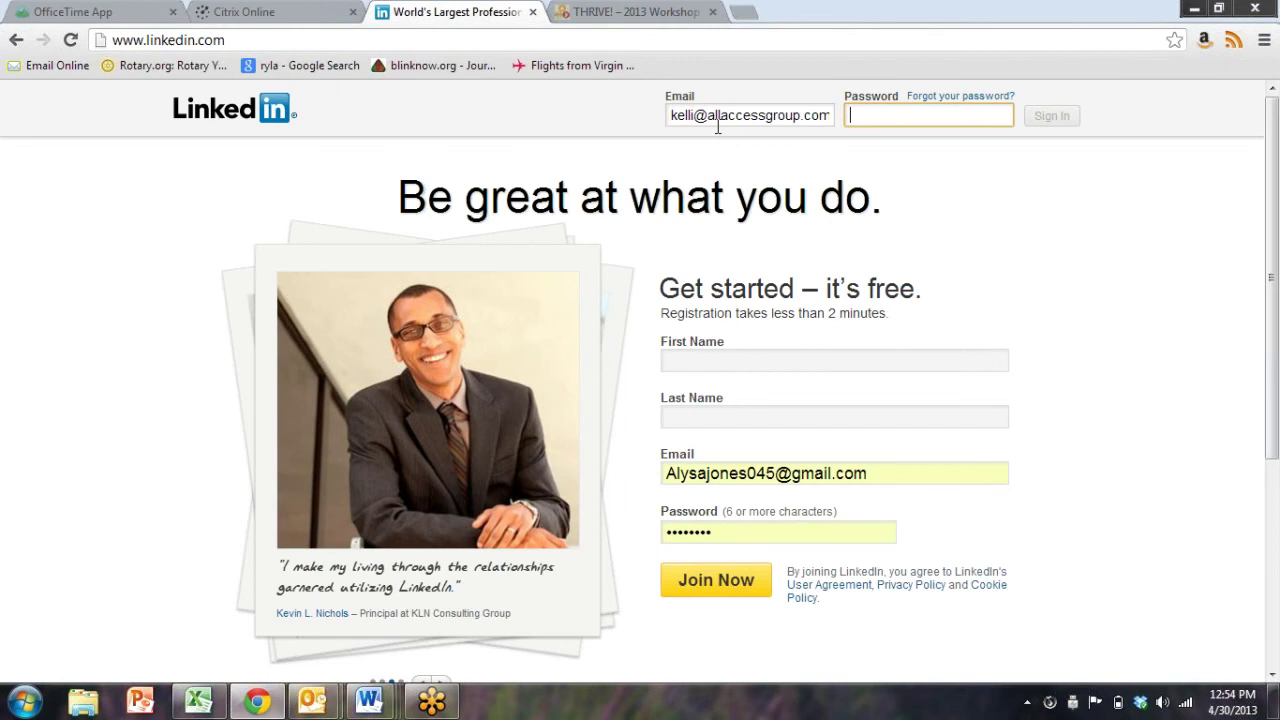
{"action": "type", "text": "••••••"}
{"action": "key", "text": "BackSpace"}
{"action": "key", "text": "BackSpace"}
{"action": "key", "text": "BackSpace"}
{"action": "key", "text": "BackSpace"}
{"action": "key", "text": "BackSpace"}
{"action": "key", "text": "BackSpace"}
{"action": "key", "text": "BackSpace"}
{"action": "type", "text": "••"}
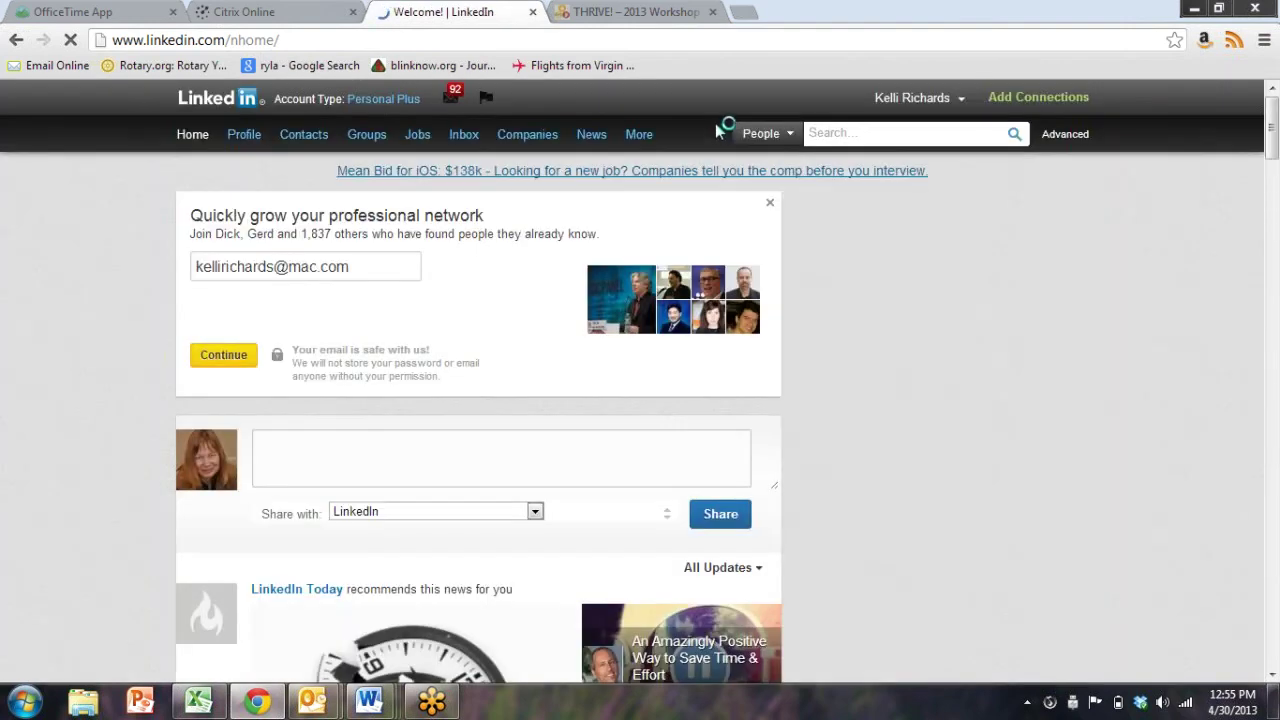
{"action": "mouse_move", "coordinate": [378, 140]}
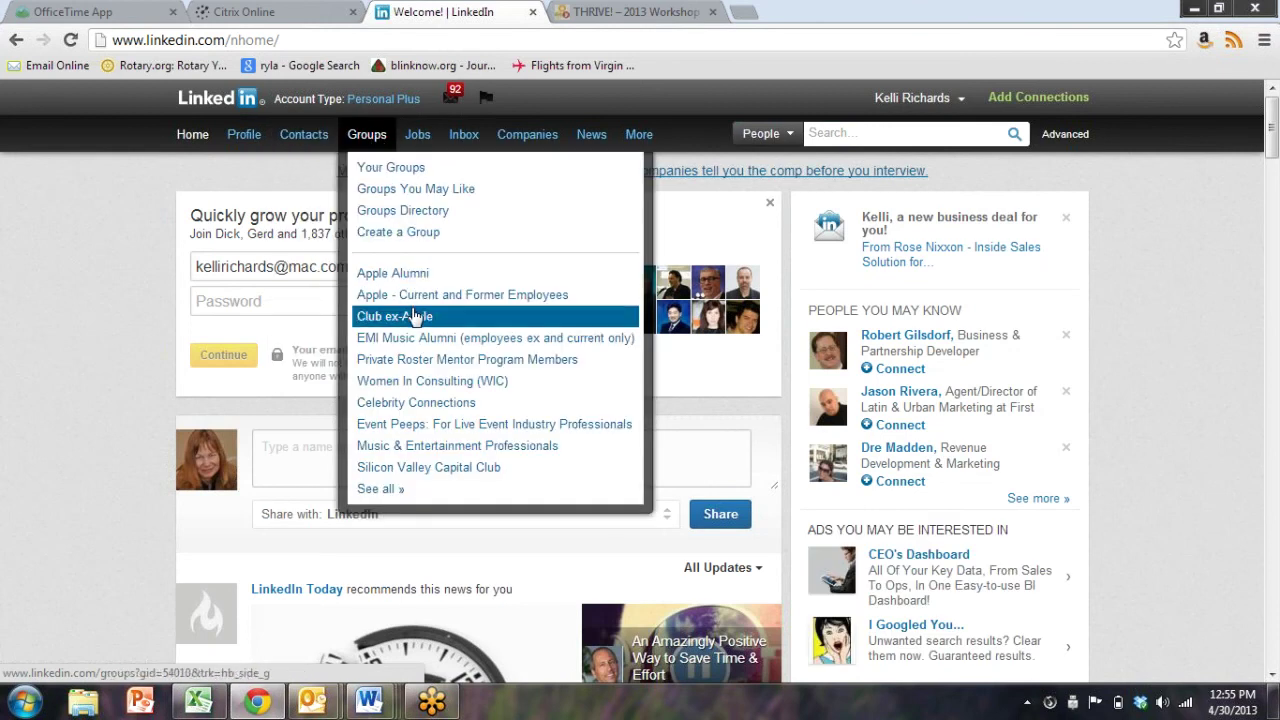
Open the Silicon Valley Capital Club group and scroll through its list of 489 members
{"action": "left_click", "coordinate": [420, 470]}
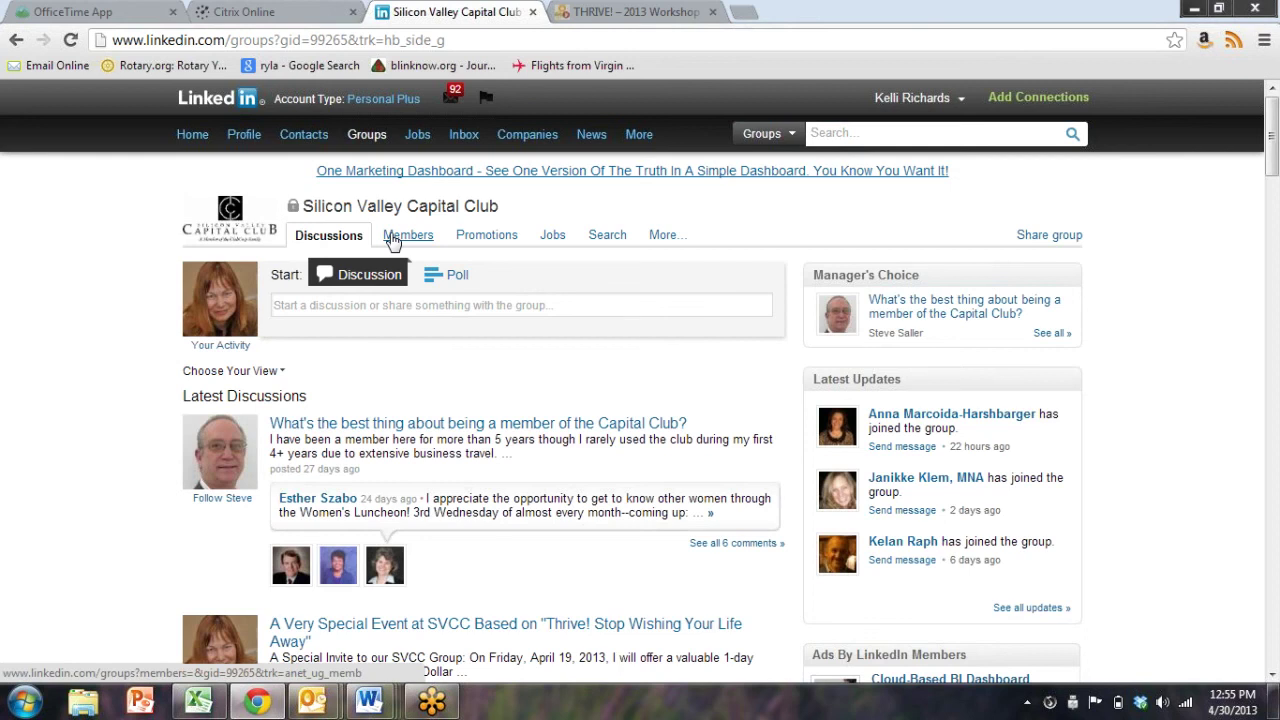
{"action": "left_click", "coordinate": [393, 243]}
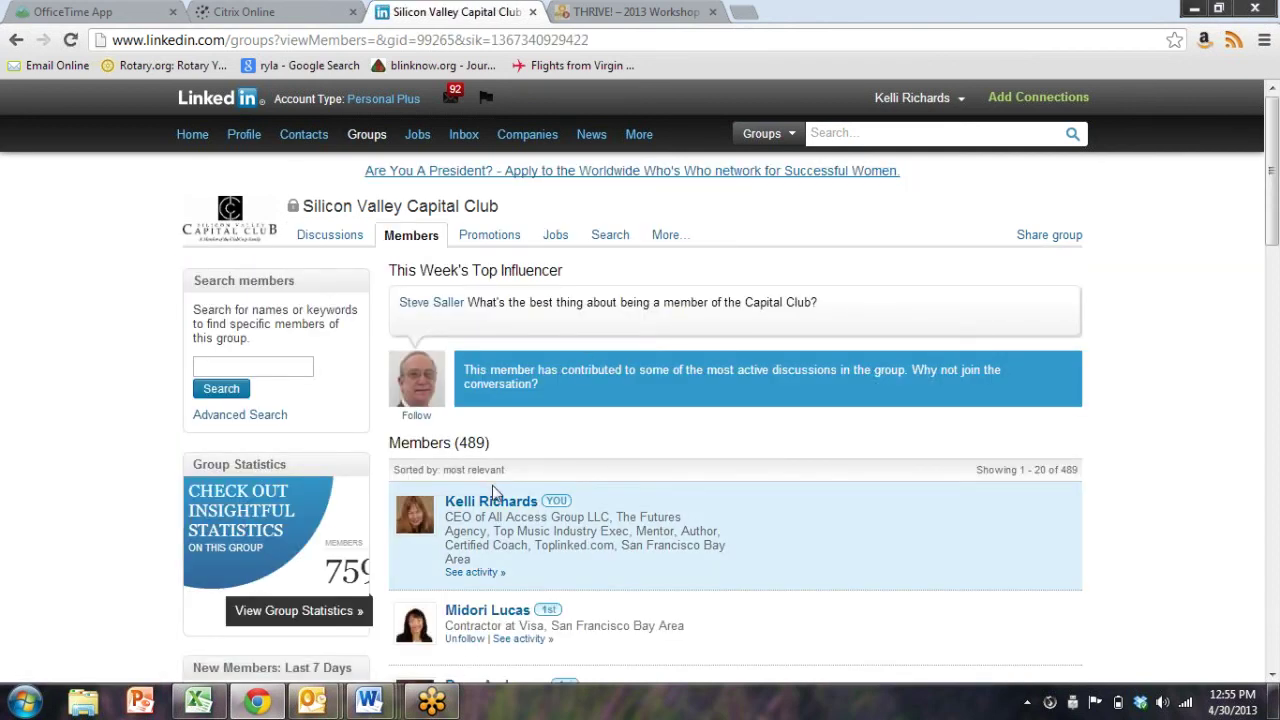
{"action": "scroll", "coordinate": [495, 495], "scroll_direction": "down", "scroll_amount": 2}
{"action": "scroll", "coordinate": [503, 506], "scroll_direction": "down", "scroll_amount": 2}
{"action": "scroll", "coordinate": [503, 506], "scroll_direction": "down", "scroll_amount": 8}
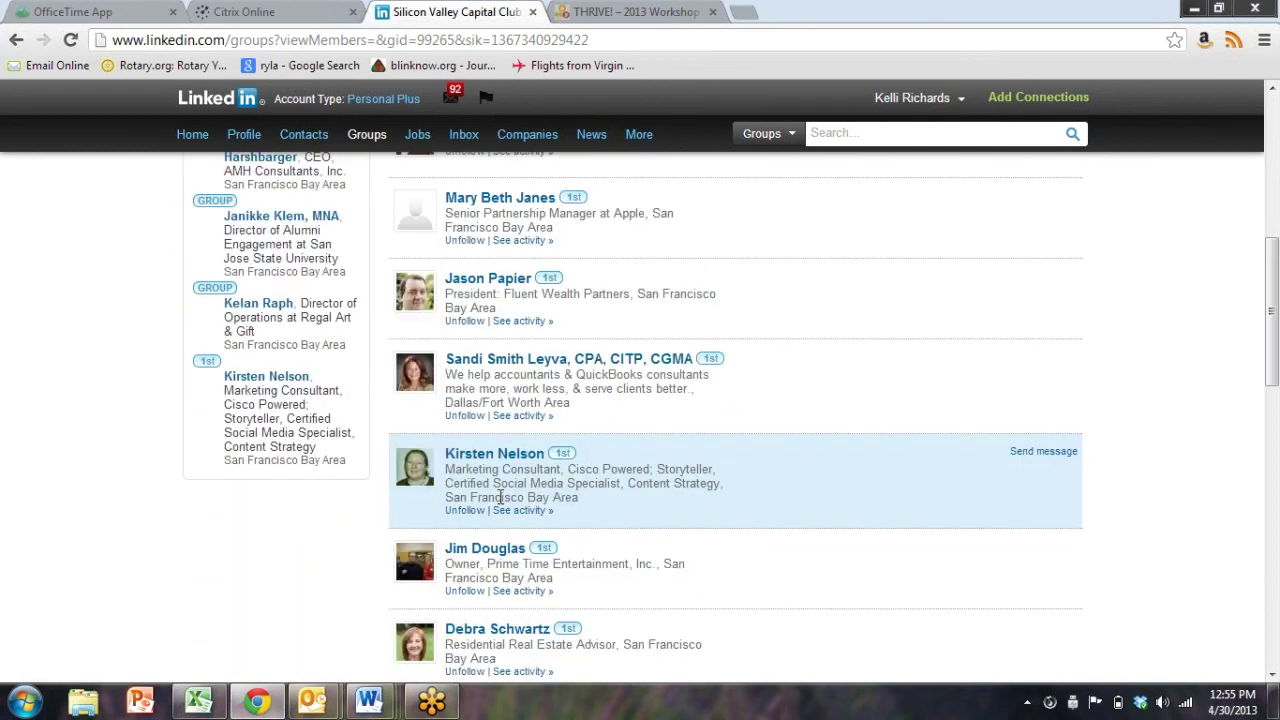
{"action": "scroll", "coordinate": [500, 497], "scroll_direction": "down", "scroll_amount": 2}
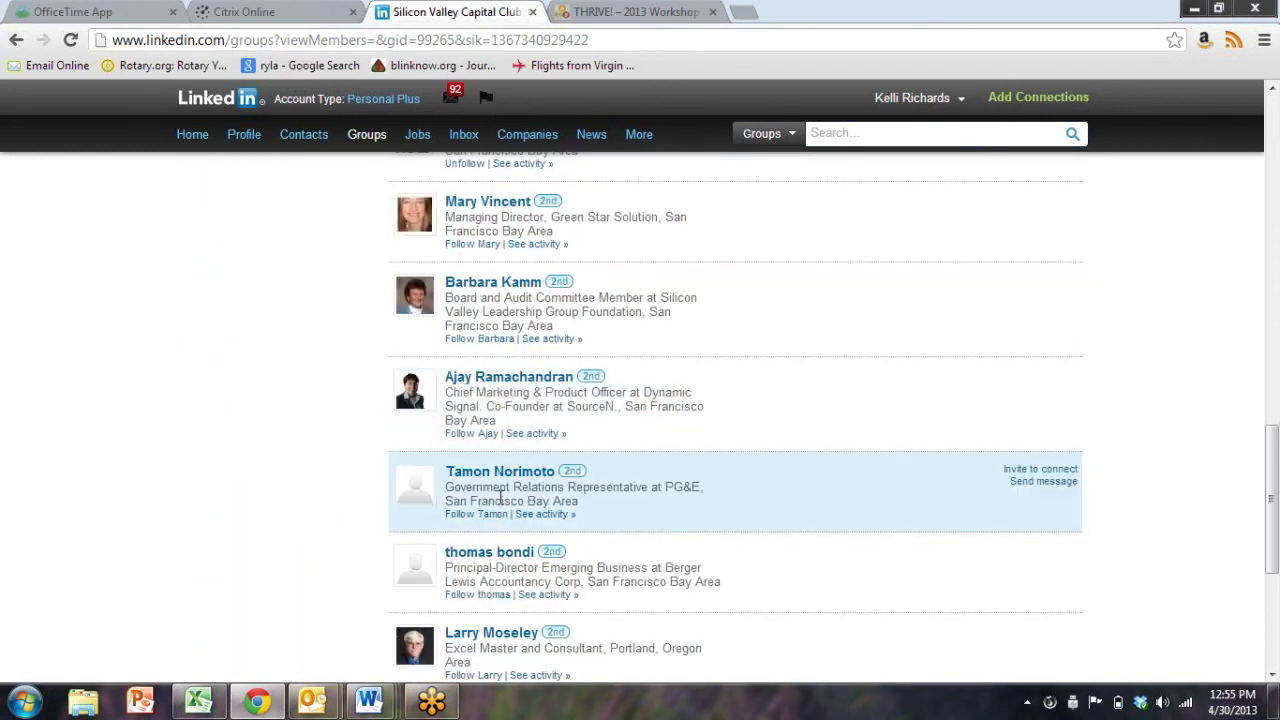
Open a second-degree member's profile from the list and scroll down to their Groups
{"action": "left_click", "coordinate": [528, 380]}
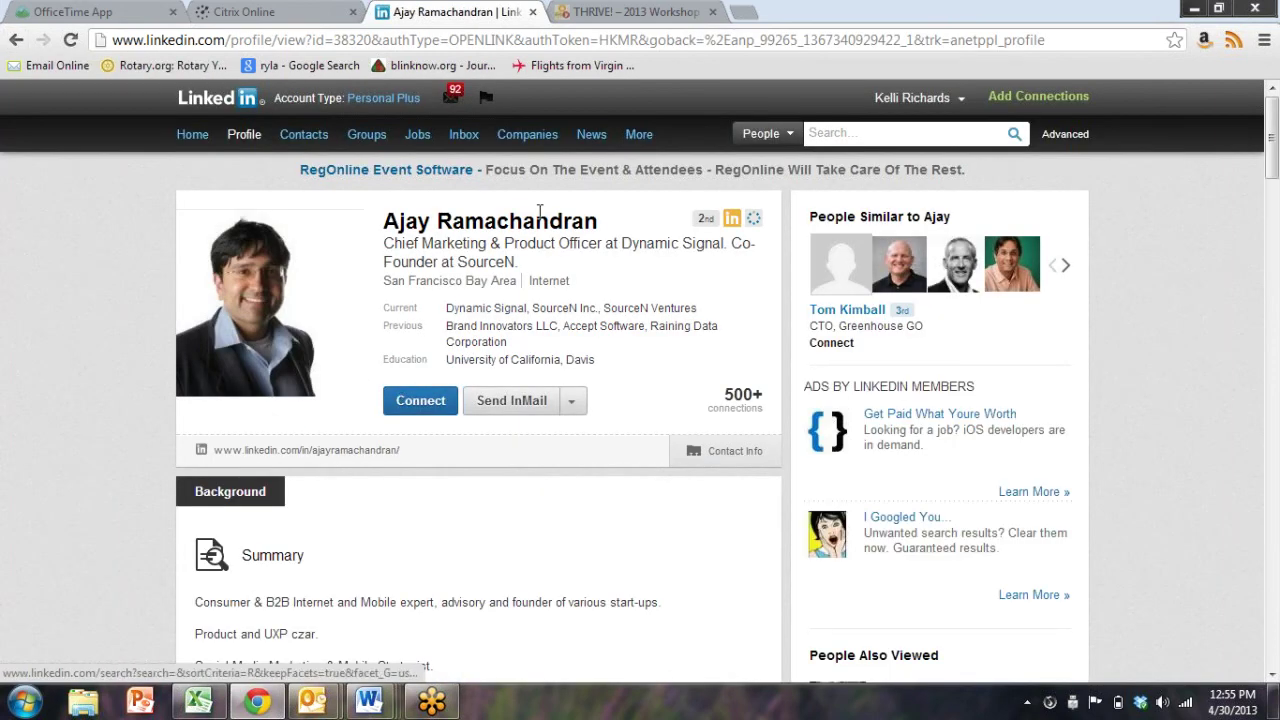
{"action": "scroll", "coordinate": [251, 485], "scroll_direction": "down", "scroll_amount": 3}
{"action": "scroll", "coordinate": [251, 483], "scroll_direction": "down", "scroll_amount": 15}
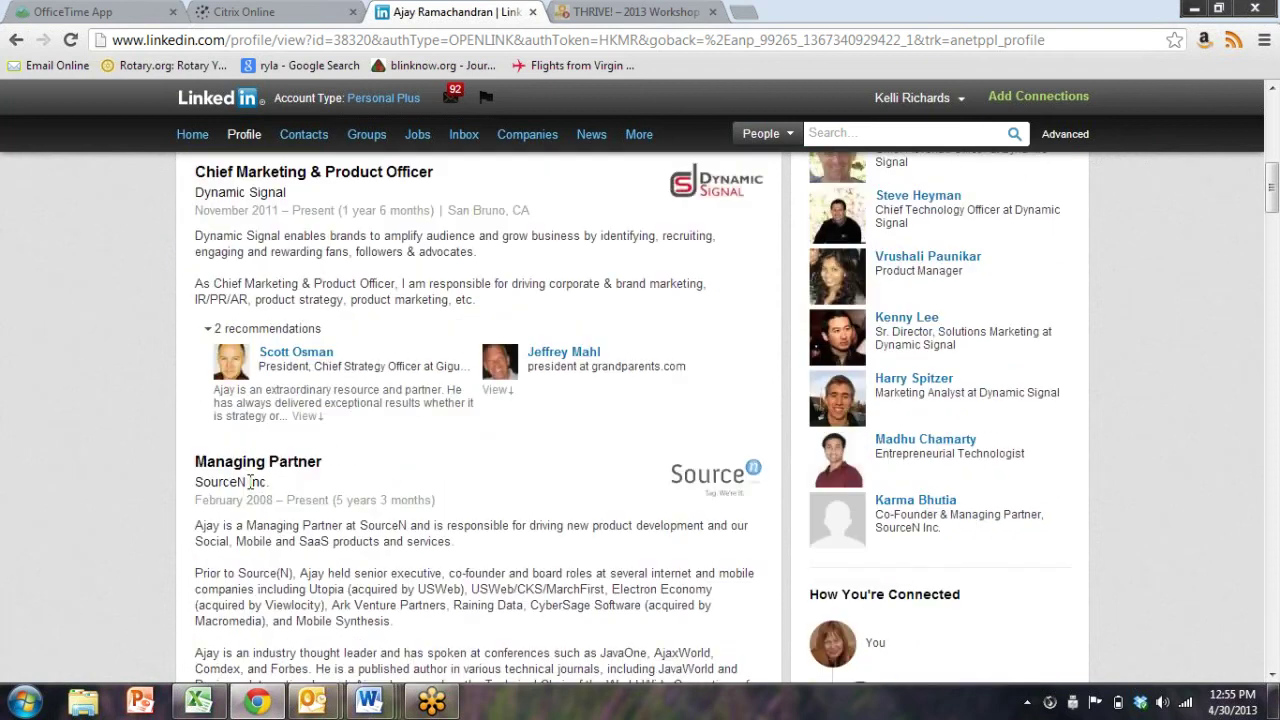
{"action": "scroll", "coordinate": [216, 516], "scroll_direction": "down", "scroll_amount": 20}
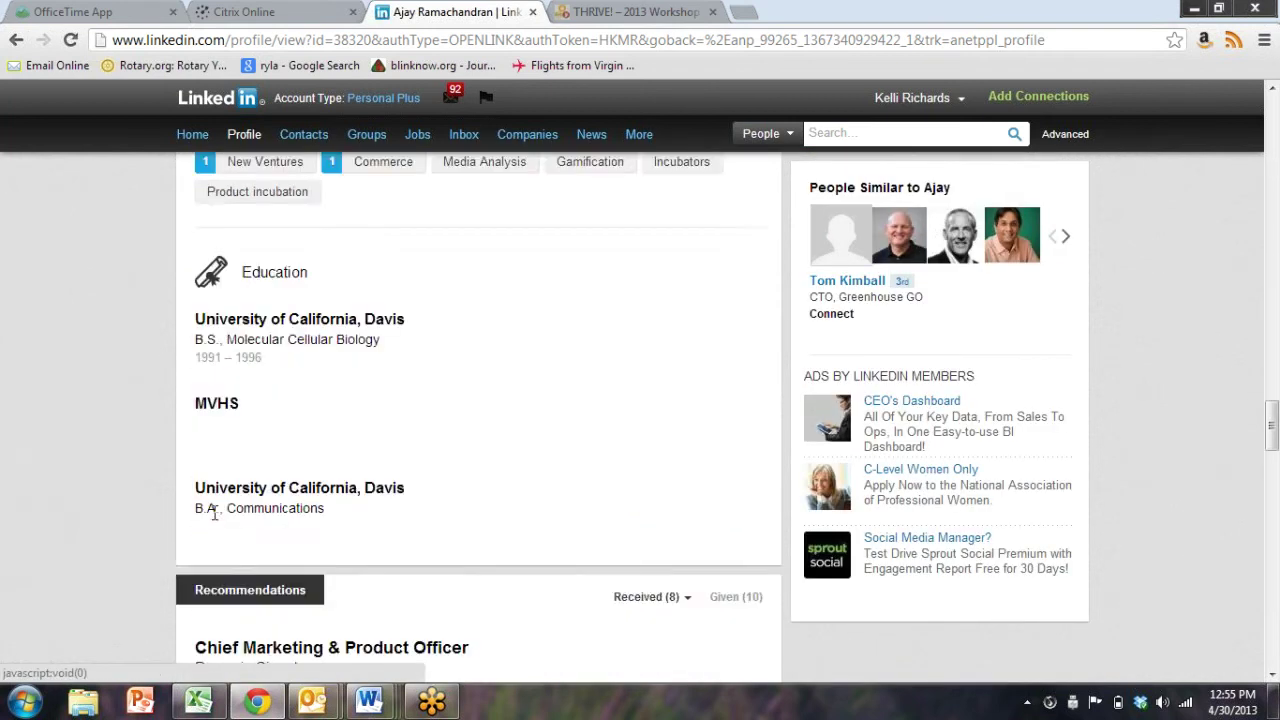
{"action": "scroll", "coordinate": [218, 515], "scroll_direction": "down", "scroll_amount": 5}
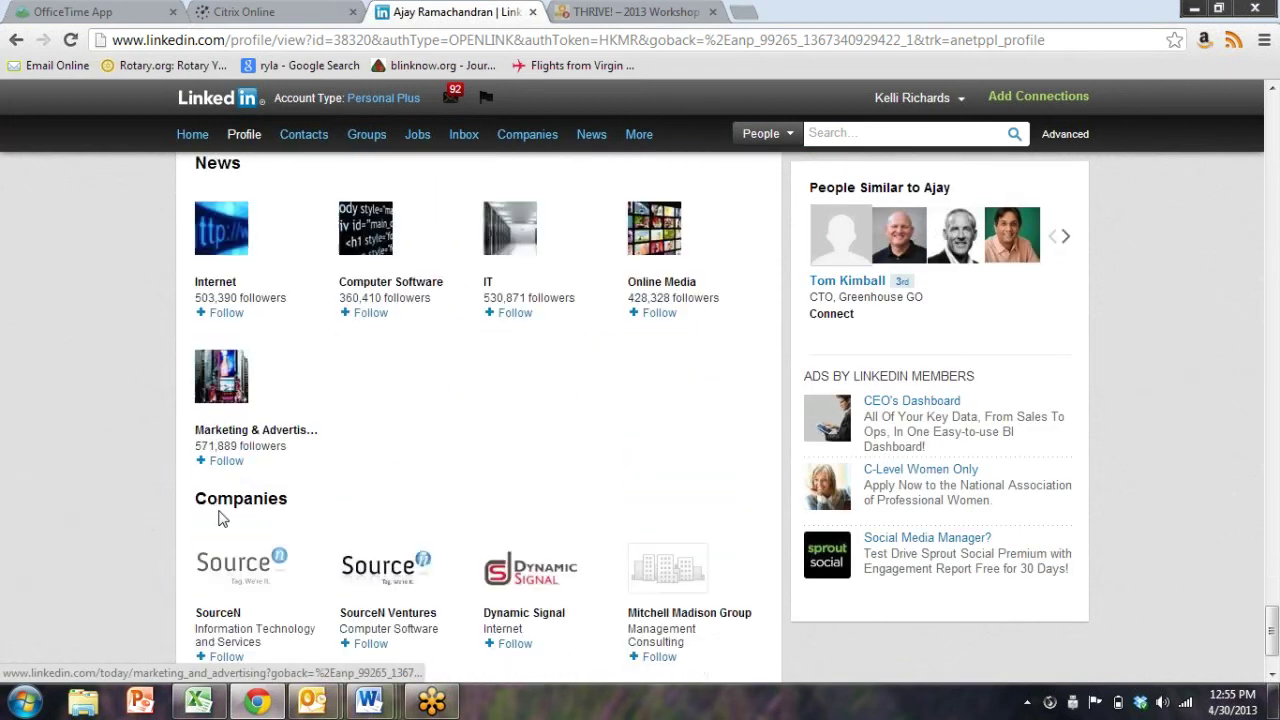
{"action": "scroll", "coordinate": [216, 520], "scroll_direction": "up", "scroll_amount": 4}
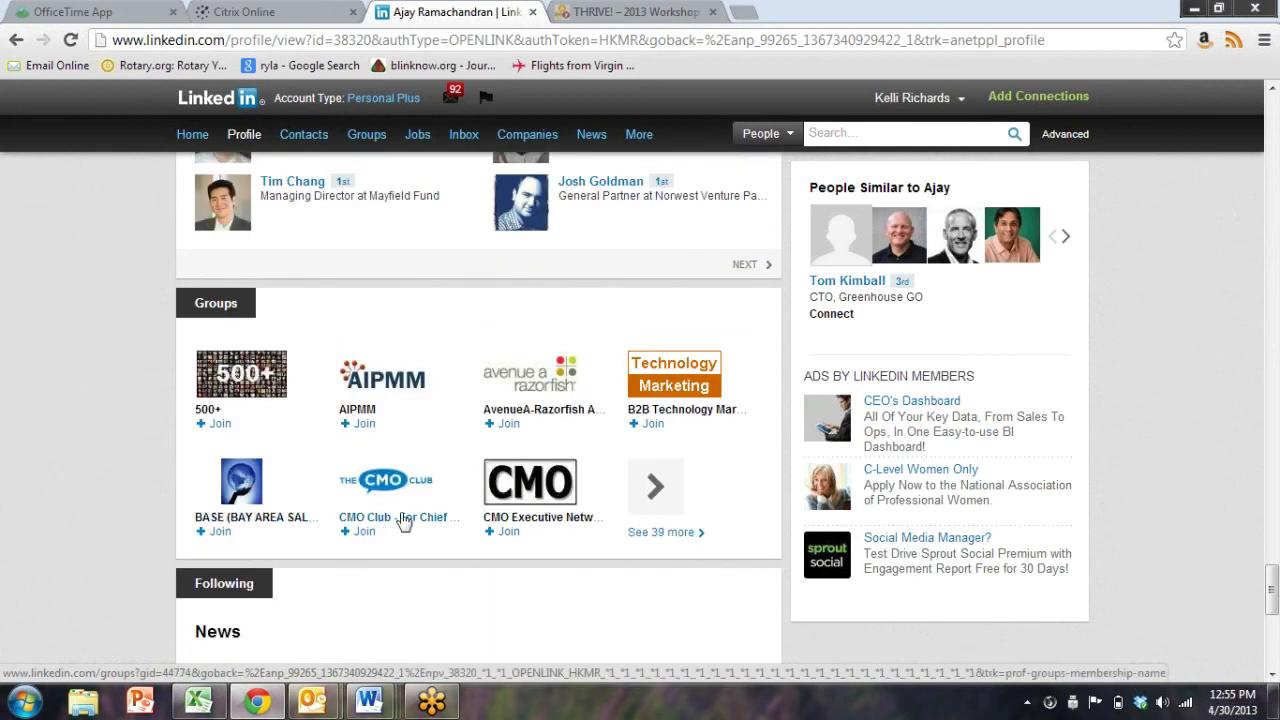
Expand the member's Groups with 'See 39 more' and review all their groups
{"action": "left_click", "coordinate": [658, 533]}
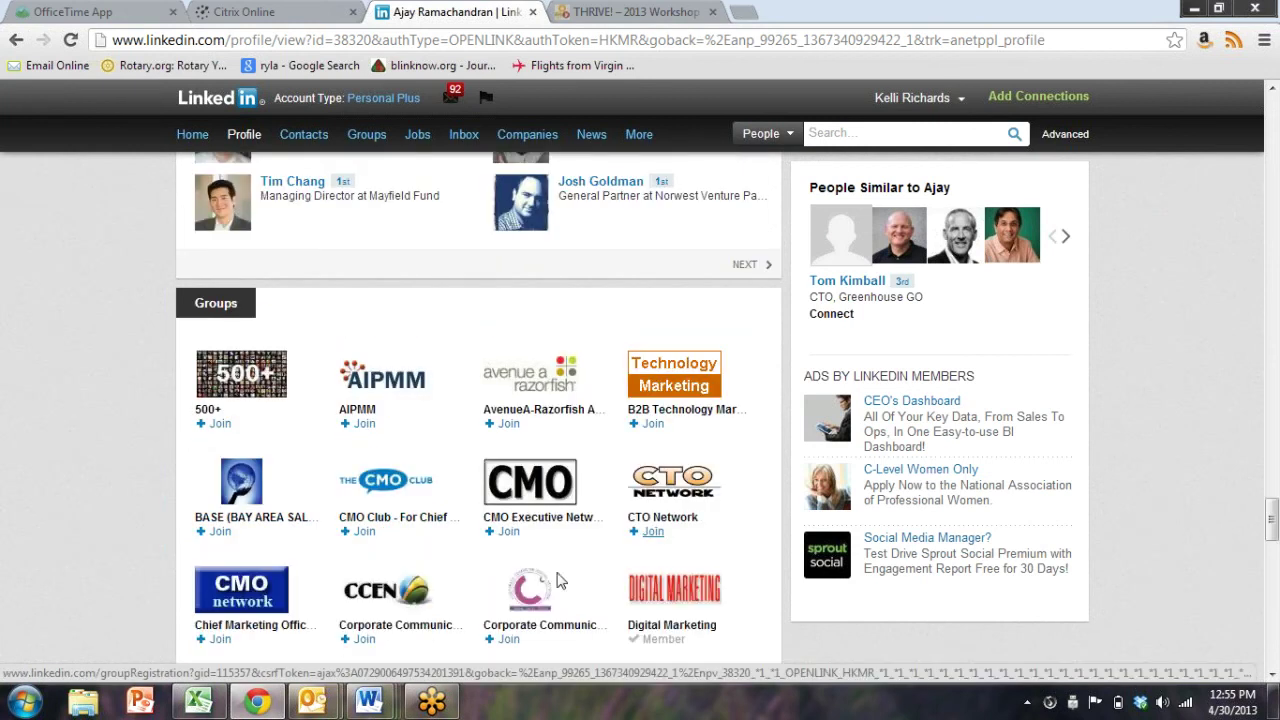
{"action": "scroll", "coordinate": [445, 455], "scroll_direction": "down", "scroll_amount": 4}
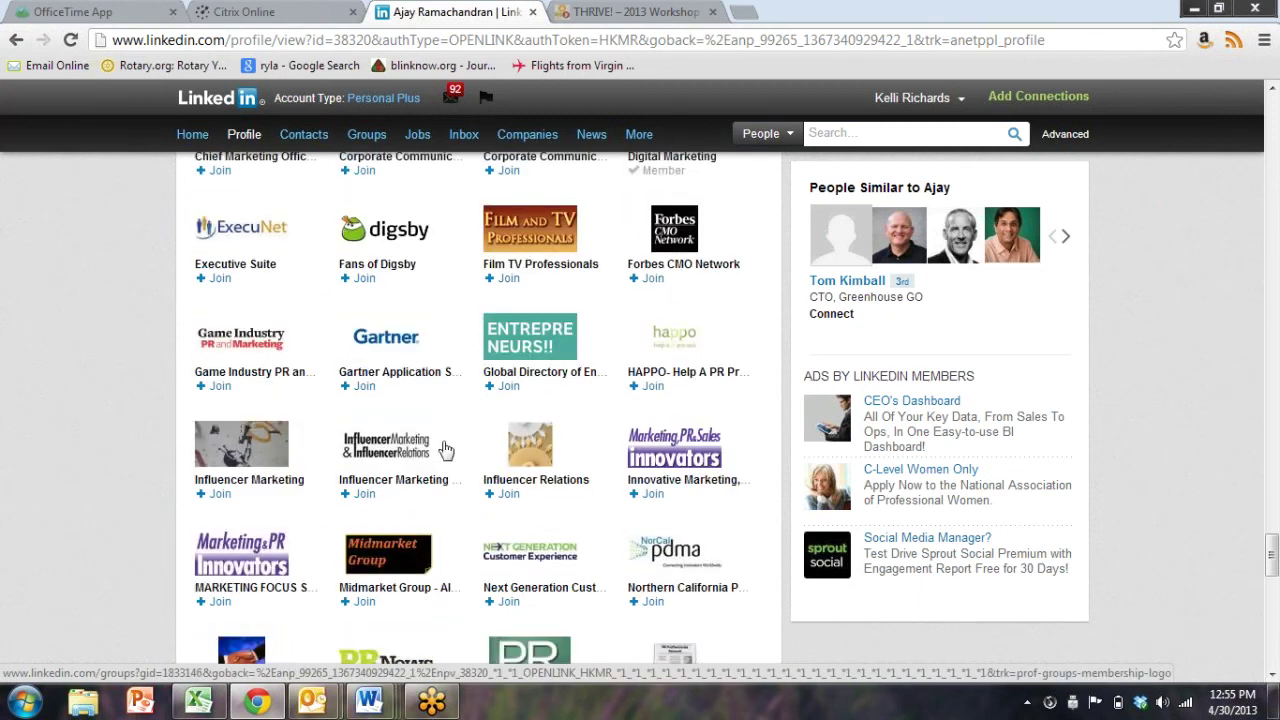
{"action": "scroll", "coordinate": [445, 450], "scroll_direction": "down", "scroll_amount": 4}
{"action": "scroll", "coordinate": [445, 450], "scroll_direction": "up", "scroll_amount": 3}
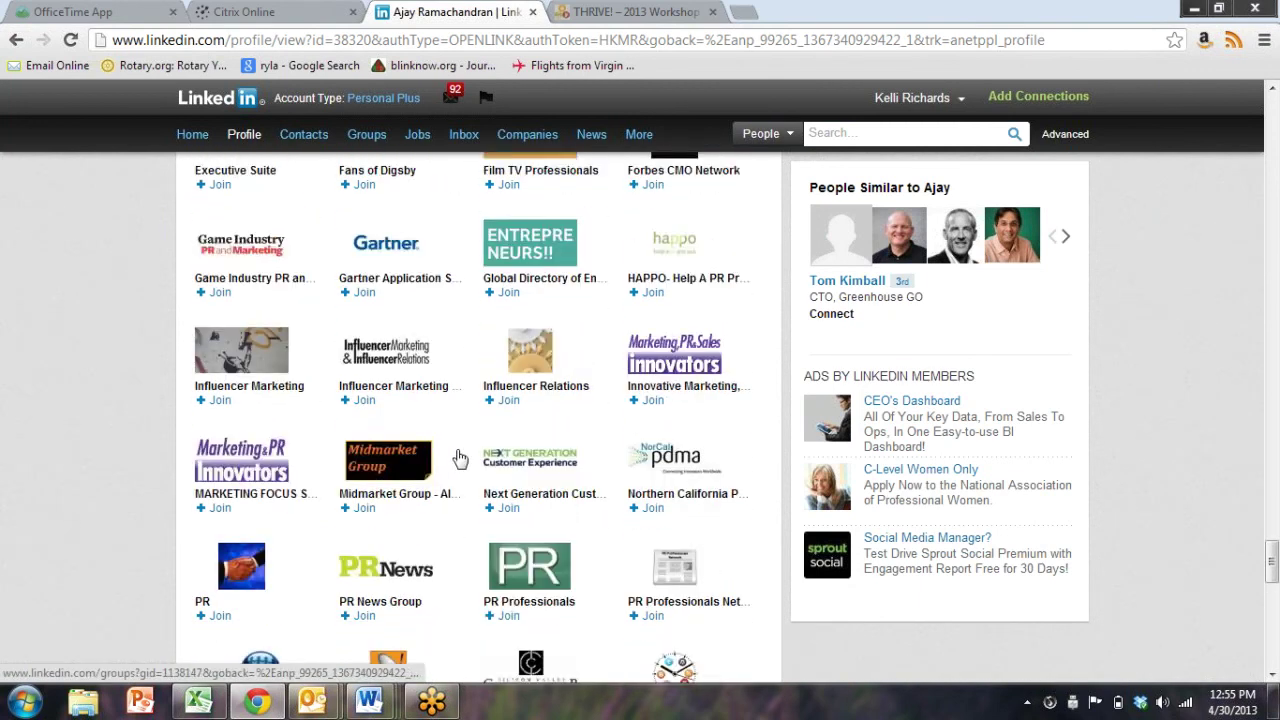
{"action": "scroll", "coordinate": [459, 457], "scroll_direction": "up", "scroll_amount": 2}
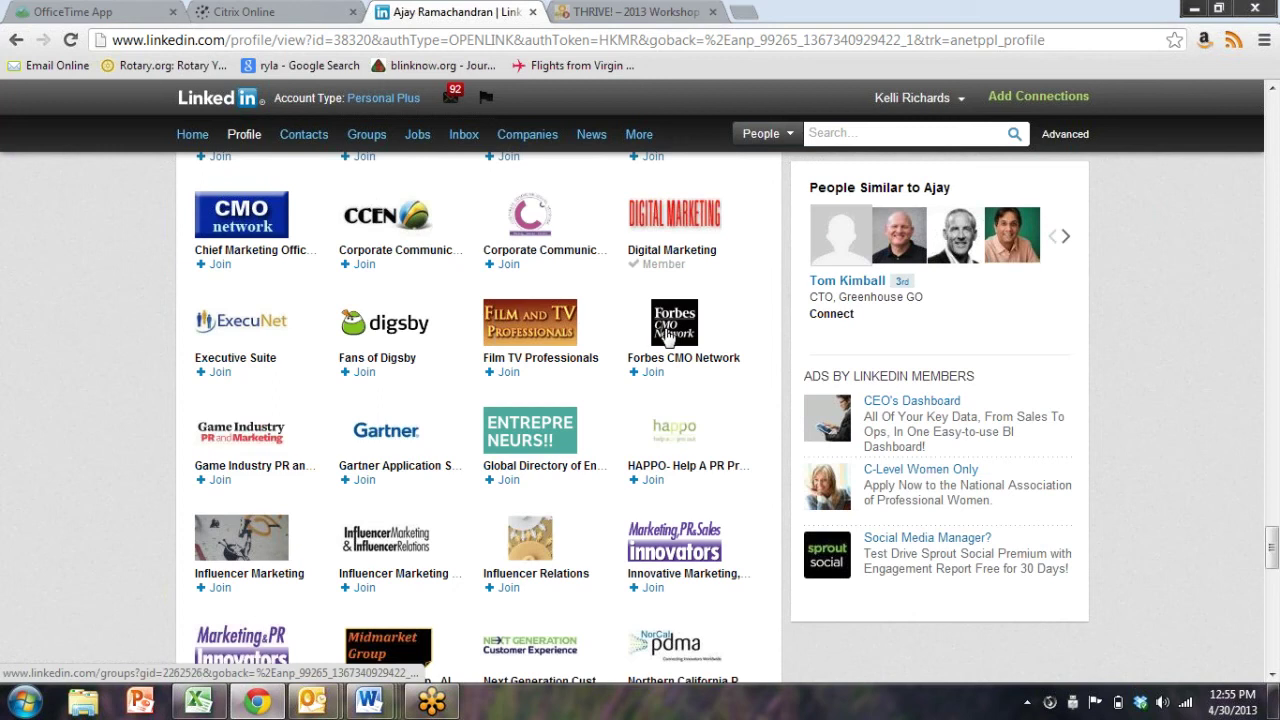
{"action": "scroll", "coordinate": [483, 390], "scroll_direction": "down", "scroll_amount": 5}
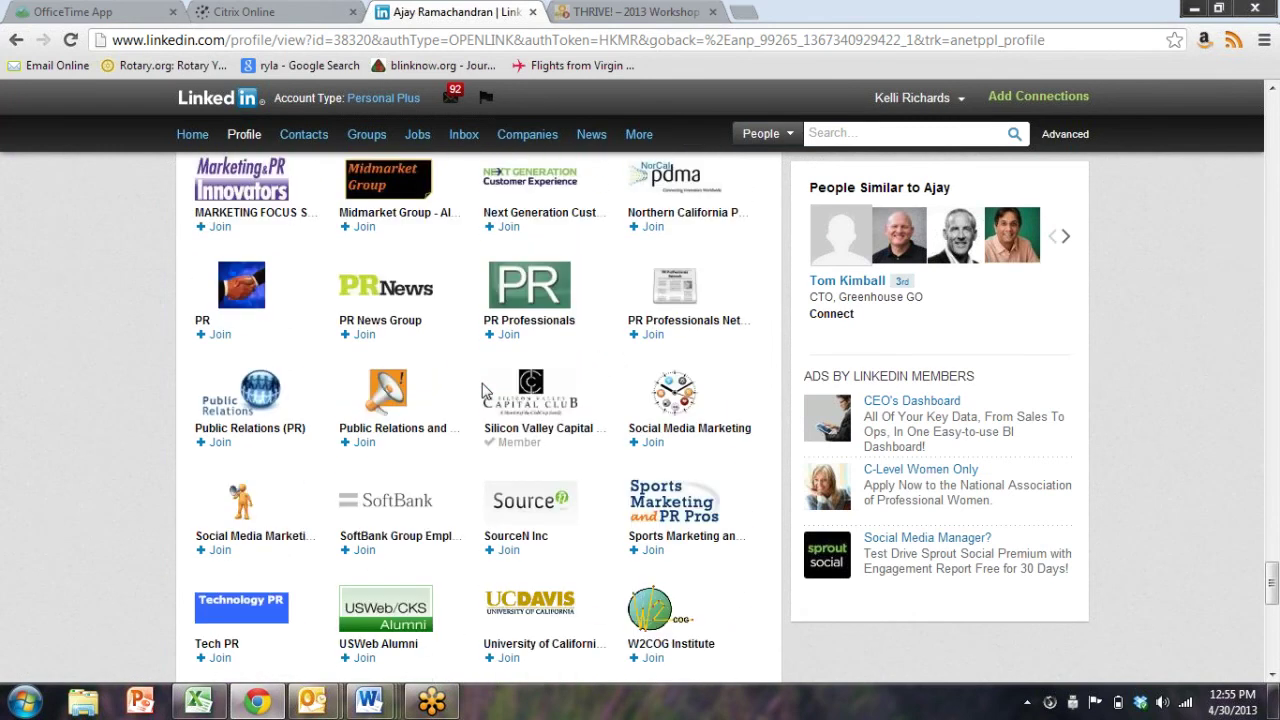
{"action": "scroll", "coordinate": [483, 390], "scroll_direction": "down", "scroll_amount": 2}
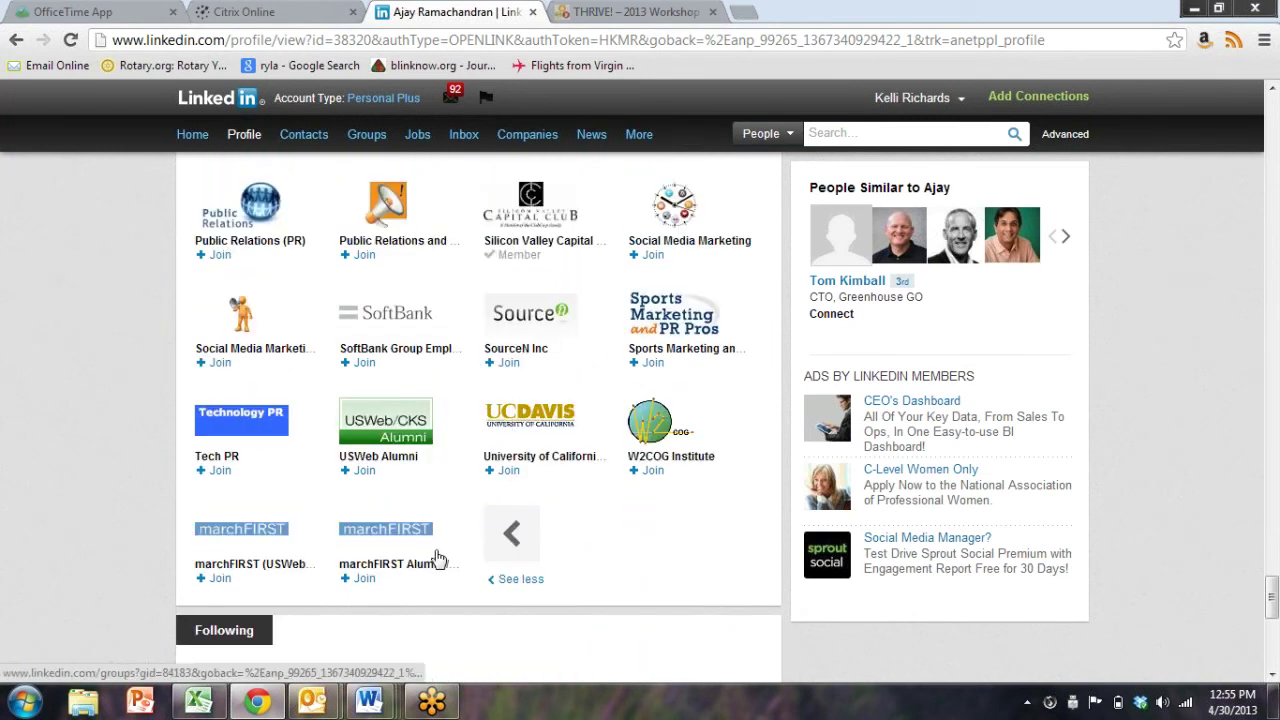
{"action": "scroll", "coordinate": [168, 385], "scroll_direction": "up", "scroll_amount": 2}
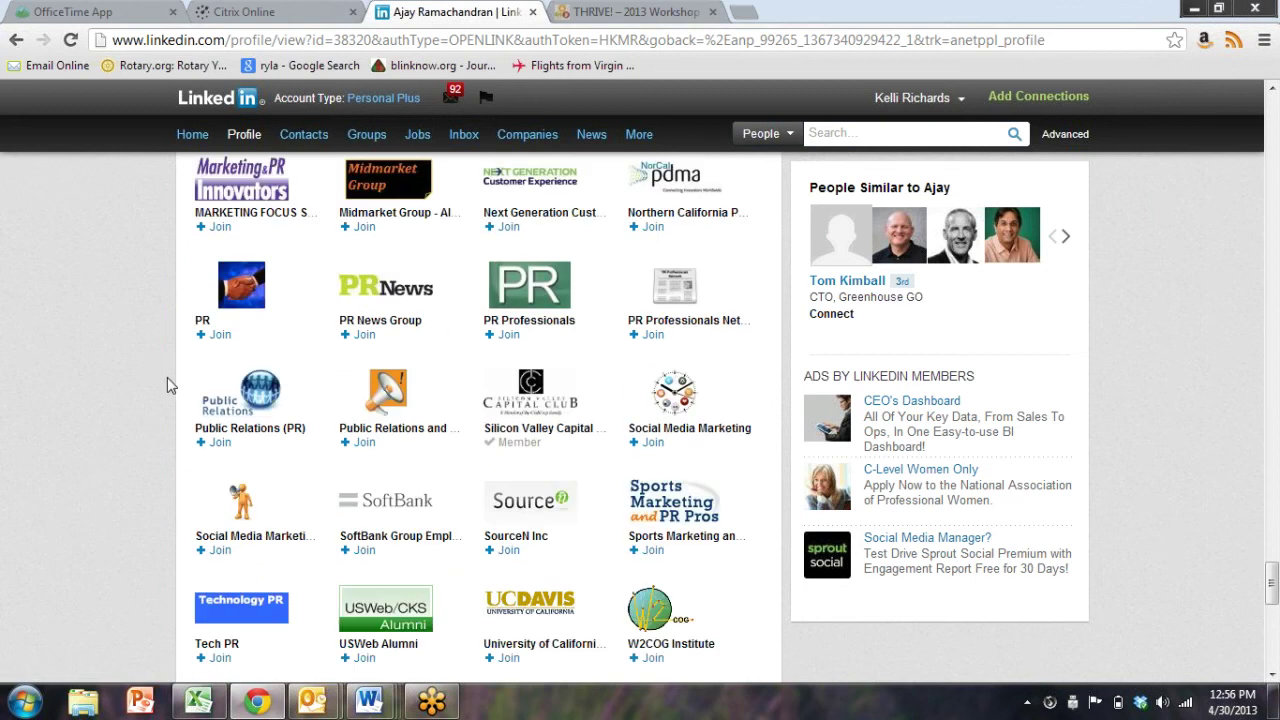
{"action": "scroll", "coordinate": [168, 385], "scroll_direction": "up", "scroll_amount": 20}
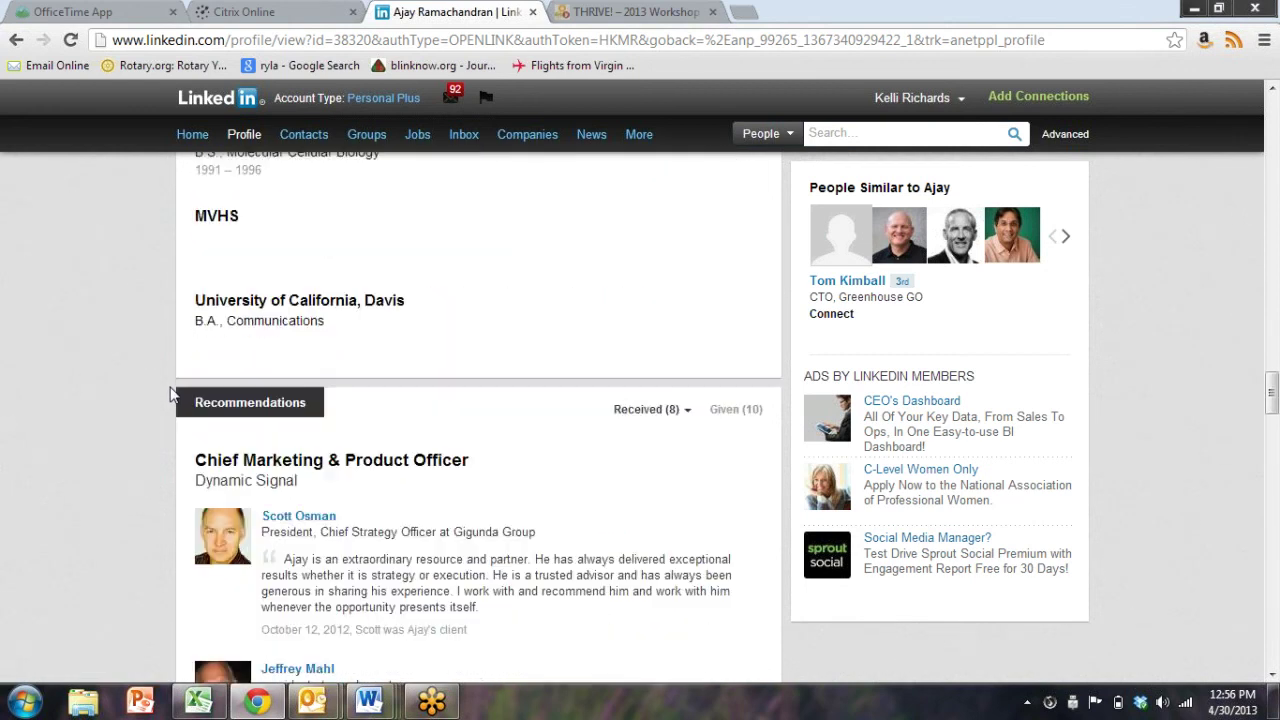
{"action": "scroll", "coordinate": [170, 393], "scroll_direction": "up", "scroll_amount": 5}
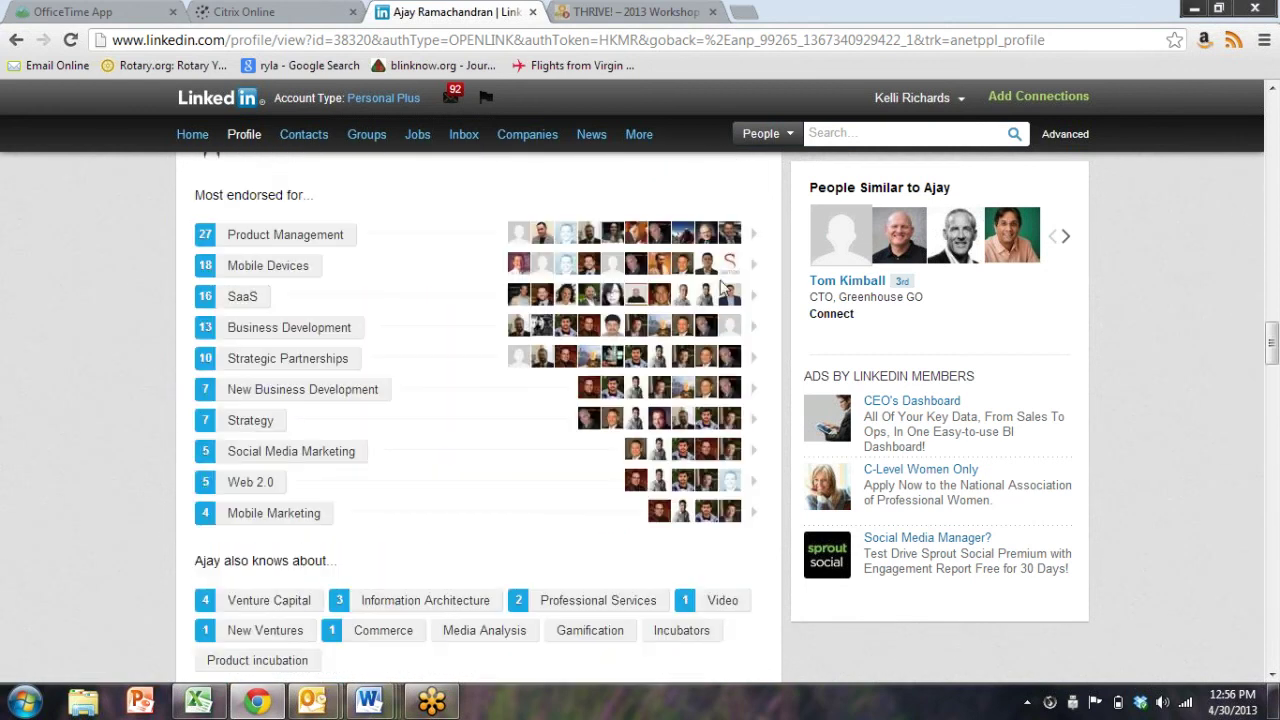
{"action": "left_click", "coordinate": [849, 138]}
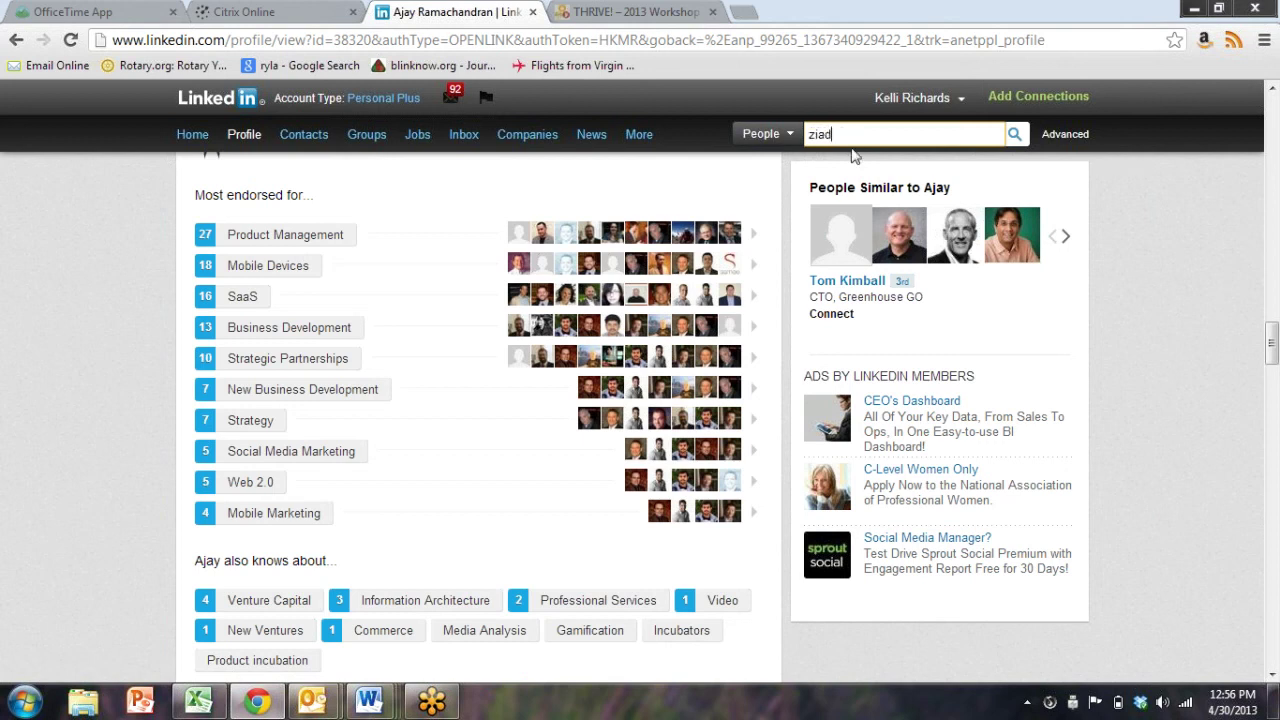
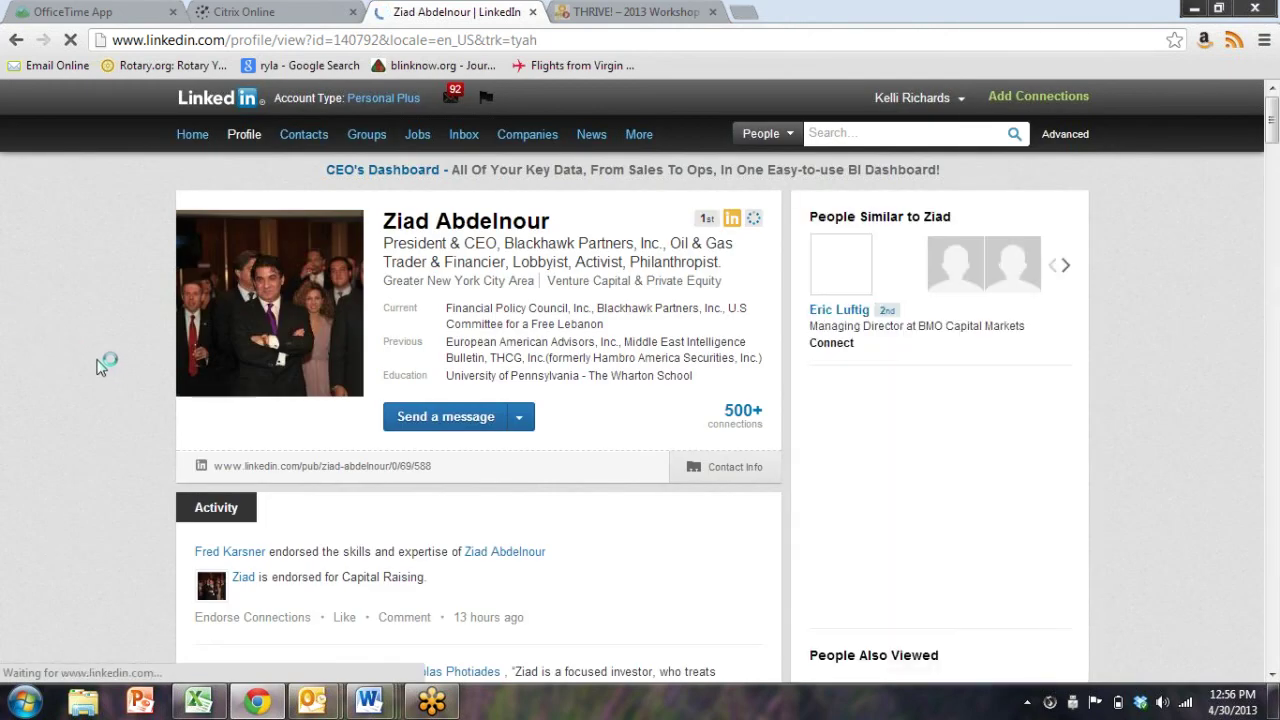
Find the investor's profile by name, scroll down to Groups, and open Blackhawk Partners
{"action": "scroll", "coordinate": [114, 371], "scroll_direction": "down", "scroll_amount": 15}
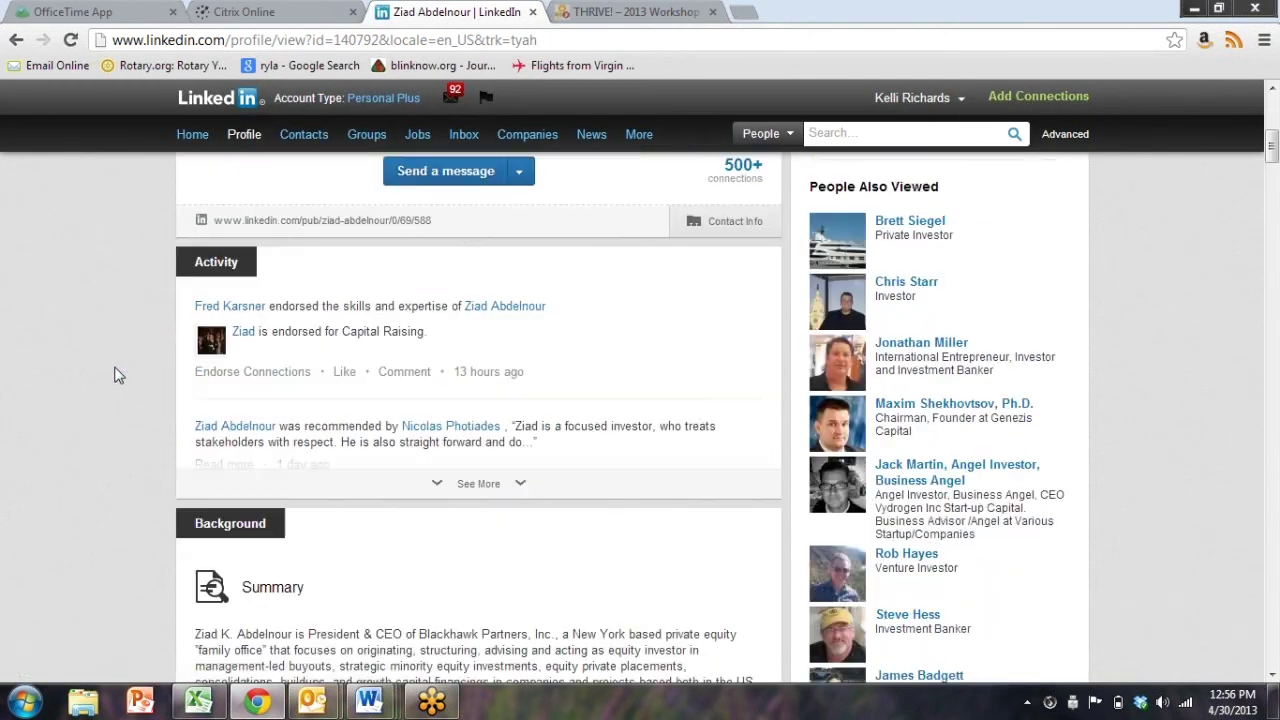
{"action": "scroll", "coordinate": [92, 349], "scroll_direction": "down", "scroll_amount": 15}
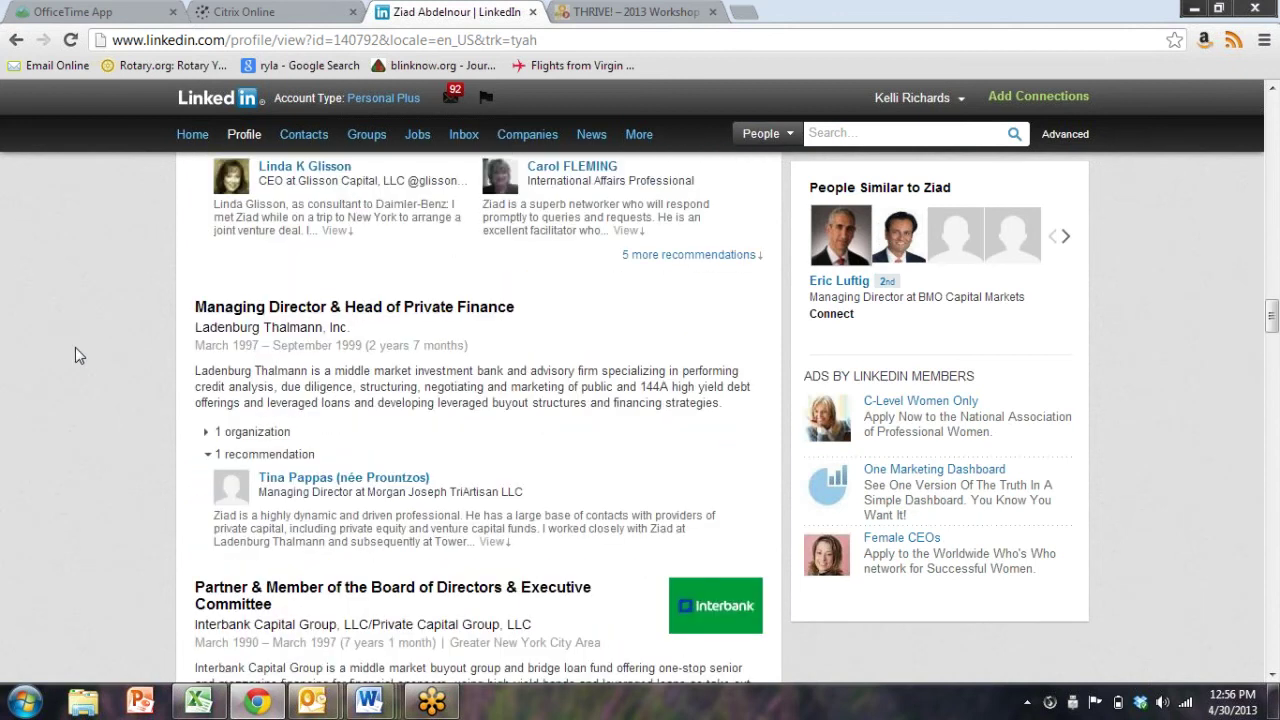
{"action": "scroll", "coordinate": [74, 368], "scroll_direction": "down", "scroll_amount": 15}
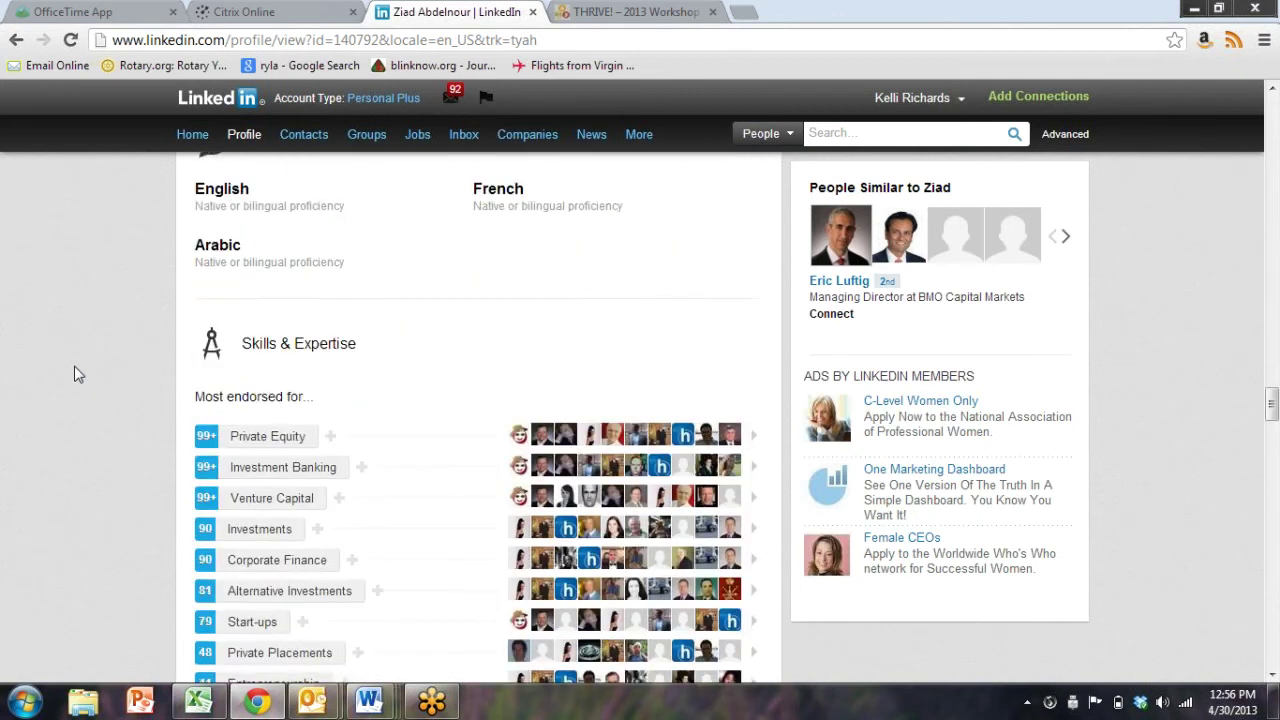
{"action": "scroll", "coordinate": [78, 370], "scroll_direction": "down", "scroll_amount": 10}
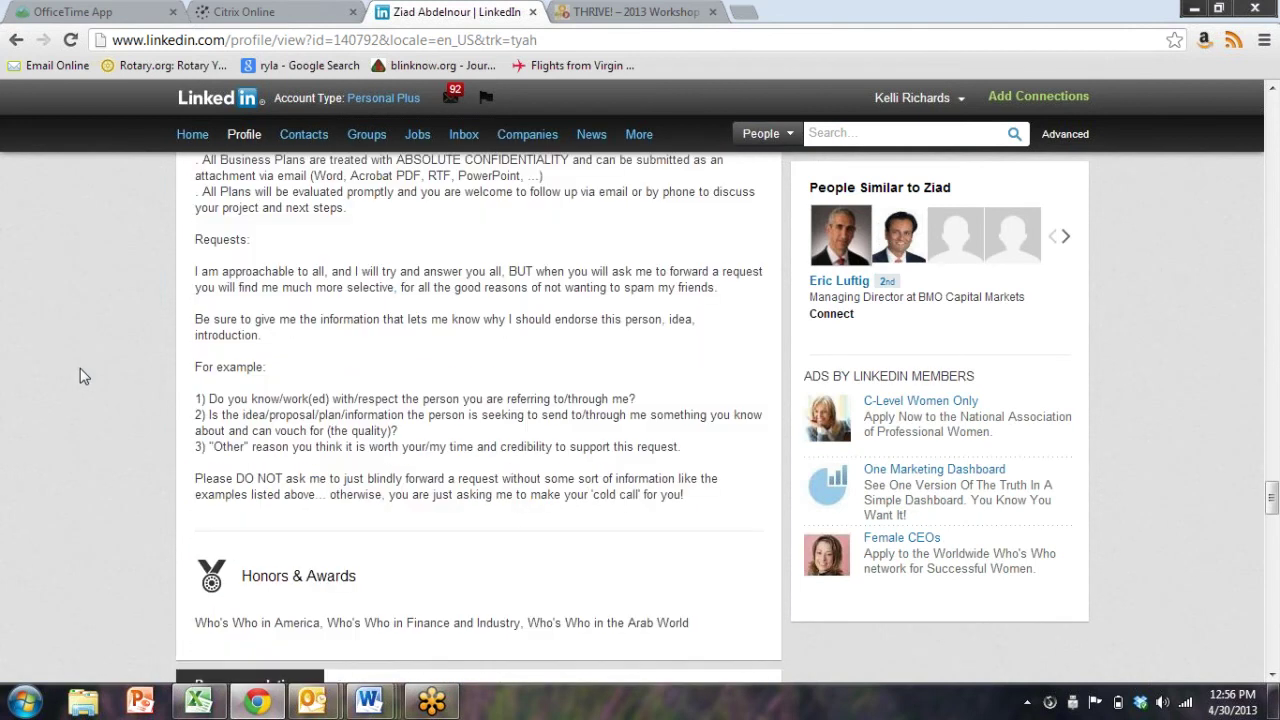
{"action": "scroll", "coordinate": [85, 372], "scroll_direction": "down", "scroll_amount": 10}
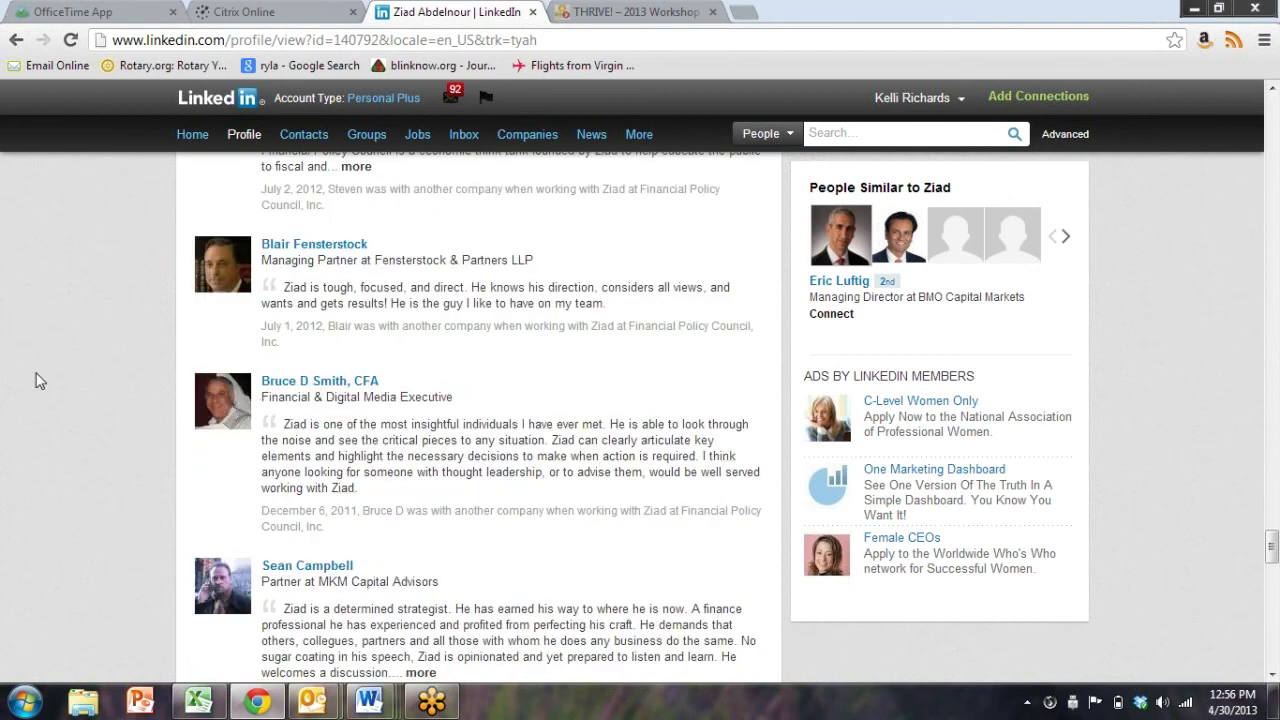
{"action": "scroll", "coordinate": [35, 380], "scroll_direction": "down", "scroll_amount": 6}
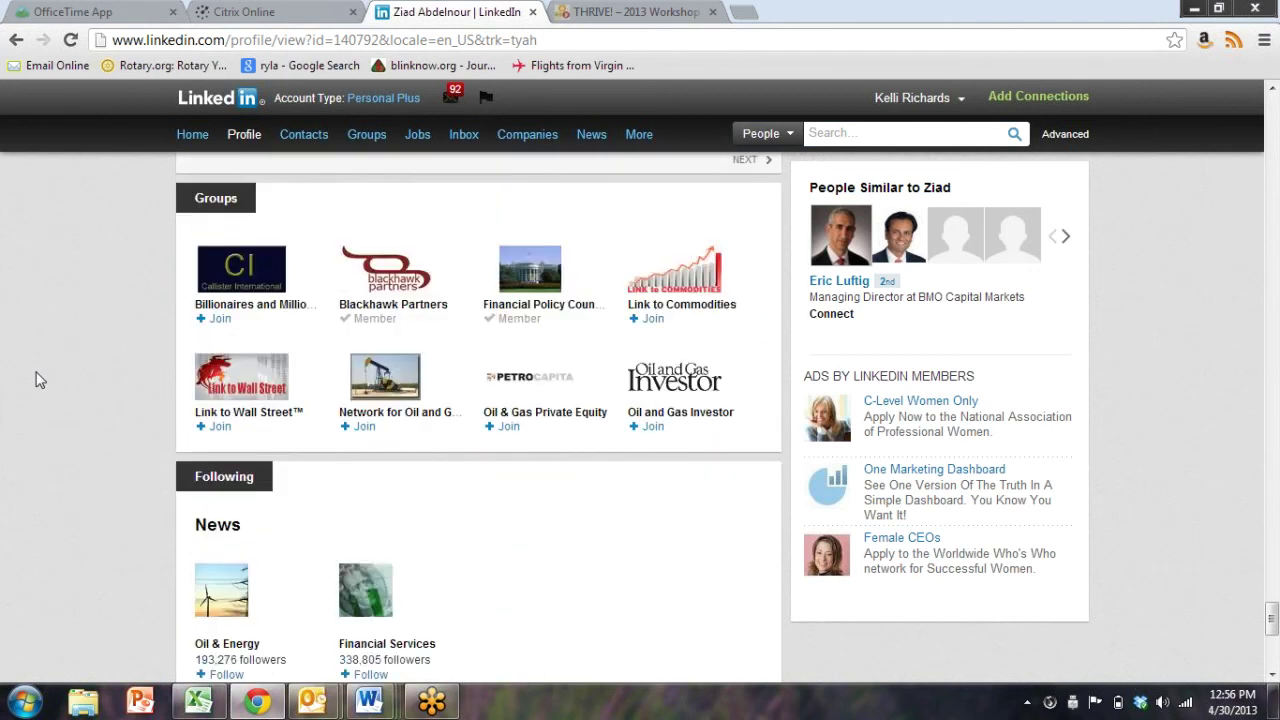
{"action": "scroll", "coordinate": [35, 380], "scroll_direction": "up", "scroll_amount": 1}
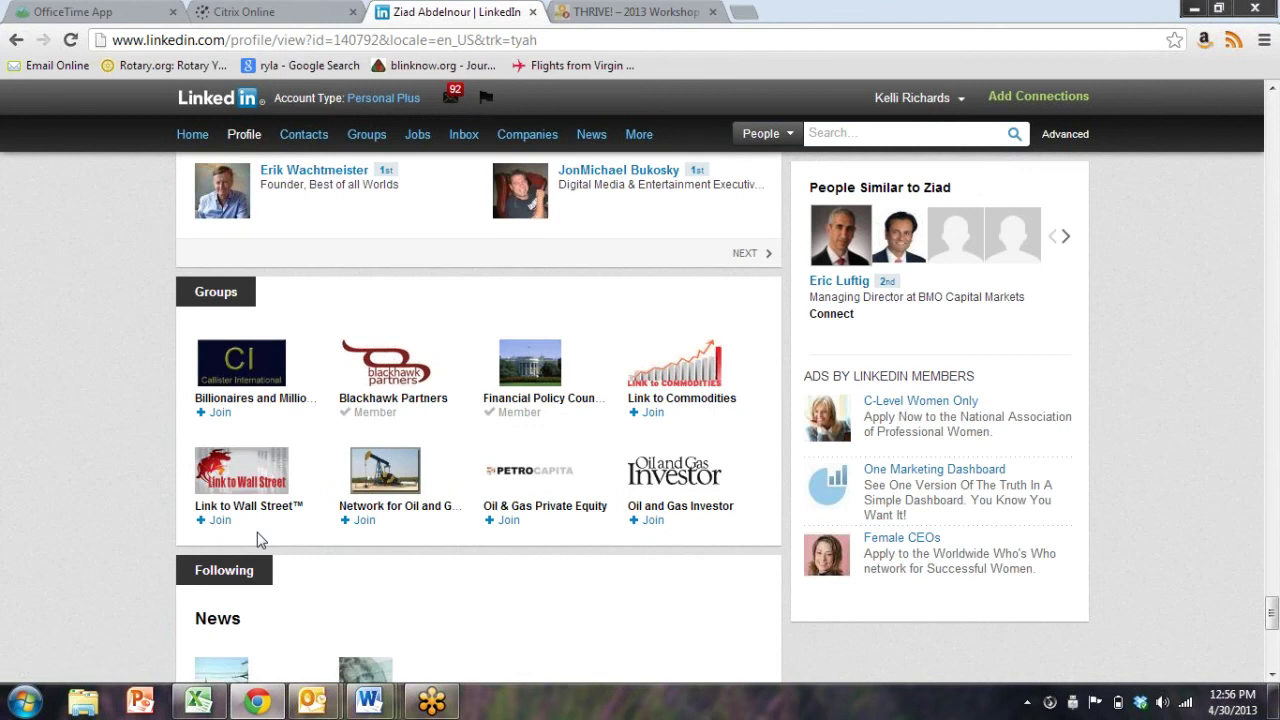
{"action": "left_click", "coordinate": [385, 388]}
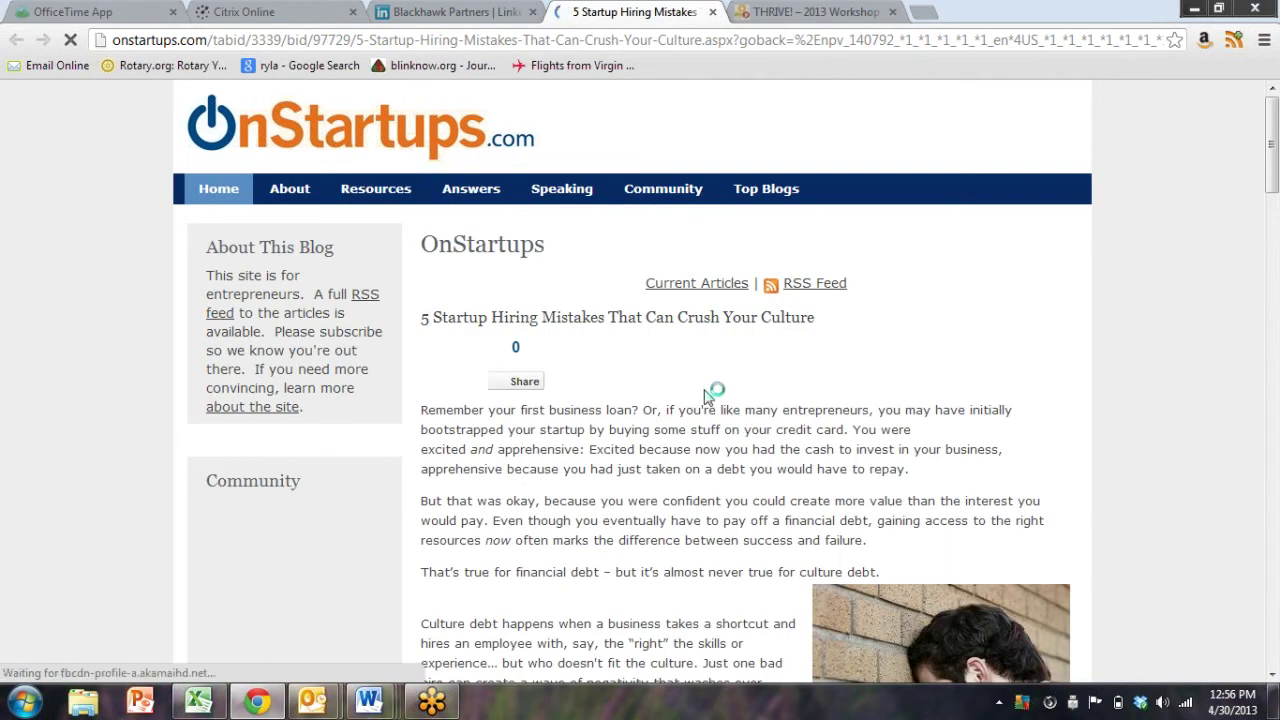
Skim the startup hiring mistakes article, close its tab, and sign out of LinkedIn
{"action": "scroll", "coordinate": [705, 395], "scroll_direction": "down", "scroll_amount": 5}
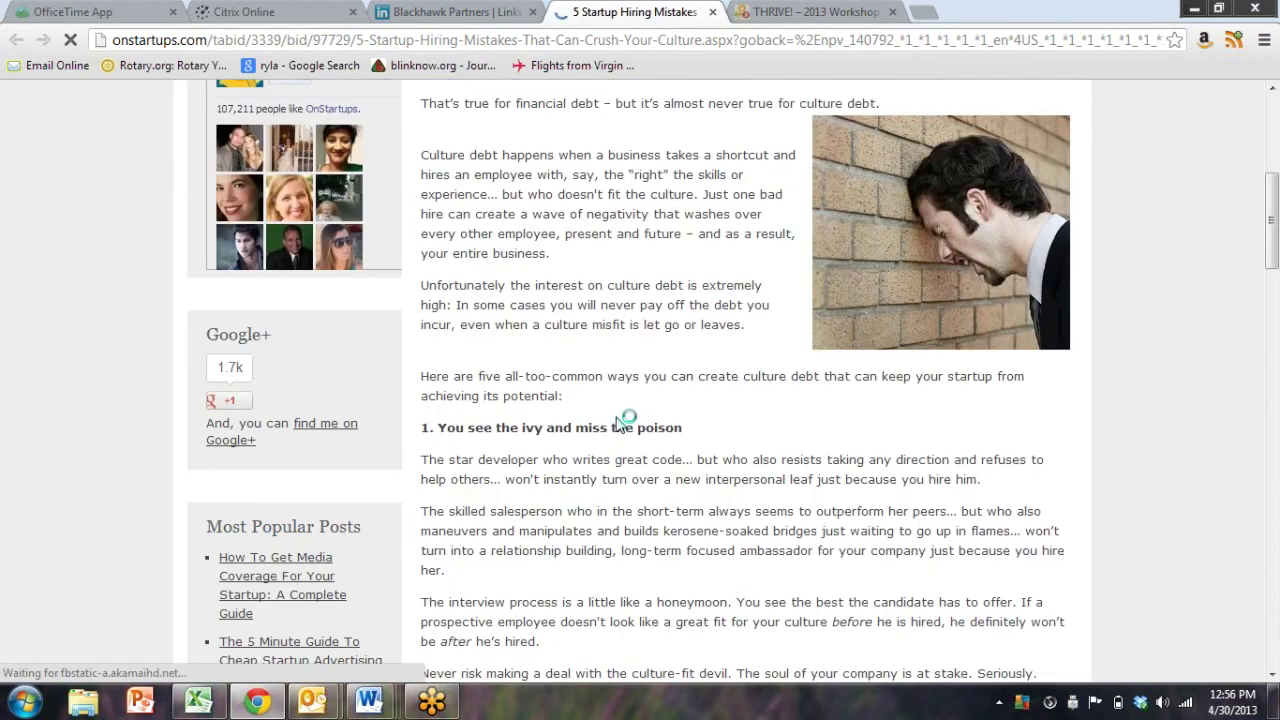
{"action": "scroll", "coordinate": [622, 420], "scroll_direction": "down", "scroll_amount": 15}
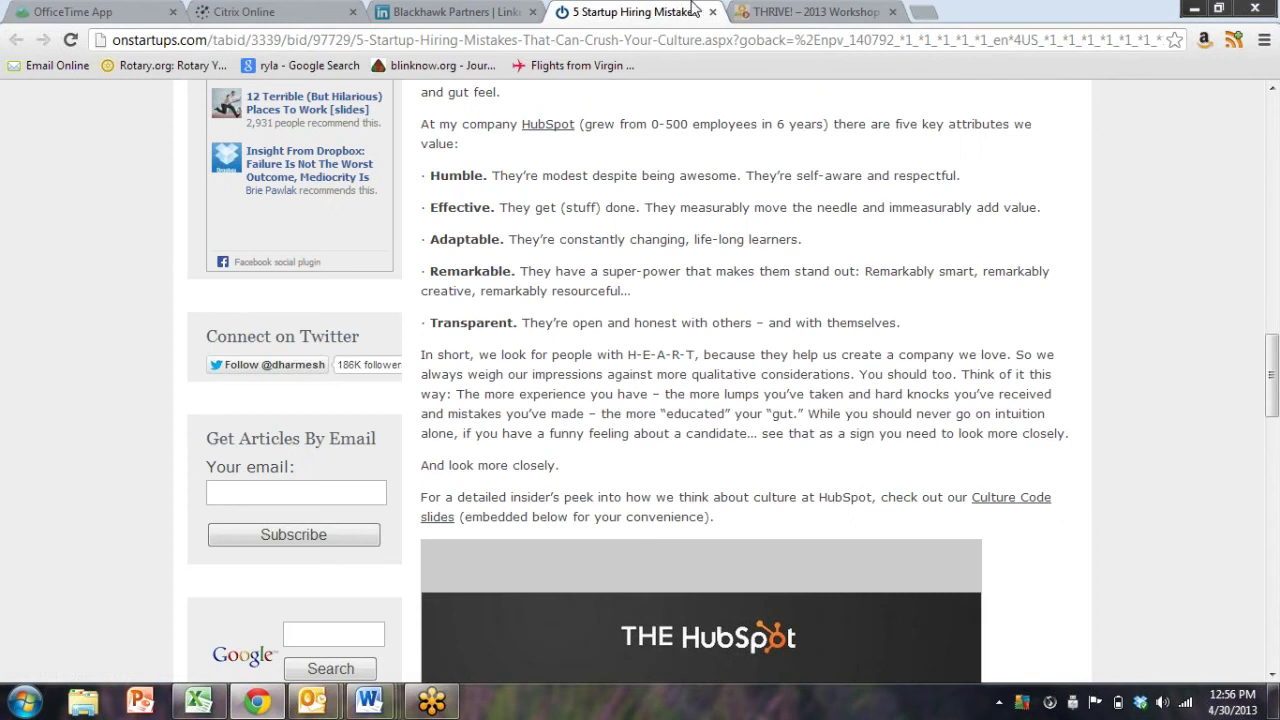
{"action": "left_click", "coordinate": [712, 12]}
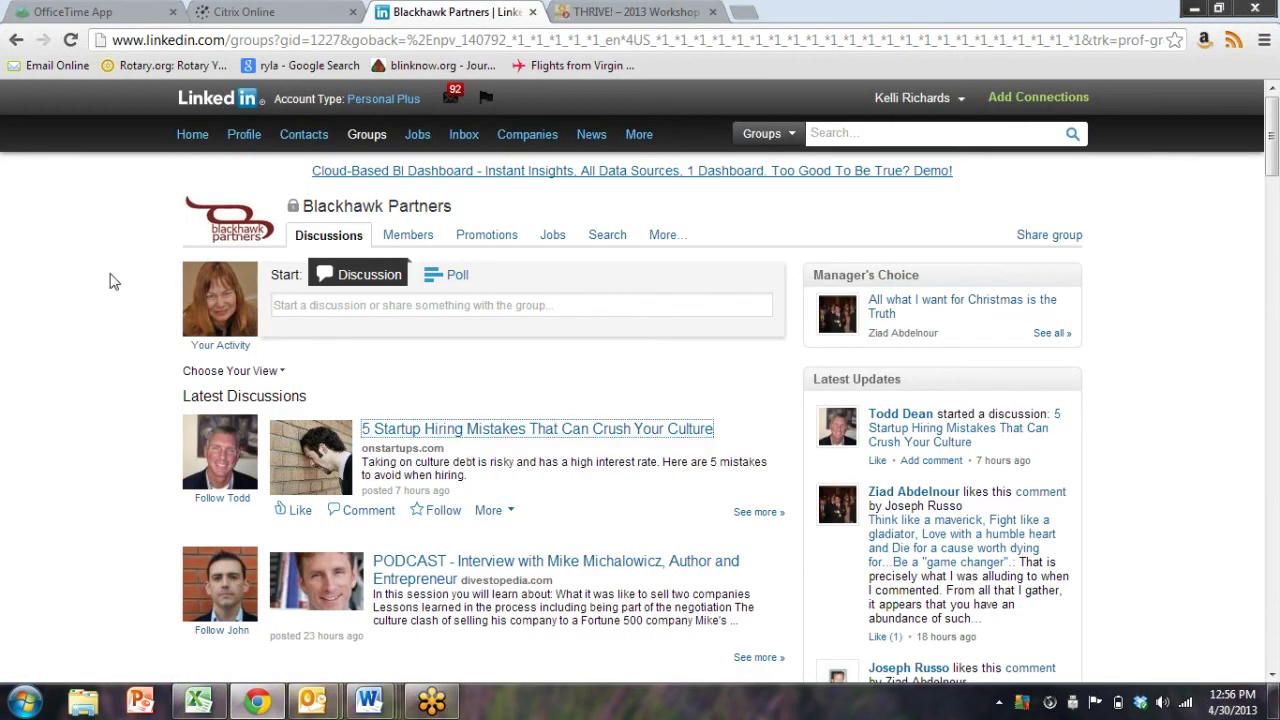
{"action": "mouse_move", "coordinate": [990, 112]}
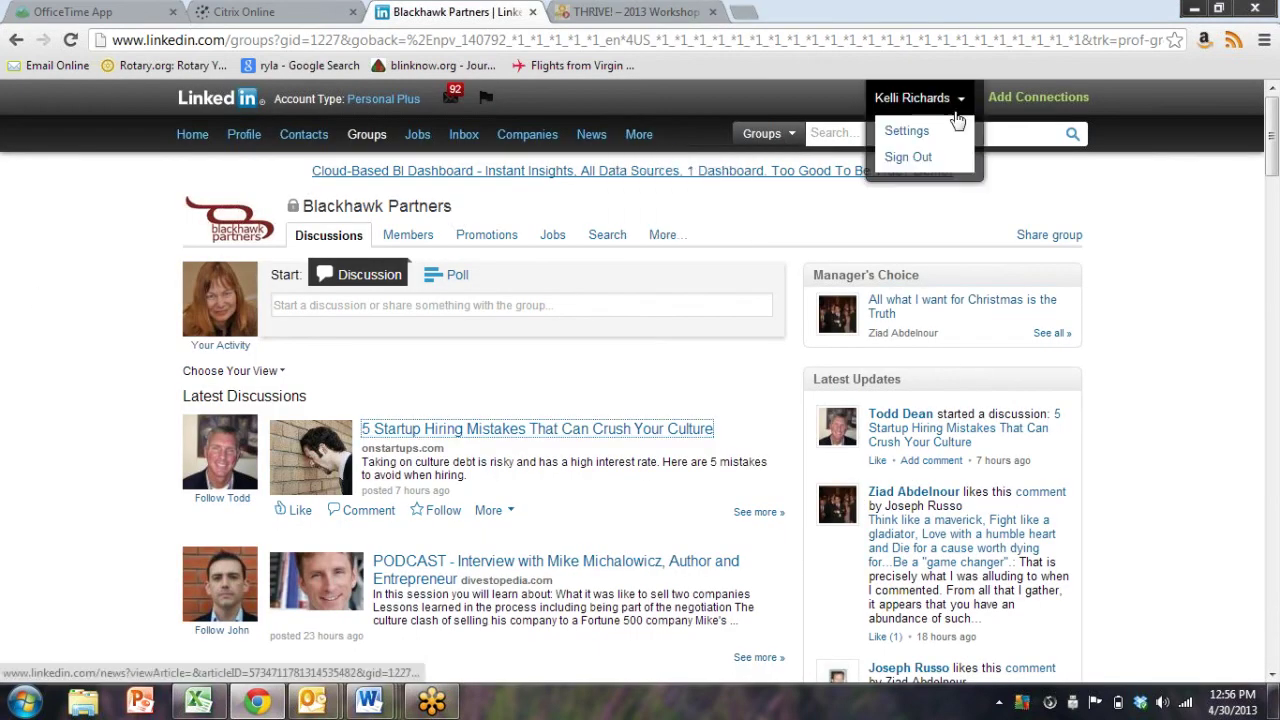
{"action": "left_click", "coordinate": [915, 160]}
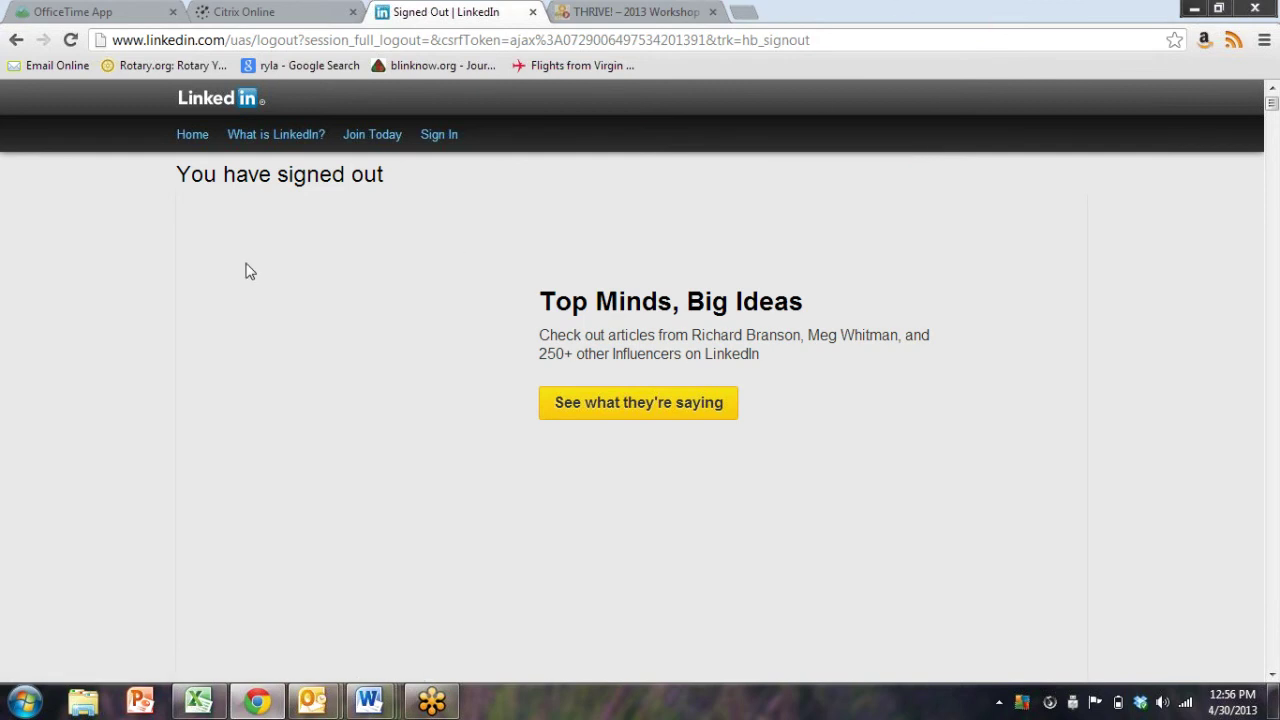
Sign in with a different saved account's email and go to its own profile
{"action": "left_click", "coordinate": [435, 138]}
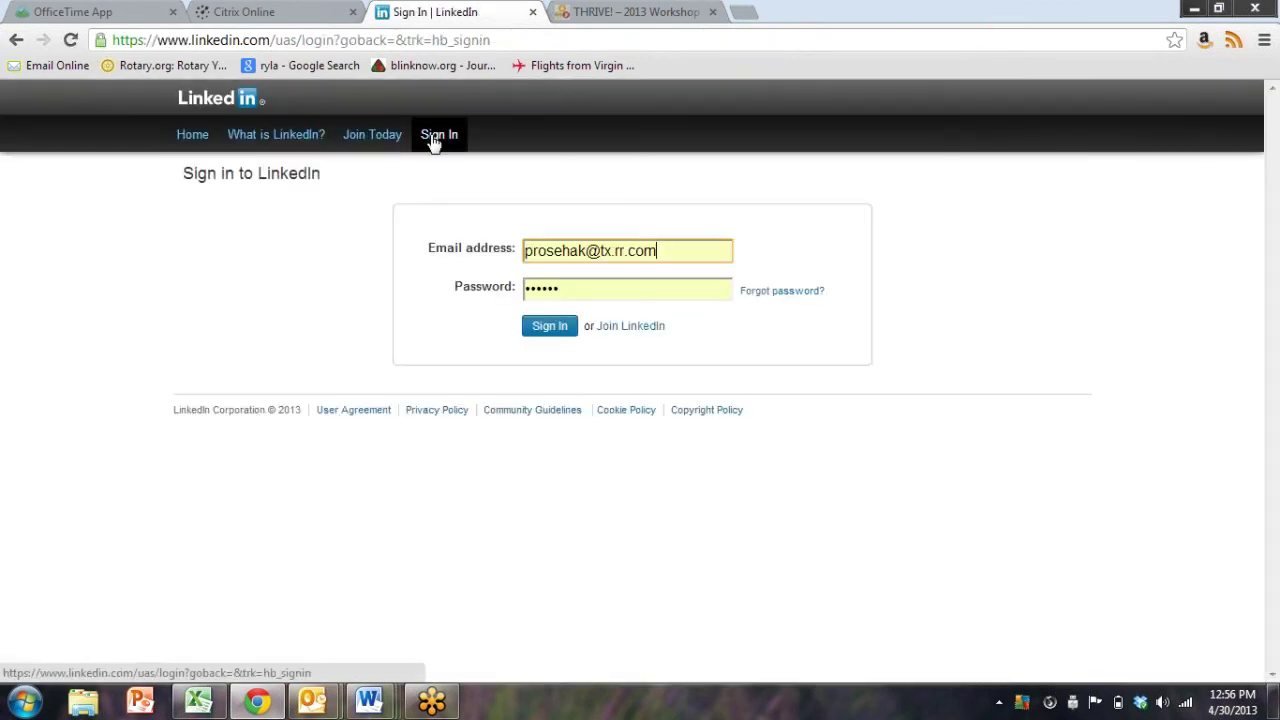
{"action": "key", "text": "ctrl+a"}
{"action": "type", "text": "s"}
{"action": "key", "text": "Return"}
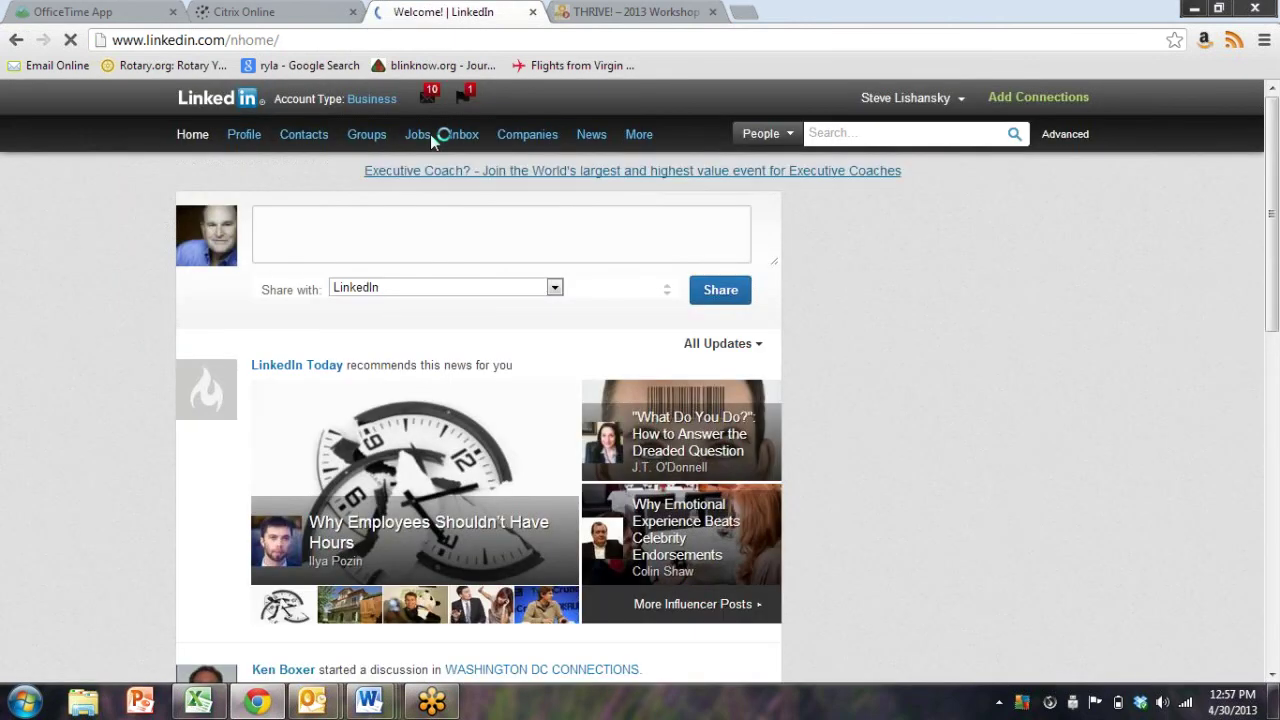
{"action": "mouse_move", "coordinate": [430, 136]}
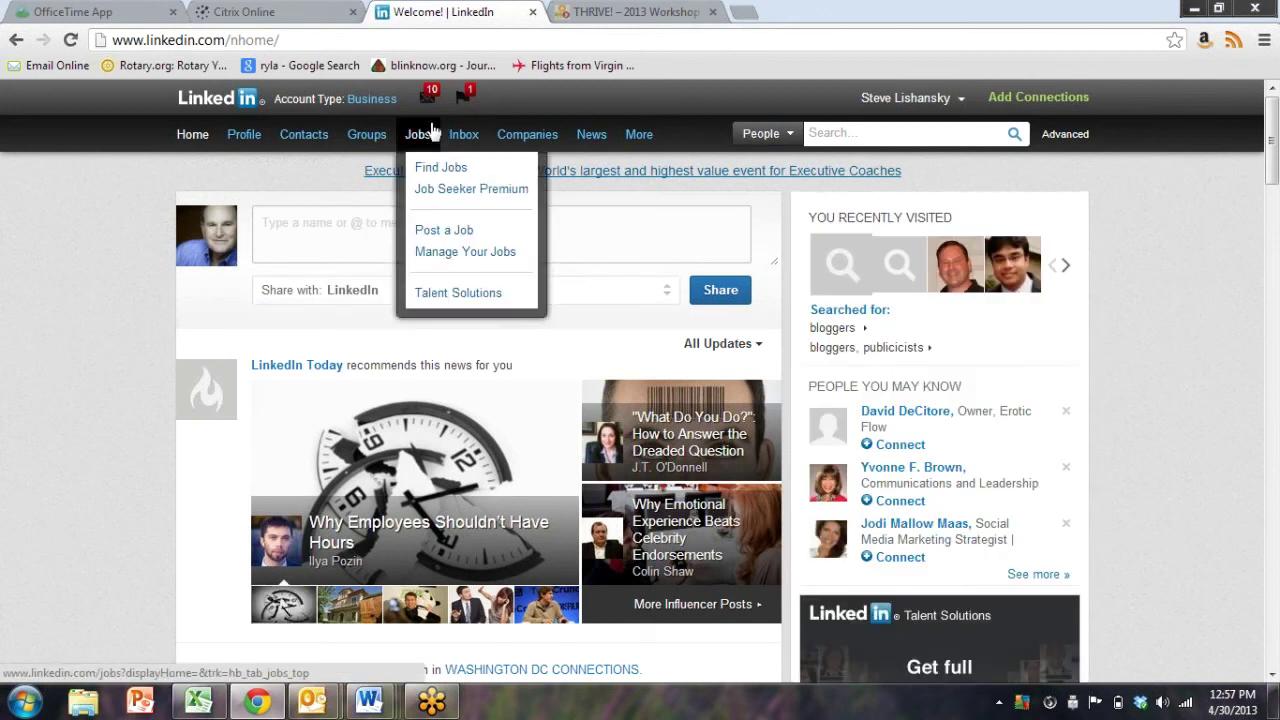
{"action": "mouse_move", "coordinate": [884, 113]}
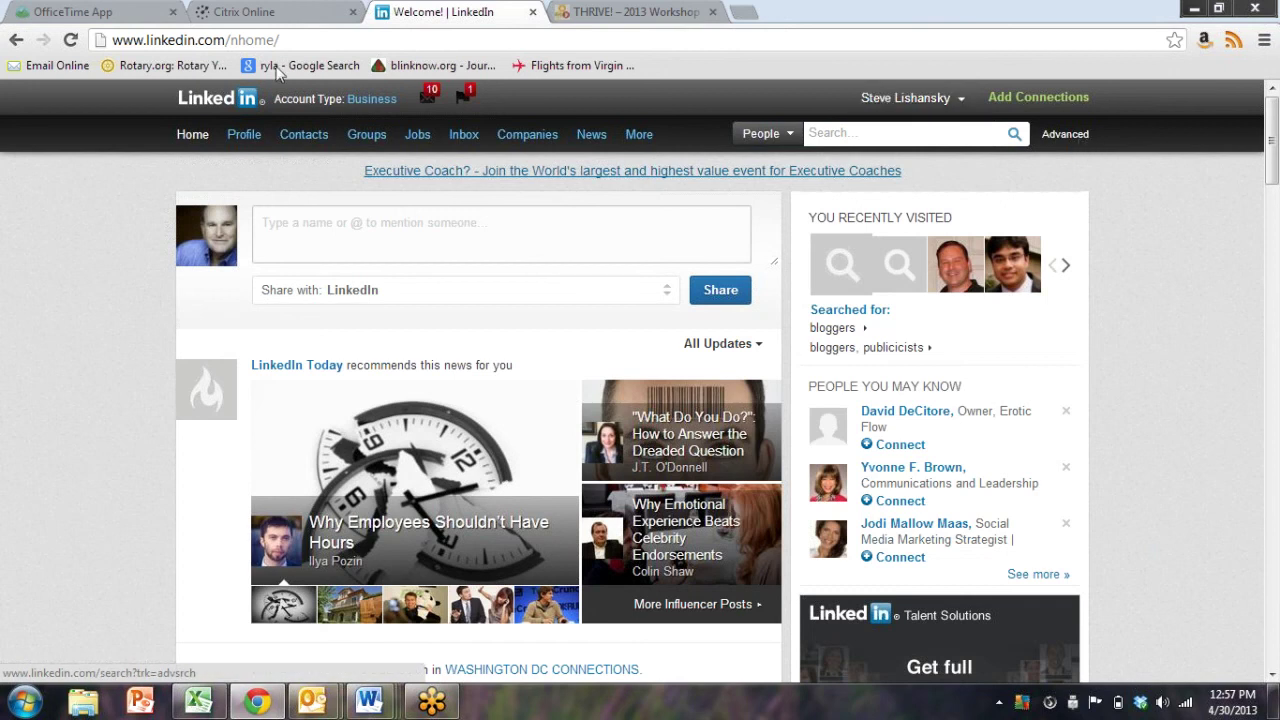
{"action": "mouse_move", "coordinate": [295, 145]}
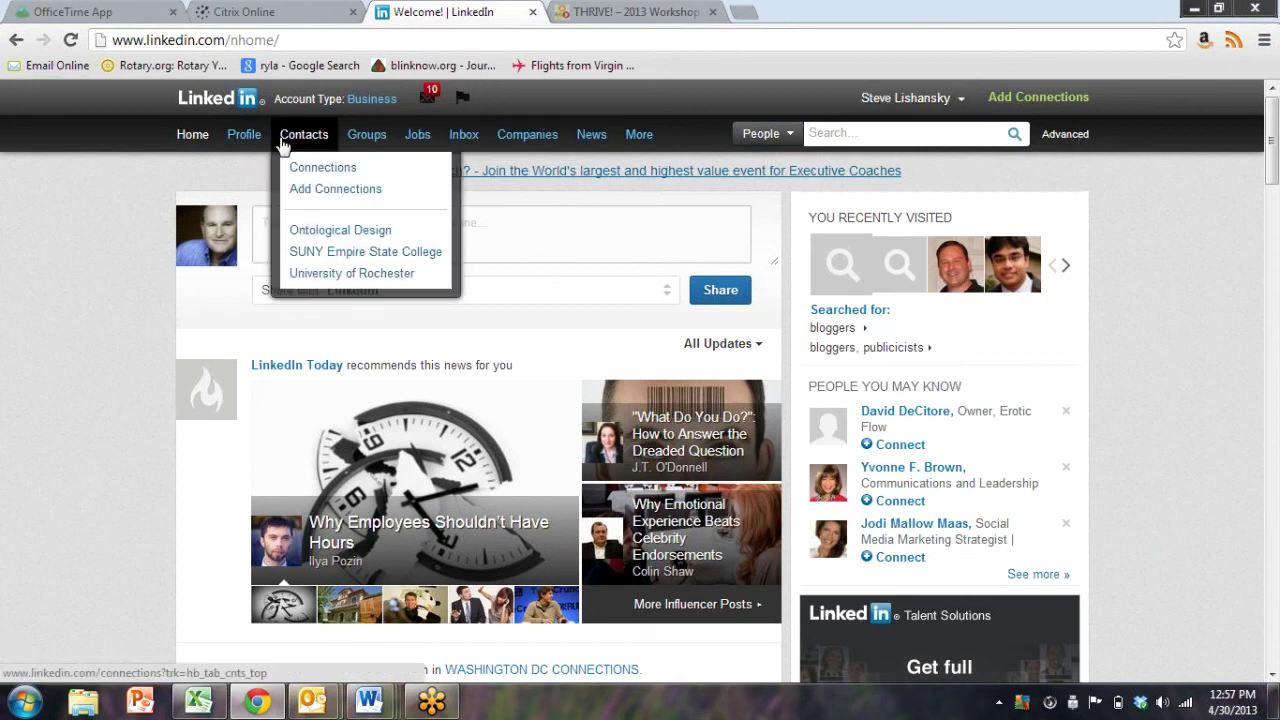
{"action": "mouse_move", "coordinate": [251, 145]}
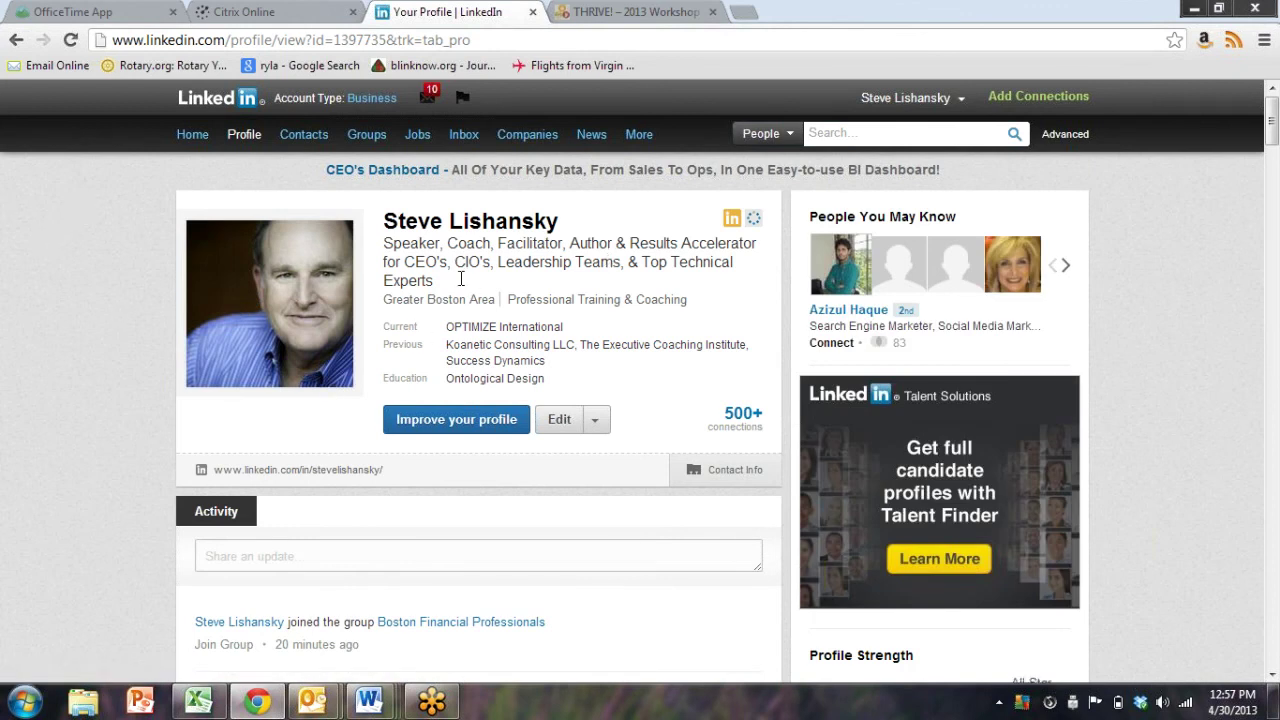
{"action": "left_click_drag", "start_coordinate": [436, 272], "coordinate": [381, 243]}
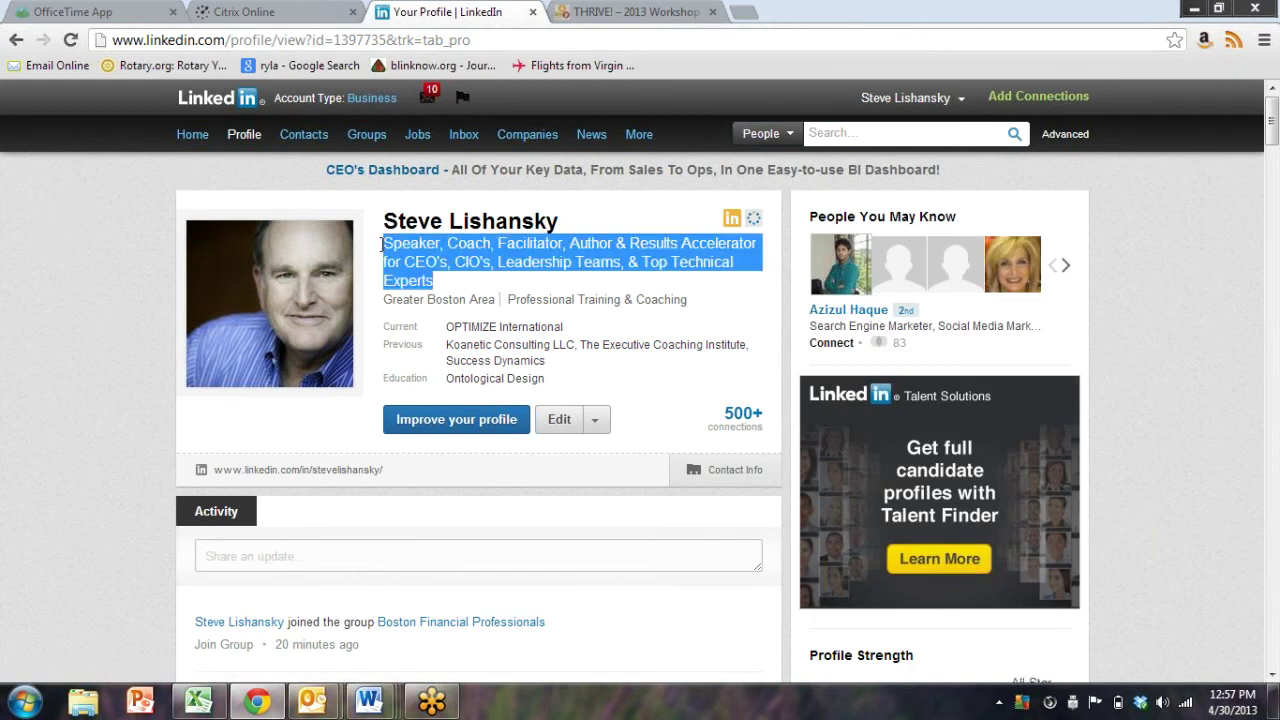
{"action": "left_click", "coordinate": [48, 257]}
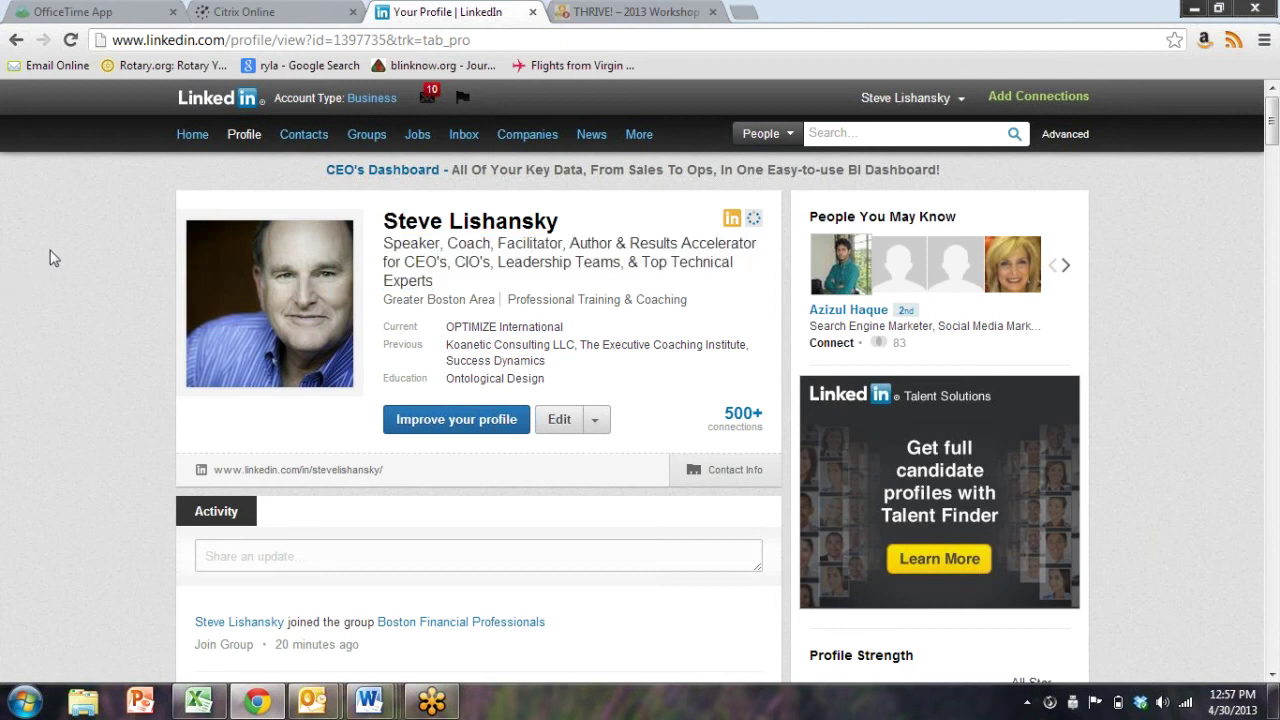
{"action": "left_click_drag", "start_coordinate": [386, 243], "coordinate": [556, 279]}
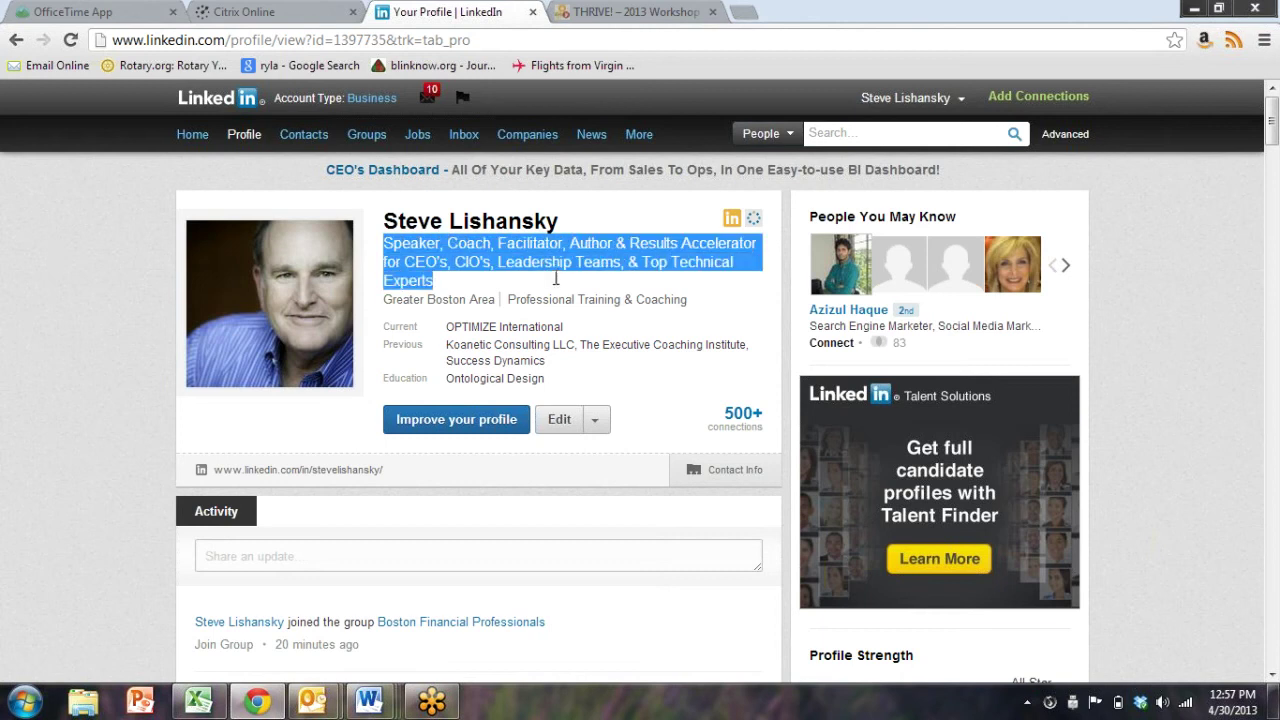
{"action": "left_click", "coordinate": [14, 265]}
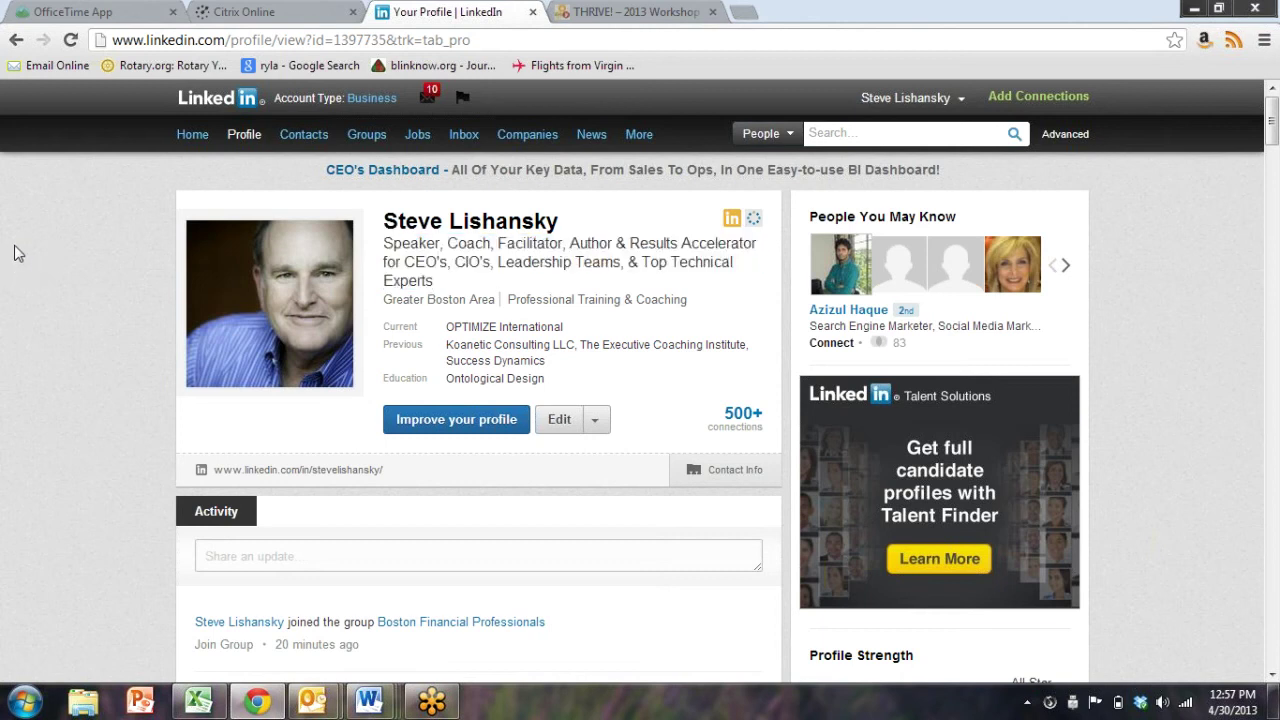
{"action": "scroll", "coordinate": [83, 294], "scroll_direction": "down", "scroll_amount": 2}
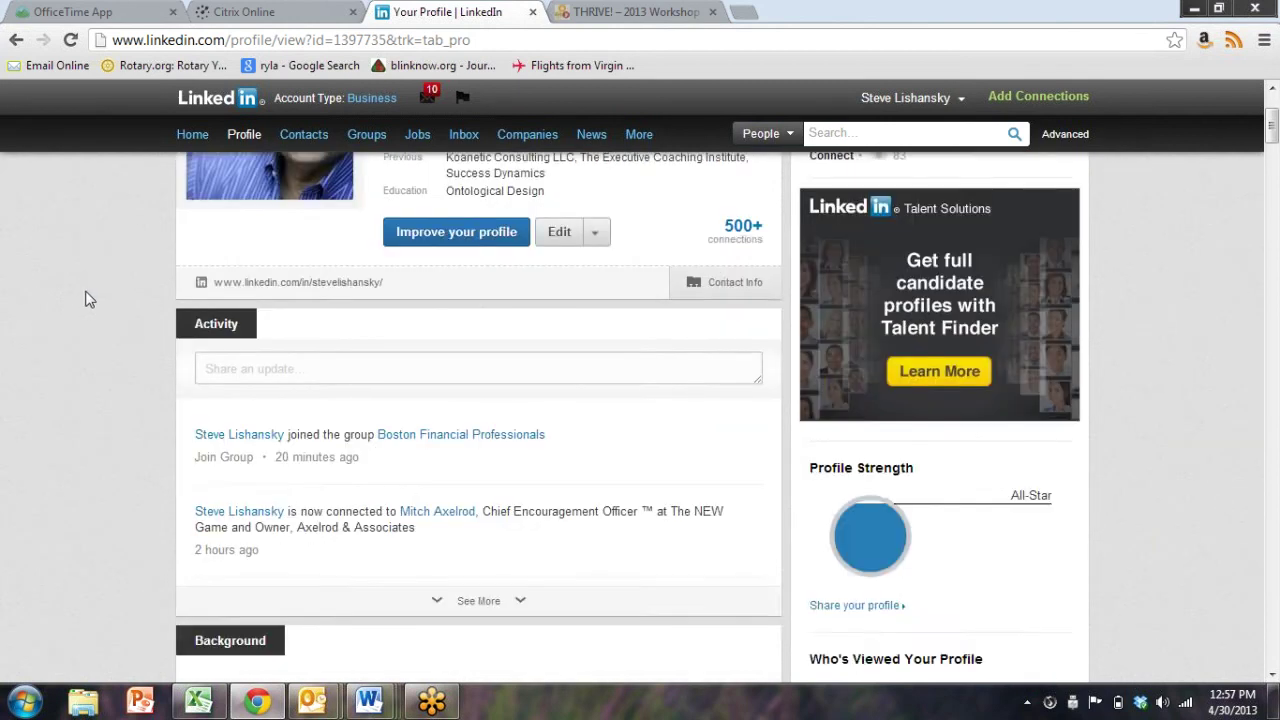
{"action": "scroll", "coordinate": [83, 297], "scroll_direction": "up", "scroll_amount": 2}
{"action": "mouse_move", "coordinate": [262, 160]}
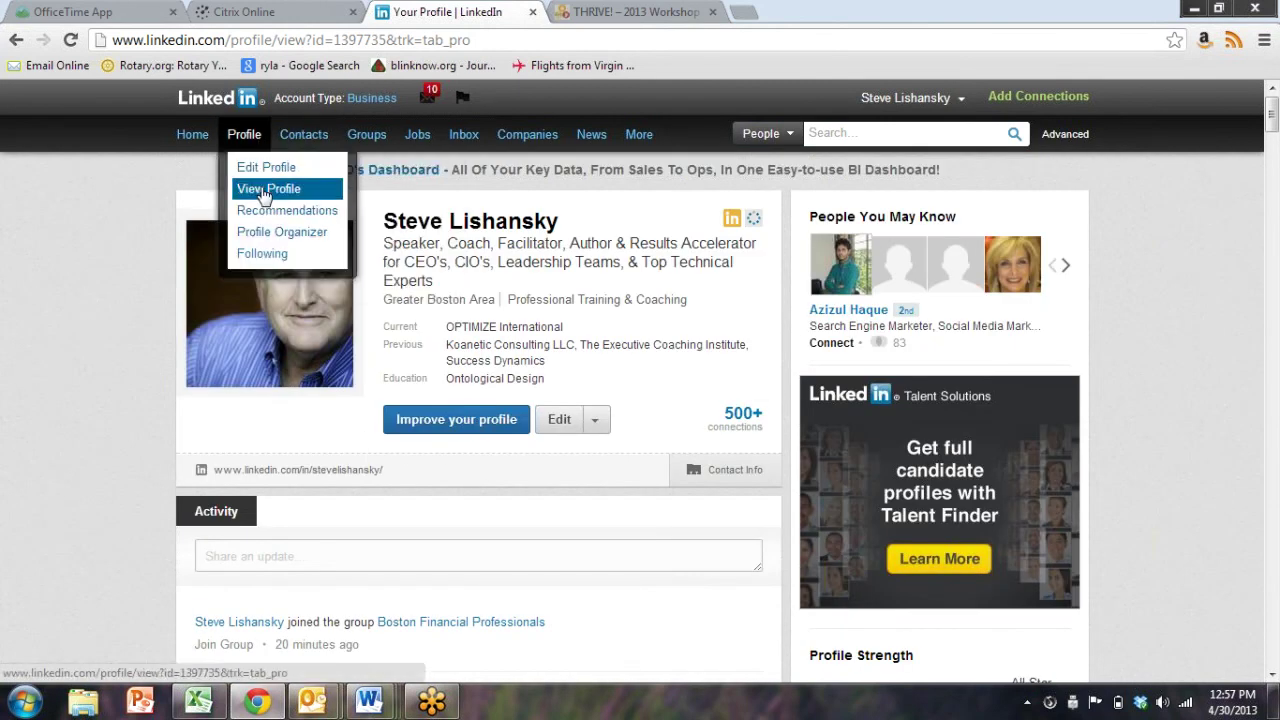
{"action": "left_click", "coordinate": [262, 196]}
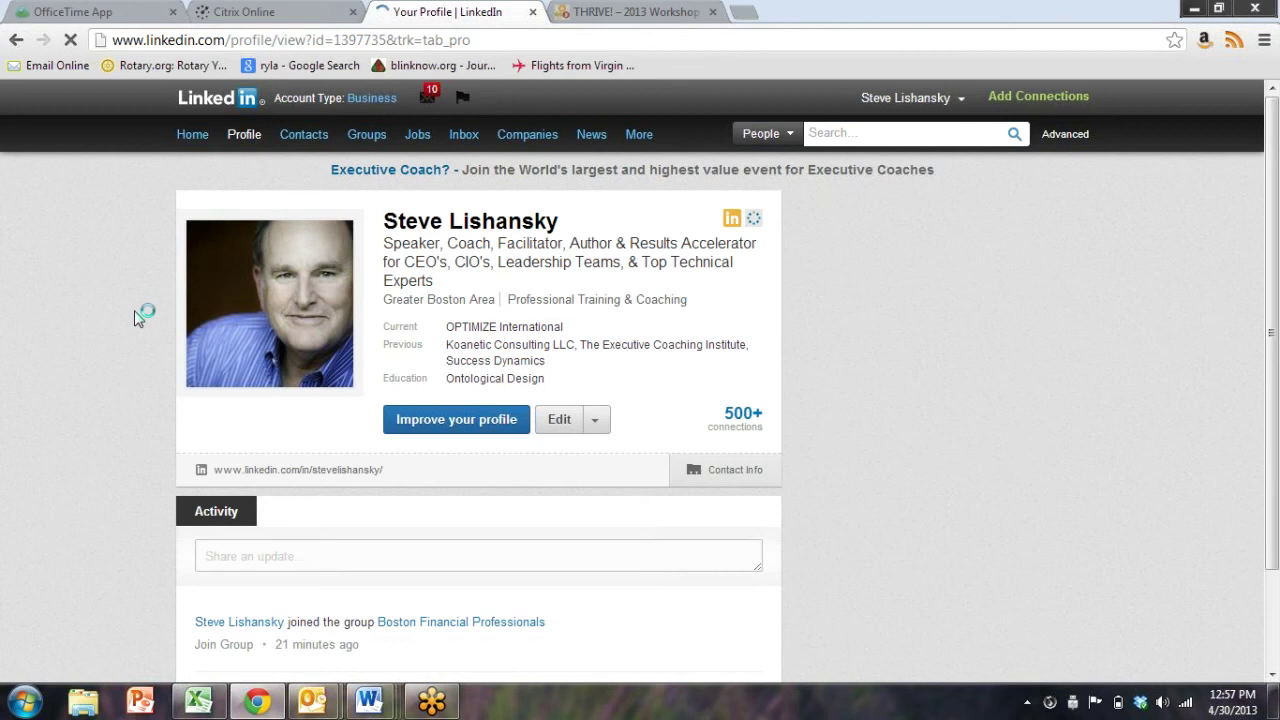
Expand the profile summary to show all of its videos
{"action": "scroll", "coordinate": [143, 374], "scroll_direction": "down", "scroll_amount": 6}
{"action": "scroll", "coordinate": [148, 378], "scroll_direction": "down", "scroll_amount": 10}
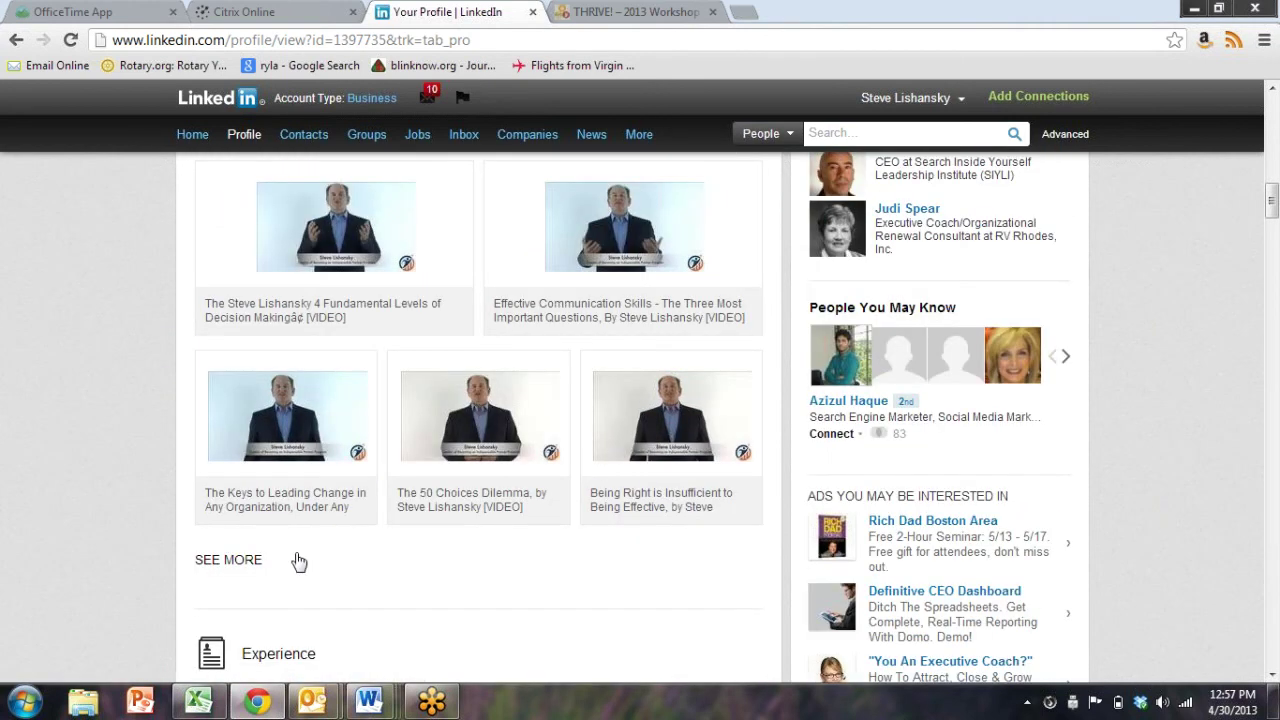
{"action": "left_click", "coordinate": [248, 560]}
{"action": "scroll", "coordinate": [57, 505], "scroll_direction": "down", "scroll_amount": 1}
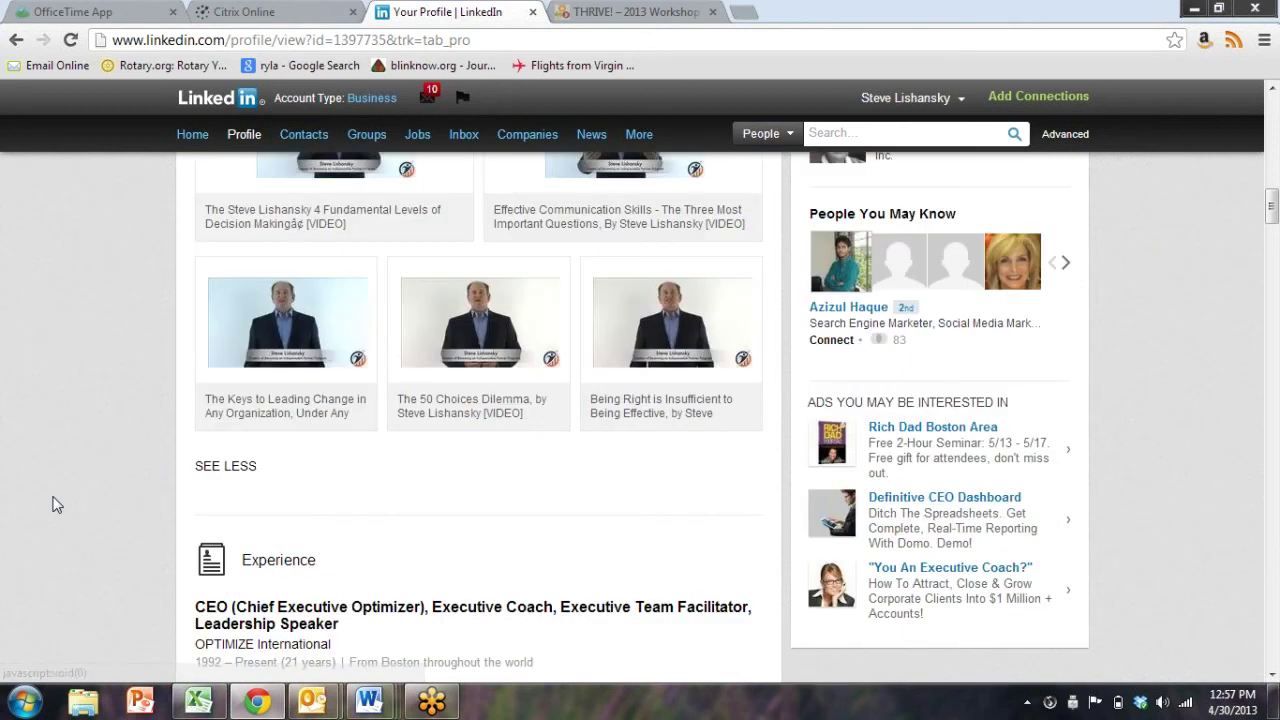
{"action": "scroll", "coordinate": [57, 505], "scroll_direction": "up", "scroll_amount": 3}
{"action": "scroll", "coordinate": [86, 467], "scroll_direction": "down", "scroll_amount": 3}
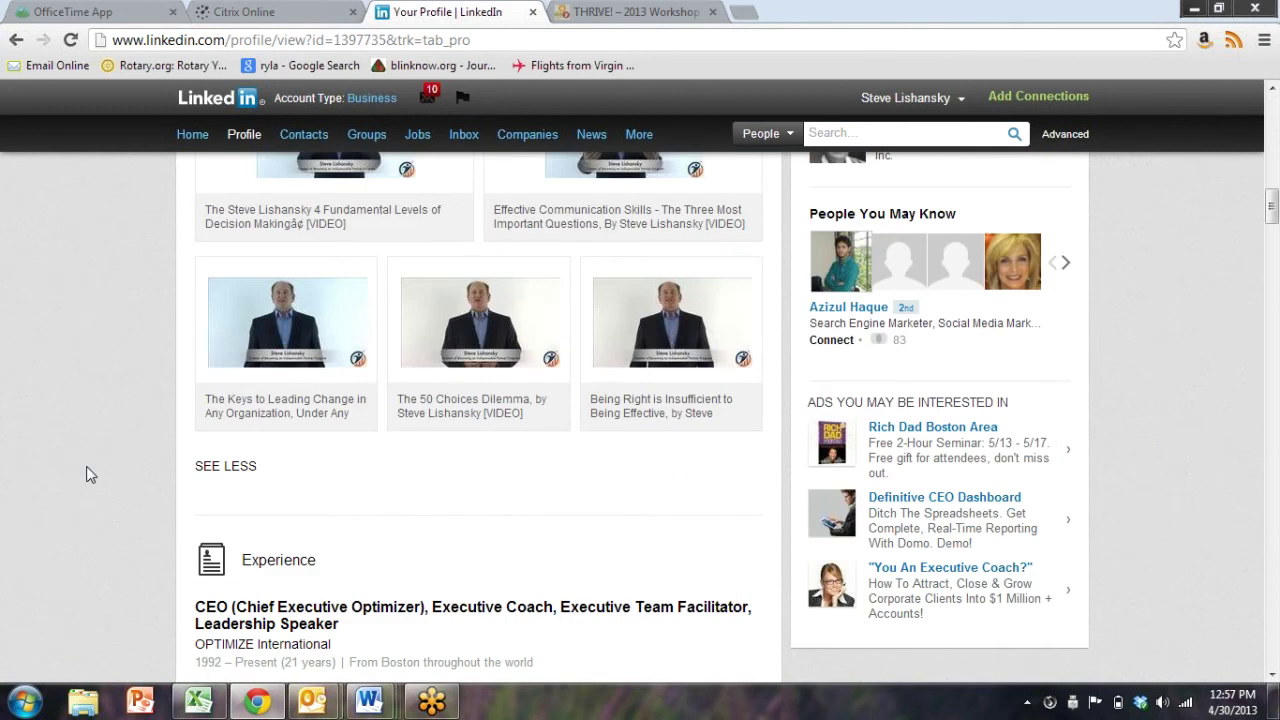
{"action": "scroll", "coordinate": [86, 466], "scroll_direction": "down", "scroll_amount": 4}
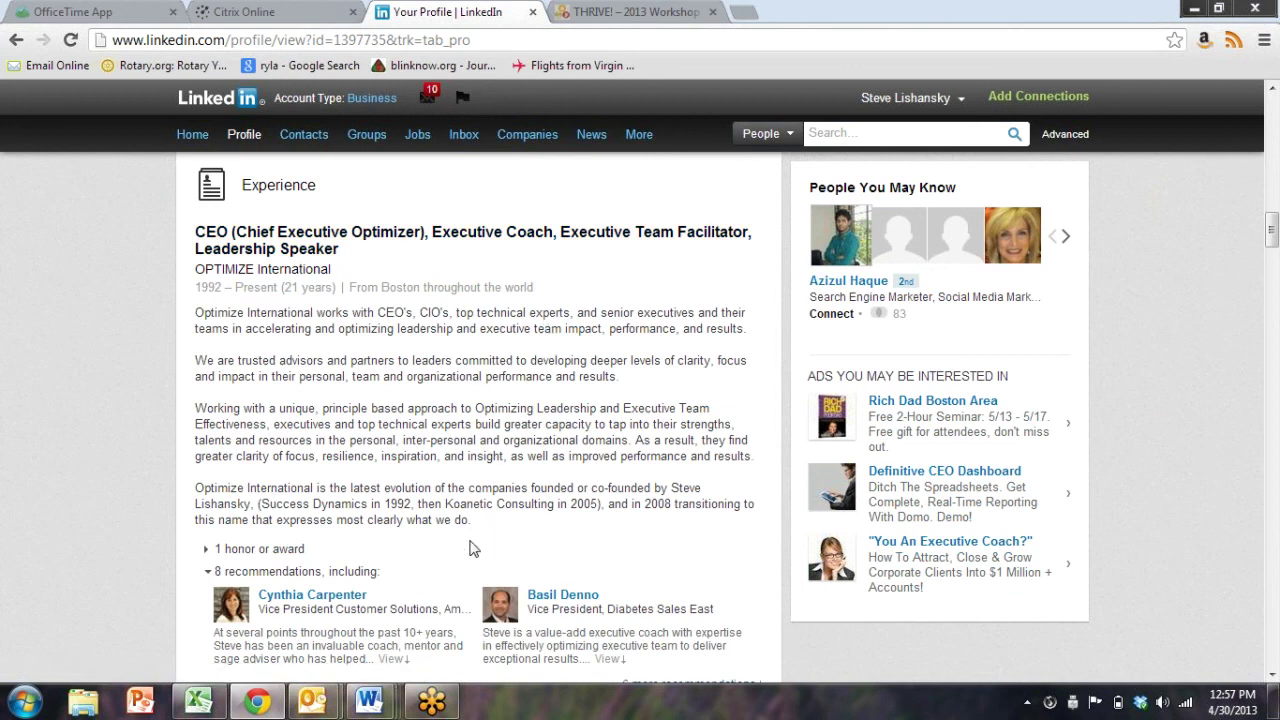
Read down through Honors & Awards, Projects, Skills, Education and Recommendations to Connections
{"action": "scroll", "coordinate": [474, 549], "scroll_direction": "down", "scroll_amount": 11}
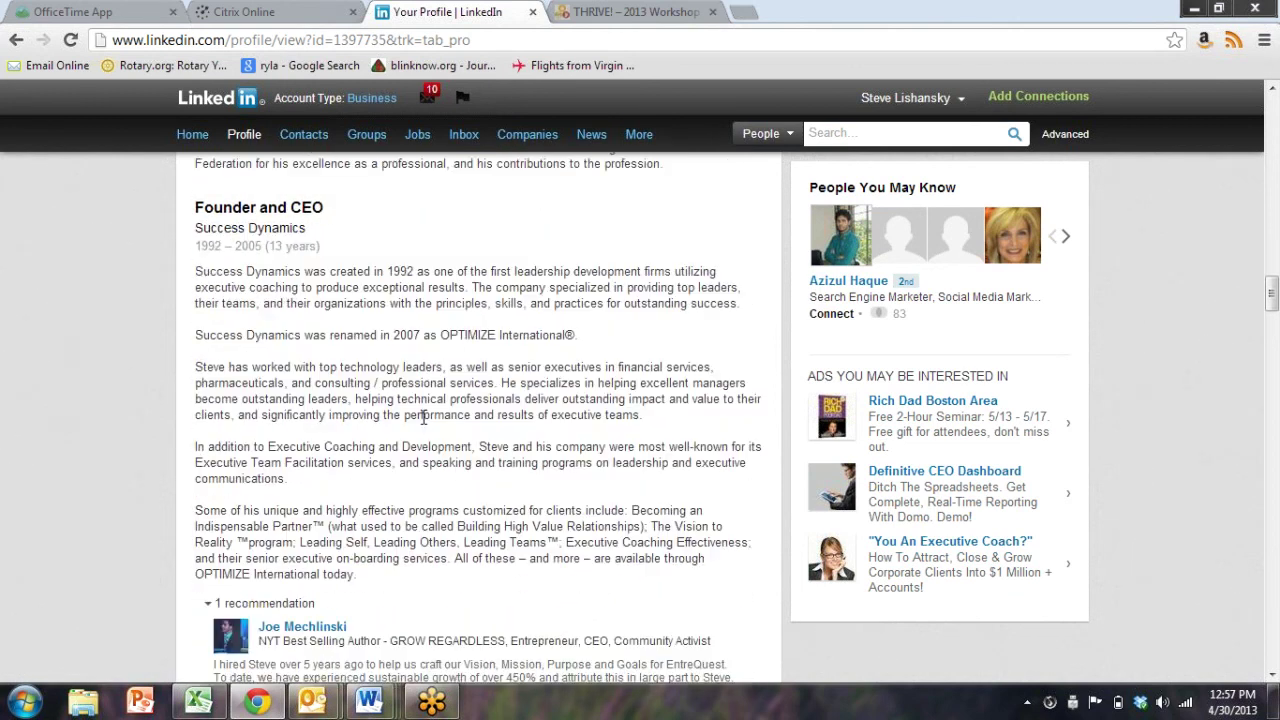
{"action": "scroll", "coordinate": [423, 418], "scroll_direction": "down", "scroll_amount": 11}
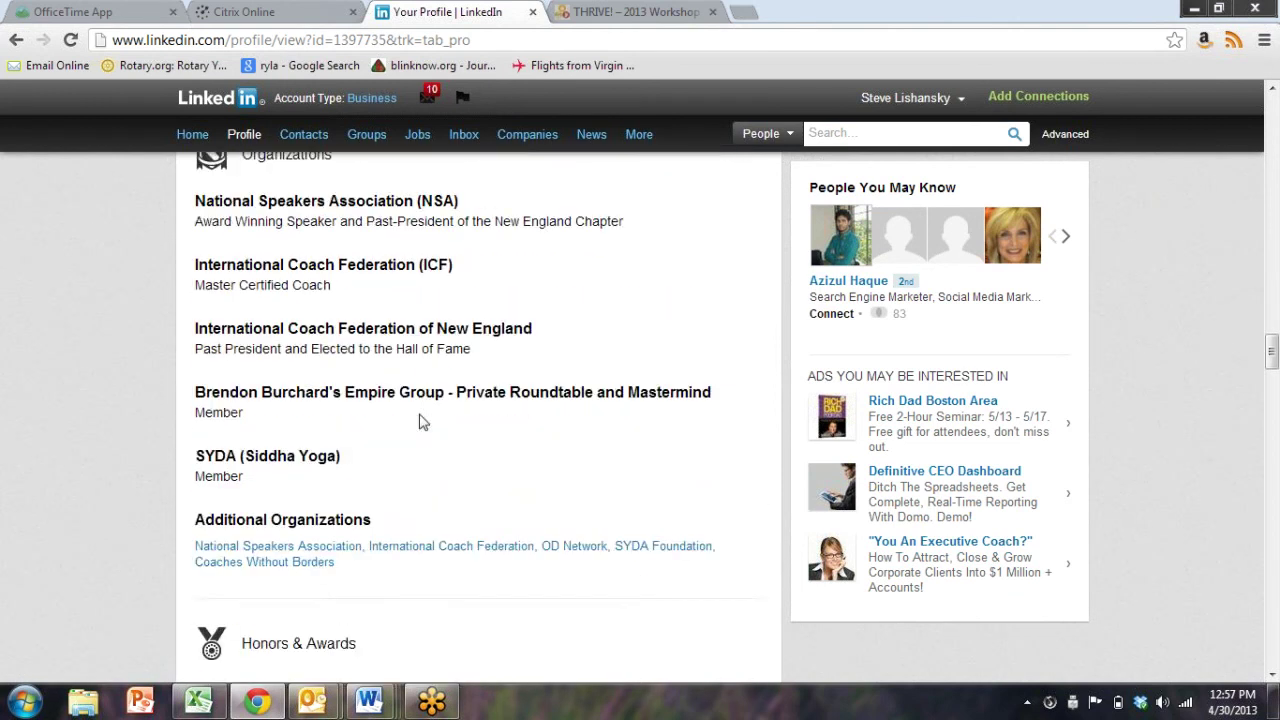
{"action": "scroll", "coordinate": [420, 422], "scroll_direction": "up", "scroll_amount": 5}
{"action": "scroll", "coordinate": [341, 314], "scroll_direction": "down", "scroll_amount": 4}
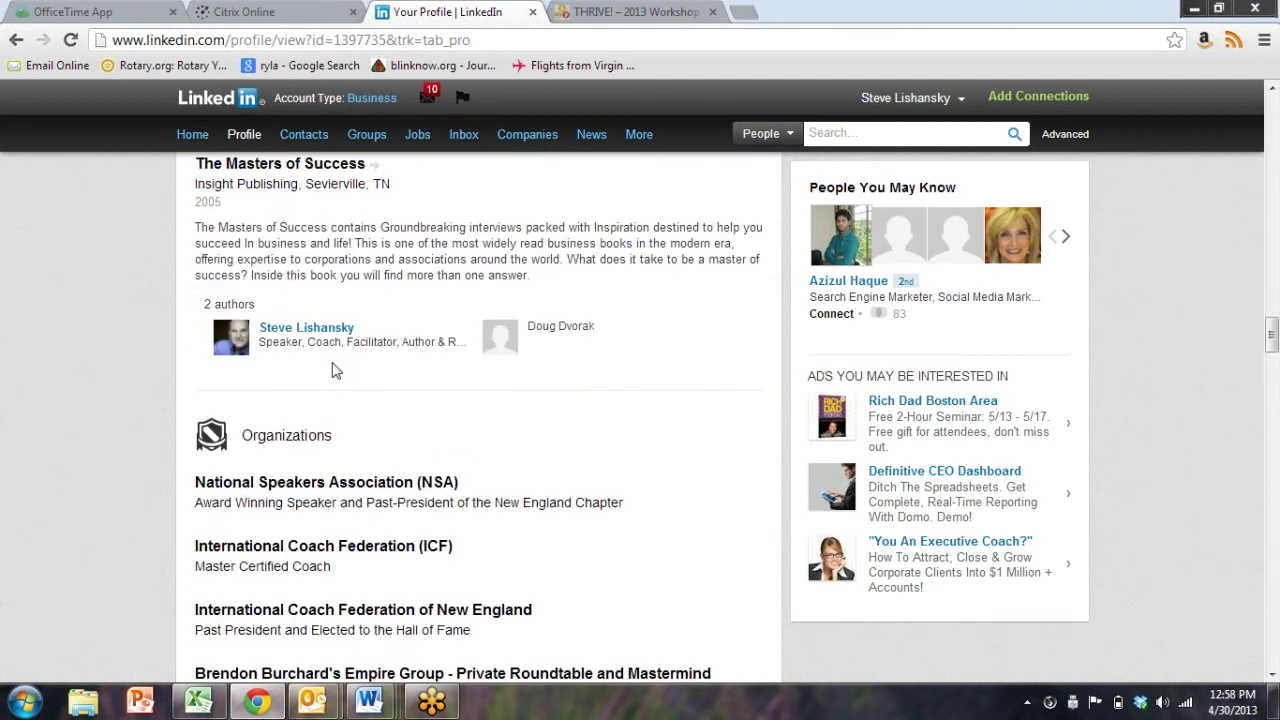
{"action": "scroll", "coordinate": [344, 443], "scroll_direction": "down", "scroll_amount": 1}
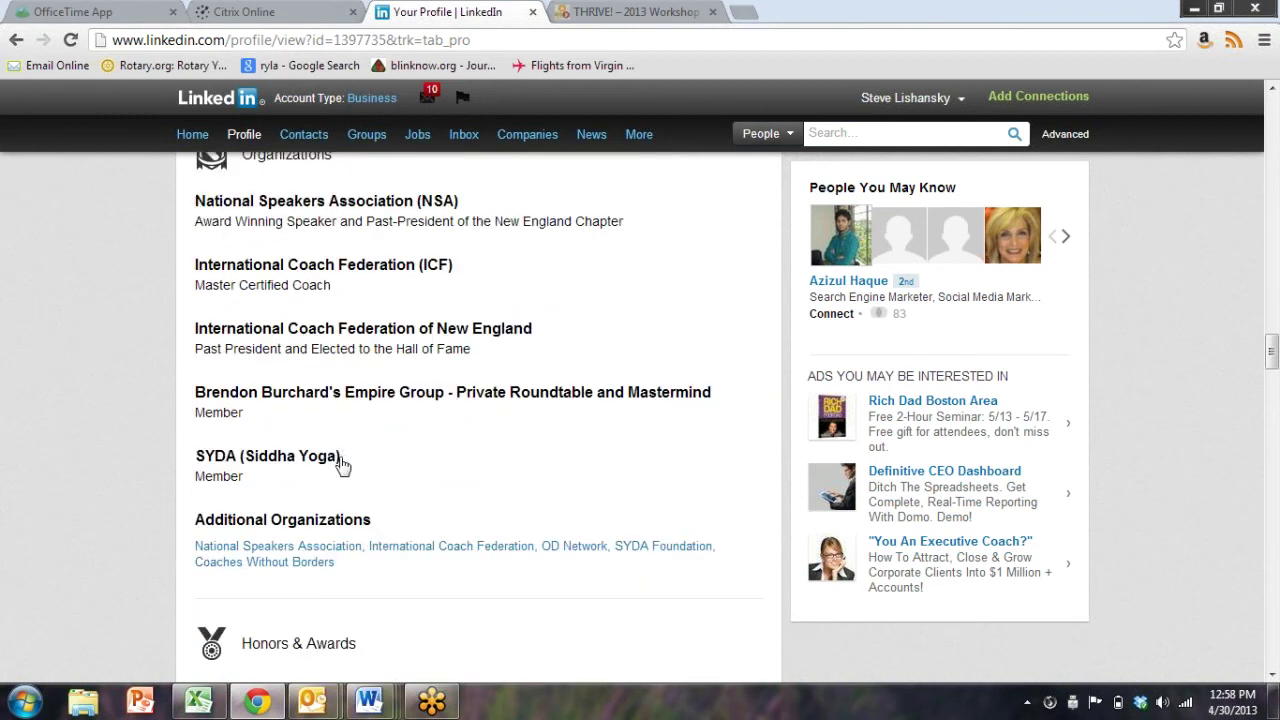
{"action": "scroll", "coordinate": [305, 471], "scroll_direction": "down", "scroll_amount": 5}
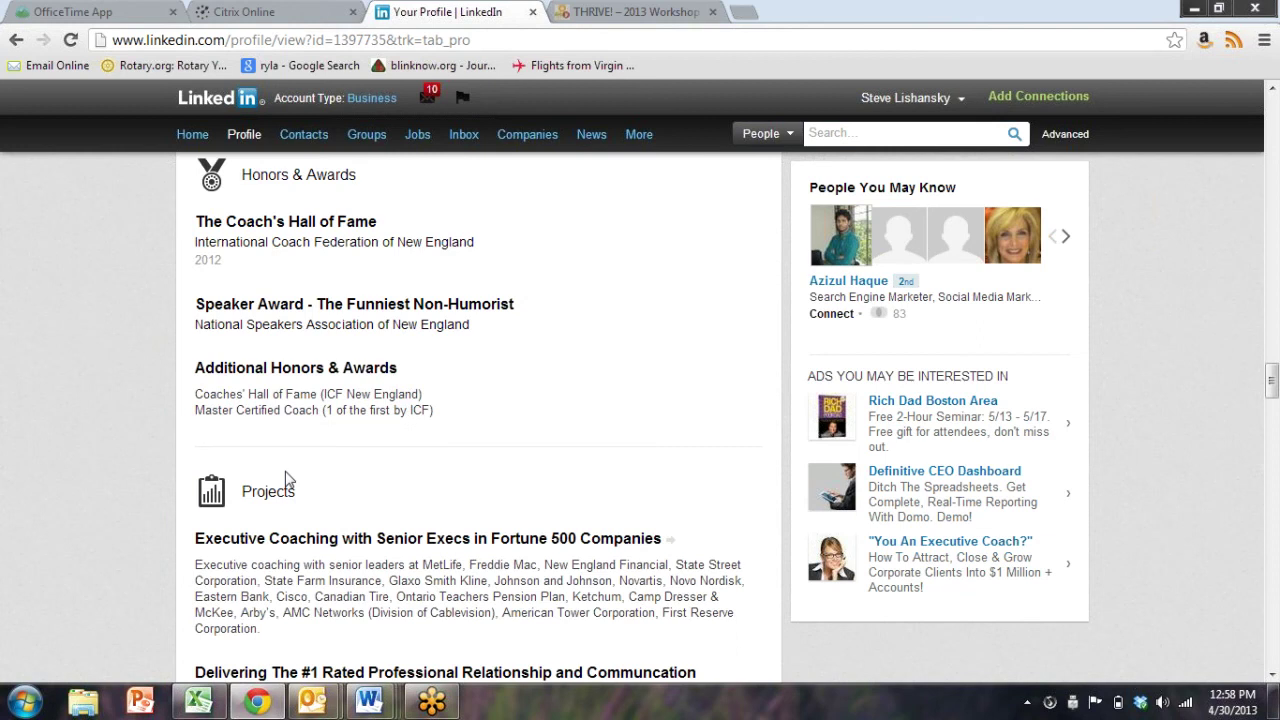
{"action": "scroll", "coordinate": [290, 470], "scroll_direction": "down", "scroll_amount": 3}
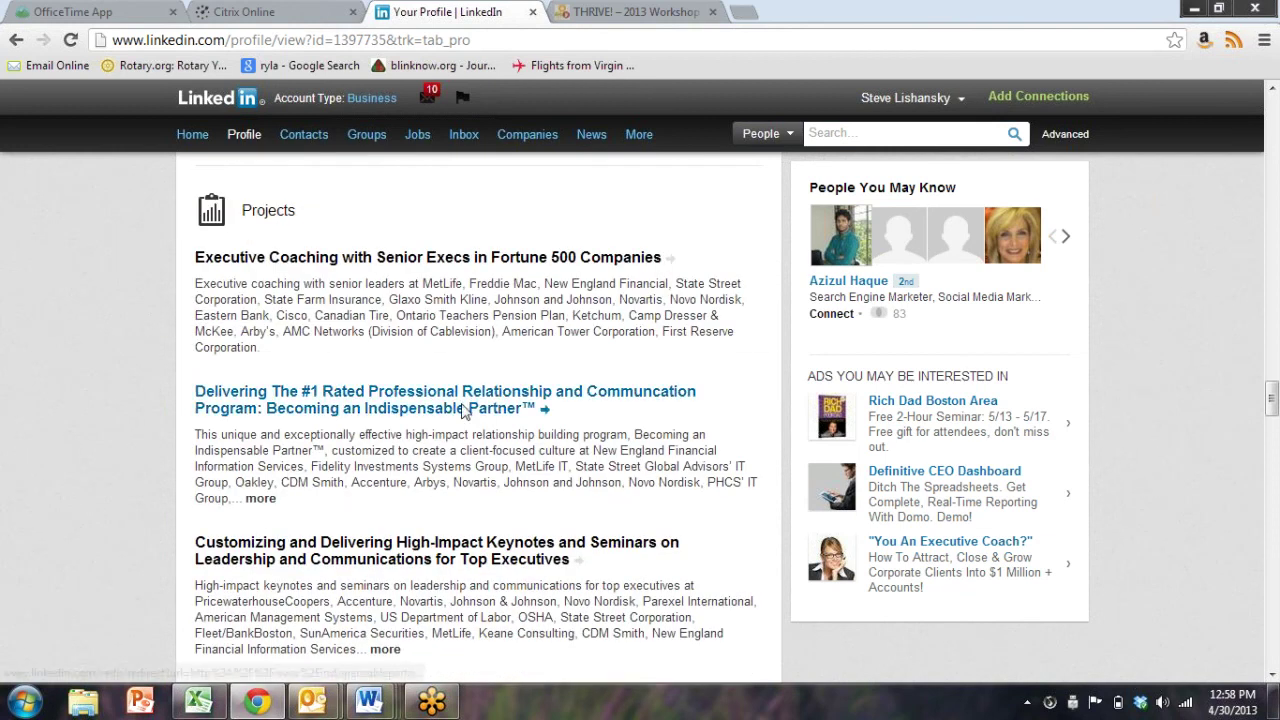
{"action": "scroll", "coordinate": [463, 410], "scroll_direction": "down", "scroll_amount": 5}
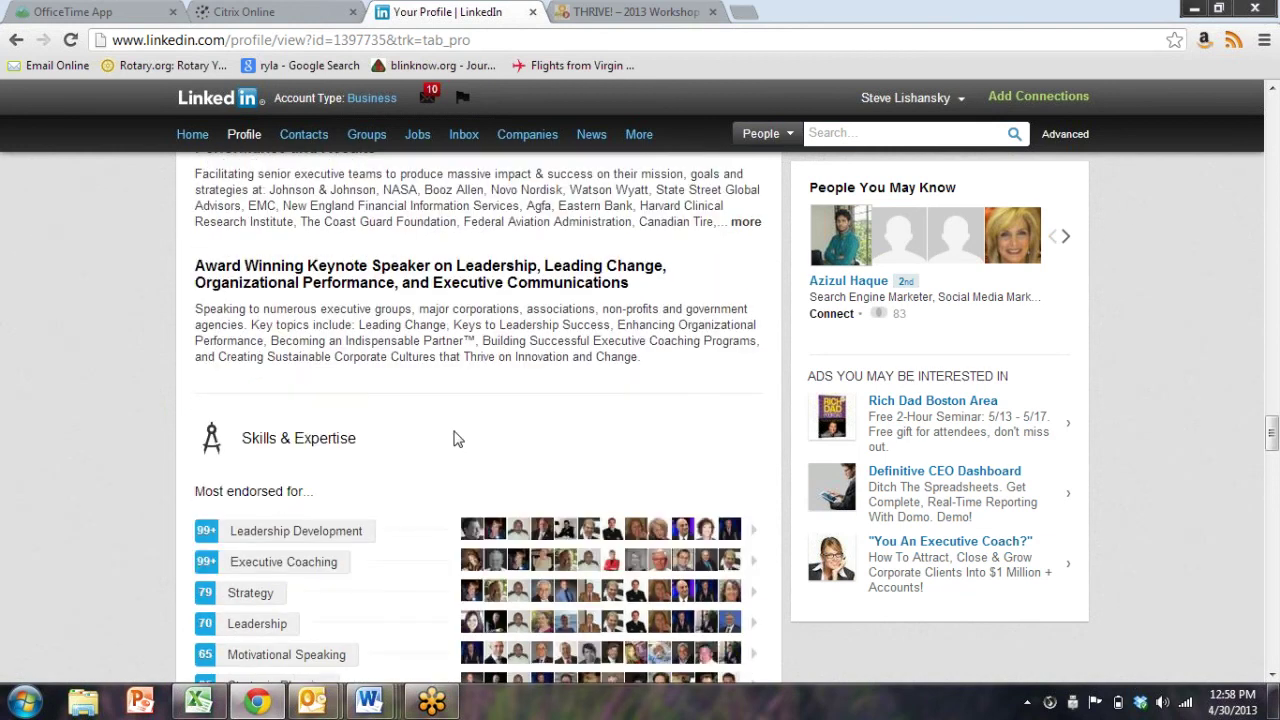
{"action": "scroll", "coordinate": [455, 439], "scroll_direction": "up", "scroll_amount": 1}
{"action": "scroll", "coordinate": [453, 438], "scroll_direction": "down", "scroll_amount": 8}
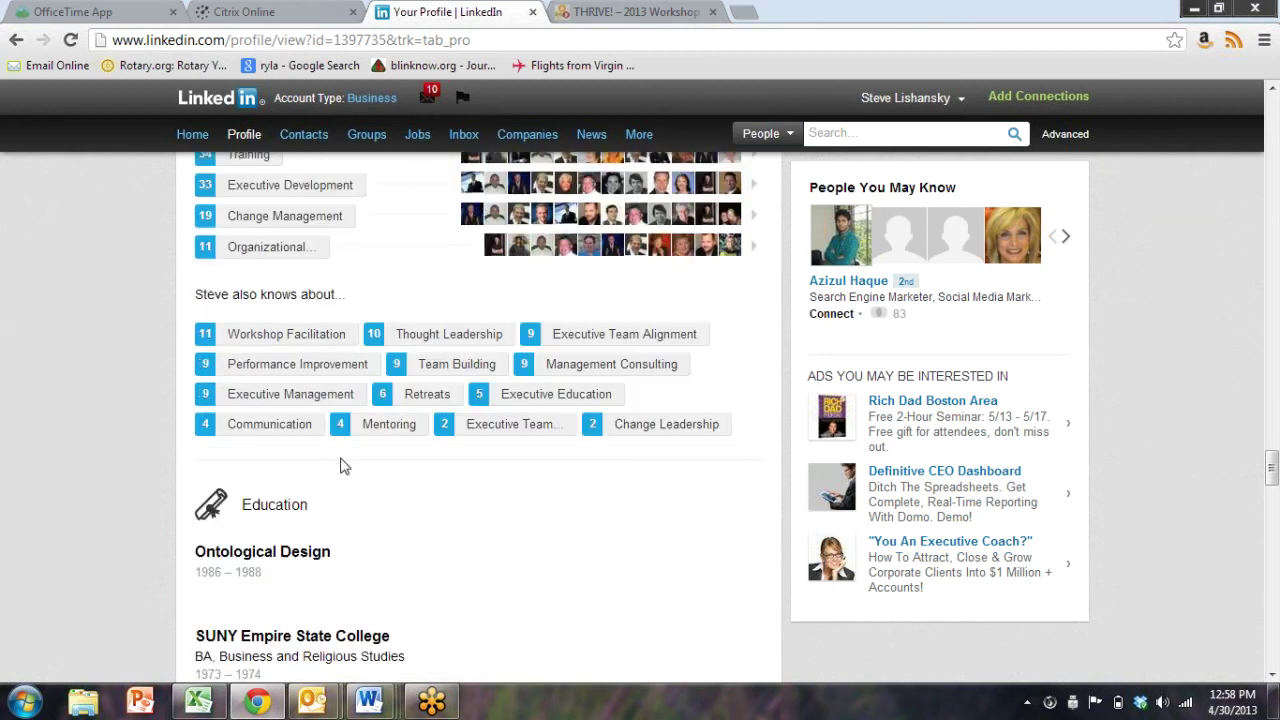
{"action": "scroll", "coordinate": [340, 467], "scroll_direction": "down", "scroll_amount": 10}
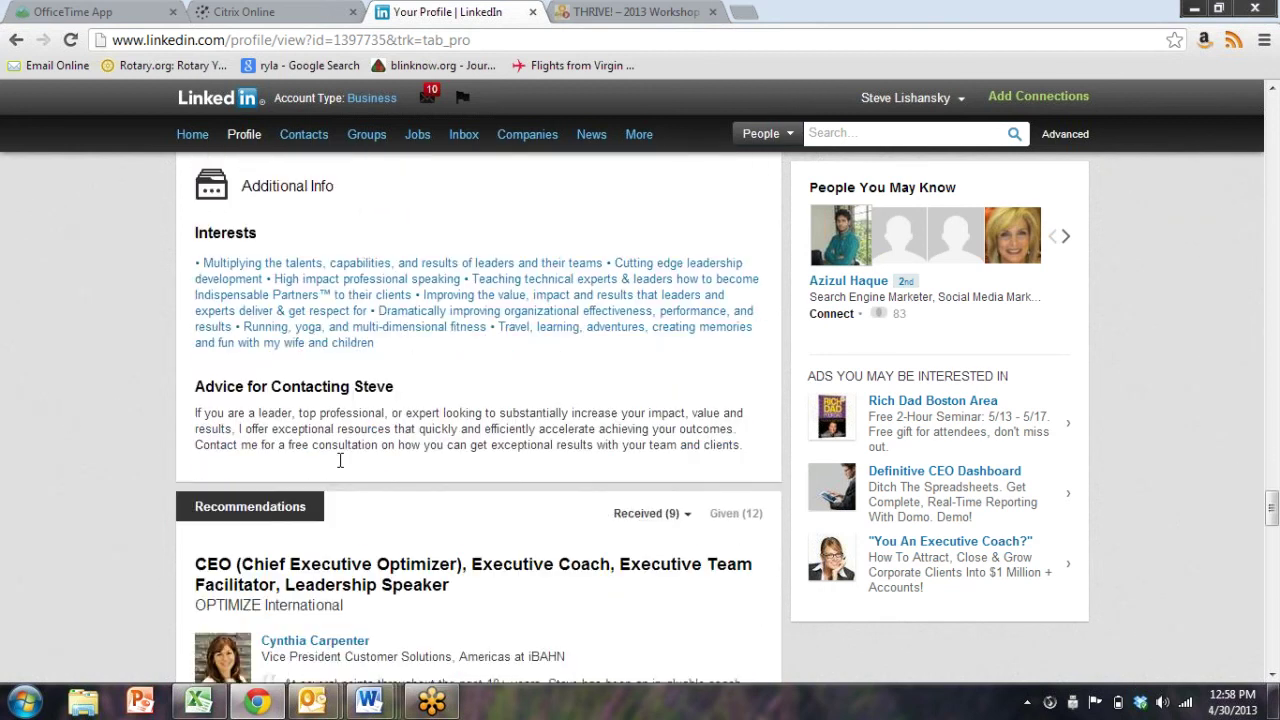
{"action": "scroll", "coordinate": [340, 463], "scroll_direction": "down", "scroll_amount": 12}
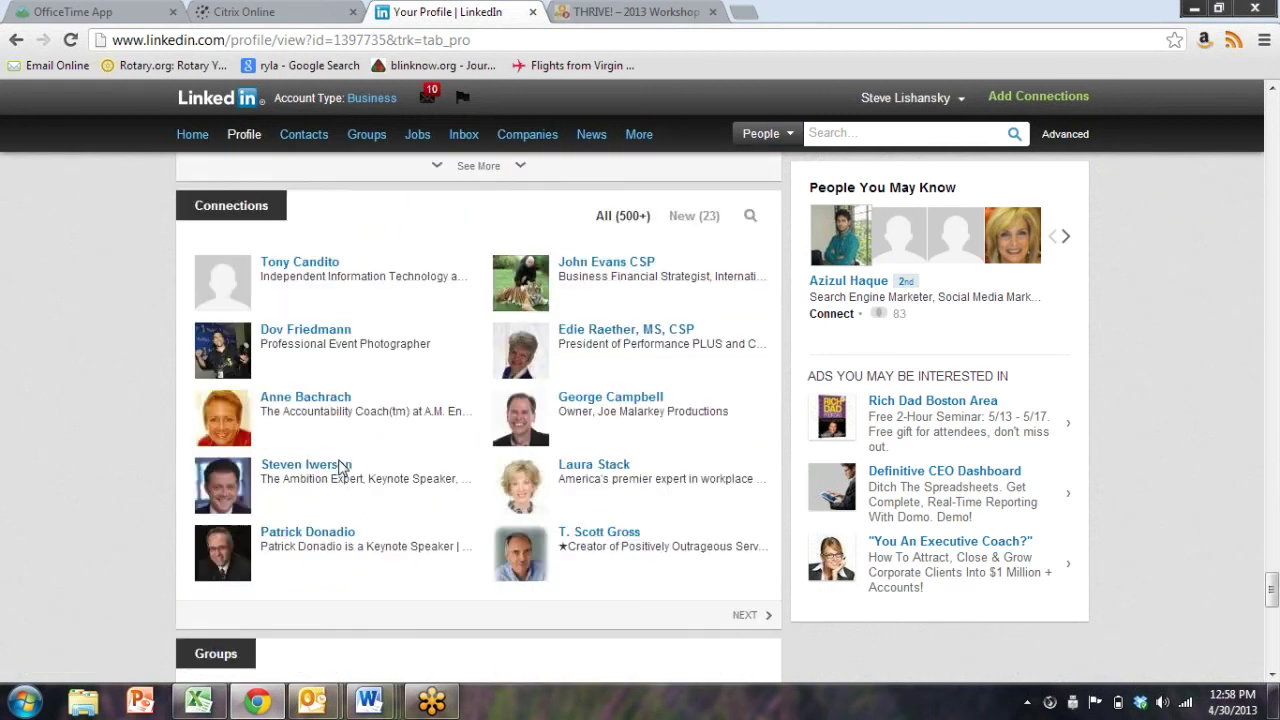
Scroll the profile to the bottom, then back up to the Summary video gallery
{"action": "scroll", "coordinate": [200, 510], "scroll_direction": "down", "scroll_amount": 5}
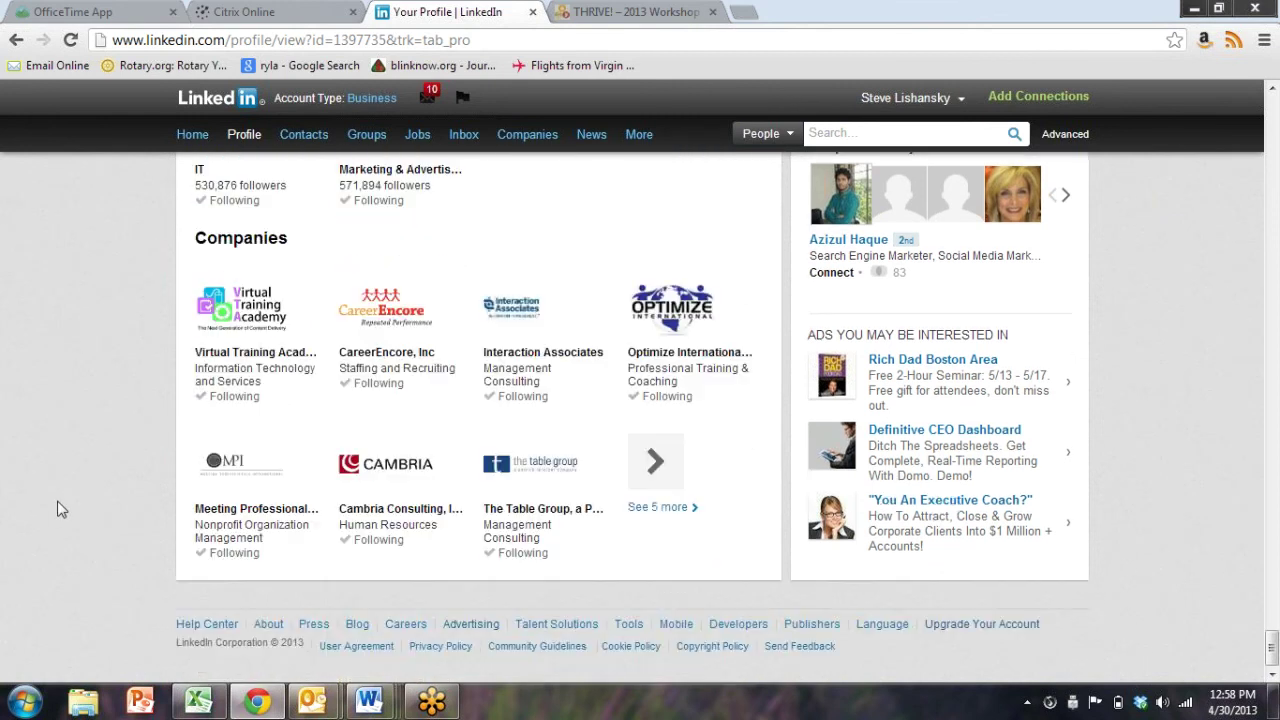
{"action": "scroll", "coordinate": [51, 485], "scroll_direction": "up", "scroll_amount": 15}
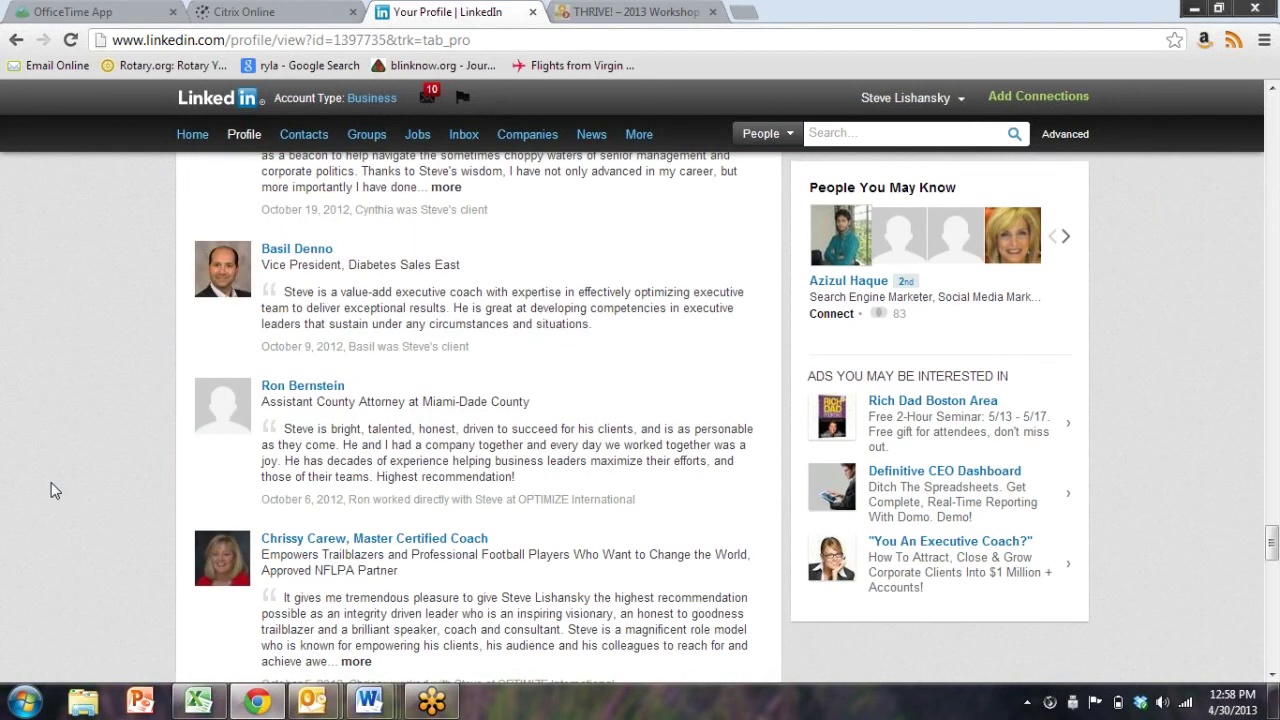
{"action": "scroll", "coordinate": [51, 482], "scroll_direction": "up", "scroll_amount": 15}
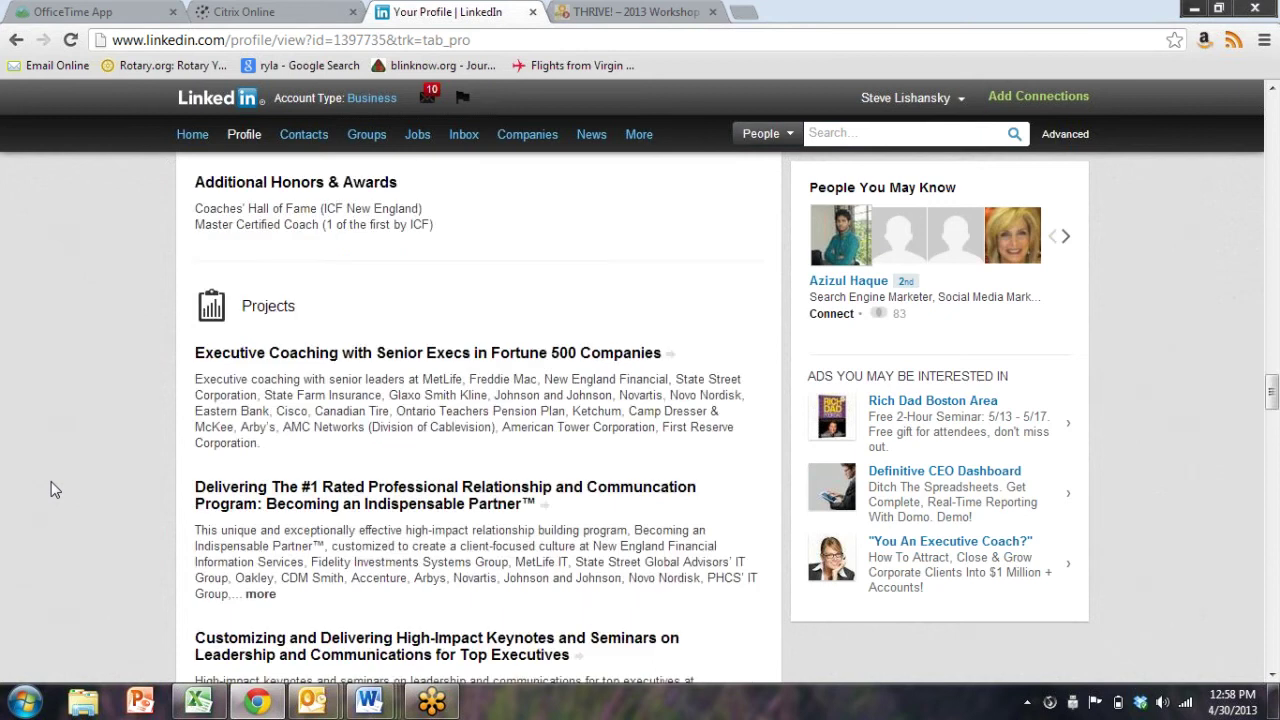
{"action": "scroll", "coordinate": [51, 481], "scroll_direction": "up", "scroll_amount": 15}
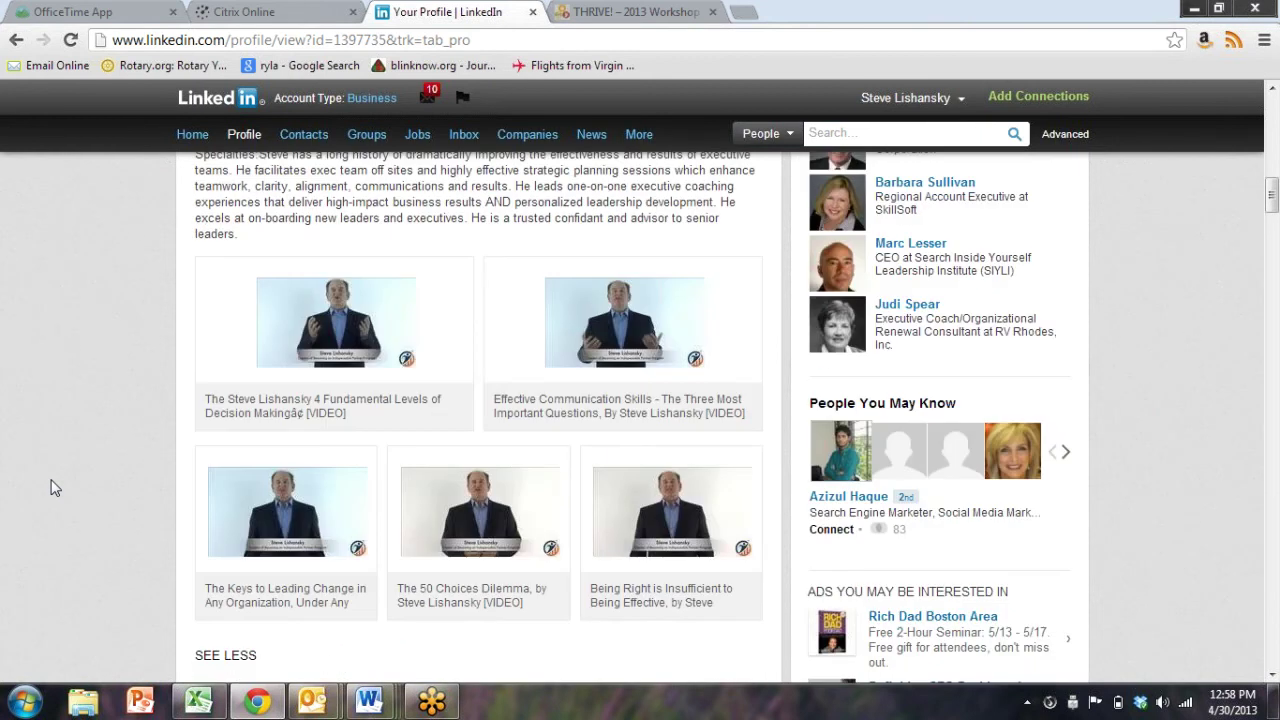
{"action": "scroll", "coordinate": [48, 479], "scroll_direction": "up", "scroll_amount": 8}
{"action": "scroll", "coordinate": [48, 485], "scroll_direction": "down", "scroll_amount": 12}
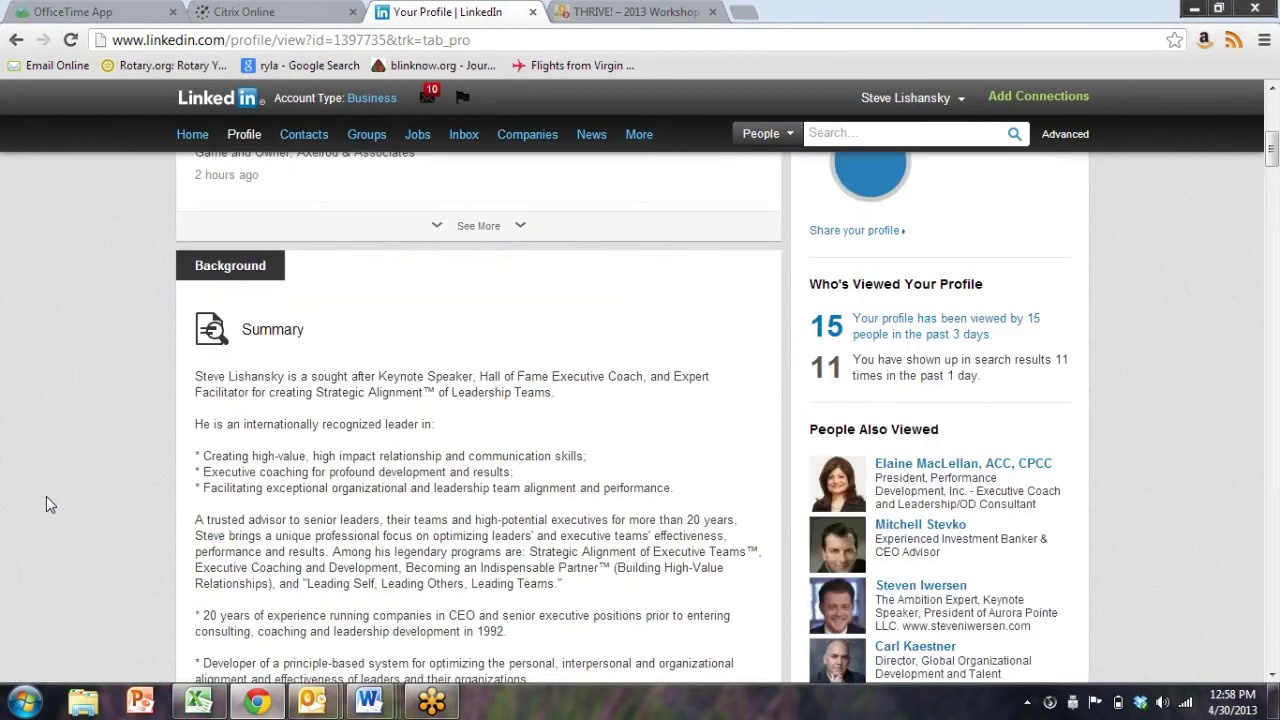
{"action": "scroll", "coordinate": [44, 505], "scroll_direction": "down", "scroll_amount": 3}
{"action": "scroll", "coordinate": [89, 429], "scroll_direction": "down", "scroll_amount": 5}
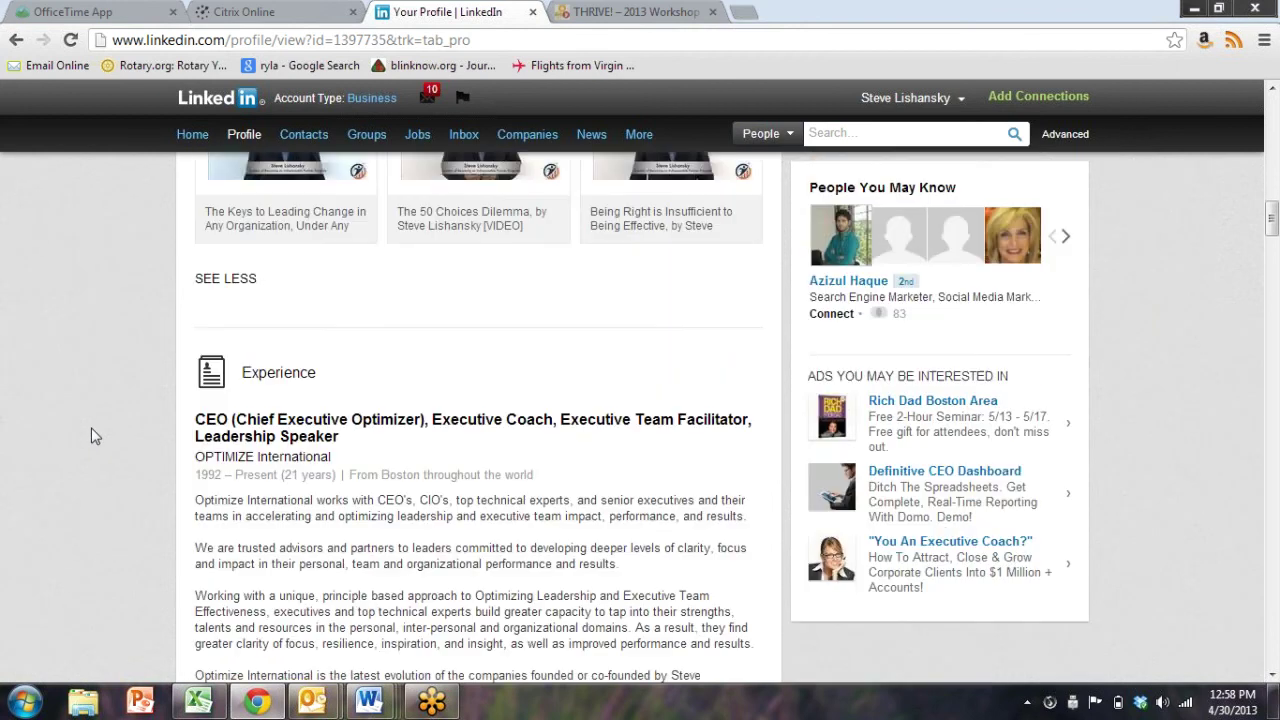
{"action": "scroll", "coordinate": [93, 436], "scroll_direction": "down", "scroll_amount": 15}
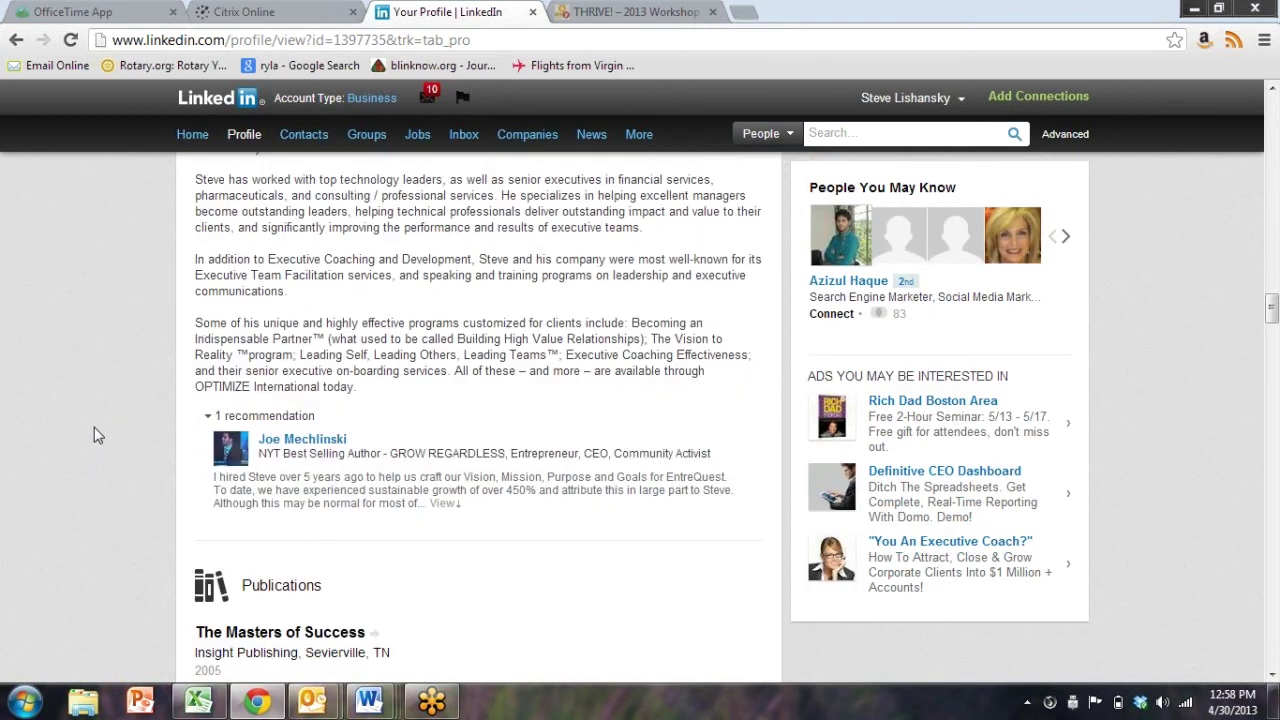
{"action": "scroll", "coordinate": [199, 404], "scroll_direction": "down", "scroll_amount": 3}
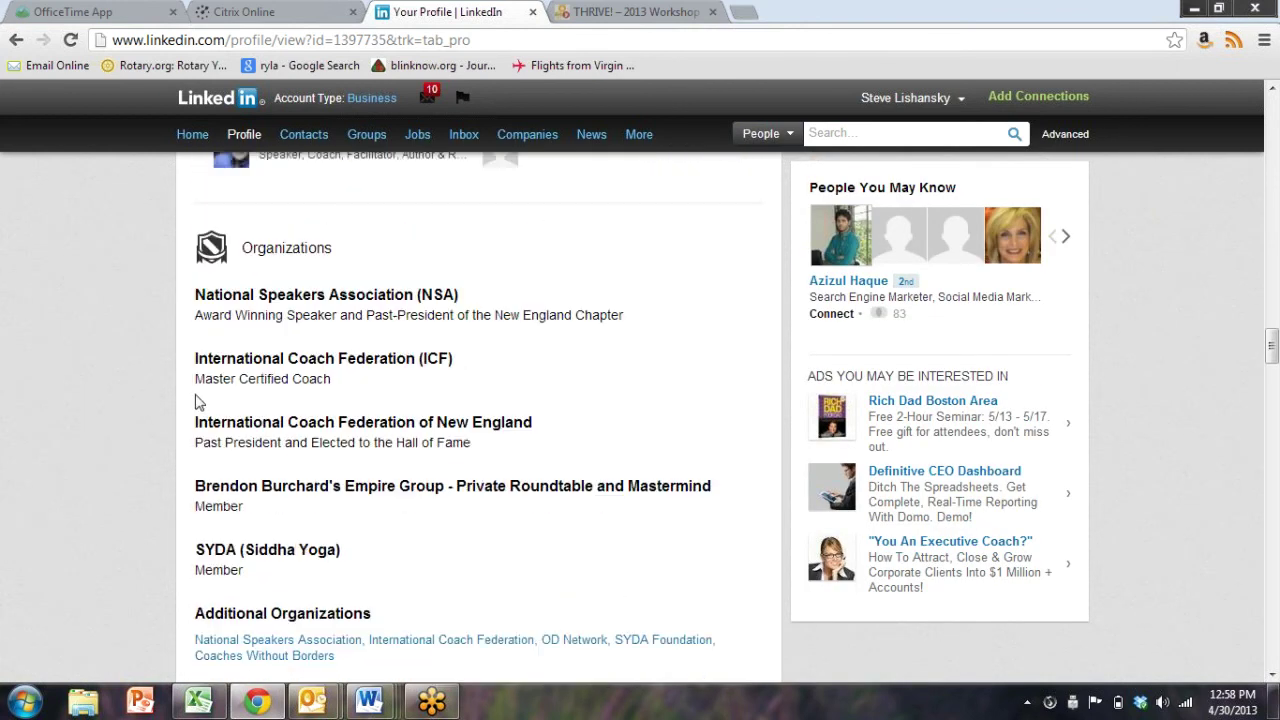
{"action": "scroll", "coordinate": [273, 298], "scroll_direction": "down", "scroll_amount": 6}
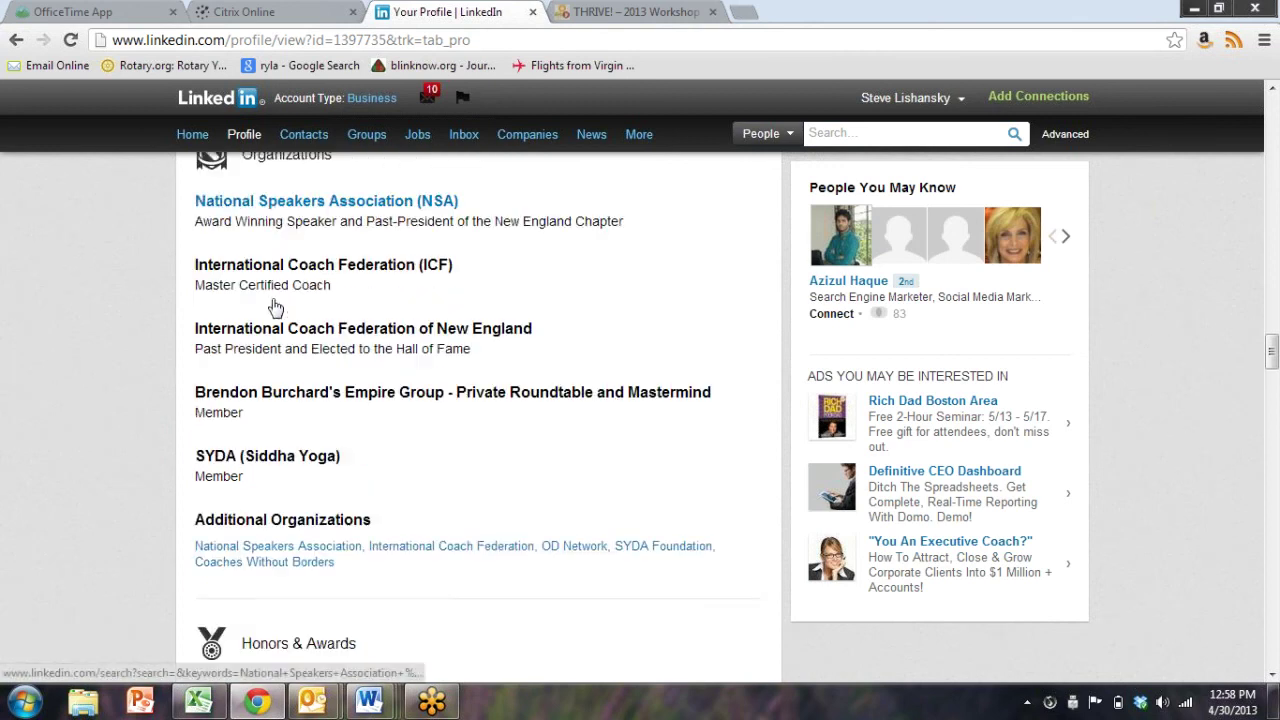
{"action": "scroll", "coordinate": [273, 298], "scroll_direction": "down", "scroll_amount": 4}
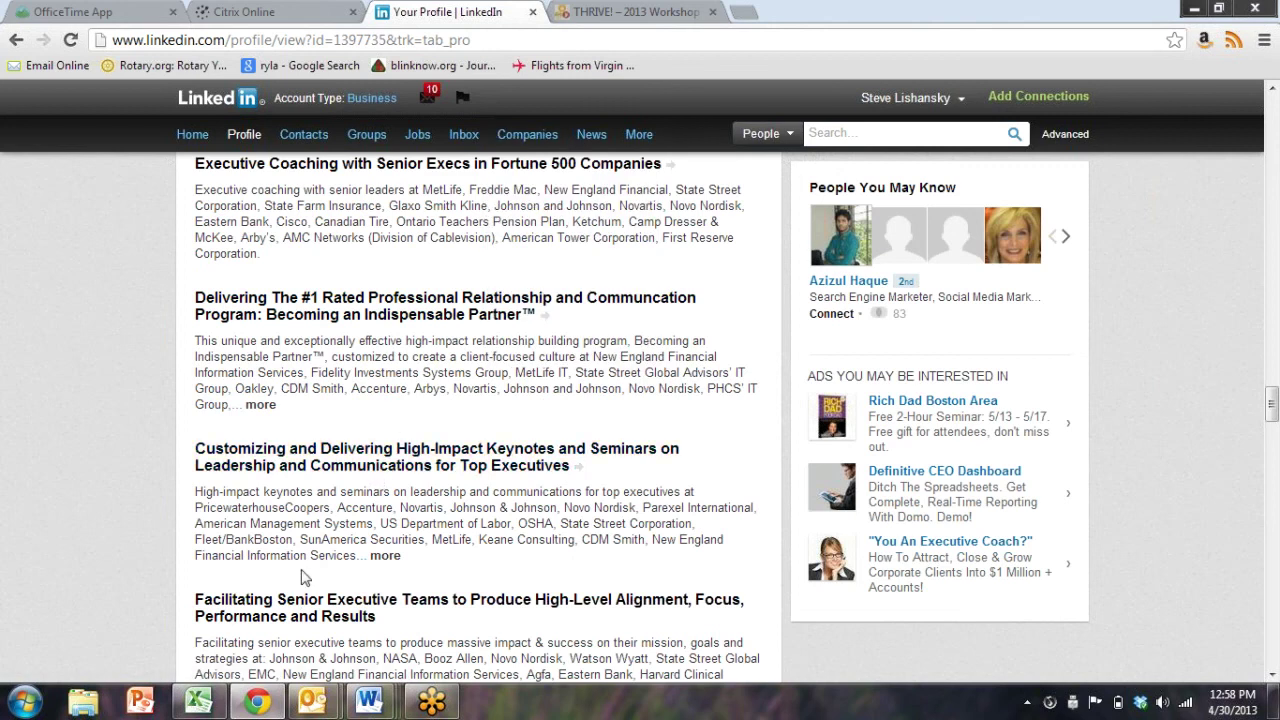
{"action": "scroll", "coordinate": [500, 360], "scroll_direction": "down", "scroll_amount": 1}
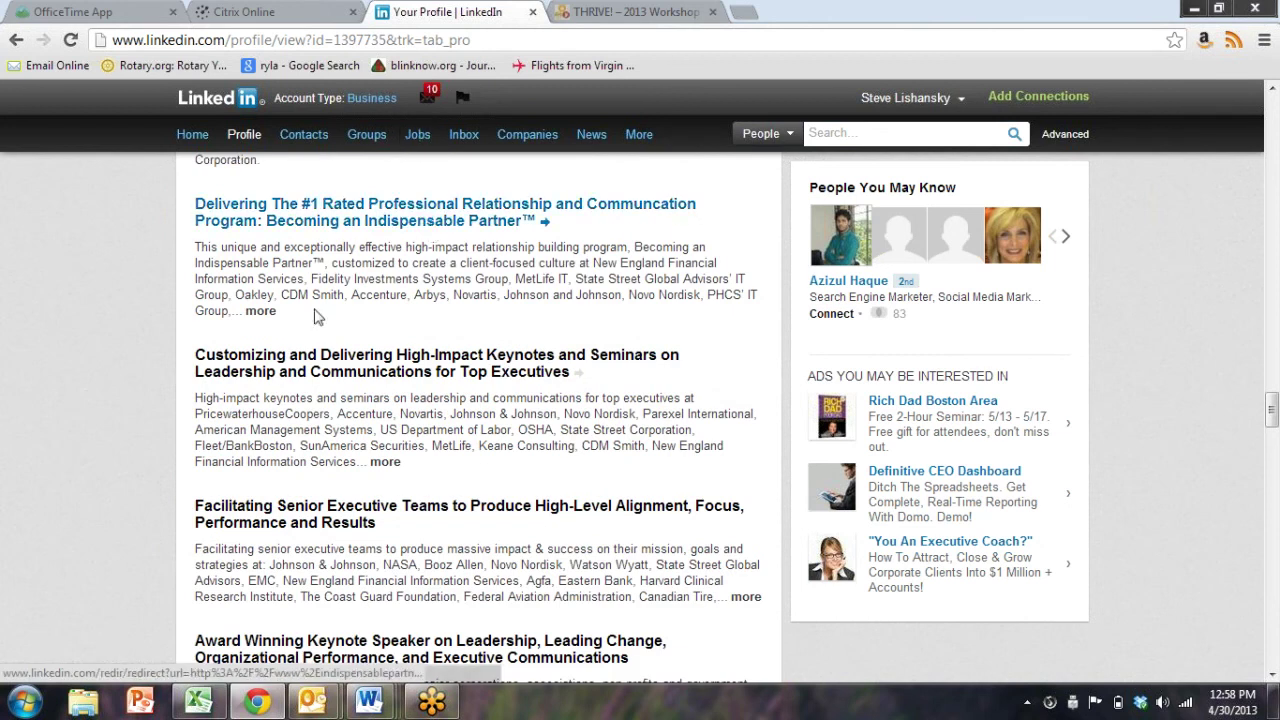
{"action": "scroll", "coordinate": [430, 230], "scroll_direction": "down", "scroll_amount": 5}
{"action": "scroll", "coordinate": [268, 372], "scroll_direction": "up", "scroll_amount": 1}
{"action": "scroll", "coordinate": [268, 372], "scroll_direction": "up", "scroll_amount": 15}
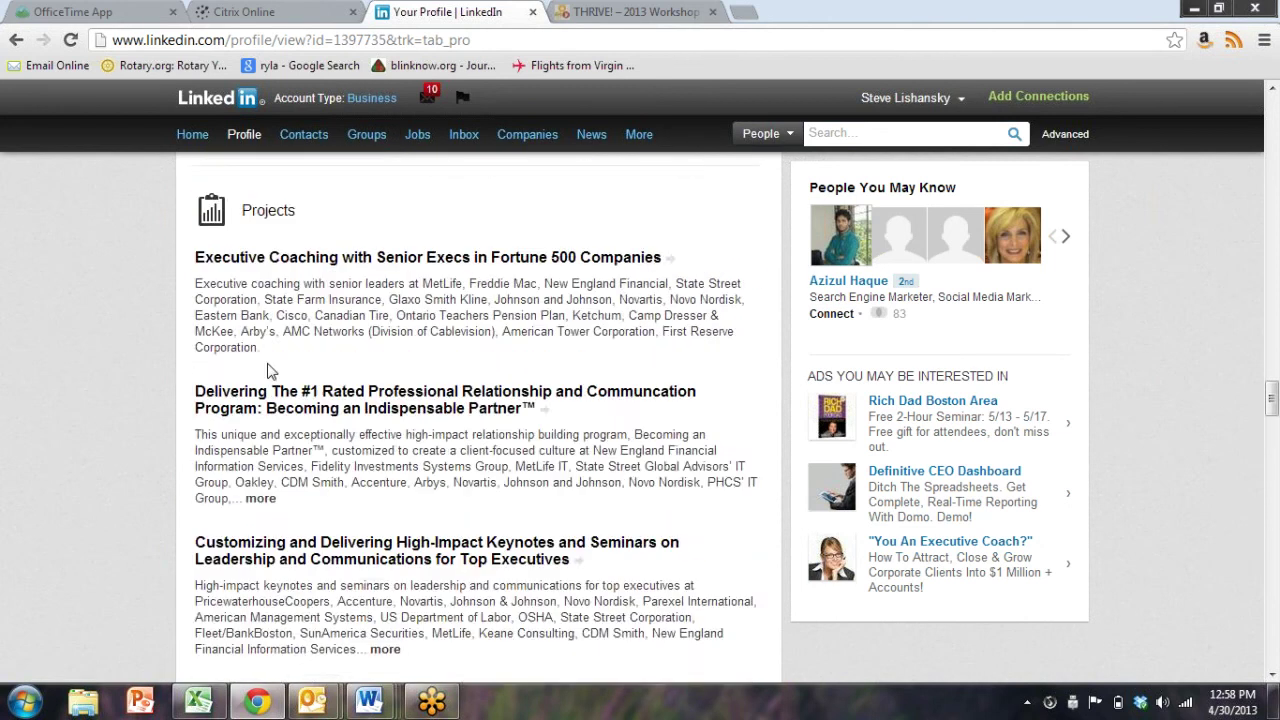
{"action": "scroll", "coordinate": [268, 372], "scroll_direction": "up", "scroll_amount": 20}
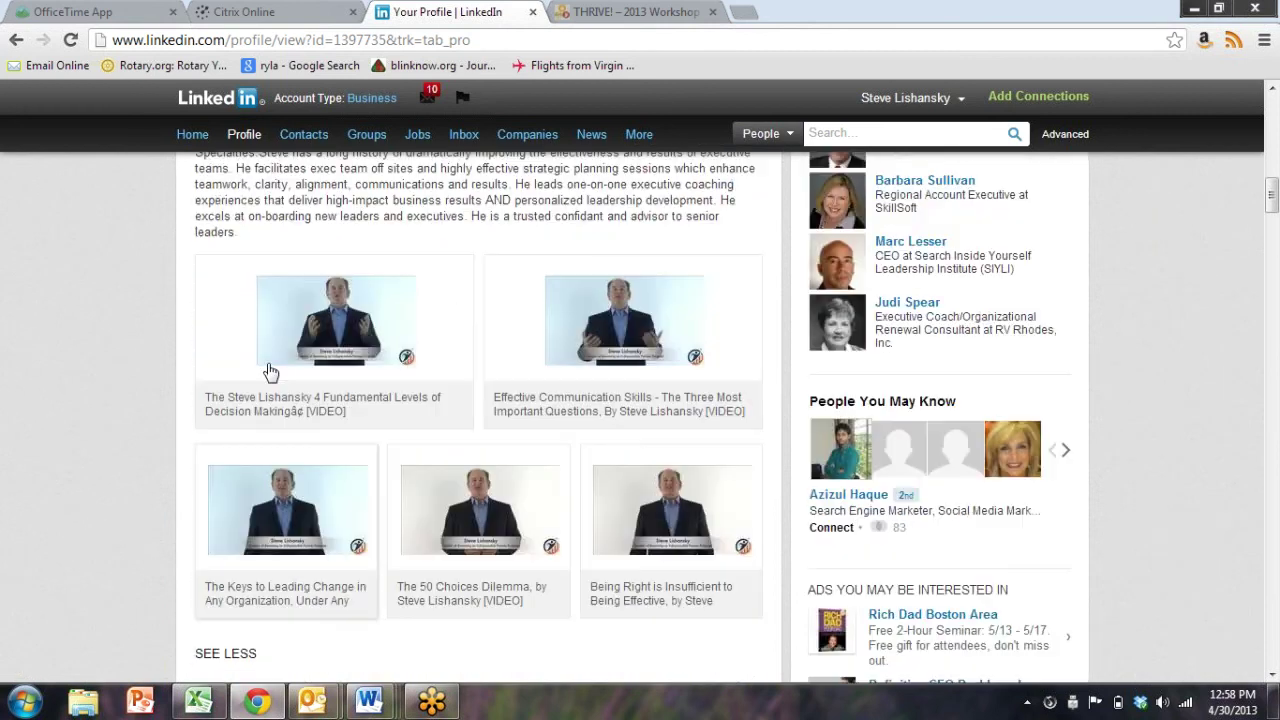